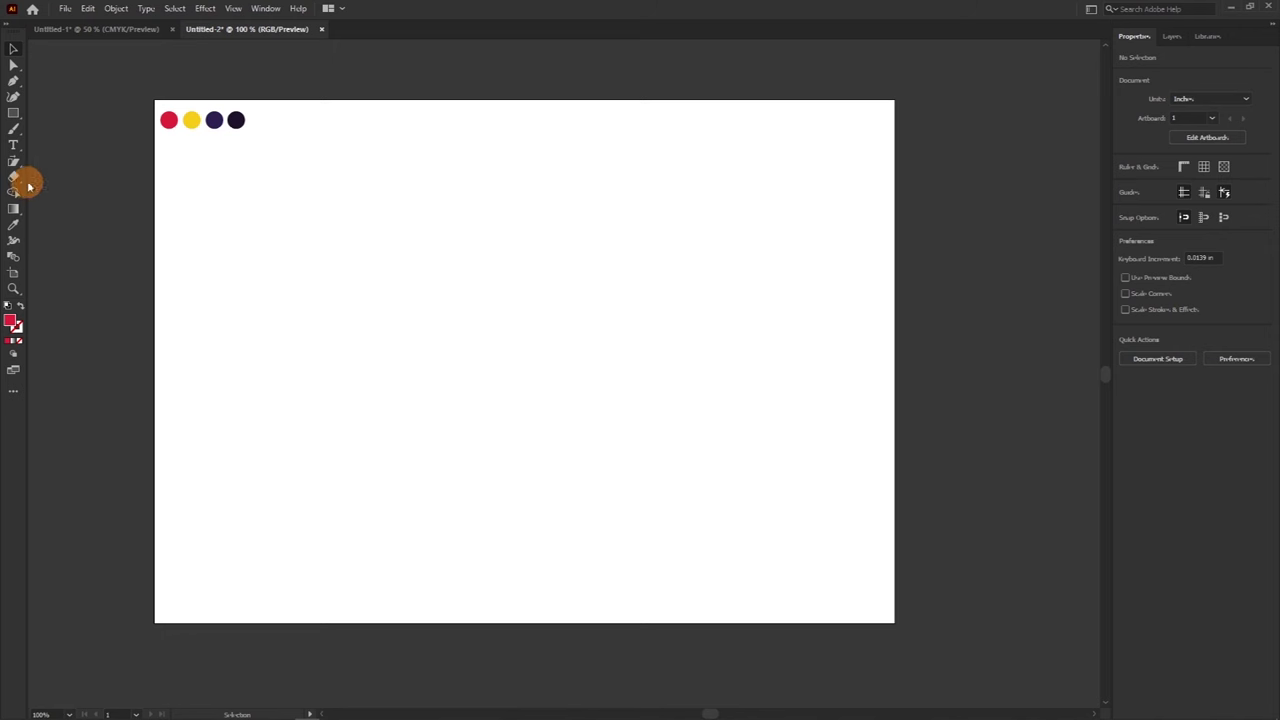
# Draw a red rectangle about 1.85 by 3.4 in on the artboard and offset its path by 0.10 in
pyautogui.click(11, 114)
pyautogui.moveTo(337, 200); pyautogui.dragTo(454, 415)
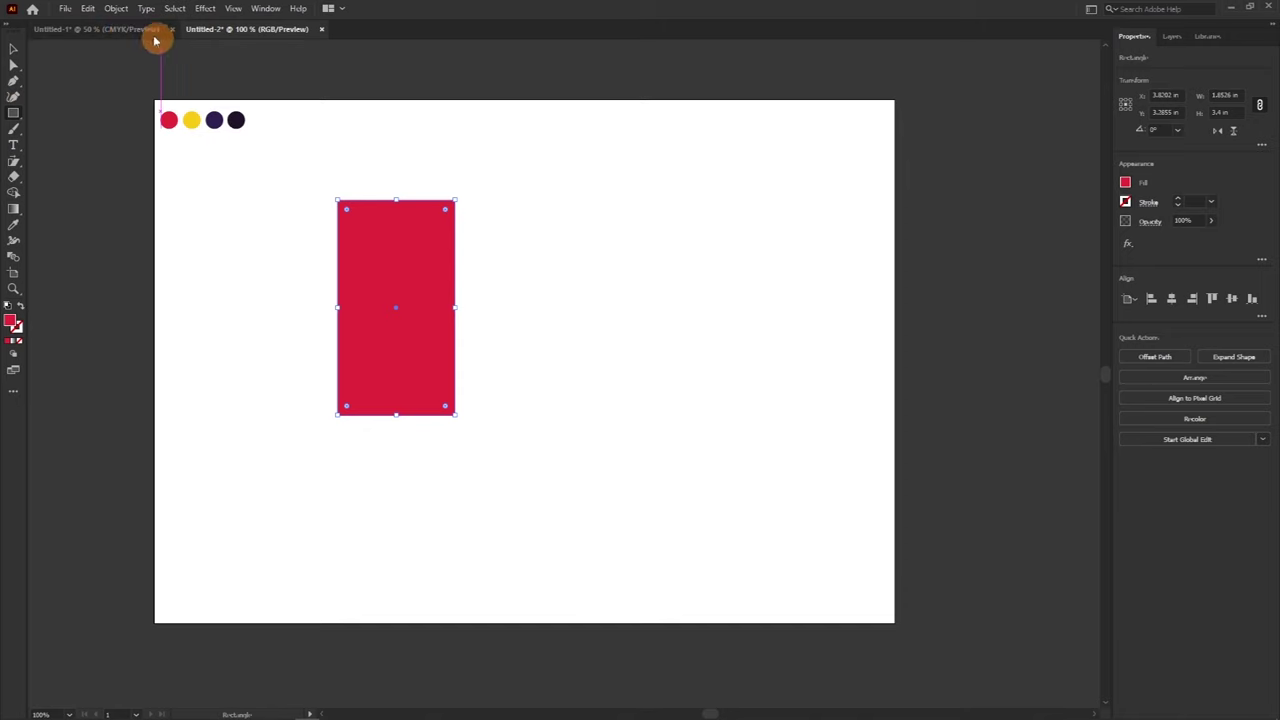
pyautogui.click(116, 9)
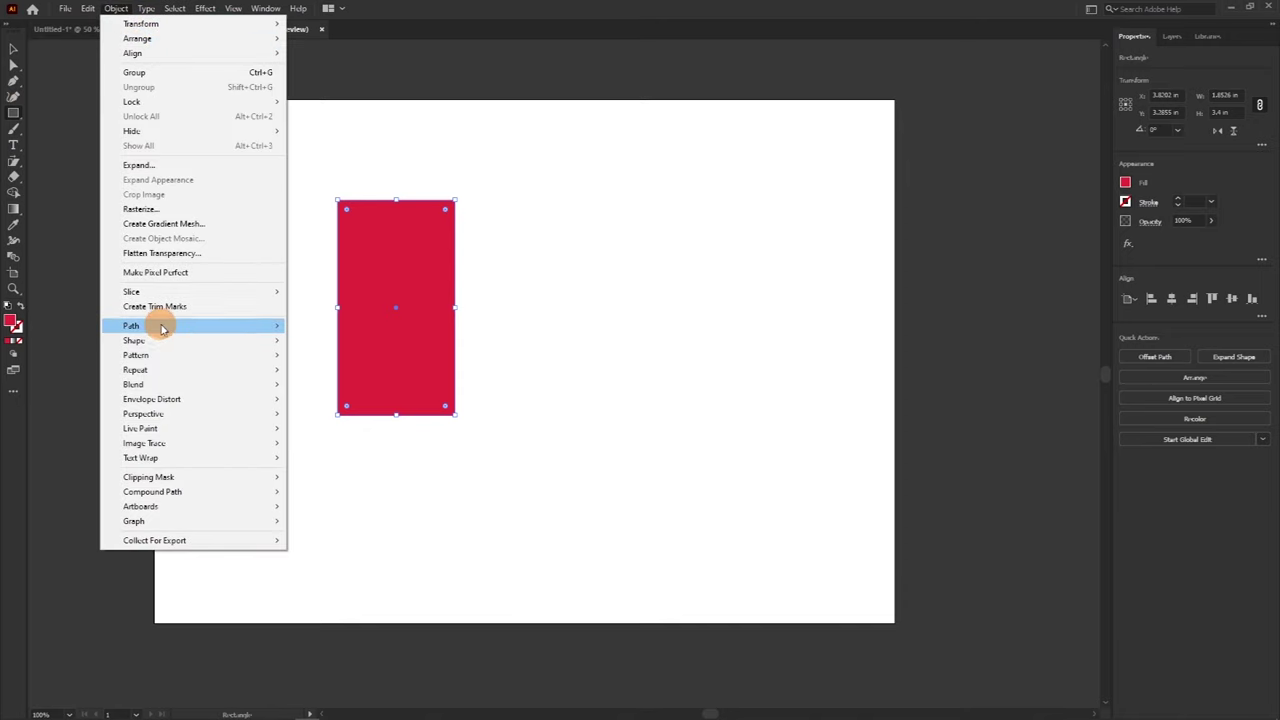
pyautogui.click(116, 8)
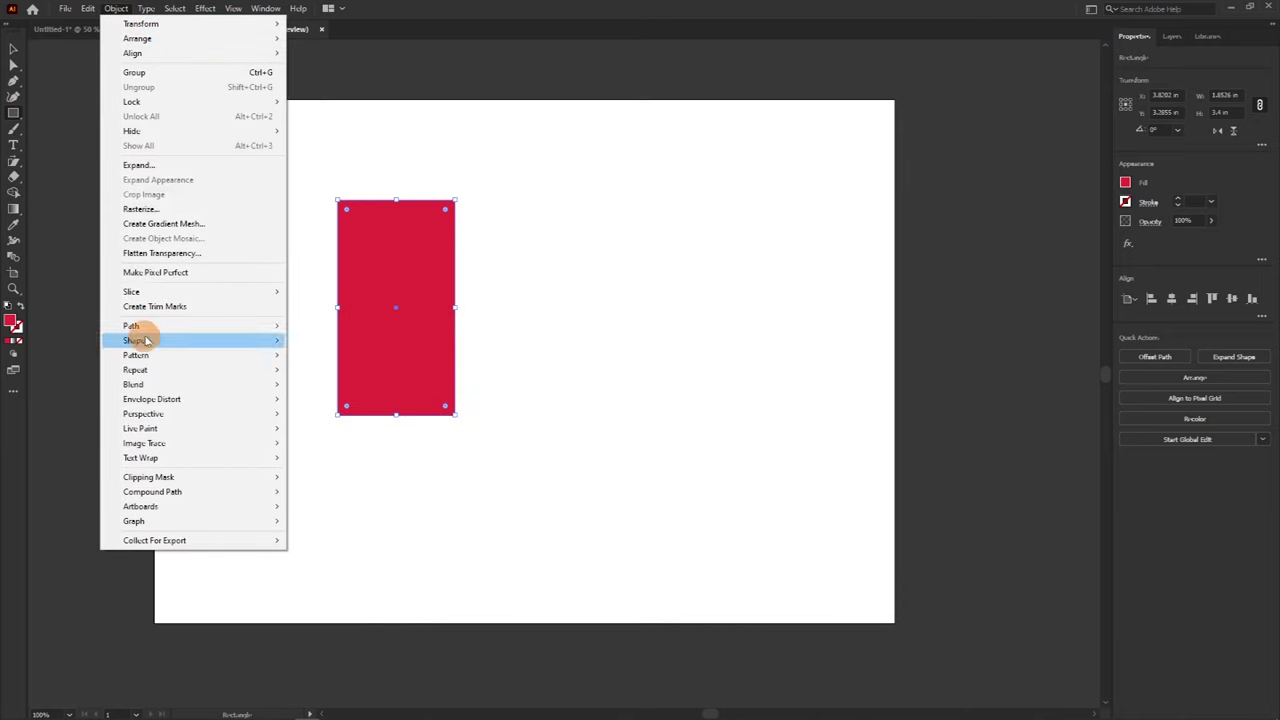
pyautogui.moveTo(145, 326)
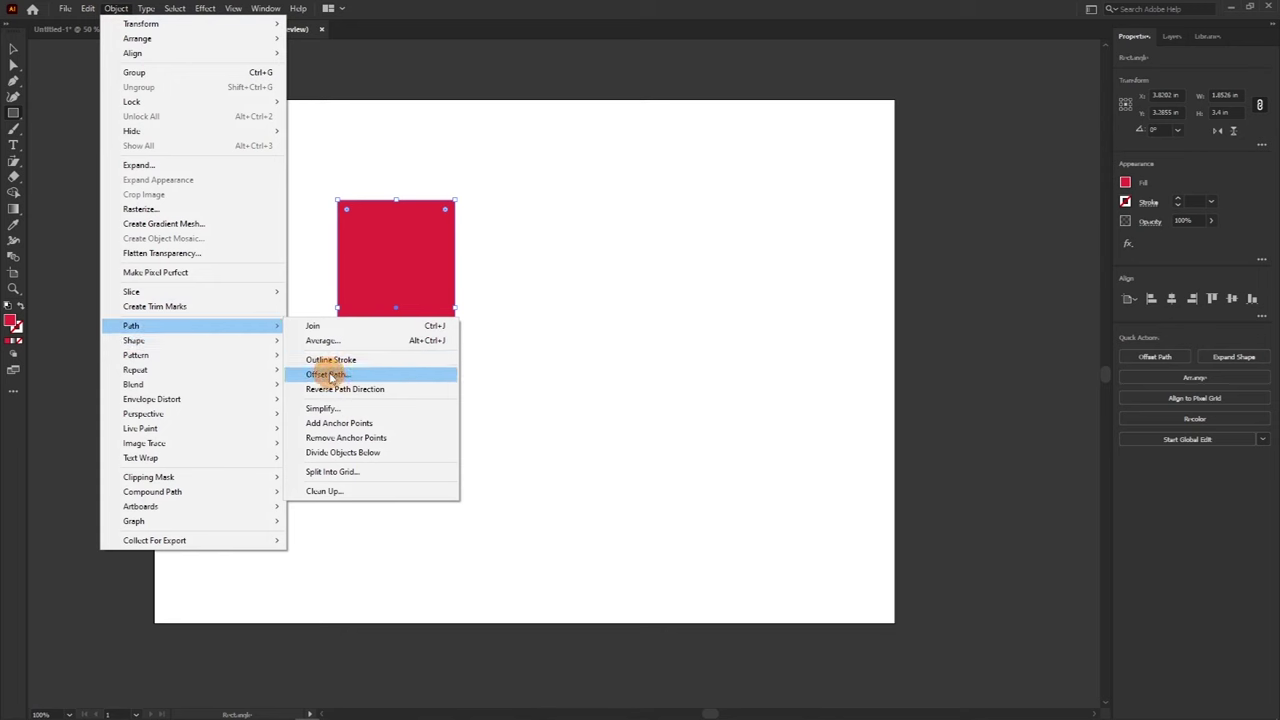
pyautogui.click(329, 373)
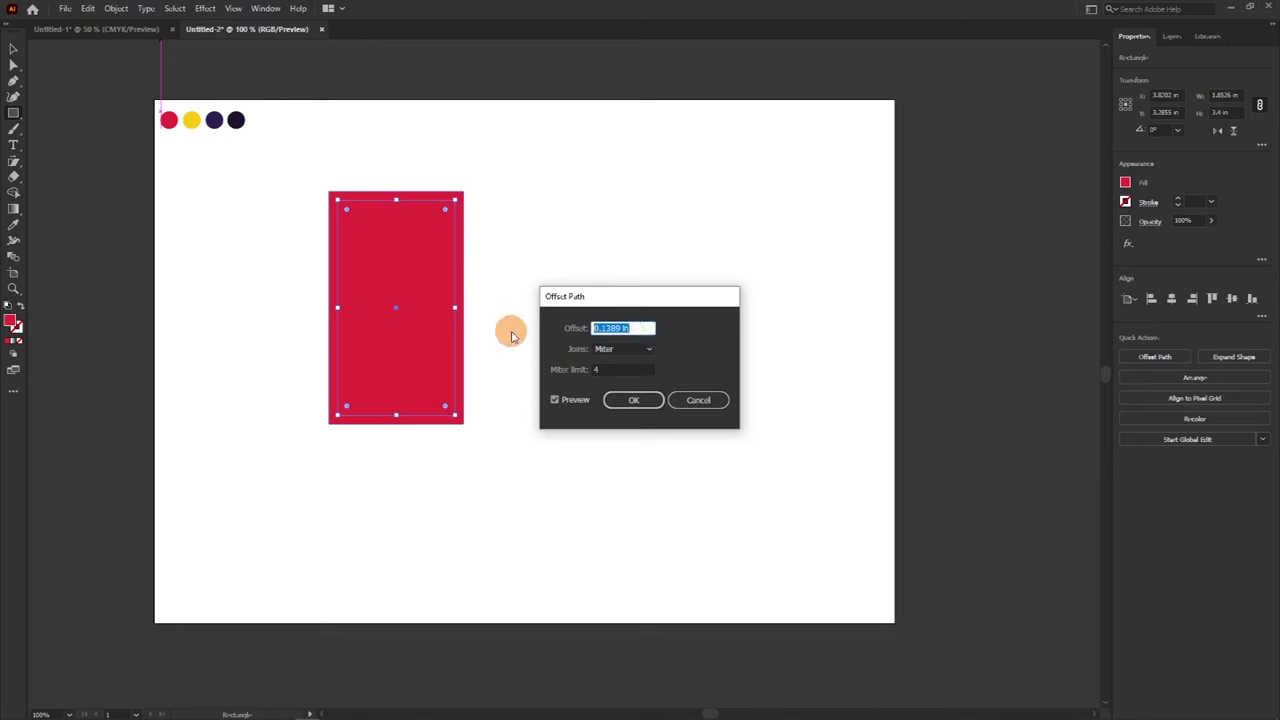
pyautogui.click(606, 328)
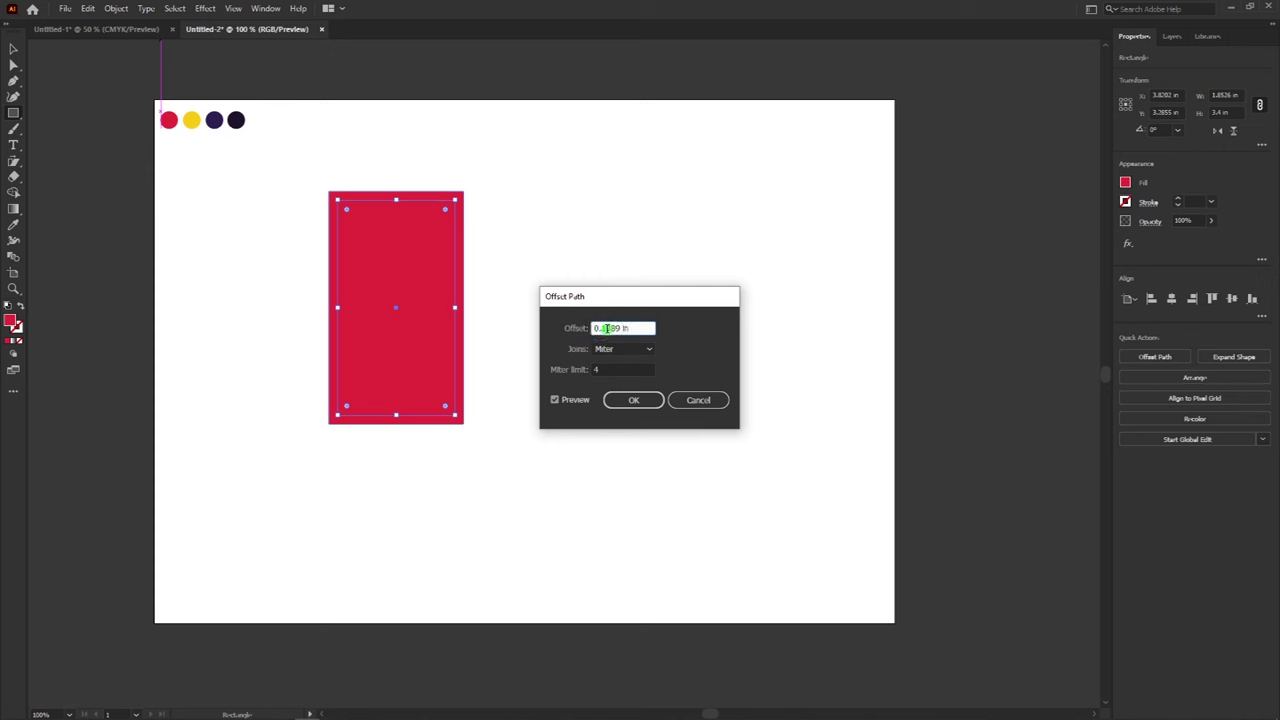
pyautogui.moveTo(606, 328); pyautogui.dragTo(654, 341)
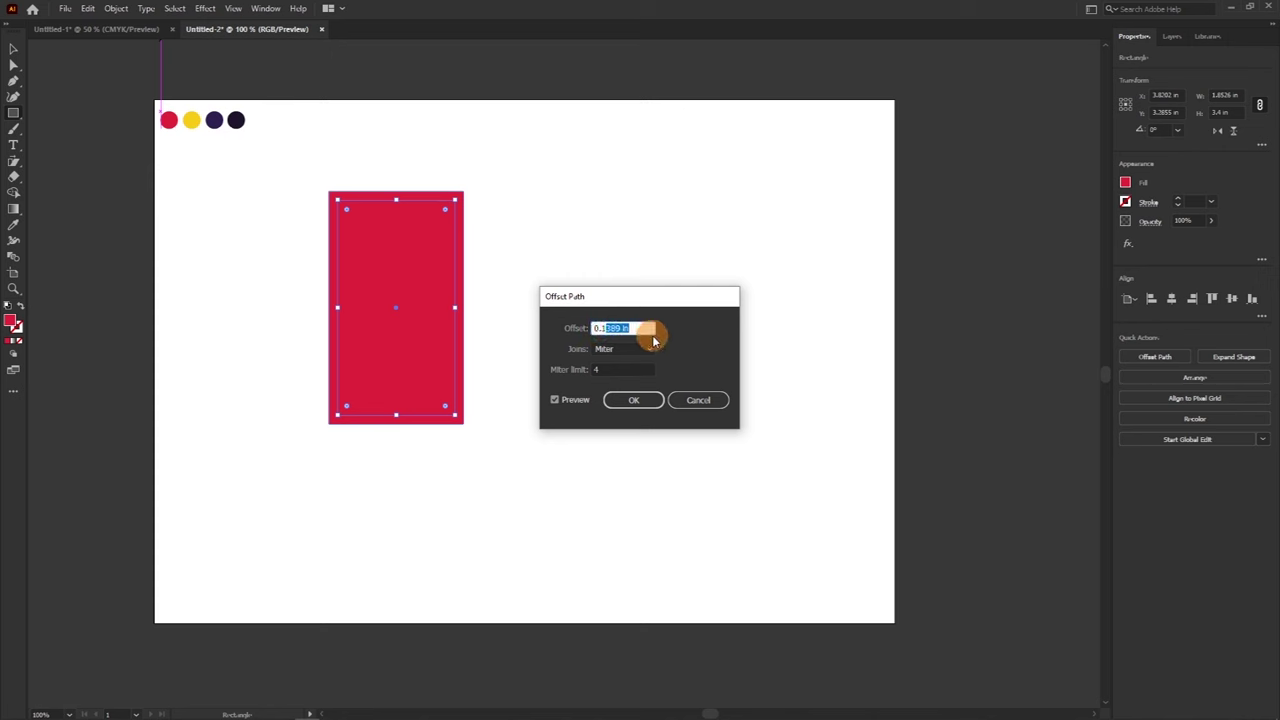
pyautogui.write('0.10')
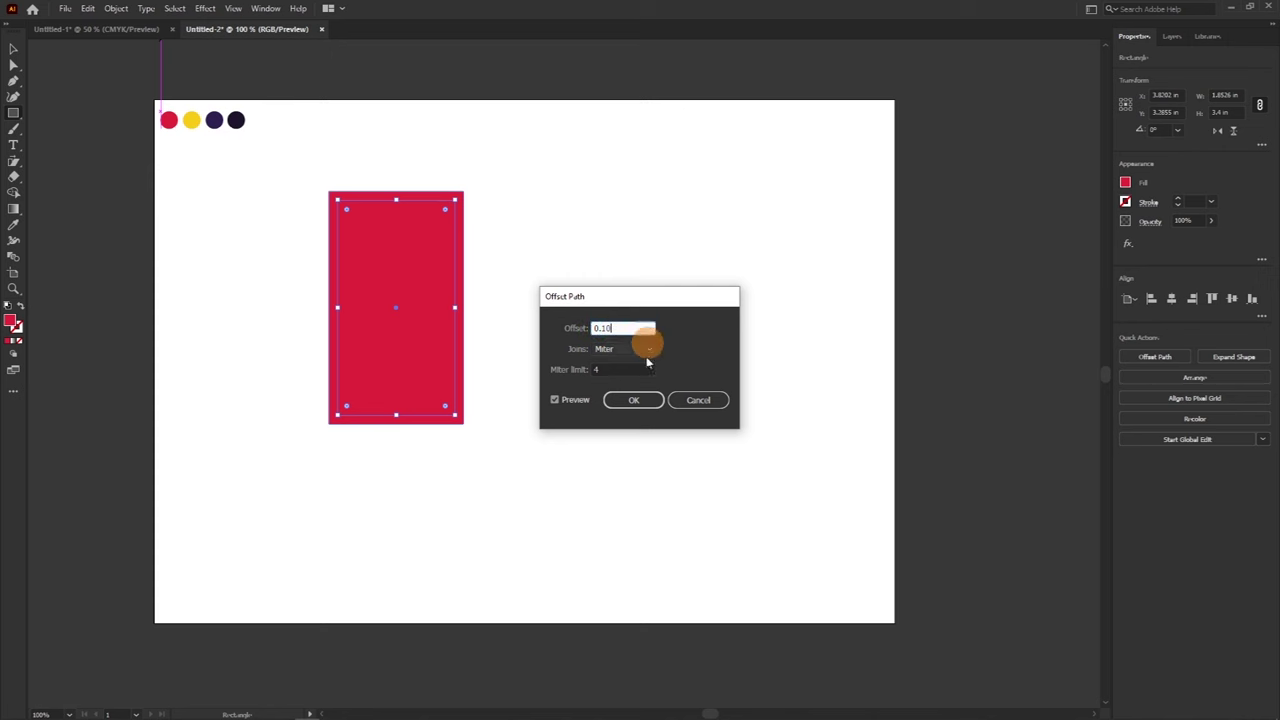
pyautogui.click(636, 400)
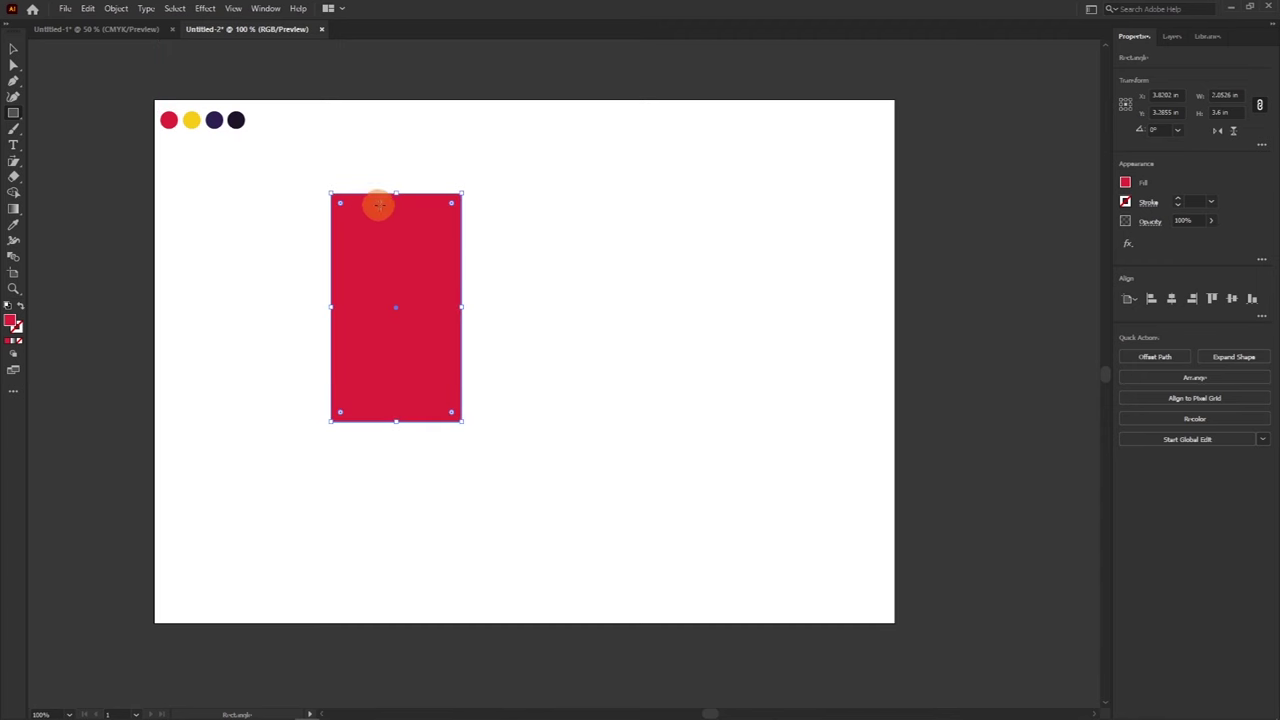
# Recolor the larger offset rectangle by sampling the dark purple swatch circle with the Eyedropper
pyautogui.press('v')
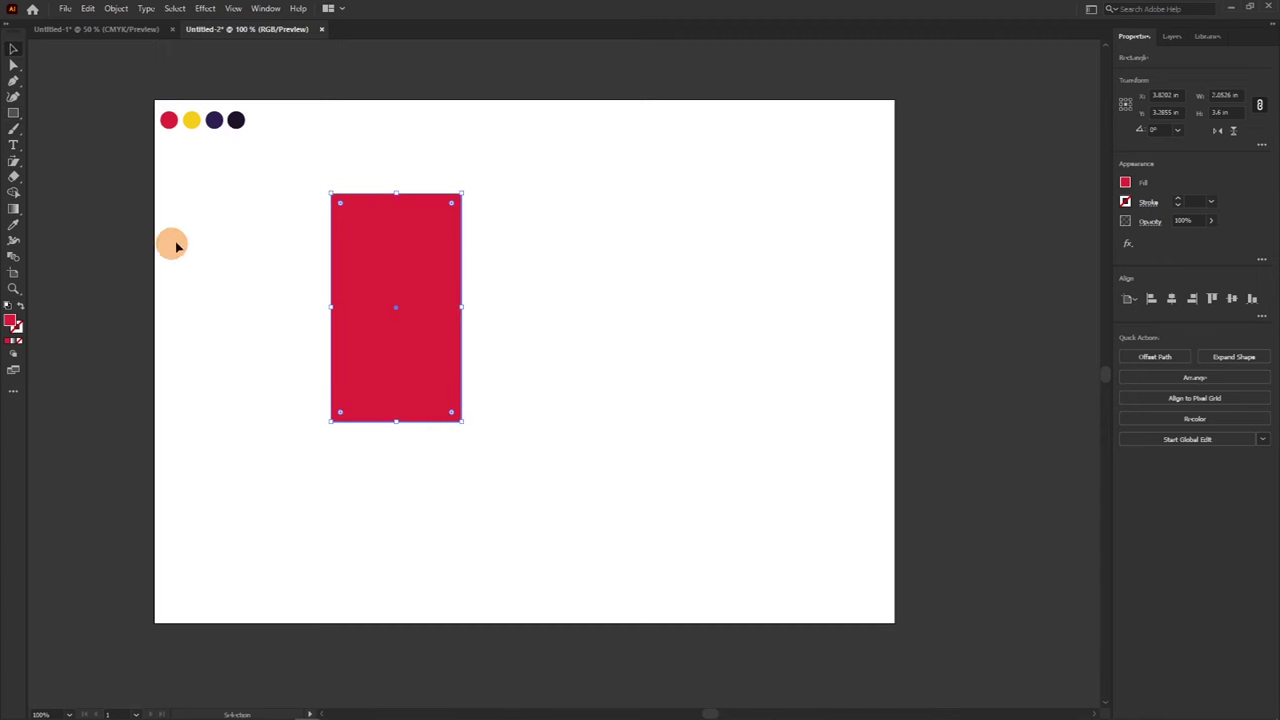
pyautogui.click(390, 240)
pyautogui.click(505, 197)
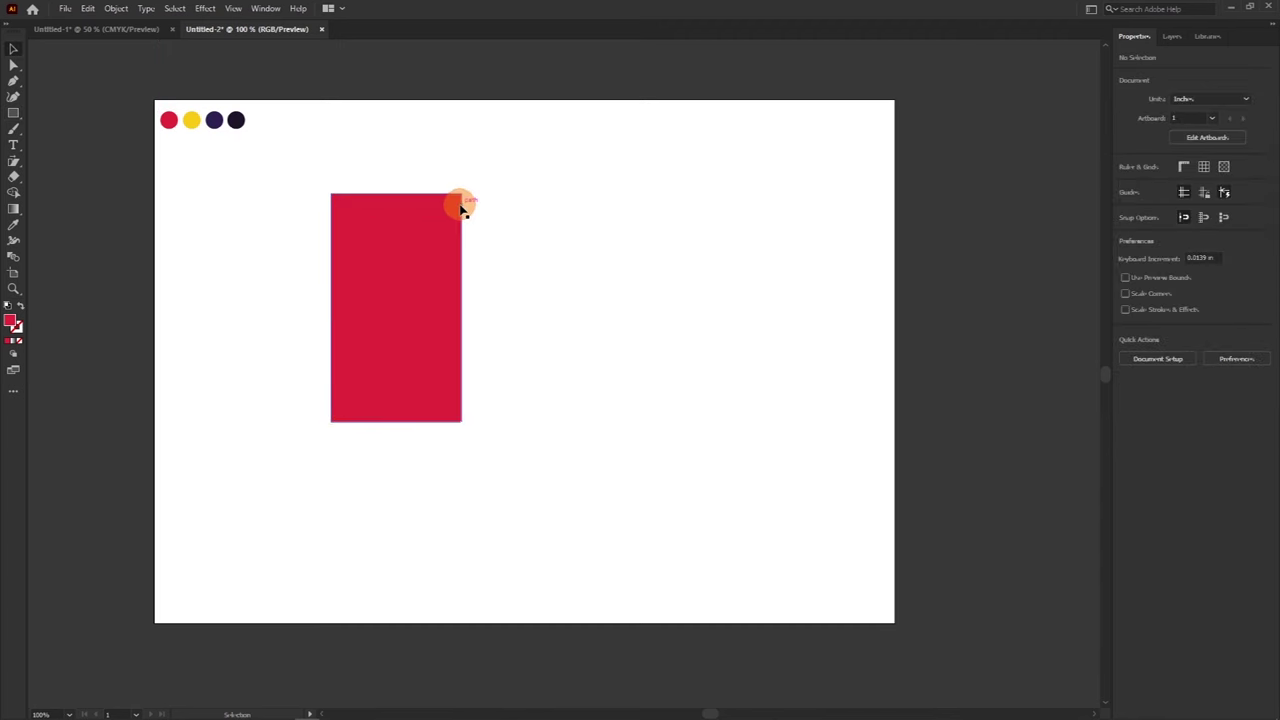
pyautogui.click(460, 207)
pyautogui.press('i')
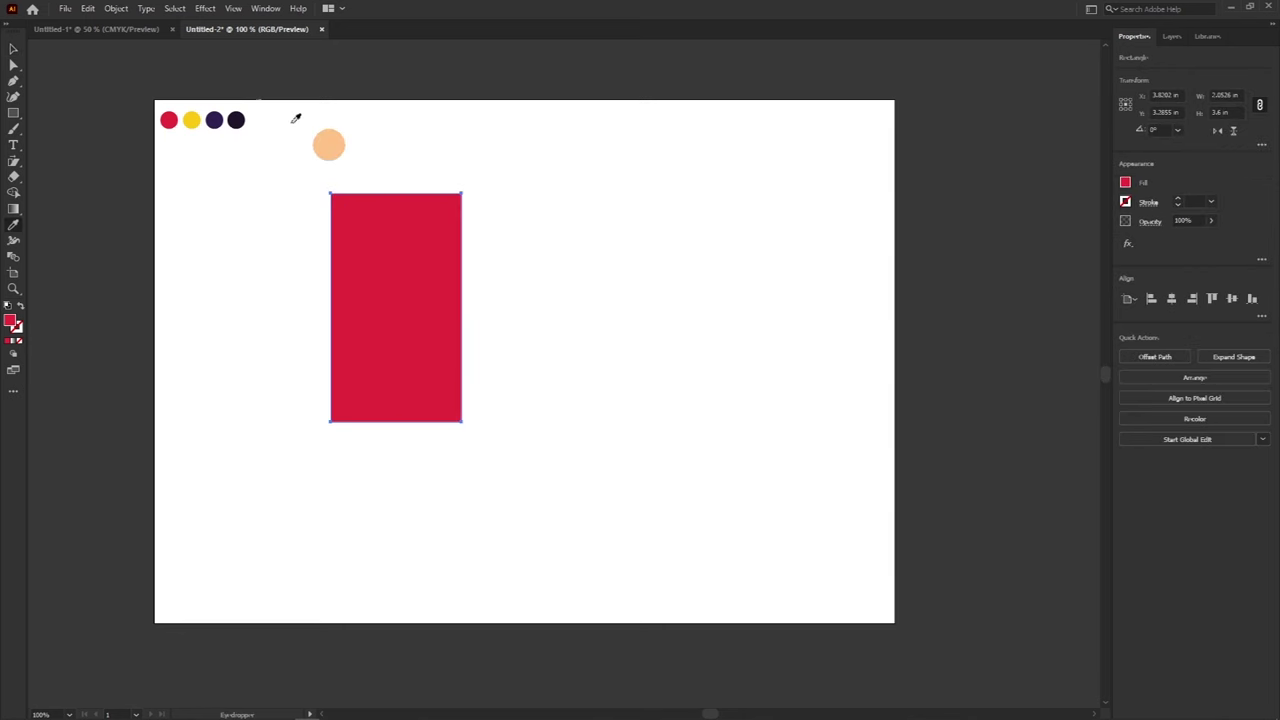
pyautogui.click(214, 120)
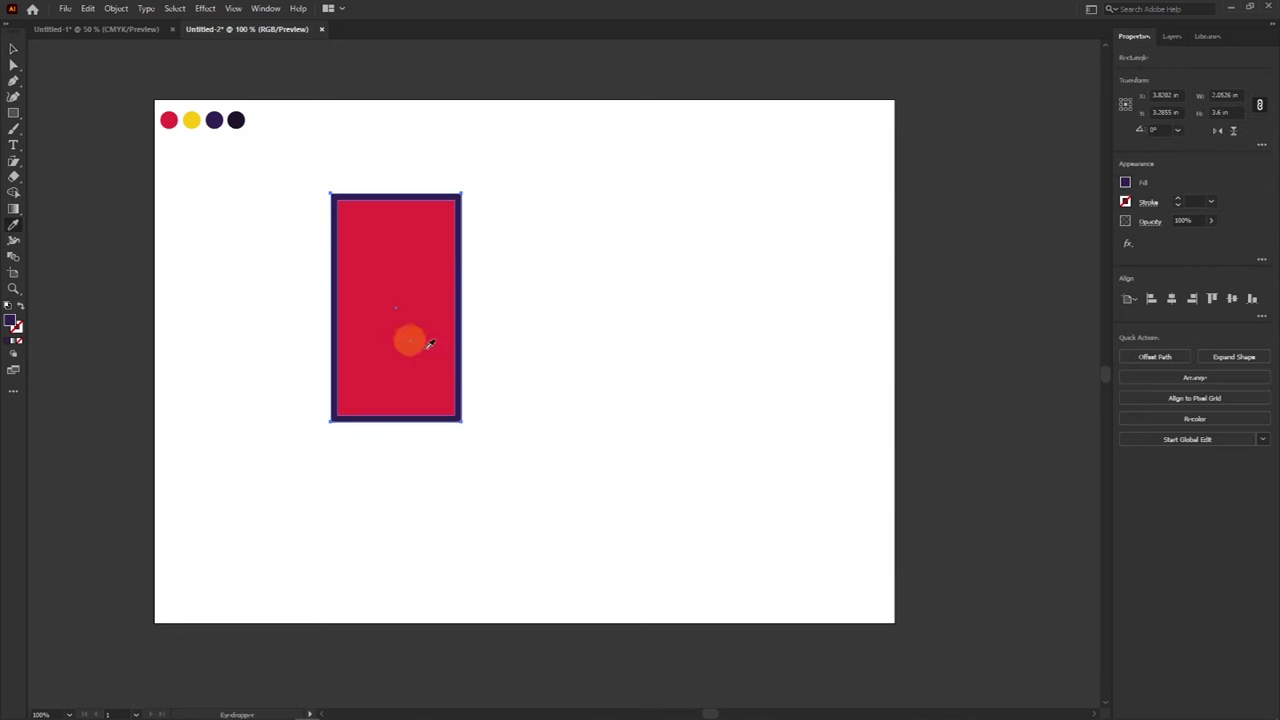
pyautogui.press('v')
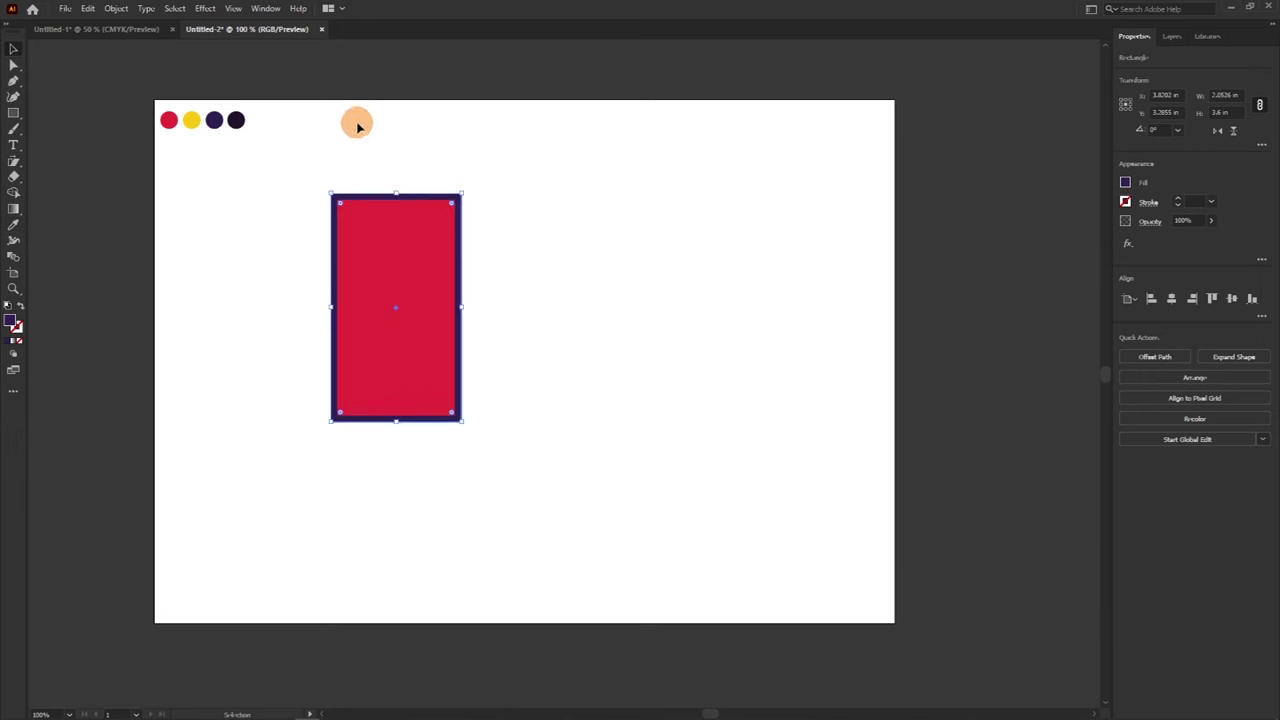
# Group the red and dark purple rectangles and ungroup them again
pyautogui.click(382, 152)
pyautogui.click(400, 256)
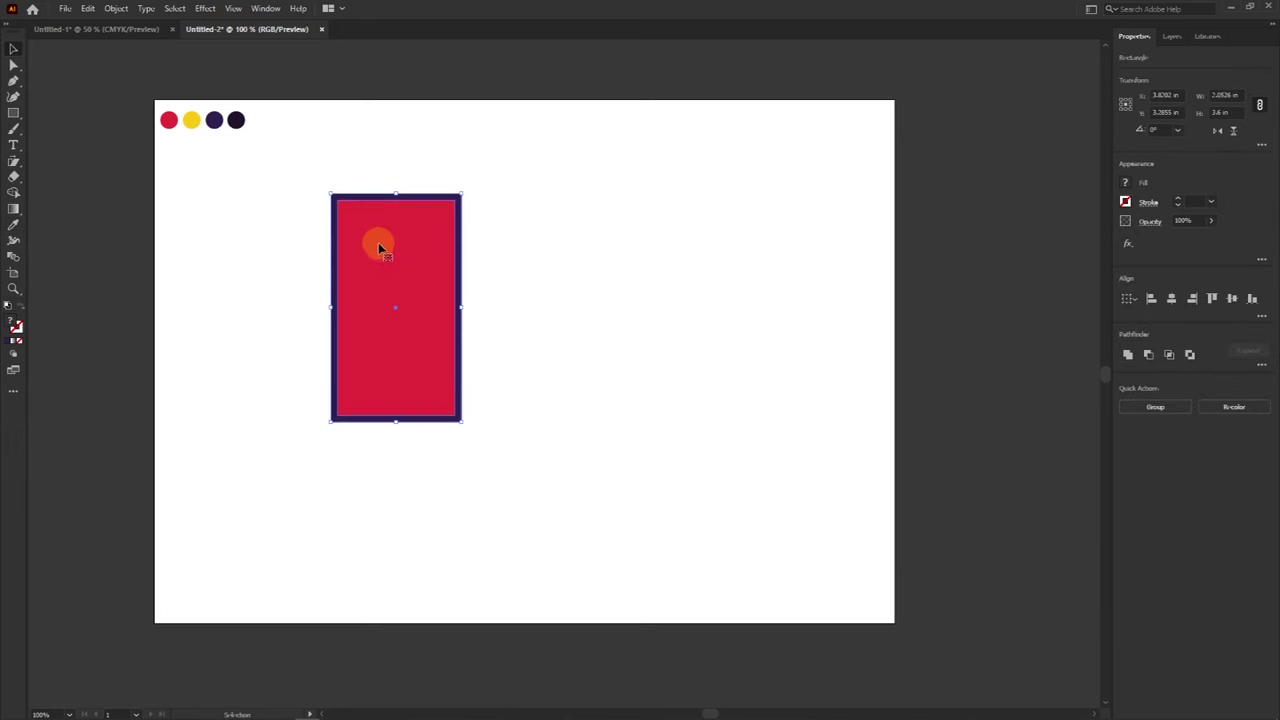
pyautogui.rightClick(388, 256)
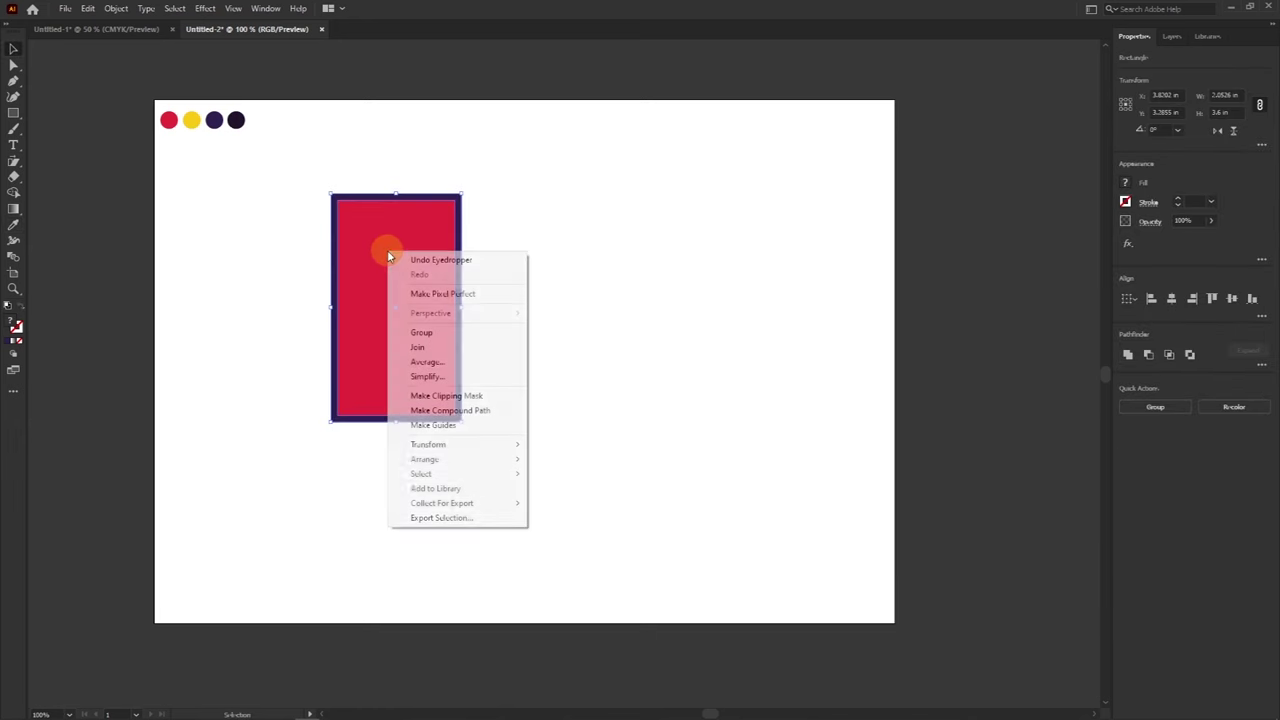
pyautogui.click(419, 336)
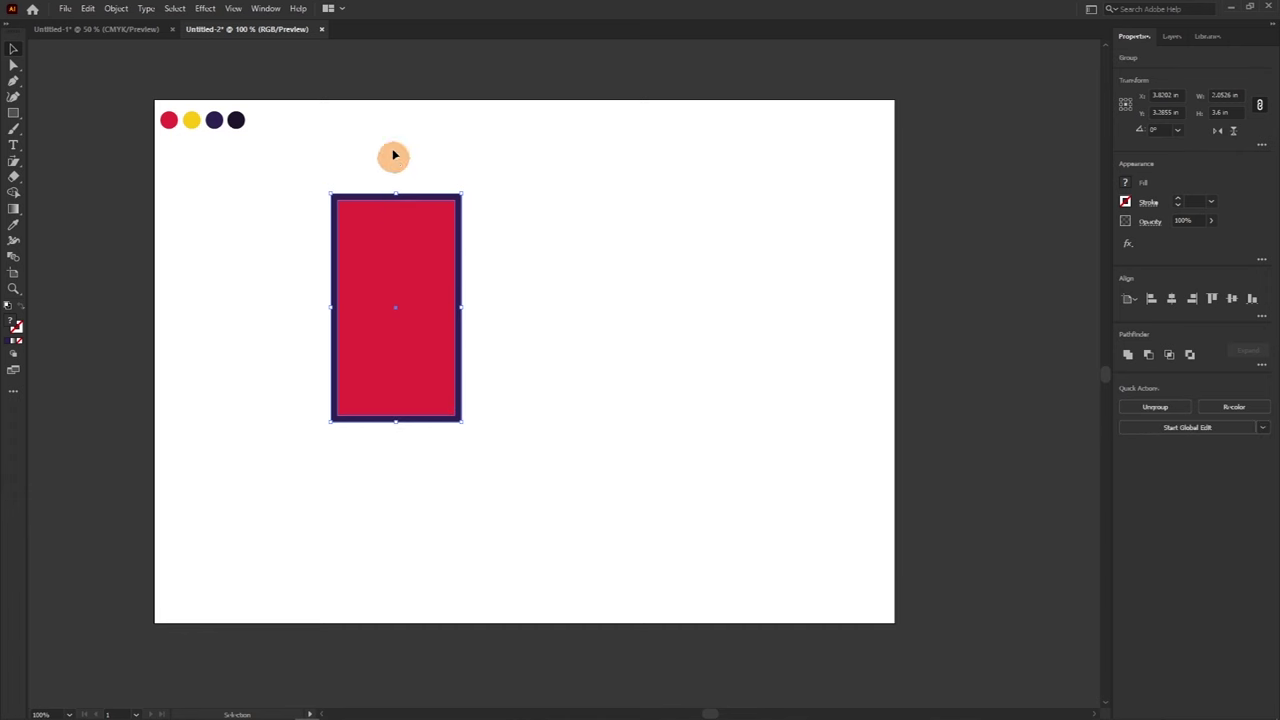
pyautogui.rightClick(400, 266)
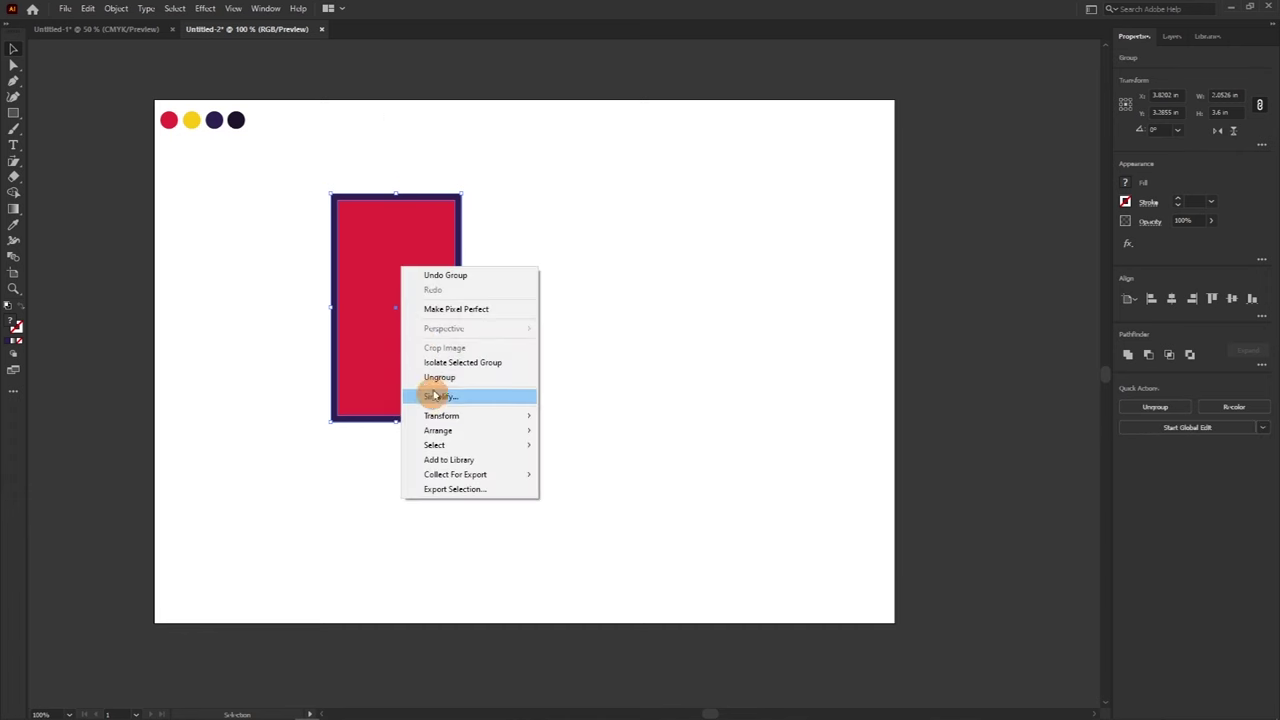
pyautogui.click(435, 377)
pyautogui.click(425, 180)
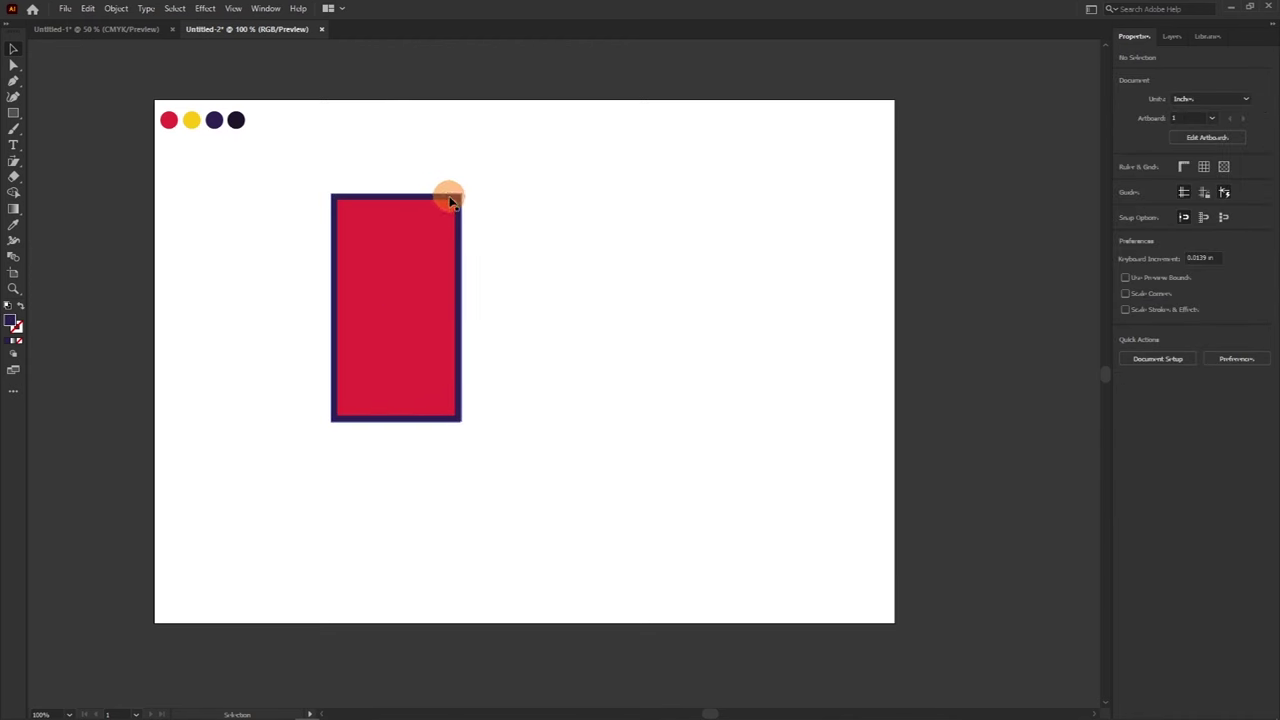
# Copy the dark purple outer rectangle and paste the copy in back
pyautogui.click(449, 200)
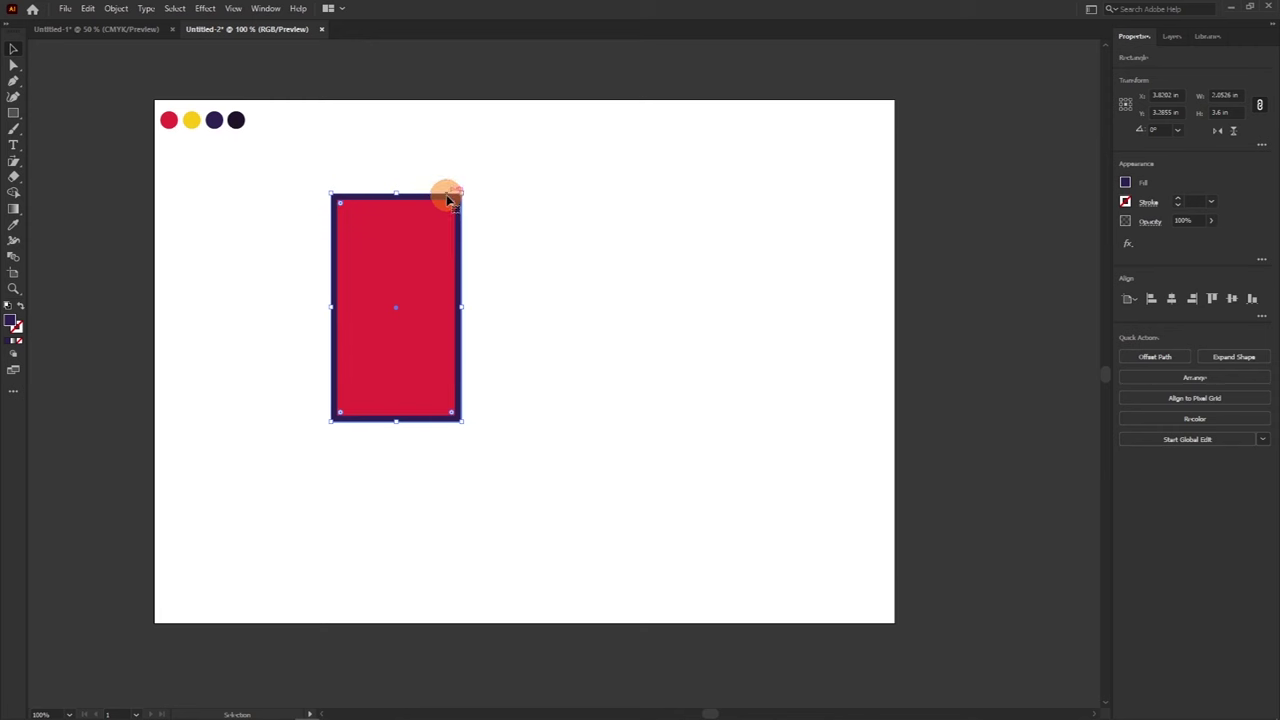
pyautogui.press('a')
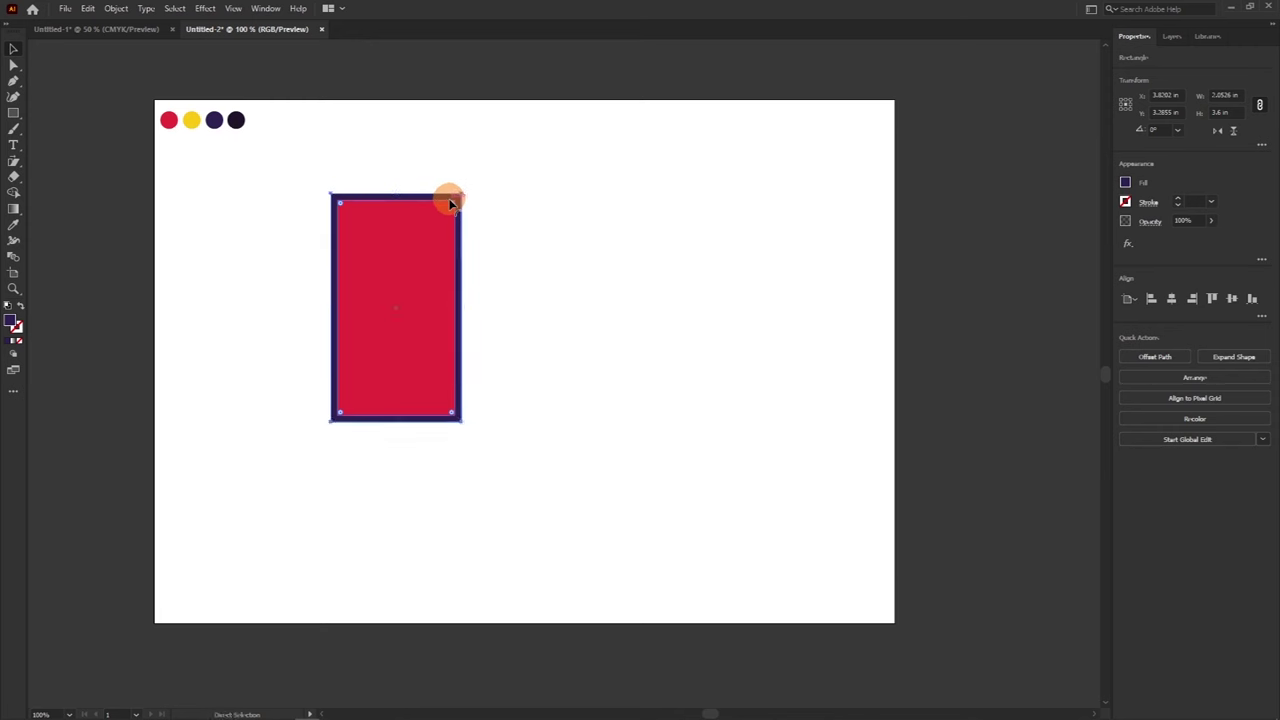
pyautogui.press('v')
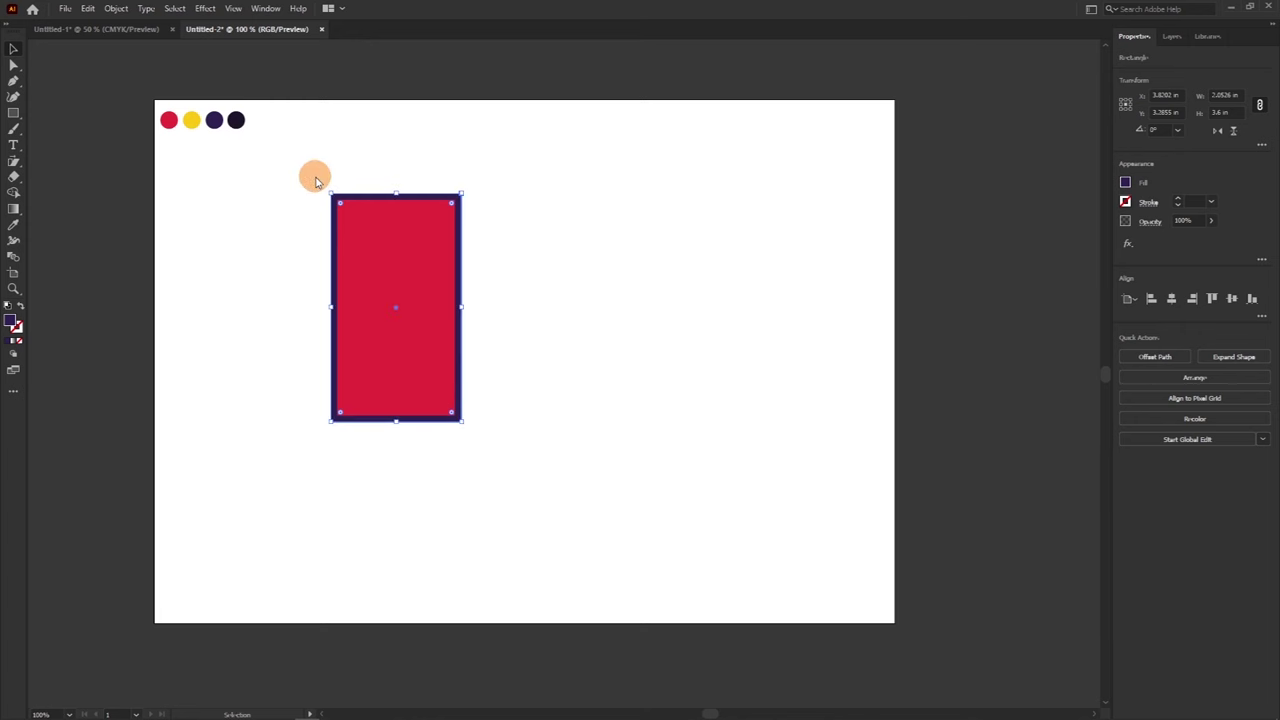
pyautogui.click(88, 8)
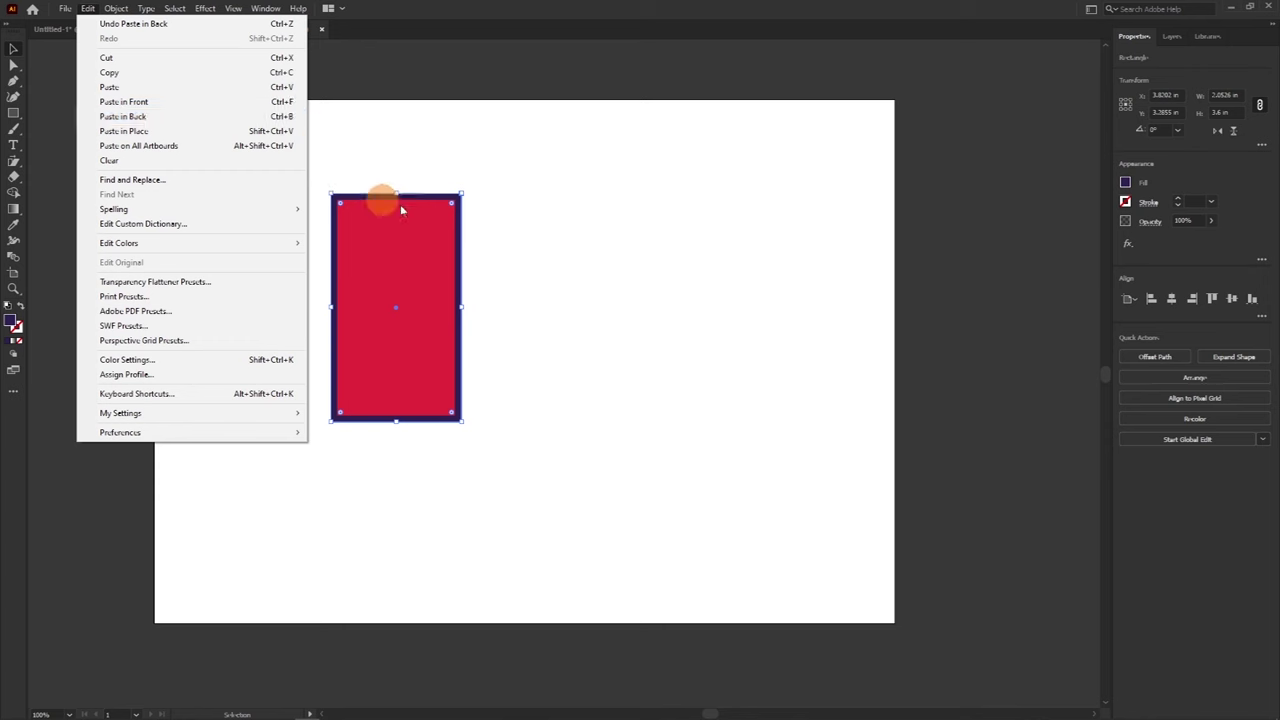
pyautogui.click(505, 171)
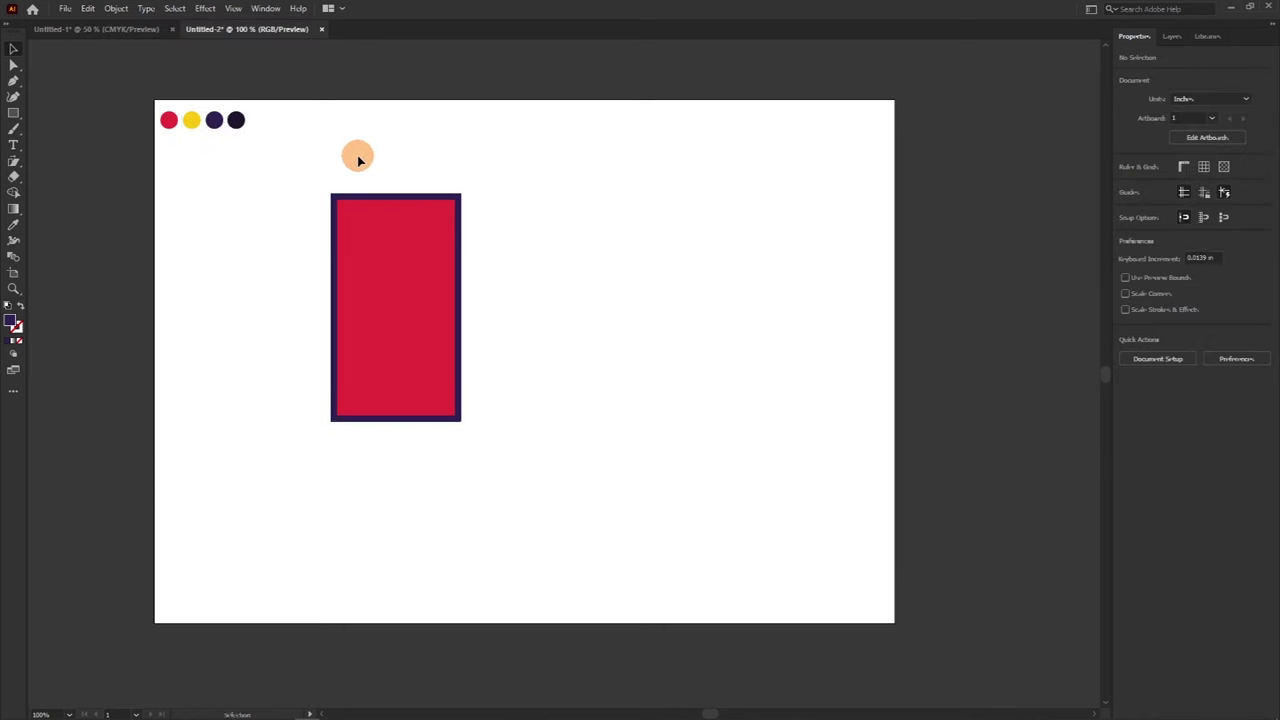
# Try moving the dark purple outer rectangle down and to the right of the red one, and undo the move
pyautogui.click(459, 201)
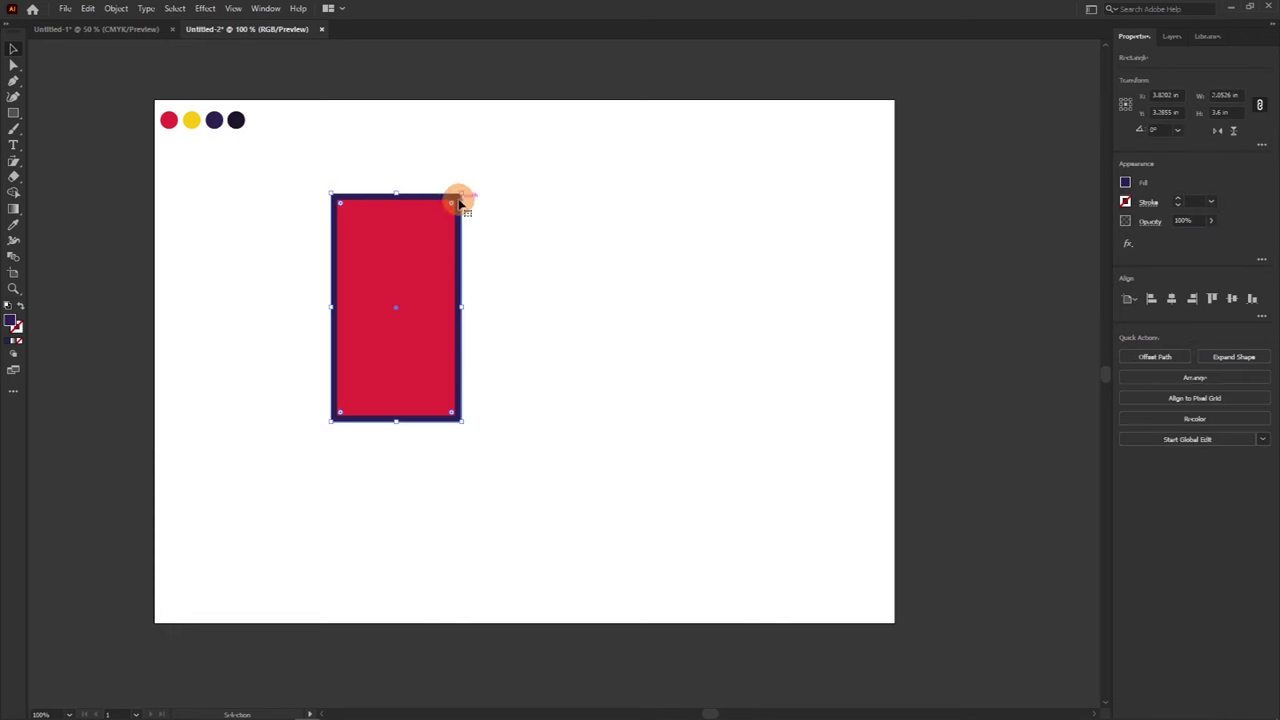
pyautogui.moveTo(459, 201); pyautogui.dragTo(527, 230)
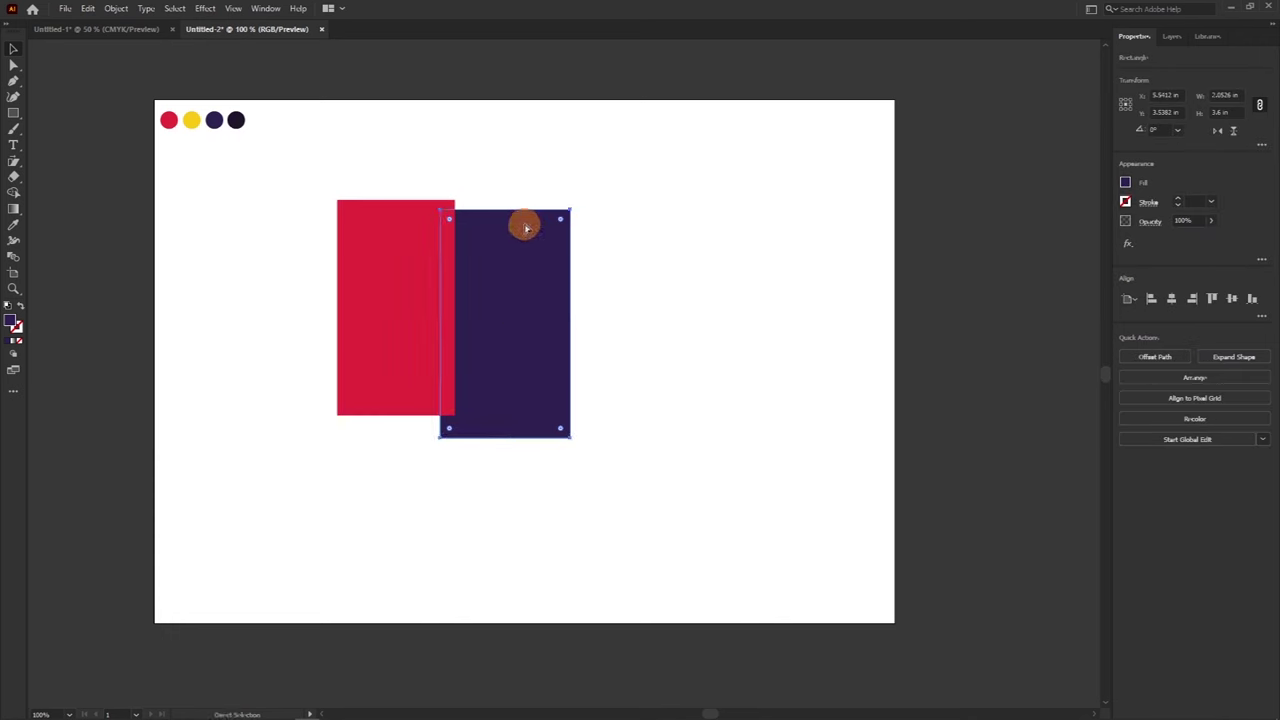
pyautogui.hotkey('ctrl', 'z')
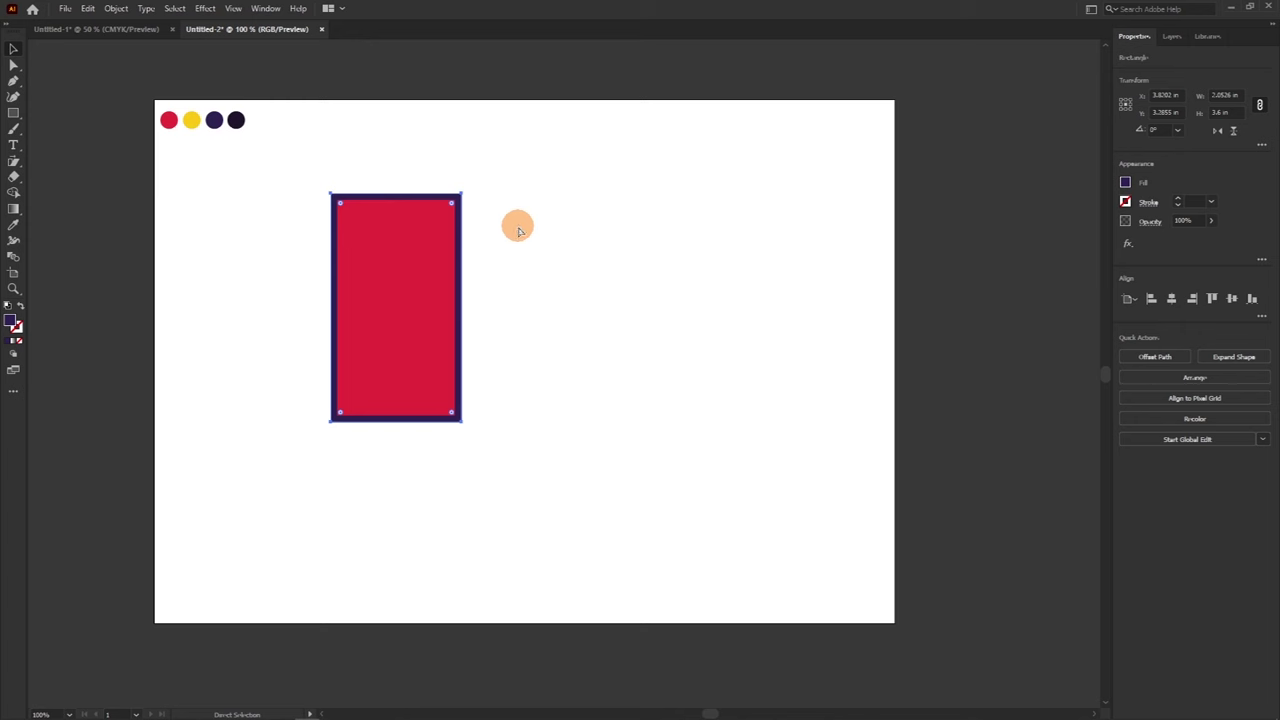
# Paste a copy of the dark purple rectangle in back and move one of the two up and right to X 4.9313 in, Y 2.8689 in
pyautogui.press('v')
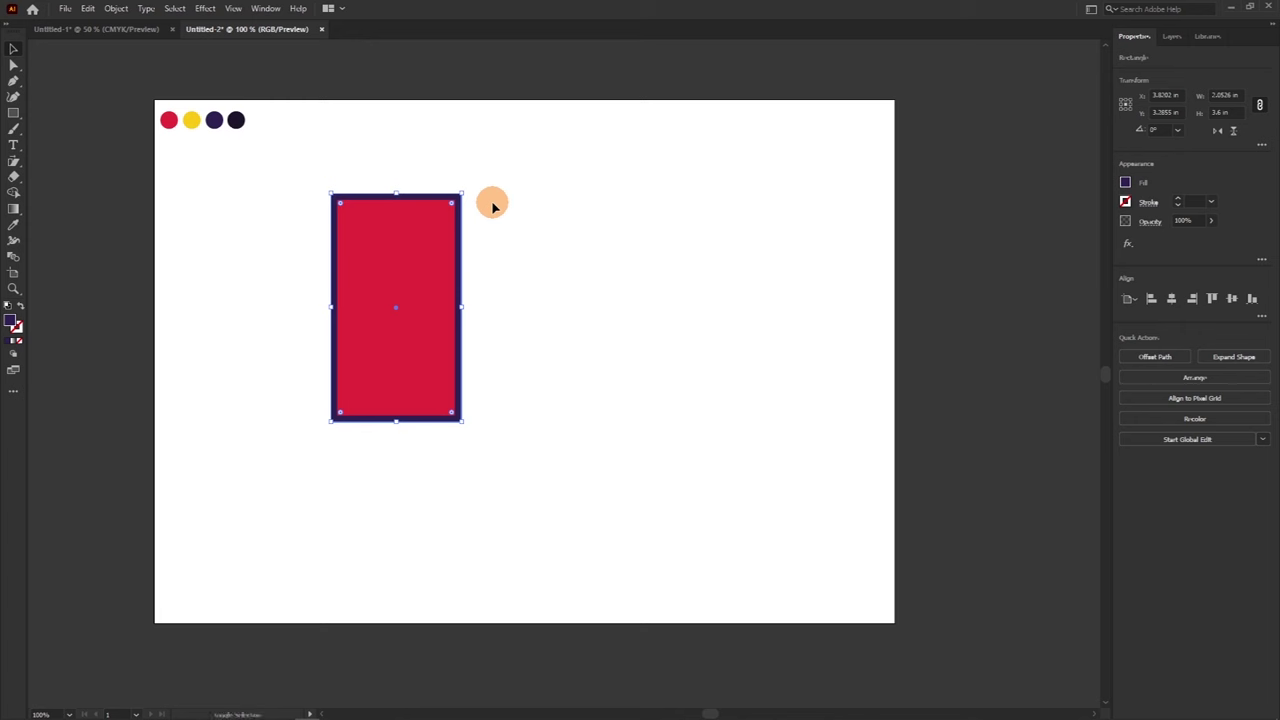
pyautogui.hotkey('shift', 'Right')
pyautogui.hotkey('shift', 'Up')
pyautogui.hotkey('shift', 'Right')
pyautogui.hotkey('shift', 'Up')
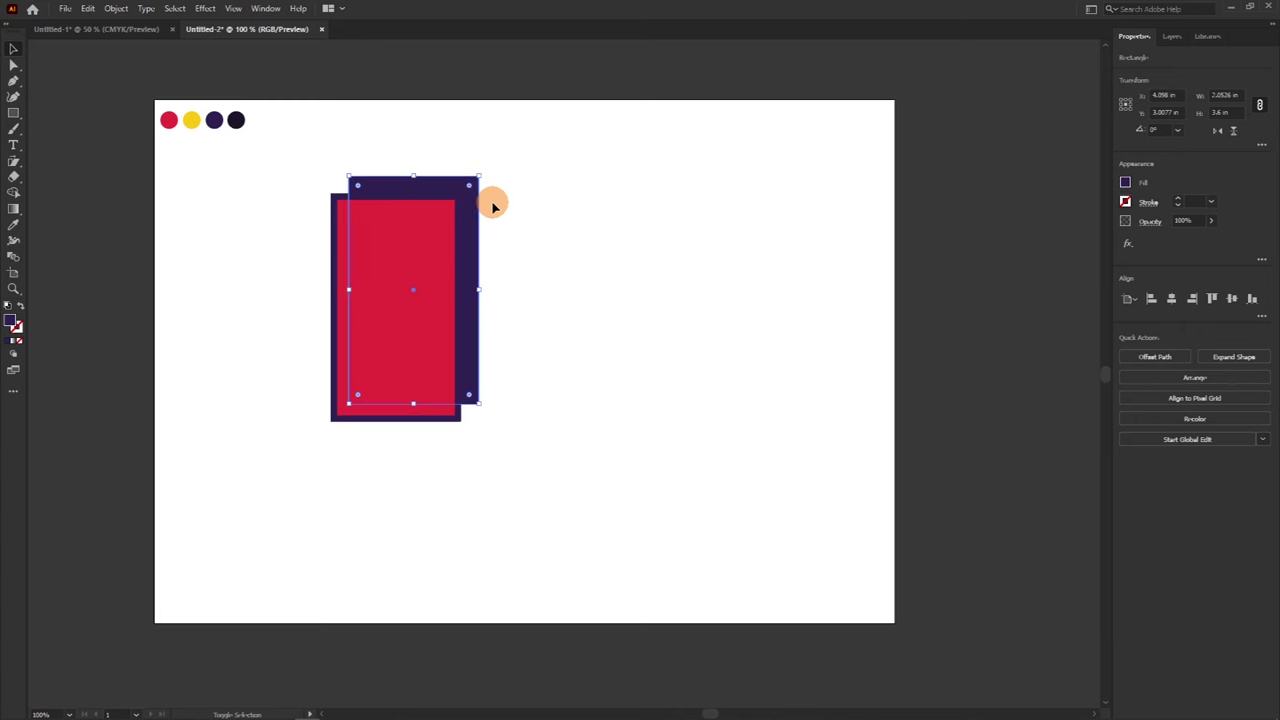
pyautogui.hotkey('shift', 'Right')
pyautogui.hotkey('shift', 'Up')
pyautogui.hotkey('shift', 'Right')
pyautogui.hotkey('shift', 'Down')
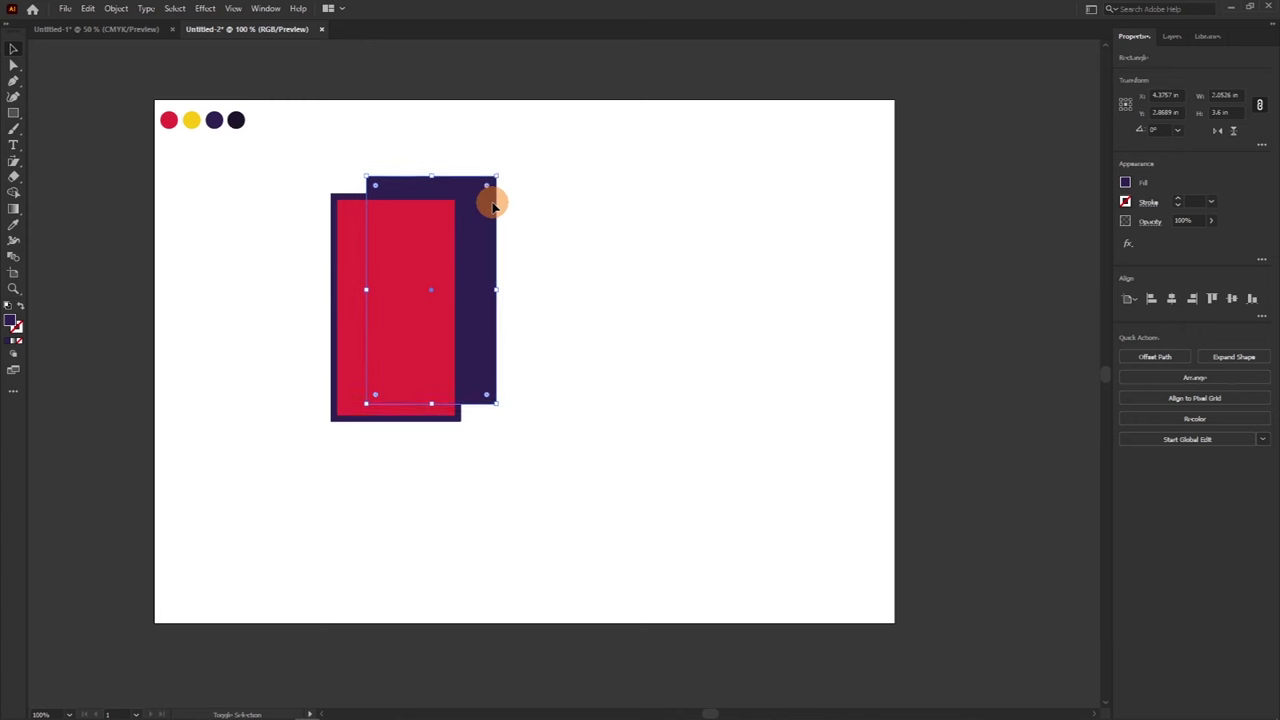
pyautogui.hotkey('shift', 'Right')
pyautogui.hotkey('shift', 'Up')
pyautogui.hotkey('shift', 'Right')
pyautogui.hotkey('shift', 'Down')
pyautogui.hotkey('shift', 'Right')
pyautogui.hotkey('shift', 'Up')
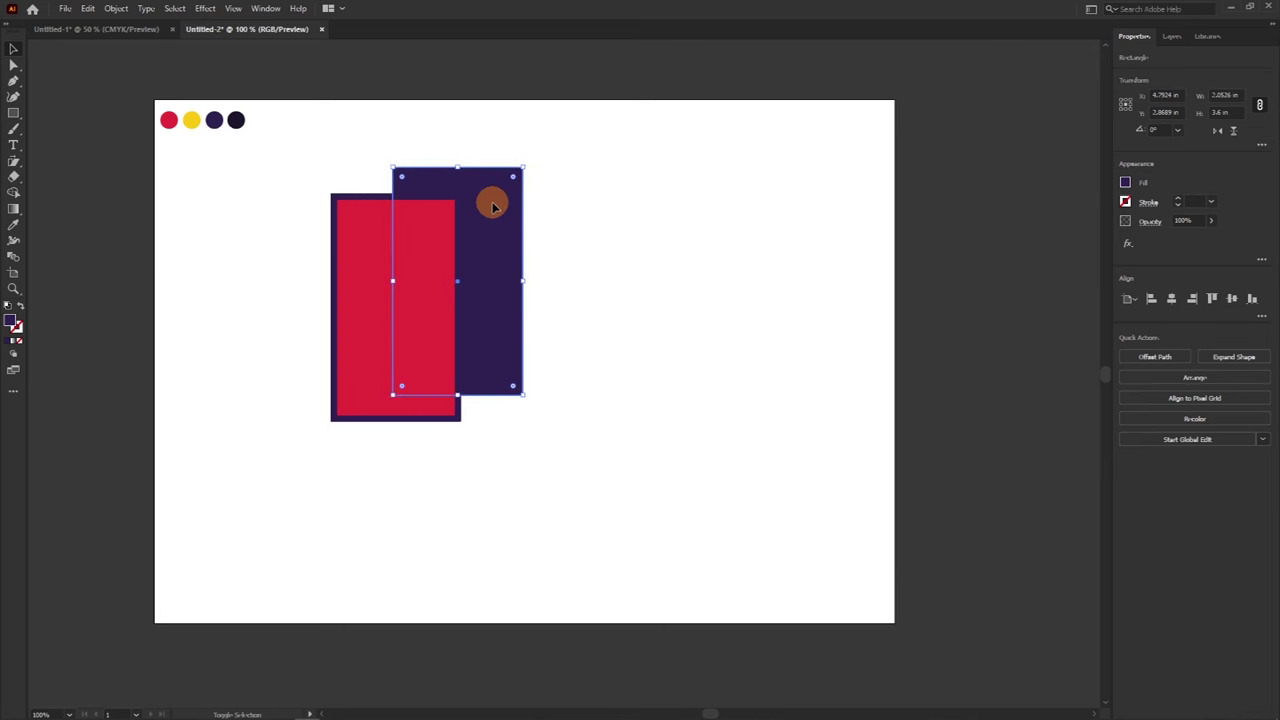
pyautogui.hotkey('shift', 'Right')
pyautogui.hotkey('shift', 'Up')
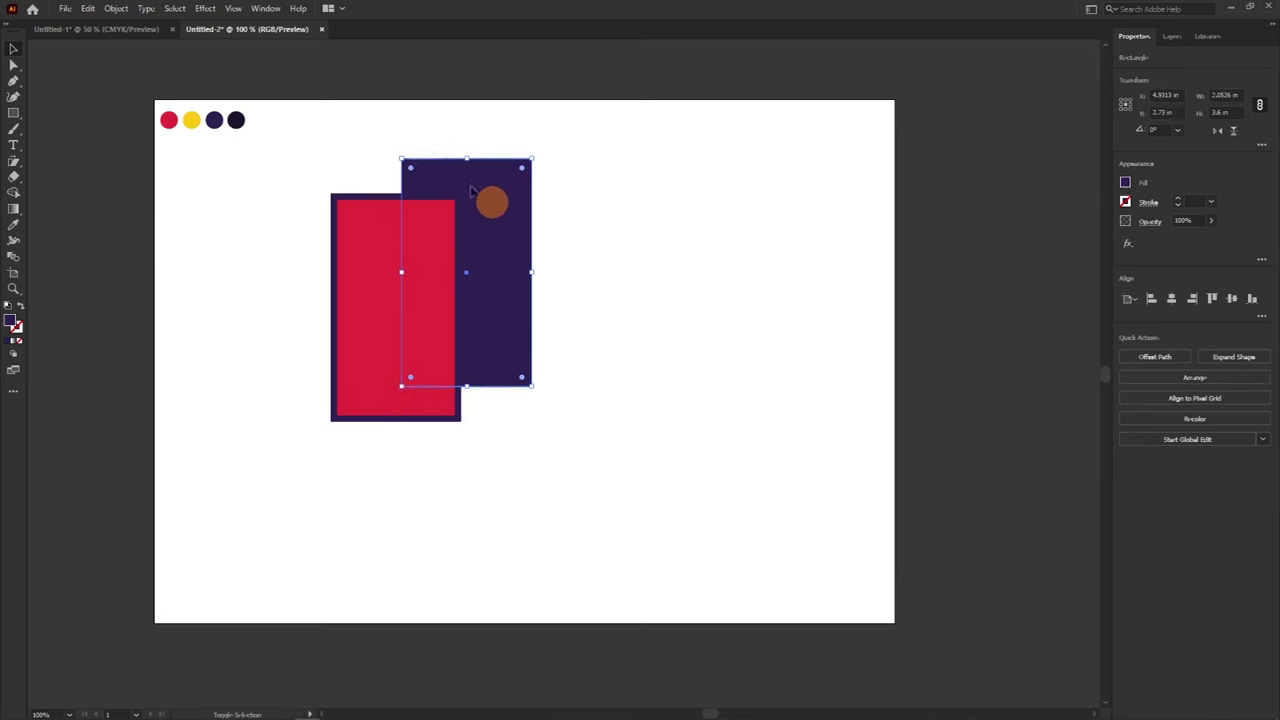
pyautogui.press('Down')
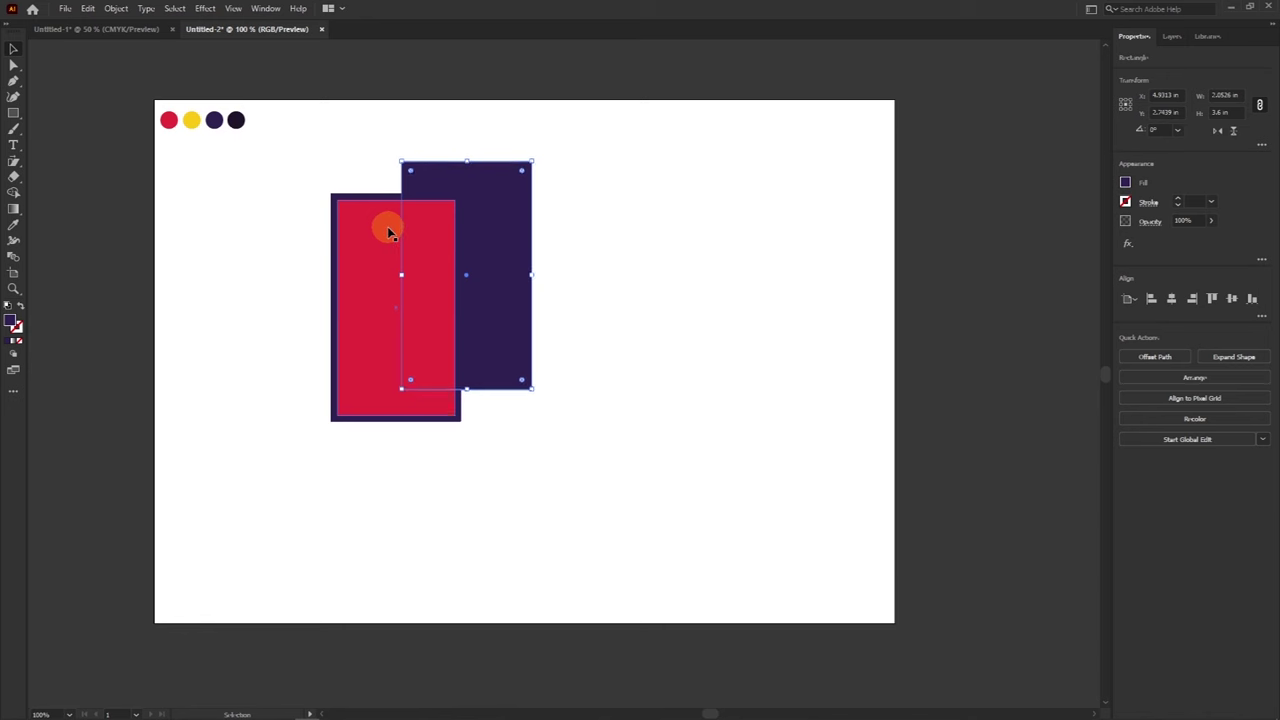
pyautogui.press('Down')
pyautogui.press('Down')
pyautogui.press('Down')
pyautogui.press('Down')
pyautogui.press('Down')
pyautogui.press('Down')
pyautogui.press('Down')
pyautogui.press('Down')
pyautogui.press('Down')
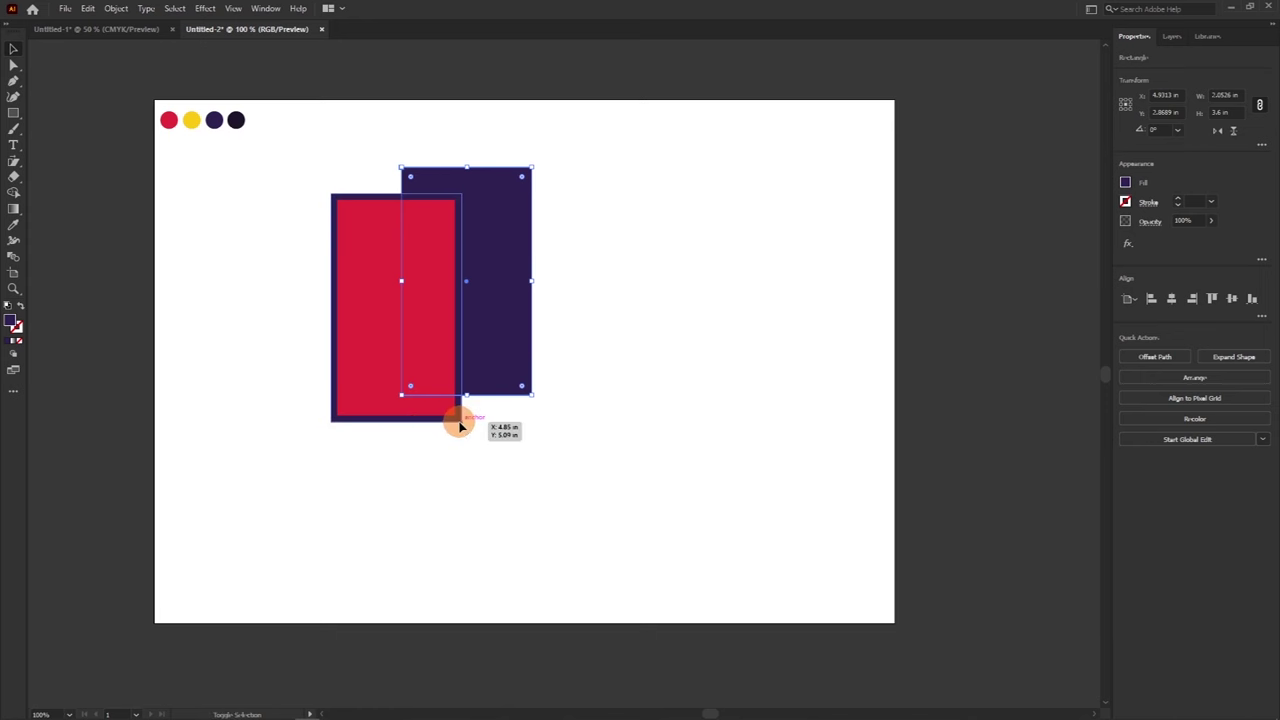
# Blend the dark purple rectangle behind the red one with its shifted dark purple duplicate
pyautogui.keyDown('shift'); pyautogui.click(460, 425); pyautogui.keyUp('shift')
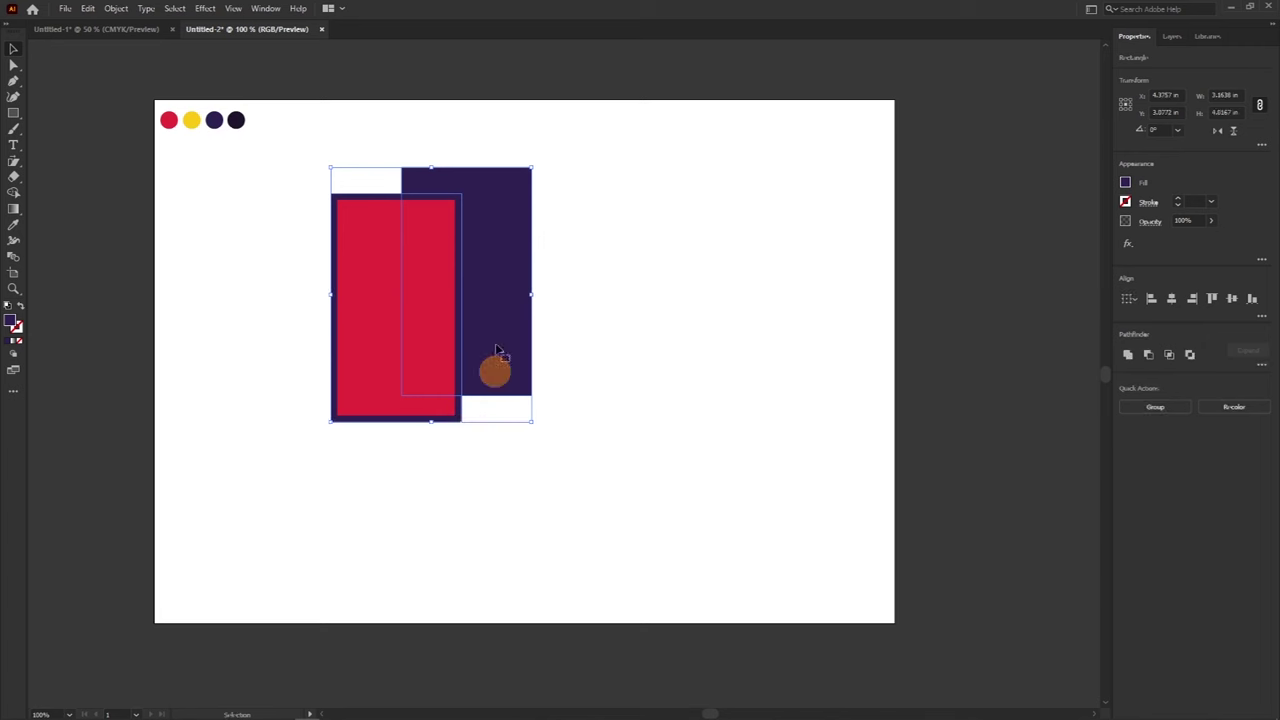
pyautogui.click(124, 12)
pyautogui.moveTo(163, 386)
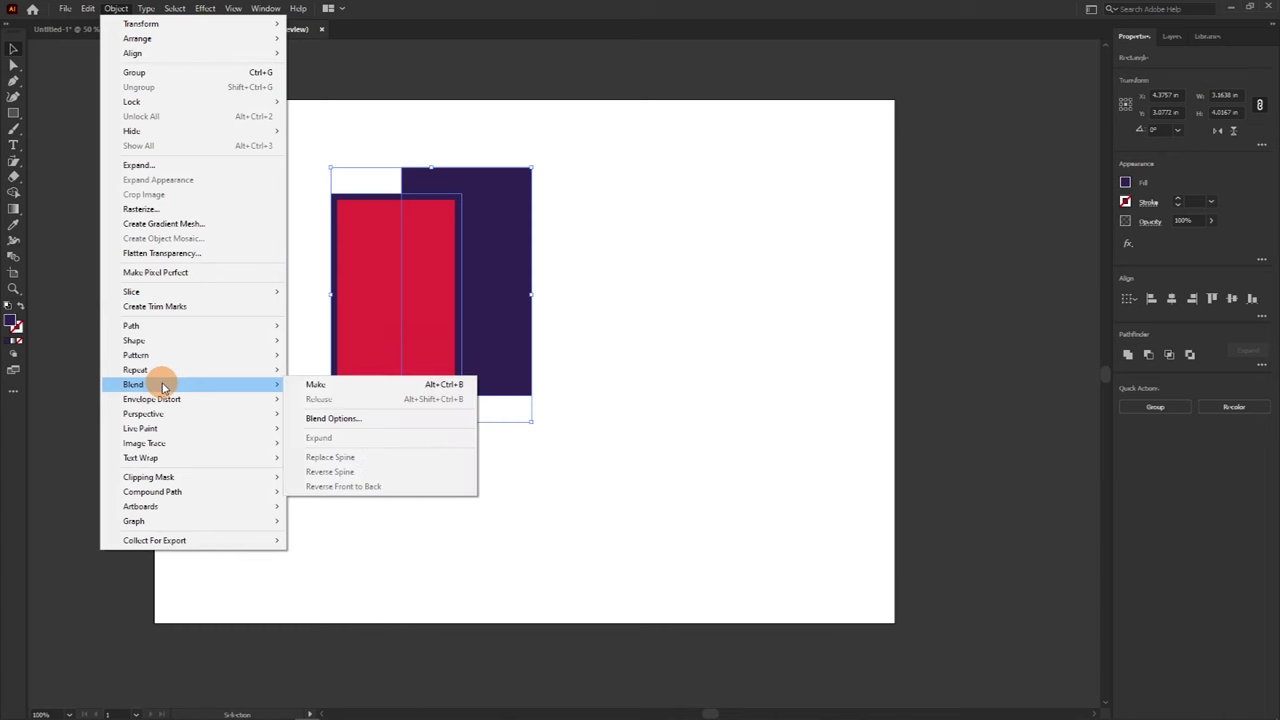
pyautogui.click(330, 385)
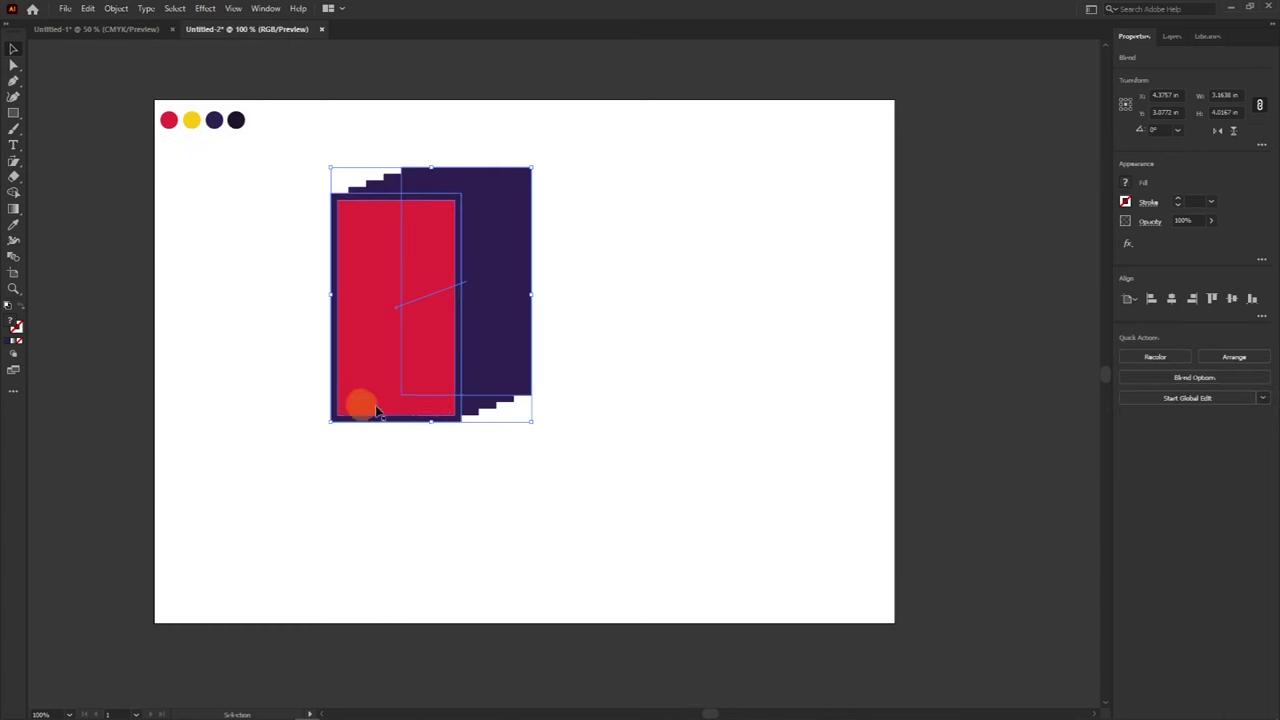
# Examine the upper edge of the blend between the two dark purple rectangles up close
pyautogui.click(357, 134)
pyautogui.press('a')
pyautogui.click(375, 254)
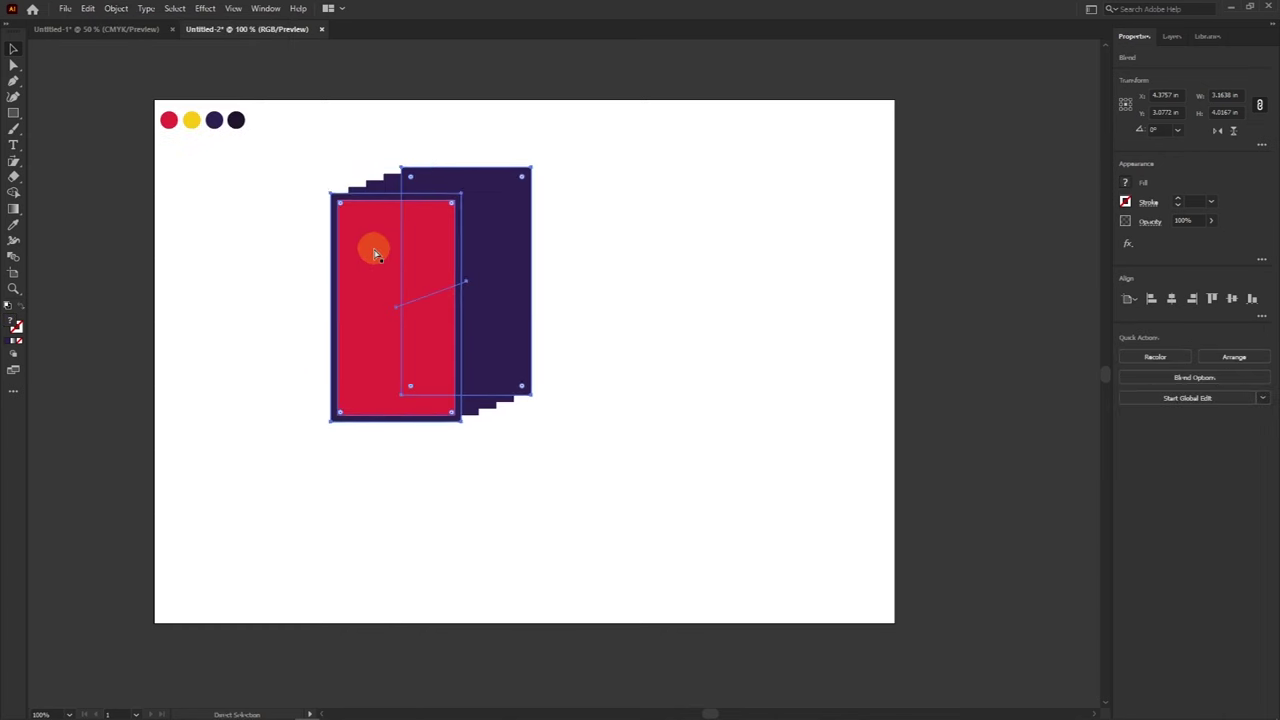
pyautogui.scroll(2, 375, 254)
pyautogui.moveTo(446, 146); pyautogui.dragTo(406, 381)
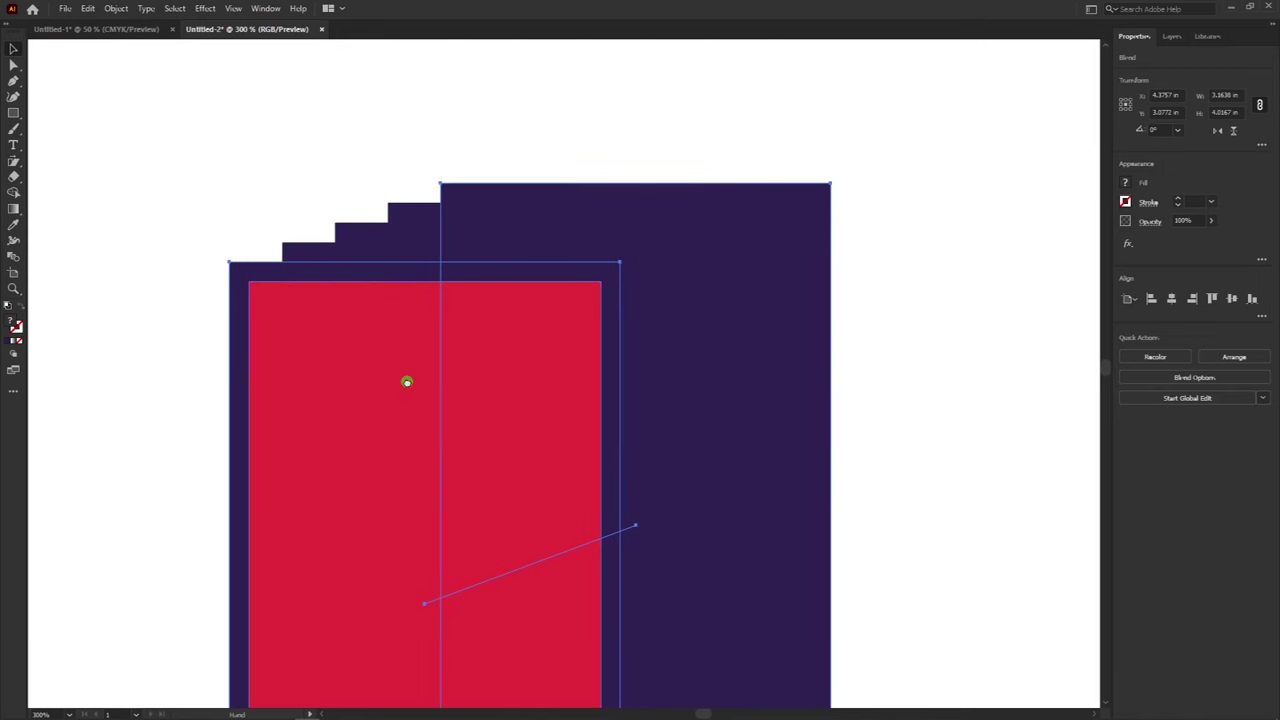
pyautogui.press('v')
pyautogui.click(406, 381)
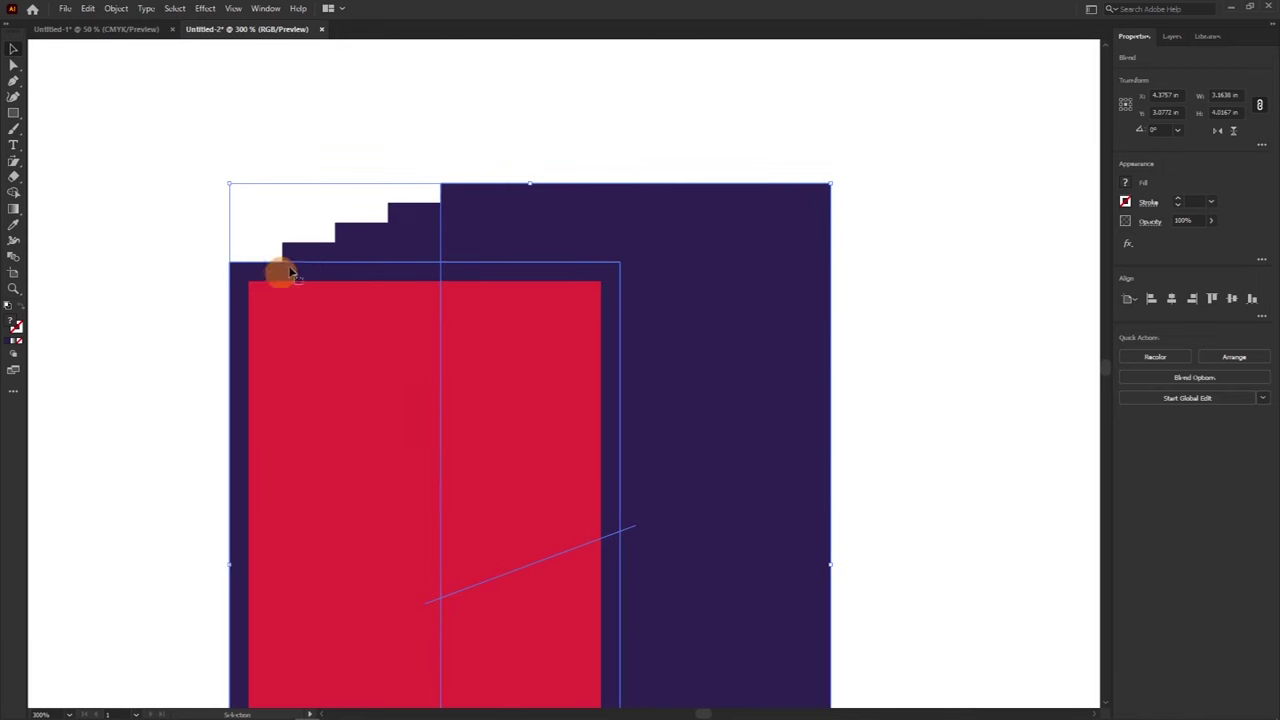
pyautogui.press('a')
pyautogui.hotkey('ctrl', '-')
pyautogui.hotkey('ctrl', '-')
pyautogui.press('v')
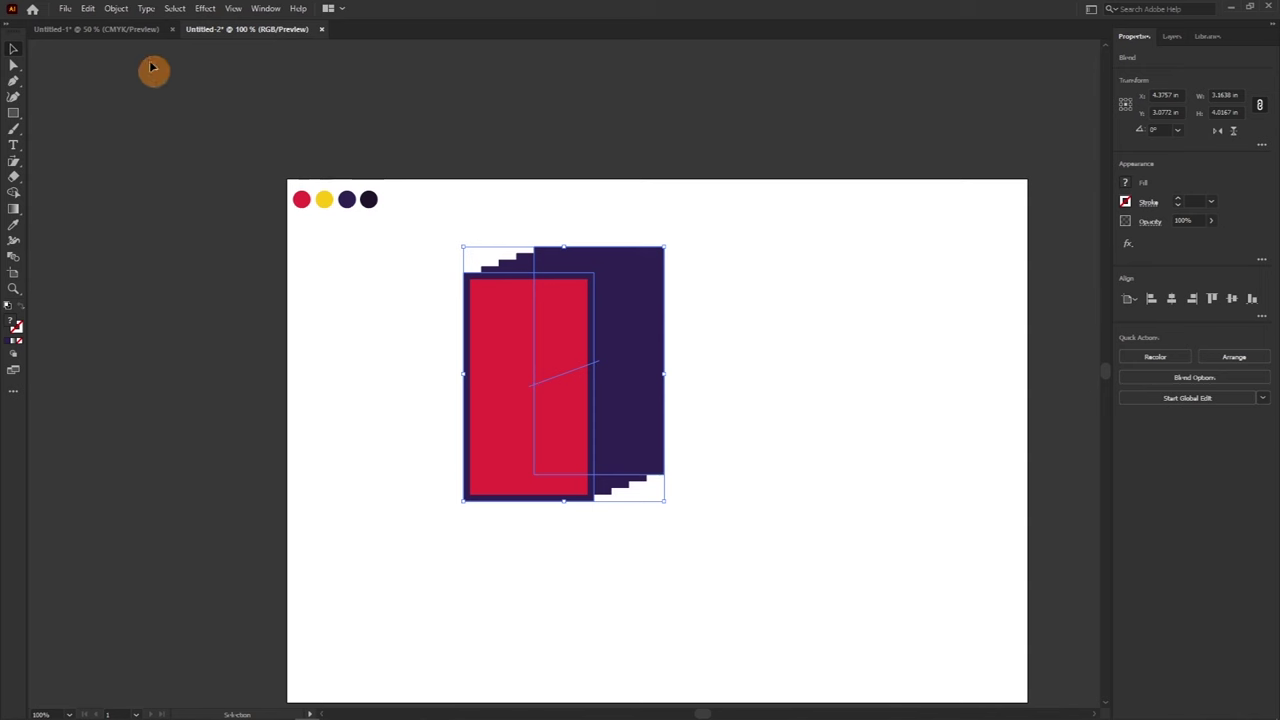
# Increase the blend's Specified Steps count enough to give smooth diagonal edges between the two dark purple rectangles
pyautogui.click(116, 10)
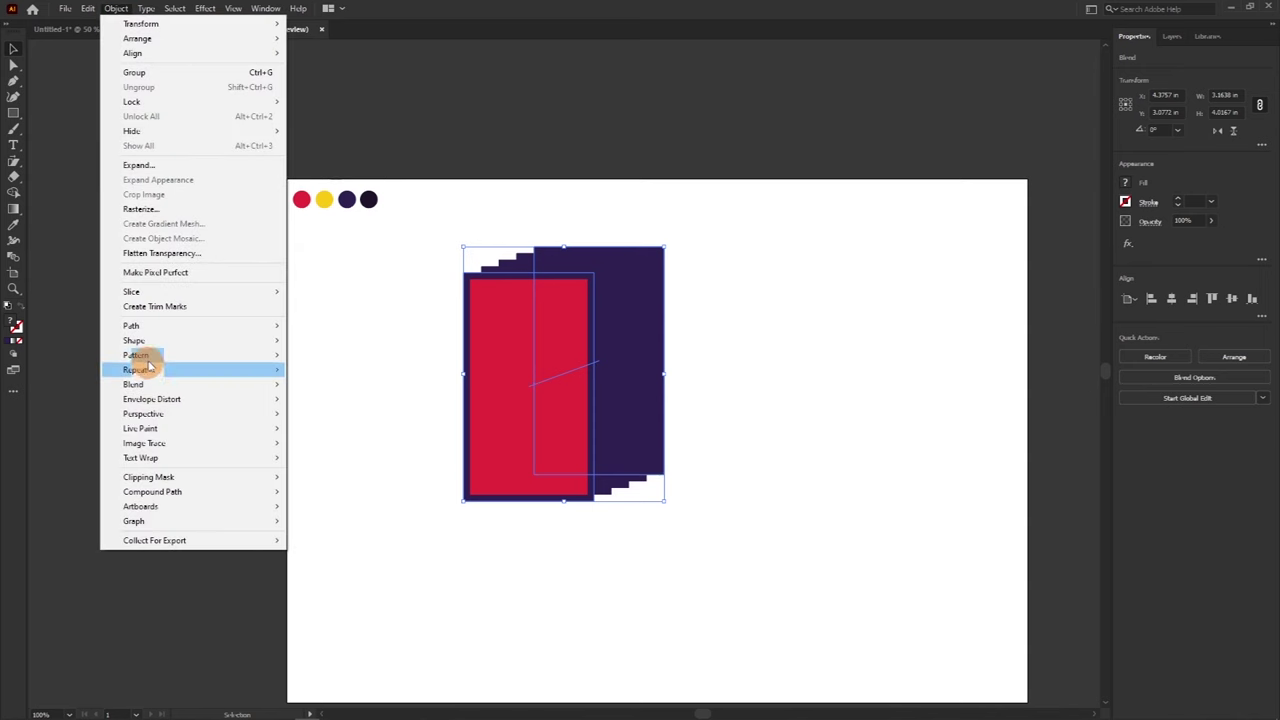
pyautogui.moveTo(135, 355)
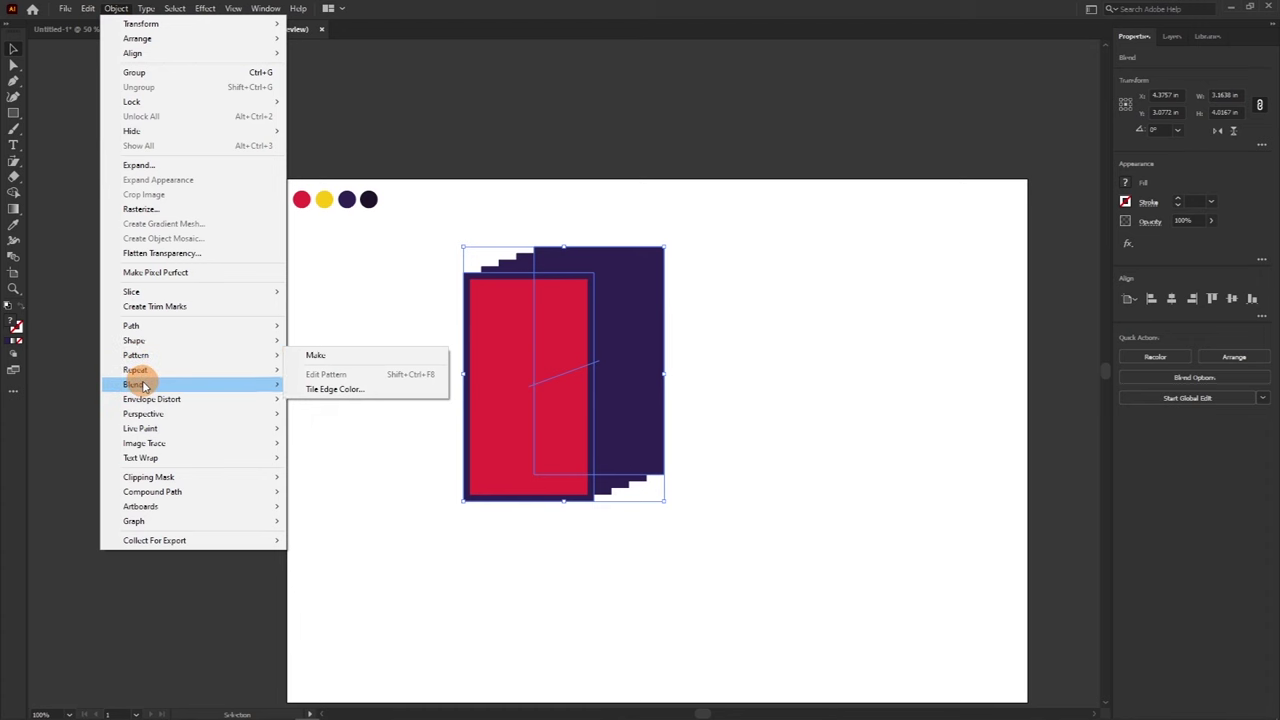
pyautogui.moveTo(134, 384)
pyautogui.click(352, 428)
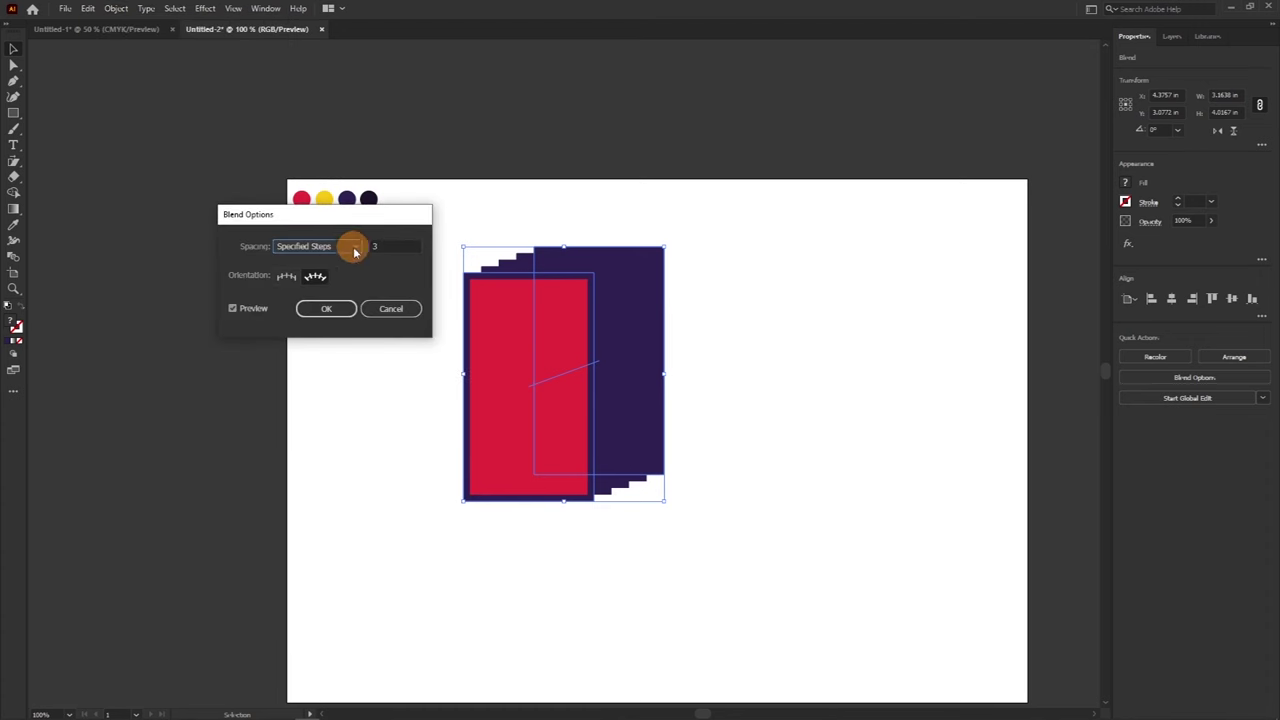
pyautogui.press('Tab')
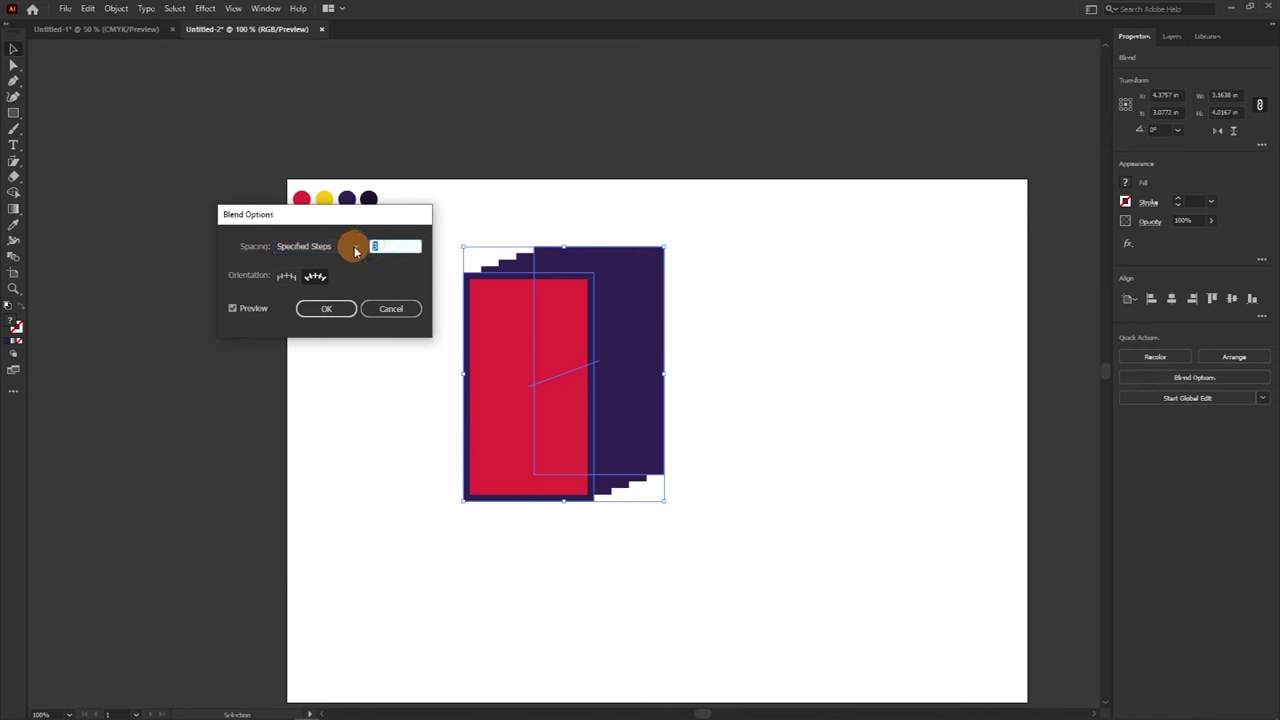
pyautogui.click(378, 244)
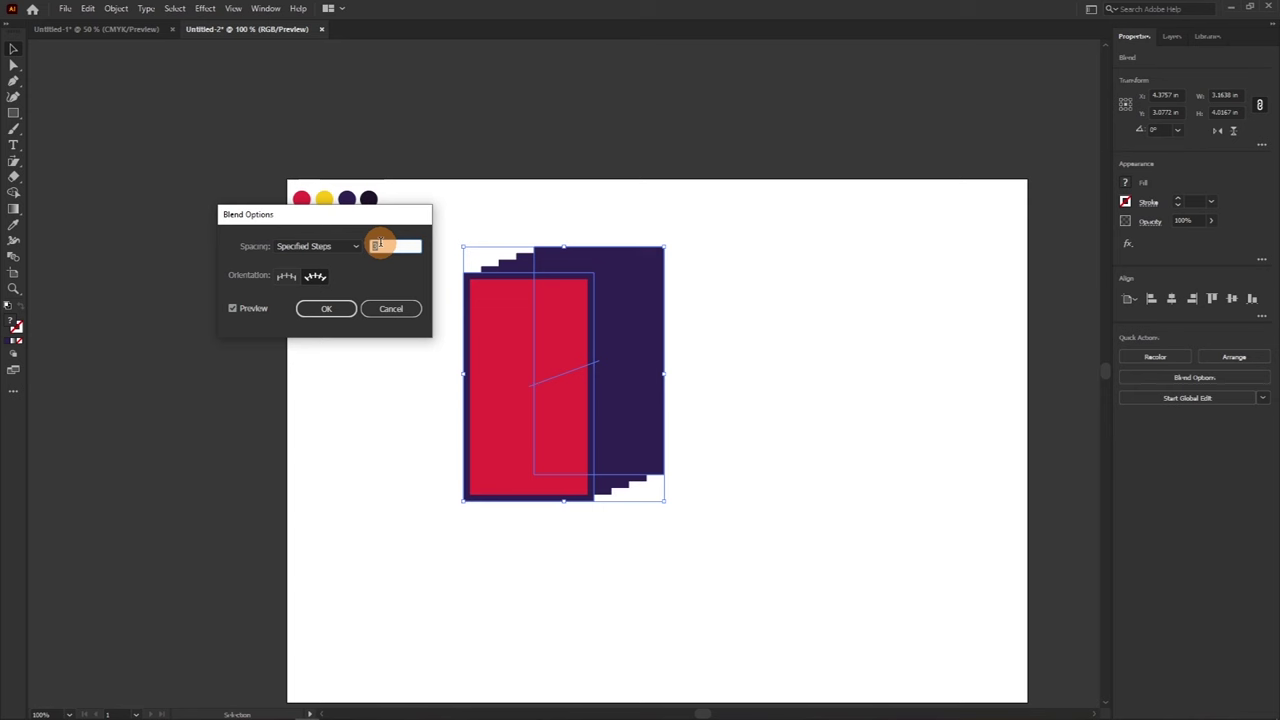
pyautogui.click(312, 314)
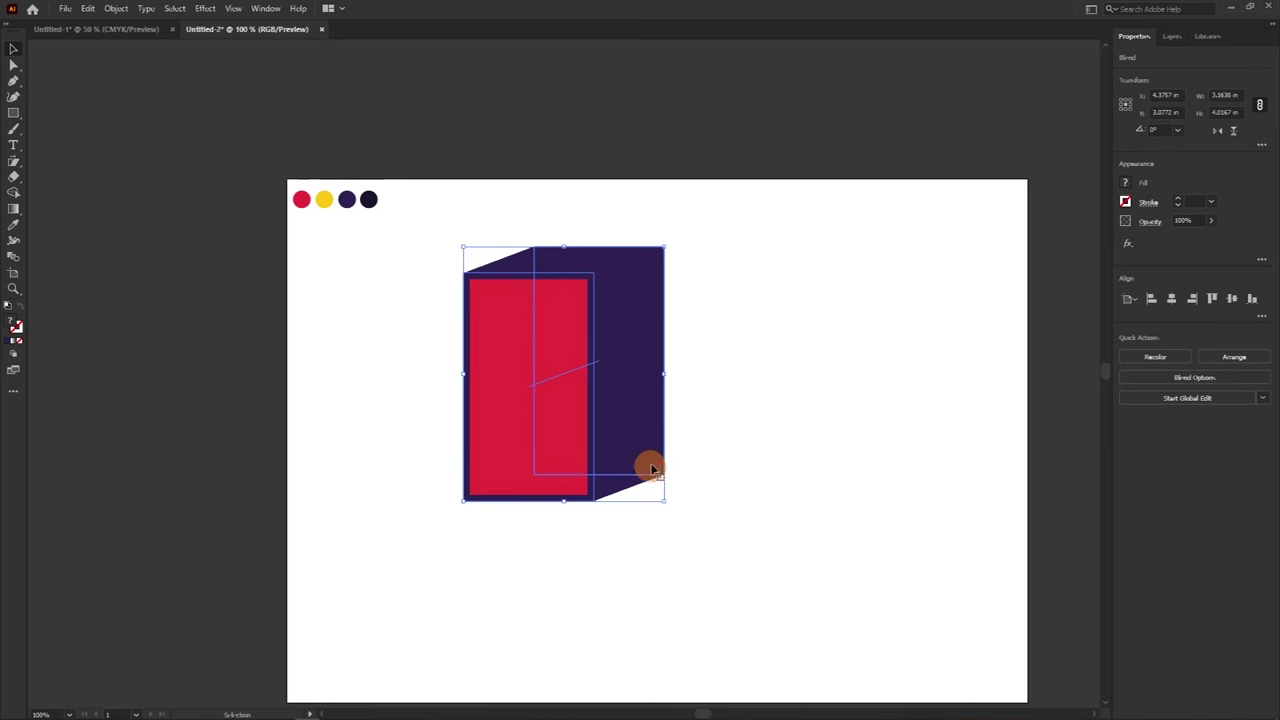
# Inspect the blend's diagonal edge and the area around the red rectangle up close
pyautogui.press('a')
pyautogui.hotkey('ctrl', '+')
pyautogui.hotkey('ctrl', '+')
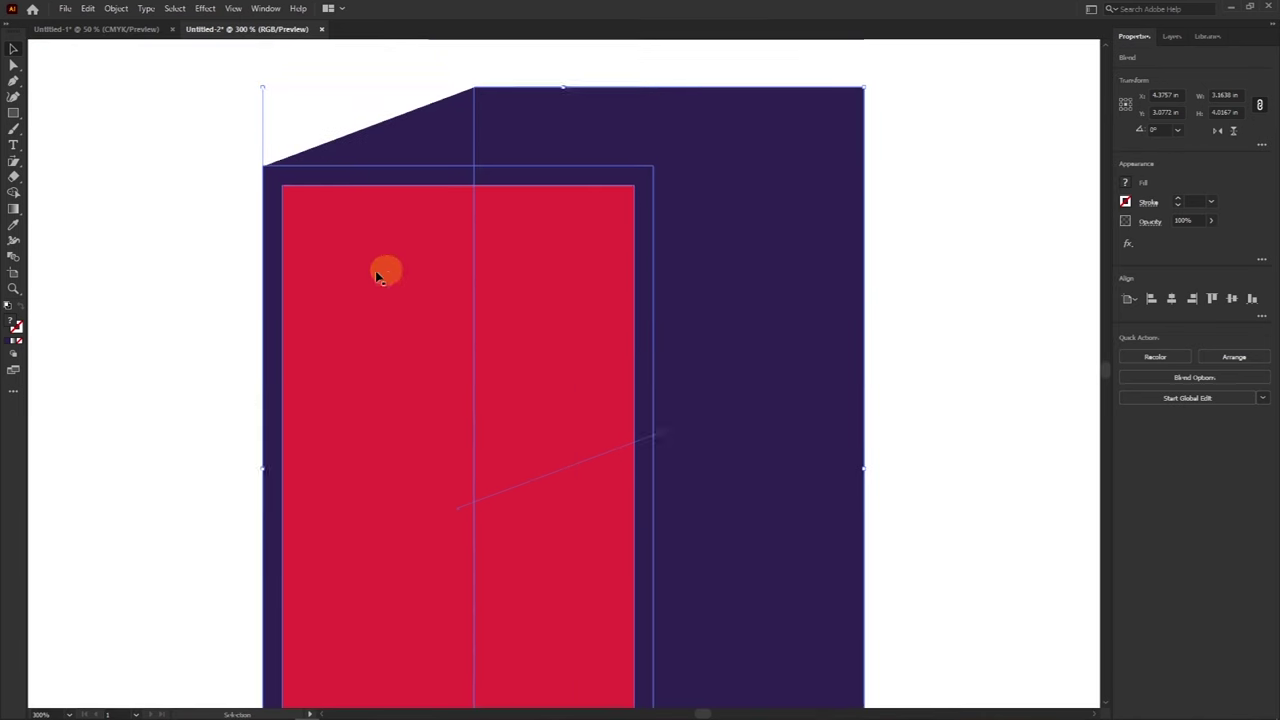
pyautogui.hotkey('ctrl', '+')
pyautogui.hotkey('ctrl', '+')
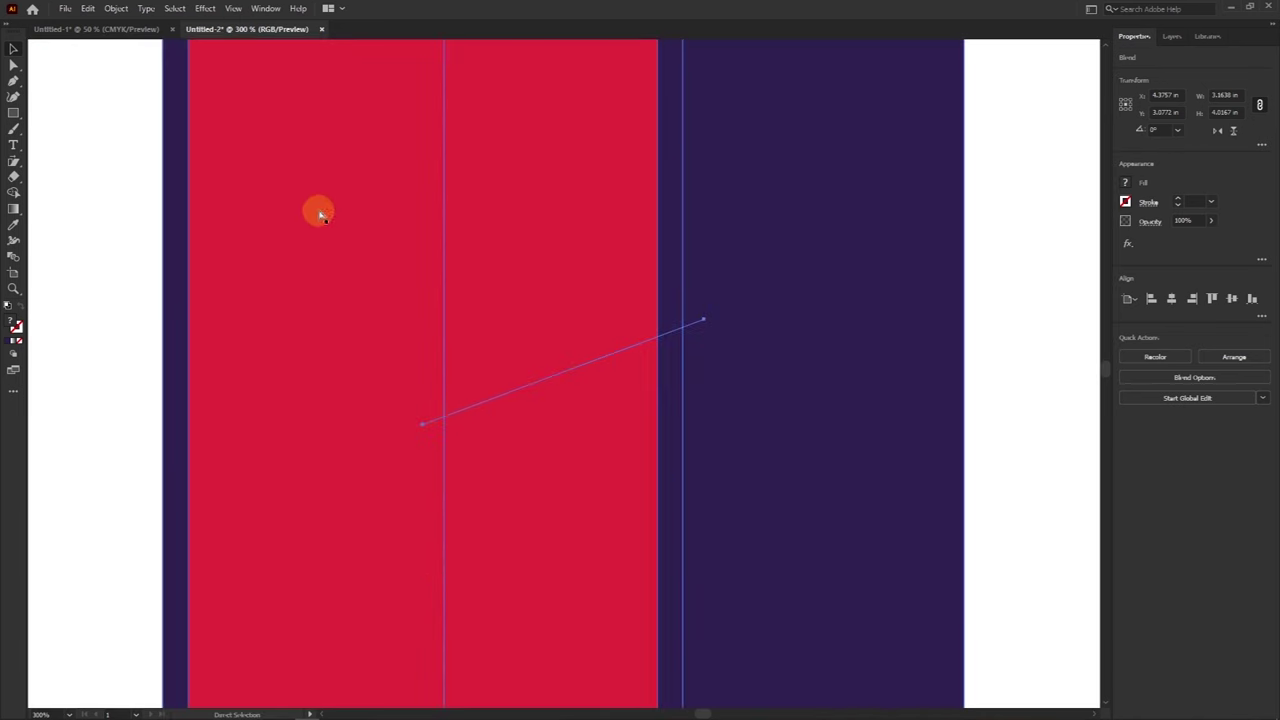
pyautogui.moveTo(353, 291); pyautogui.dragTo(393, 508)
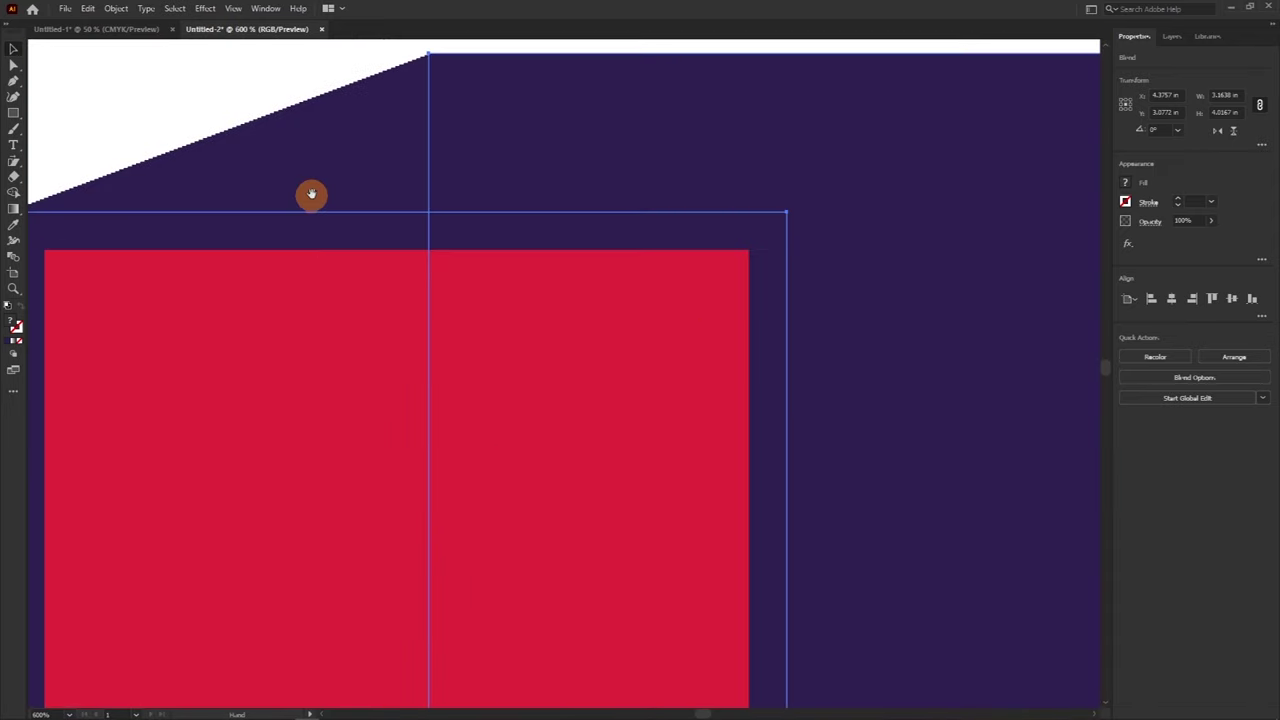
pyautogui.hotkey('ctrl', '-')
pyautogui.hotkey('ctrl', '-')
pyautogui.hotkey('ctrl', '-')
pyautogui.hotkey('ctrl', '-')
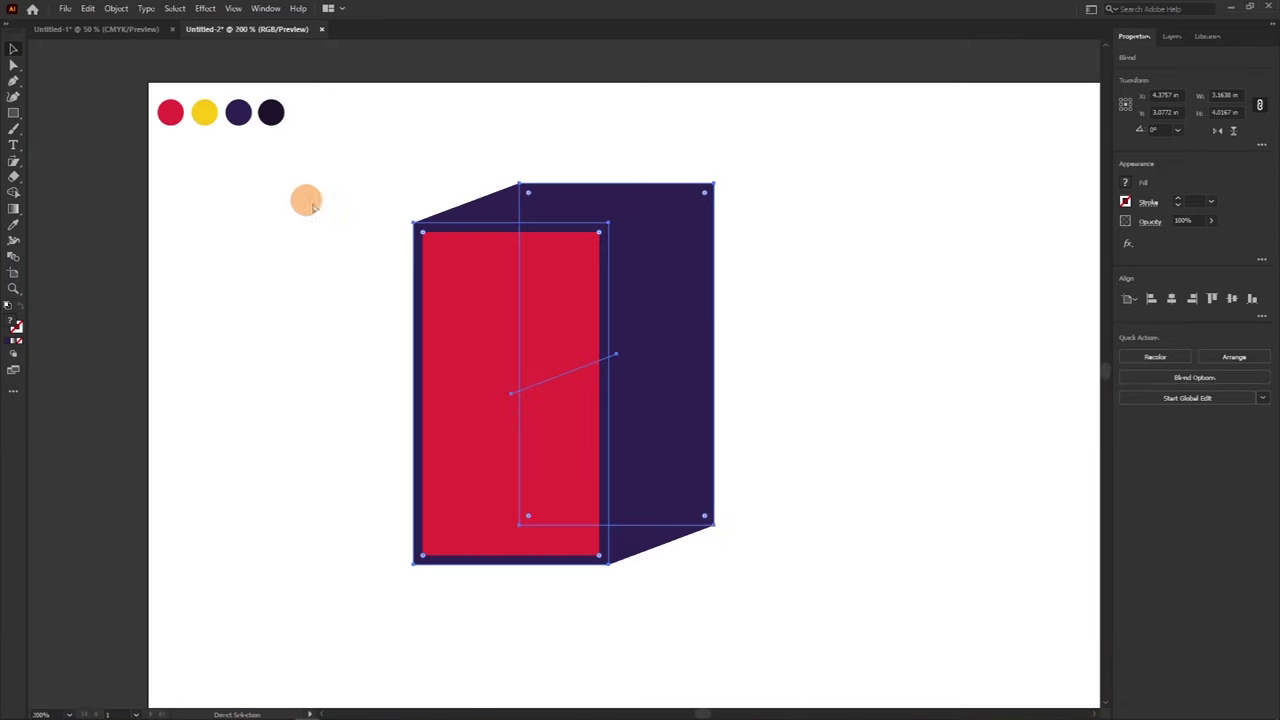
# Expand the dark purple blend with the Object and Fill options enabled
pyautogui.press('v')
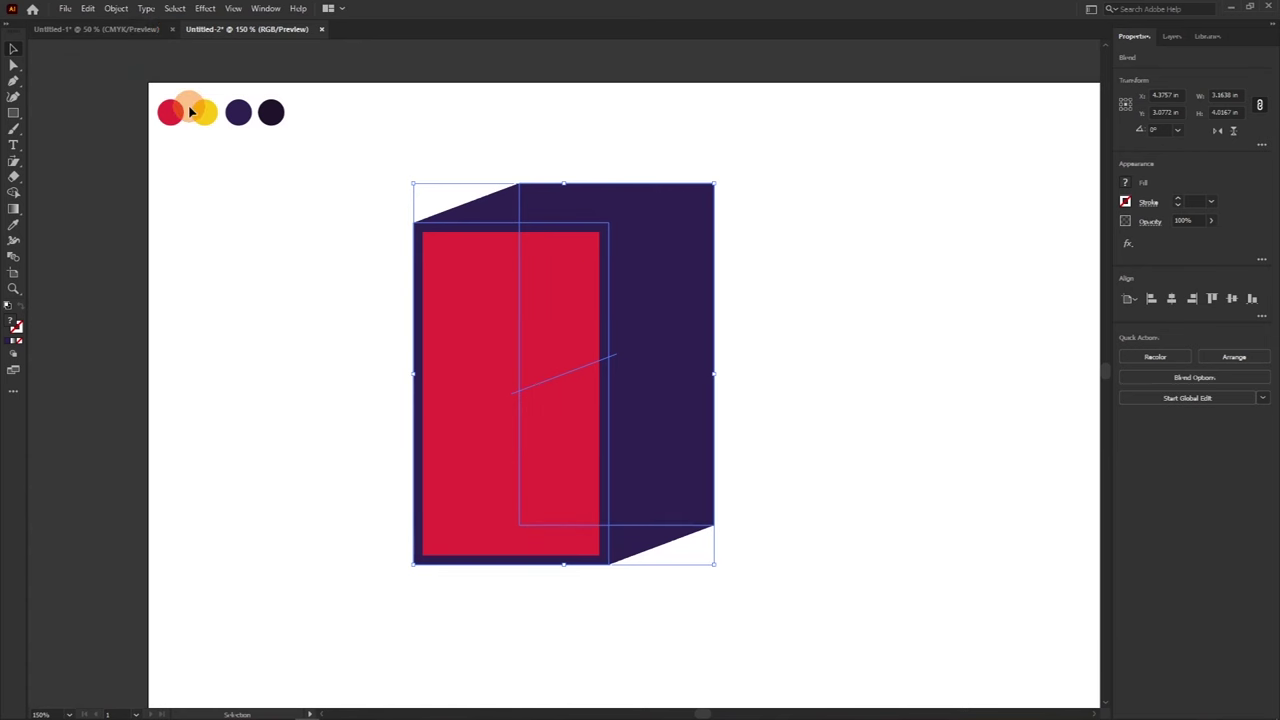
pyautogui.click(117, 9)
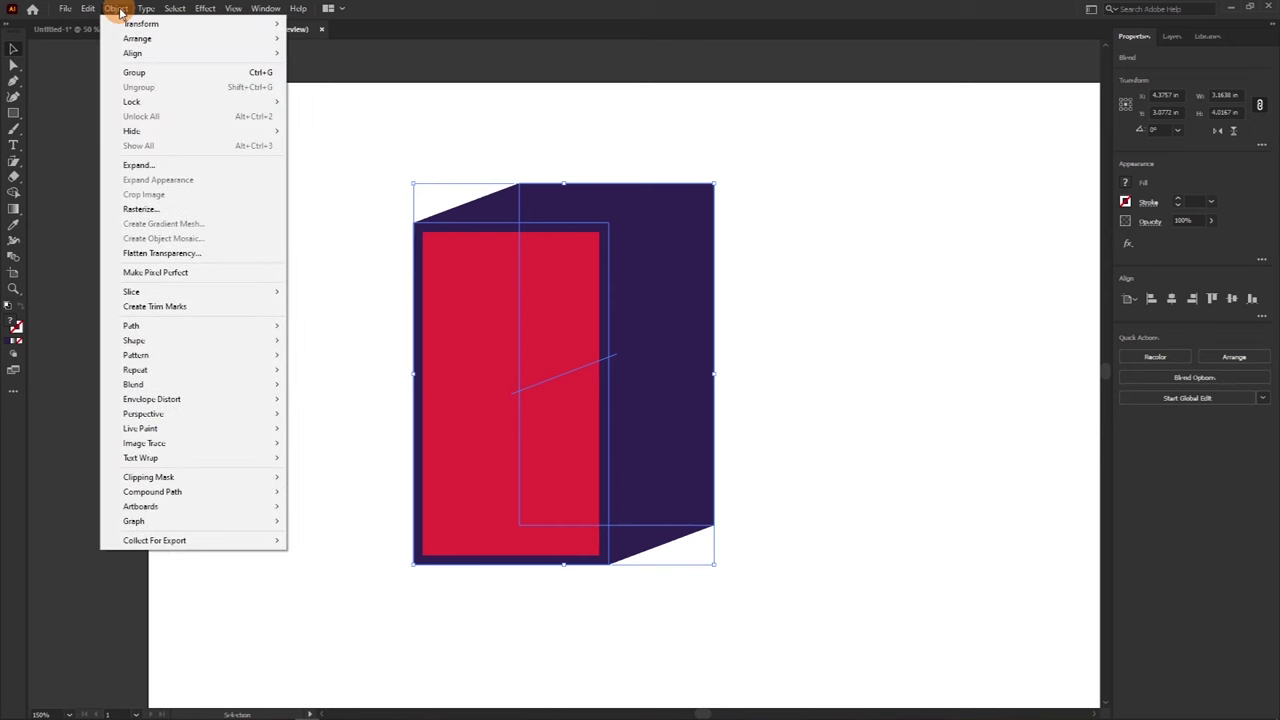
pyautogui.click(138, 165)
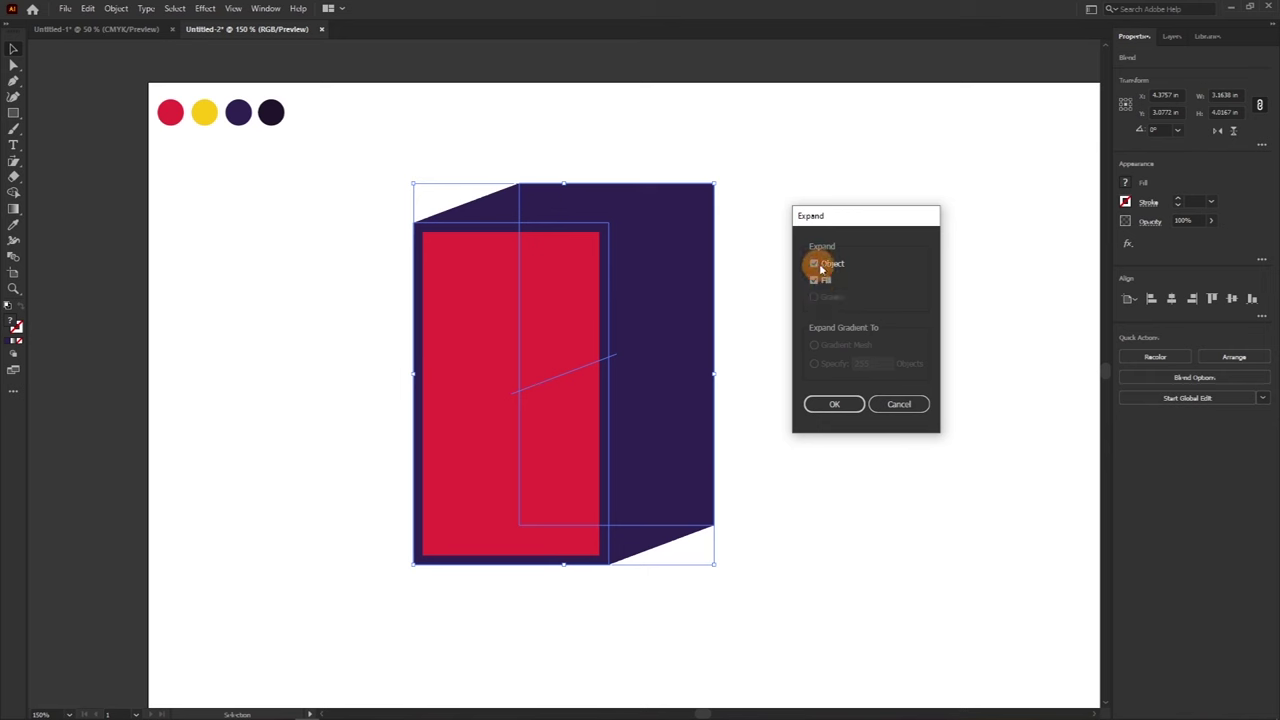
pyautogui.click(822, 405)
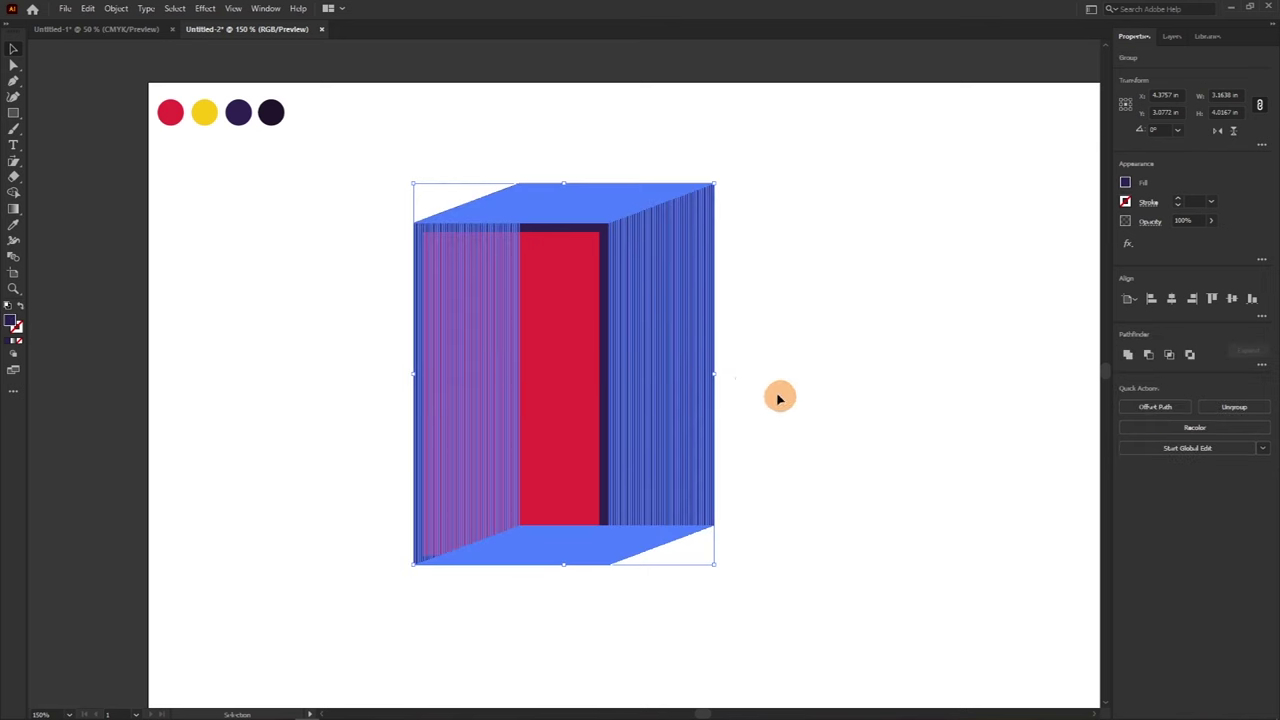
# Unite the expanded blend pieces into a single dark purple shape
pyautogui.rightClick(650, 279)
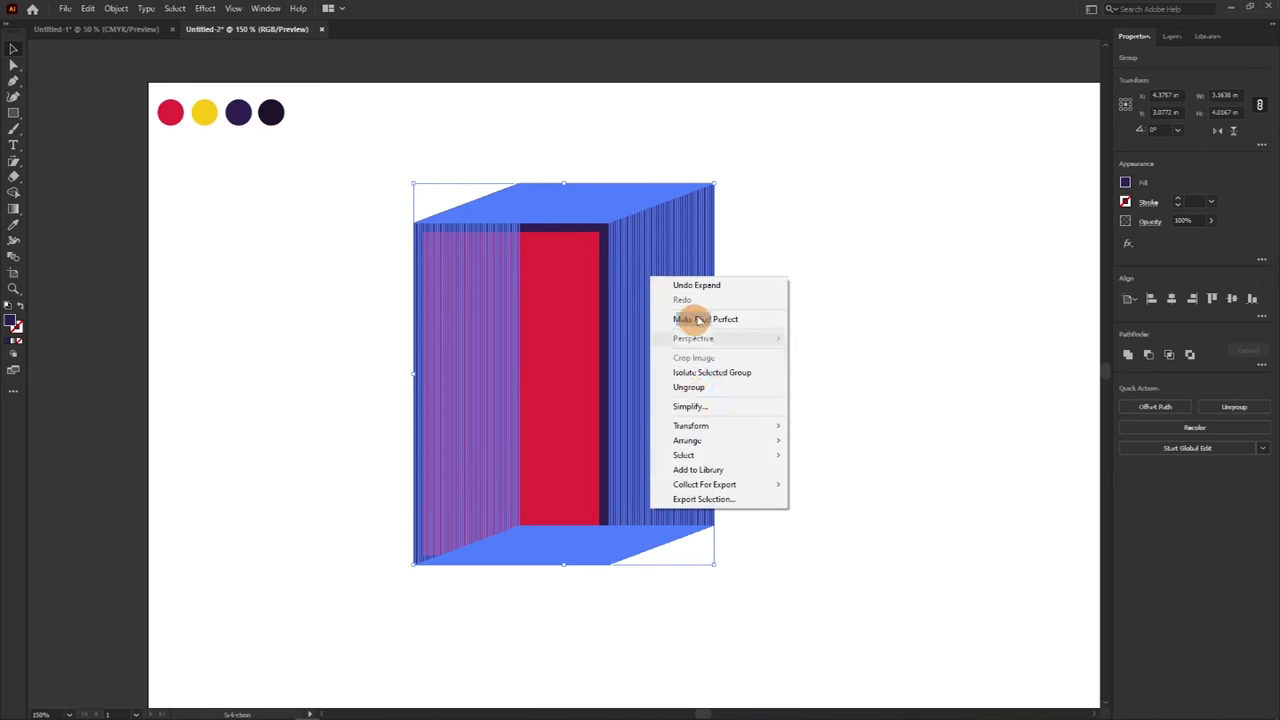
pyautogui.click(789, 230)
pyautogui.click(687, 233)
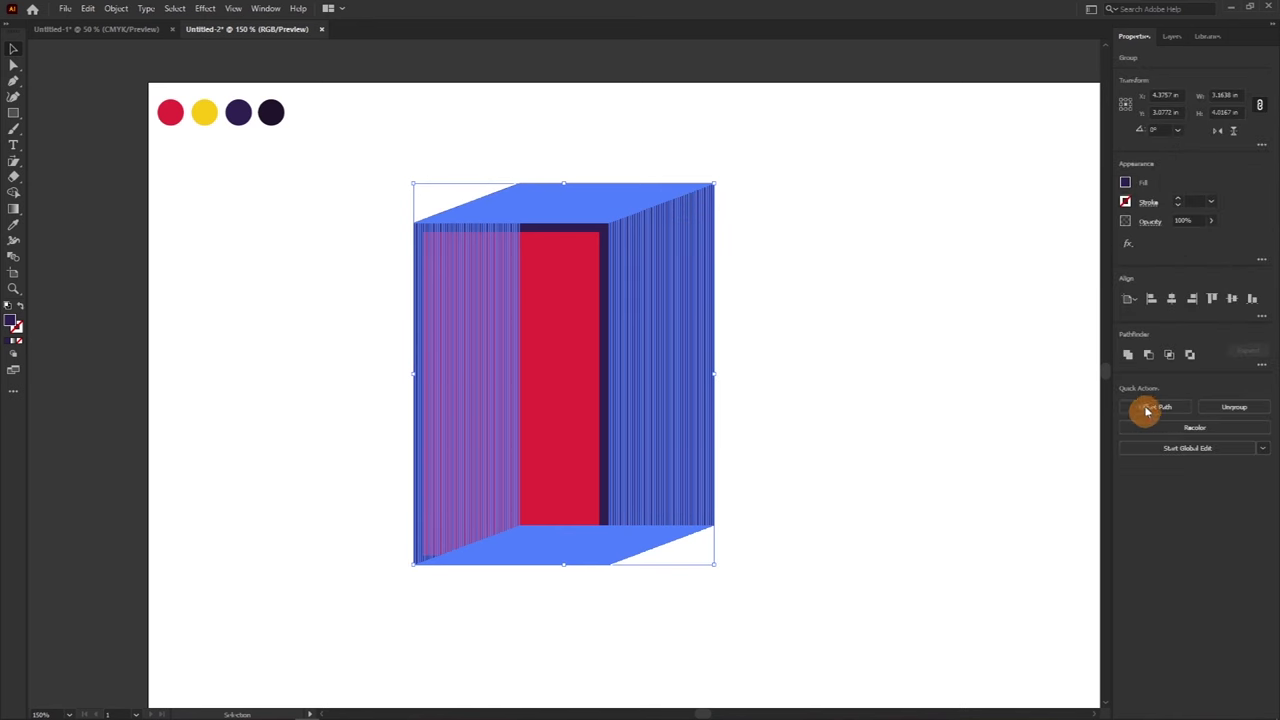
pyautogui.click(1128, 356)
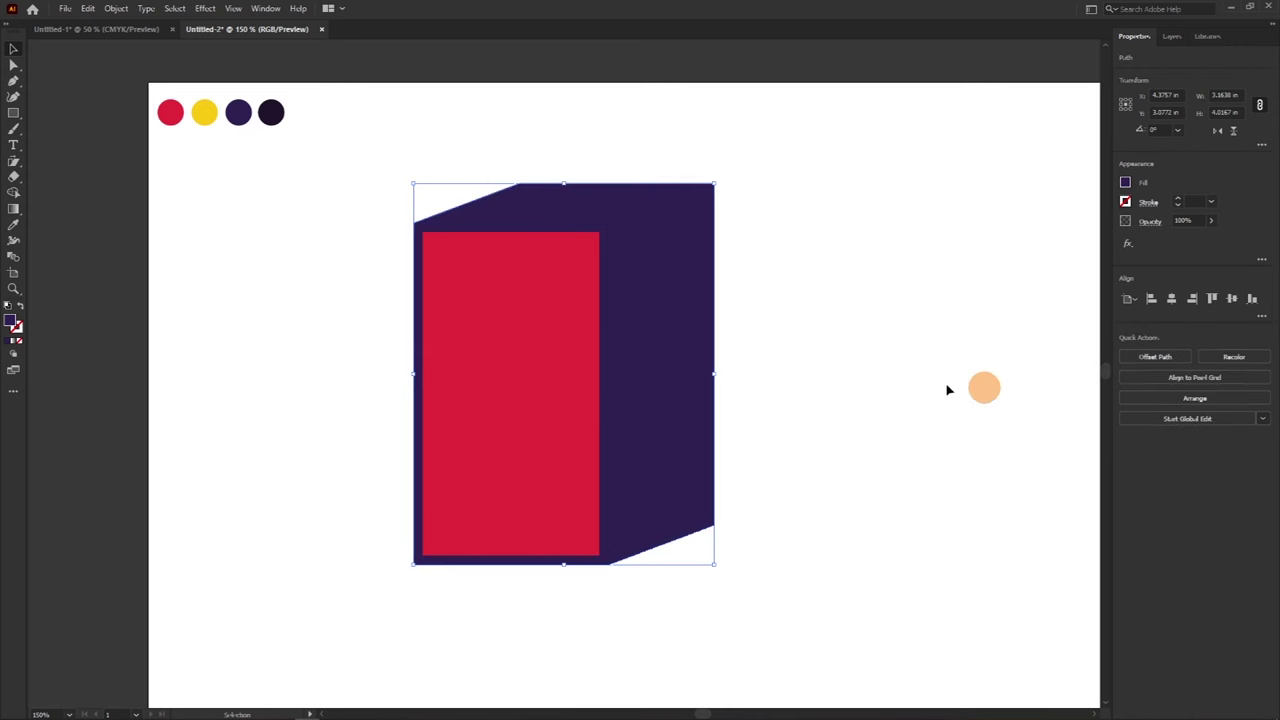
# Try moving the united dark purple shape up and right of the red rectangle, and undo the move
pyautogui.moveTo(668, 283); pyautogui.dragTo(770, 377)
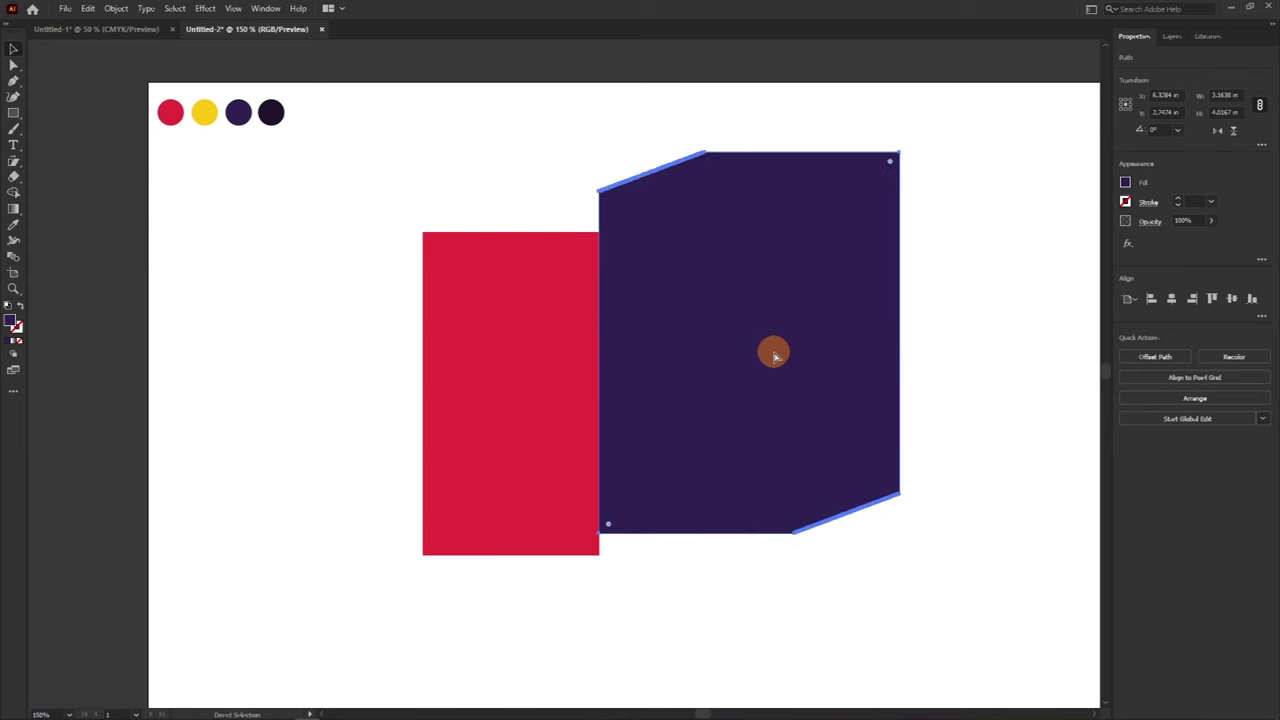
pyautogui.hotkey('ctrl', 'z')
pyautogui.hotkey('ctrl', 'z')
pyautogui.hotkey('ctrl', 'z')
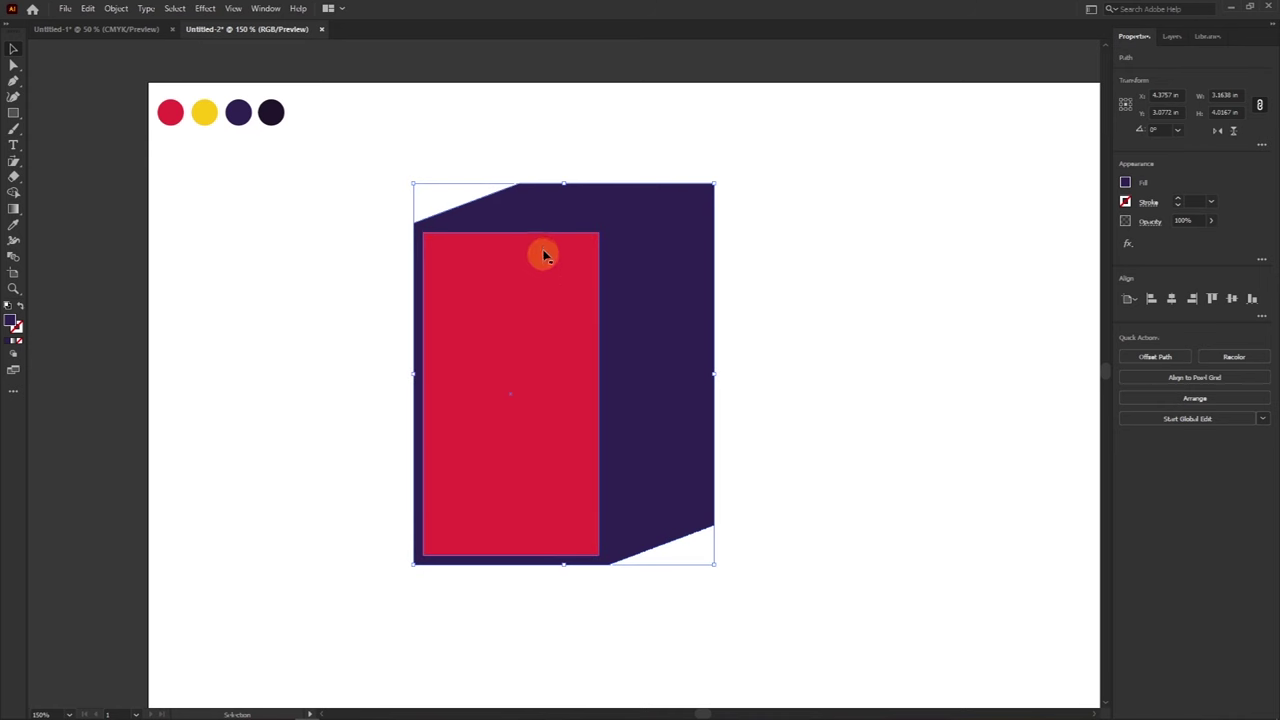
# Try rounding the corners of the red rectangle with a radius of about 0.03 in
pyautogui.press('a')
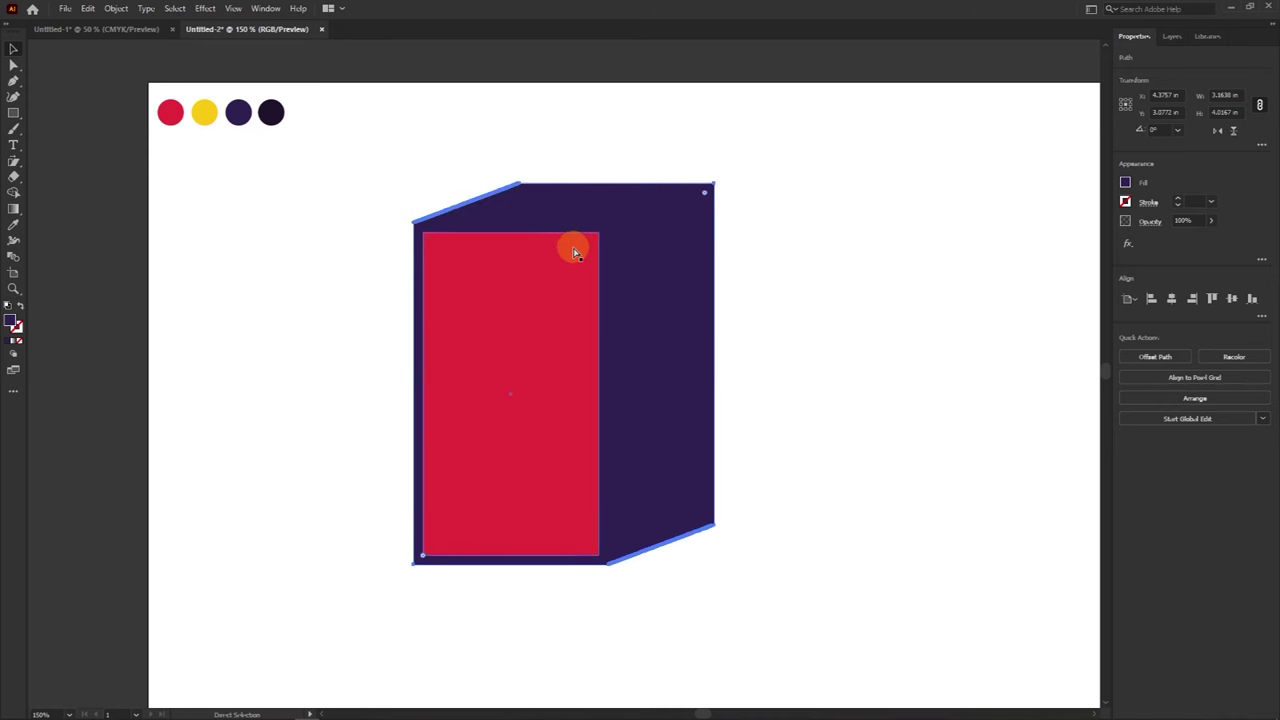
pyautogui.hotkey('ctrl', '+')
pyautogui.hotkey('ctrl', '+')
pyautogui.scroll(2, 600, 230)
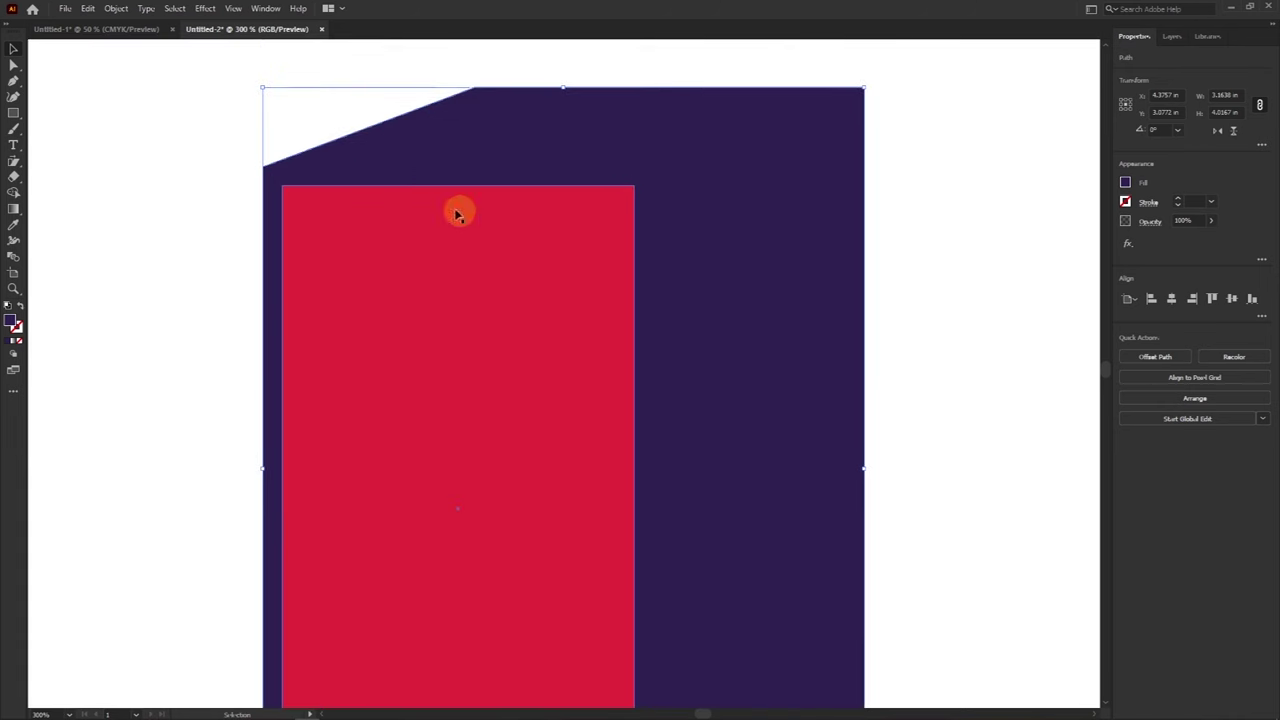
pyautogui.click(624, 199)
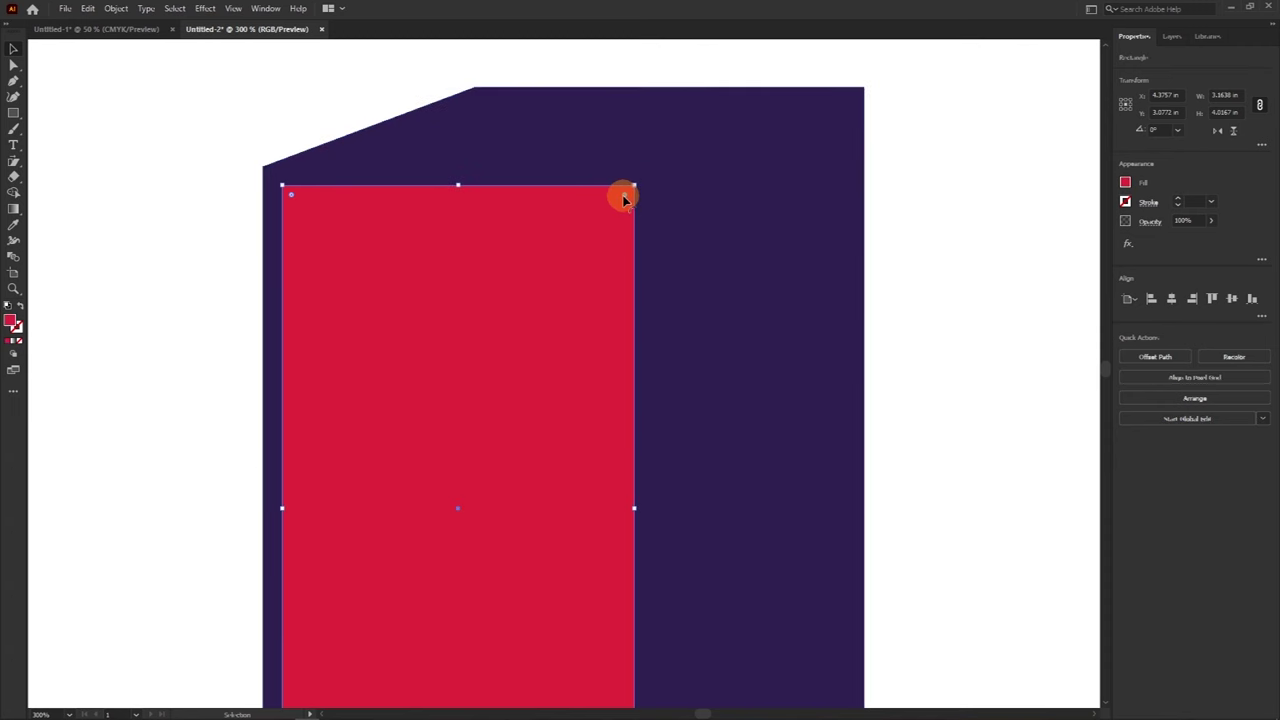
pyautogui.scroll(1, 604, 225)
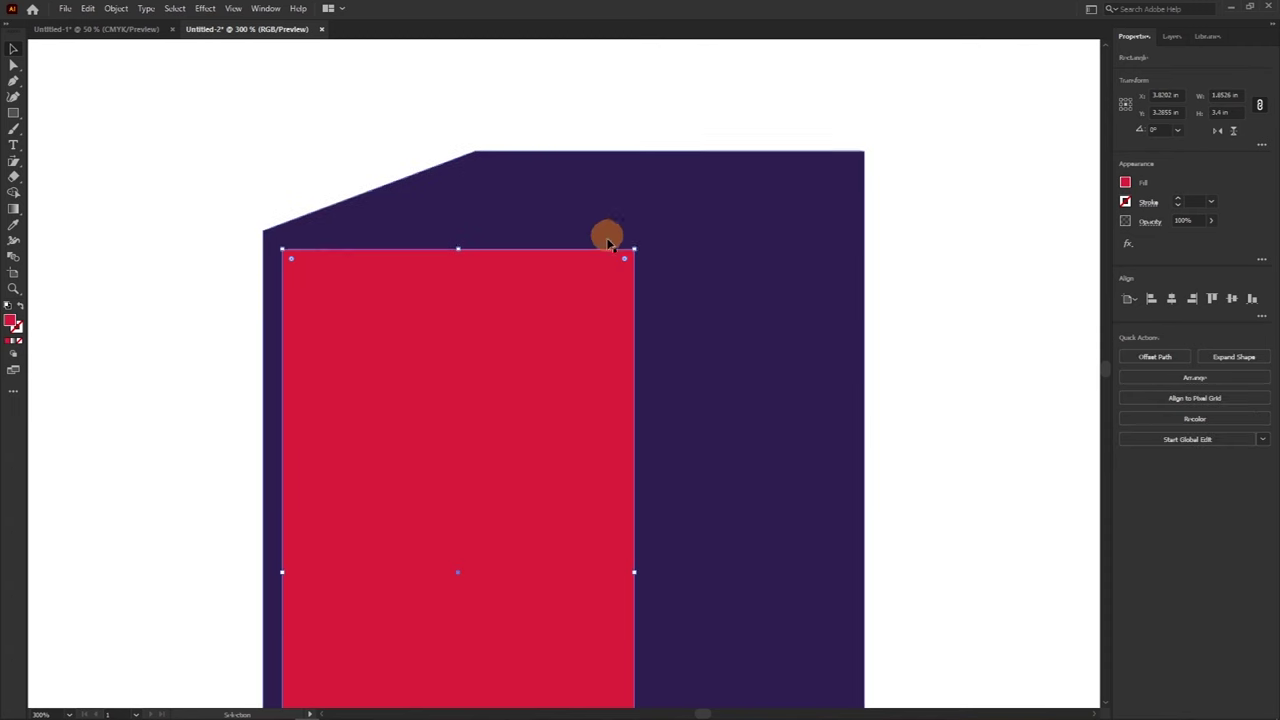
pyautogui.scroll(-1, 605, 240)
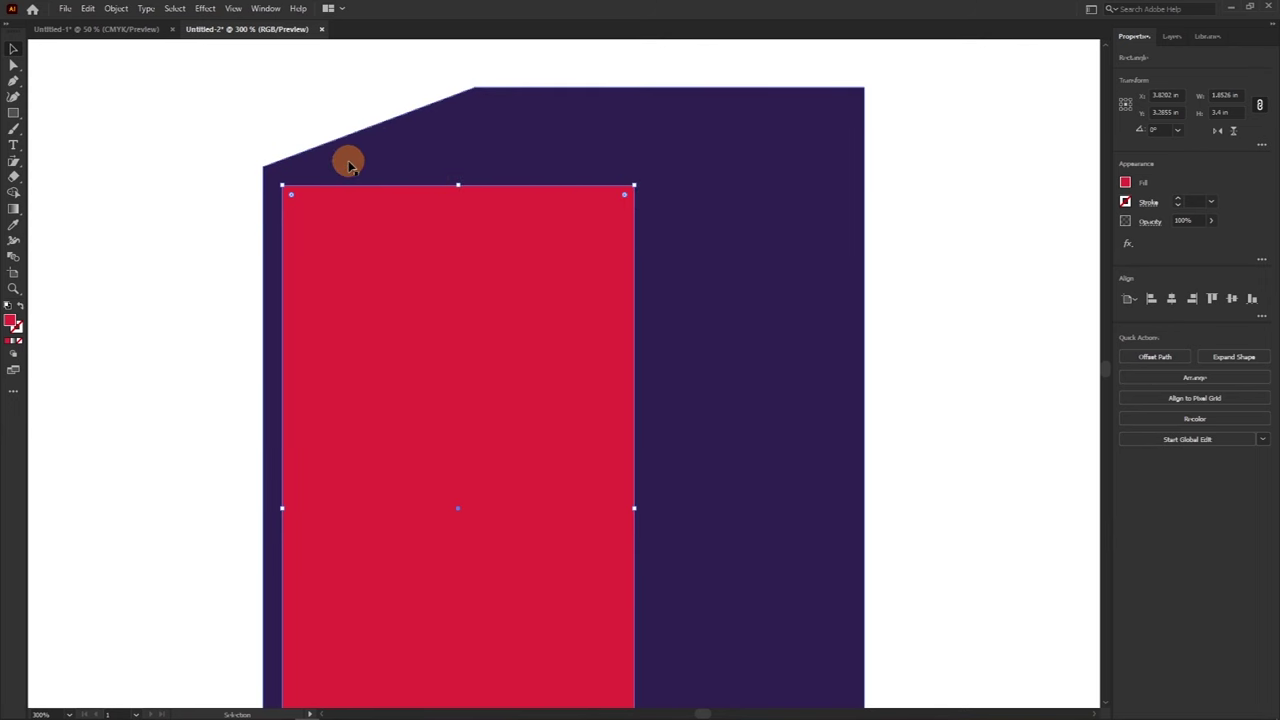
pyautogui.press('a')
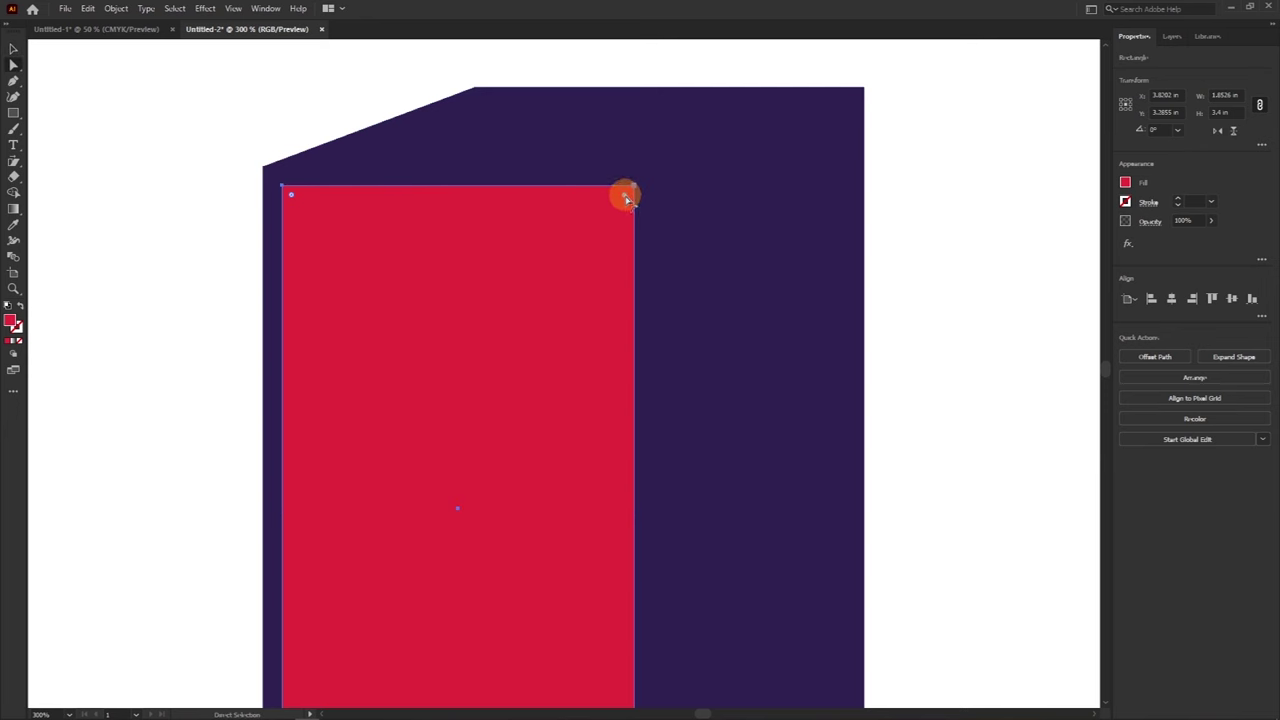
pyautogui.moveTo(624, 198); pyautogui.dragTo(623, 199)
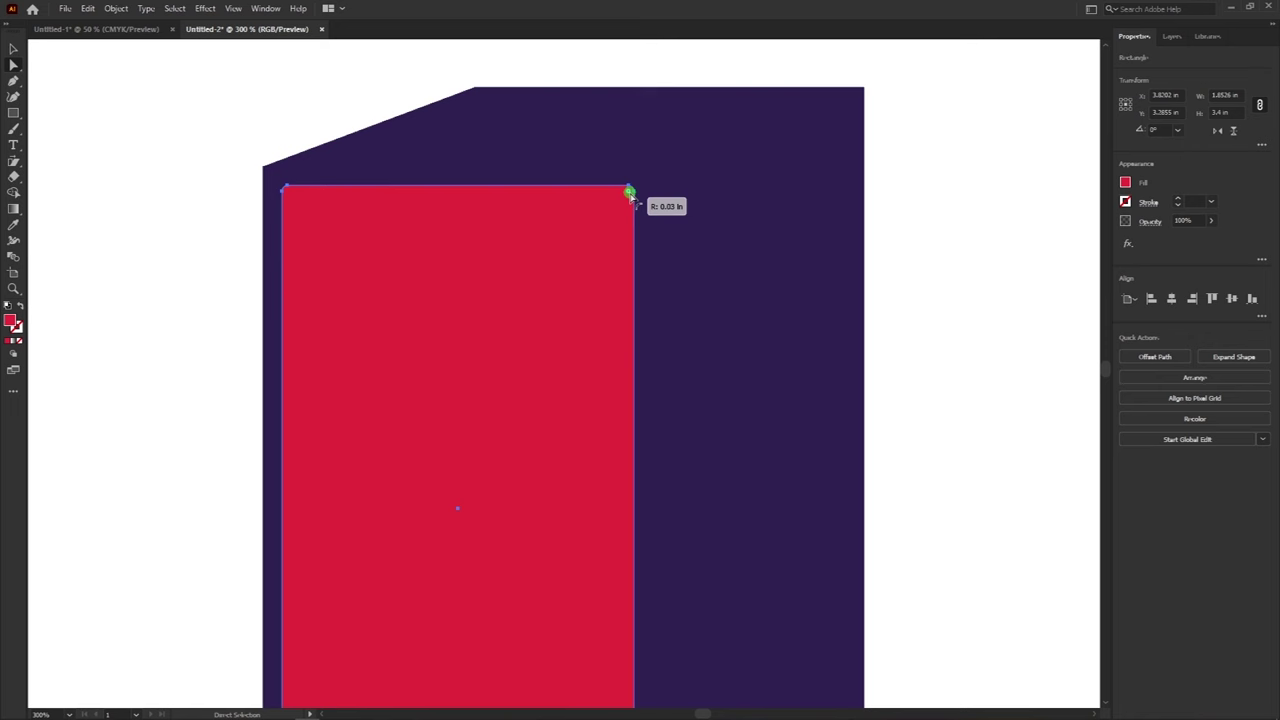
pyautogui.moveTo(630, 195); pyautogui.dragTo(630, 195)
pyautogui.click(340, 117)
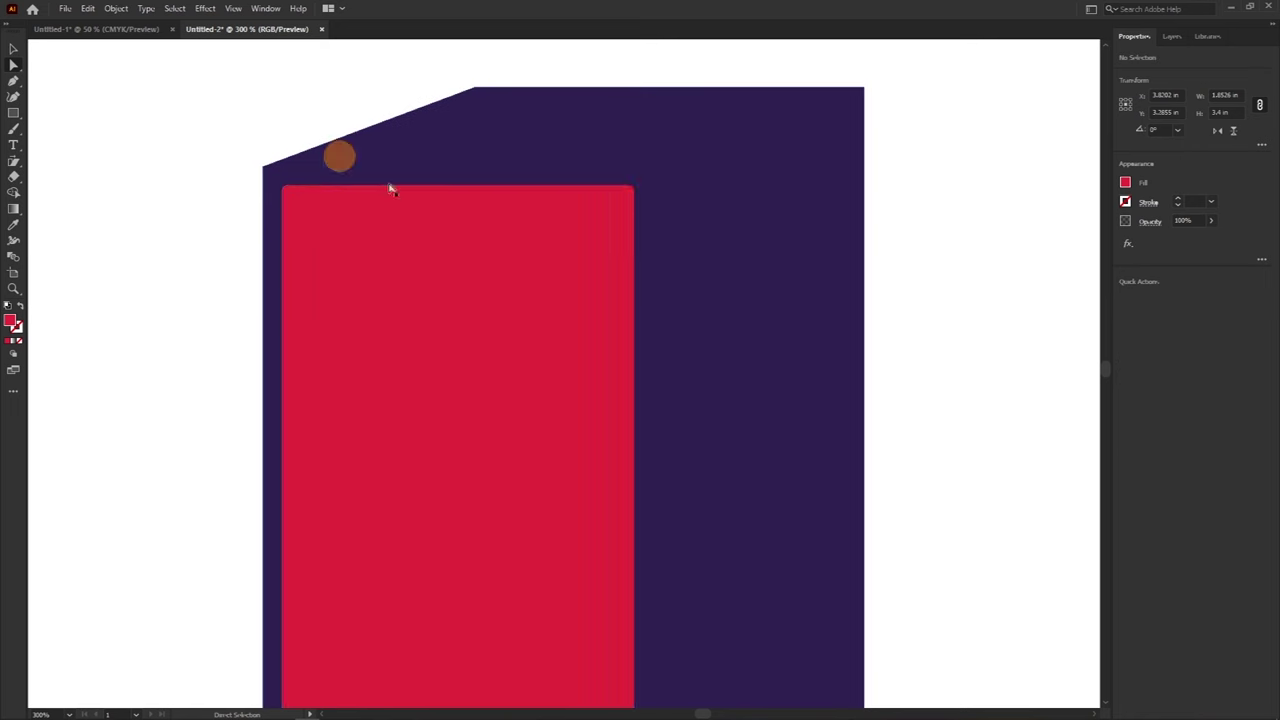
pyautogui.click(606, 201)
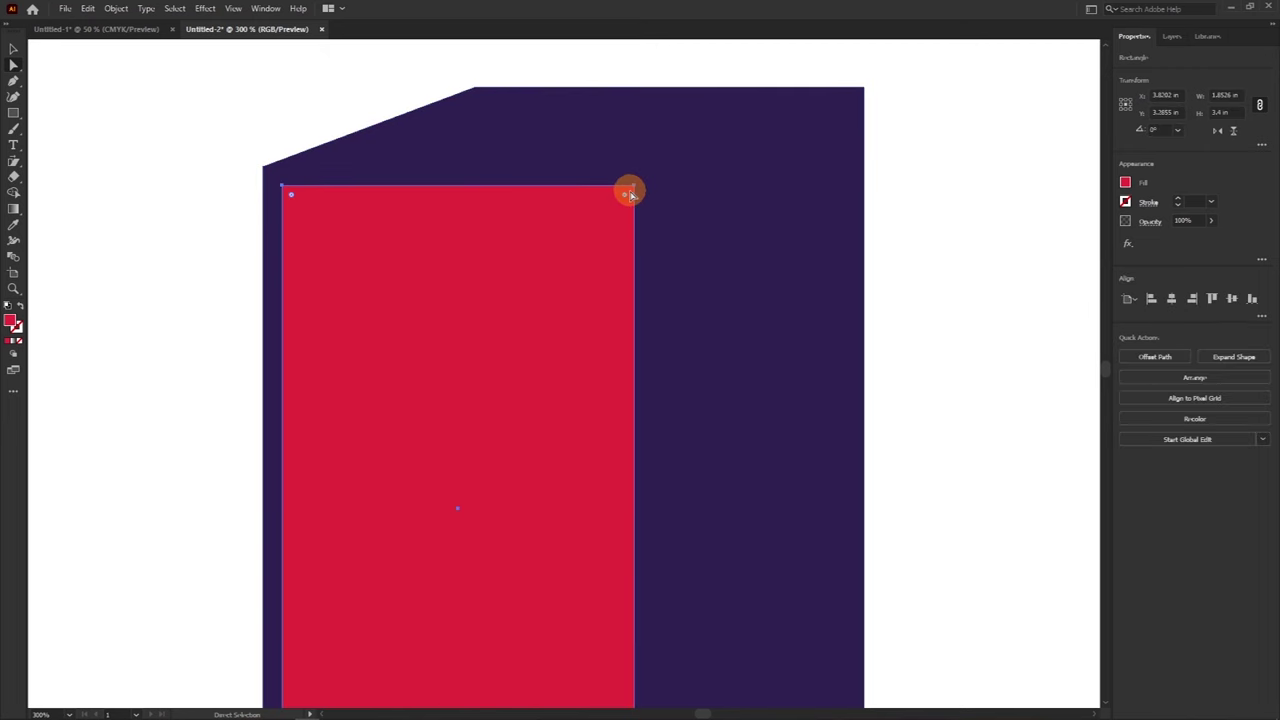
# Round all four corners of the red front rectangle slightly and deselect it
pyautogui.moveTo(624, 197); pyautogui.dragTo(621, 199)
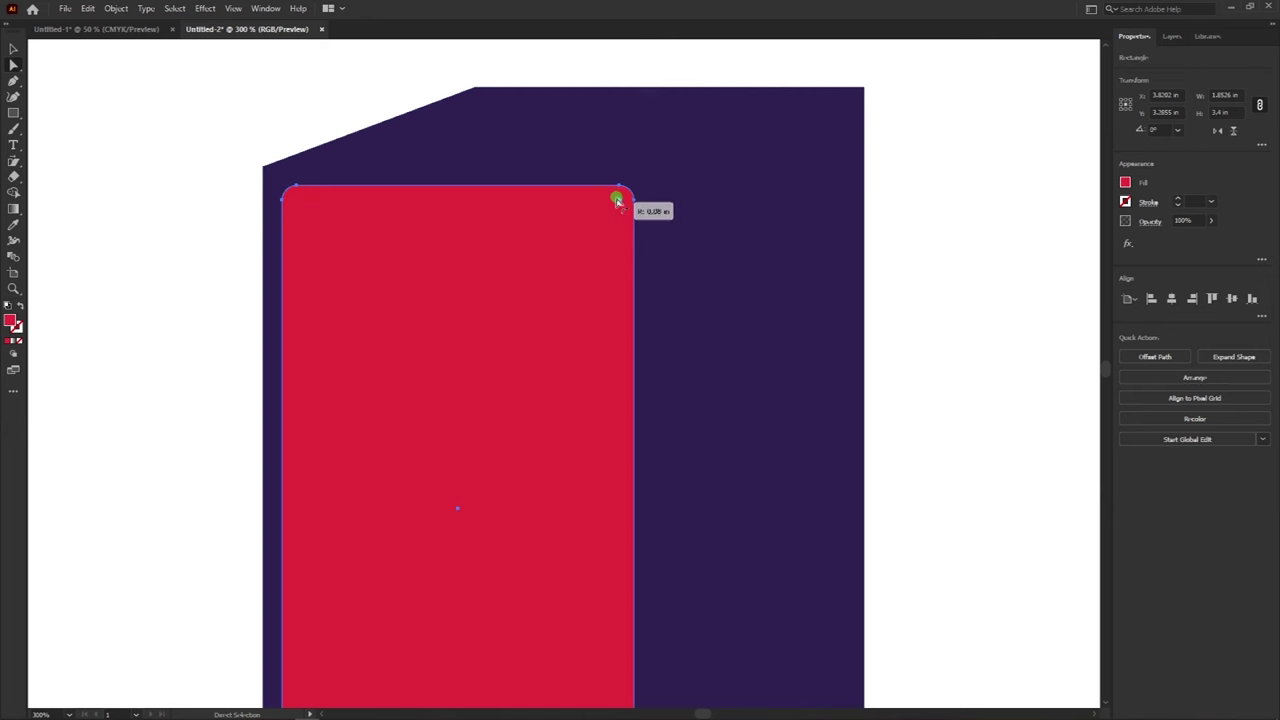
pyautogui.moveTo(614, 203)
pyautogui.mouseDown()
pyautogui.moveTo(503, 263)
pyautogui.moveTo(420, 363)
pyautogui.moveTo(641, 204)
pyautogui.moveTo(617, 209)
pyautogui.moveTo(628, 191)
pyautogui.mouseUp()
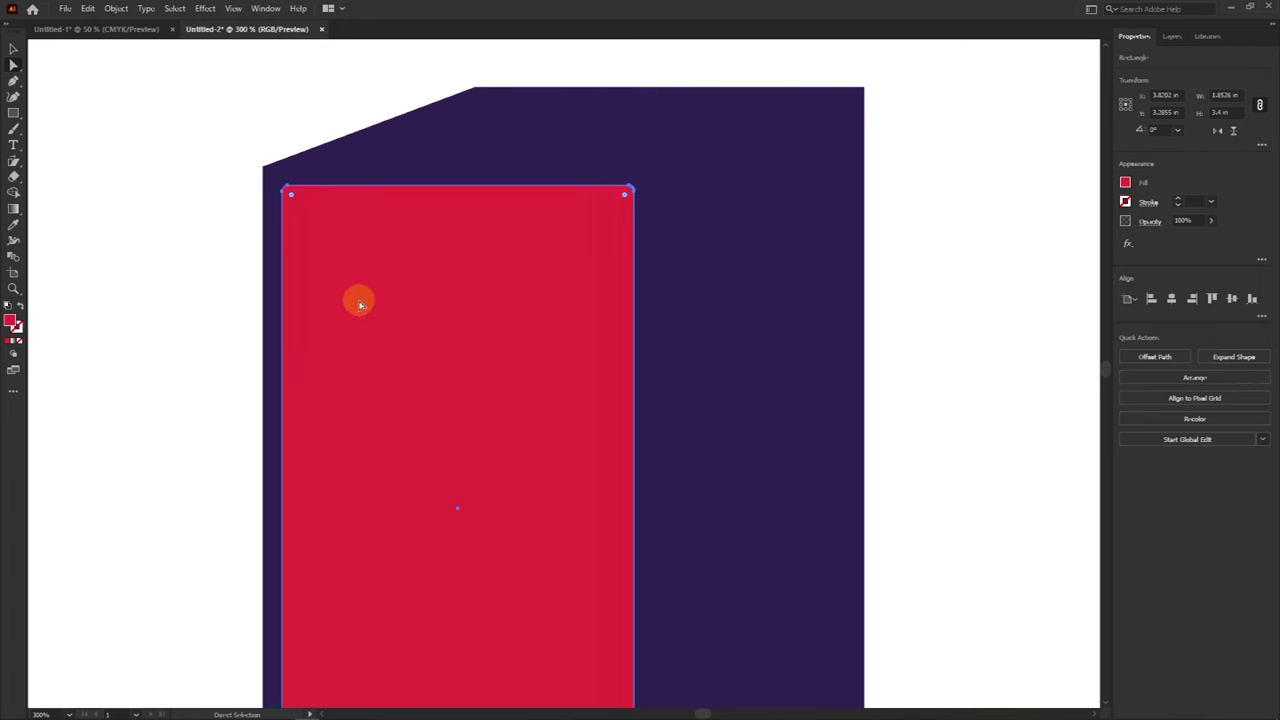
pyautogui.hotkey('ctrl', '-')
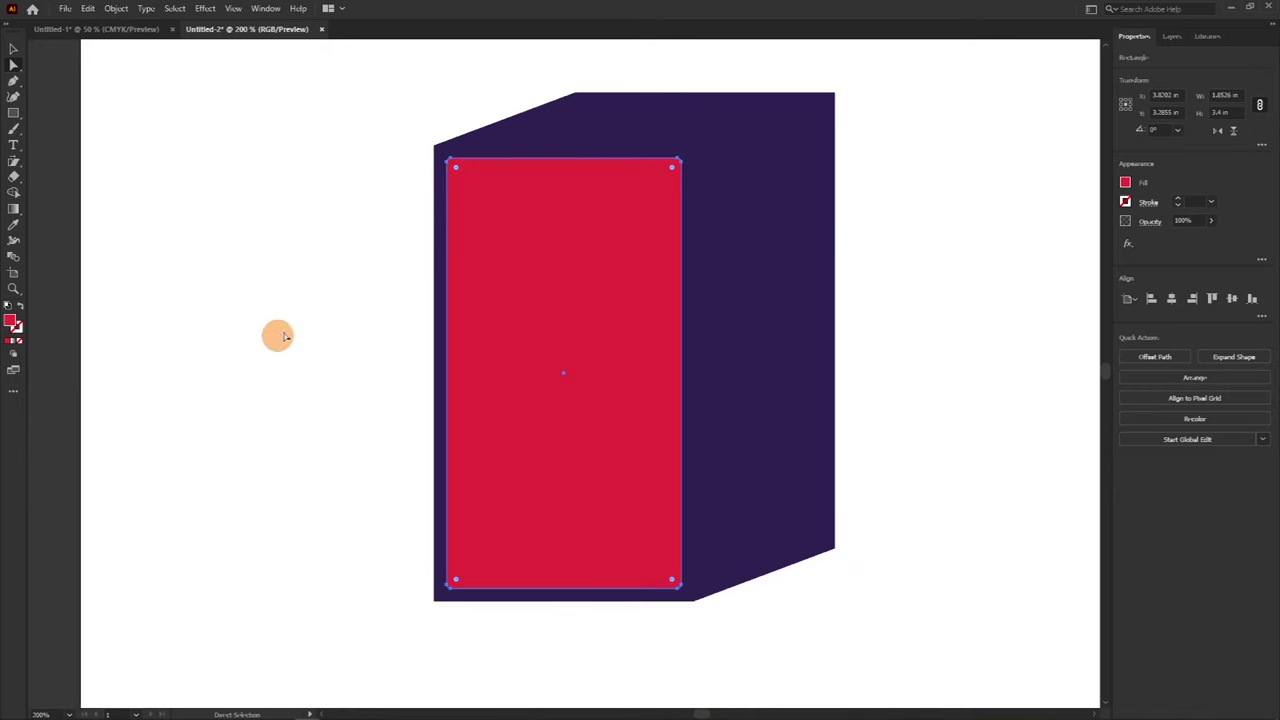
pyautogui.click(307, 312)
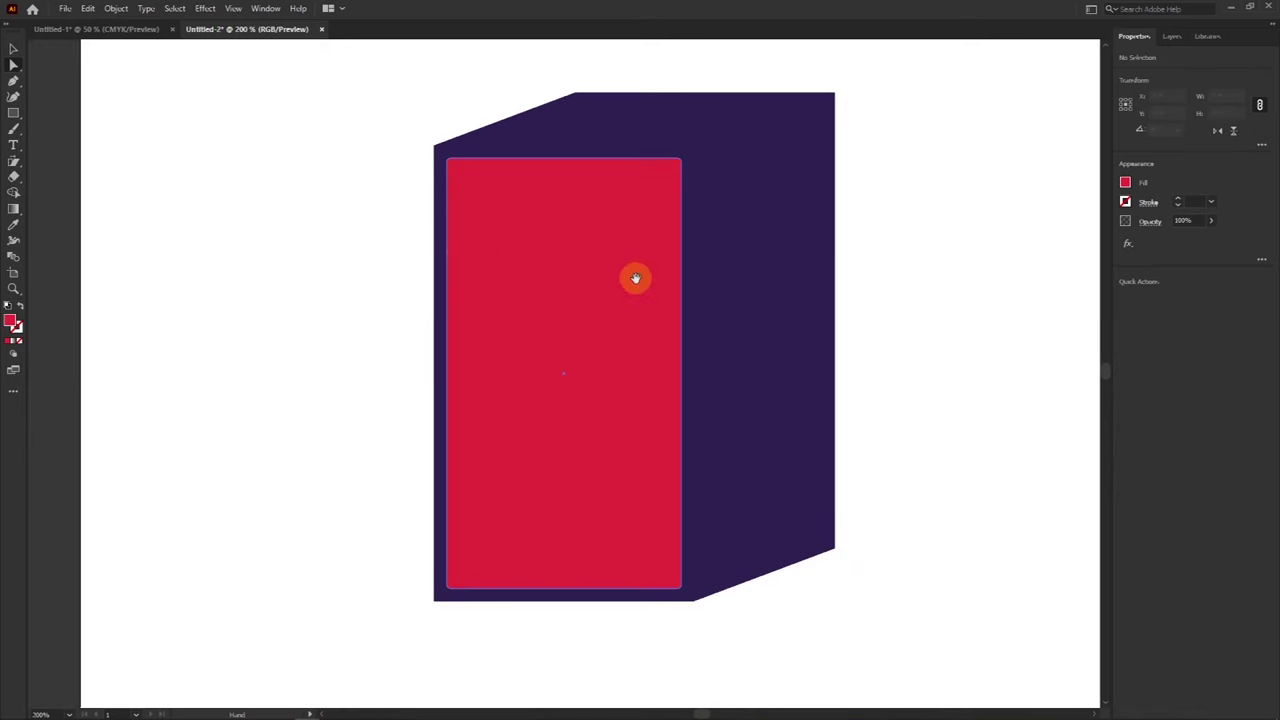
# Draw a circle about 1.07 in wide in the empty area beside the block and fill it with the block's dark purple
pyautogui.moveTo(634, 277); pyautogui.dragTo(414, 272)
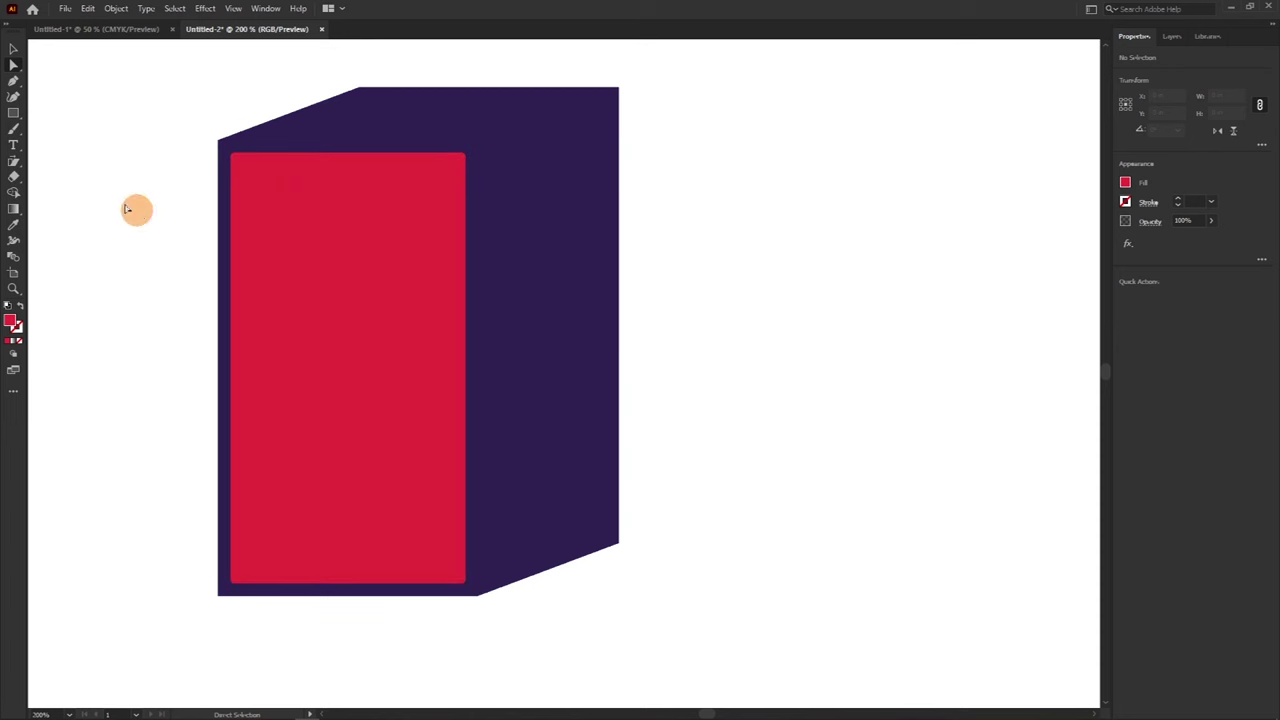
pyautogui.moveTo(20, 118); pyautogui.dragTo(44, 131)
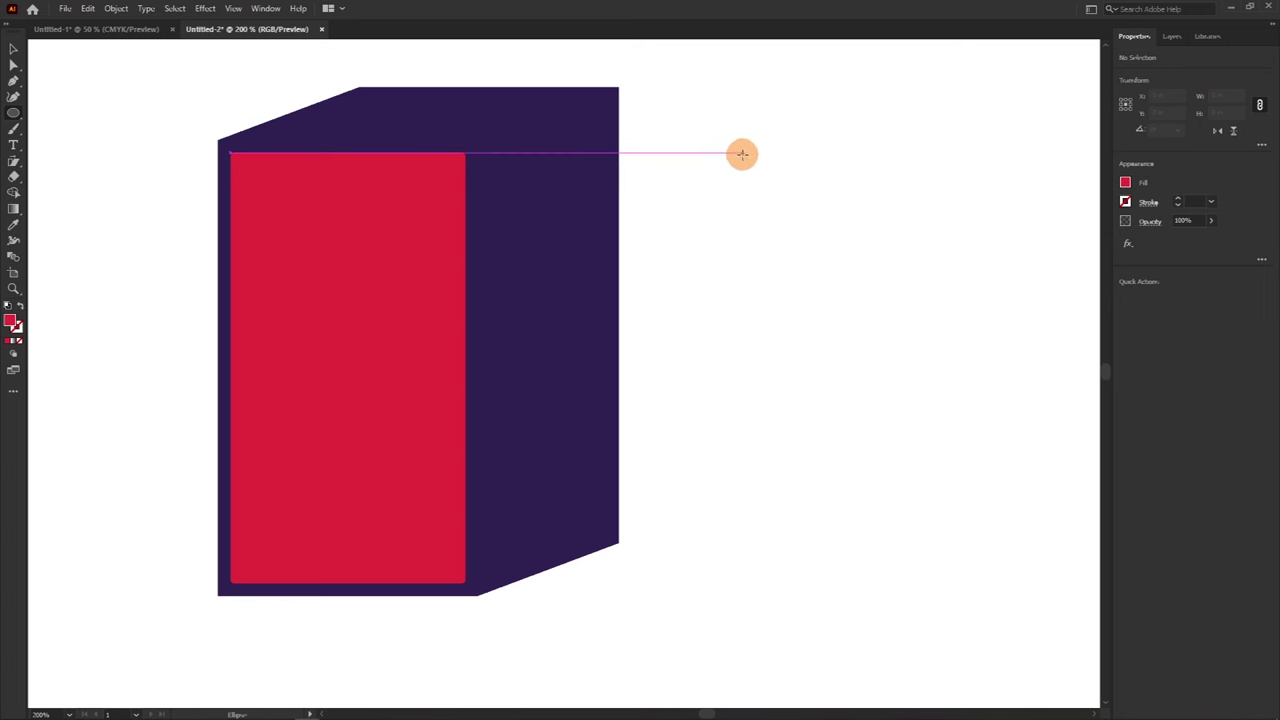
pyautogui.moveTo(738, 145); pyautogui.dragTo(874, 280)
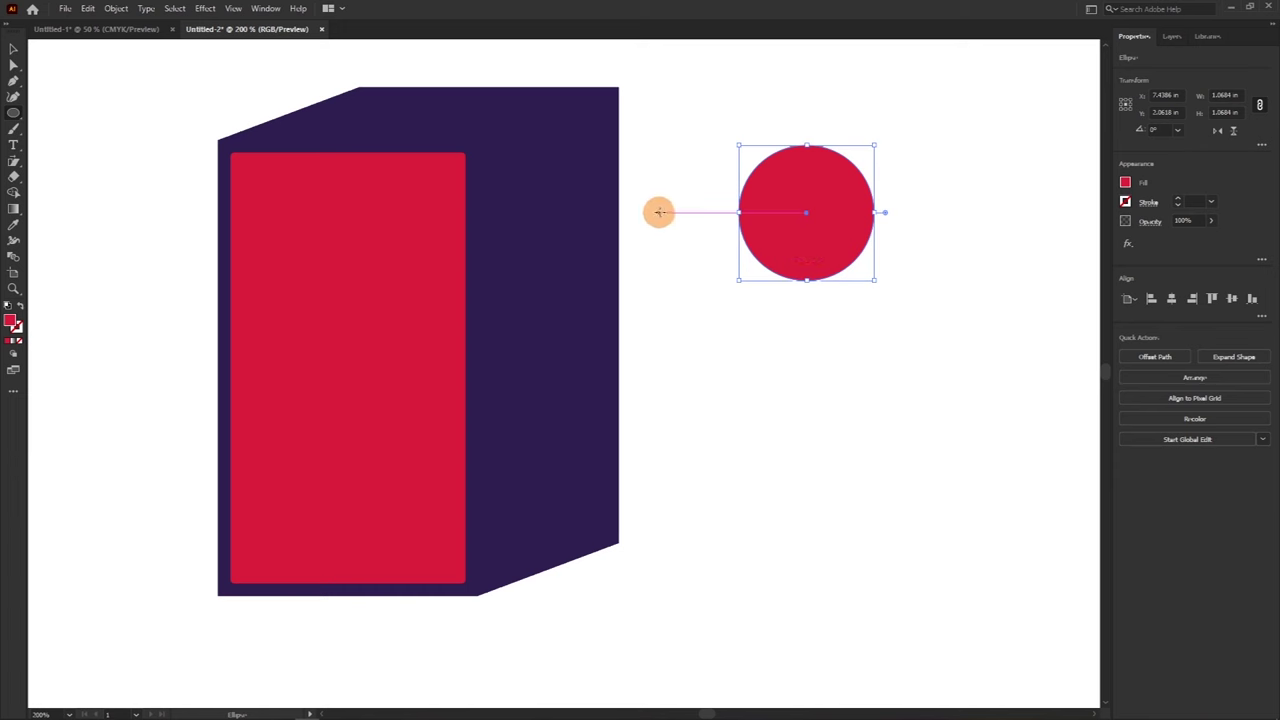
pyautogui.press('i')
pyautogui.click(572, 205)
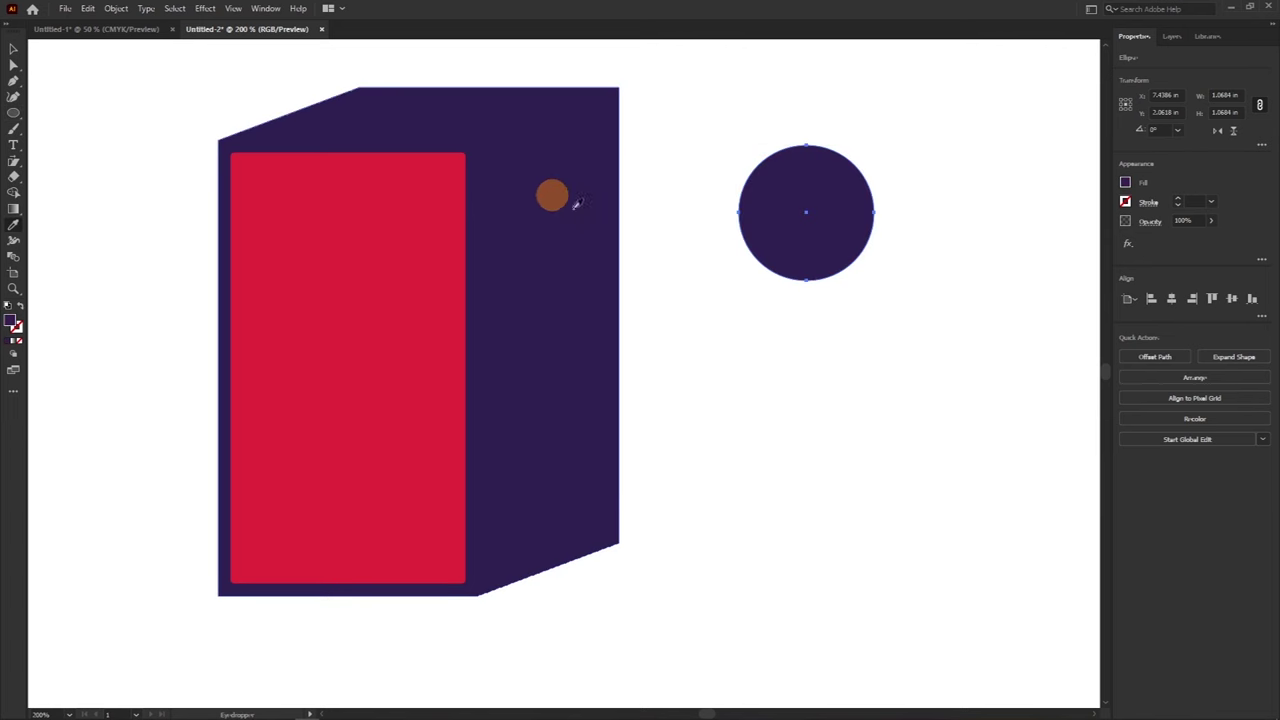
pyautogui.press('v')
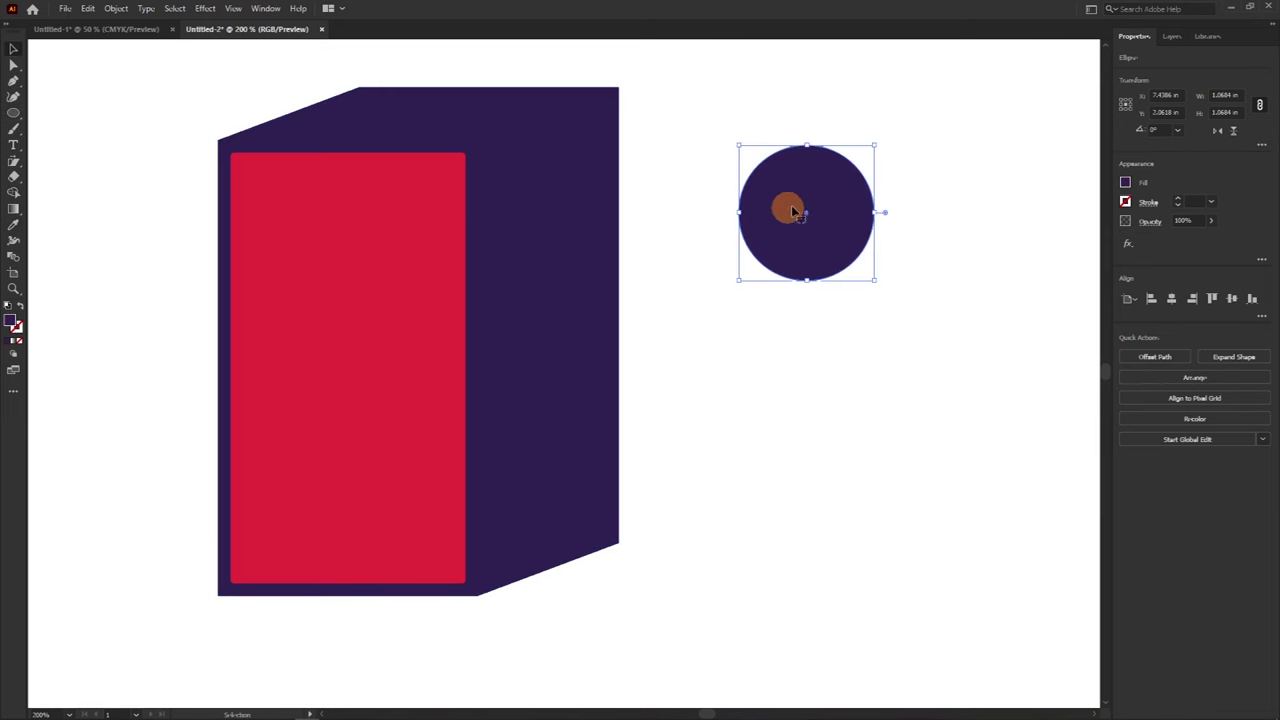
# Offset the circle's path by 0.05 in and color the larger offset circle red
pyautogui.click(115, 10)
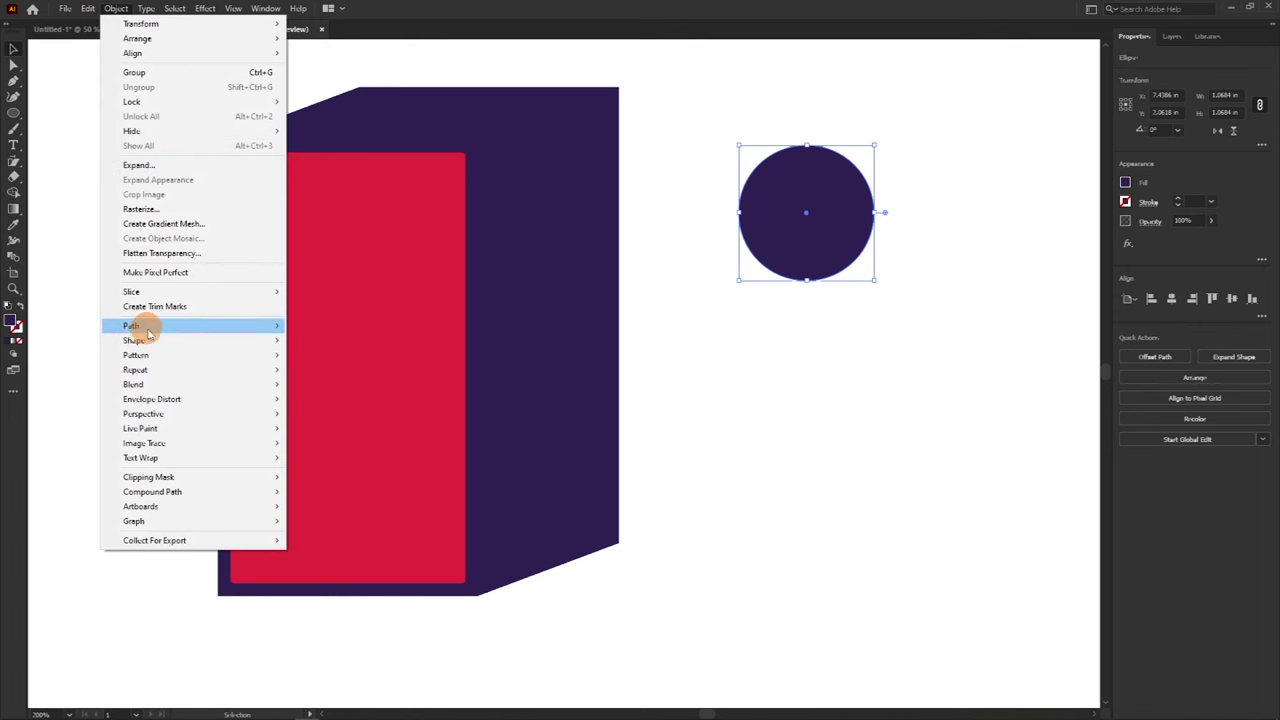
pyautogui.moveTo(143, 328)
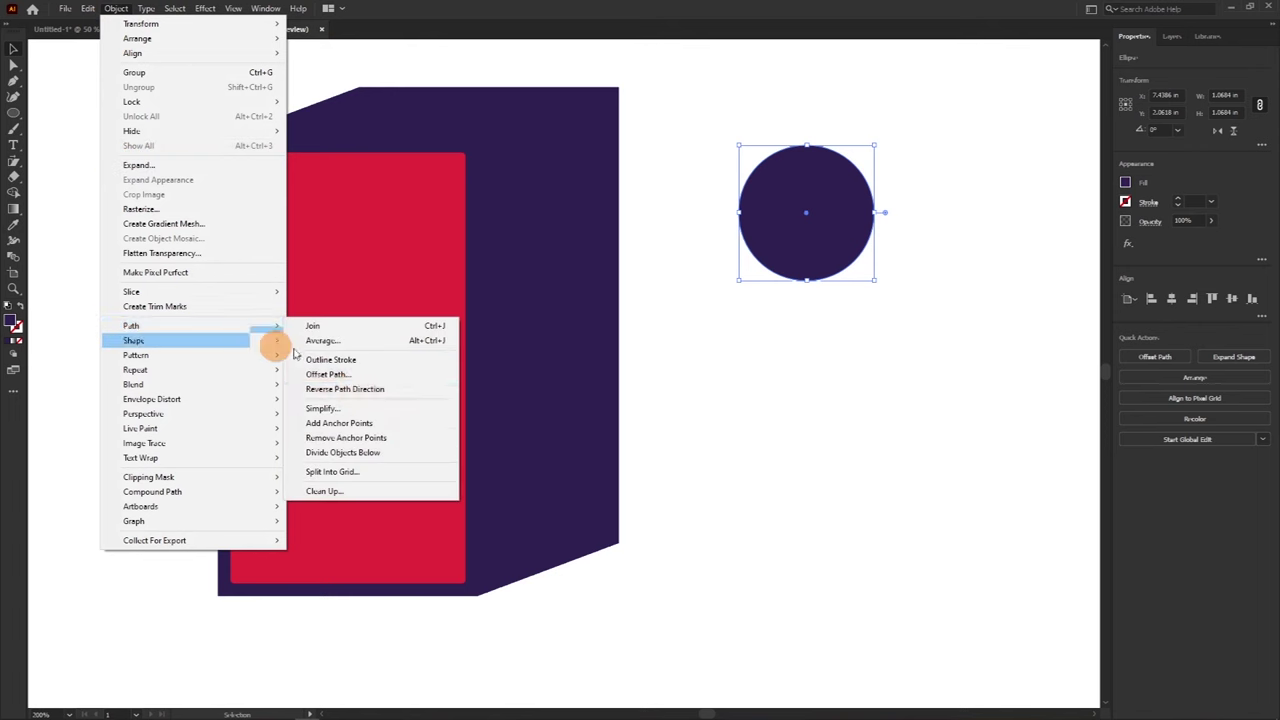
pyautogui.click(340, 376)
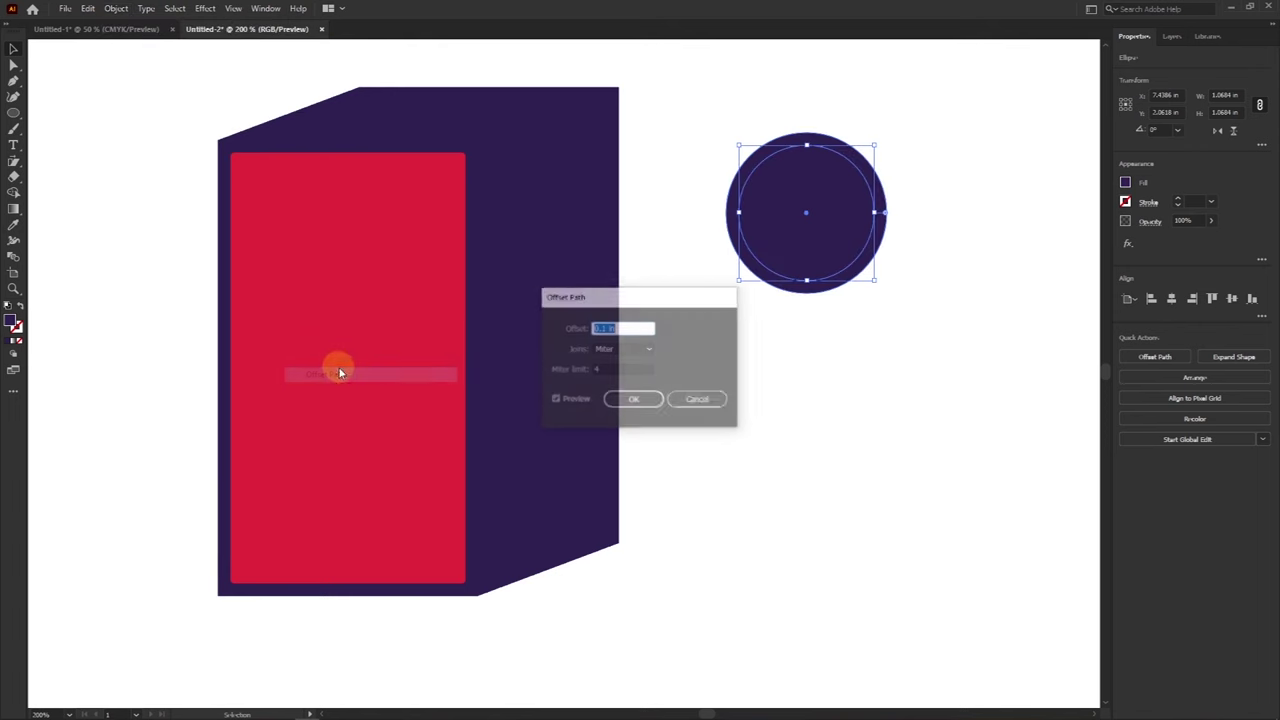
pyautogui.doubleClick(604, 328)
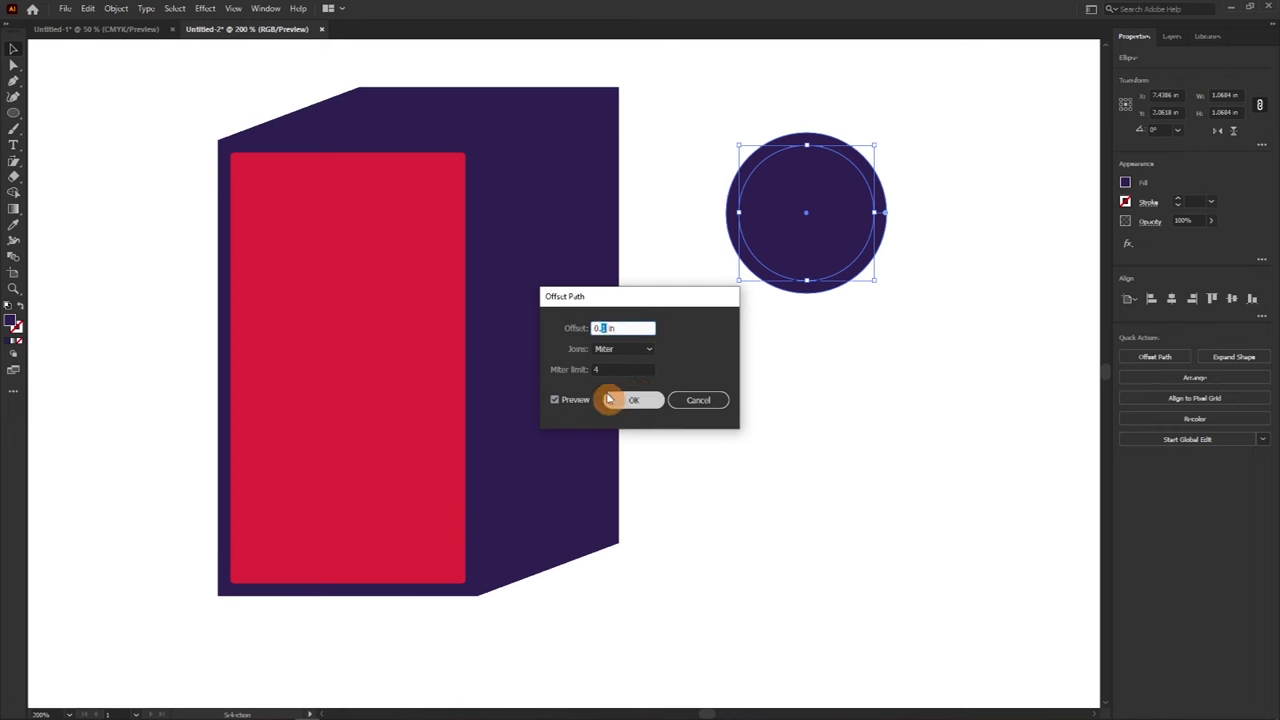
pyautogui.write('05')
pyautogui.press('Return')
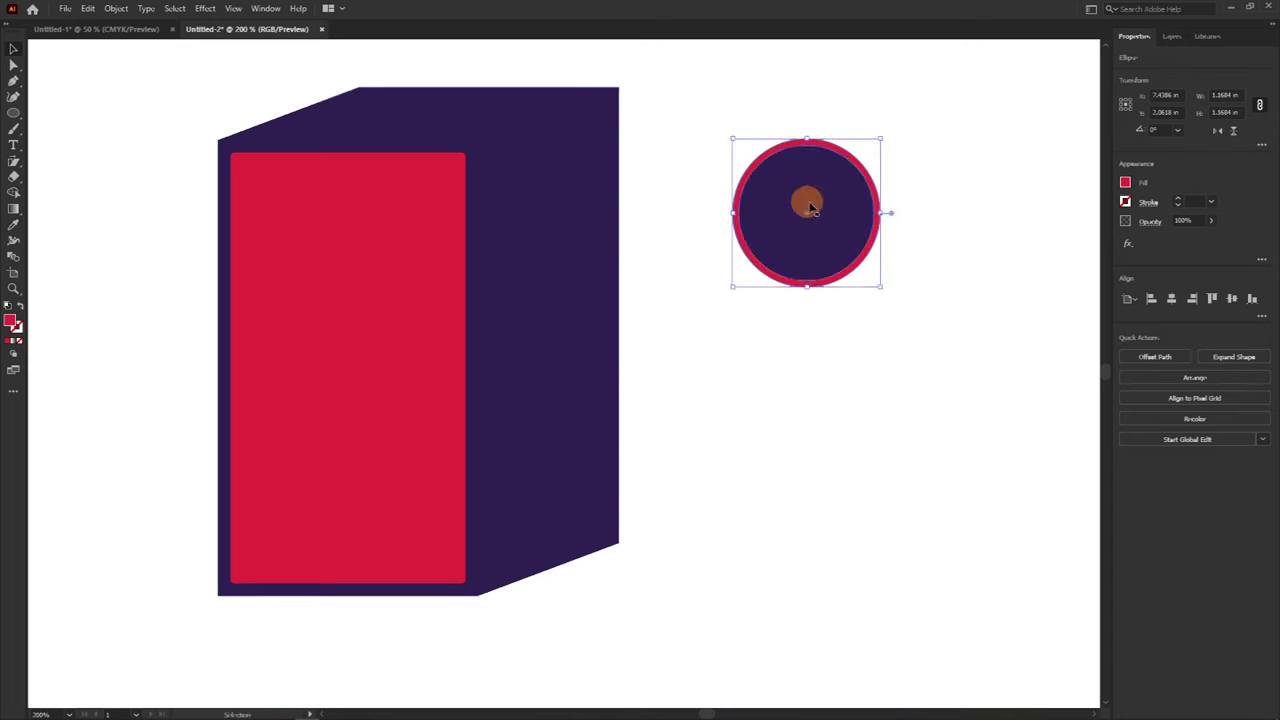
# Move the dark purple circle slightly up and right inside the red circle, leaving an uneven red rim that is thickest at the lower left
pyautogui.moveTo(826, 203); pyautogui.dragTo(834, 197)
pyautogui.hotkey('ctrl', '=')
pyautogui.moveTo(602, 297); pyautogui.dragTo(594, 297)
pyautogui.press('z')
pyautogui.moveTo(580, 200); pyautogui.dragTo(509, 401)
pyautogui.scroll(-4, 509, 401)
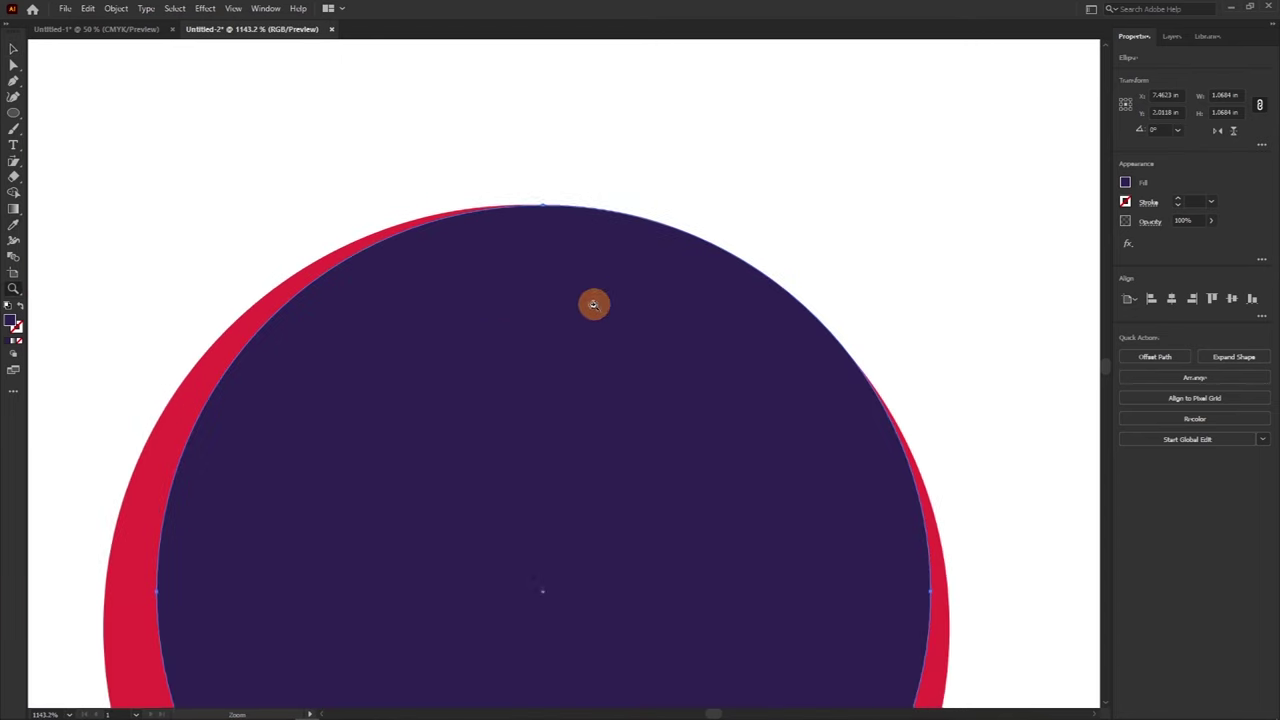
pyautogui.press('v')
pyautogui.moveTo(617, 163); pyautogui.dragTo(620, 168)
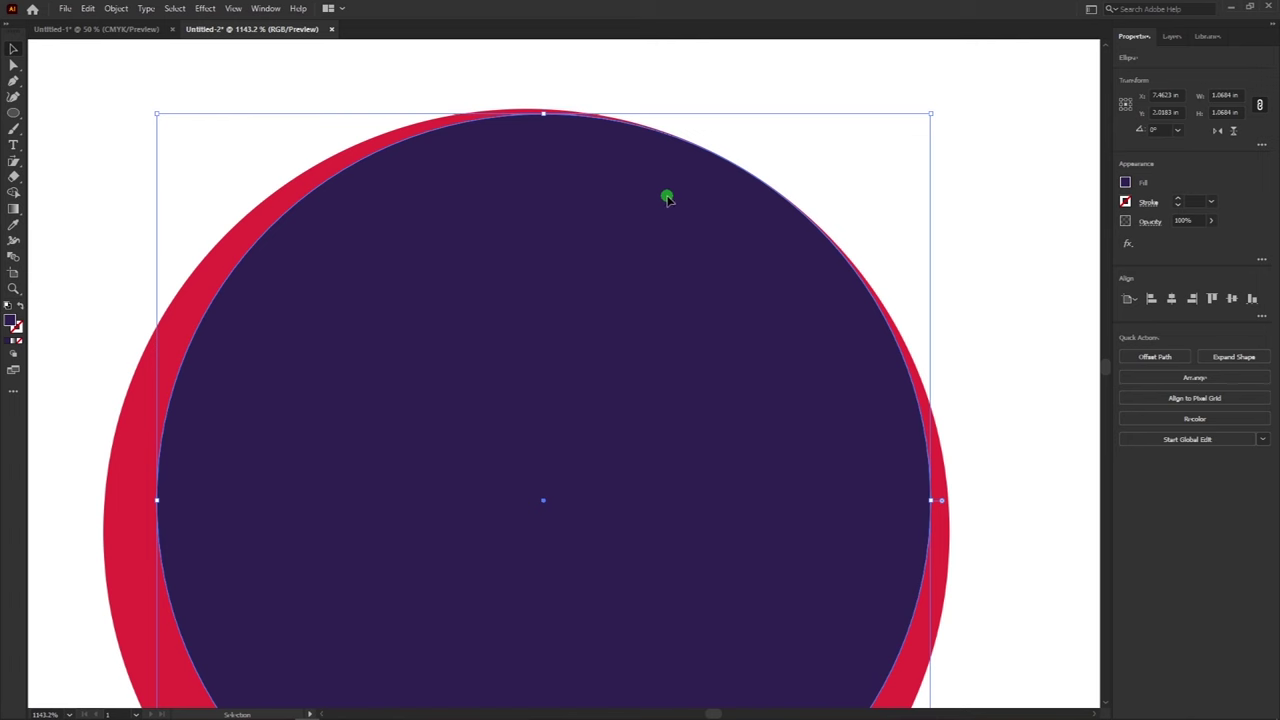
pyautogui.moveTo(667, 197); pyautogui.dragTo(667, 197)
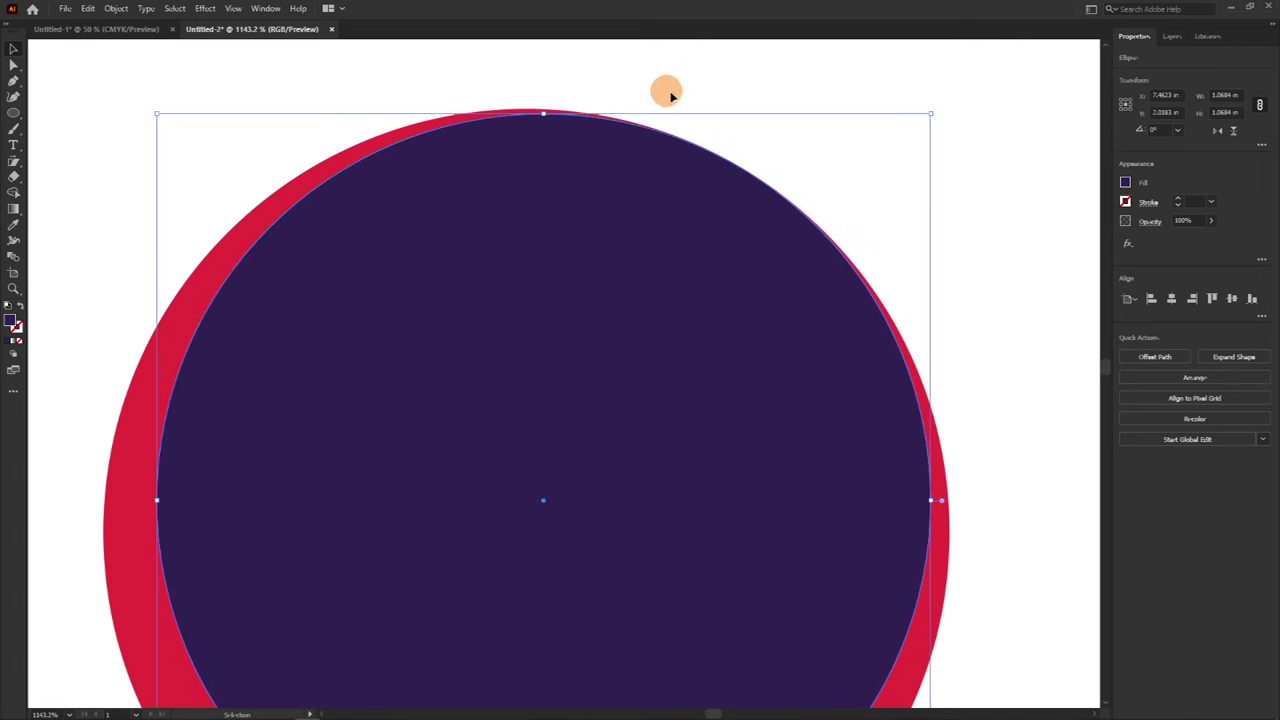
# Select the red and dark purple circles and group them
pyautogui.moveTo(686, 71); pyautogui.dragTo(592, 360)
pyautogui.scroll(-4, 587, 352)
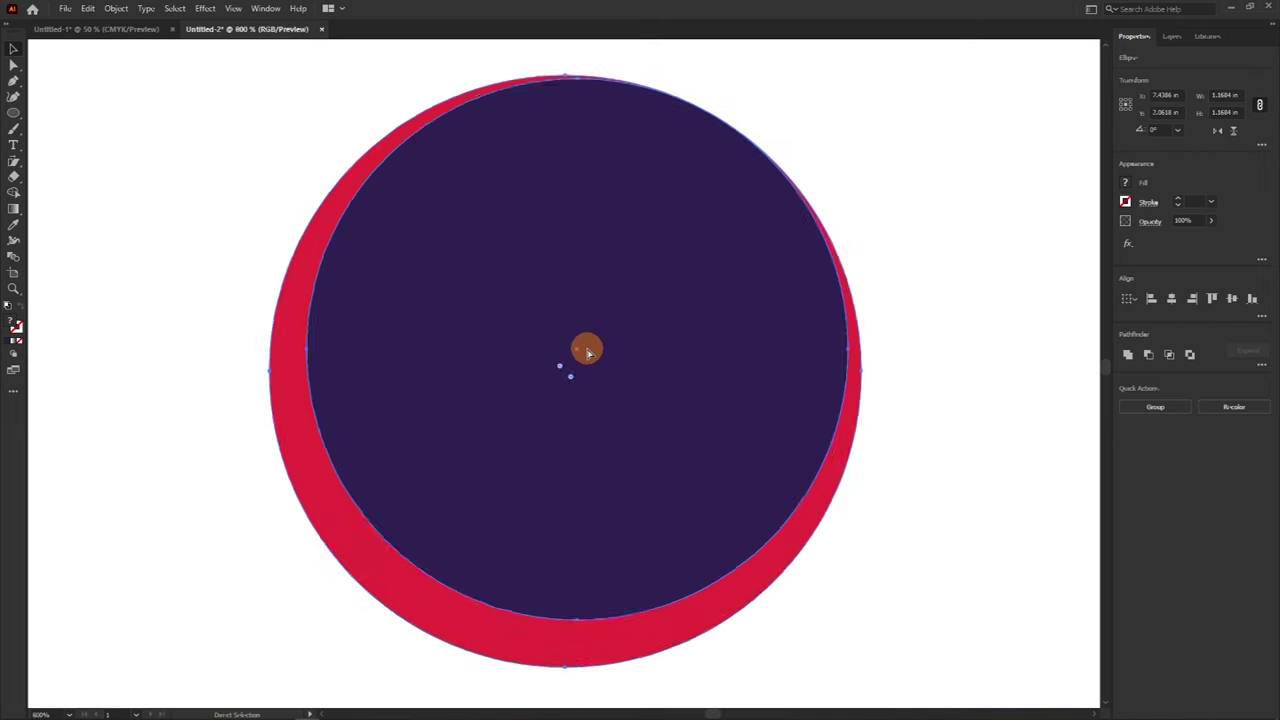
pyautogui.rightClick(550, 352)
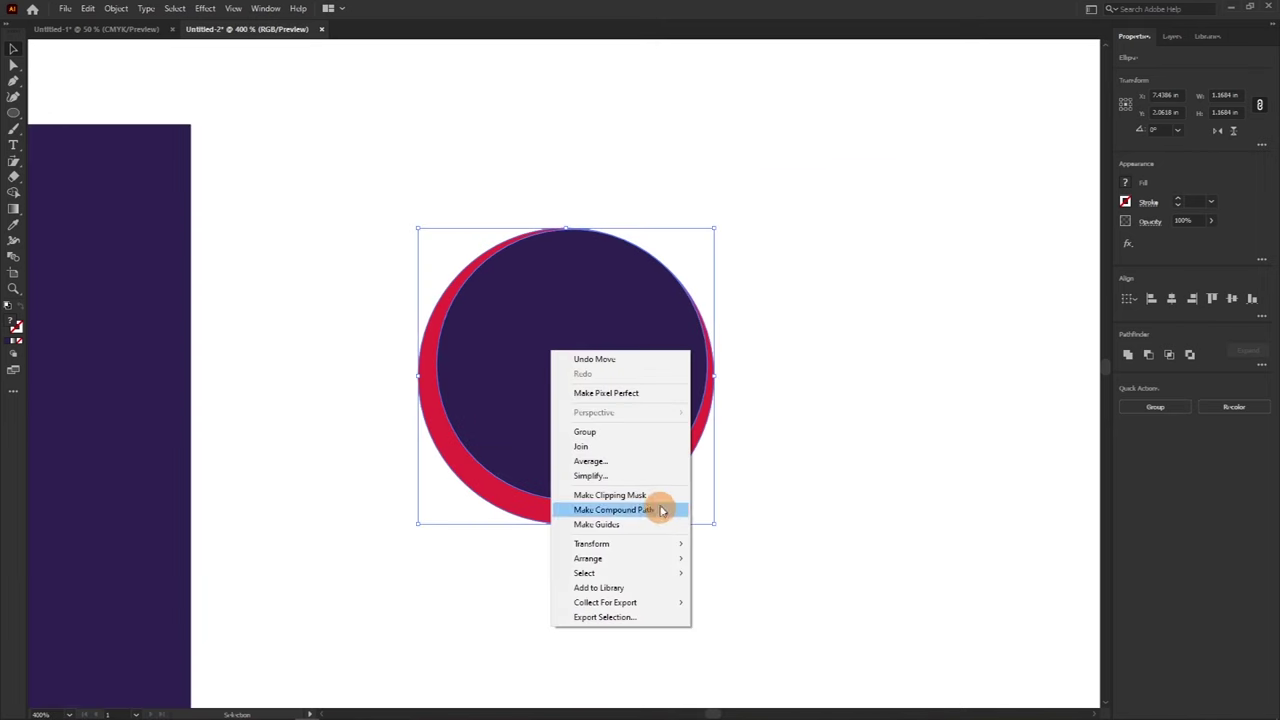
pyautogui.rightClick(557, 280)
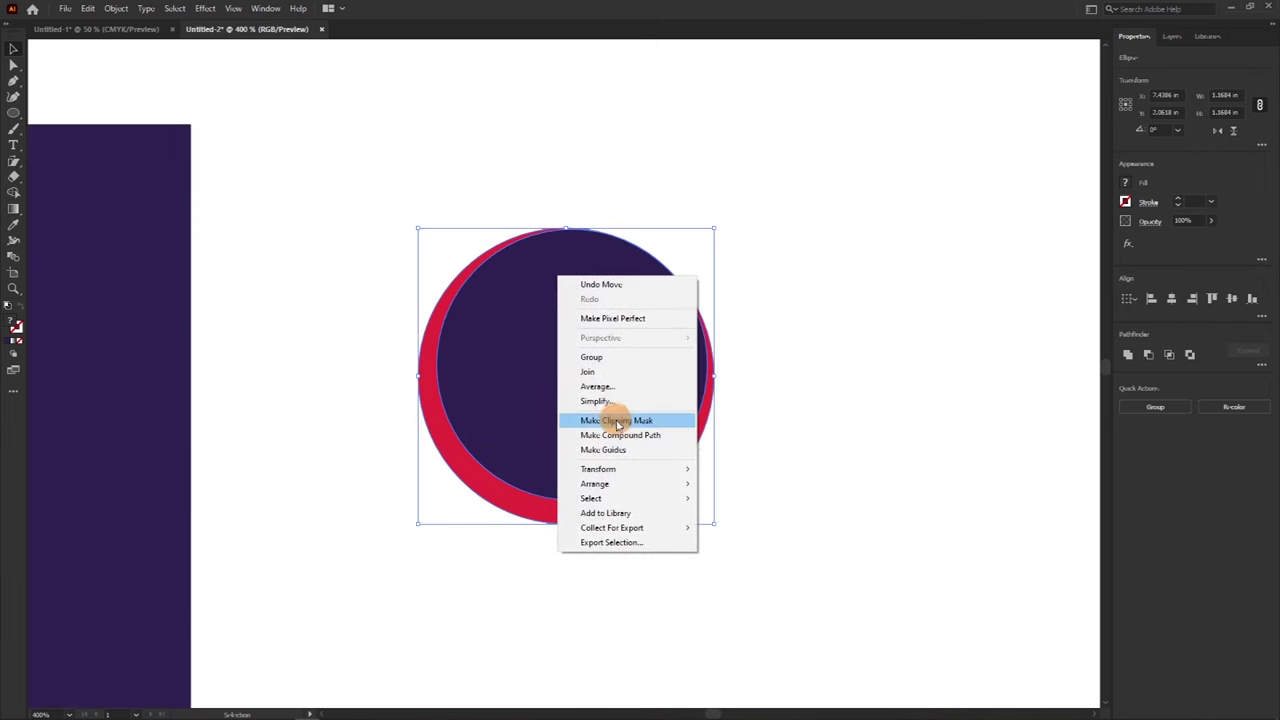
pyautogui.click(592, 358)
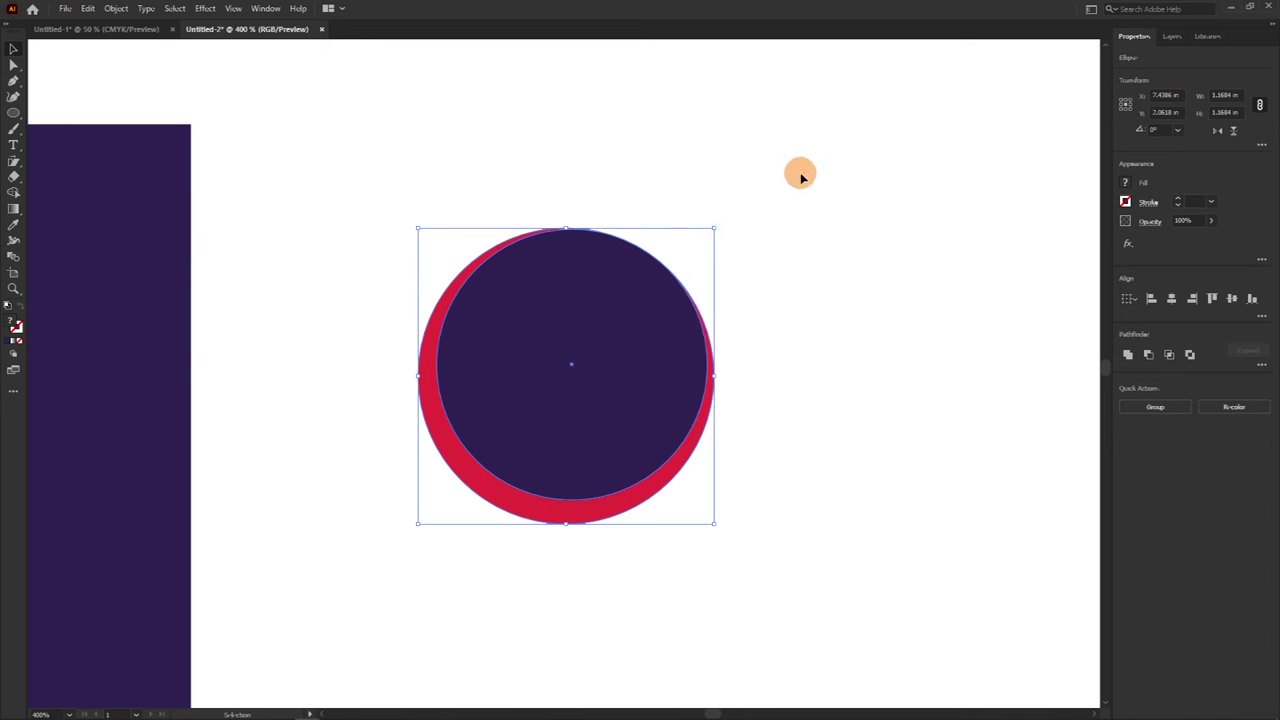
pyautogui.moveTo(499, 153); pyautogui.dragTo(710, 520)
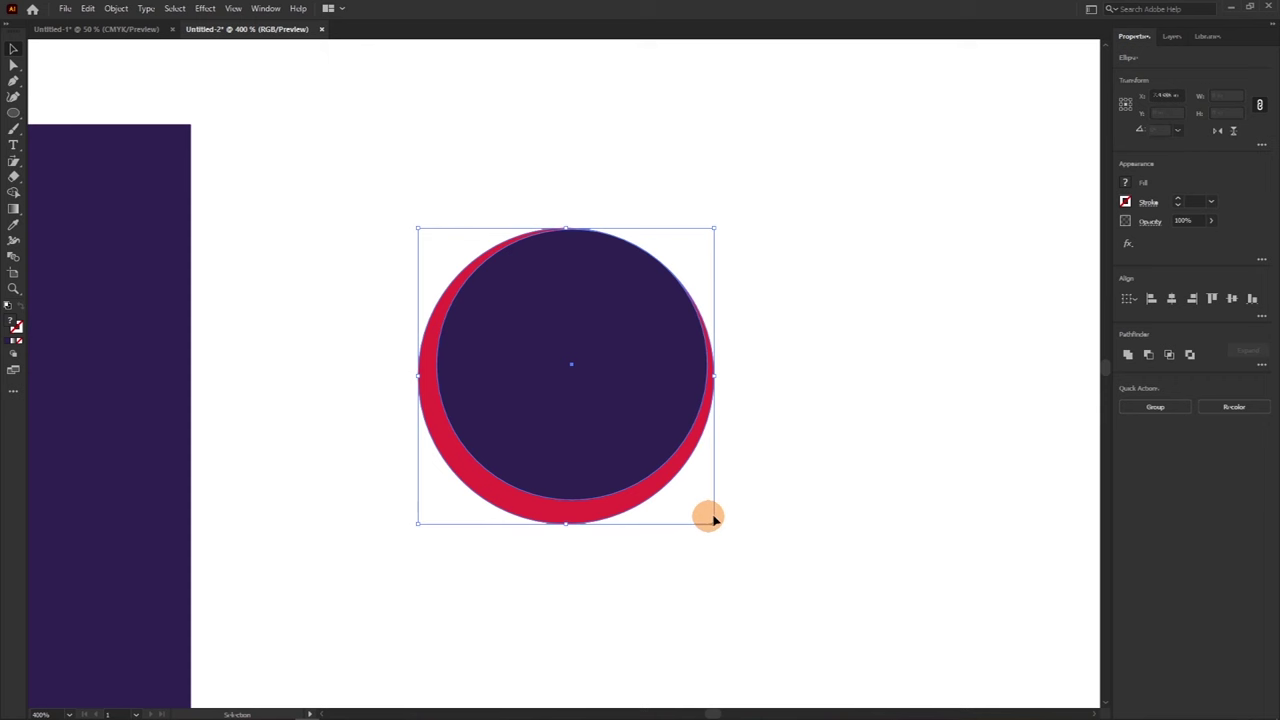
pyautogui.click(1158, 408)
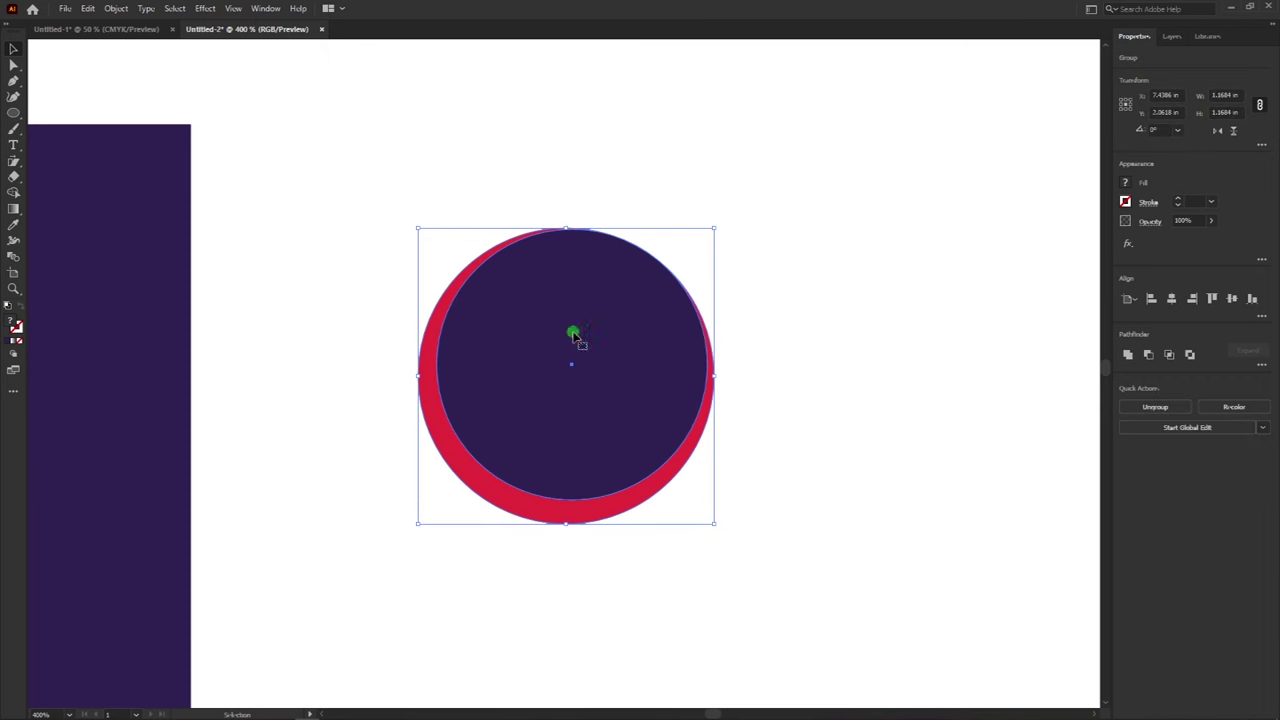
# Duplicate the circle group and scale the copy to about 1.03 in wide, placed inside the original
pyautogui.press('a')
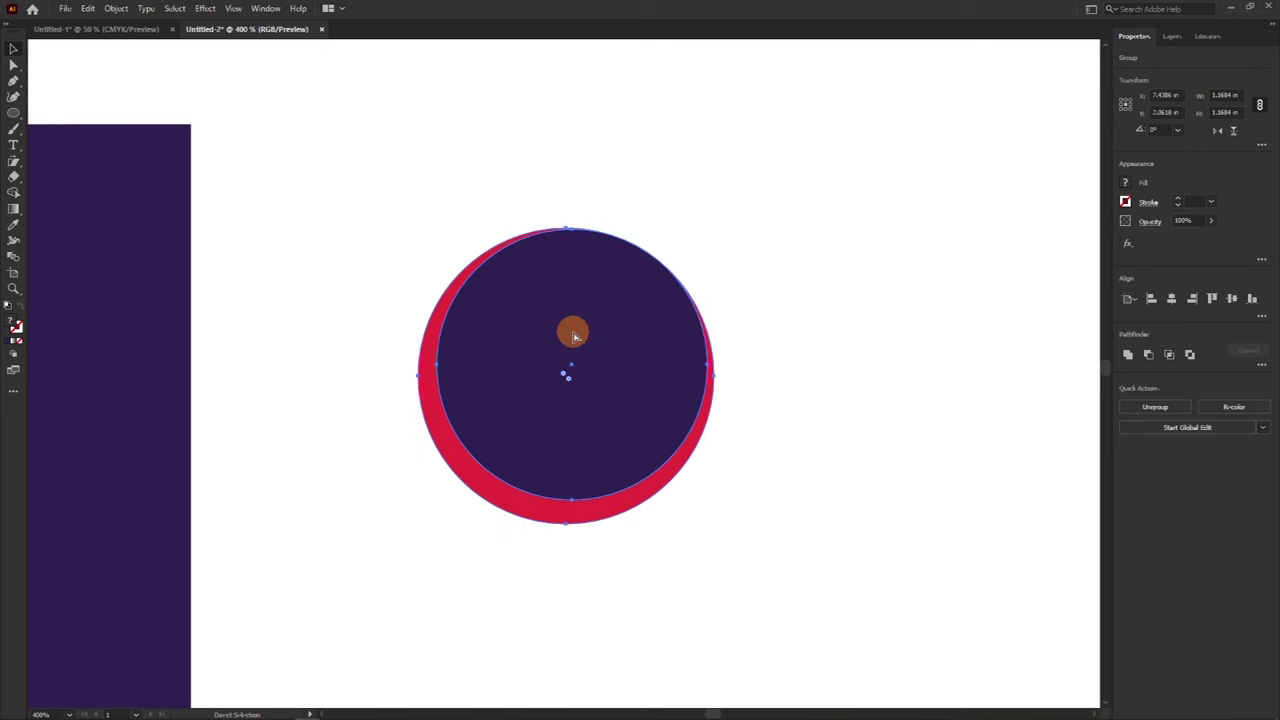
pyautogui.press('v')
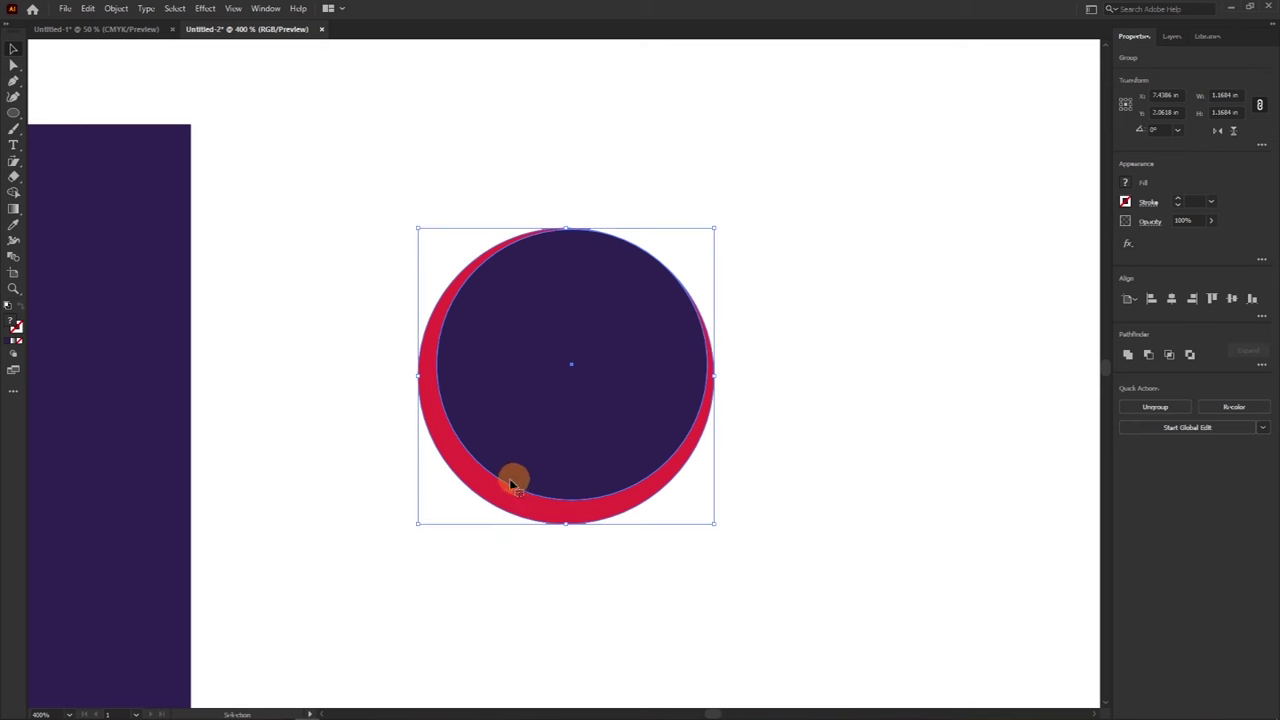
pyautogui.moveTo(418, 524); pyautogui.dragTo(411, 511)
pyautogui.hotkey('ctrl', 'z')
pyautogui.moveTo(714, 228); pyautogui.dragTo(682, 260)
pyautogui.moveTo(419, 523); pyautogui.dragTo(425, 517)
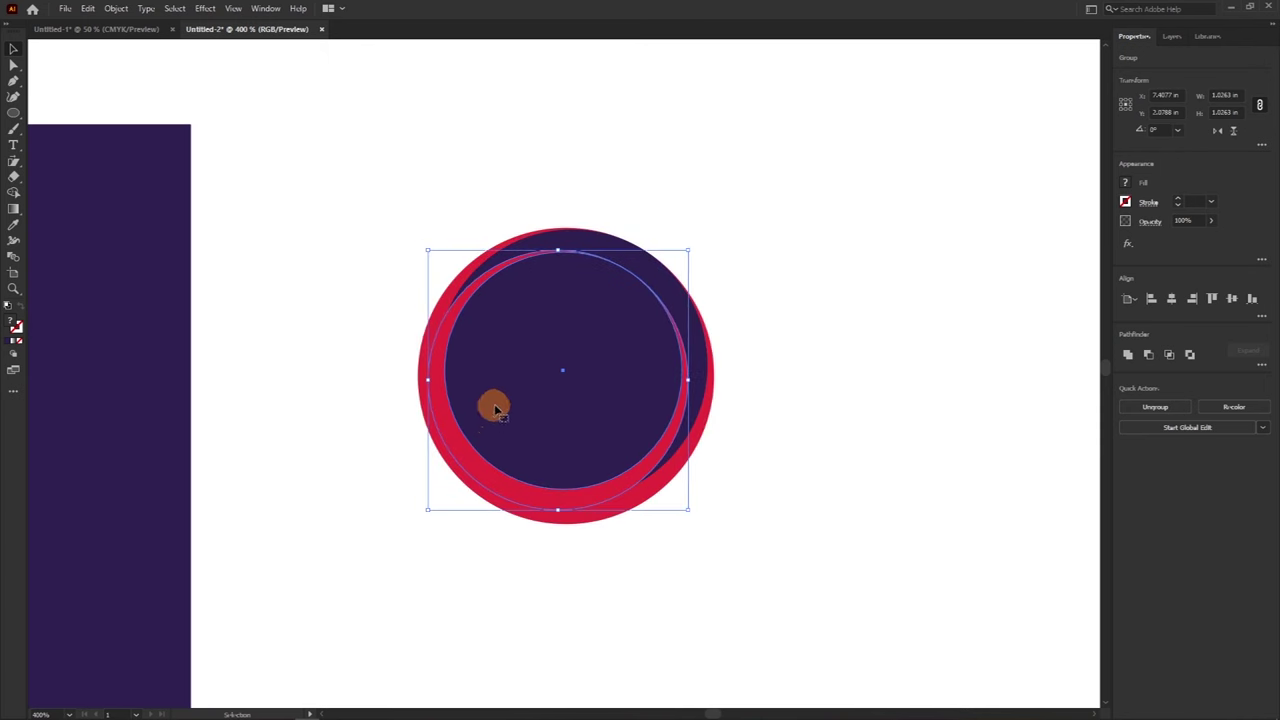
# Duplicate the scaled circle group and shrink the new copy further toward the lower left to form a third nested ring
pyautogui.press('a')
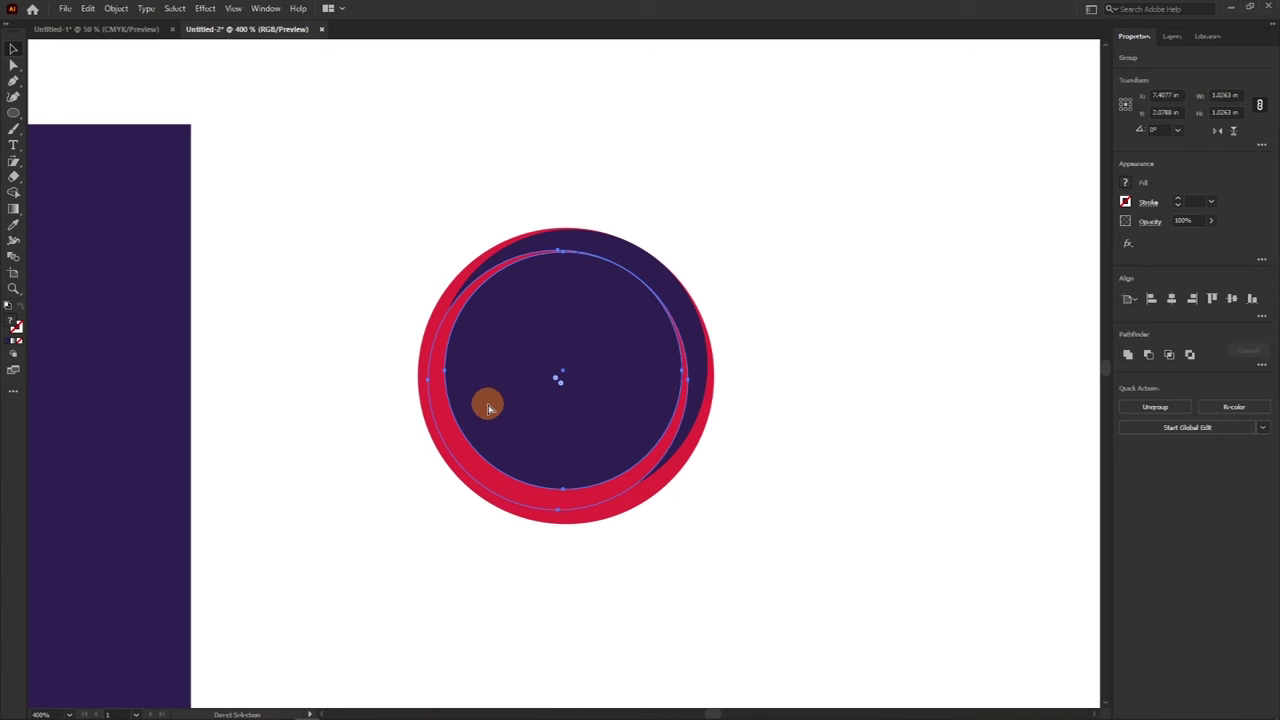
pyautogui.press('v')
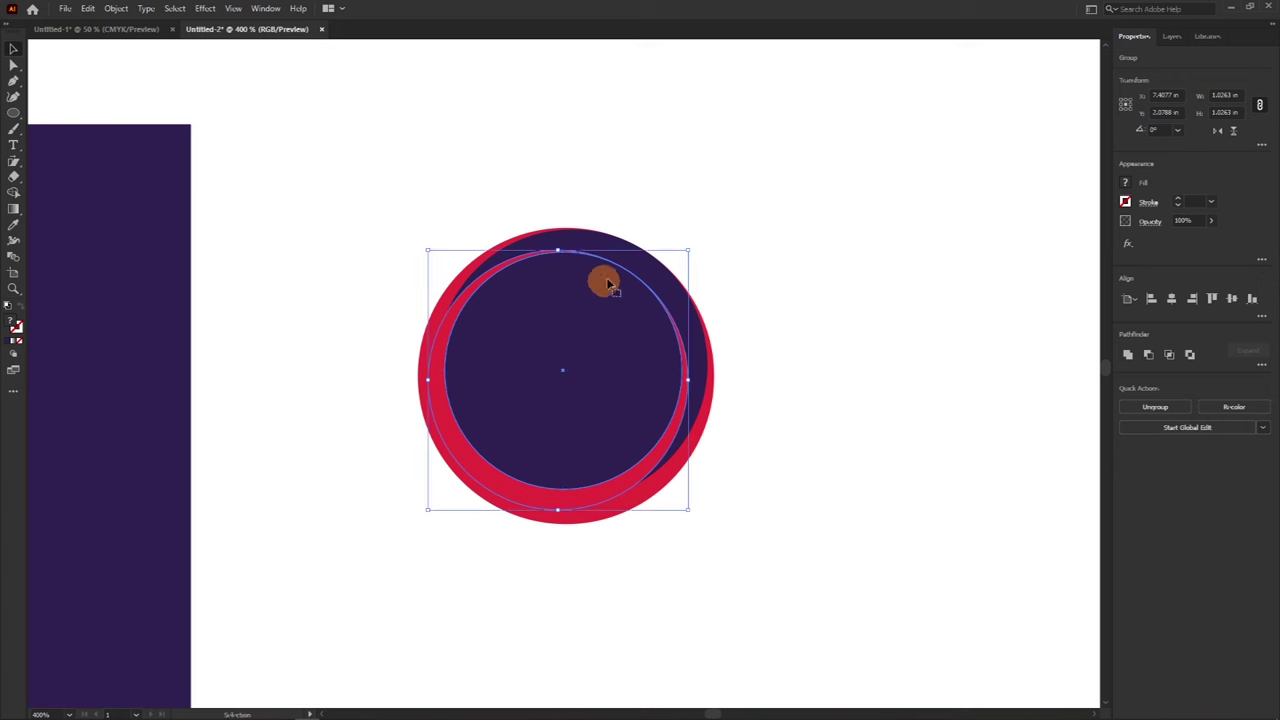
pyautogui.moveTo(690, 250); pyautogui.dragTo(649, 288)
pyautogui.click(762, 194)
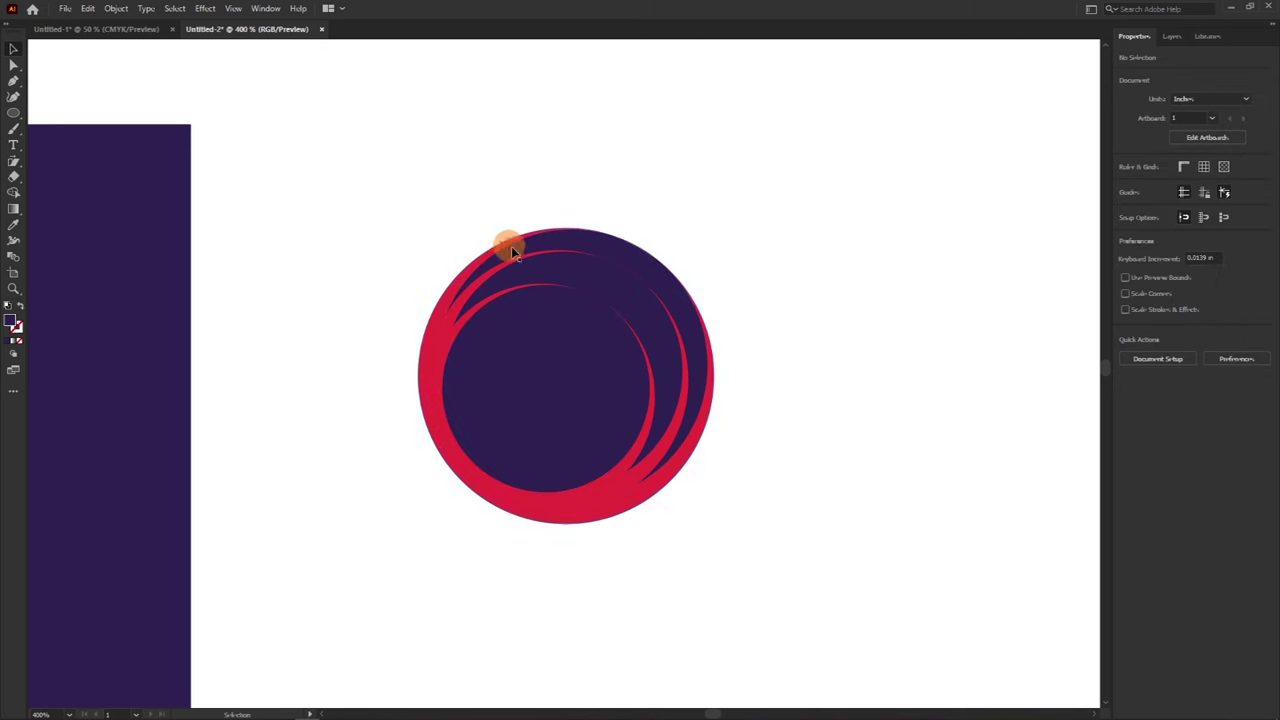
# Select all three nested circle groups and combine them into one group
pyautogui.moveTo(663, 512); pyautogui.dragTo(662, 508)
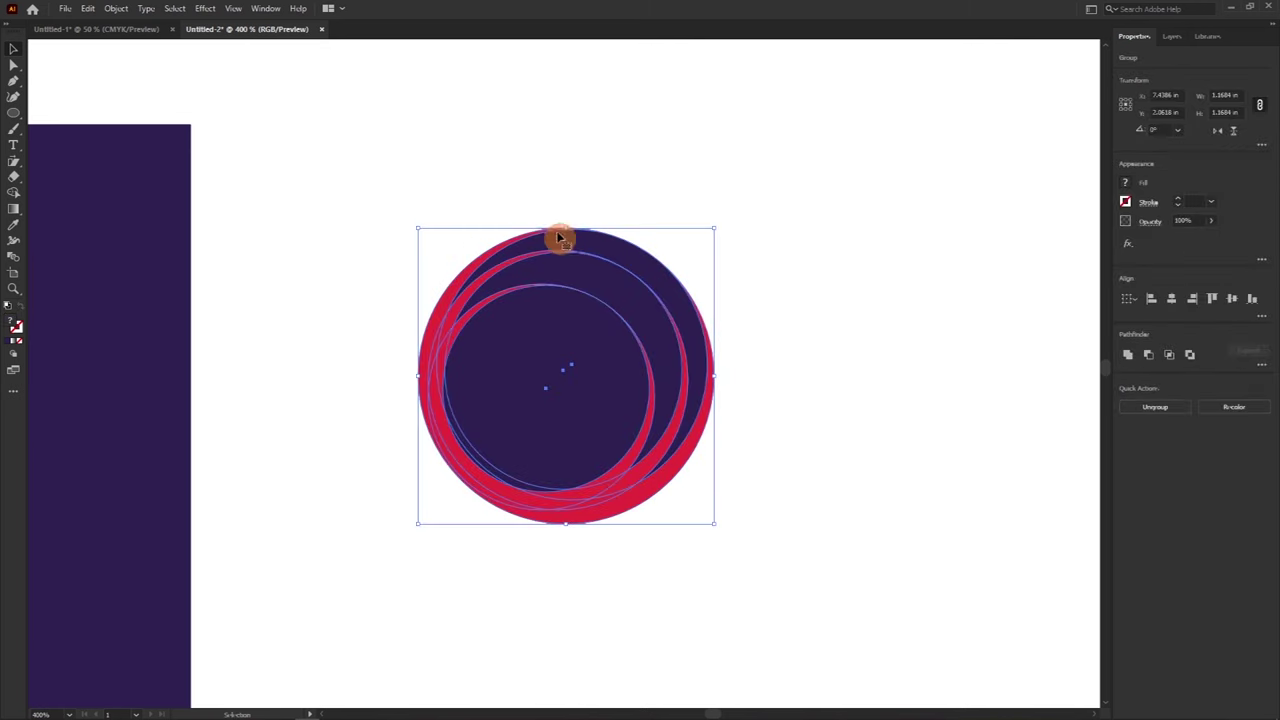
pyautogui.moveTo(391, 167); pyautogui.dragTo(627, 515)
pyautogui.click(528, 345)
pyautogui.rightClick(532, 353)
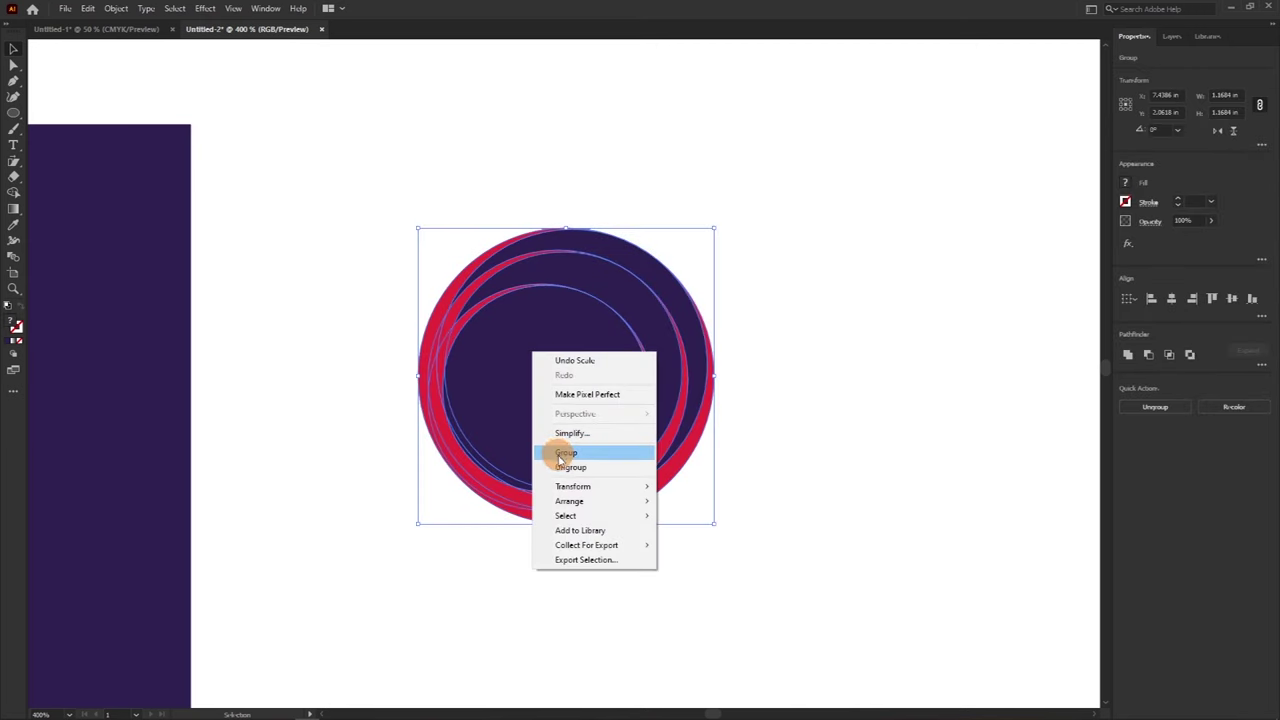
pyautogui.click(565, 454)
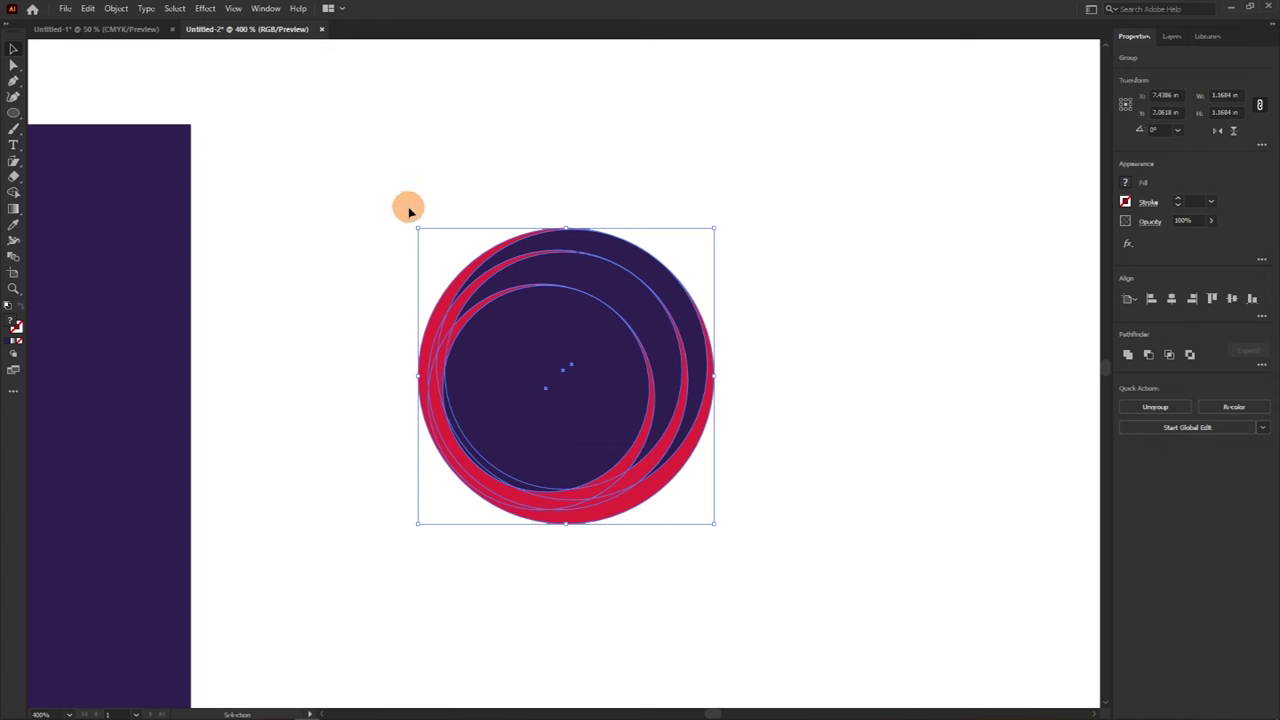
# Draw a dark purple circle about 1.70 in wide around the ring group and send it to the back
pyautogui.click(14, 113)
pyautogui.moveTo(358, 187); pyautogui.dragTo(760, 617)
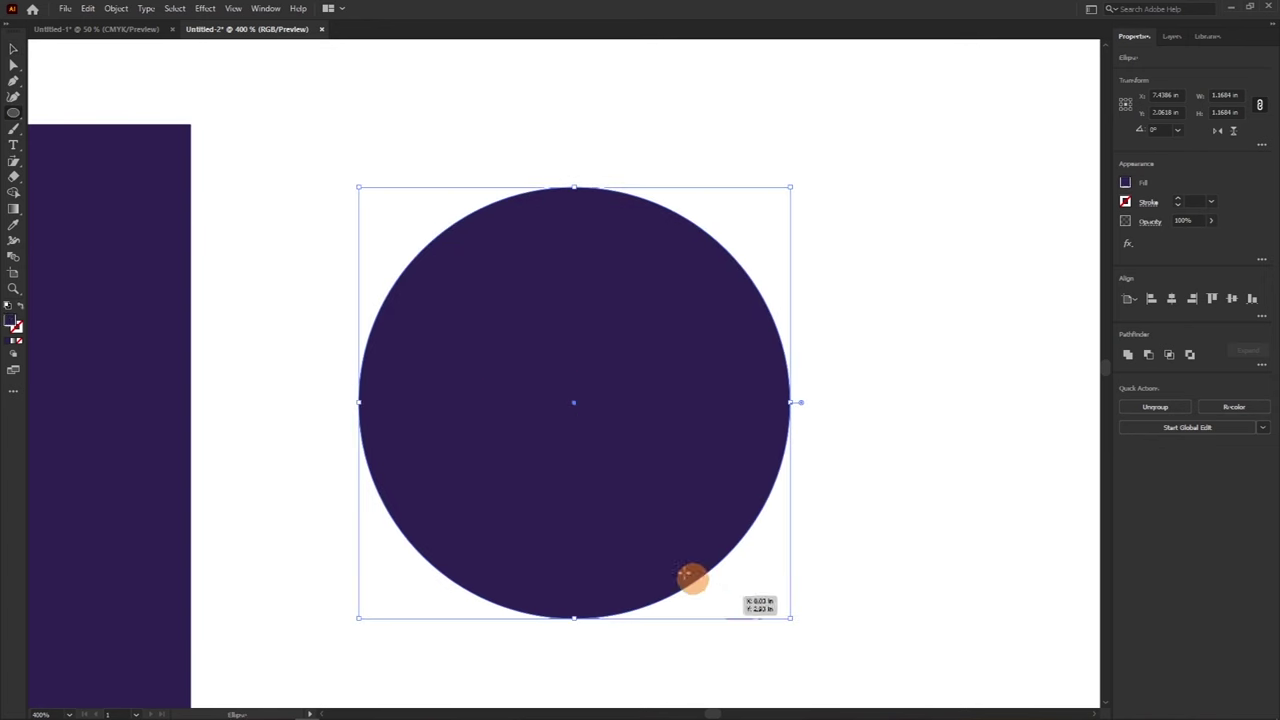
pyautogui.rightClick(589, 454)
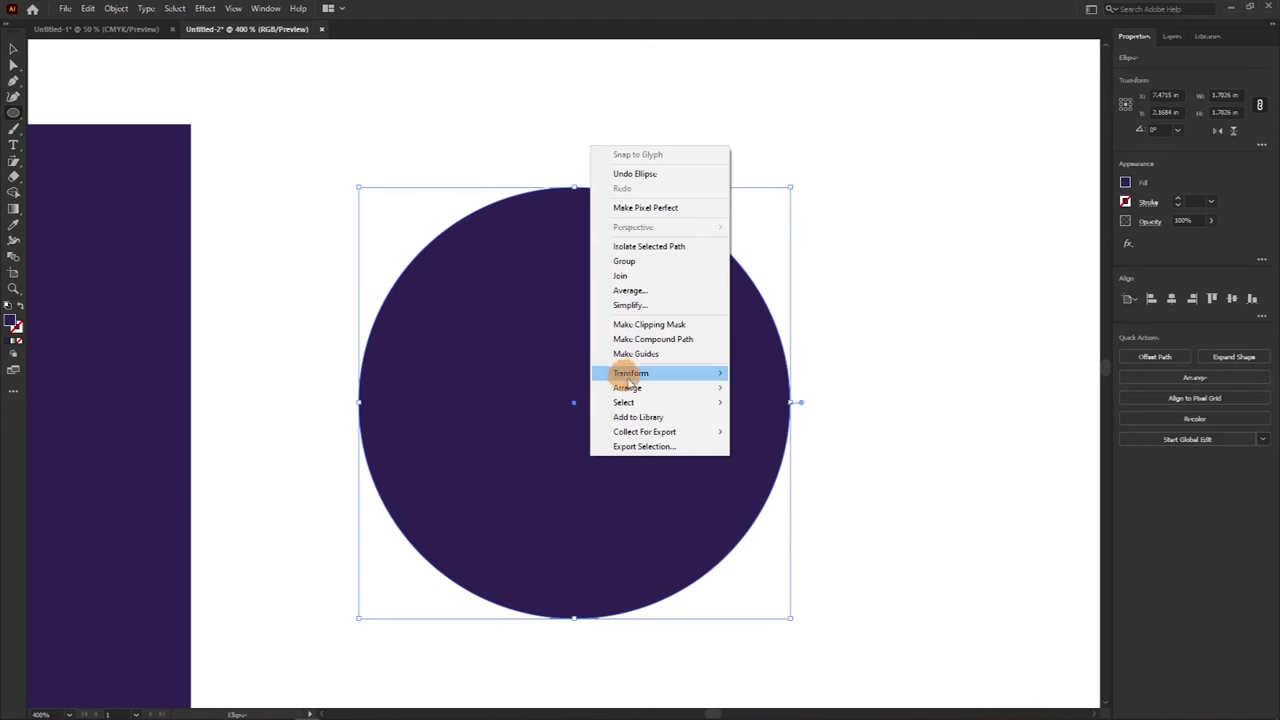
pyautogui.moveTo(703, 393)
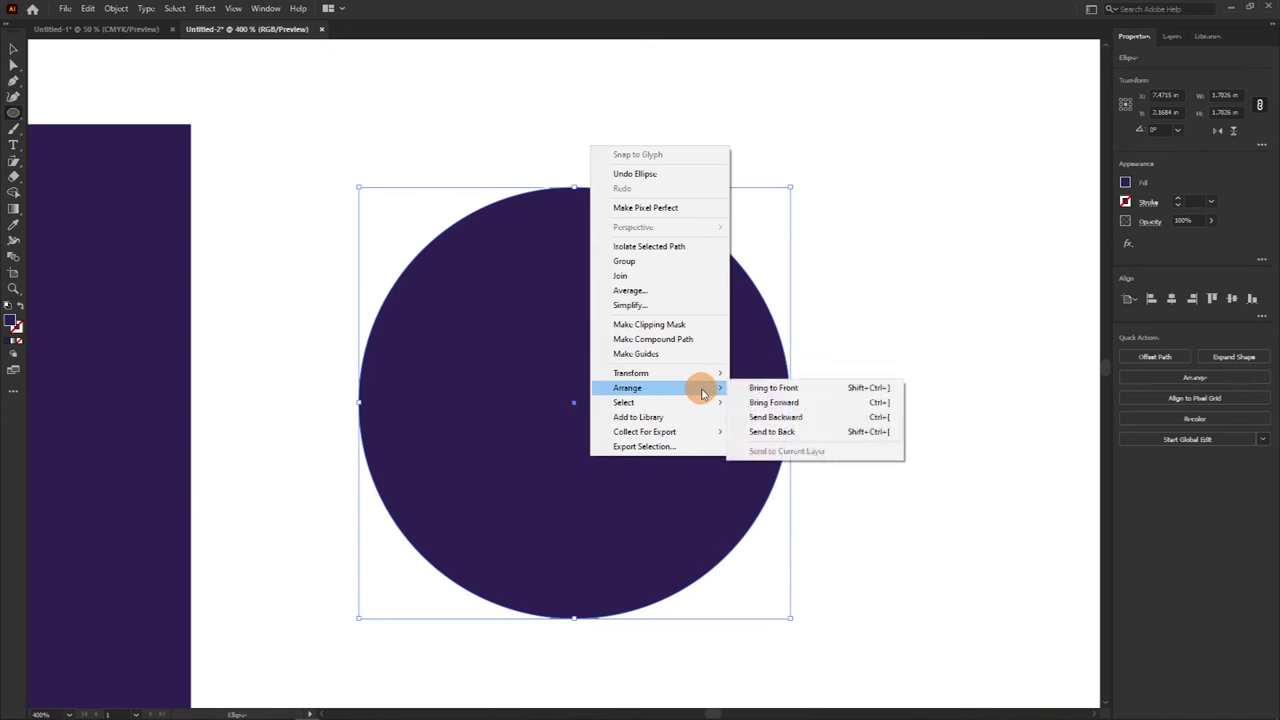
pyautogui.click(756, 432)
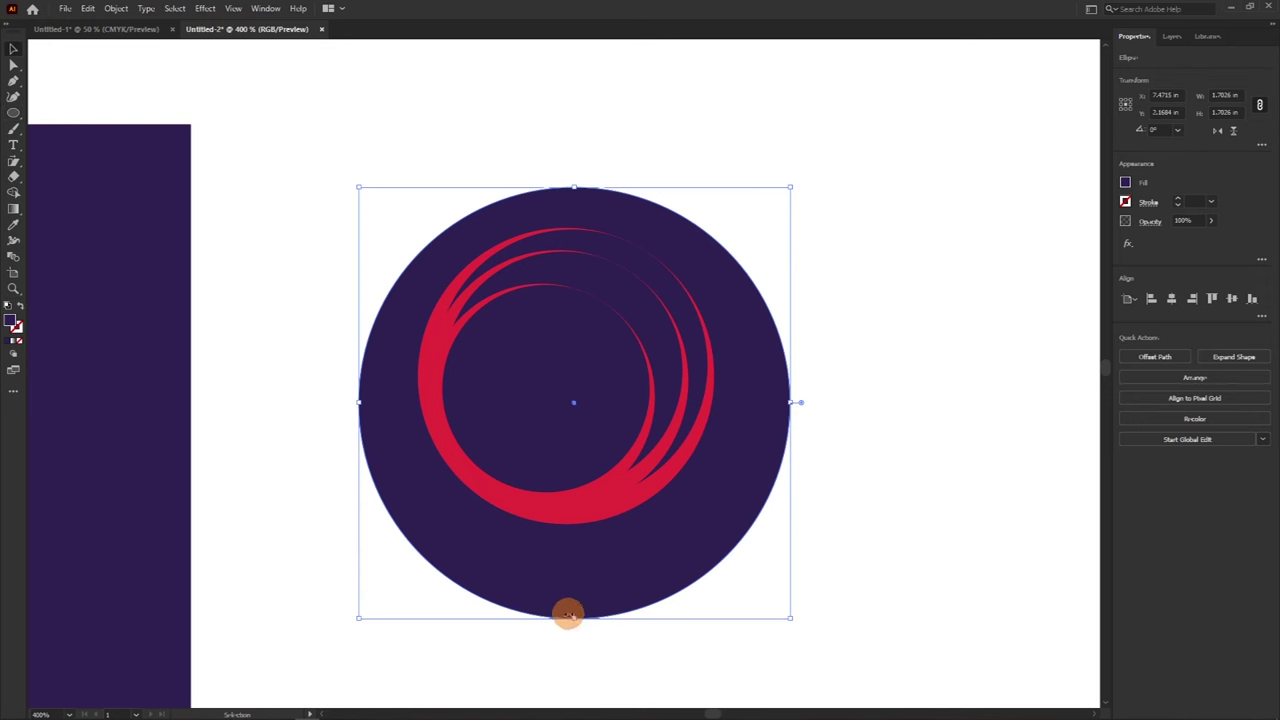
# Scale the backing circle down to about 1.42 in wide and center it and the rings on each other
pyautogui.moveTo(575, 620); pyautogui.dragTo(574, 547)
pyautogui.hotkey('ctrl', 'a')
pyautogui.click(1171, 298)
pyautogui.click(1231, 298)
pyautogui.click(850, 330)
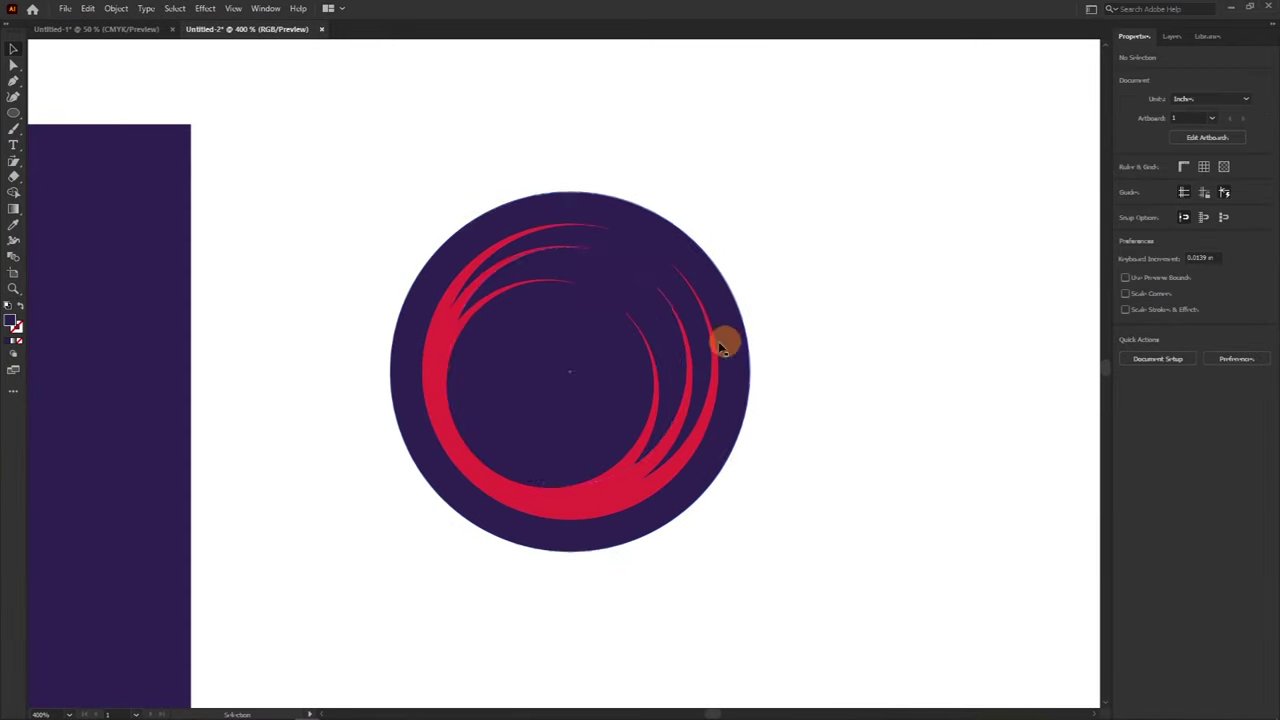
# Draw a small circle about 0.15 in wide above the speaker's upper-left edge and add an offset path around it
pyautogui.press('l')
pyautogui.press('v')
pyautogui.moveTo(366, 191)
pyautogui.mouseDown()
pyautogui.moveTo(404, 229)
pyautogui.moveTo(402, 164)
pyautogui.mouseUp()
pyautogui.click(116, 8)
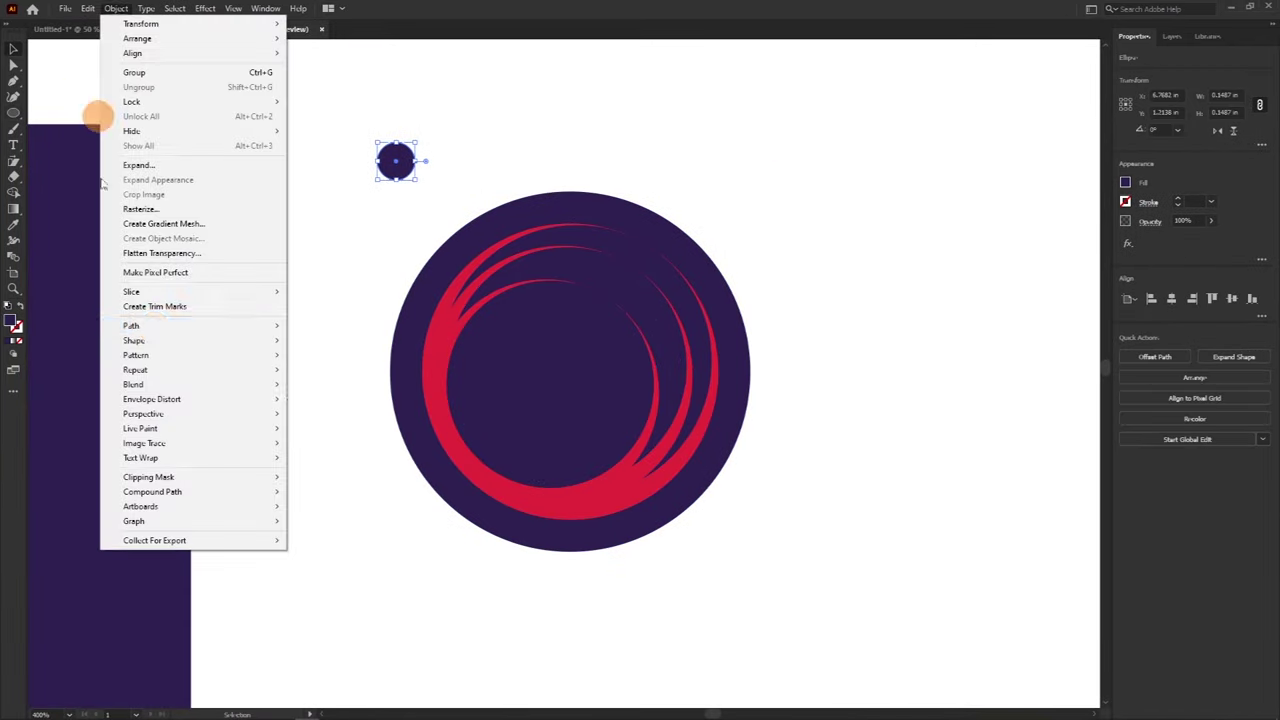
pyautogui.moveTo(150, 326)
pyautogui.click(334, 371)
pyautogui.press('Return')
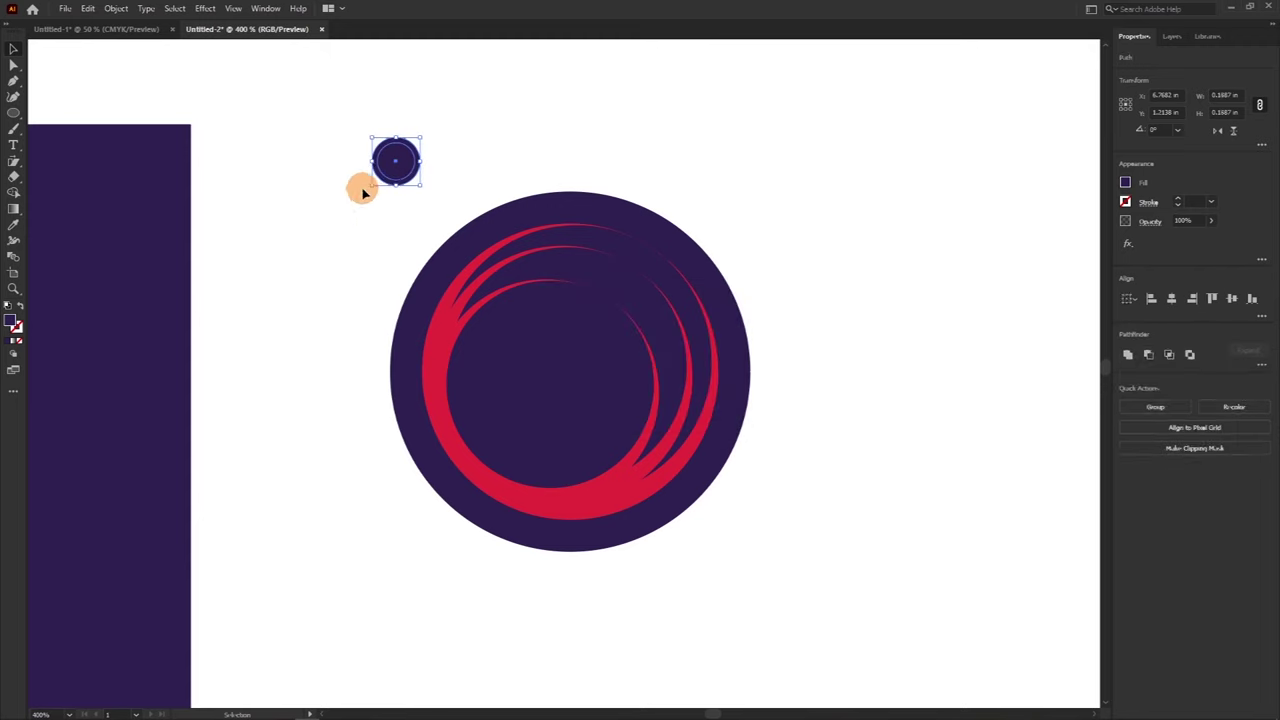
# Recolor the inner small circle with the red sampled from the speaker rings
pyautogui.hotkey('ctrl', '=')
pyautogui.press('i')
pyautogui.click(650, 620)
pyautogui.press('v')
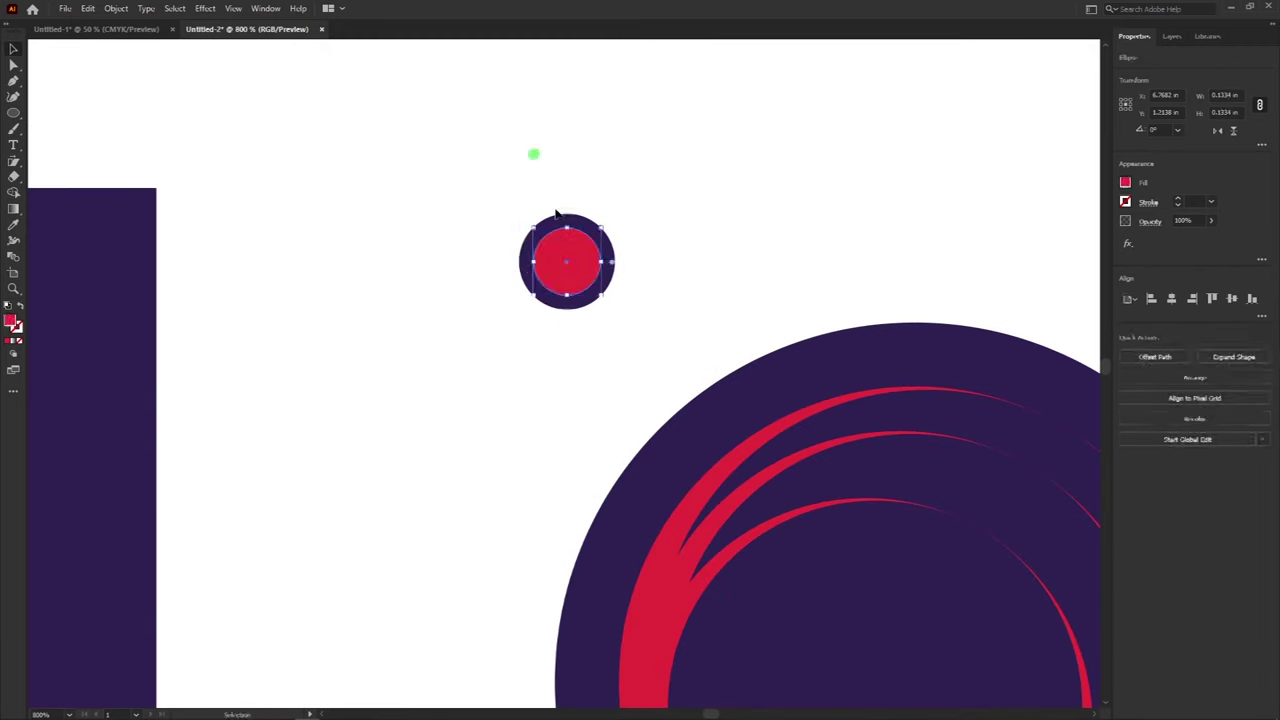
# Place copies of the small two-tone circle as screws at the four diagonal corners of the large speaker circle
pyautogui.moveTo(532, 154); pyautogui.dragTo(590, 270)
pyautogui.moveTo(580, 262); pyautogui.dragTo(654, 428)
pyautogui.moveTo(760, 427); pyautogui.dragTo(454, 251)
pyautogui.hotkey('ctrl', '-')
pyautogui.hotkey('ctrl', '-')
pyautogui.hotkey('ctrl', '-')
pyautogui.hotkey('ctrl', '-')
pyautogui.rightClick(556, 373)
pyautogui.click(590, 455)
pyautogui.moveTo(560, 380); pyautogui.dragTo(705, 505)
pyautogui.keyDown('shift'); pyautogui.click(565, 374); pyautogui.keyUp('shift')
pyautogui.click(632, 327)
pyautogui.moveTo(632, 327); pyautogui.dragTo(669, 166)
# Select the large dark purple backing circle and give it a dark 2 pt outline
pyautogui.click(654, 214)
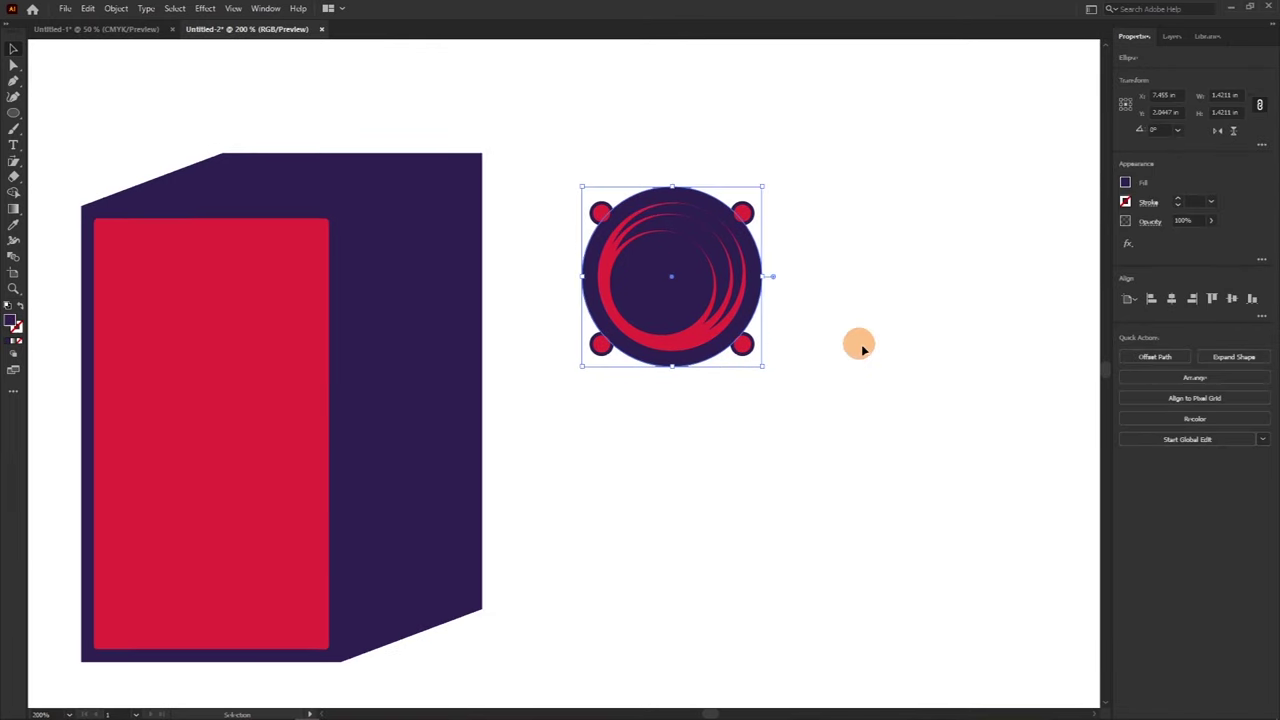
pyautogui.press('x')
pyautogui.press('.')
pyautogui.click(1178, 198)
pyautogui.click(1178, 198)
pyautogui.click(1178, 198)
pyautogui.click(1178, 198)
pyautogui.click(1178, 206)
pyautogui.click(1125, 201)
pyautogui.click(990, 249)
pyautogui.click(1066, 72)
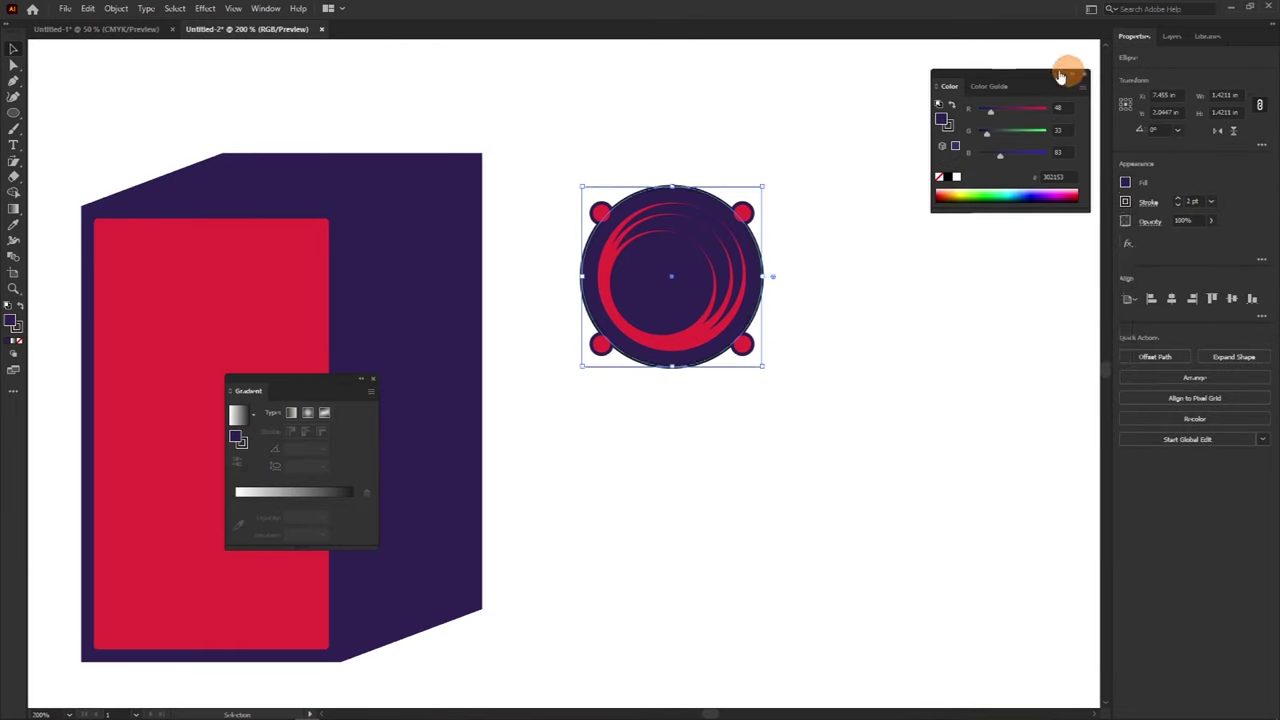
# Select the whole speaker and scale it down to about 1.12 in wide
pyautogui.moveTo(820, 150); pyautogui.dragTo(540, 394)
pyautogui.click(373, 378)
pyautogui.click(1084, 74)
pyautogui.moveTo(762, 366); pyautogui.dragTo(744, 351)
# Move the speaker aside, bring it to the front, and place a copy on the upper part of the red front
pyautogui.moveTo(678, 269); pyautogui.dragTo(953, 219)
pyautogui.moveTo(953, 219); pyautogui.dragTo(915, 166)
pyautogui.rightClick(890, 266)
pyautogui.moveTo(931, 431)
pyautogui.click(1074, 431)
pyautogui.scroll(-2, 470, 289)
pyautogui.scroll(1, 470, 289)
pyautogui.rightClick(479, 268)
pyautogui.click(432, 244)
pyautogui.keyDown('shift'); pyautogui.click(415, 293); pyautogui.keyUp('shift')
pyautogui.keyDown('shift'); pyautogui.click(539, 219); pyautogui.keyUp('shift')
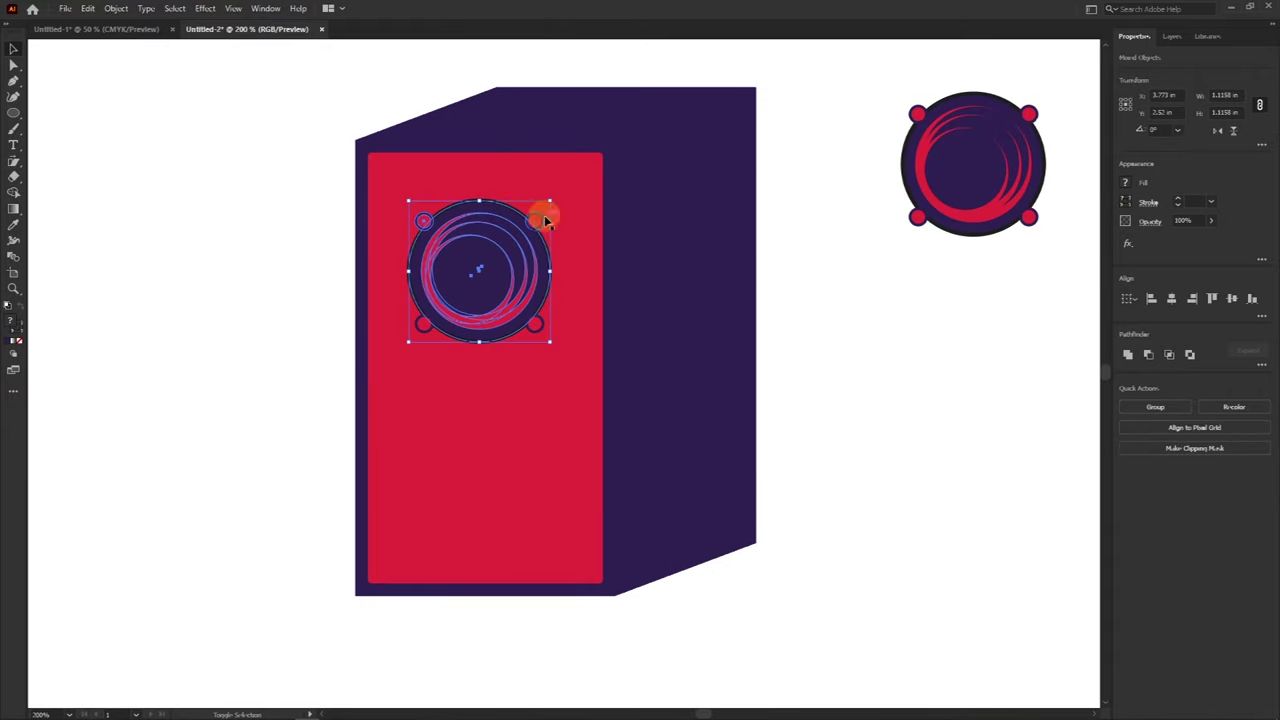
pyautogui.rightClick(477, 285)
pyautogui.rightClick(468, 257)
pyautogui.click(453, 283)
# Group all parts of the speaker on the red front and duplicate the group directly below it
pyautogui.moveTo(429, 219); pyautogui.dragTo(482, 134)
pyautogui.click(479, 136)
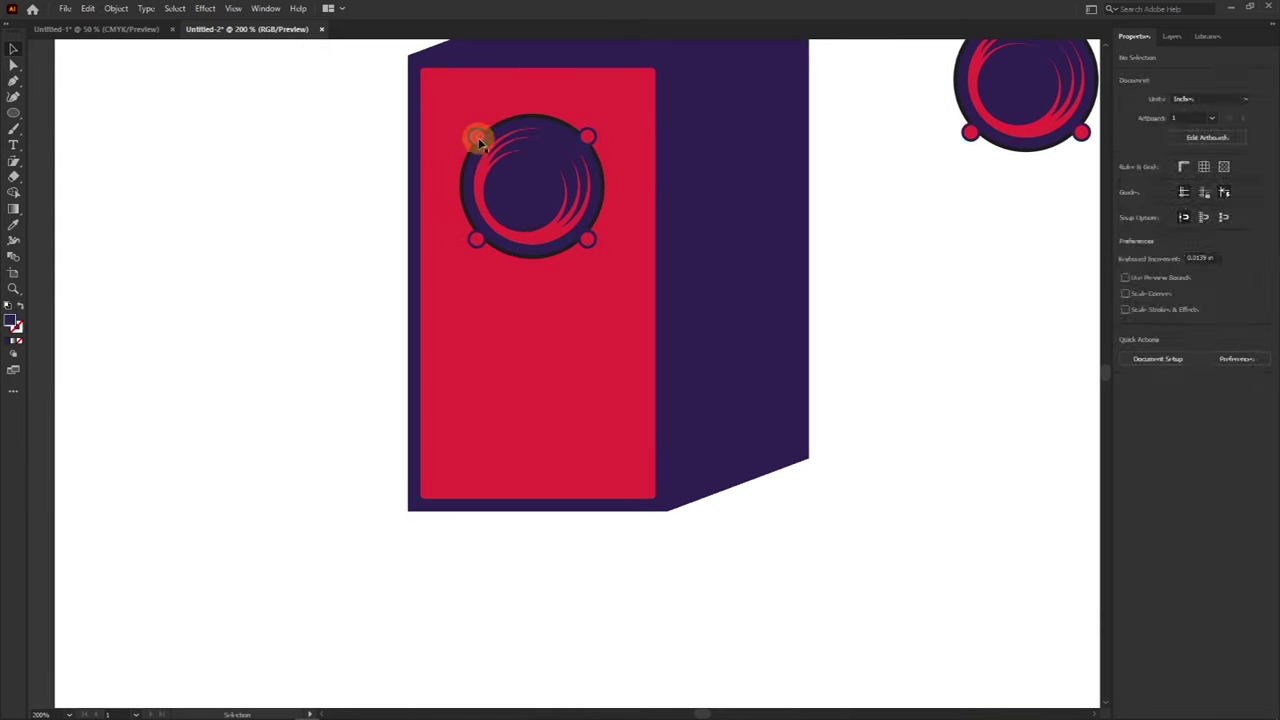
pyautogui.keyDown('shift'); pyautogui.click(588, 135); pyautogui.keyUp('shift')
pyautogui.keyDown('shift'); pyautogui.click(537, 120); pyautogui.keyUp('shift')
pyautogui.keyDown('shift'); pyautogui.click(475, 241); pyautogui.keyUp('shift')
pyautogui.rightClick(519, 176)
pyautogui.click(566, 277)
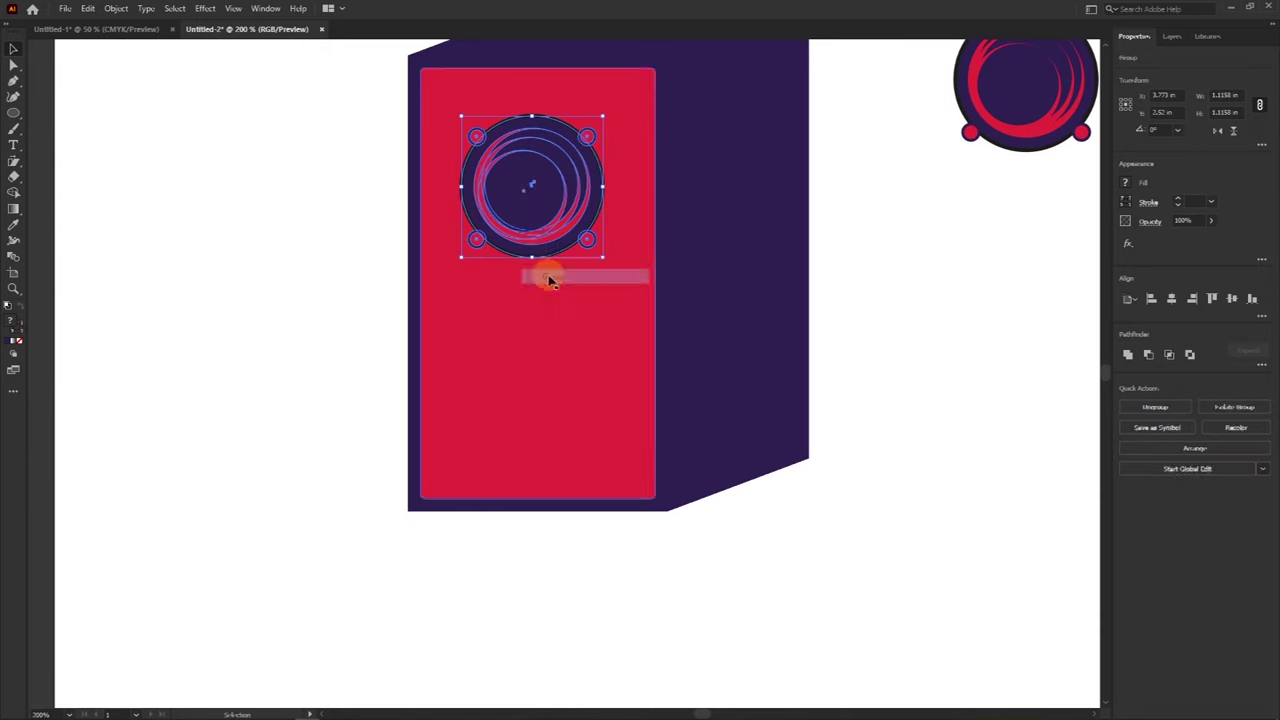
pyautogui.moveTo(542, 166); pyautogui.dragTo(485, 274)
pyautogui.scroll(1, 611, 283)
# Copy a small screw circle from the spare speaker, reduce it to a purple ring, and place it in the red front's four corners
pyautogui.moveTo(912, 167); pyautogui.dragTo(577, 119)
pyautogui.moveTo(577, 119)
pyautogui.mouseDown()
pyautogui.moveTo(374, 120)
pyautogui.moveTo(585, 114)
pyautogui.mouseUp()
pyautogui.press('Return')
pyautogui.click(700, 460)
pyautogui.click(576, 120)
pyautogui.press('Delete')
pyautogui.moveTo(585, 114); pyautogui.dragTo(585, 520)
pyautogui.moveTo(585, 520); pyautogui.dragTo(376, 525)
pyautogui.hotkey('ctrl', 'shift', 'a')
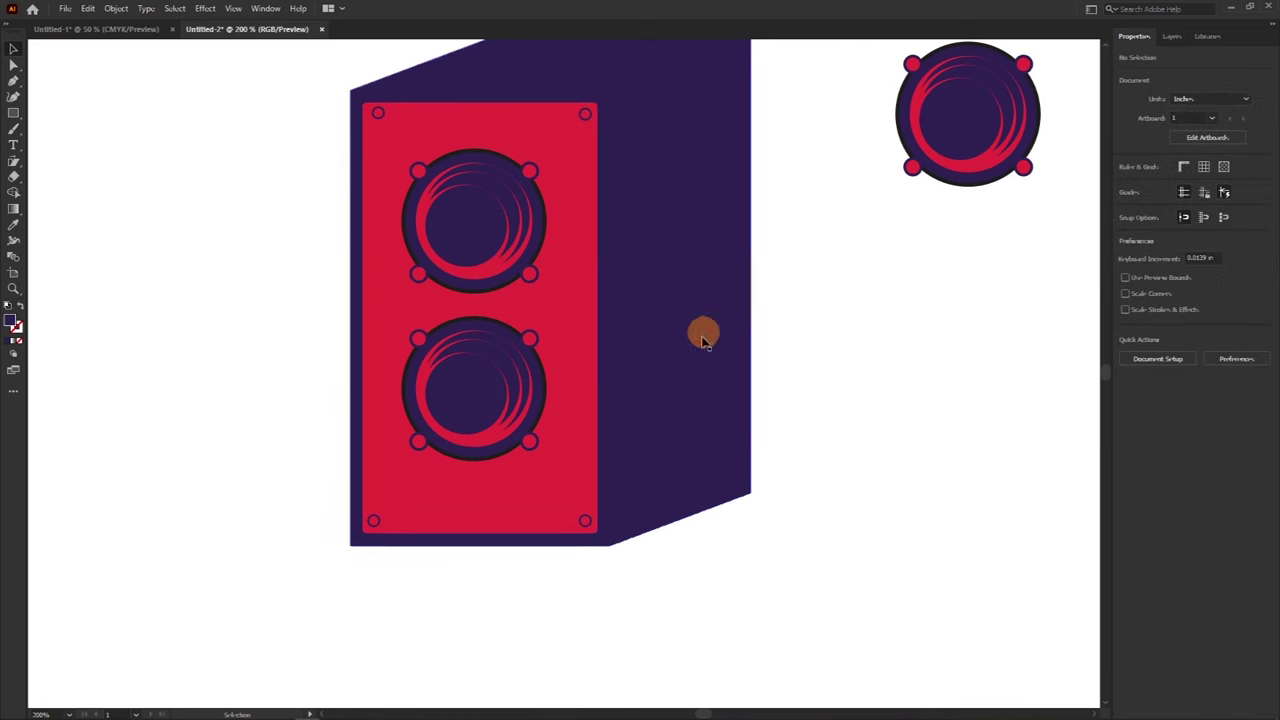
# Move the spare speaker off the artboard's left side and shift the whole cabinet to the left part of the artboard
pyautogui.hotkey('ctrl', '-')
pyautogui.moveTo(800, 115); pyautogui.dragTo(935, 245)
pyautogui.moveTo(870, 176); pyautogui.dragTo(42, 268)
pyautogui.moveTo(360, 100); pyautogui.dragTo(730, 530)
pyautogui.moveTo(641, 362); pyautogui.dragTo(404, 409)
# Draw a dark purple ten-pointed star about 5.85 in wide beside the cabinet
pyautogui.click(13, 112)
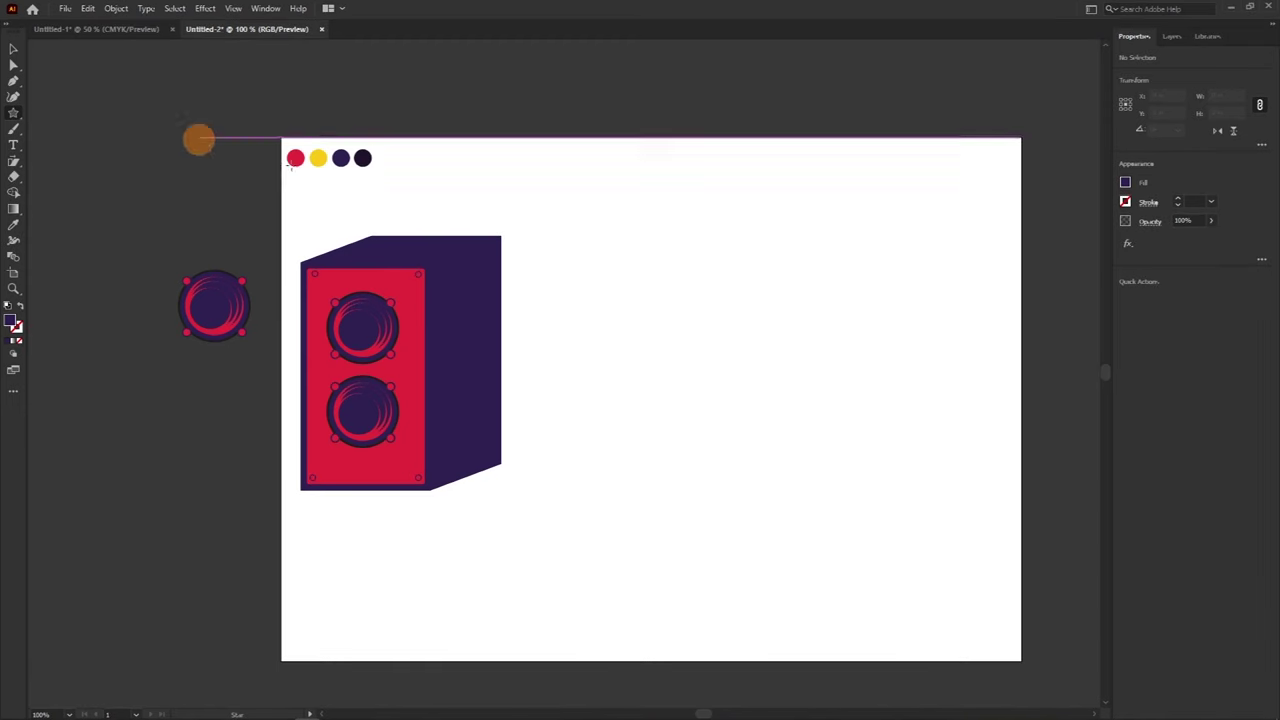
pyautogui.moveTo(651, 222); pyautogui.dragTo(684, 260)
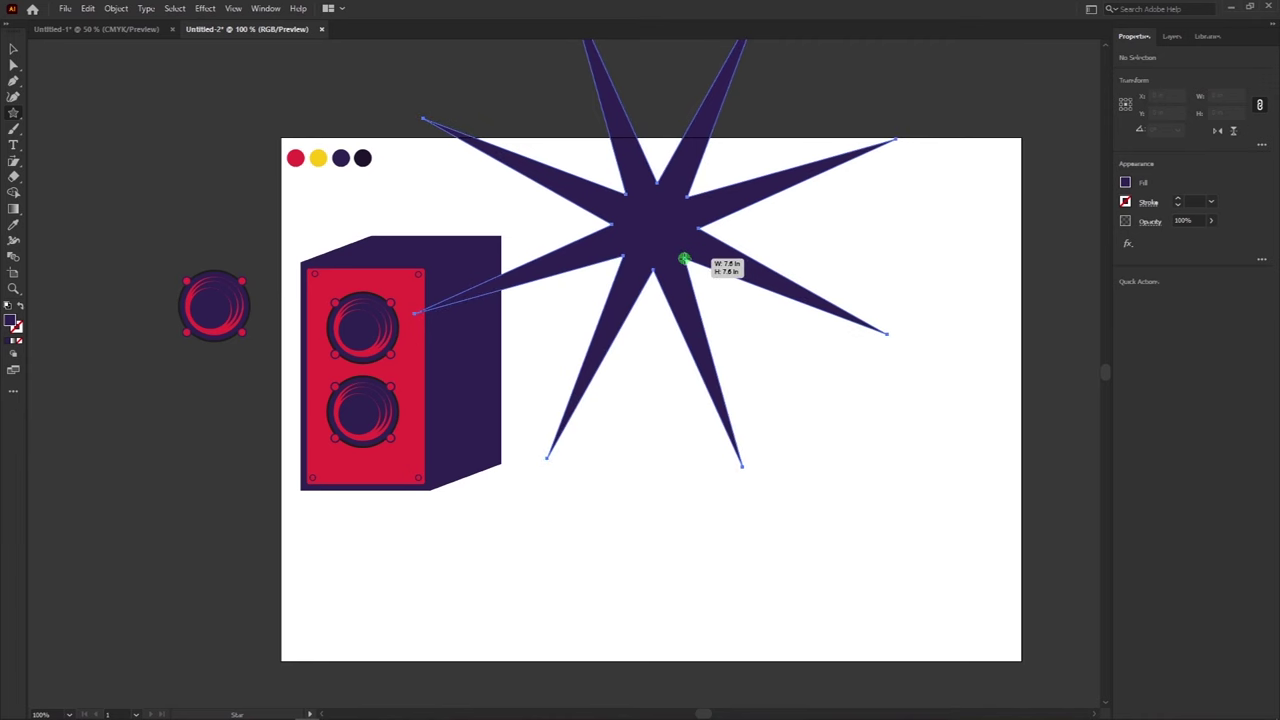
pyautogui.moveTo(684, 260); pyautogui.dragTo(577, 277)
# Try to round the star's inner corners into concave curves
pyautogui.press('a')
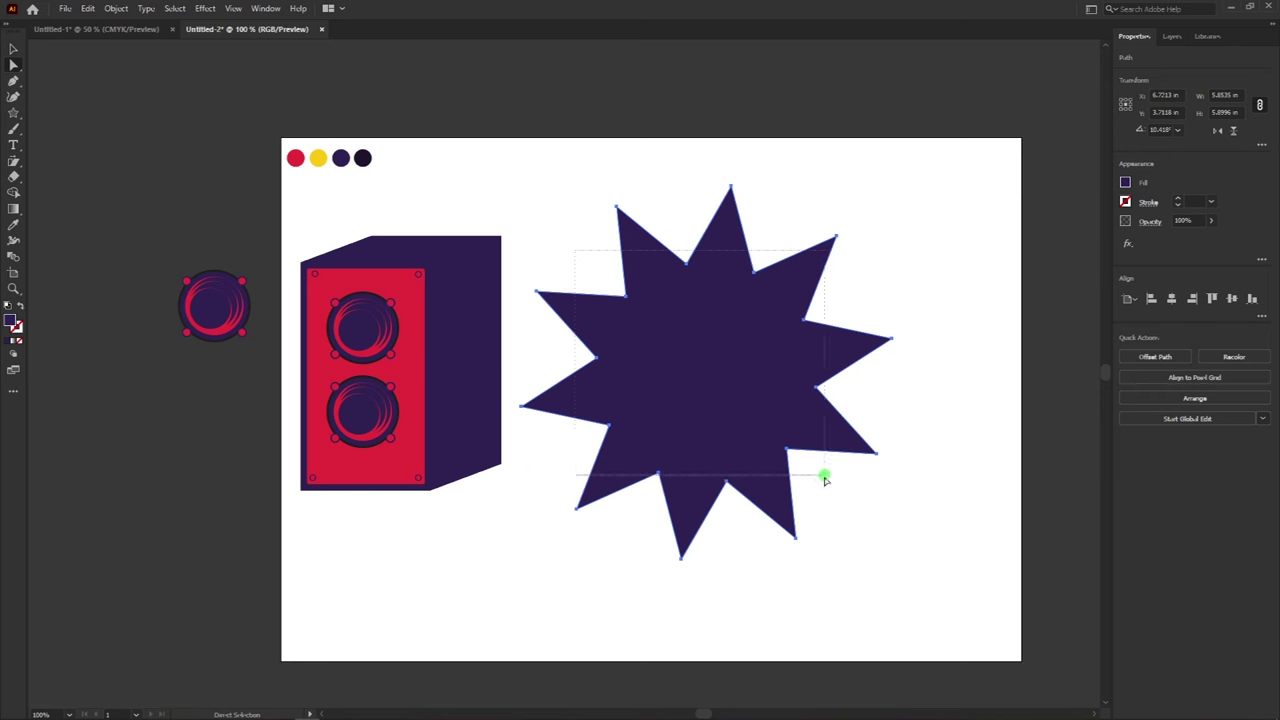
pyautogui.moveTo(825, 480); pyautogui.dragTo(820, 469)
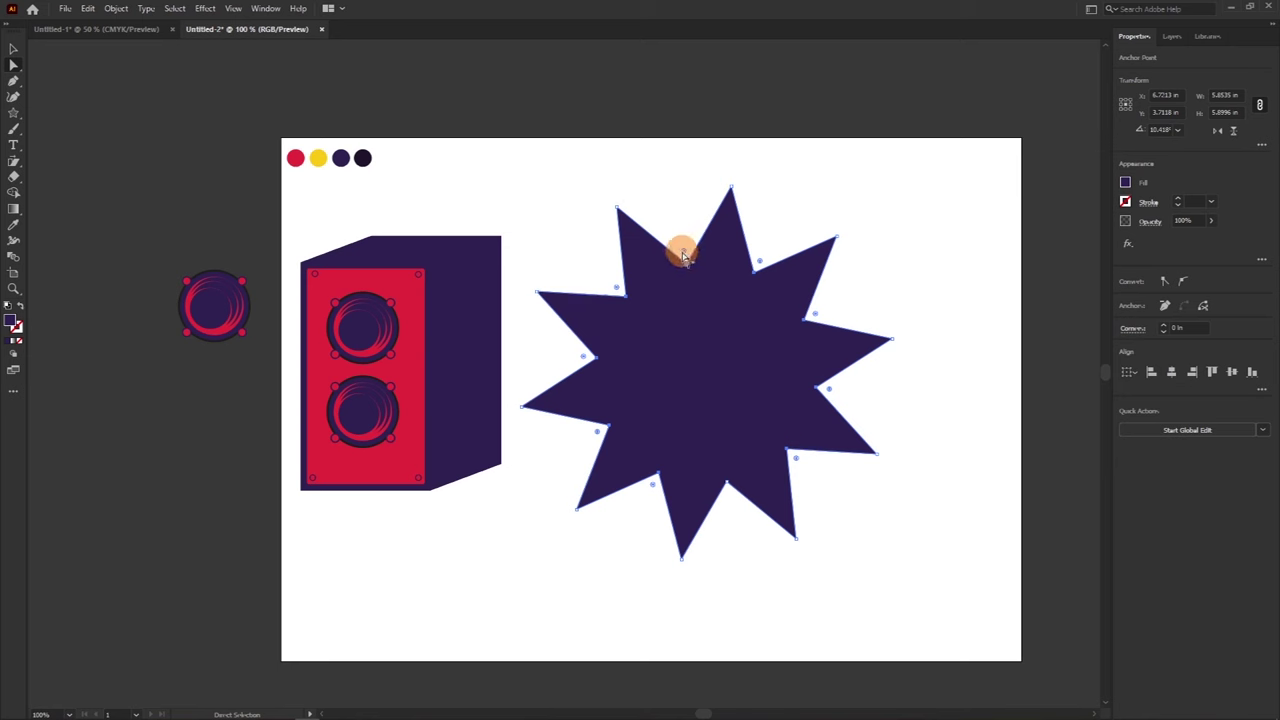
pyautogui.moveTo(683, 254); pyautogui.dragTo(666, 175)
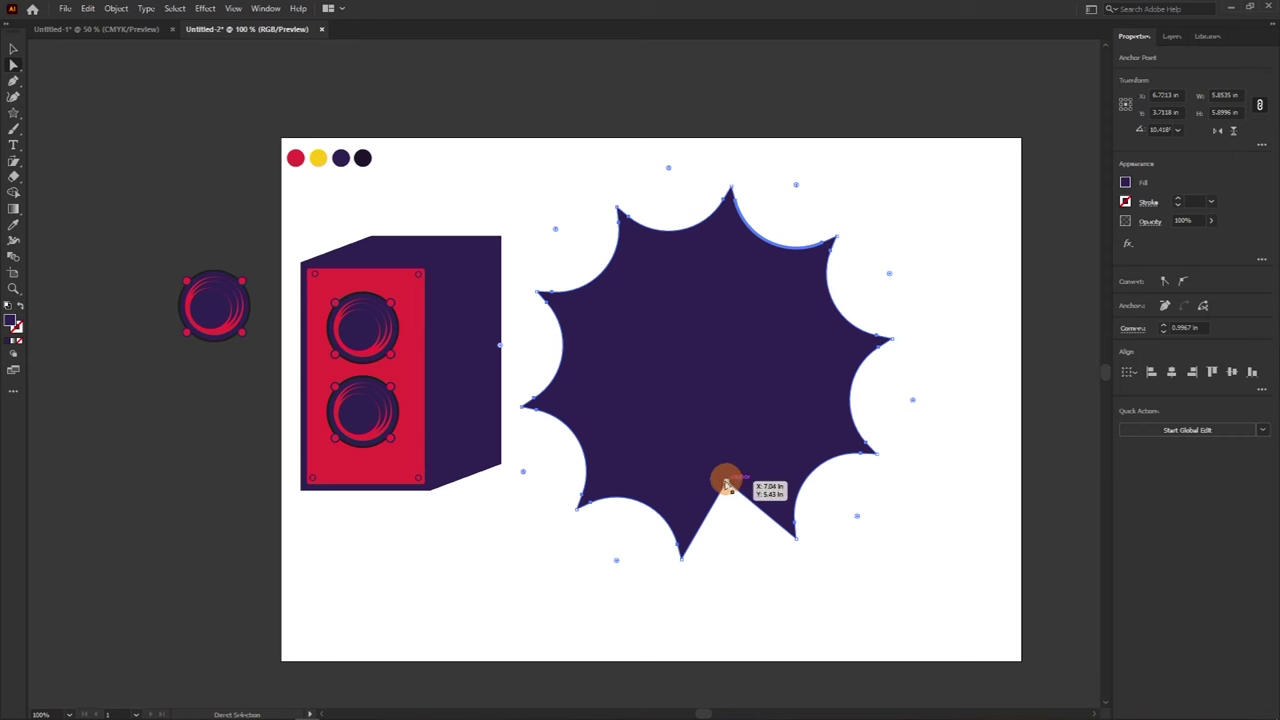
pyautogui.hotkey('ctrl', 'z')
pyautogui.hotkey('ctrl', 'z')
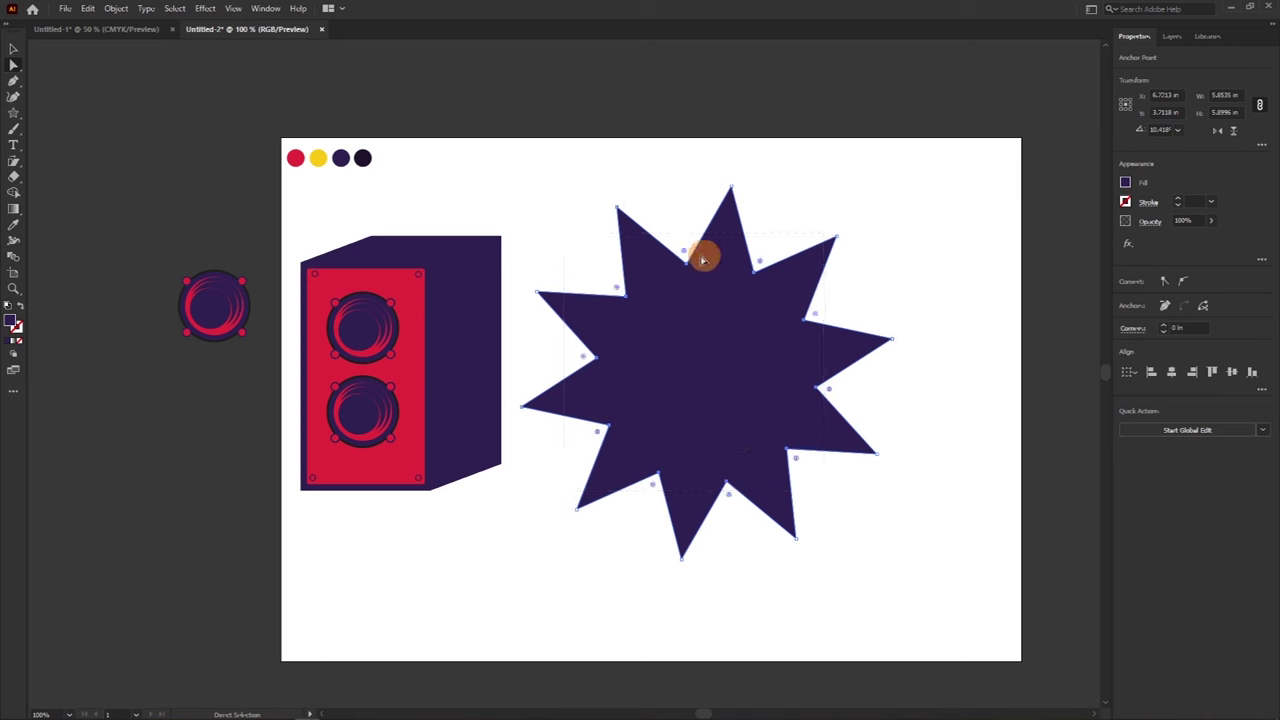
# Round all ten inner corners of the star to a radius of about 1.09 in
pyautogui.moveTo(683, 255); pyautogui.dragTo(668, 164)
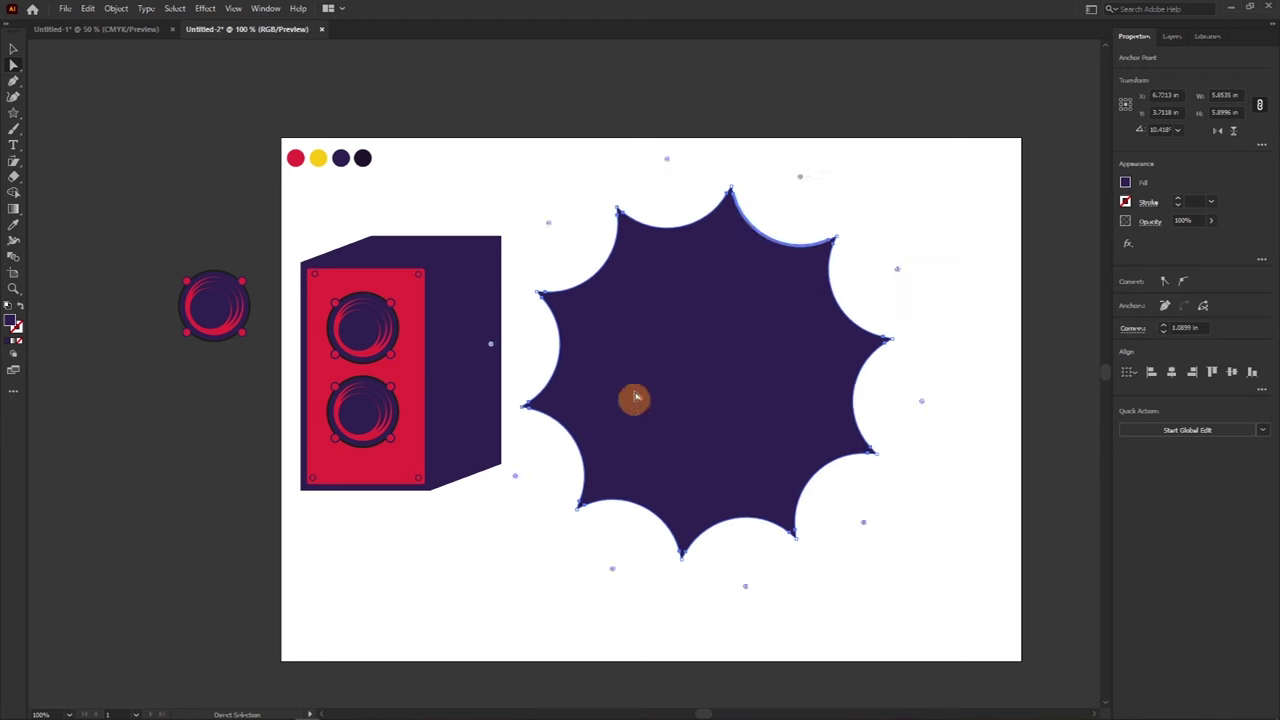
pyautogui.press('v')
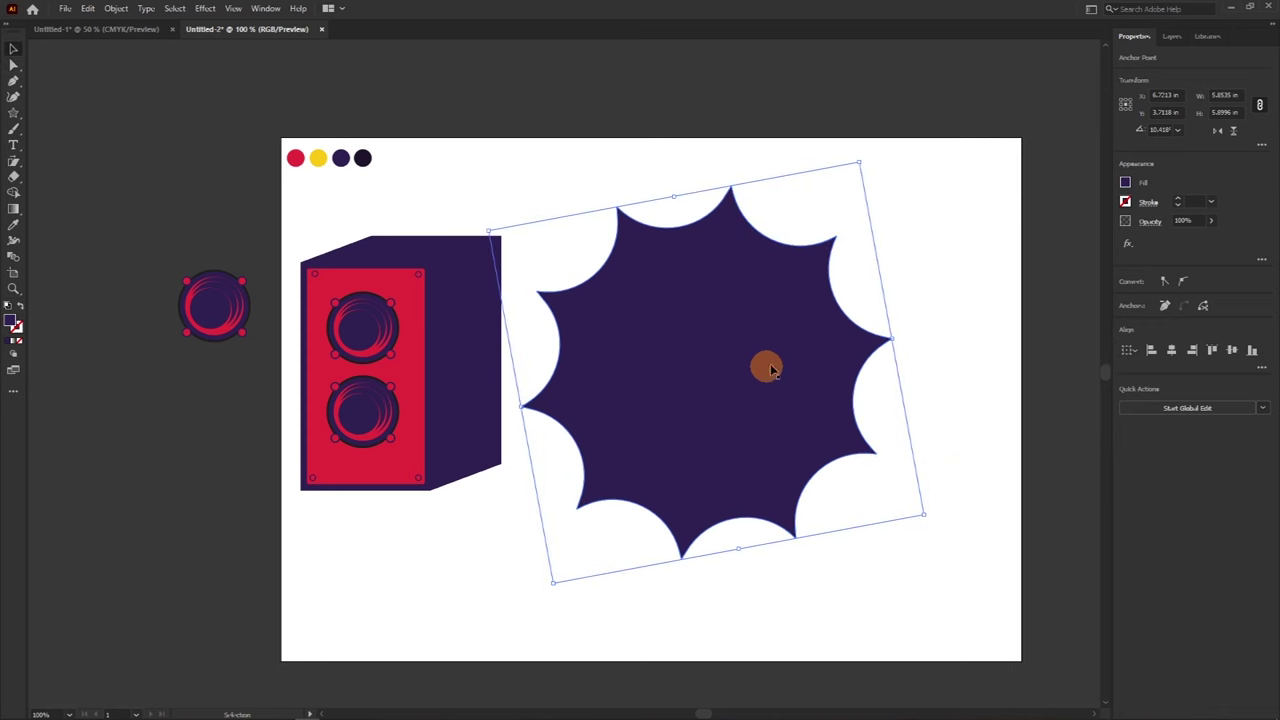
# Reposition the burst and rotate it clockwise to about 355°, and place a duplicate off the artboard's lower-left side
pyautogui.moveTo(766, 366); pyautogui.dragTo(857, 352)
pyautogui.click(945, 330)
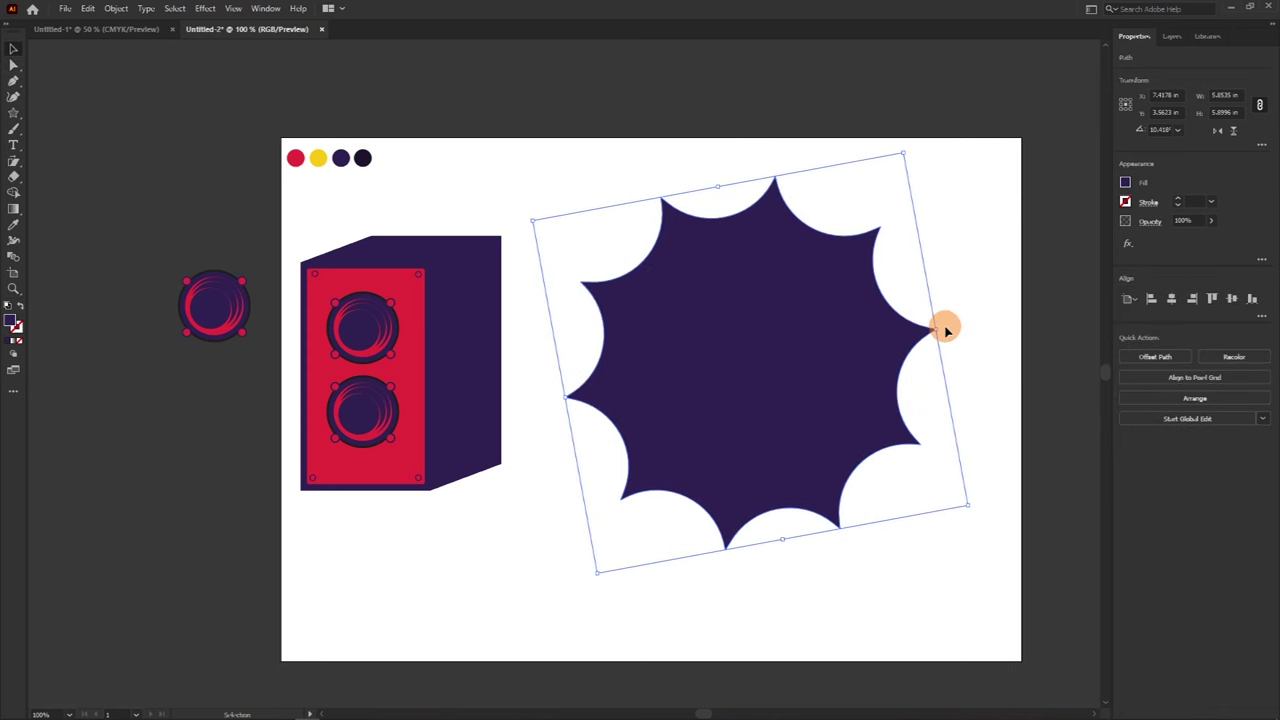
pyautogui.click(894, 343)
pyautogui.click(951, 336)
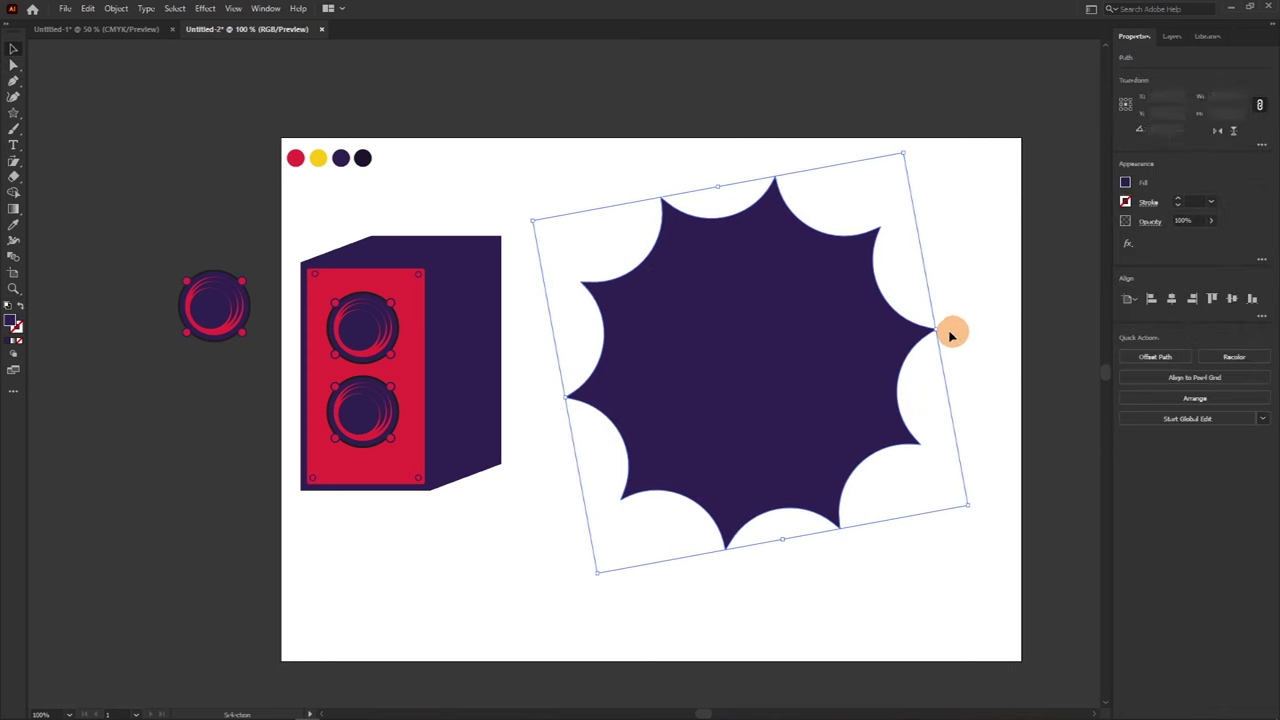
pyautogui.moveTo(943, 331); pyautogui.dragTo(936, 379)
pyautogui.moveTo(756, 318); pyautogui.dragTo(783, 297)
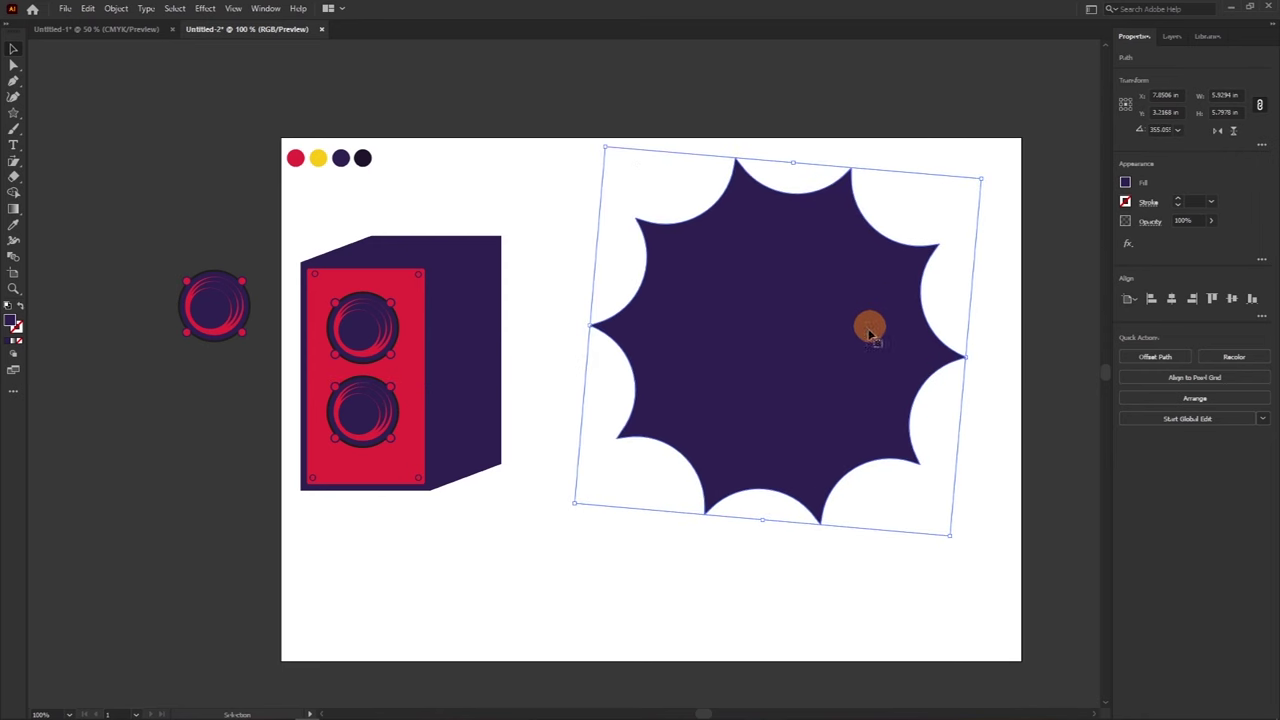
pyautogui.moveTo(820, 355); pyautogui.dragTo(157, 523)
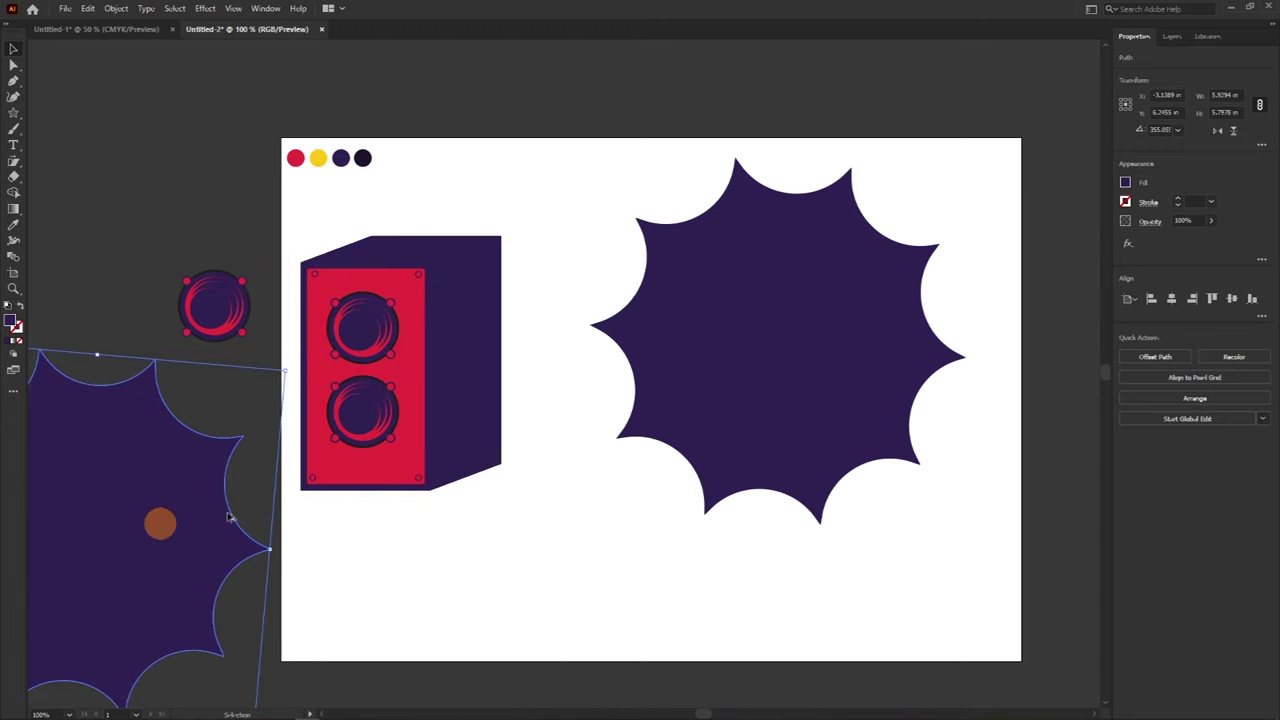
# Pull the right one of the burst's two top tips and its lower-left tip slightly outward
pyautogui.click(780, 350)
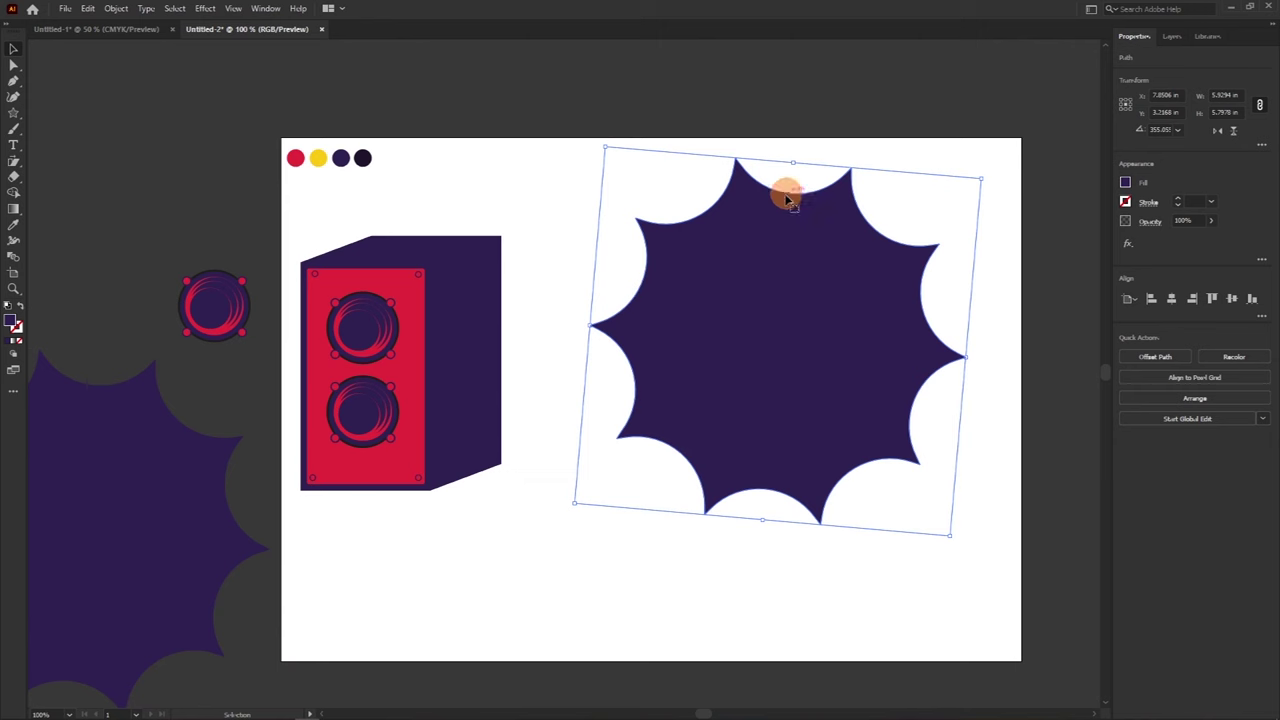
pyautogui.press('a')
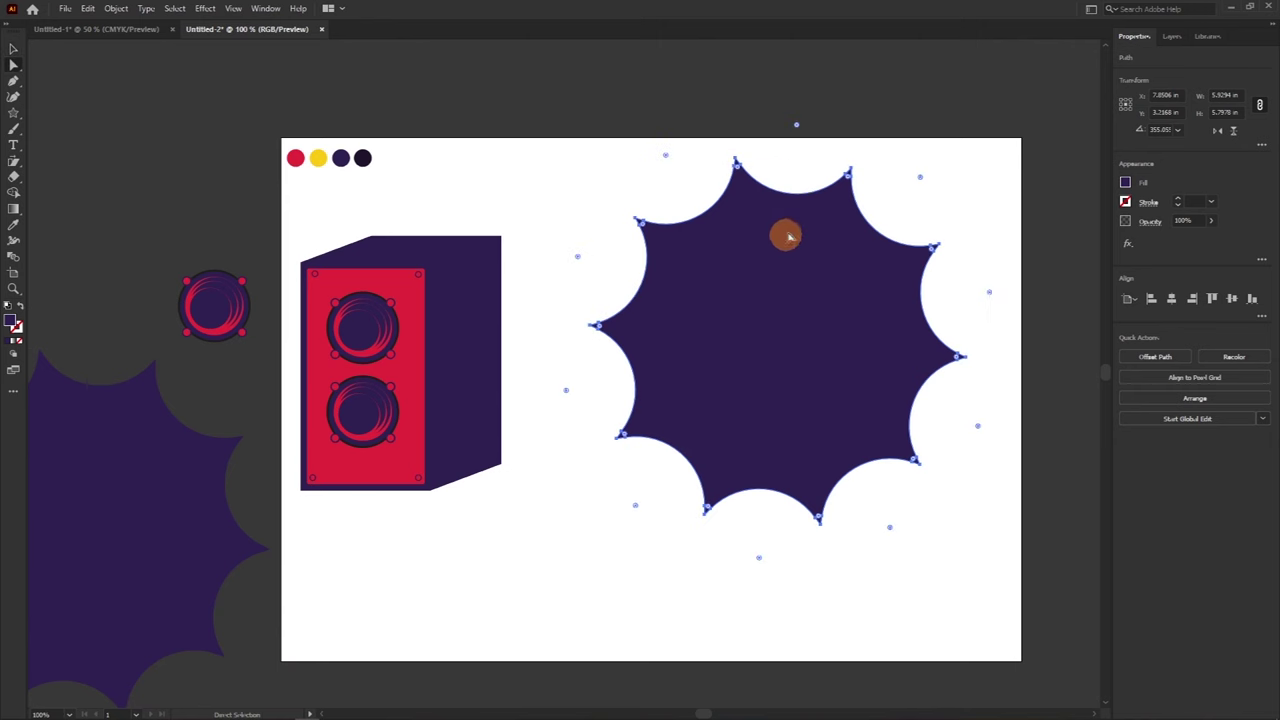
pyautogui.moveTo(878, 185); pyautogui.dragTo(878, 184)
pyautogui.click(847, 176)
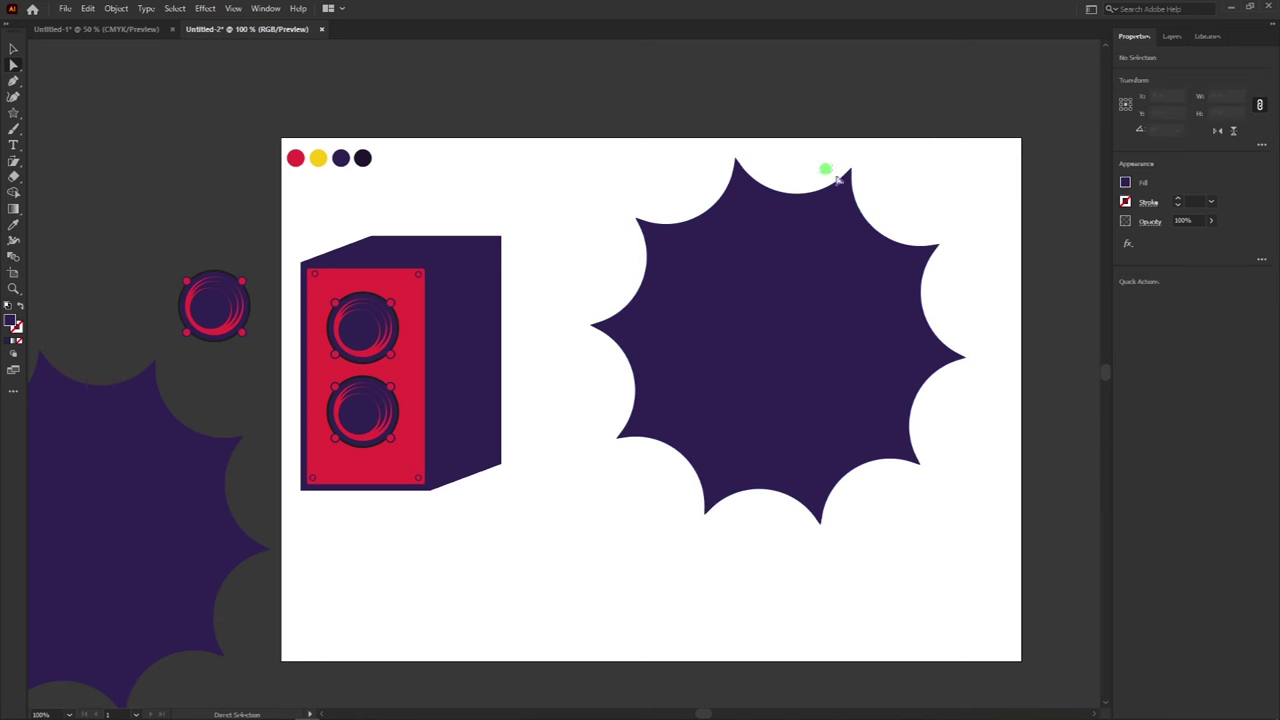
pyautogui.click(851, 174)
pyautogui.moveTo(850, 172)
pyautogui.mouseDown()
pyautogui.moveTo(851, 143)
pyautogui.moveTo(857, 158)
pyautogui.mouseUp()
pyautogui.click(618, 434)
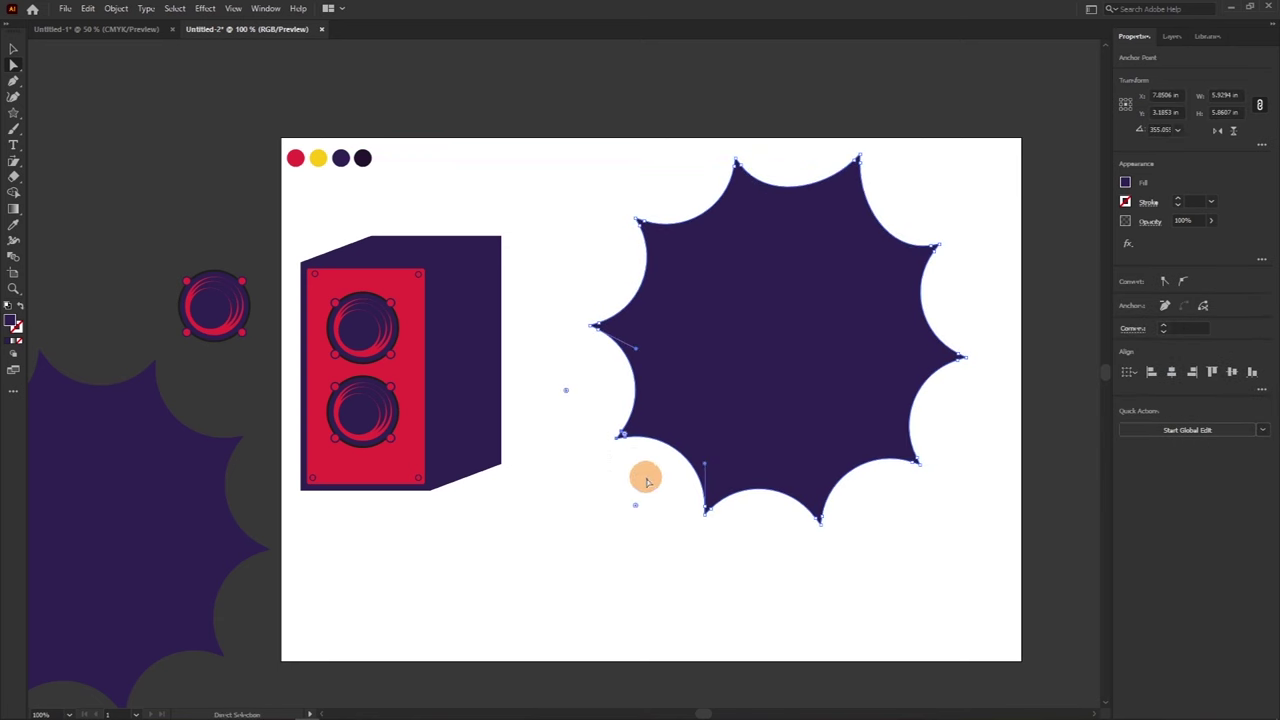
pyautogui.moveTo(618, 440); pyautogui.dragTo(602, 440)
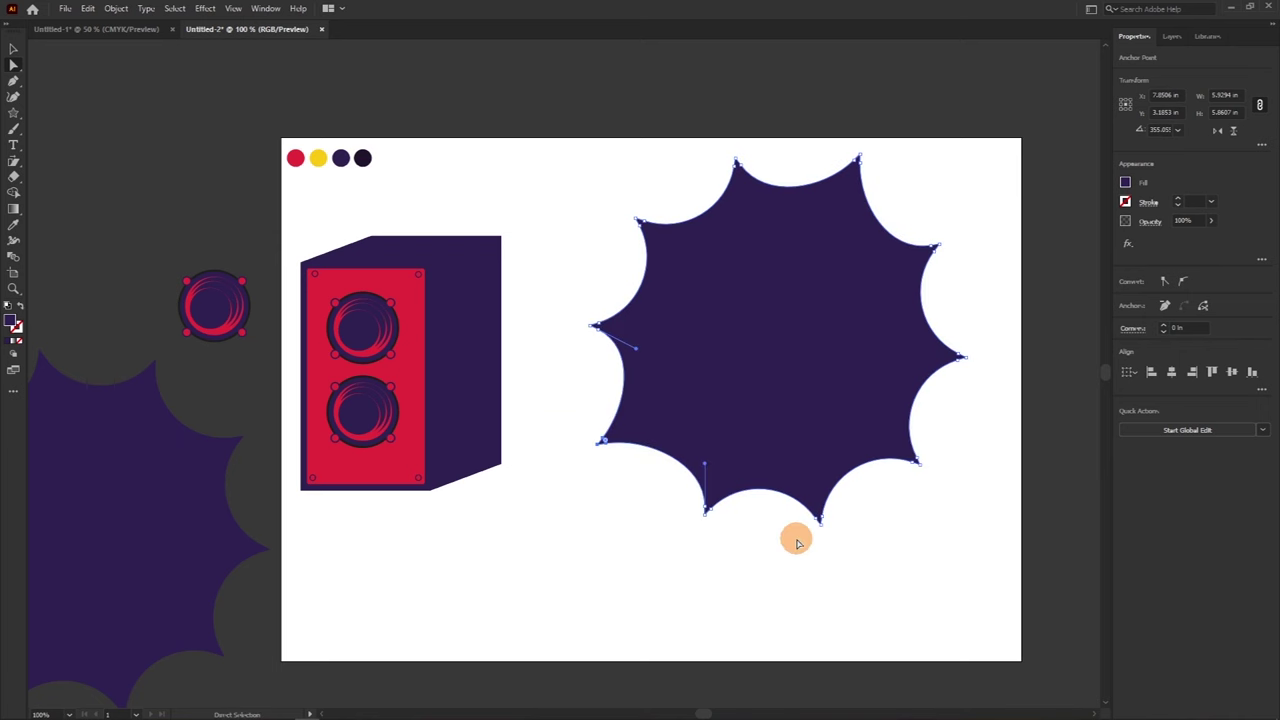
# Pull the right one of the burst's two bottom tips slightly downward
pyautogui.click(820, 520)
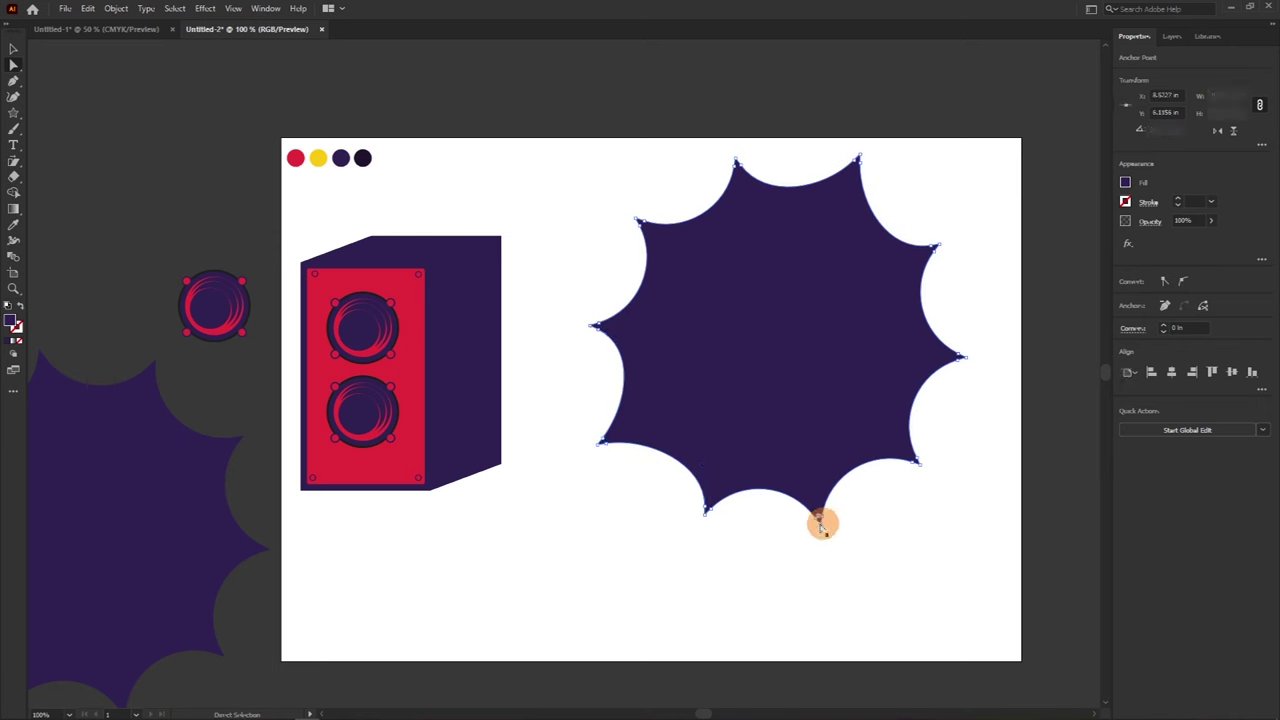
pyautogui.moveTo(808, 511); pyautogui.dragTo(828, 540)
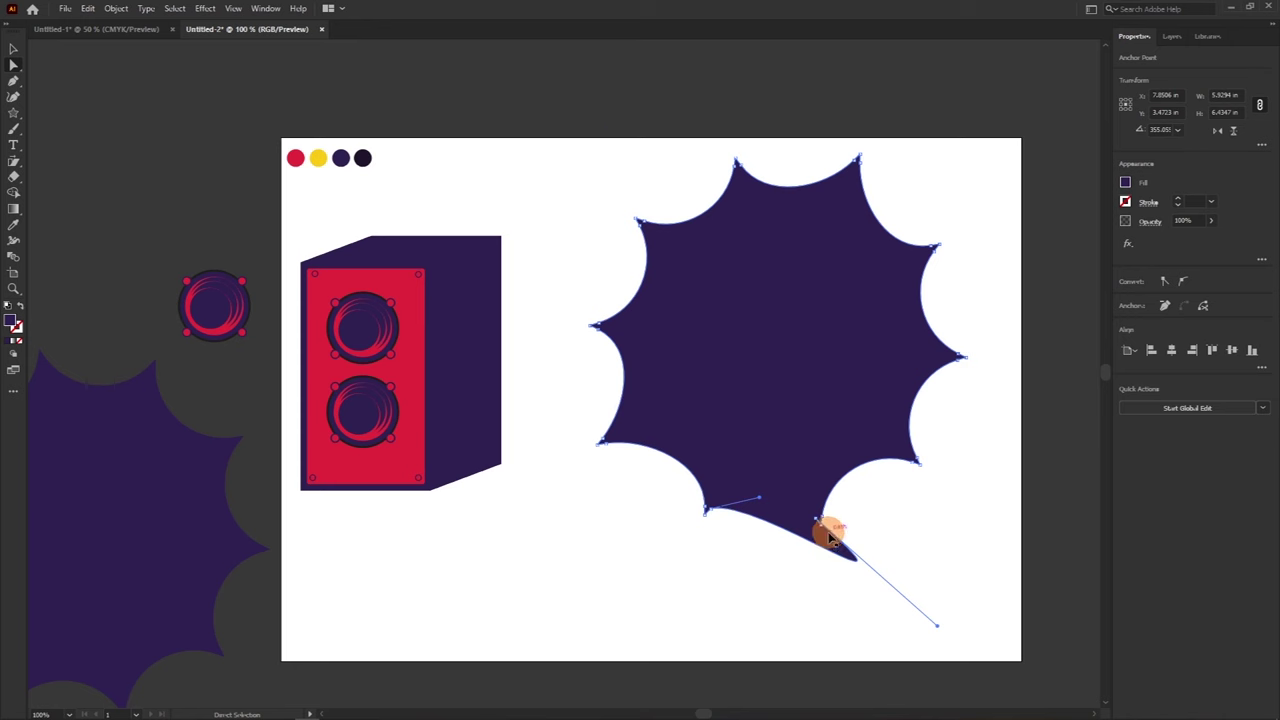
pyautogui.hotkey('ctrl', 'z')
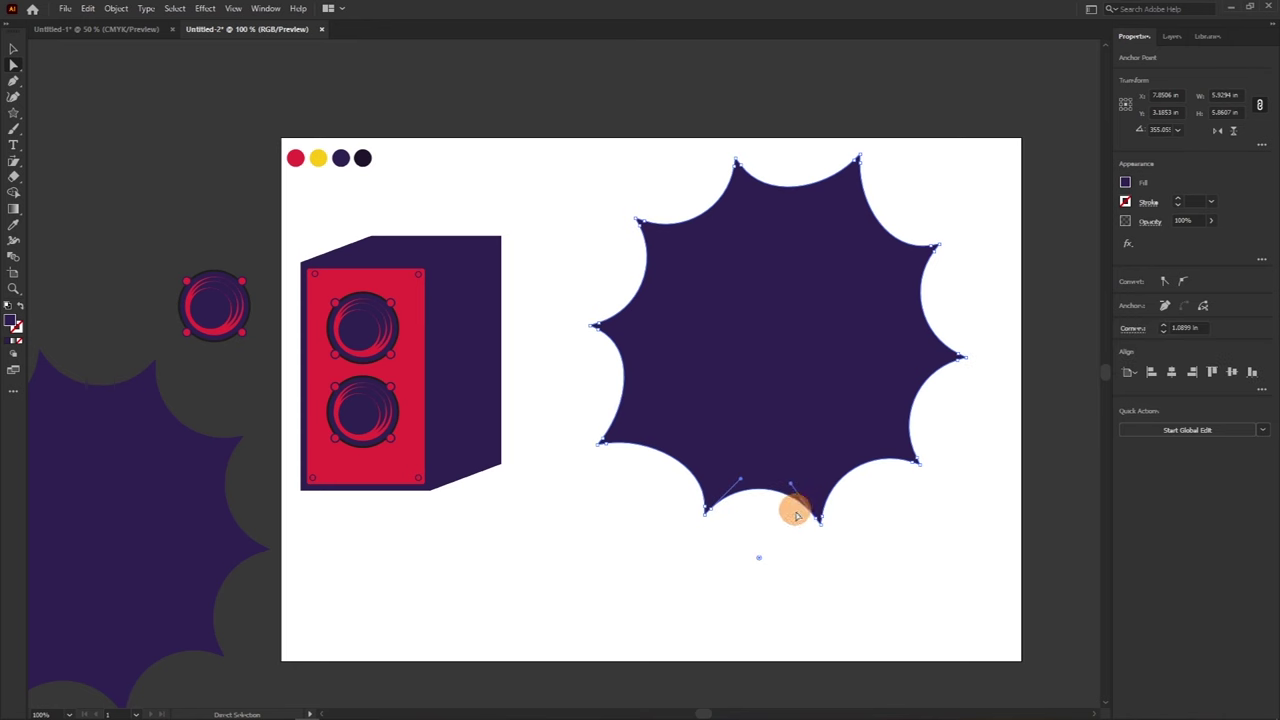
pyautogui.moveTo(858, 553); pyautogui.dragTo(819, 540)
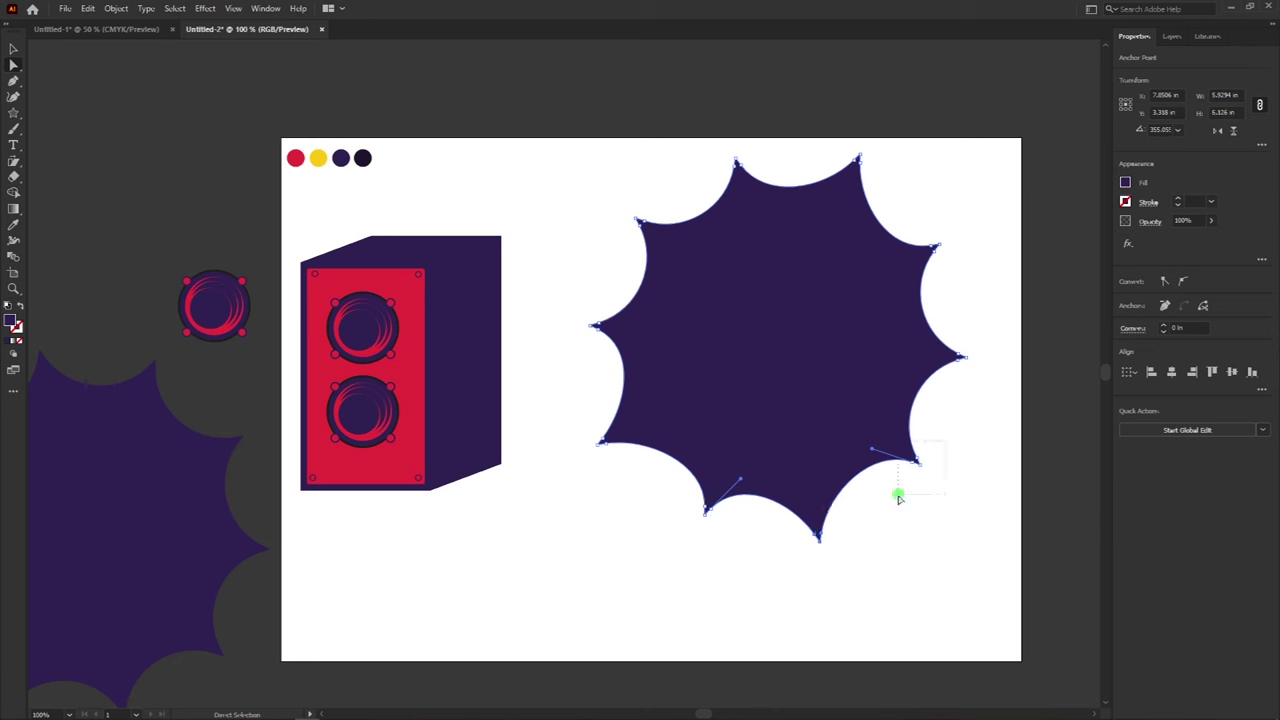
# Pull the burst's lower-right and upper-left tips slightly outward
pyautogui.moveTo(899, 497); pyautogui.dragTo(929, 474)
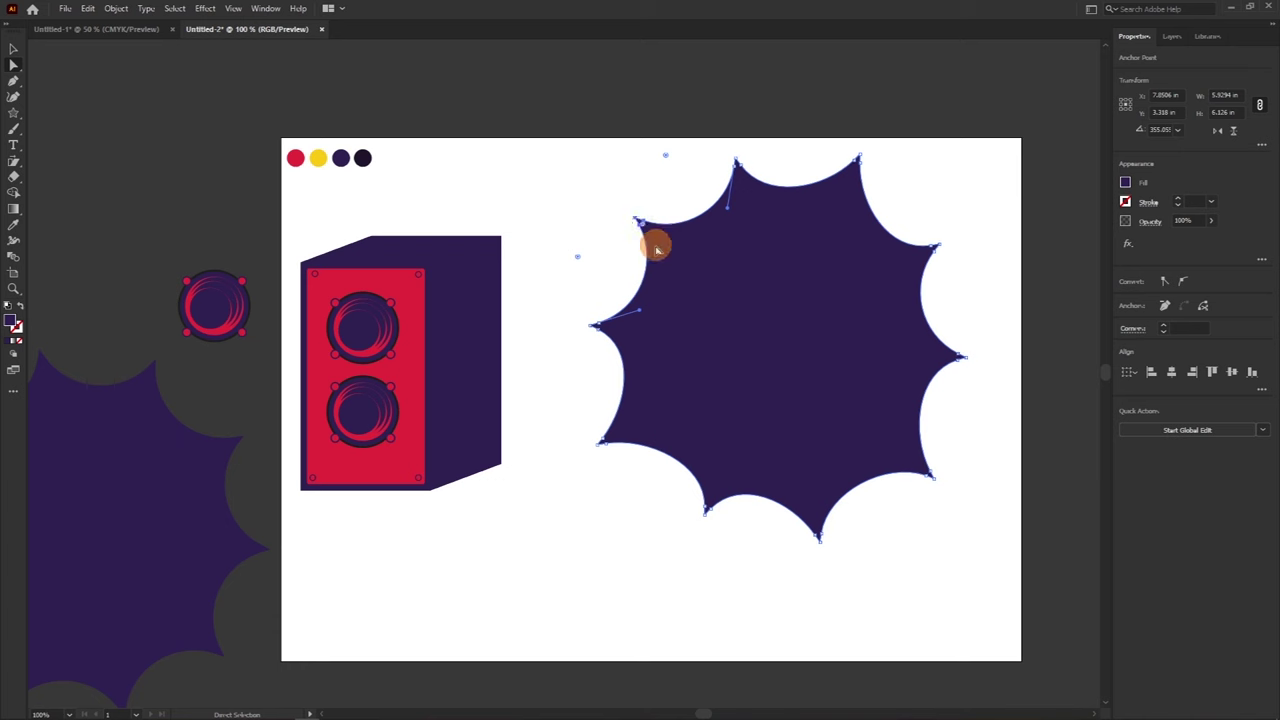
pyautogui.moveTo(636, 220)
pyautogui.mouseDown()
pyautogui.moveTo(589, 194)
pyautogui.moveTo(643, 226)
pyautogui.moveTo(624, 212)
pyautogui.mouseUp()
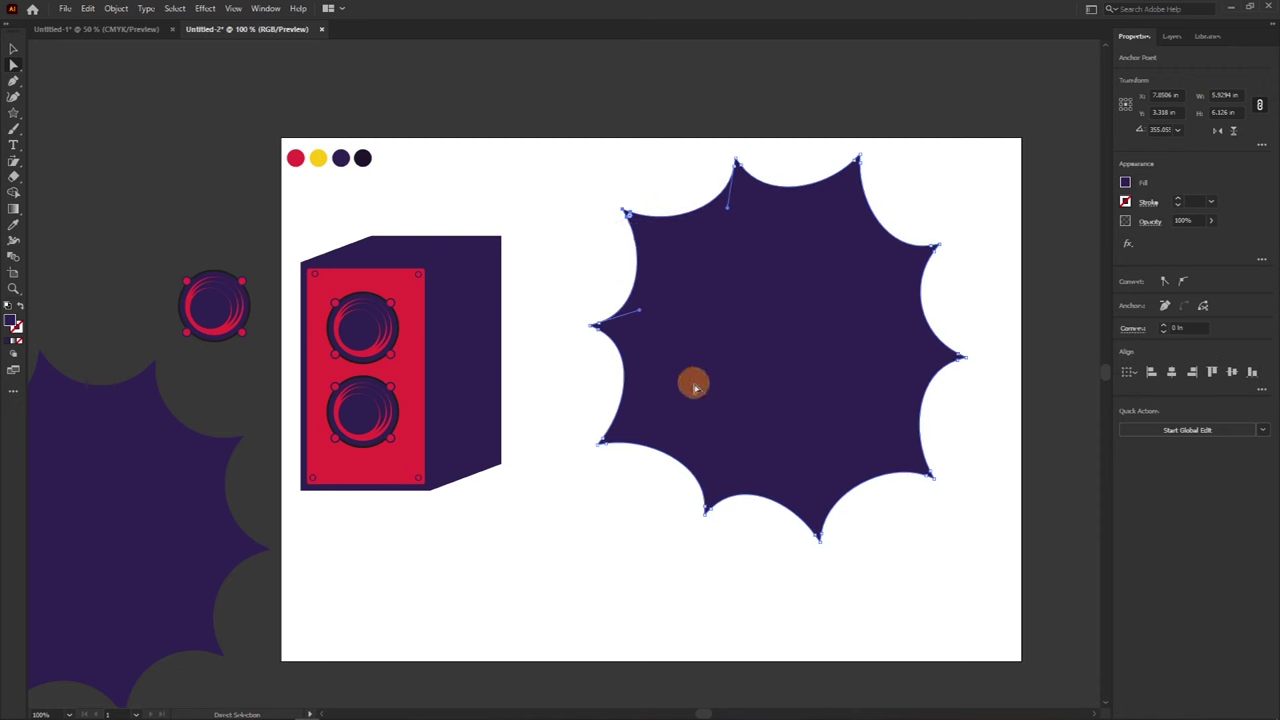
pyautogui.press('v')
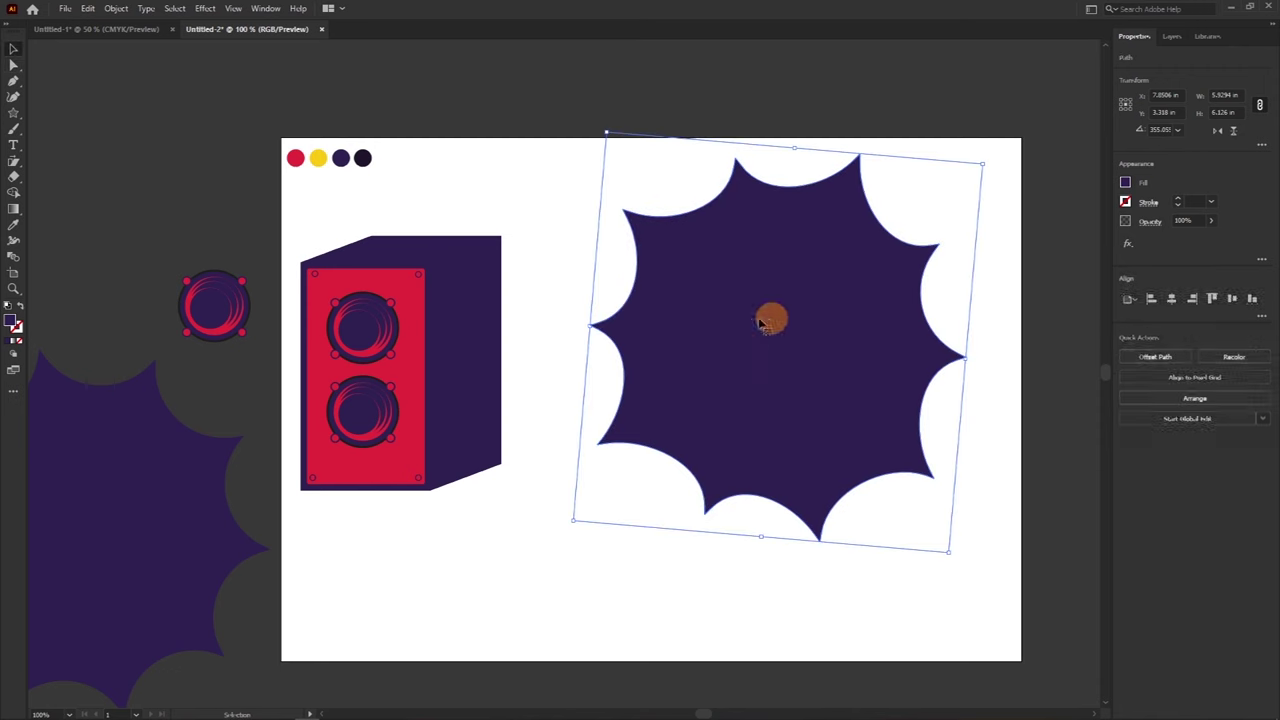
# Fill the burst with the yellow palette colour and move it up over the artboard's upper edge
pyautogui.press('i')
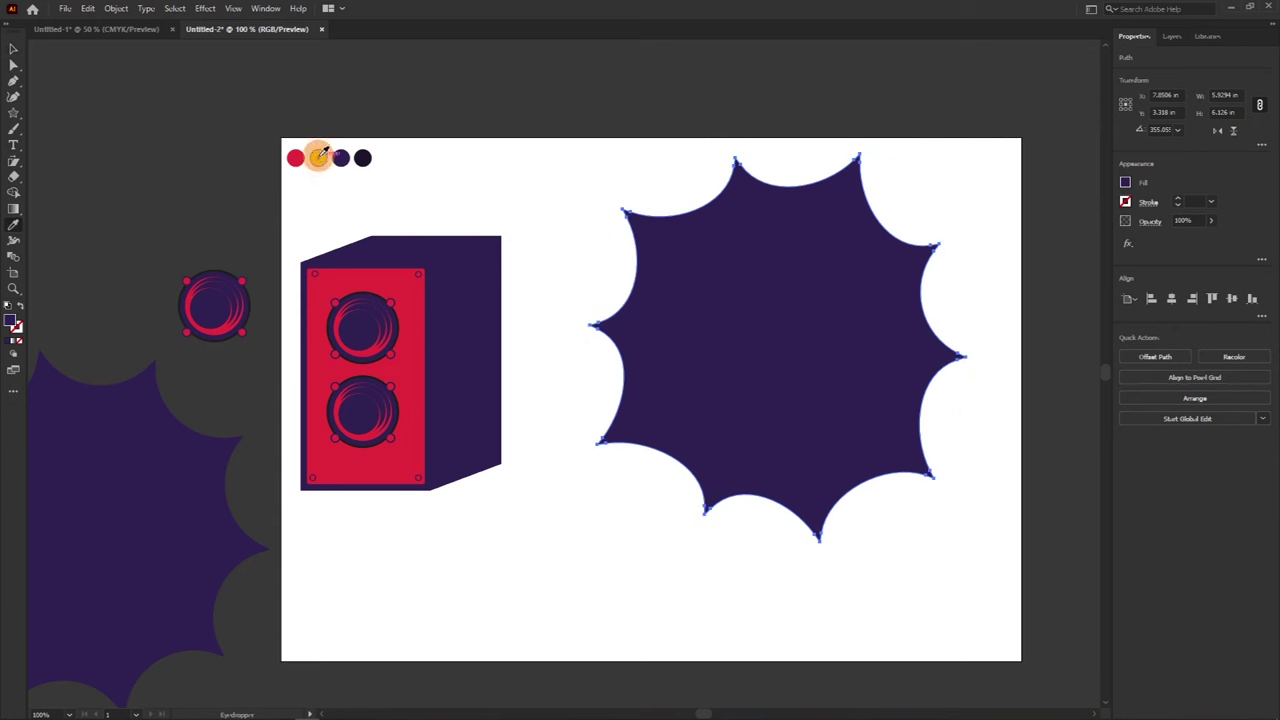
pyautogui.click(320, 155)
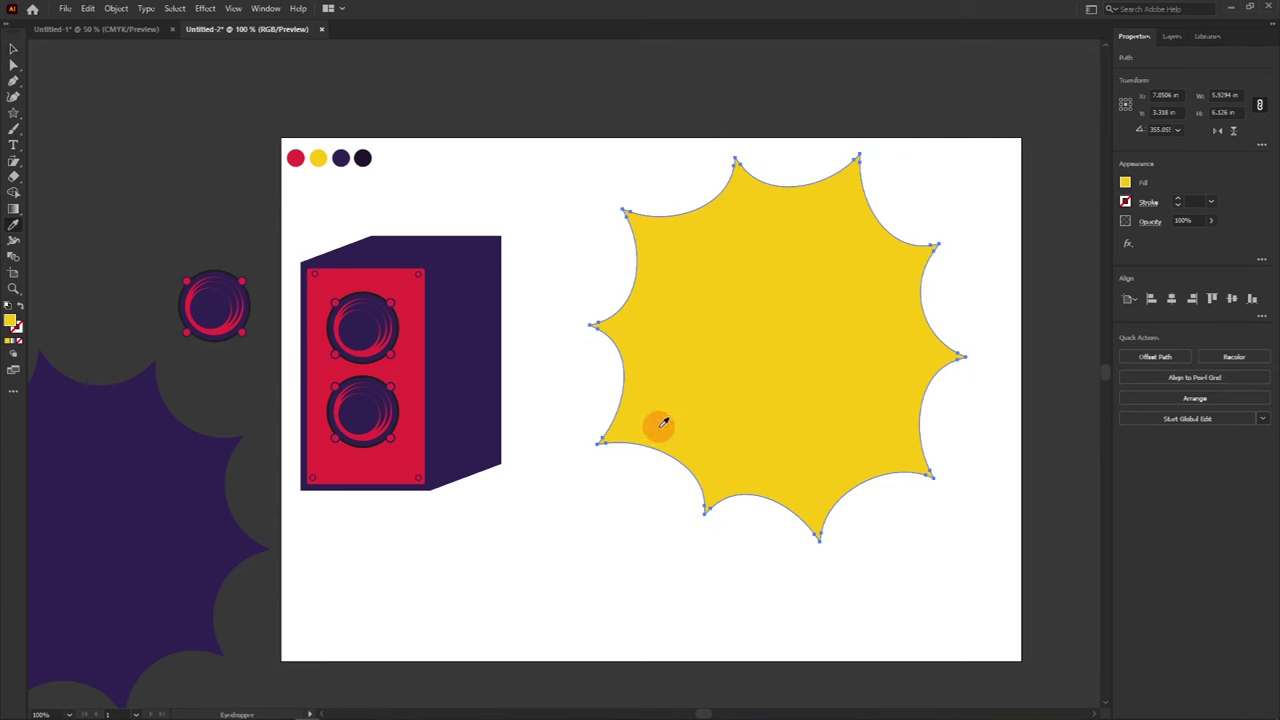
pyautogui.press('v')
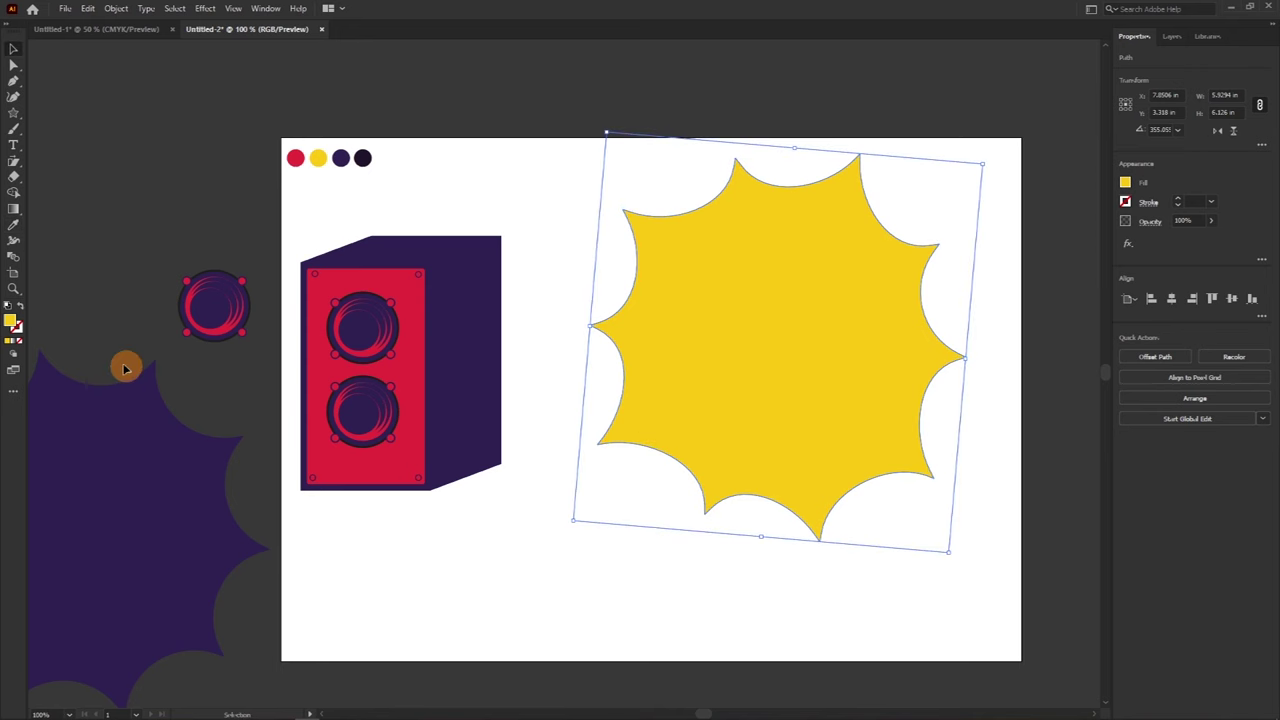
pyautogui.moveTo(748, 352); pyautogui.dragTo(790, 150)
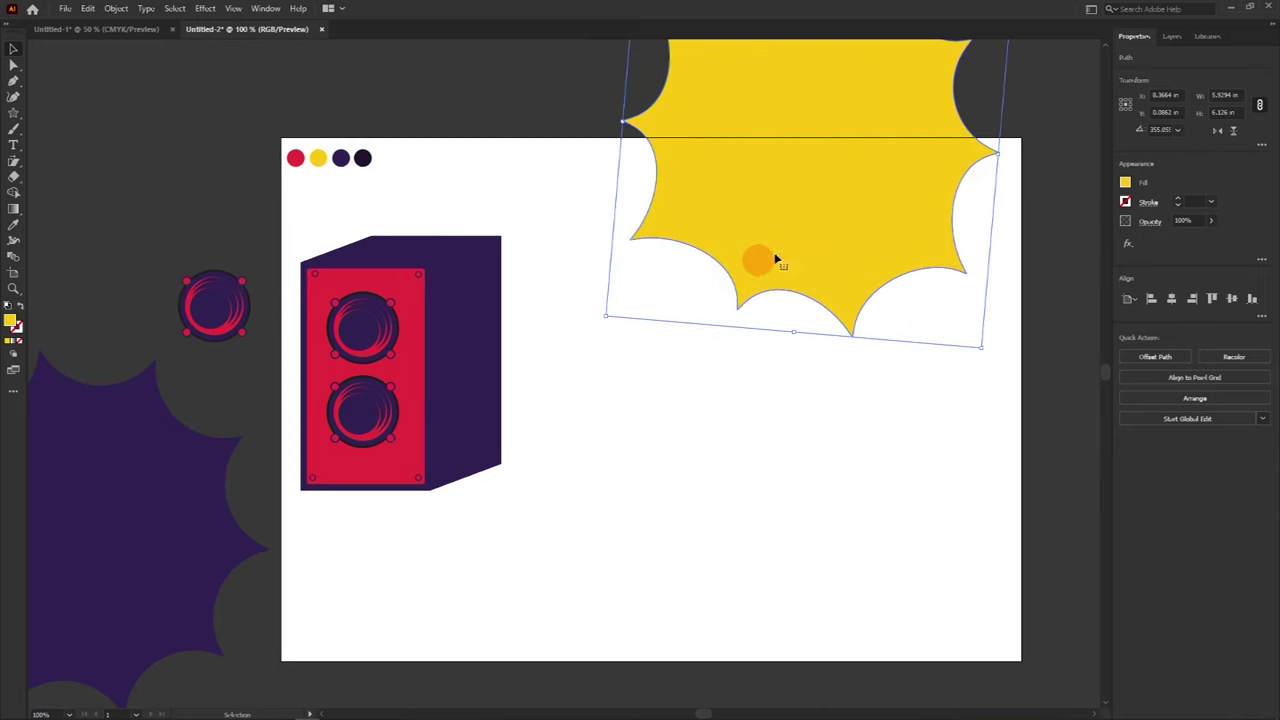
pyautogui.click(463, 330)
pyautogui.click(742, 392)
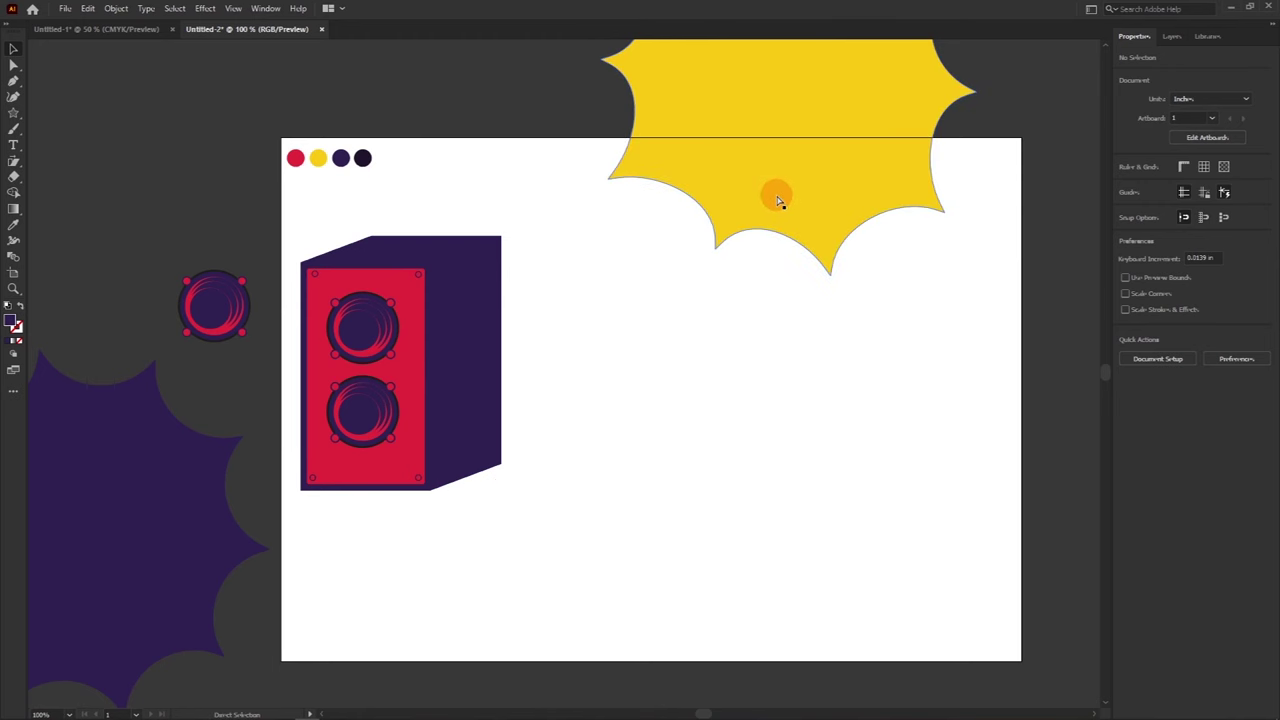
# Create a new portrait RGB document, 8.2677 in wide and 11.6929 in high, with one artboard
pyautogui.hotkey('ctrl', 'n')
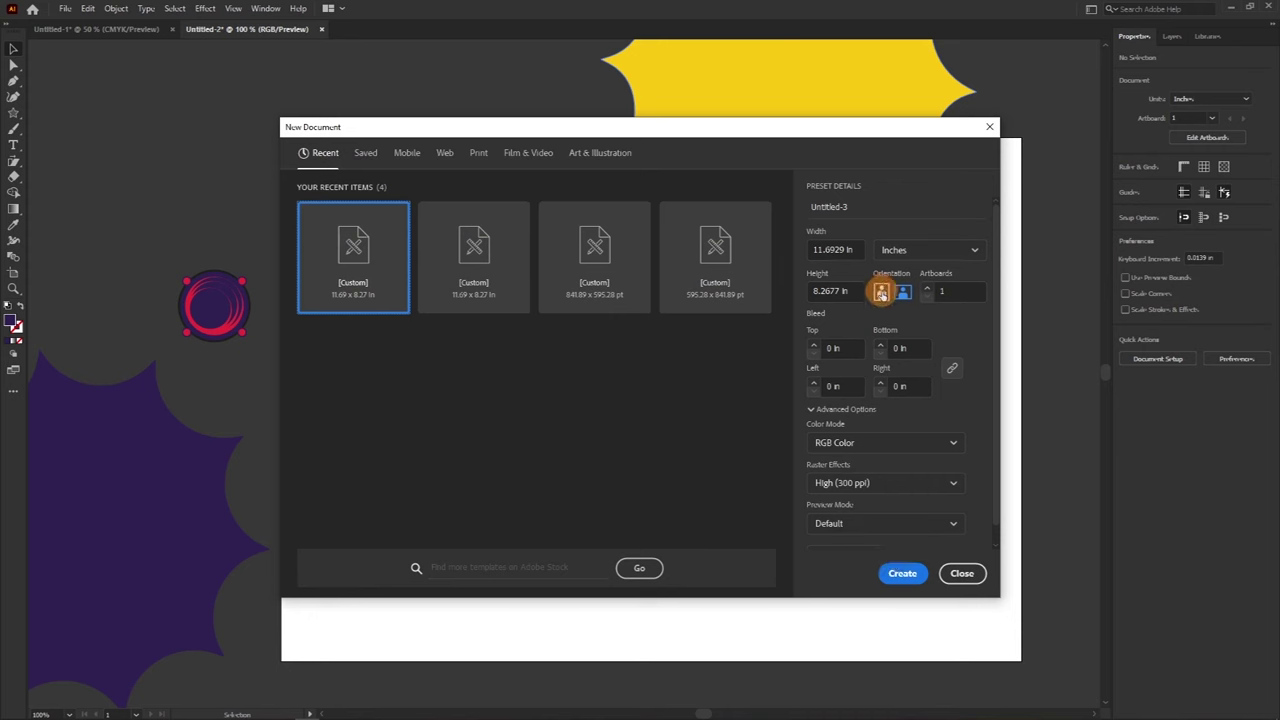
pyautogui.click(881, 292)
pyautogui.click(903, 574)
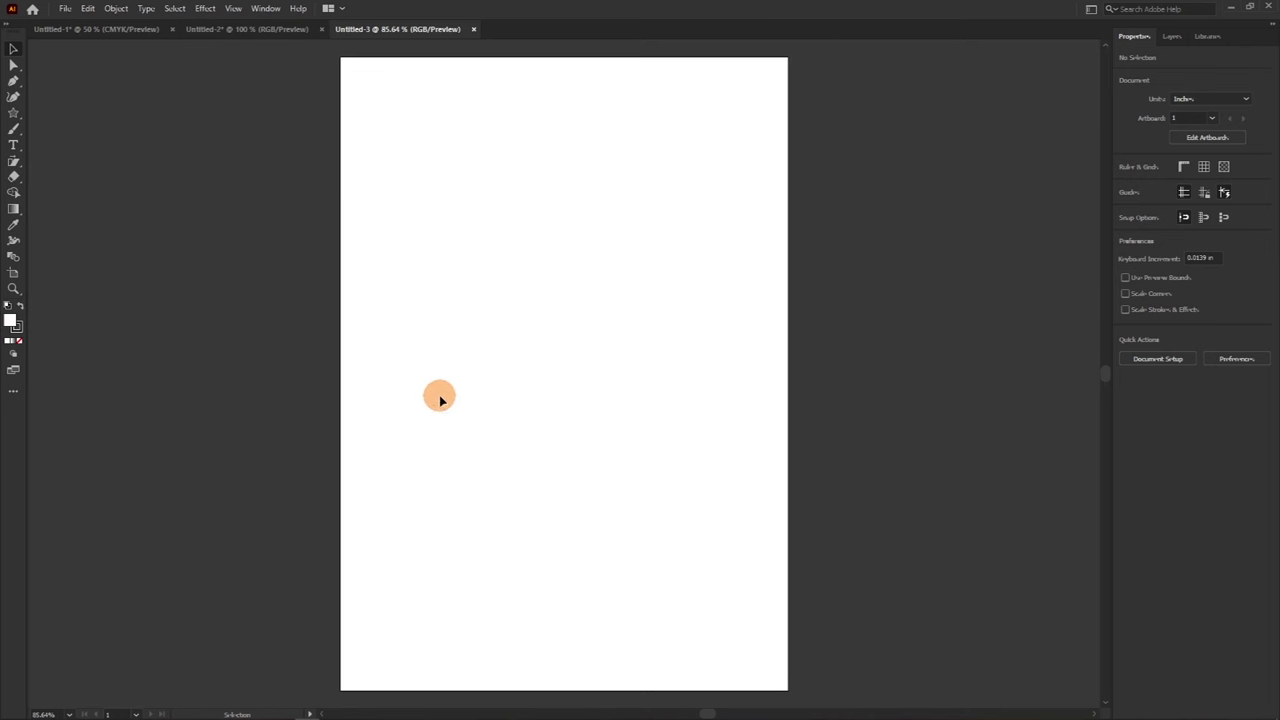
# Add the word "Vintage" in large black script lettering on the page's upper half, below the four palette dots
pyautogui.press('t')
pyautogui.click(449, 229)
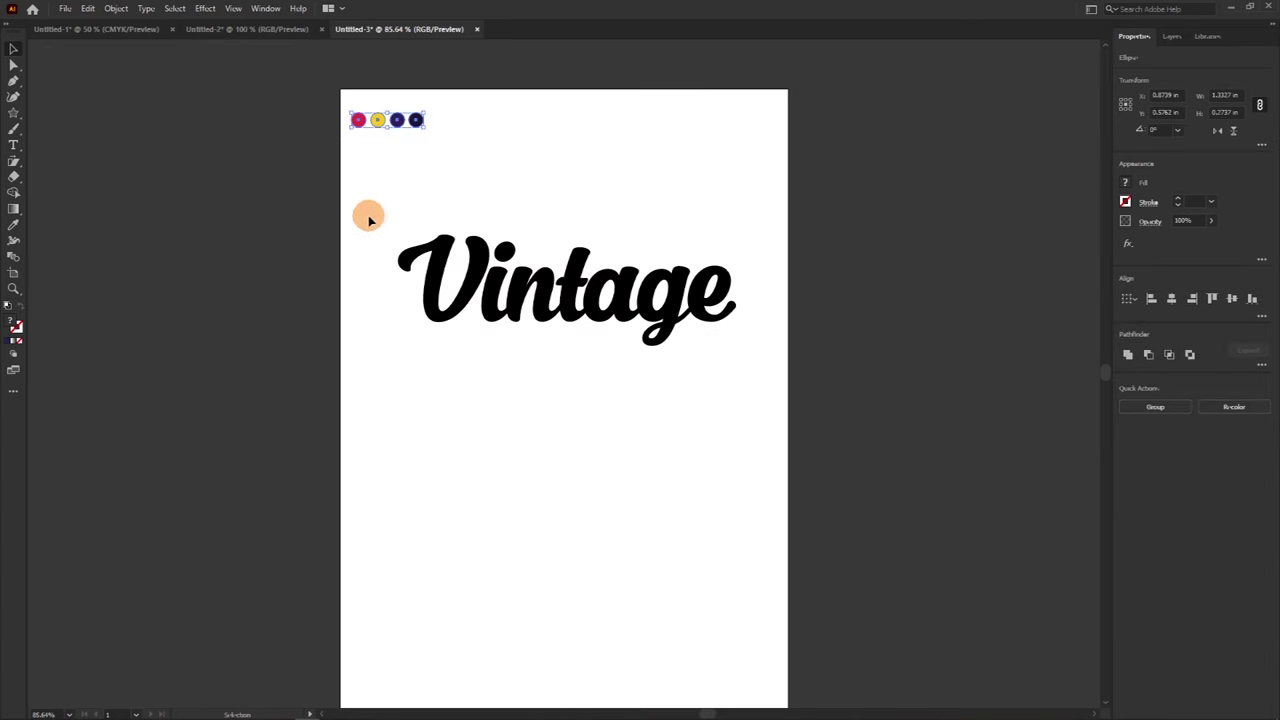
pyautogui.moveTo(717, 405); pyautogui.dragTo(737, 380)
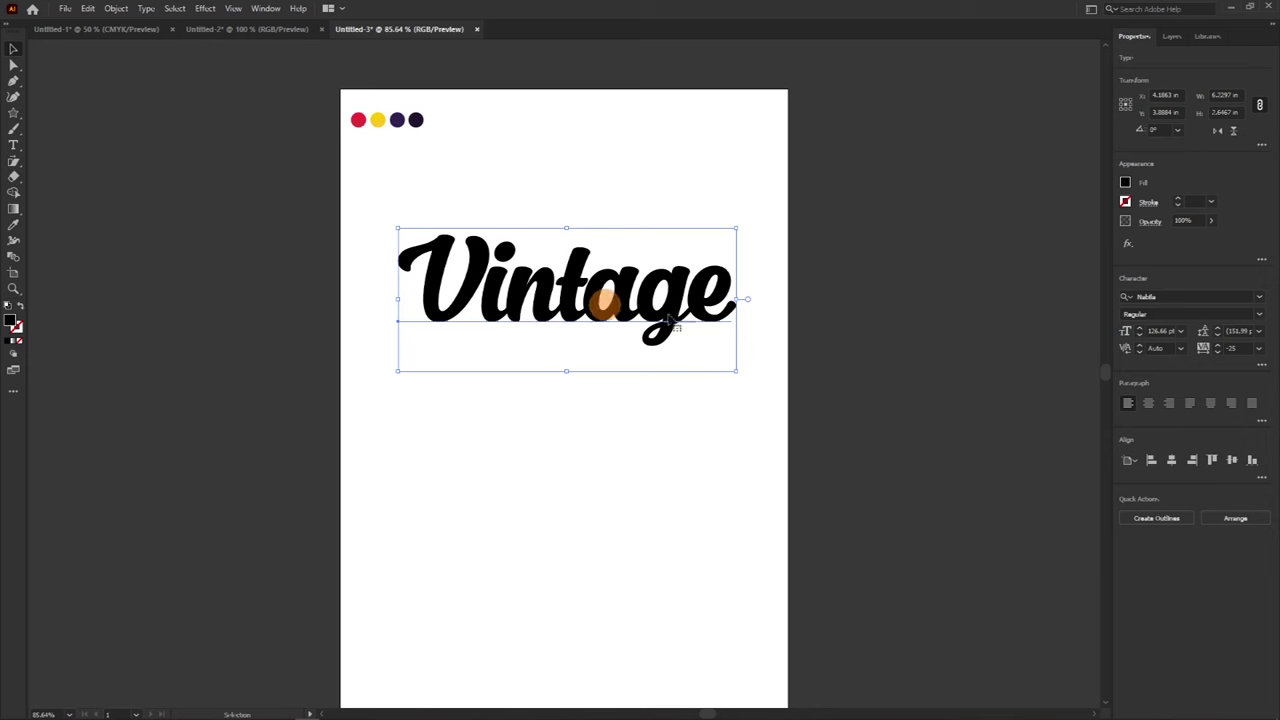
pyautogui.moveTo(621, 314); pyautogui.dragTo(607, 308)
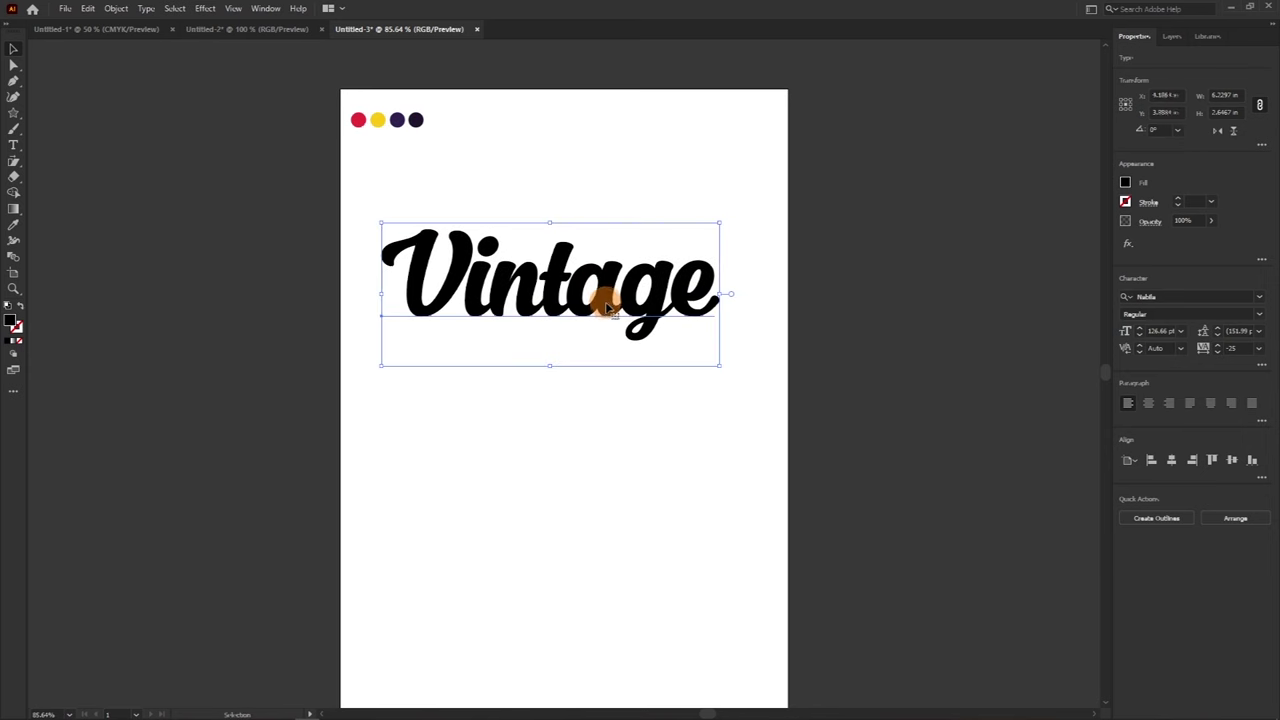
# Convert the "Vintage" text to outlines and unite its overlapping letters
pyautogui.rightClick(610, 298)
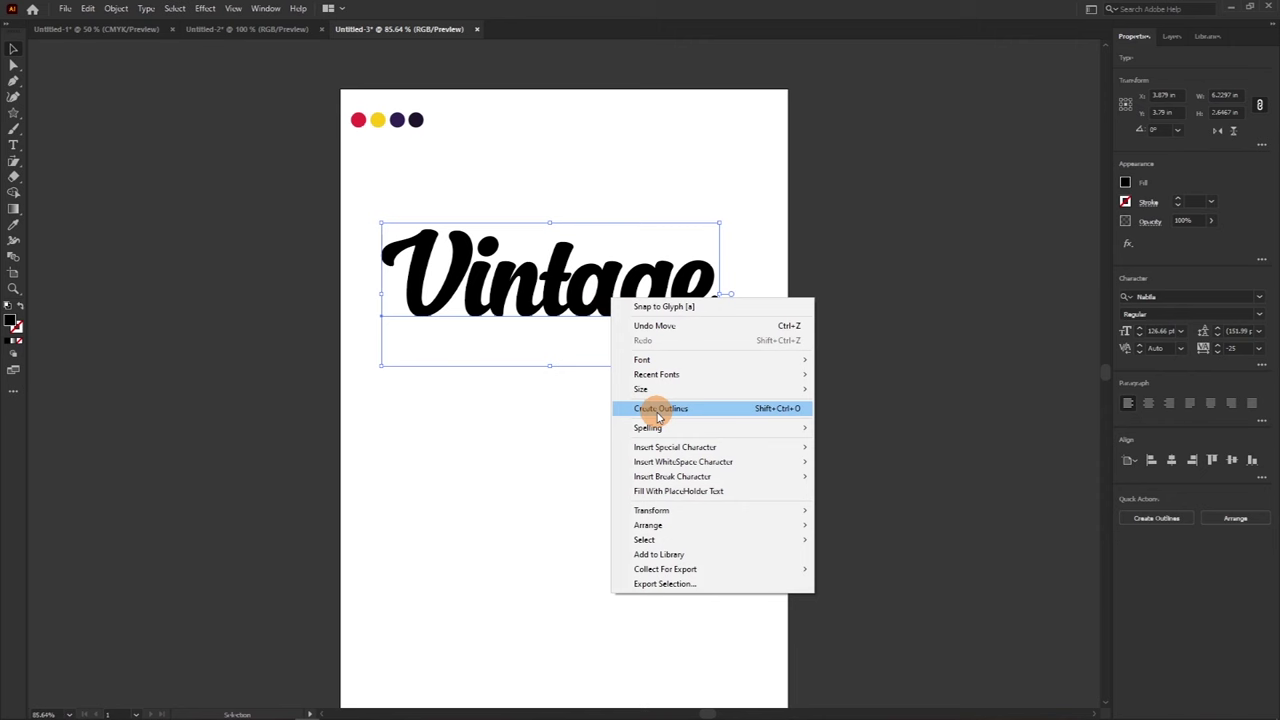
pyautogui.click(658, 410)
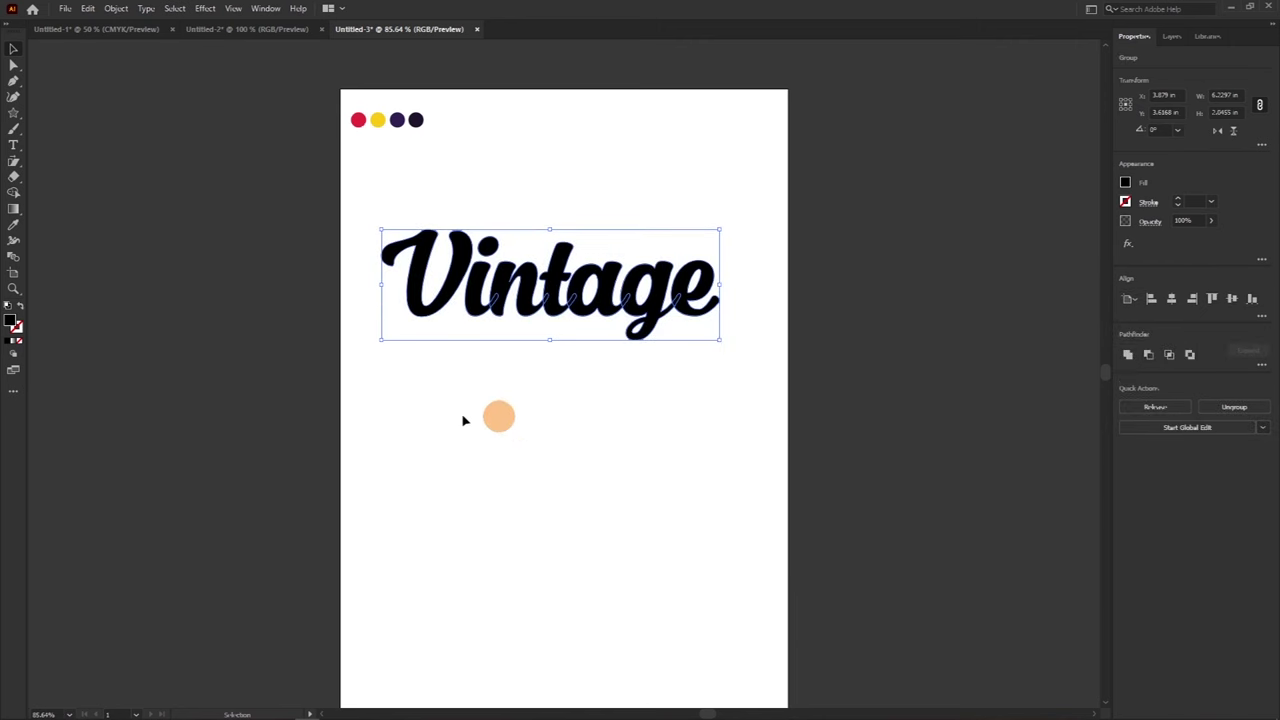
pyautogui.click(546, 420)
pyautogui.click(437, 307)
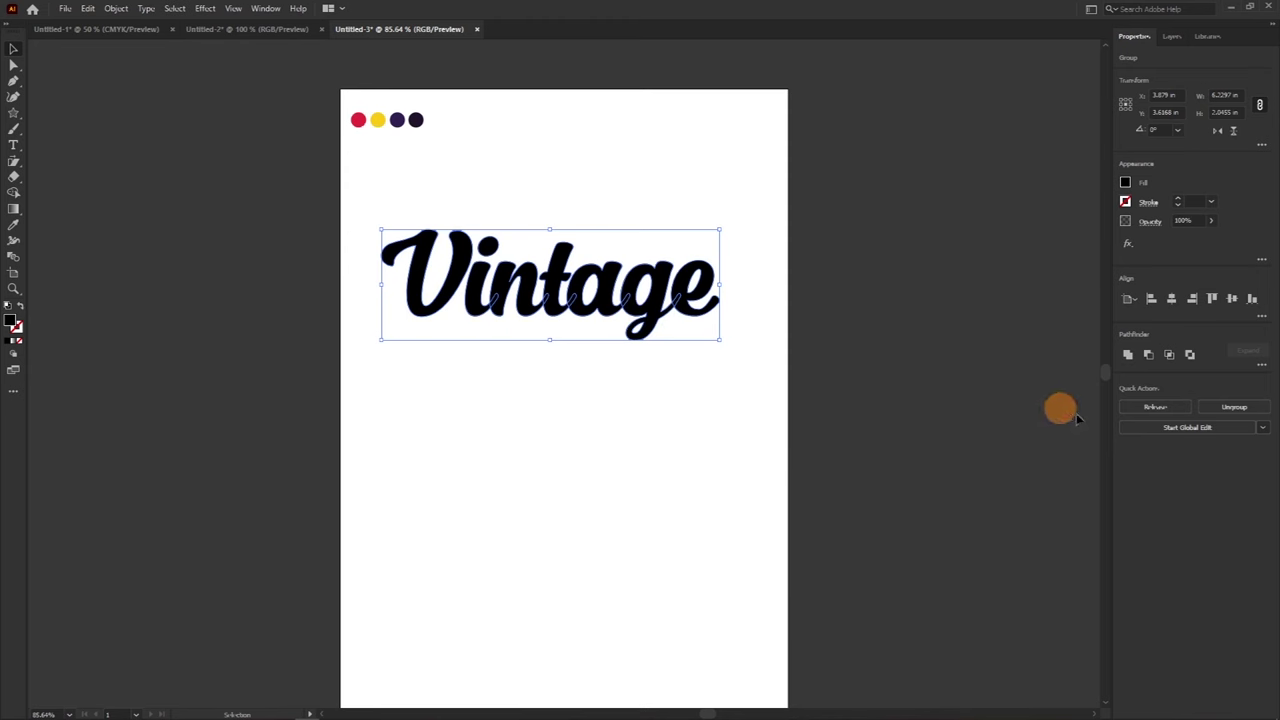
pyautogui.click(1129, 355)
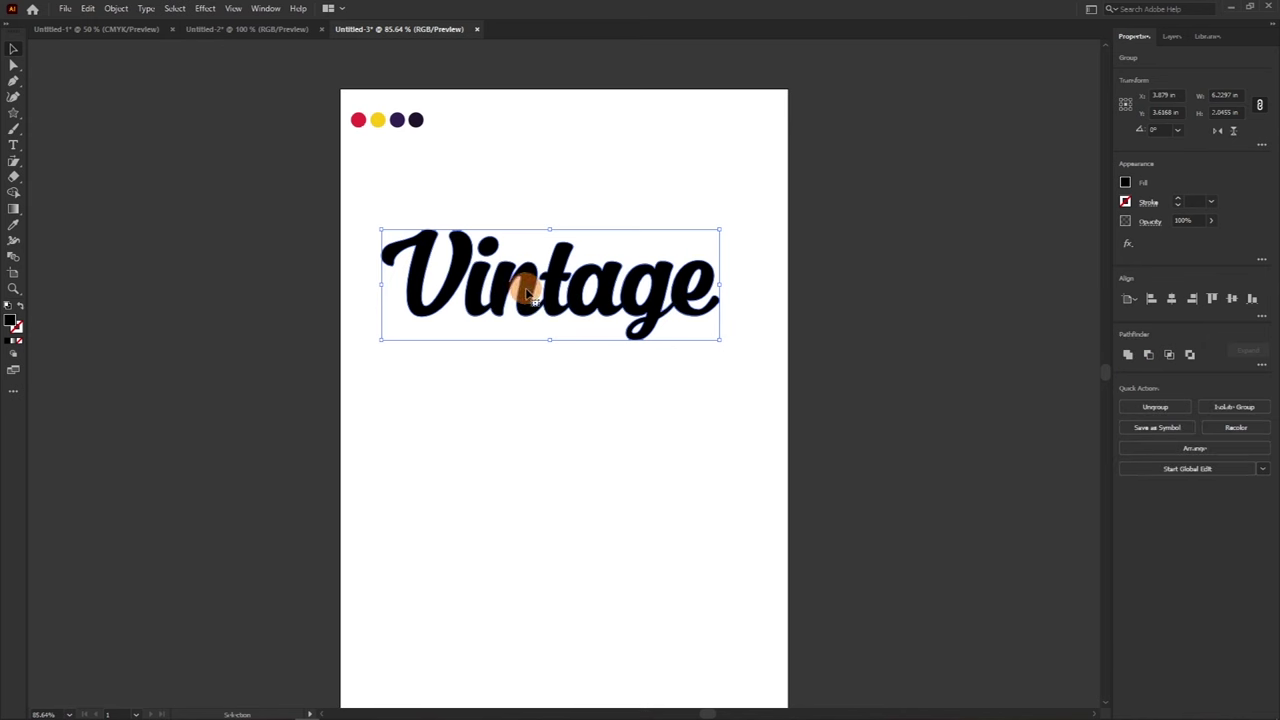
# Offset the "Vintage" lettering's path by 0.03 in with miter joins
pyautogui.click(118, 10)
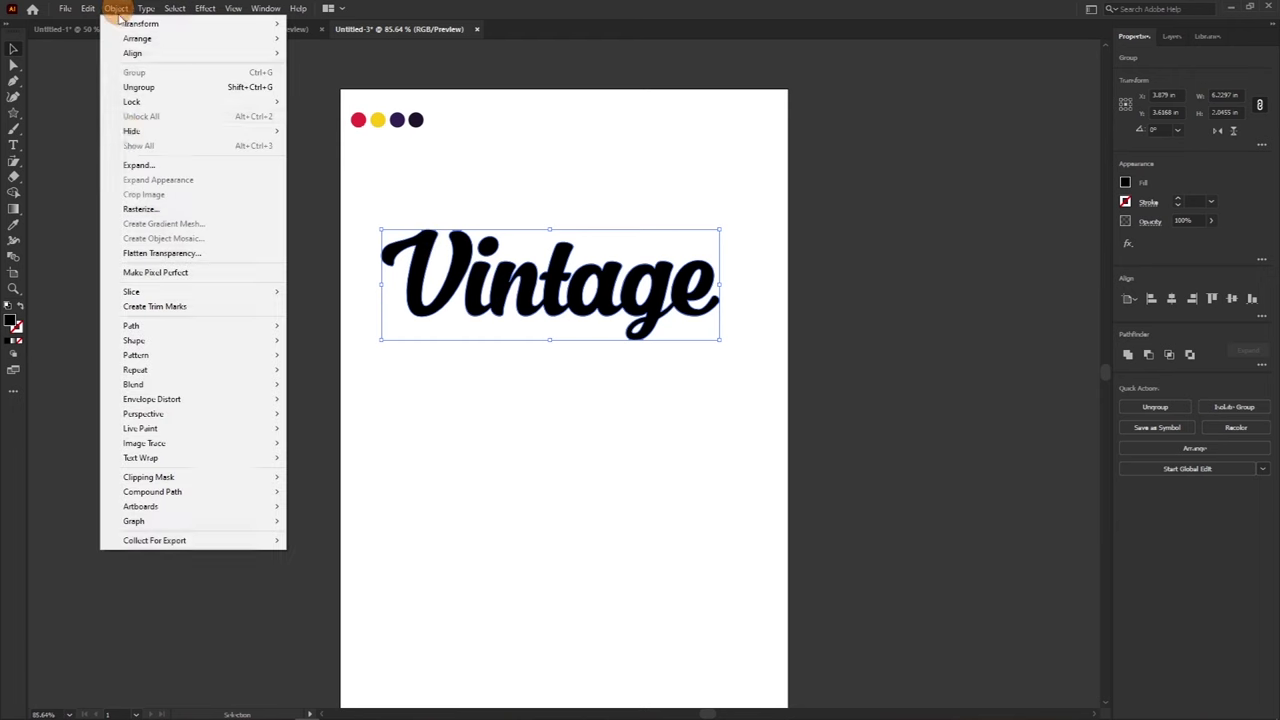
pyautogui.moveTo(145, 333)
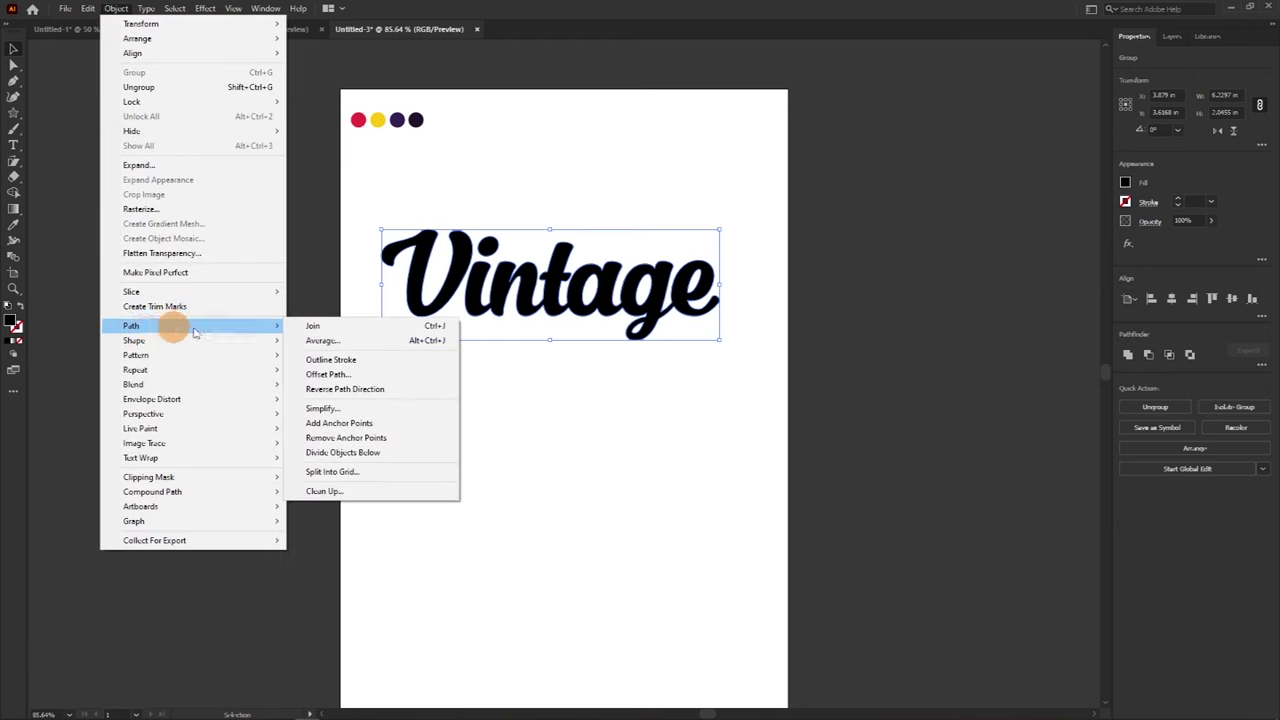
pyautogui.click(325, 376)
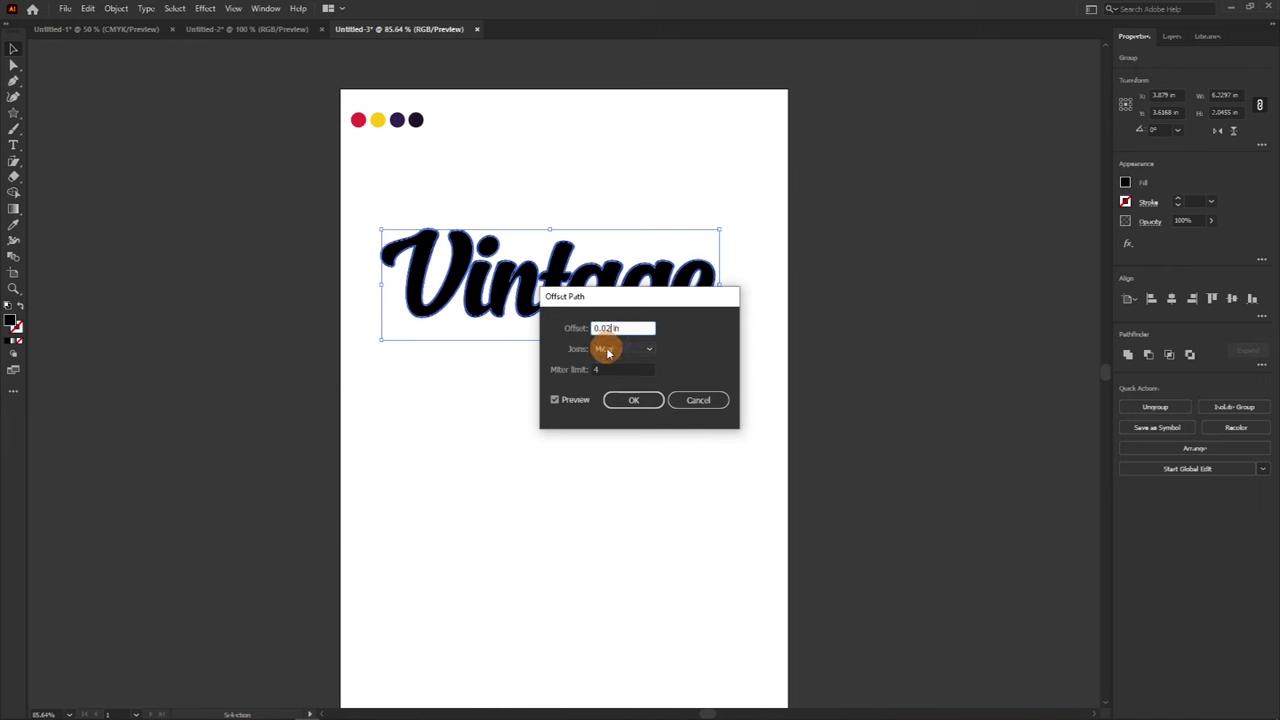
pyautogui.press('Up')
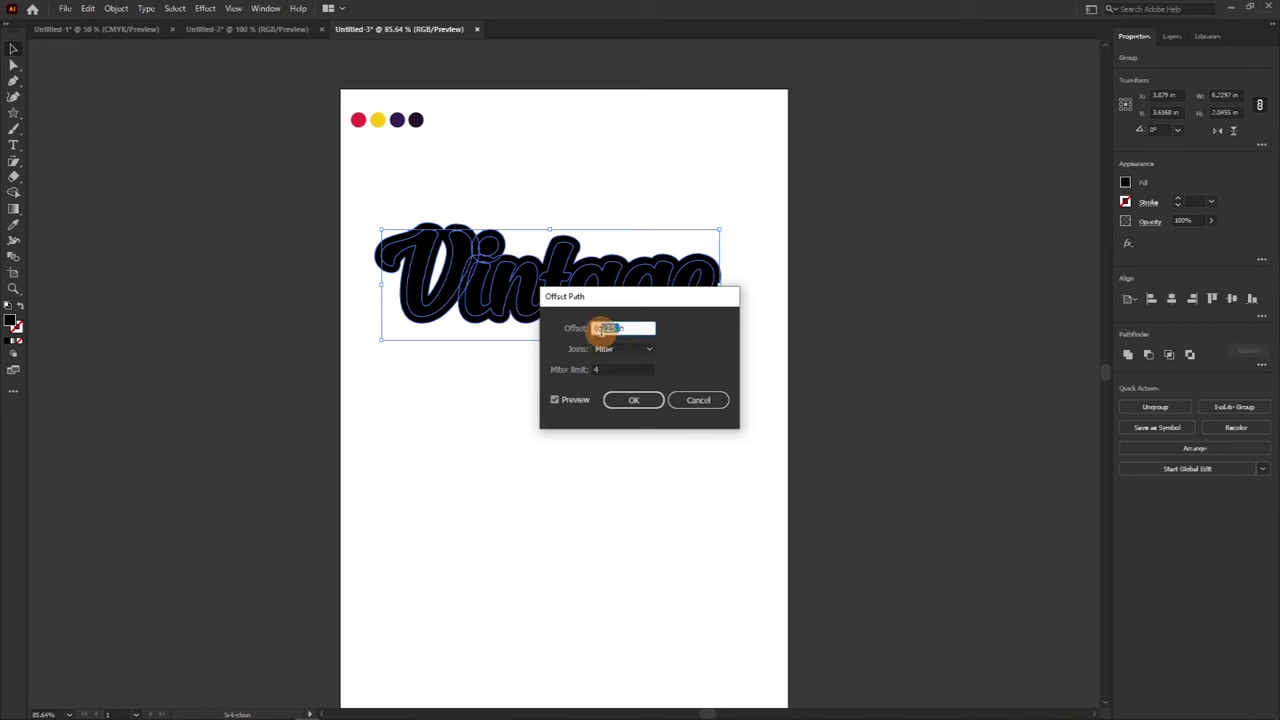
pyautogui.click(619, 398)
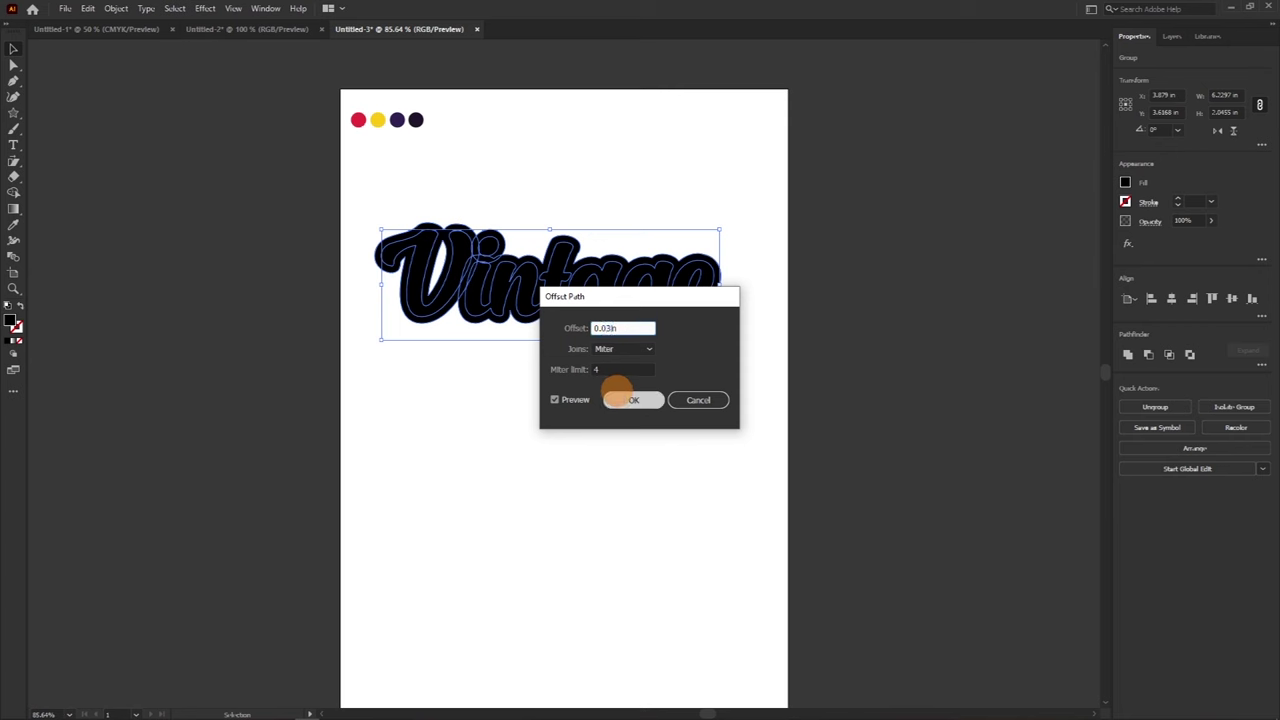
pyautogui.click(639, 400)
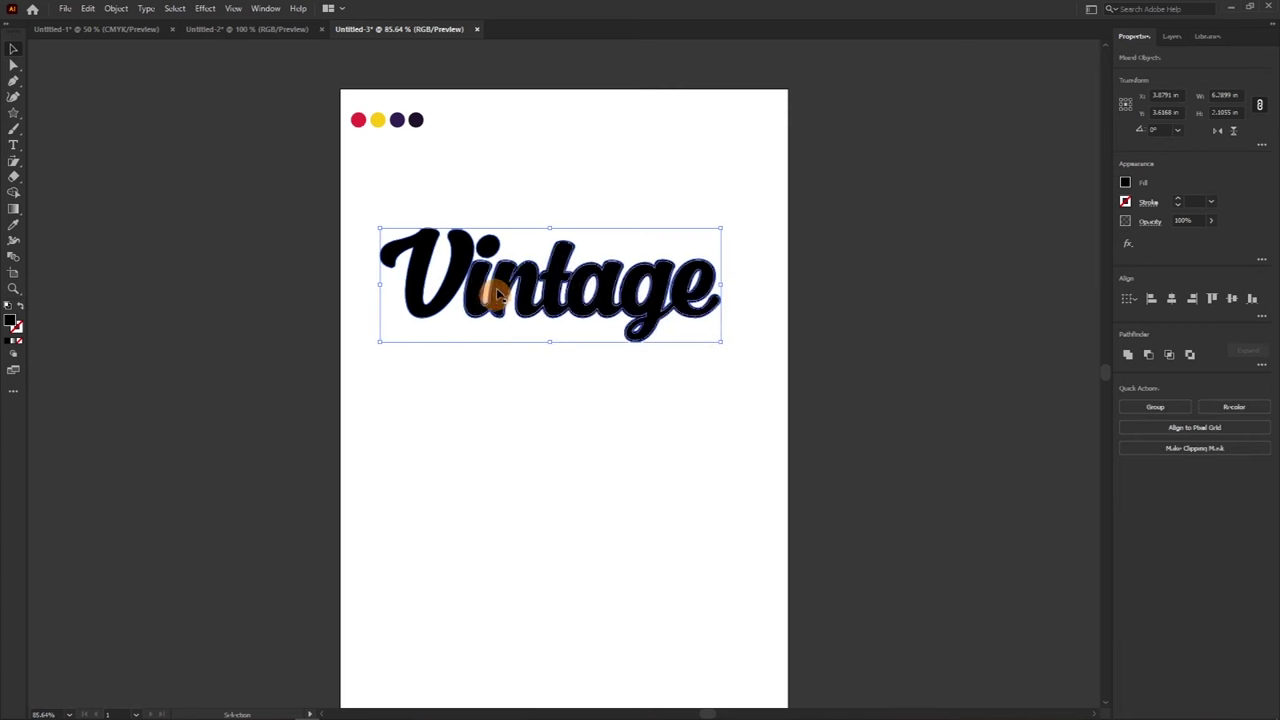
# Ungroup the "Vintage" letter shapes and their offset outline
pyautogui.hotkey('ctrl', 'g')
pyautogui.click(513, 405)
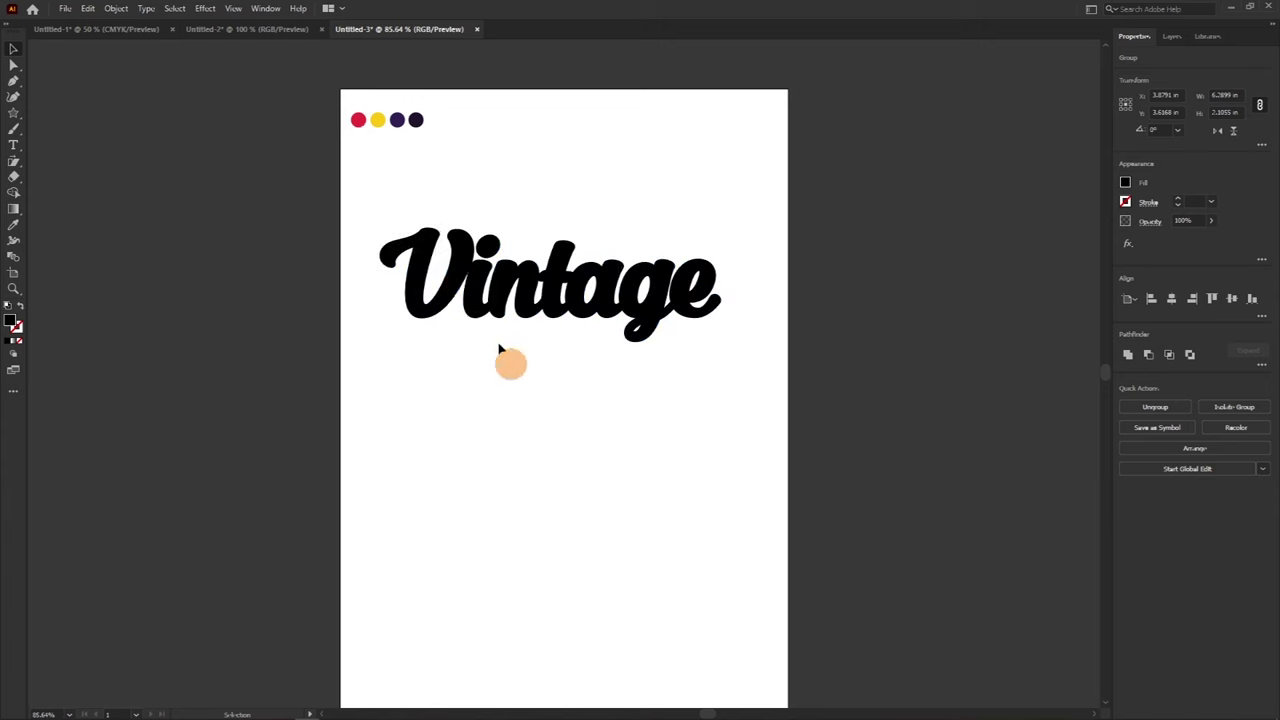
pyautogui.click(447, 277)
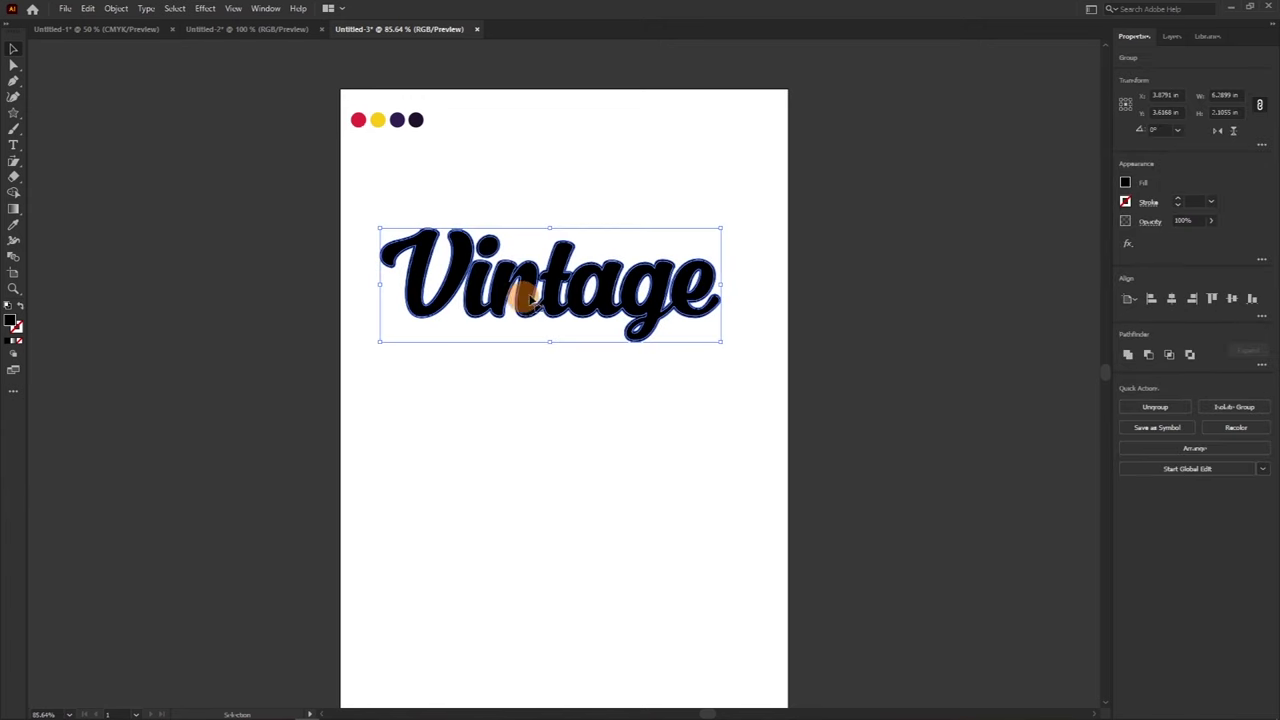
pyautogui.rightClick(555, 293)
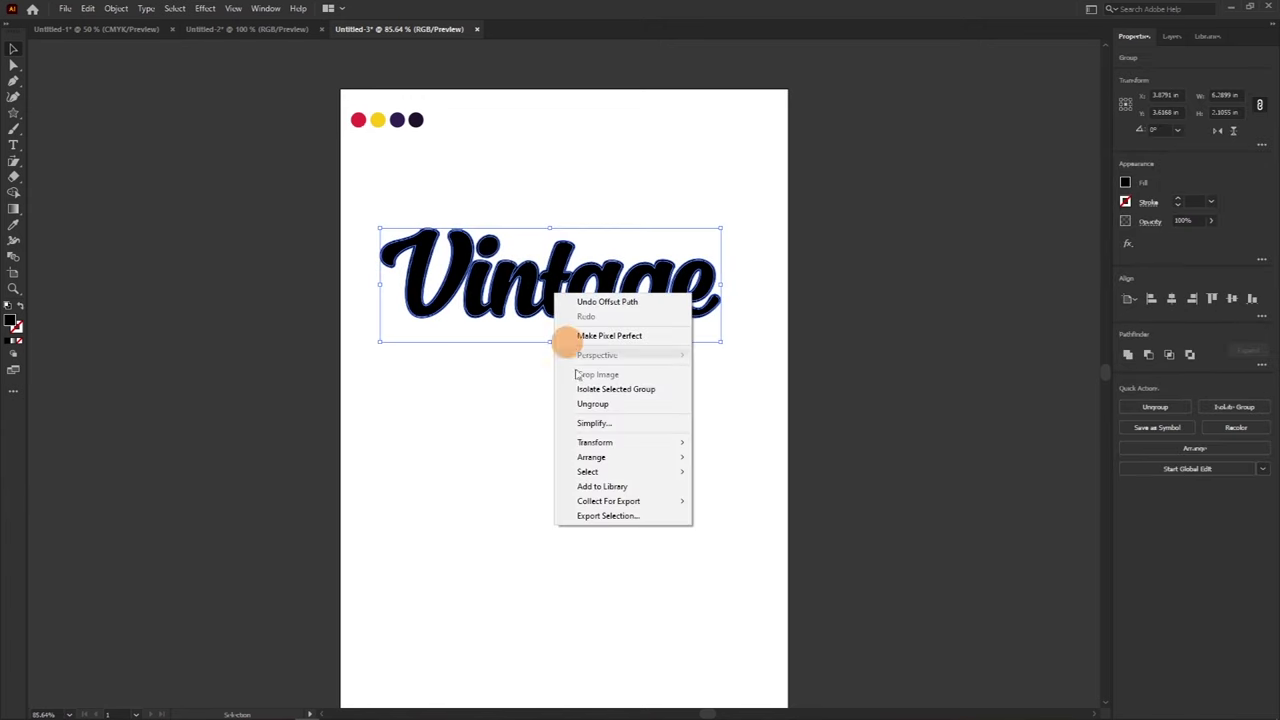
pyautogui.click(600, 408)
pyautogui.click(551, 449)
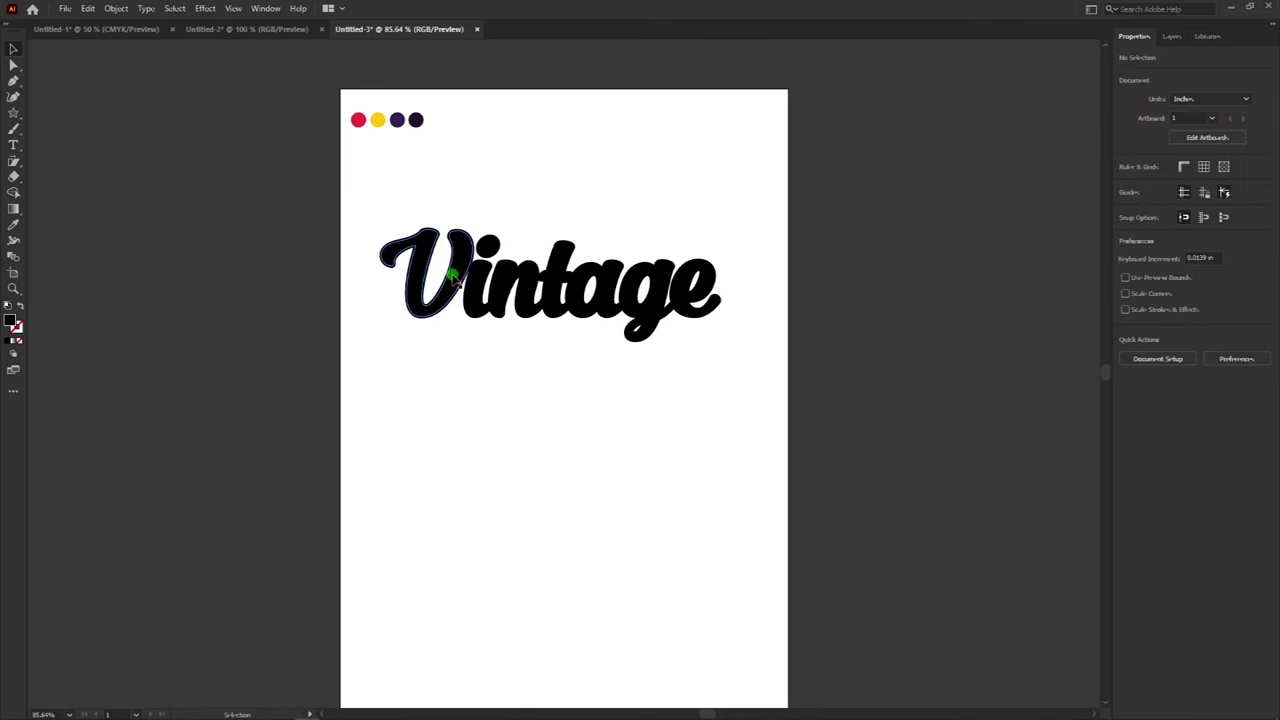
# Unite the inner "Vintage" letter shapes, including the i's dot, then try moving them off the offset outline and undo that move
pyautogui.click(447, 276)
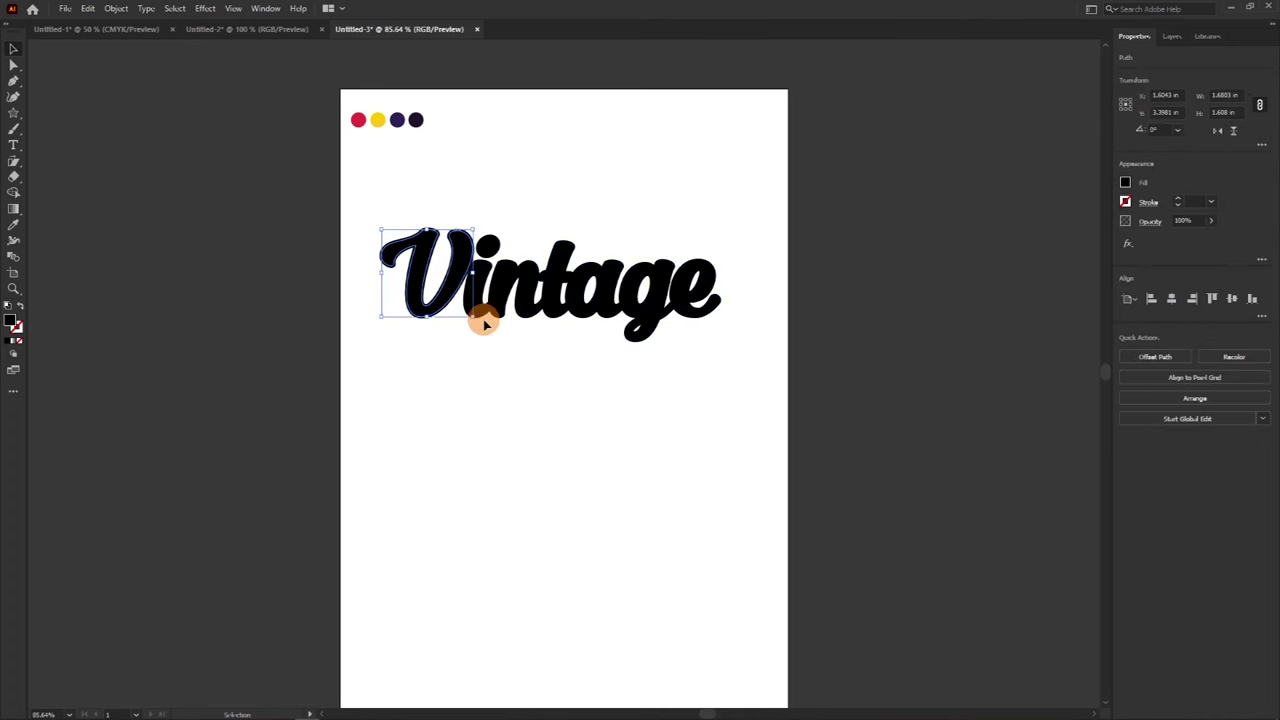
pyautogui.keyDown('shift'); pyautogui.click(487, 248); pyautogui.keyUp('shift')
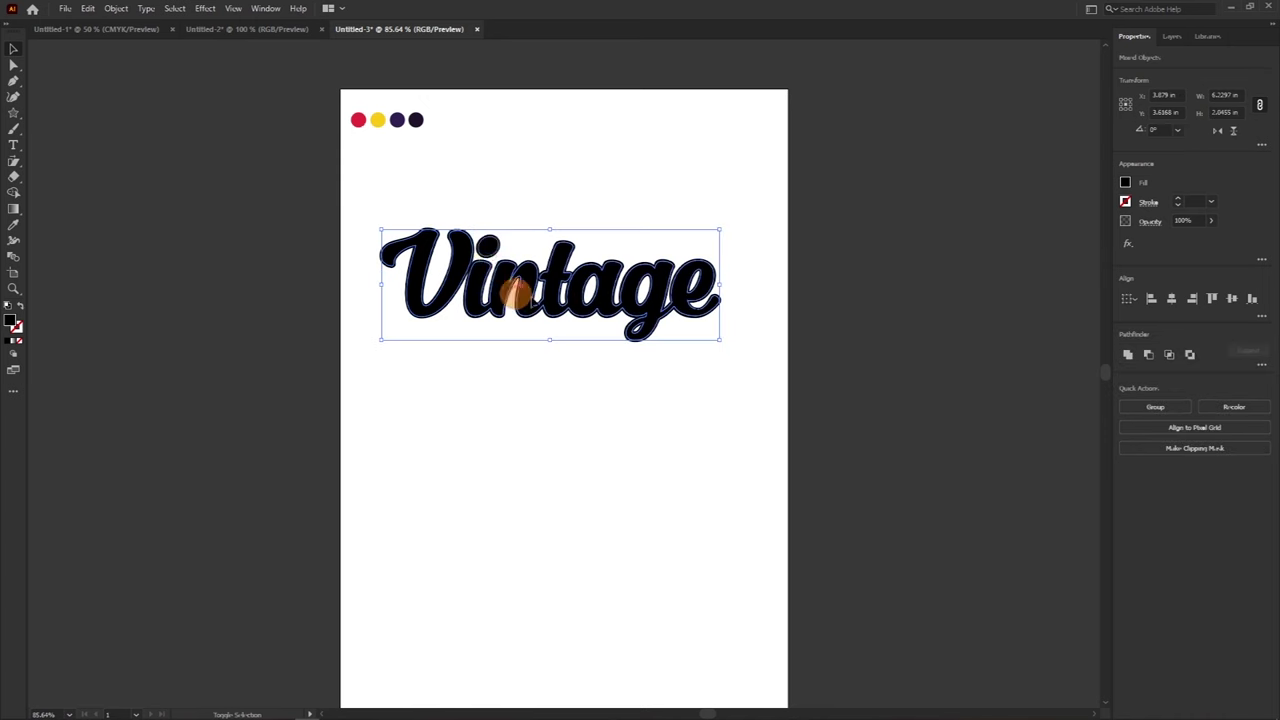
pyautogui.click(1130, 356)
pyautogui.moveTo(457, 251); pyautogui.dragTo(451, 406)
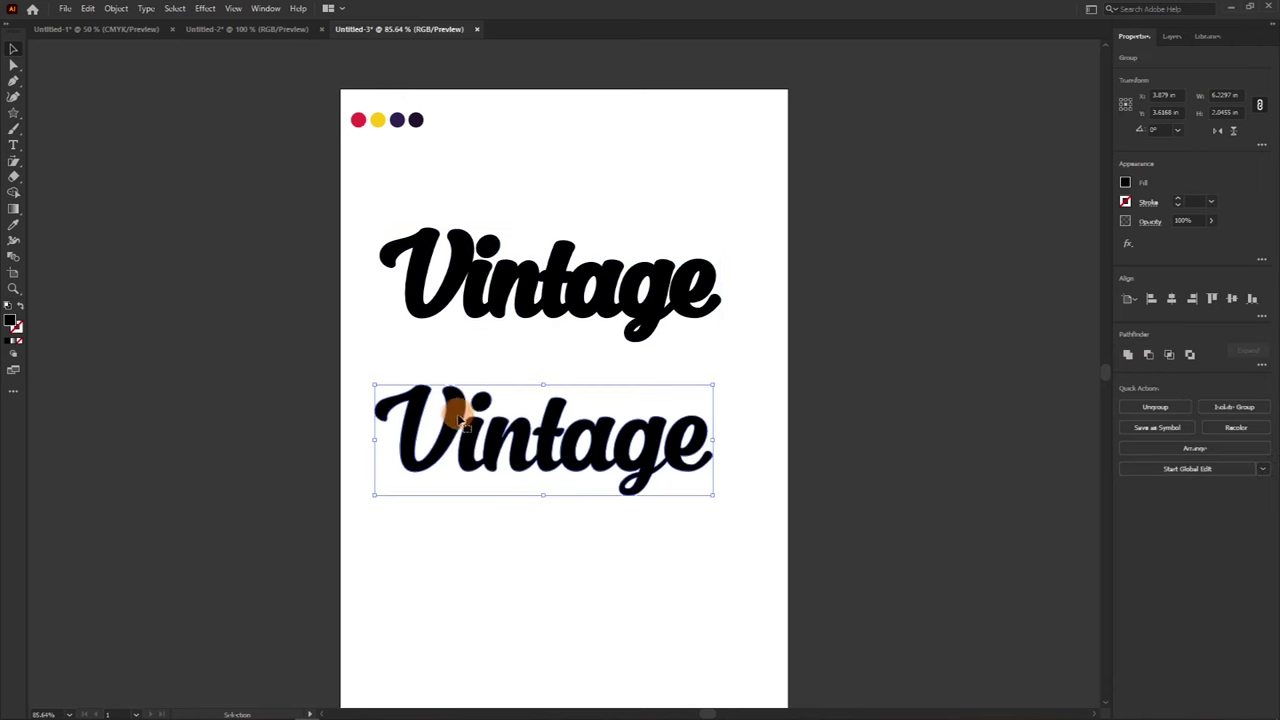
pyautogui.hotkey('ctrl', 'z')
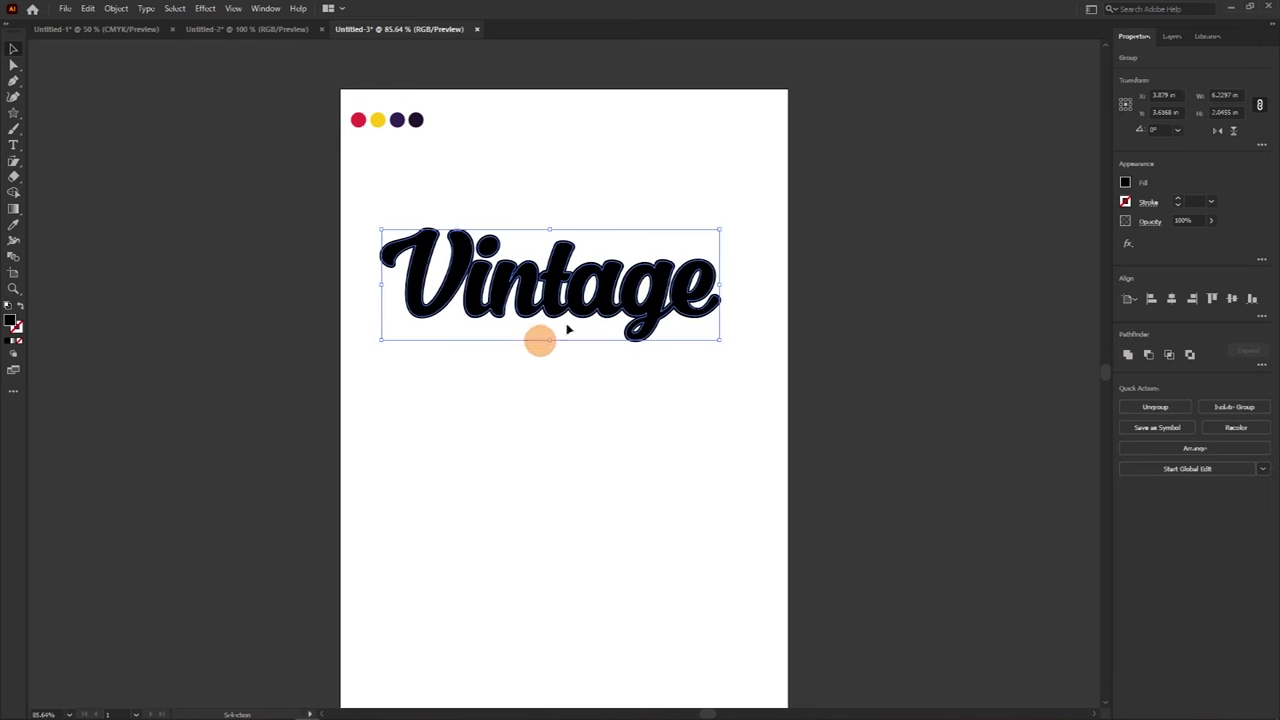
pyautogui.click(737, 388)
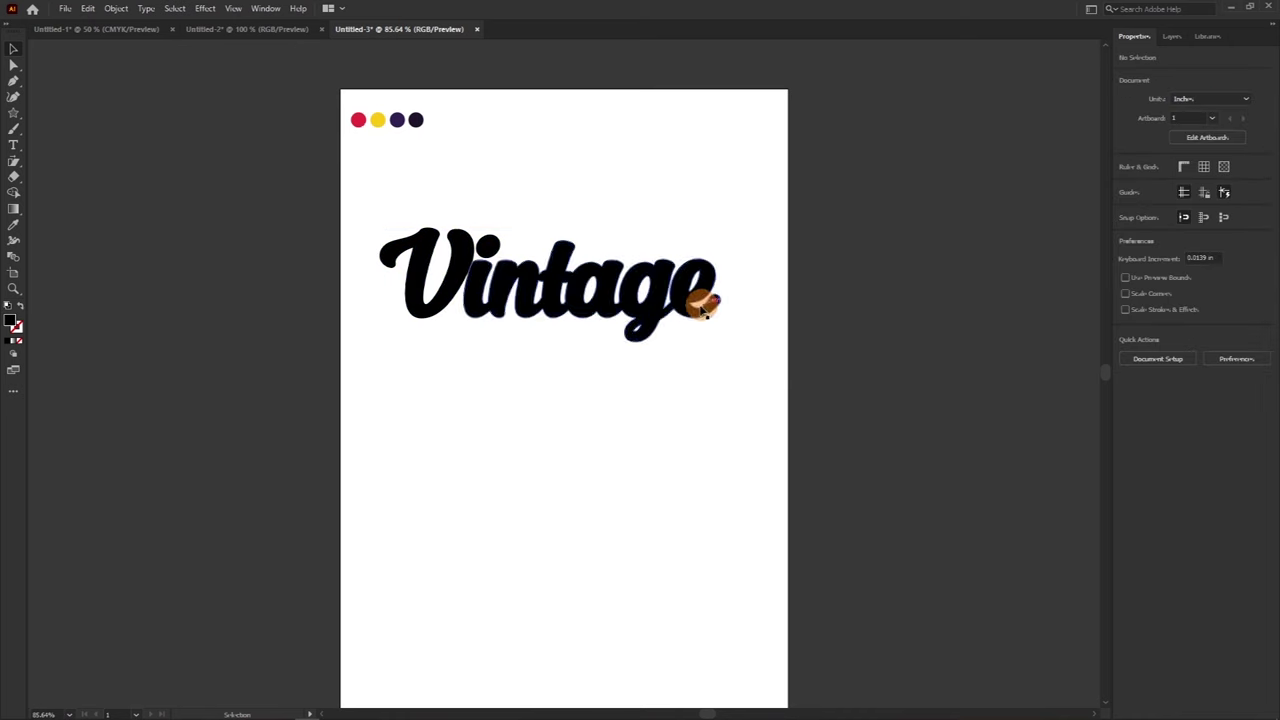
# Fill the inner "Vintage" lettering with the yellow palette colour, leaving the offset outline black
pyautogui.click(706, 296)
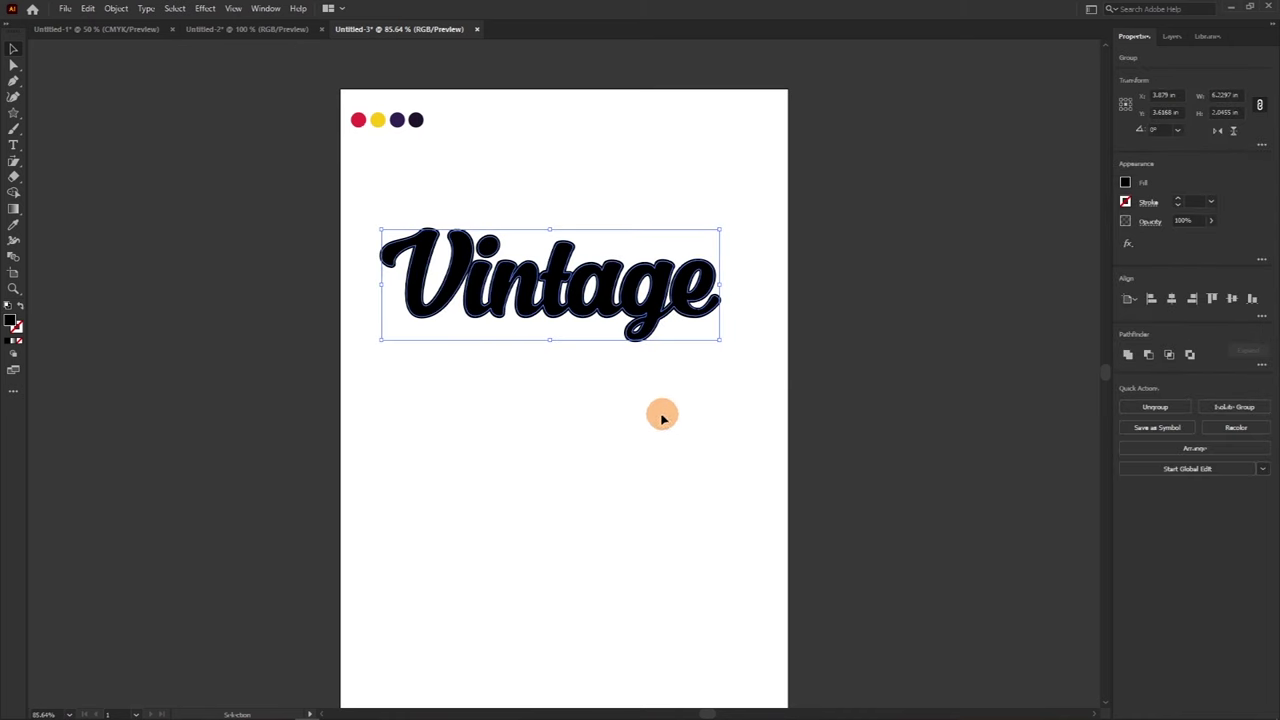
pyautogui.press('i')
pyautogui.click(377, 120)
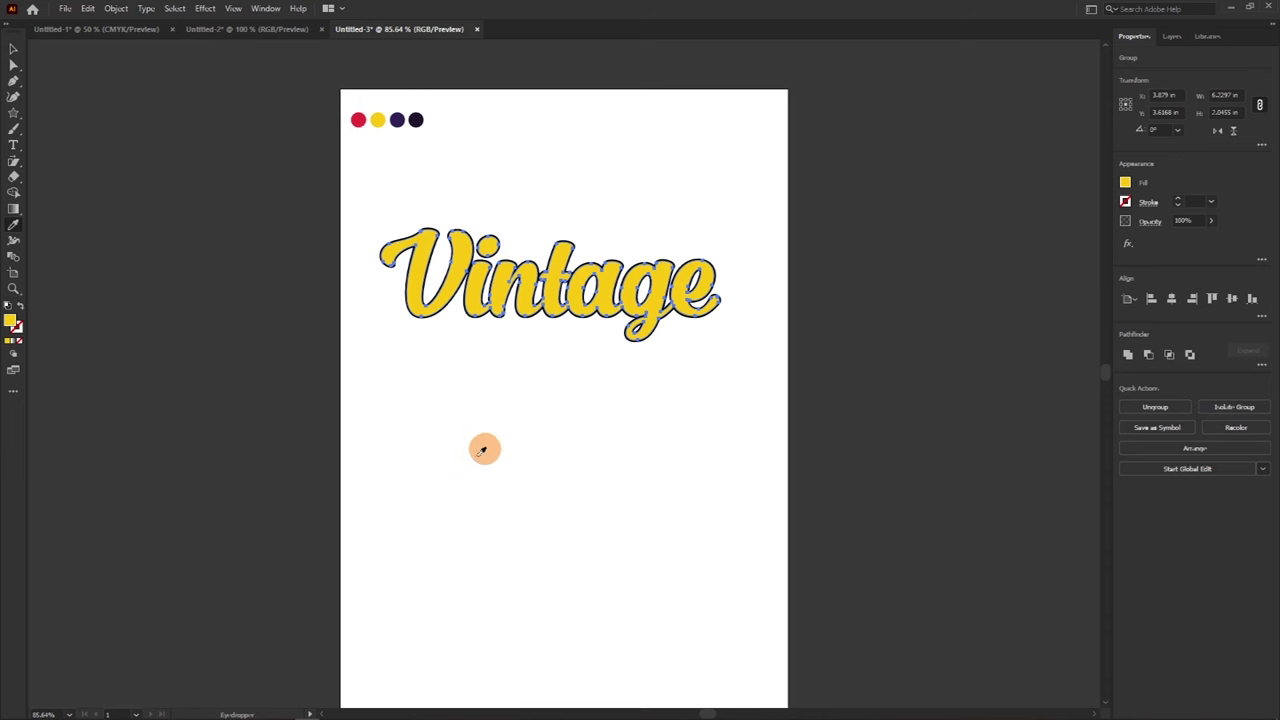
pyautogui.press('v')
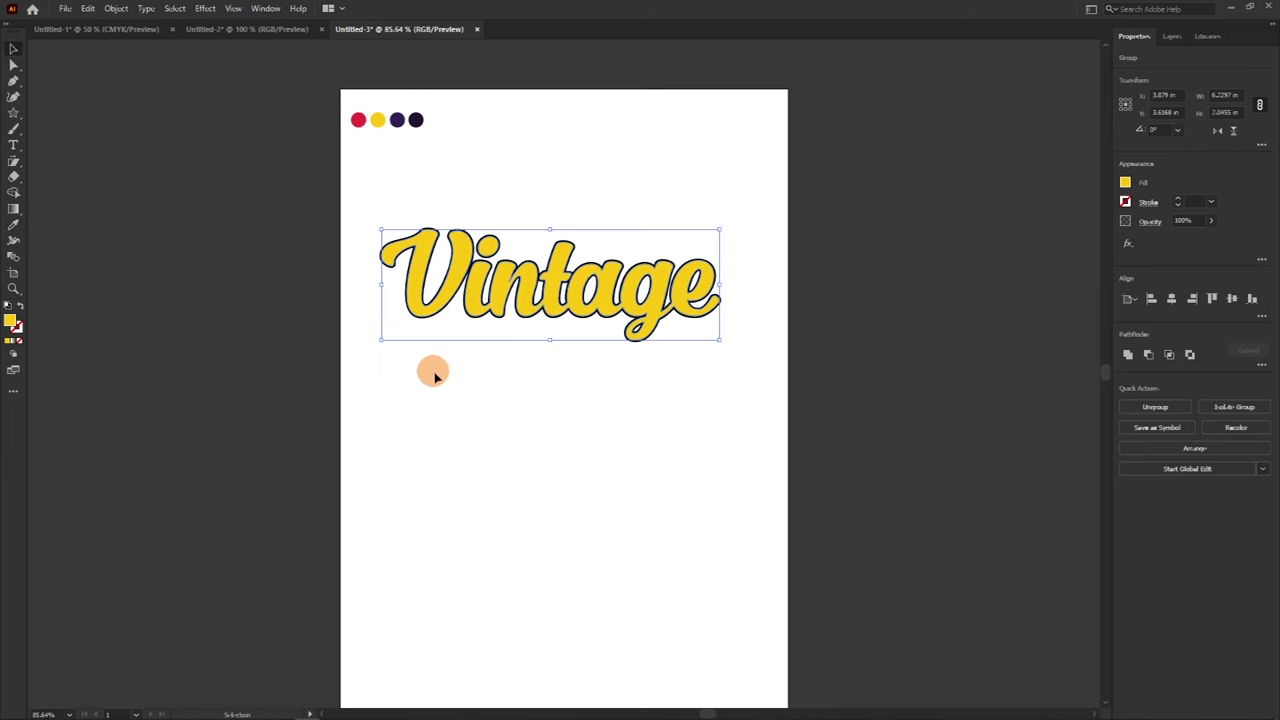
# Unite the black offset outline pieces of "Vintage", including the V, the i's dot and the remaining letters, into one group
pyautogui.click(479, 403)
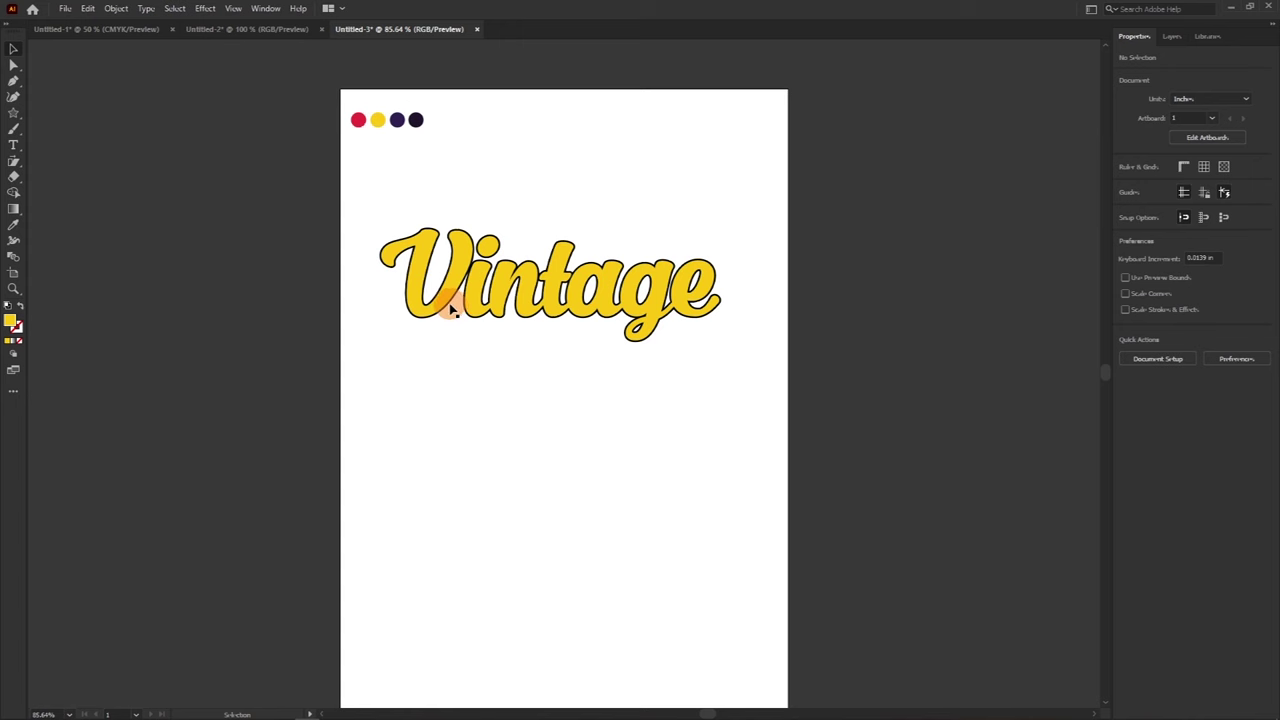
pyautogui.click(451, 306)
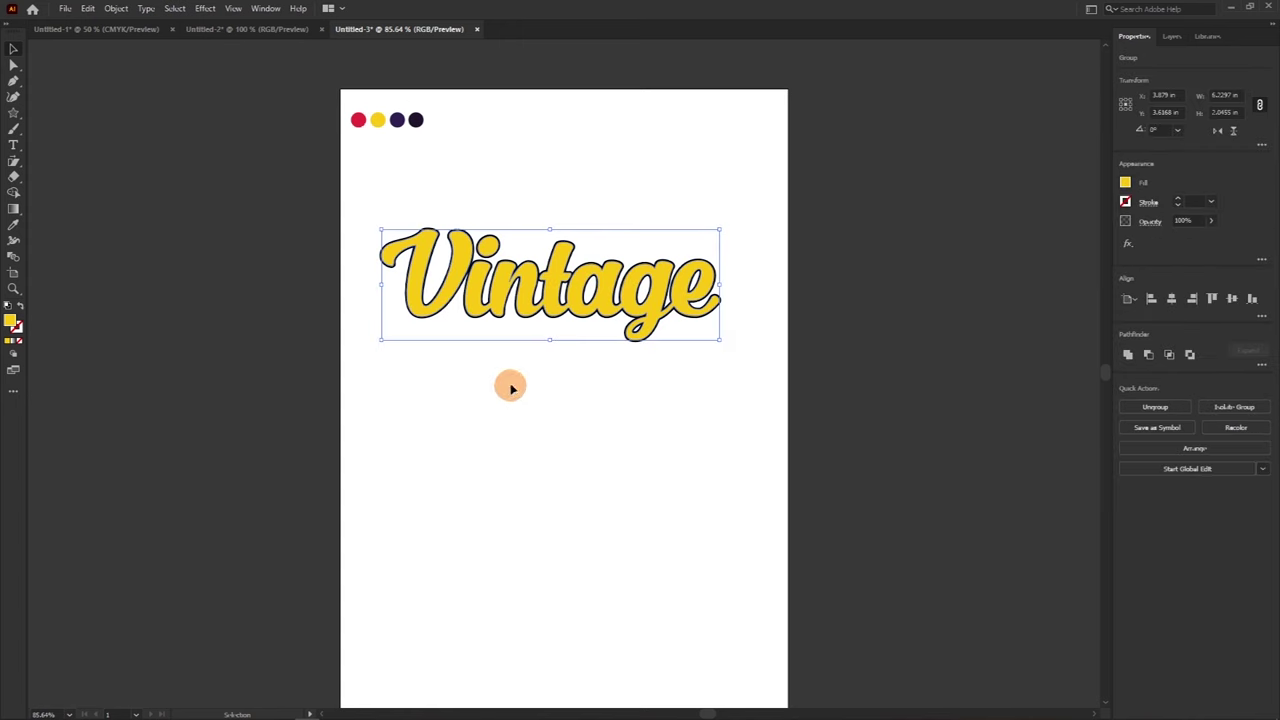
pyautogui.hotkey('ctrl', '+')
pyautogui.hotkey('ctrl', '+')
pyautogui.hotkey('ctrl', '+')
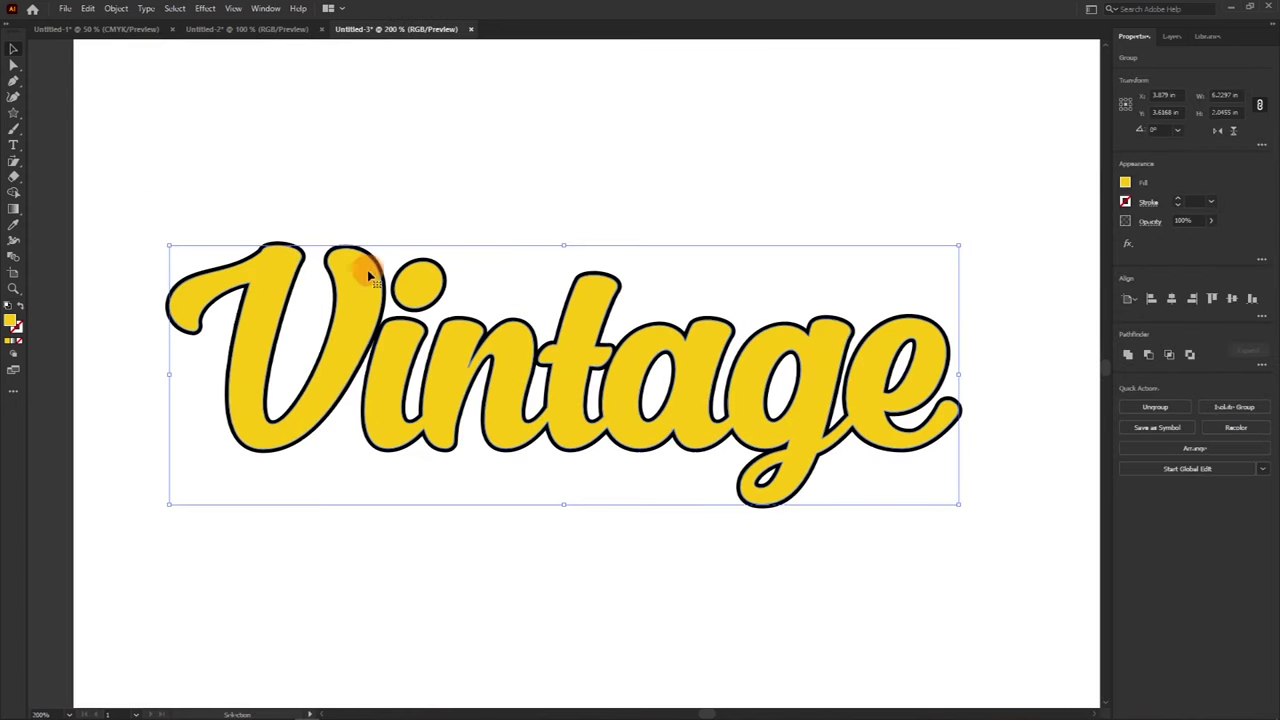
pyautogui.click(371, 237)
pyautogui.click(374, 254)
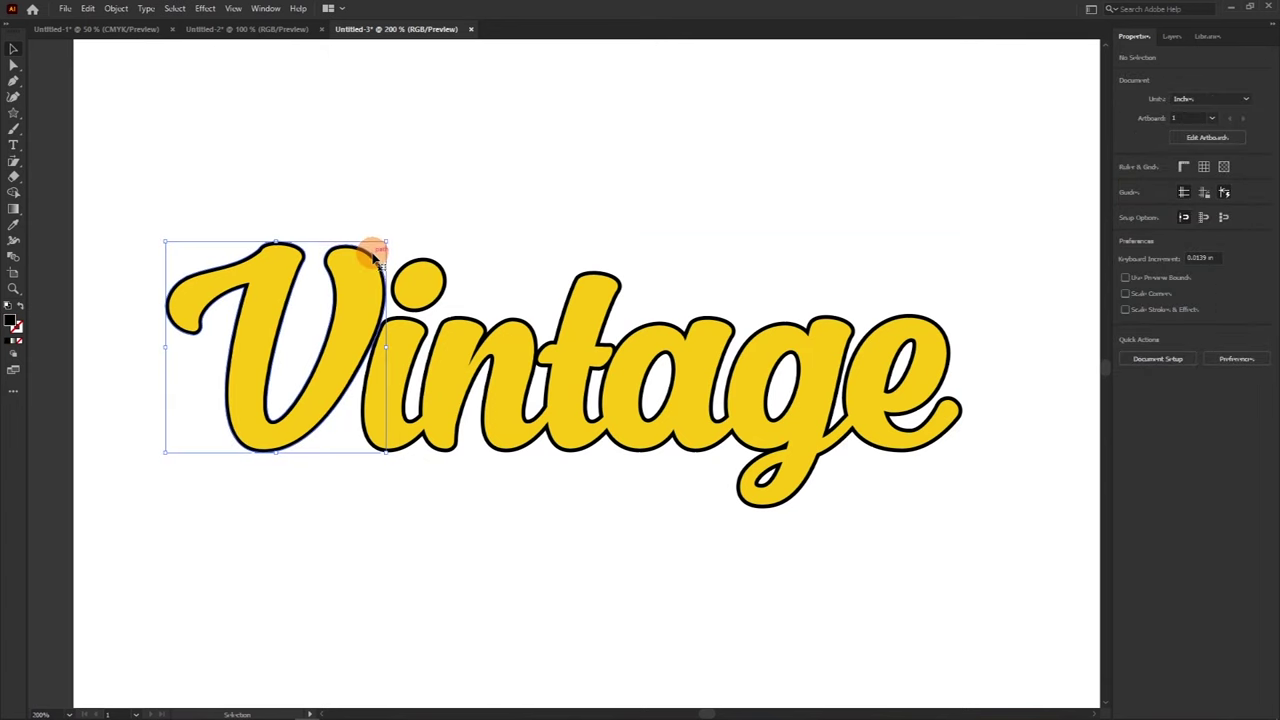
pyautogui.keyDown('shift'); pyautogui.click(438, 268); pyautogui.keyUp('shift')
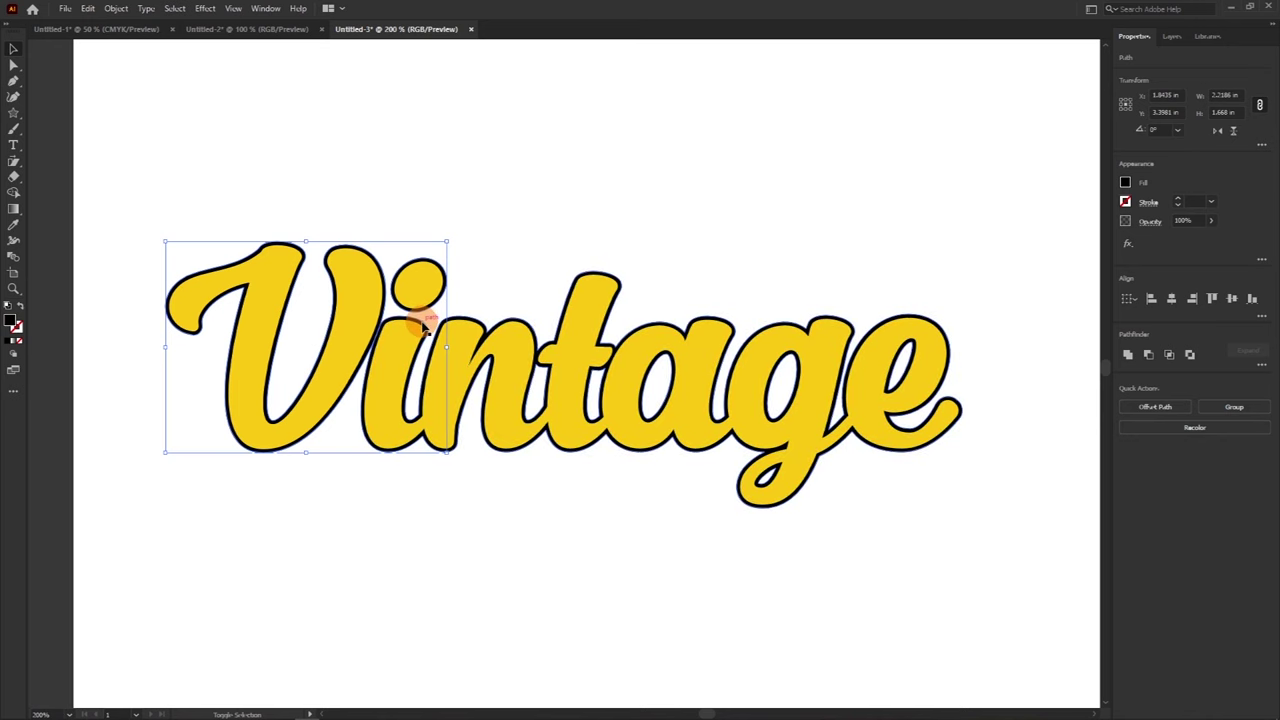
pyautogui.keyDown('shift'); pyautogui.click(425, 325); pyautogui.keyUp('shift')
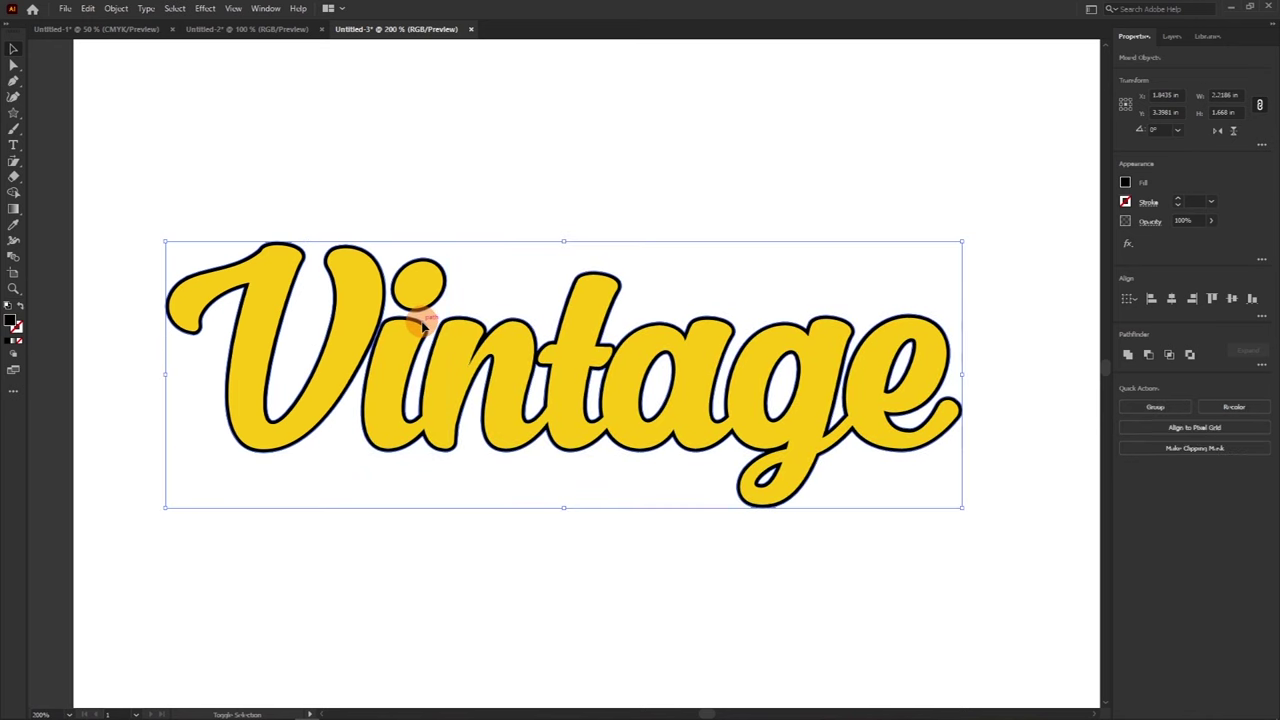
pyautogui.click(1130, 357)
pyautogui.scroll(3, 380, 251)
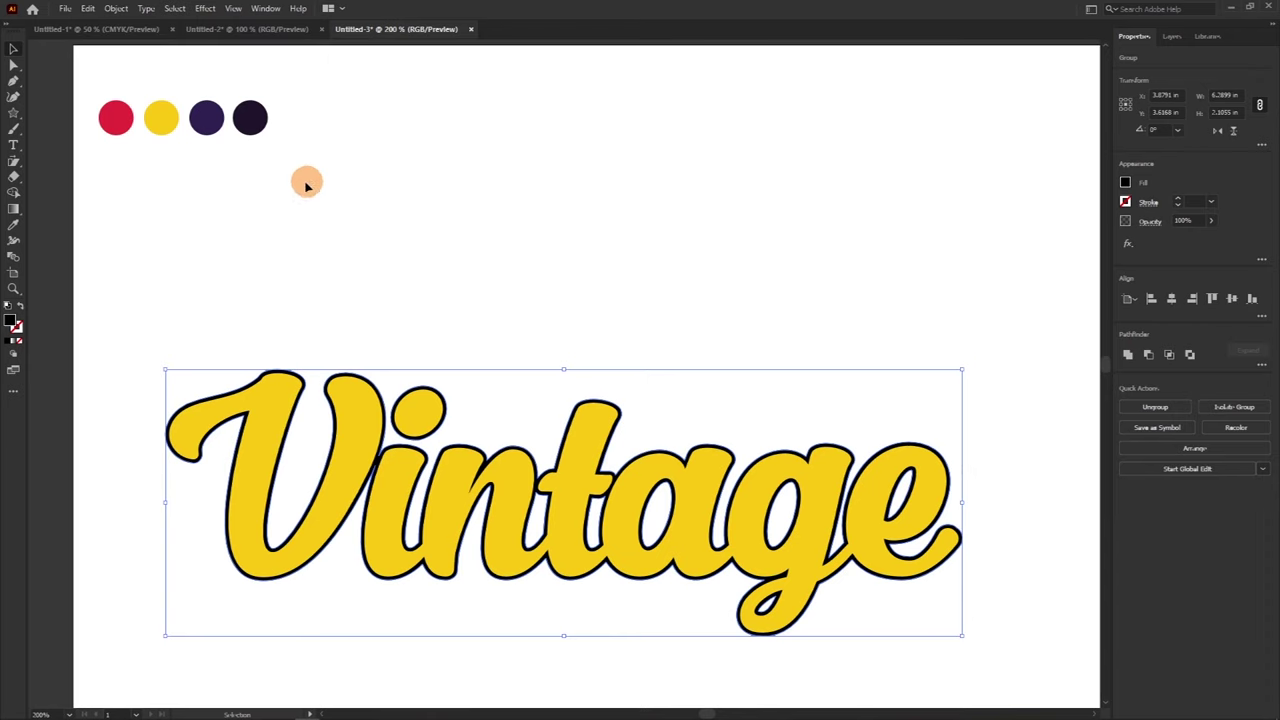
# Fill the united "Vintage" offset outline with the dark purple third palette colour using the Eyedropper
pyautogui.press('i')
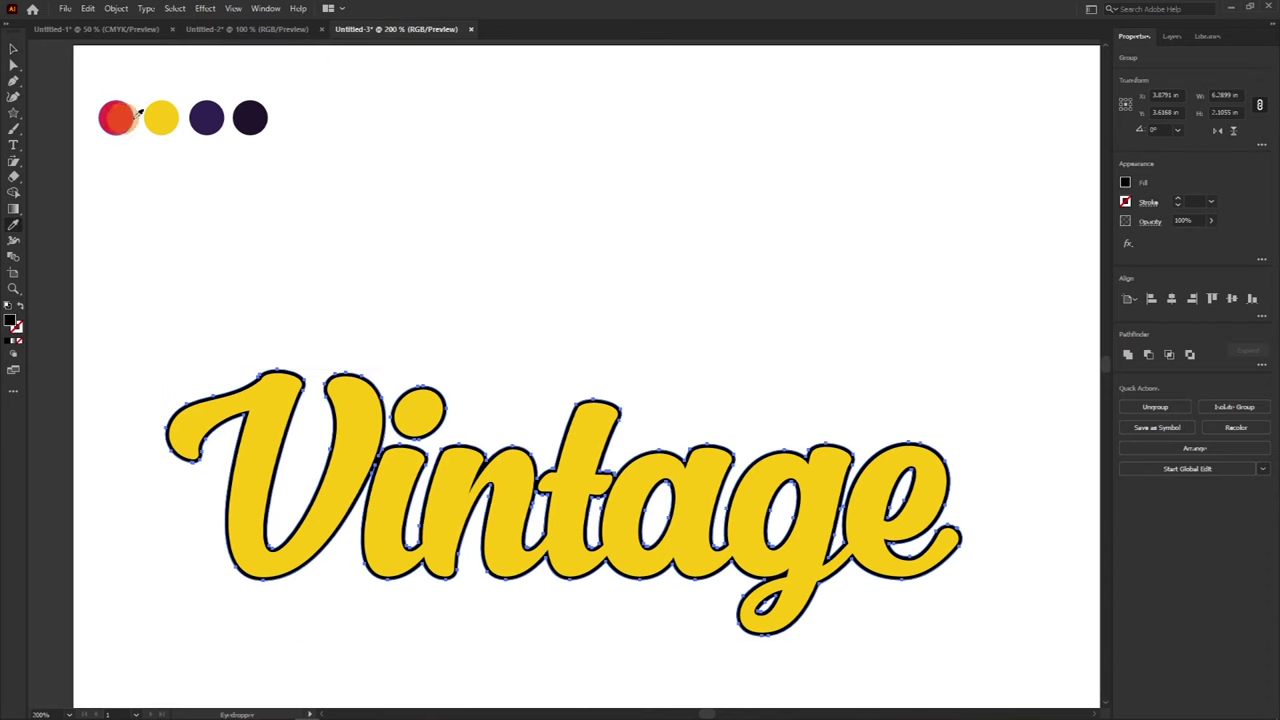
pyautogui.click(206, 118)
pyautogui.scroll(-4, 523, 400)
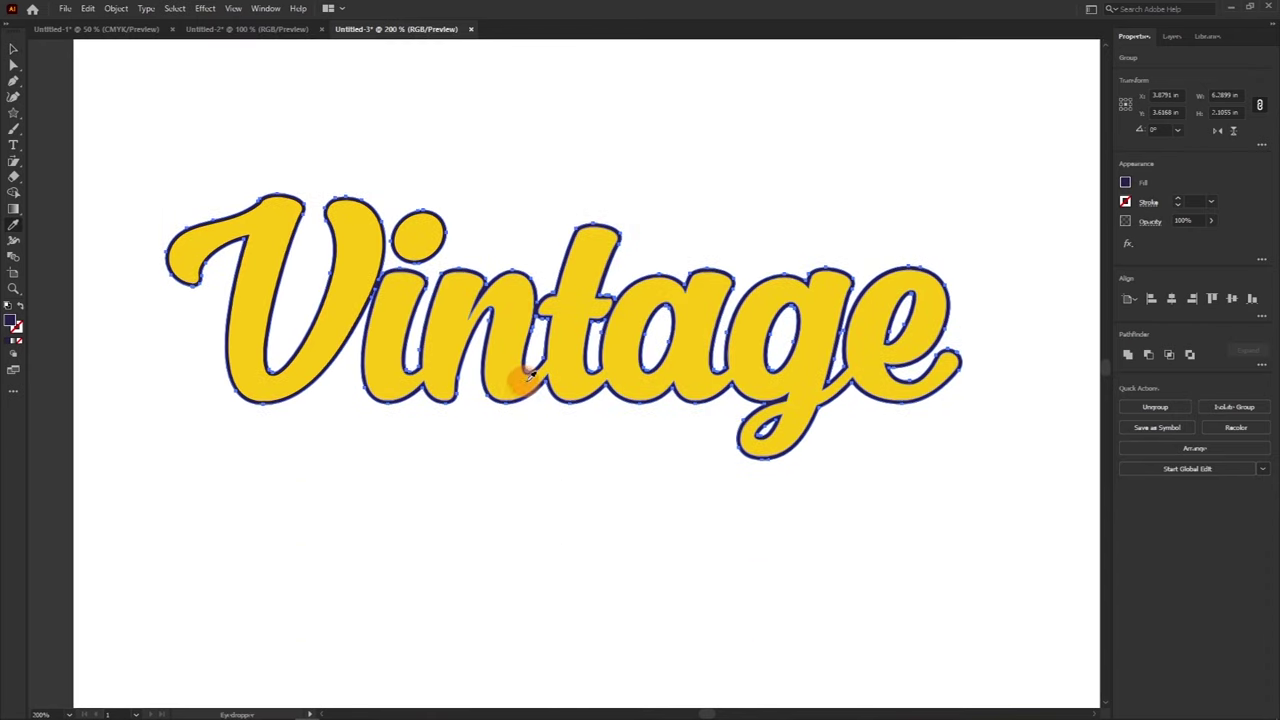
pyautogui.scroll(-2, 535, 385)
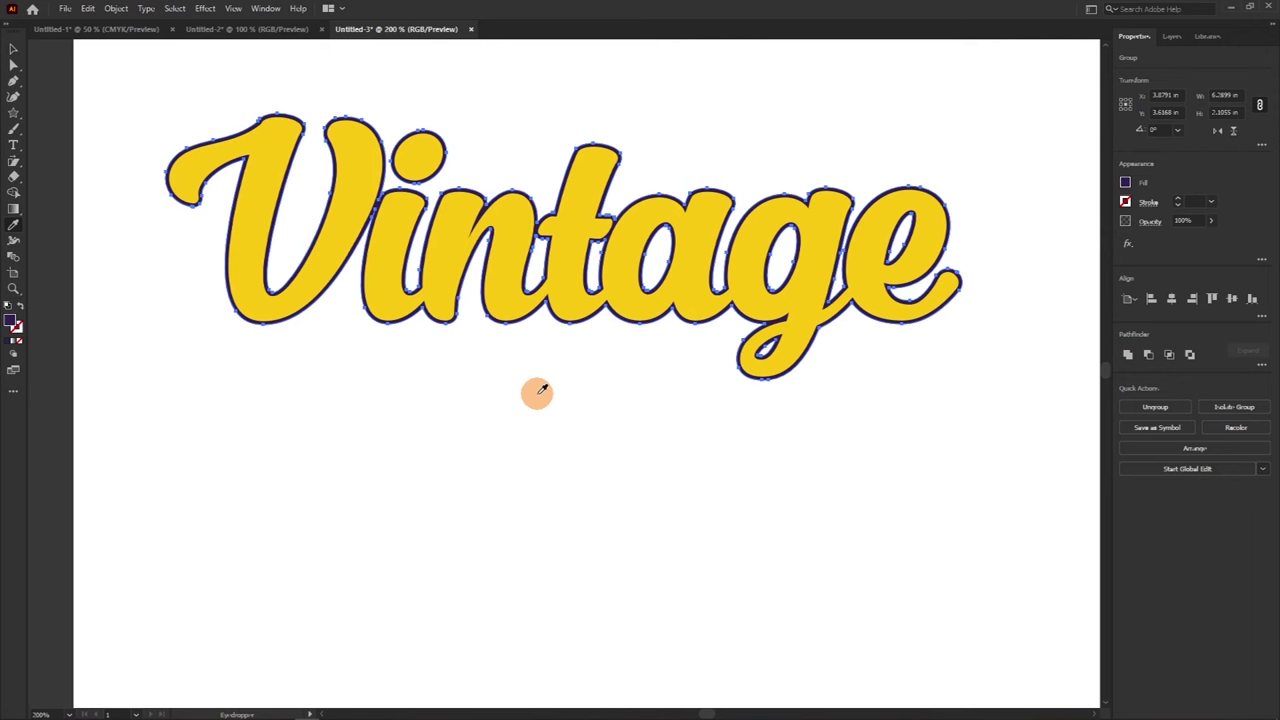
pyautogui.press('v')
pyautogui.press('a')
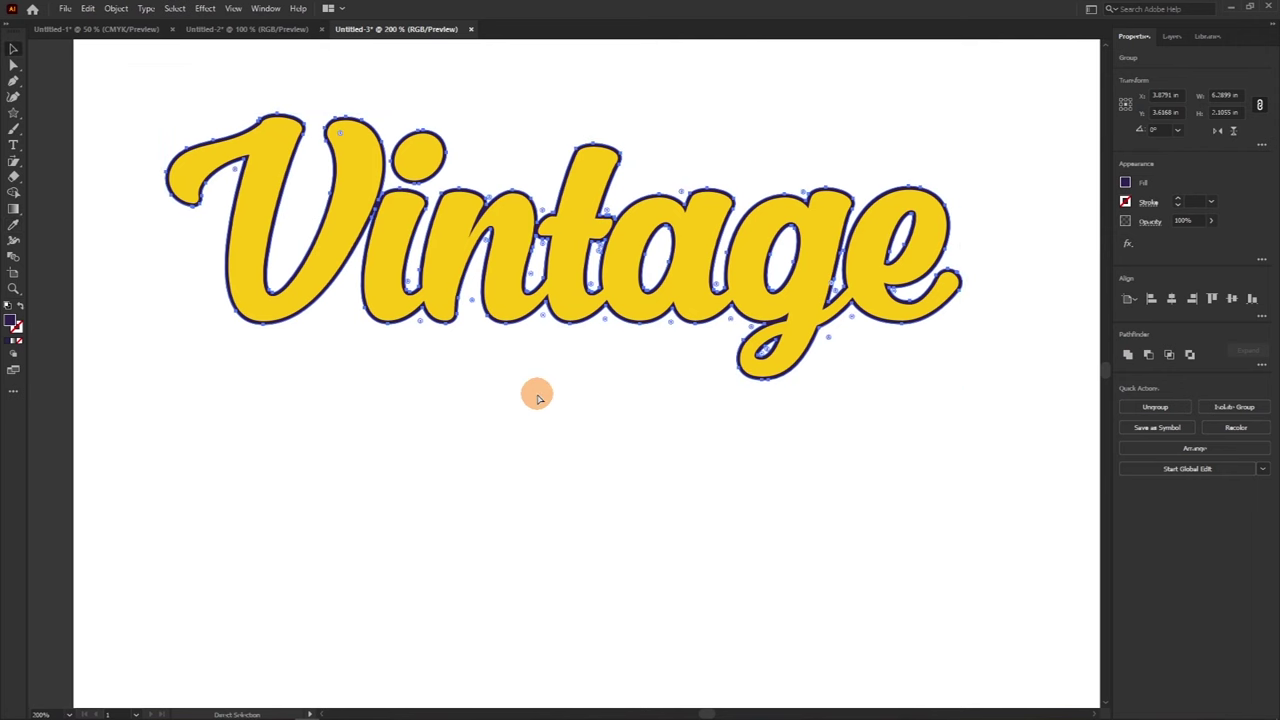
pyautogui.press('v')
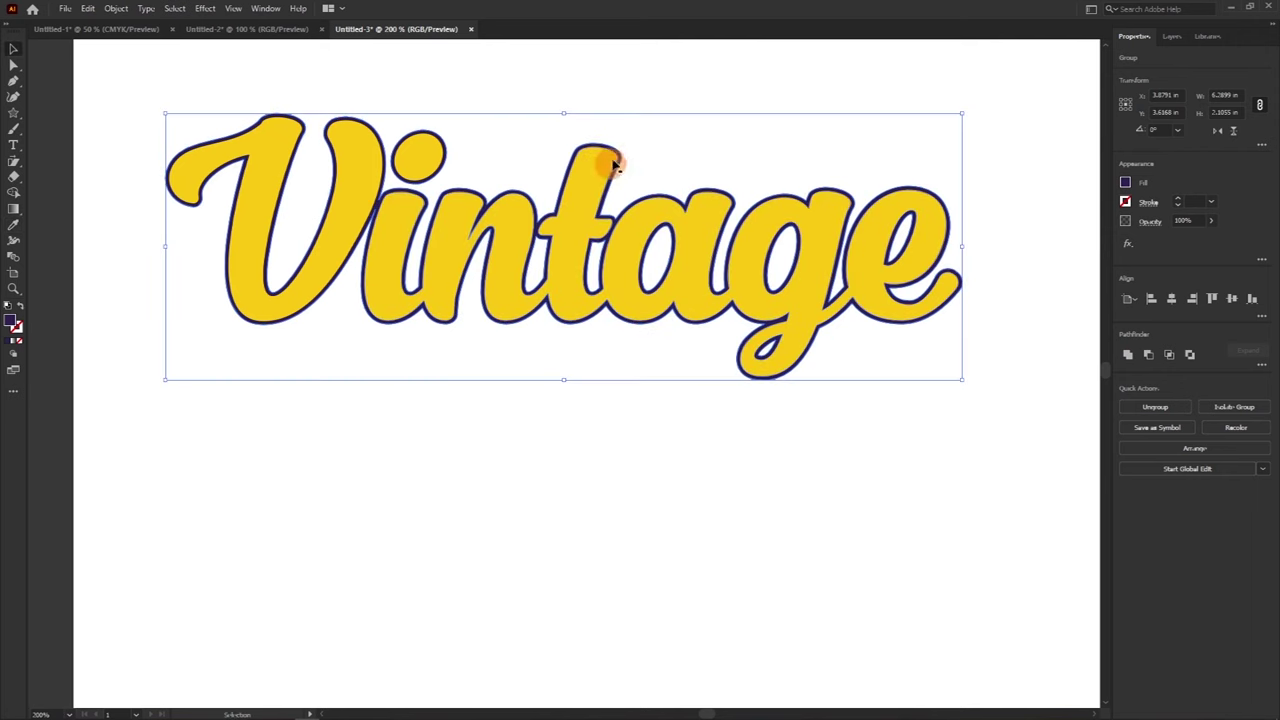
pyautogui.press('a')
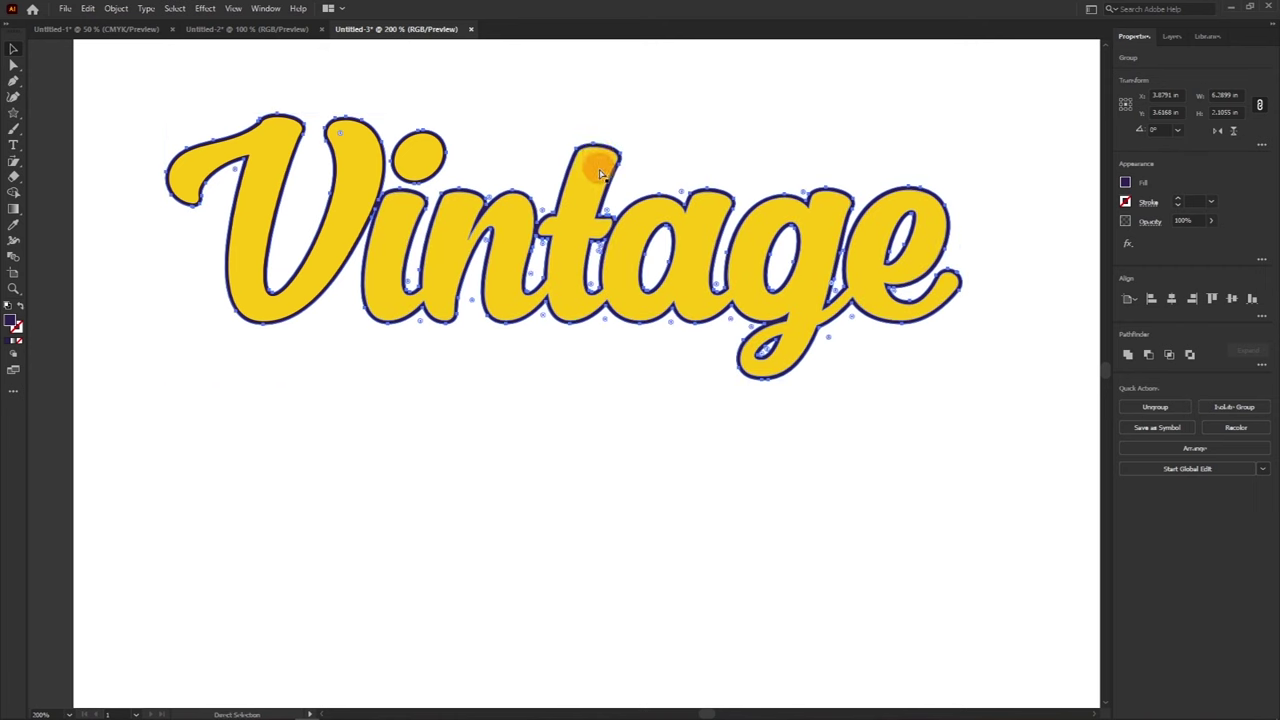
pyautogui.press('v')
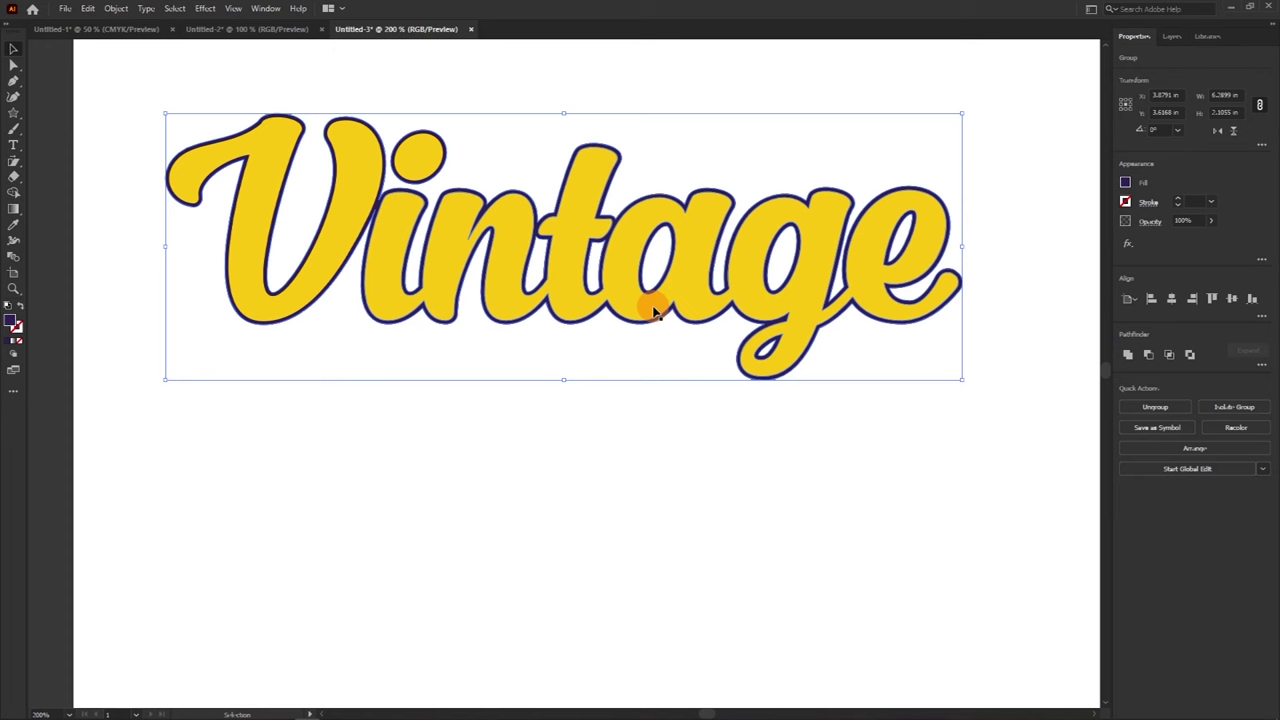
# Duplicate the purple outline behind the lettering and nudge the copy about 0.15 in right and 0.28 in down
pyautogui.hotkey('shift', 'Down')
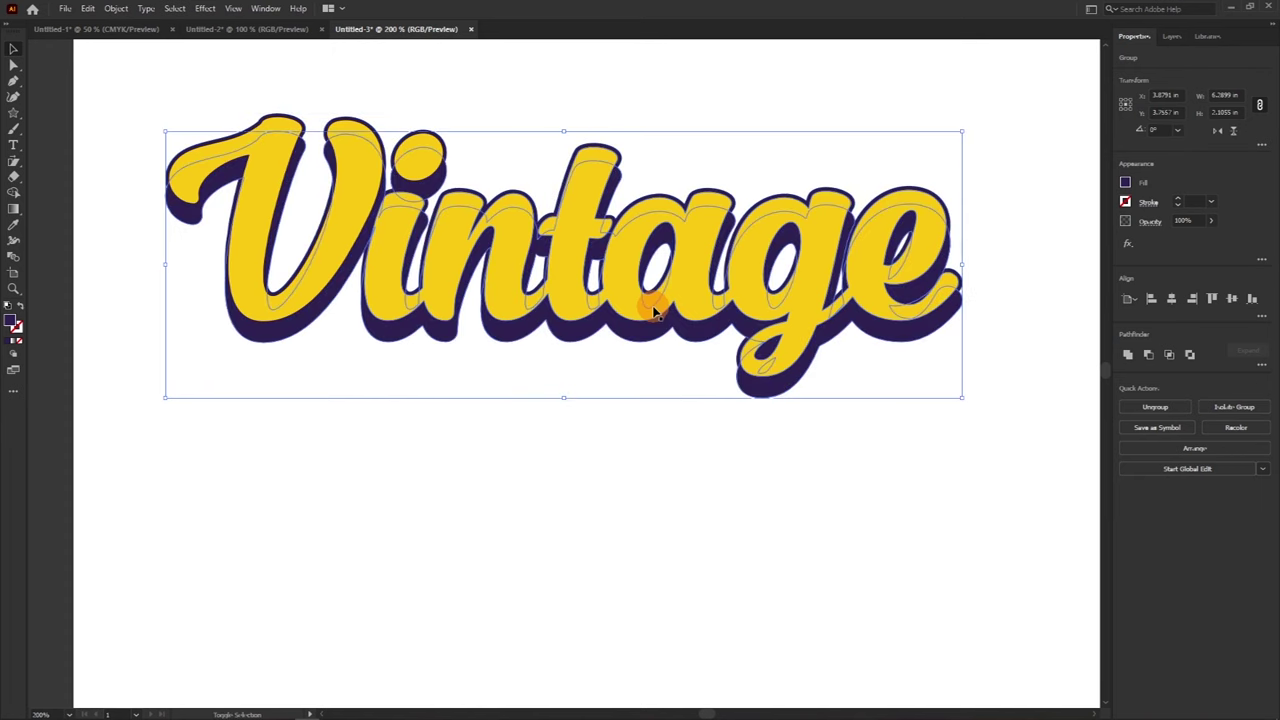
pyautogui.hotkey('shift', 'Right')
pyautogui.hotkey('shift', 'Down')
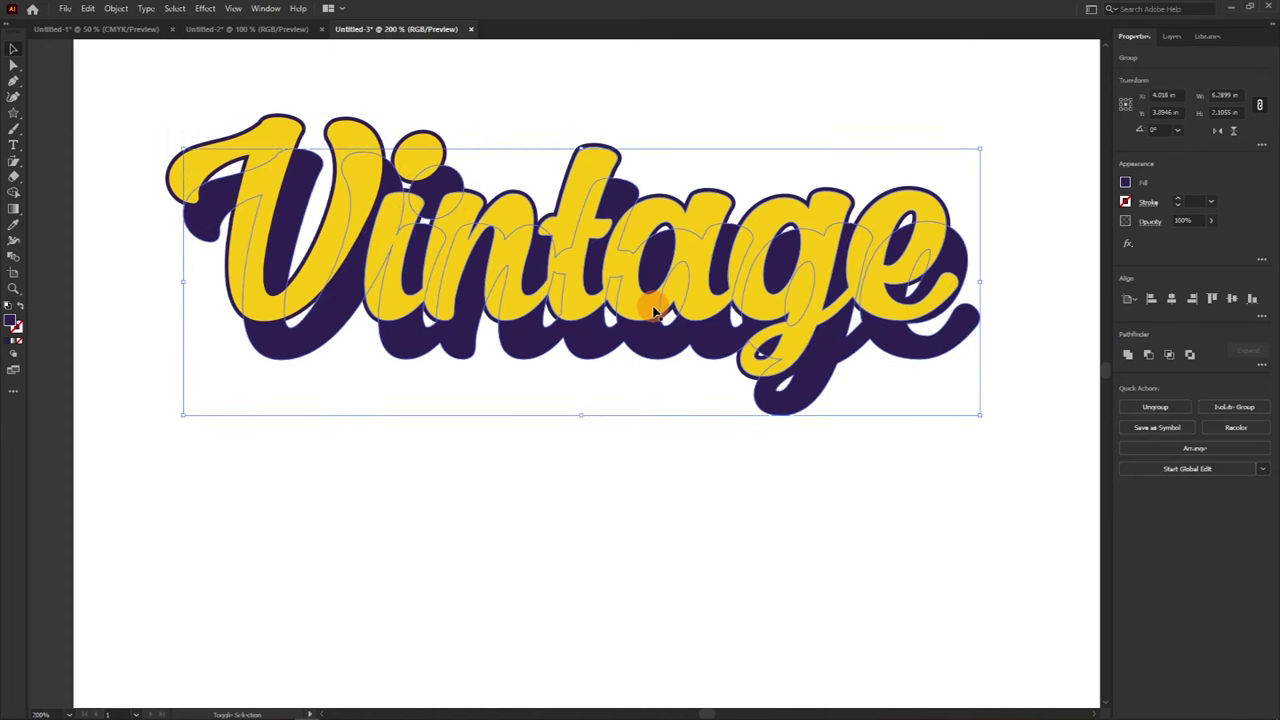
pyautogui.hotkey('shift', 'Up')
pyautogui.hotkey('shift', 'Down')
pyautogui.hotkey('shift', 'Right')
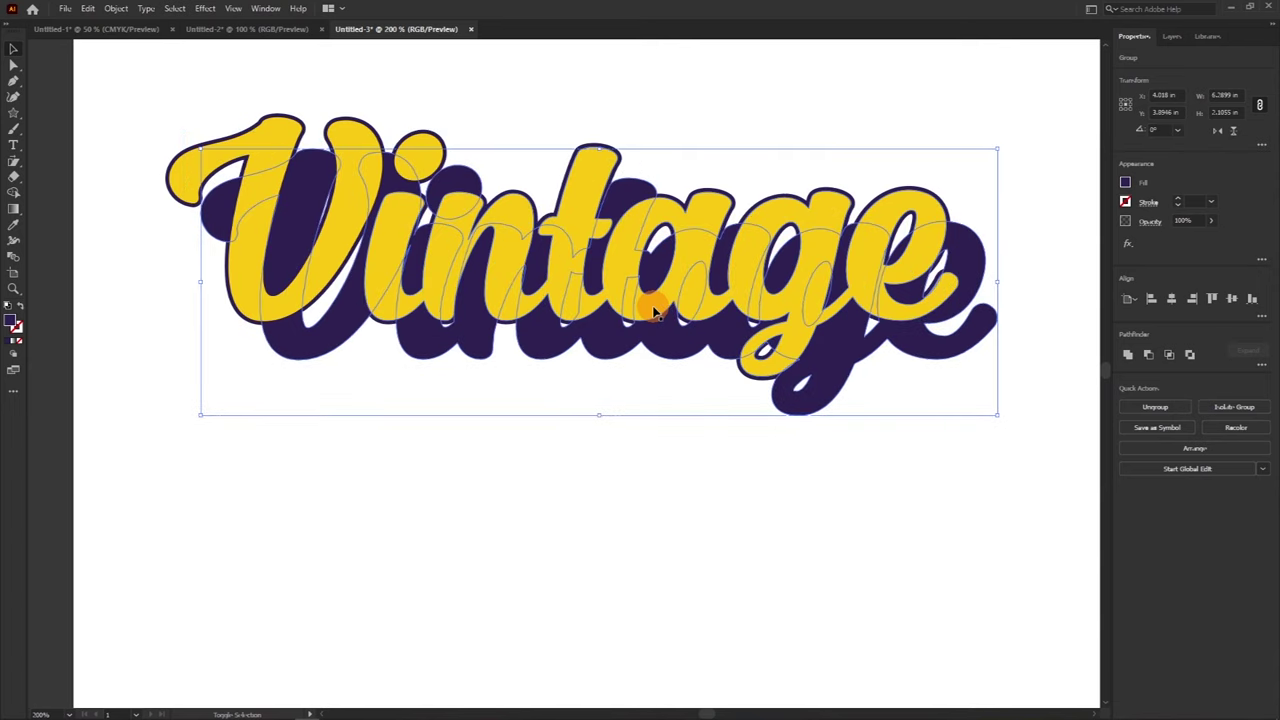
pyautogui.hotkey('shift', 'Up')
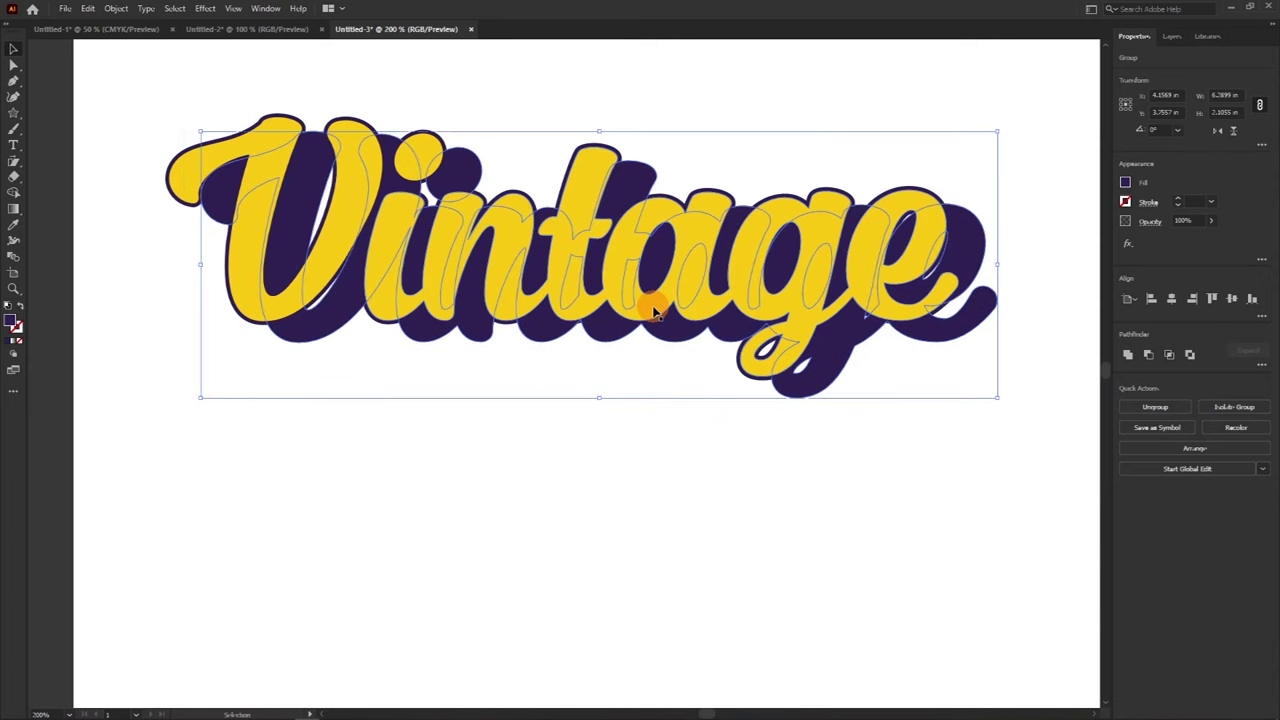
pyautogui.hotkey('shift', 'Left')
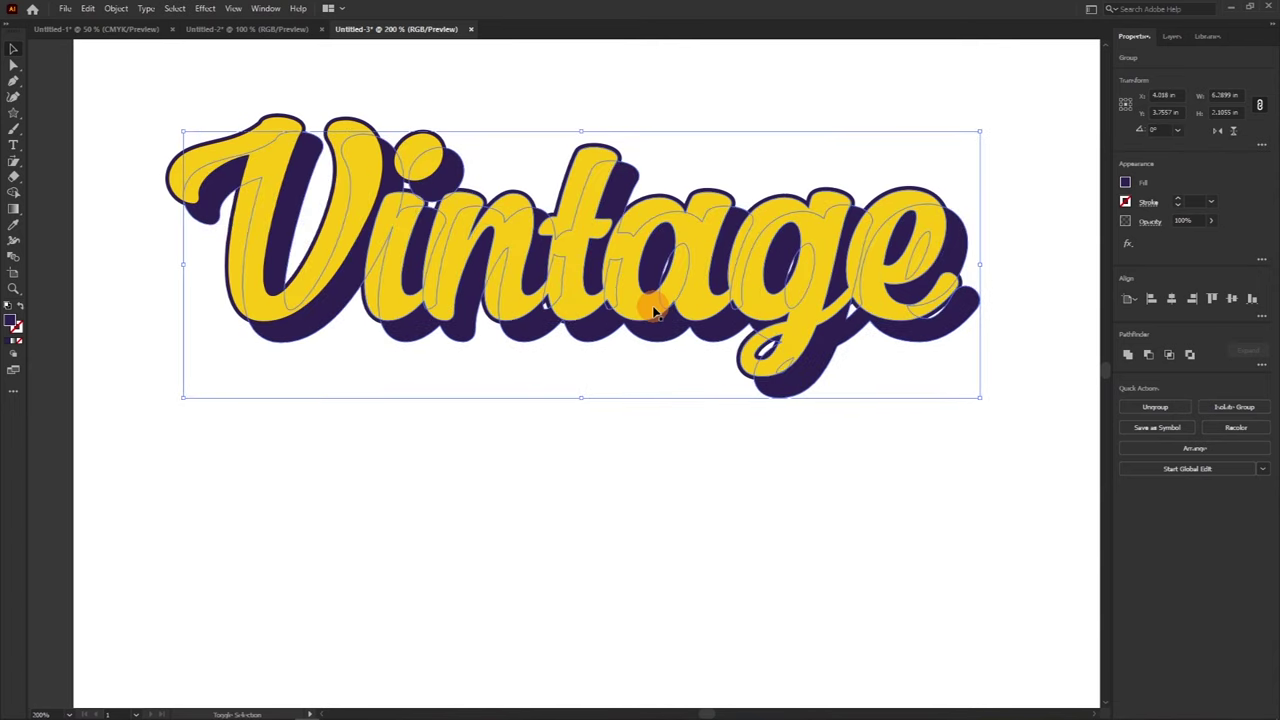
pyautogui.hotkey('shift', 'Down')
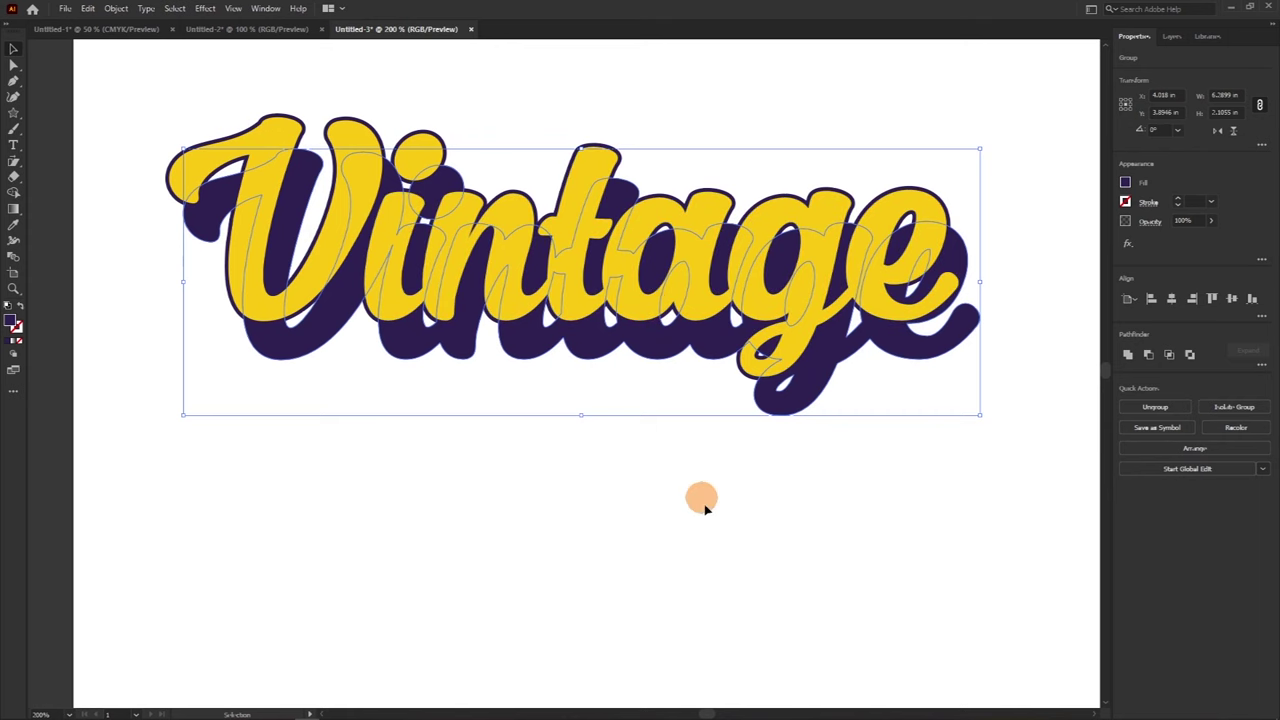
pyautogui.press('Right')
pyautogui.press('Right')
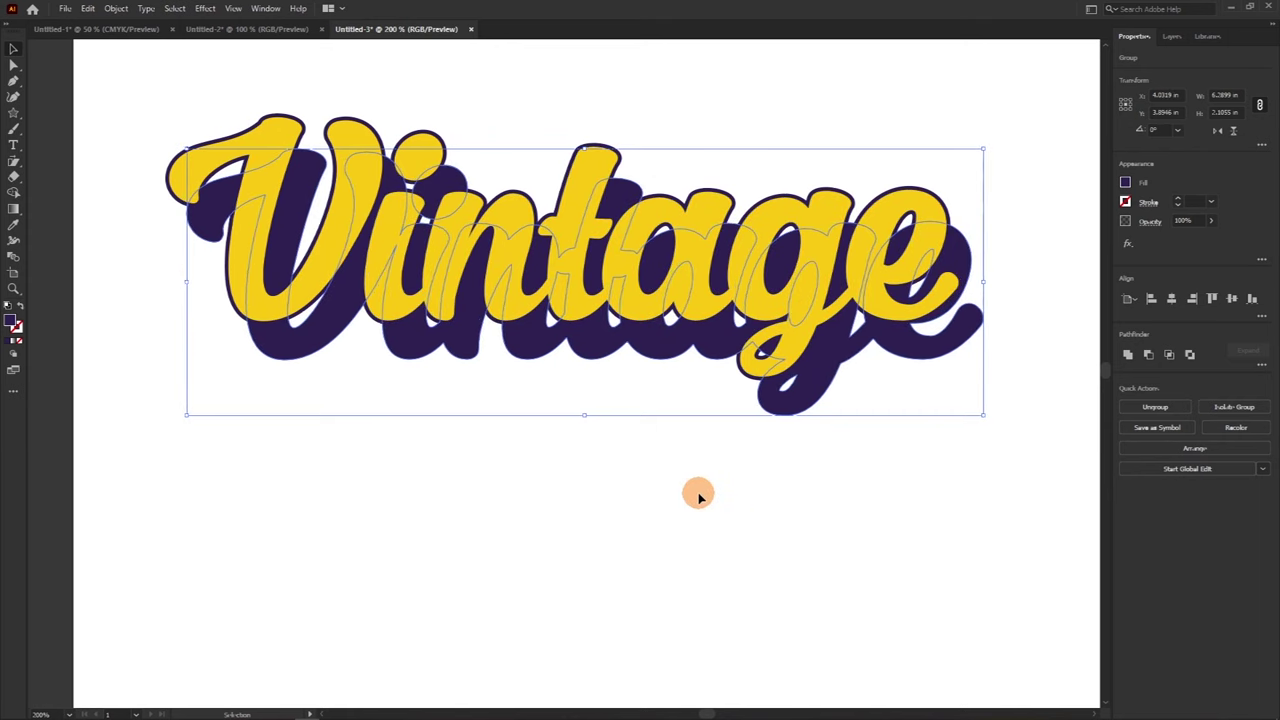
# Make a blend between the original purple outline and its shifted copy
pyautogui.keyDown('shift'); pyautogui.click(370, 125); pyautogui.keyUp('shift')
pyautogui.click(117, 9)
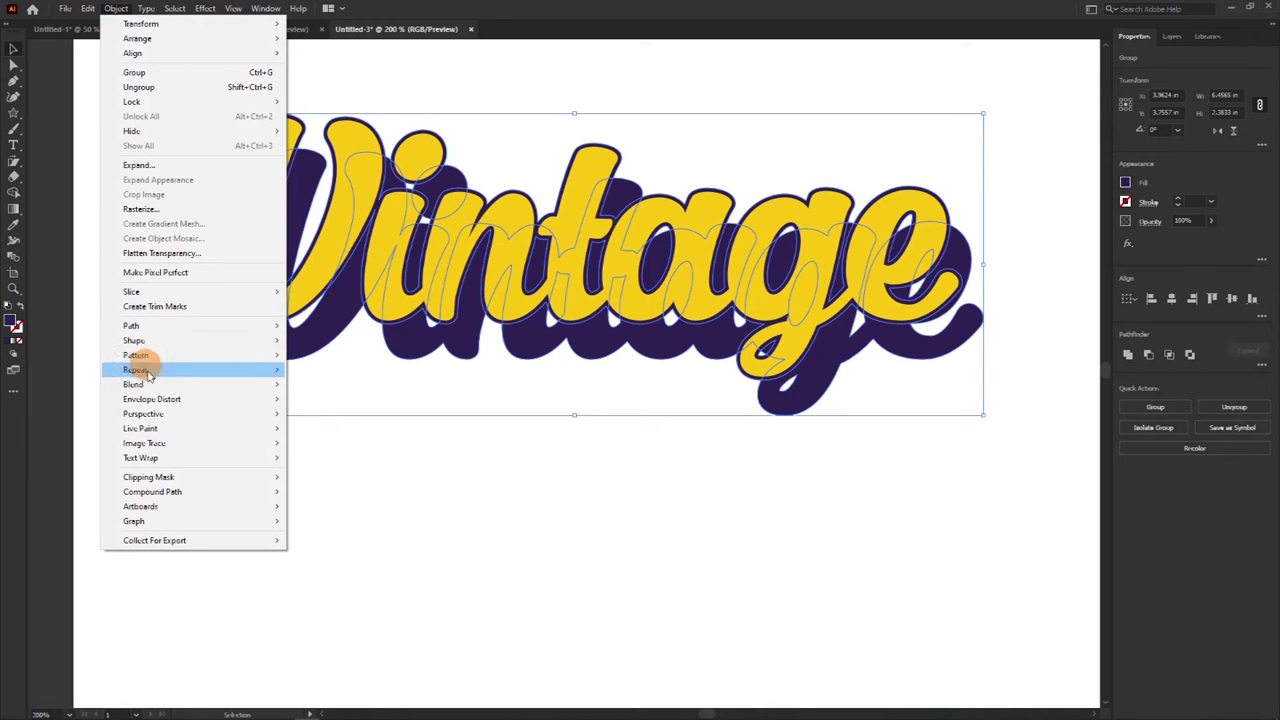
pyautogui.moveTo(257, 383)
pyautogui.click(321, 389)
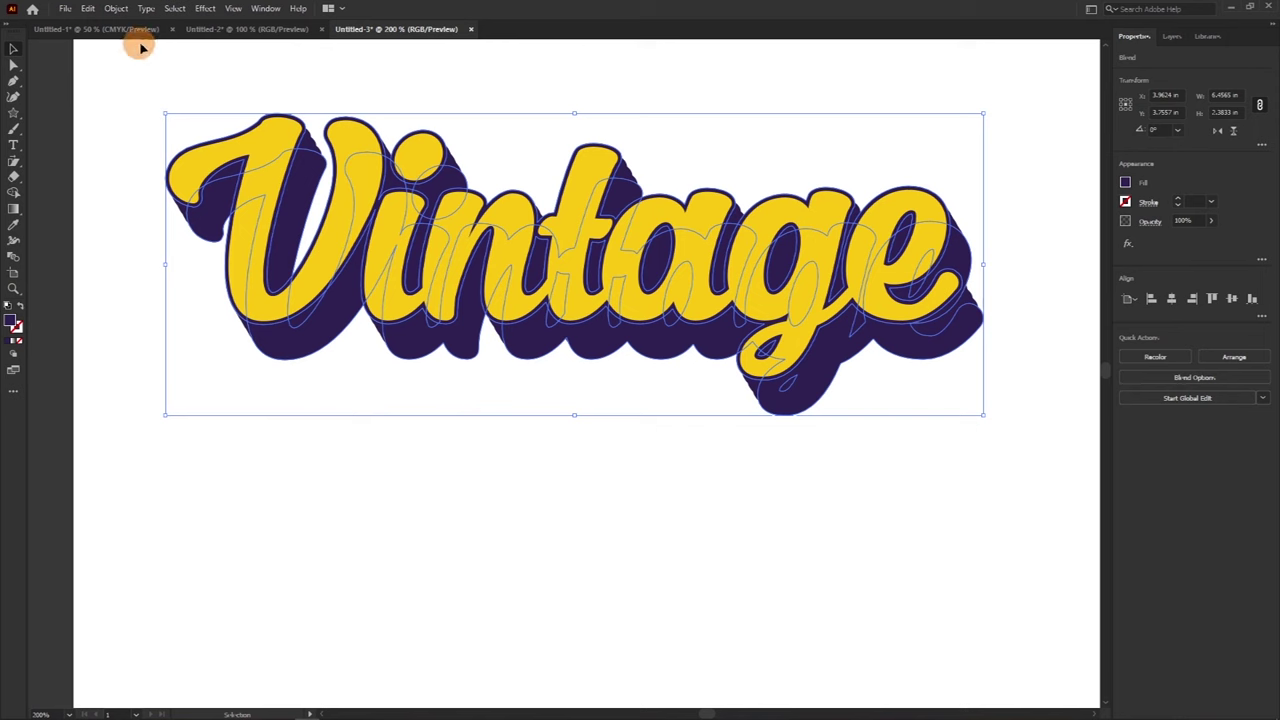
# Set the purple blend's spacing to 100 specified steps with its orientation aligned to the page
pyautogui.click(108, 9)
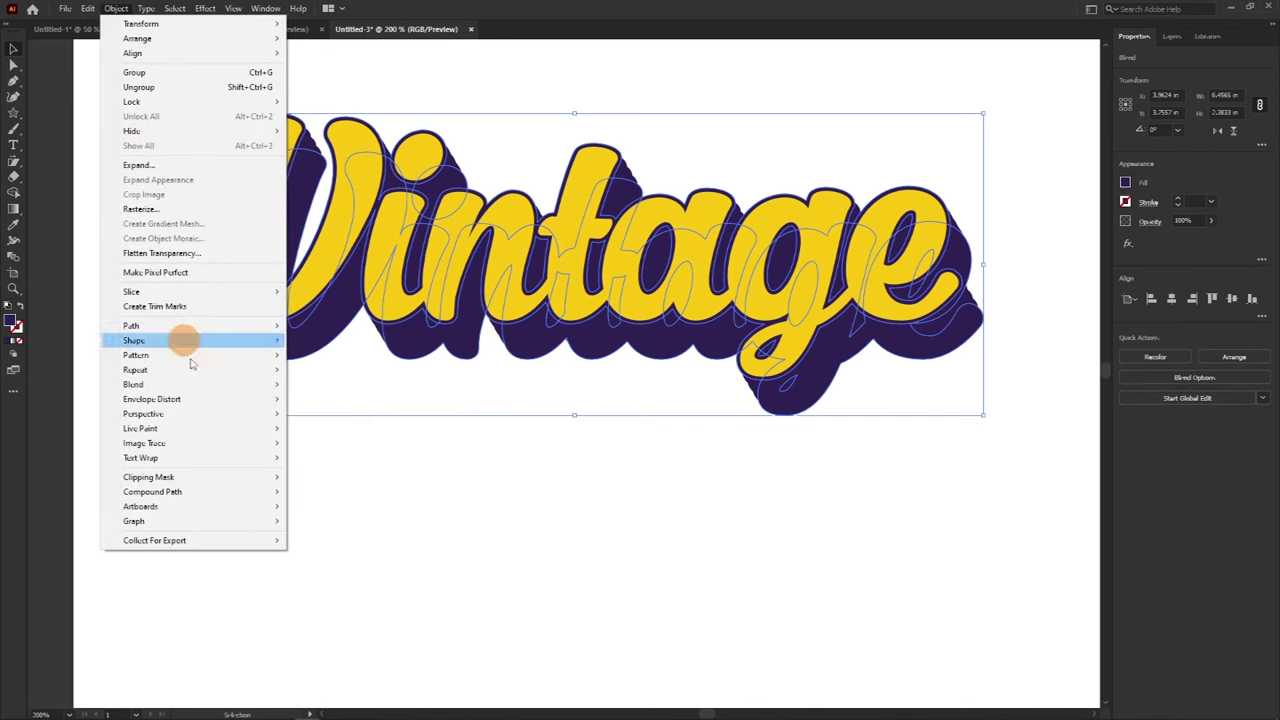
pyautogui.moveTo(133, 386)
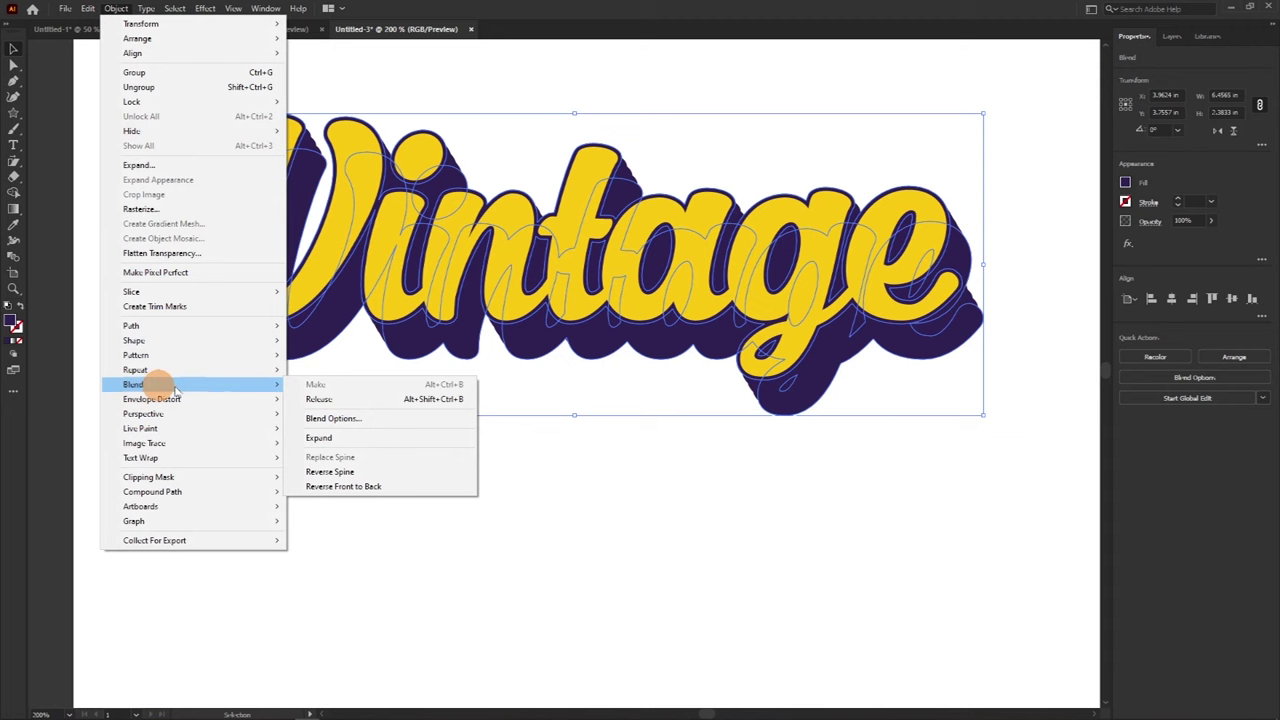
pyautogui.click(350, 417)
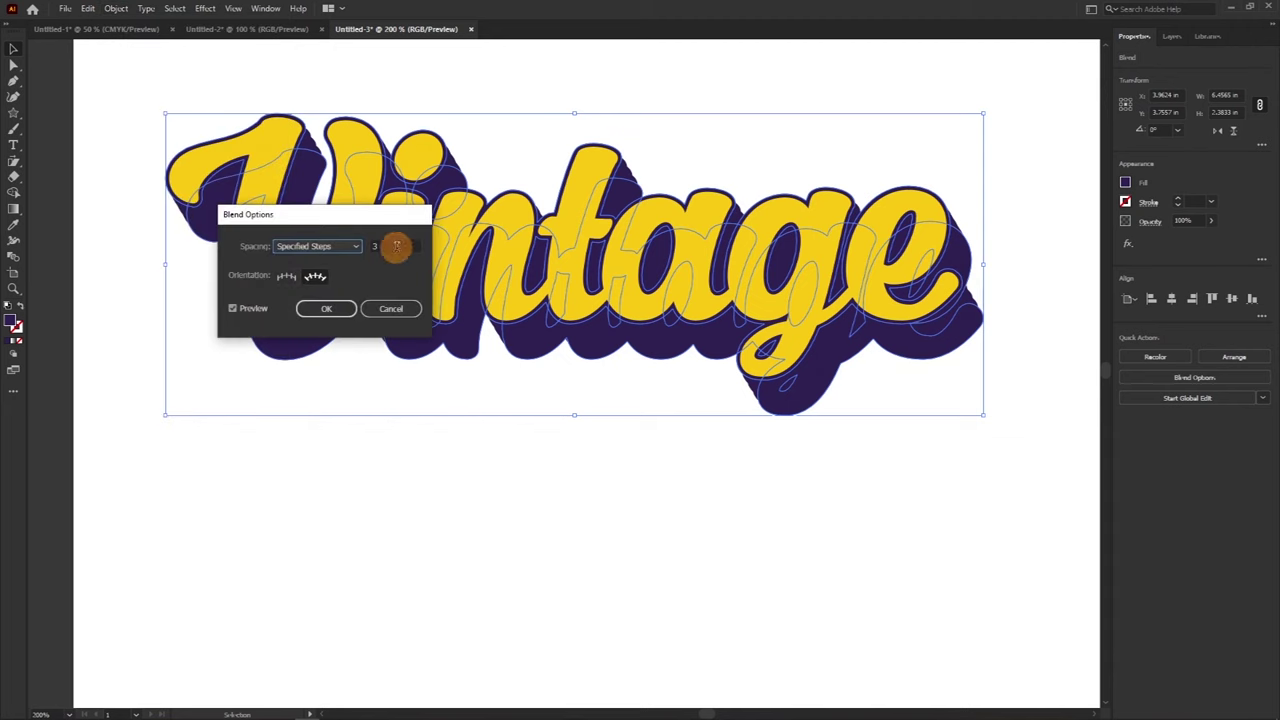
pyautogui.click(286, 276)
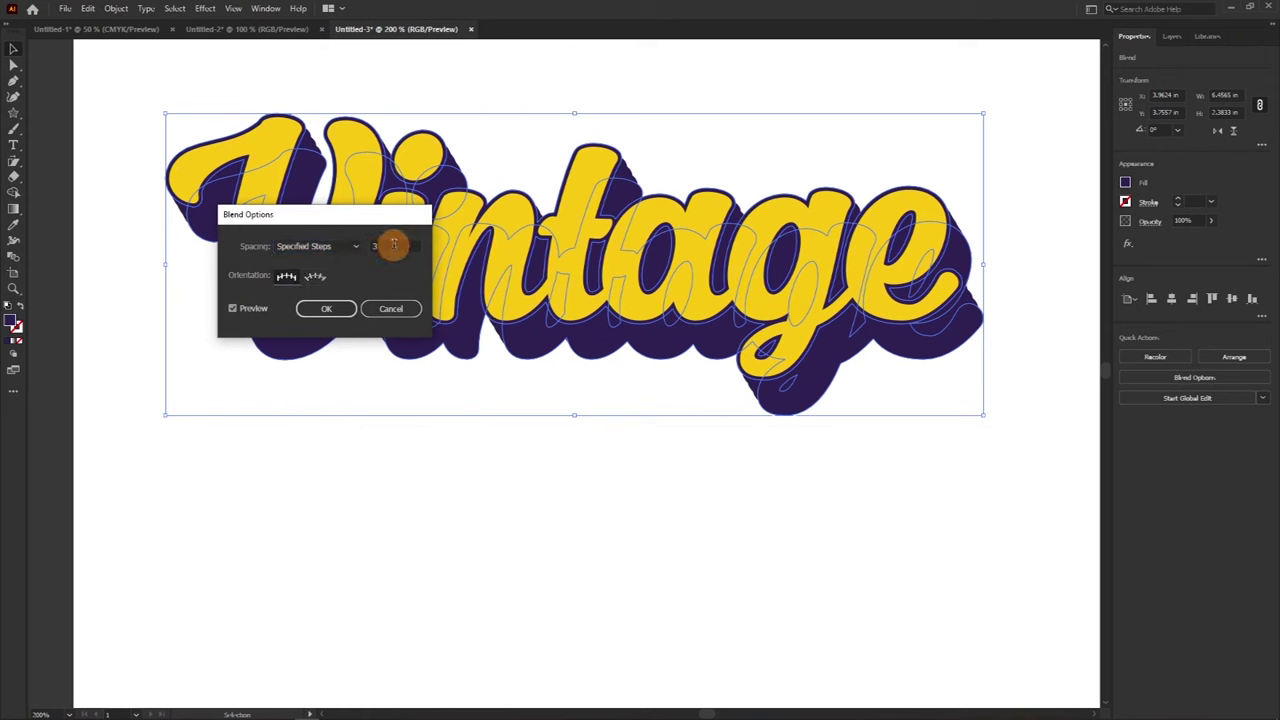
pyautogui.moveTo(389, 245); pyautogui.dragTo(338, 249)
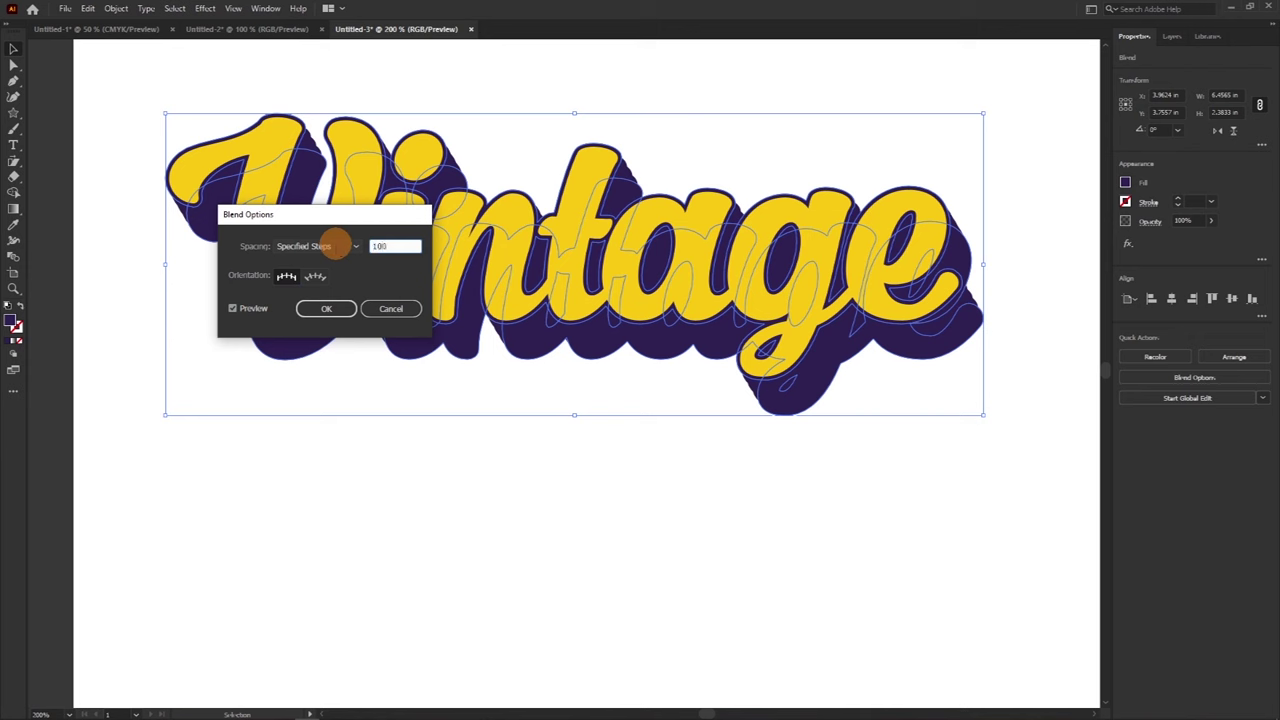
pyautogui.click(326, 309)
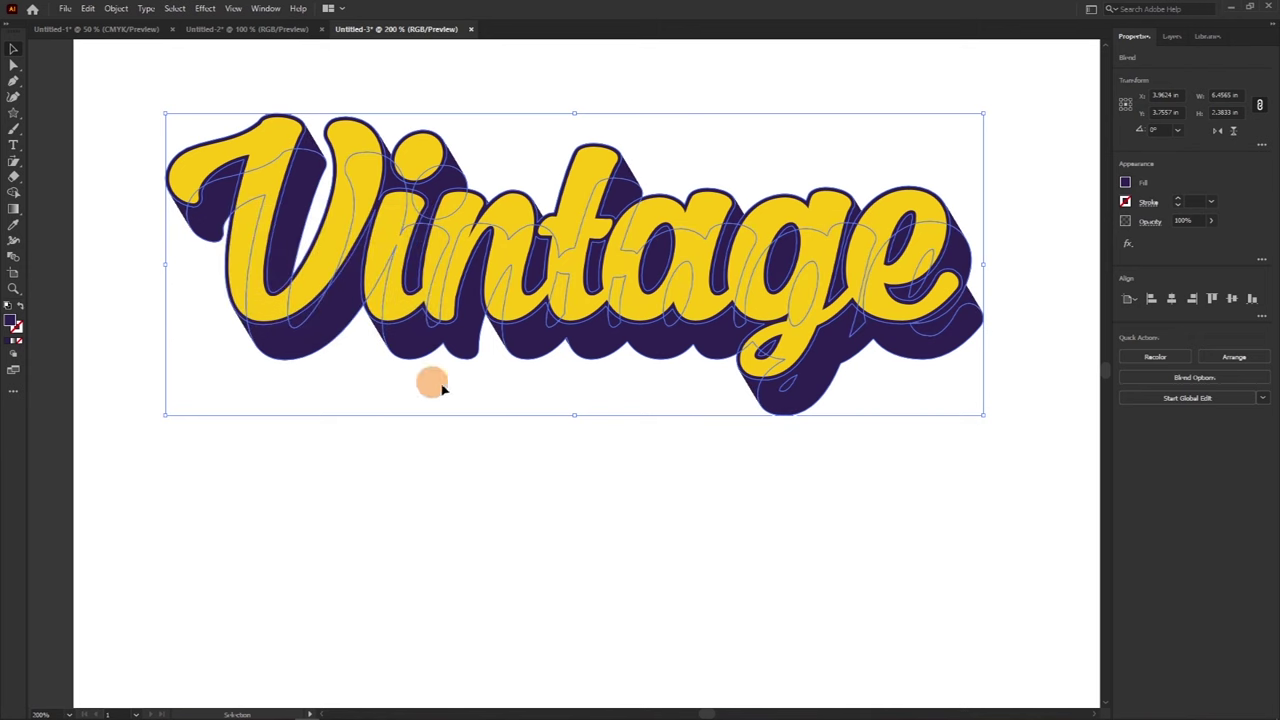
# Expand the purple blend with Object and Fill enabled, and unite its pieces into one solid shadow shape behind the lettering
pyautogui.click(615, 334)
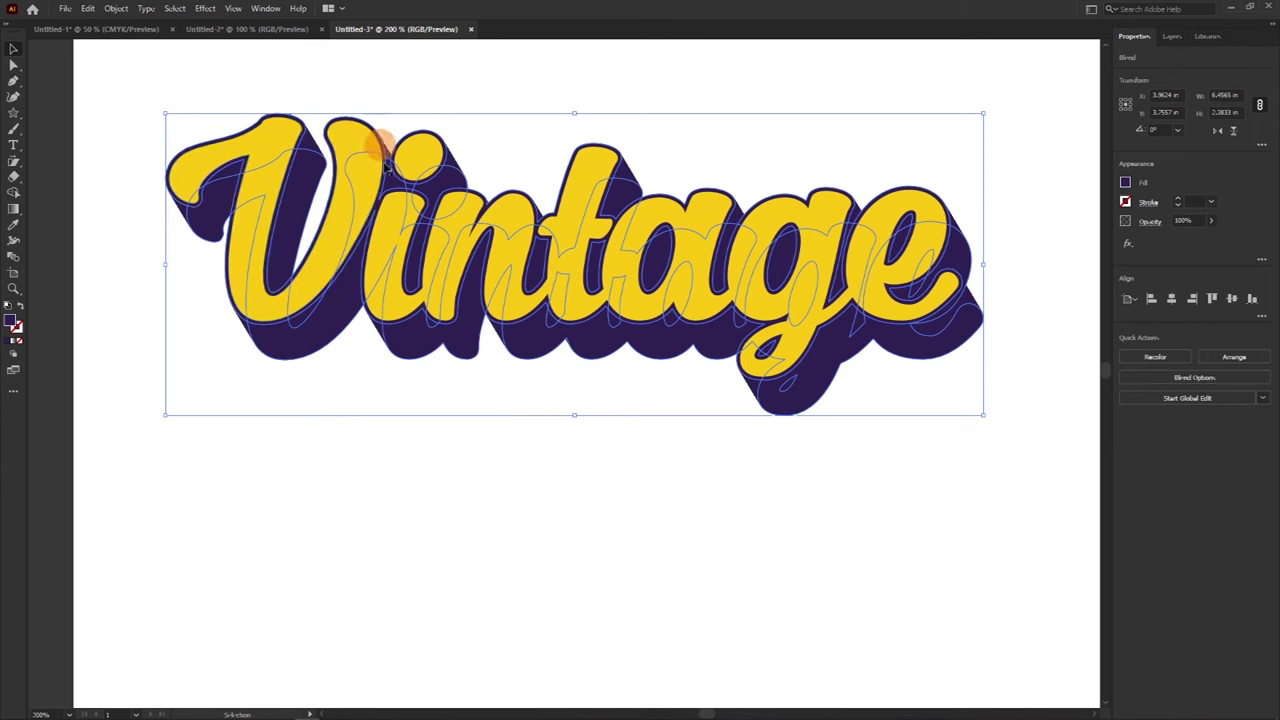
pyautogui.click(117, 9)
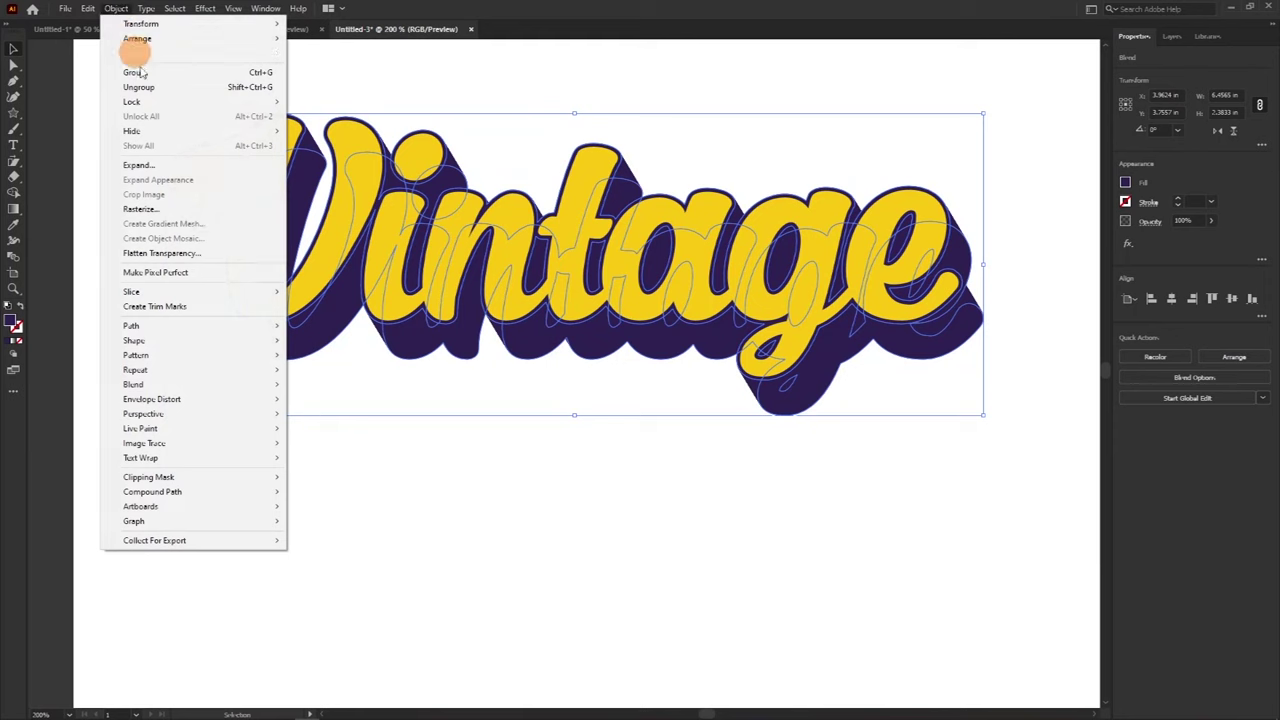
pyautogui.click(129, 166)
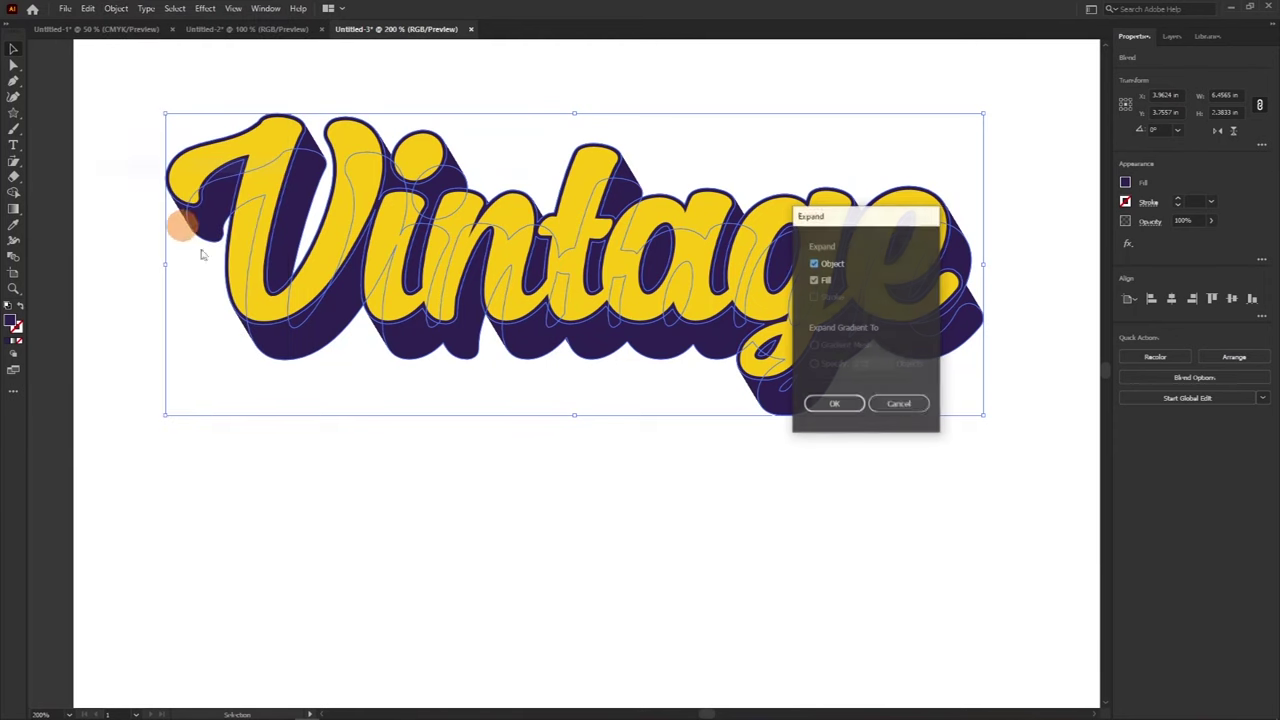
pyautogui.click(838, 405)
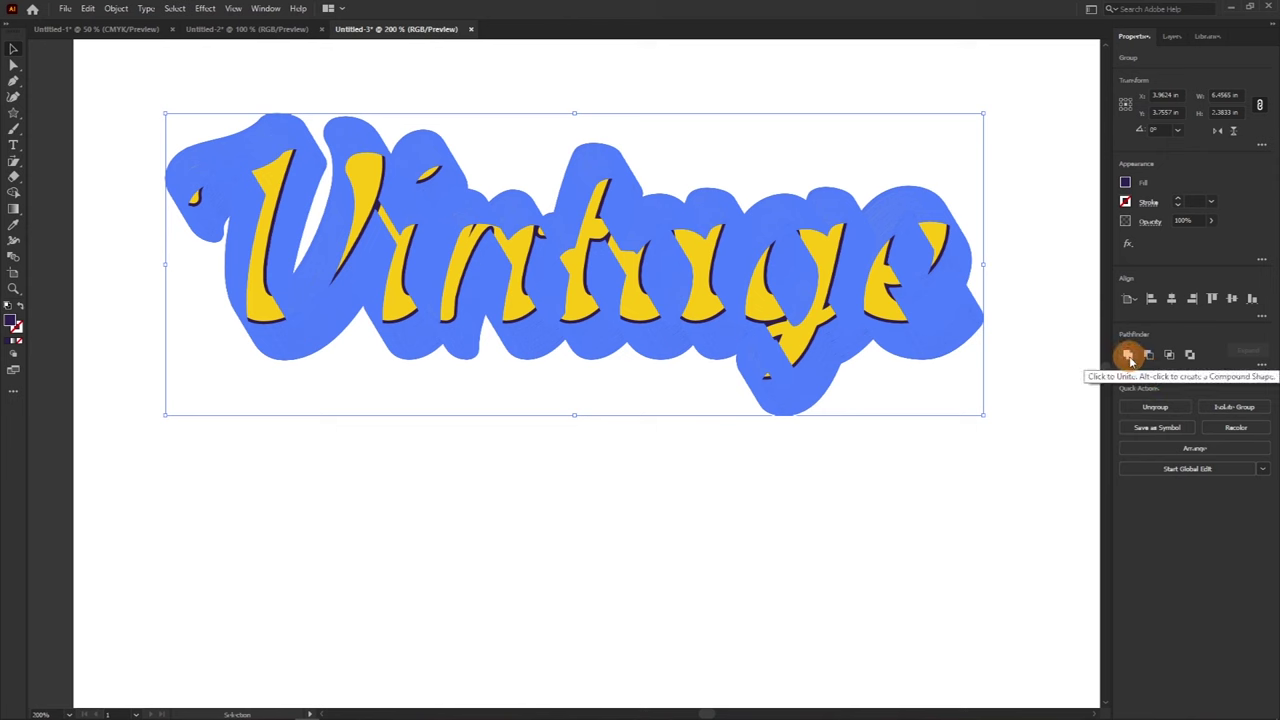
pyautogui.click(1128, 356)
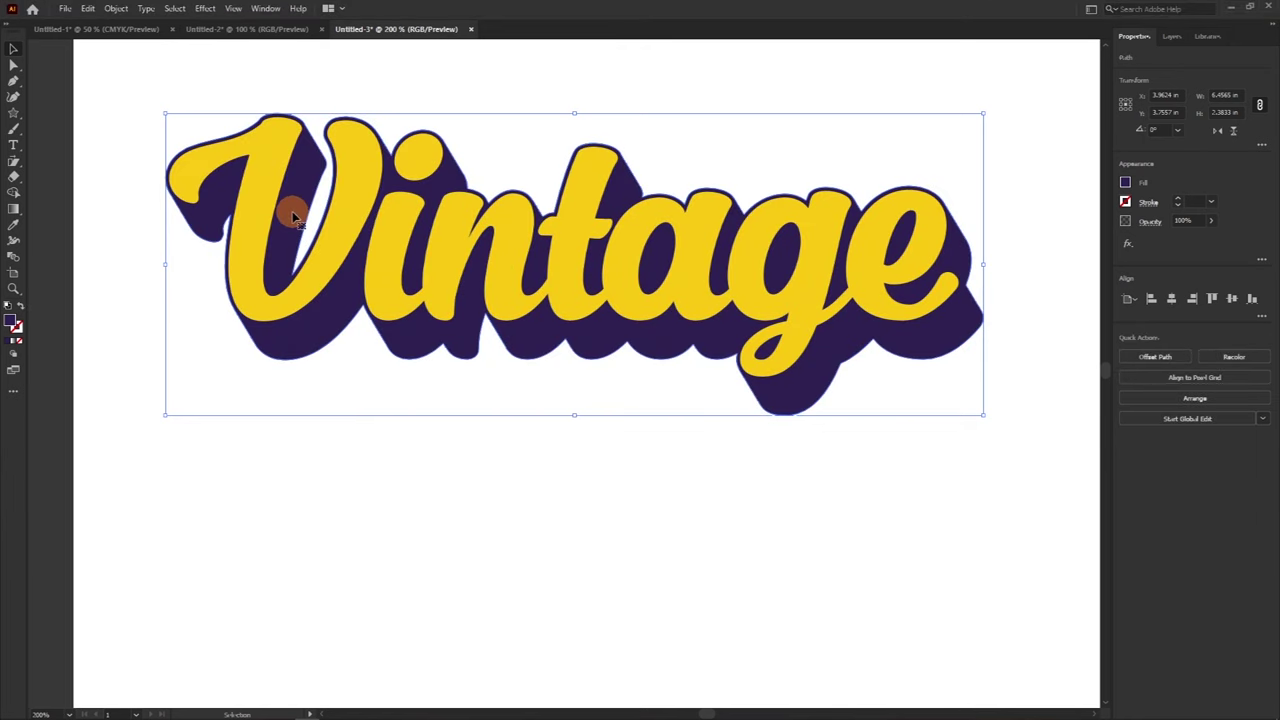
pyautogui.click(273, 180)
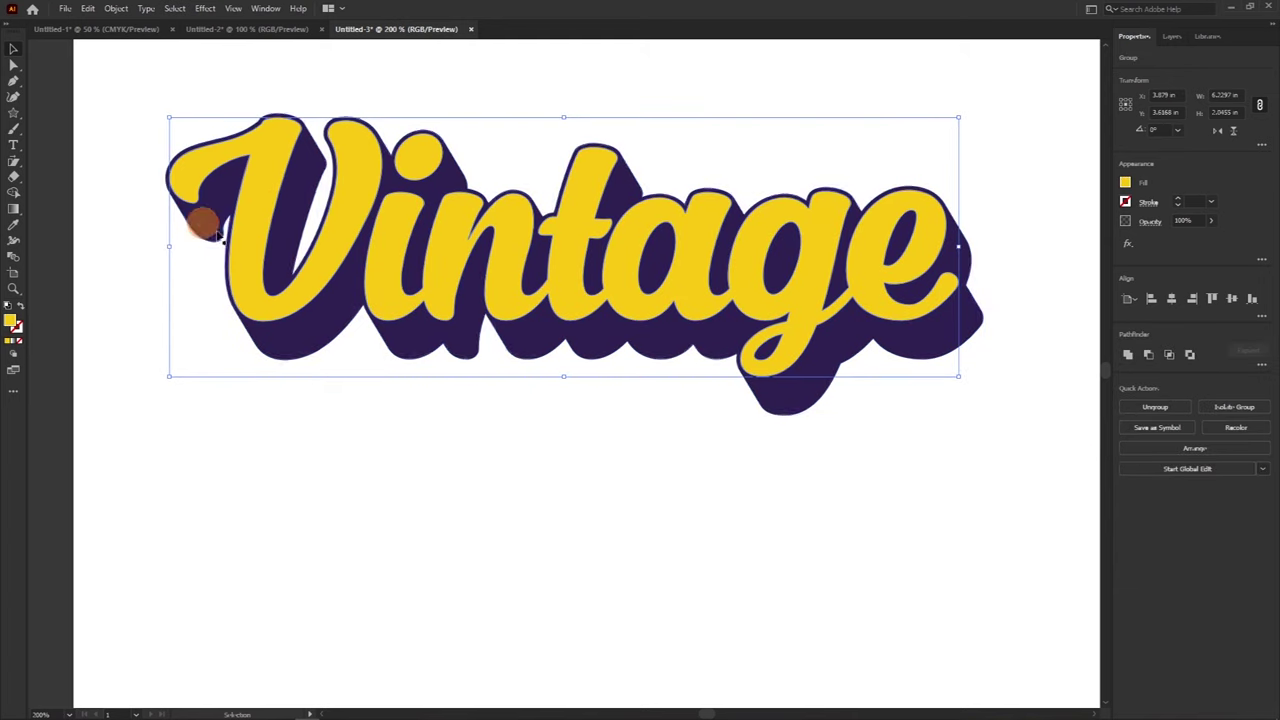
# Outline the yellow Vintage lettering with a 1 pt bright red stroke, R 251, G 46, B 0
pyautogui.scroll(3, 241, 157)
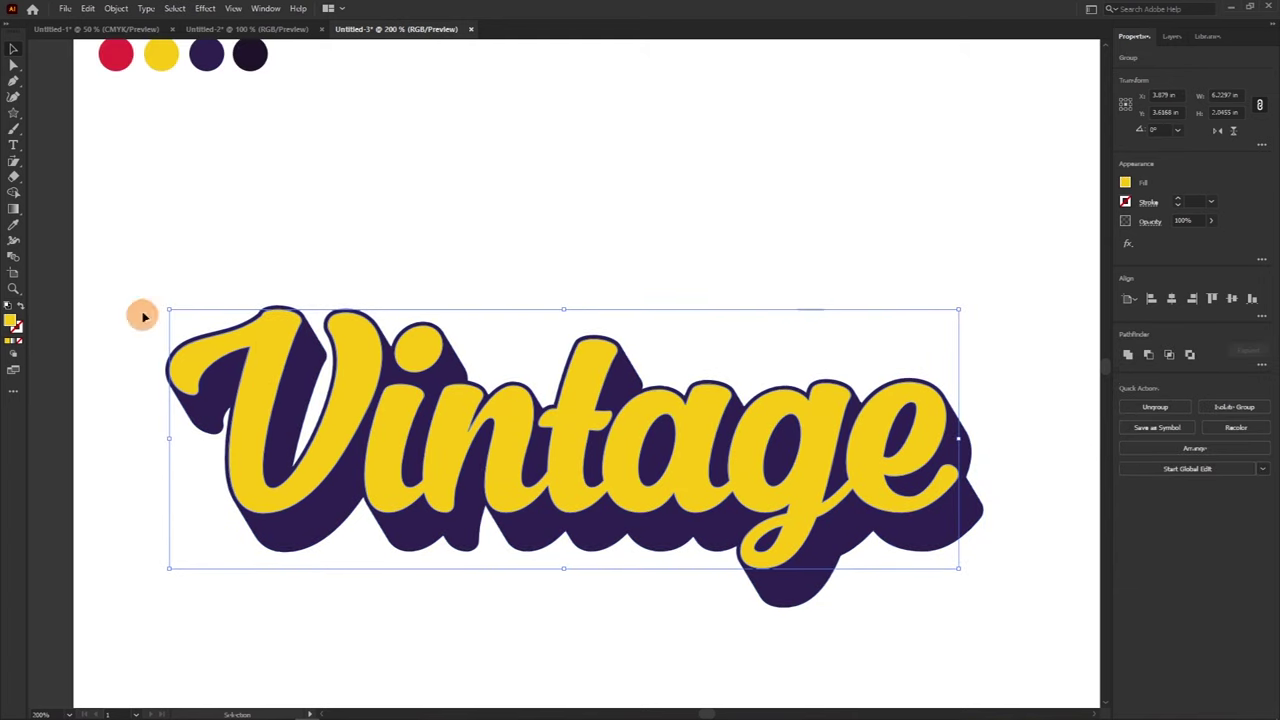
pyautogui.press('F6')
pyautogui.click(997, 155)
pyautogui.moveTo(997, 155); pyautogui.dragTo(978, 155)
pyautogui.moveTo(1032, 131); pyautogui.dragTo(991, 131)
pyautogui.click(1044, 111)
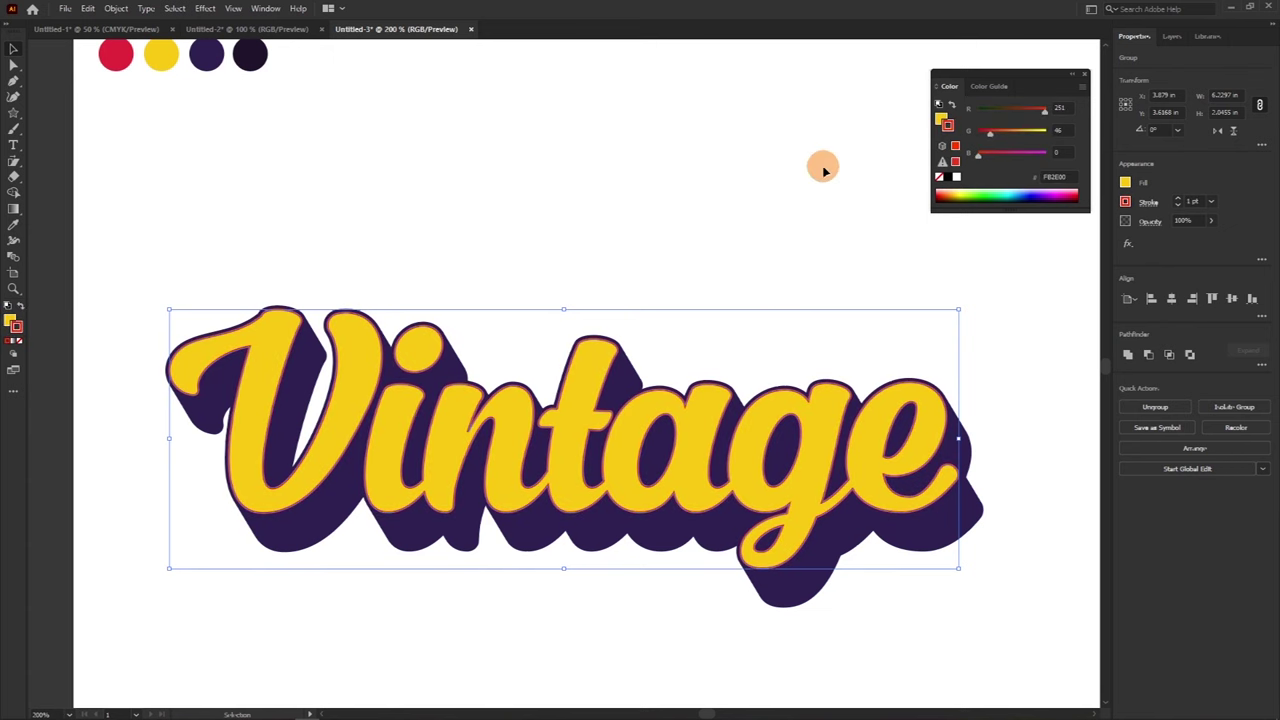
pyautogui.click(823, 169)
# Offset the purple shadow shape's path outward to form a slightly larger purple backing around the lettering
pyautogui.scroll(-3, 700, 300)
pyautogui.scroll(2, 525, 400)
pyautogui.scroll(-2, 527, 400)
pyautogui.click(606, 434)
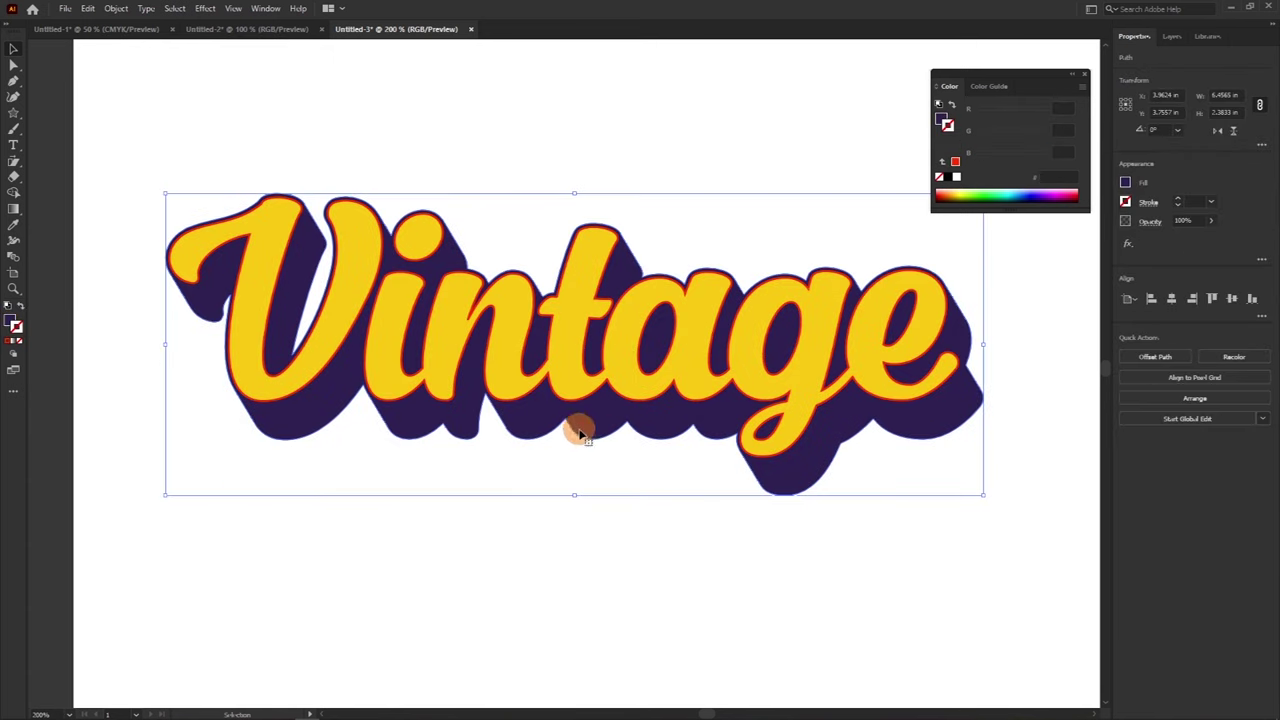
pyautogui.click(116, 8)
pyautogui.moveTo(160, 326)
pyautogui.click(330, 375)
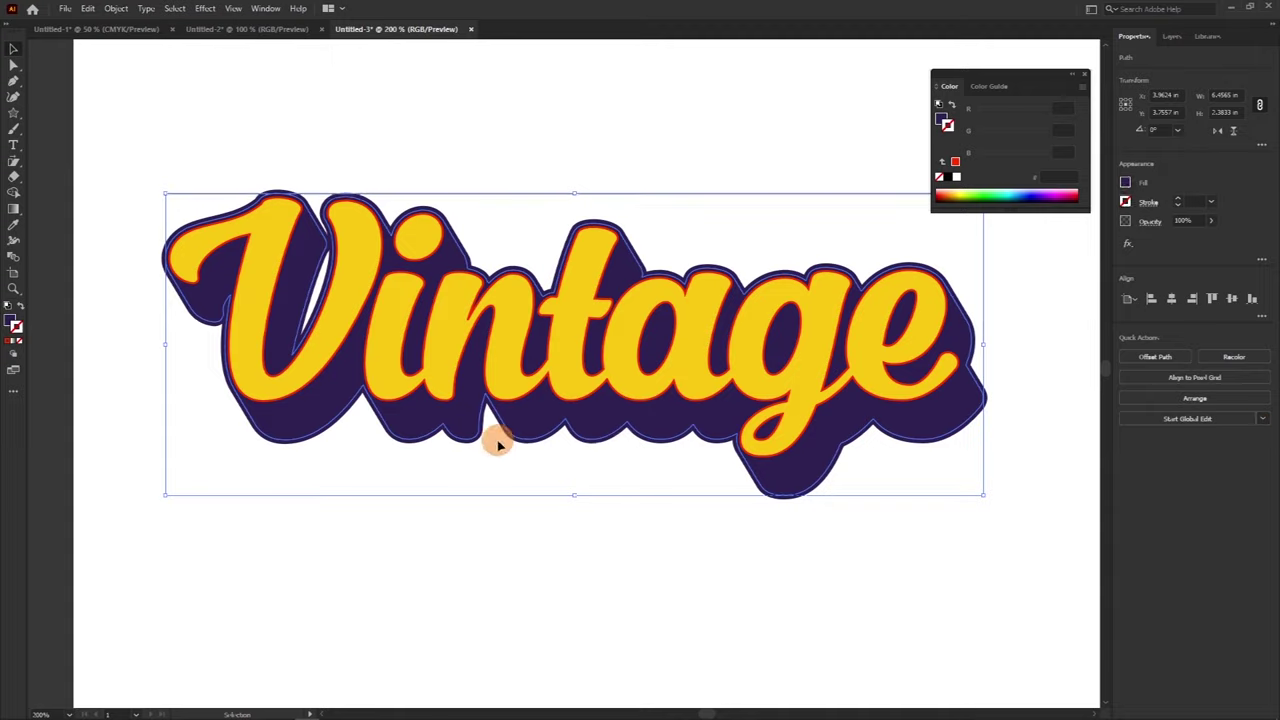
pyautogui.press('i')
pyautogui.press('v')
pyautogui.rightClick(525, 422)
pyautogui.click(574, 411)
pyautogui.press('Escape')
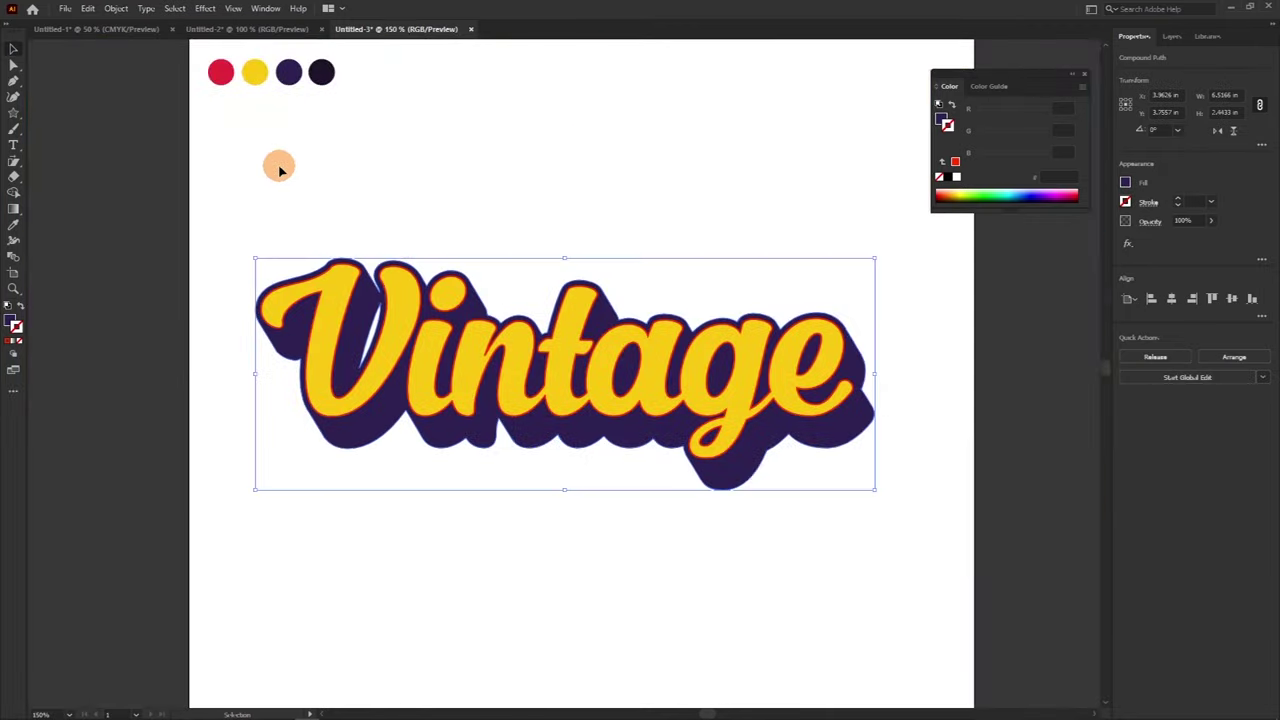
# Try a 1 pt cyan 00FFF4 stroke on the offset purple shape and nudge it about 0.03 in right and 0.62 in down
pyautogui.click(1002, 197)
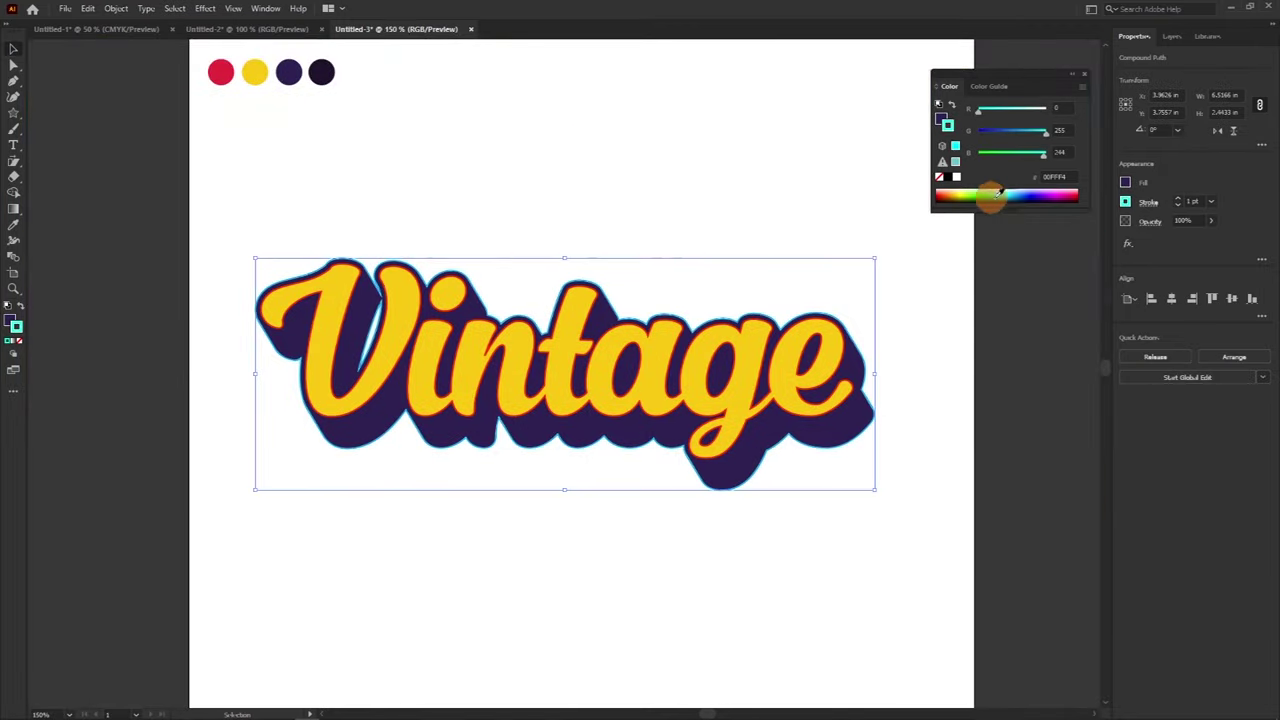
pyautogui.press('Right')
pyautogui.press('Right')
pyautogui.press('Down')
pyautogui.press('Down')
pyautogui.hotkey('shift', 'Down')
pyautogui.hotkey('shift', 'Down')
pyautogui.hotkey('shift', 'Down')
pyautogui.hotkey('shift', 'Down')
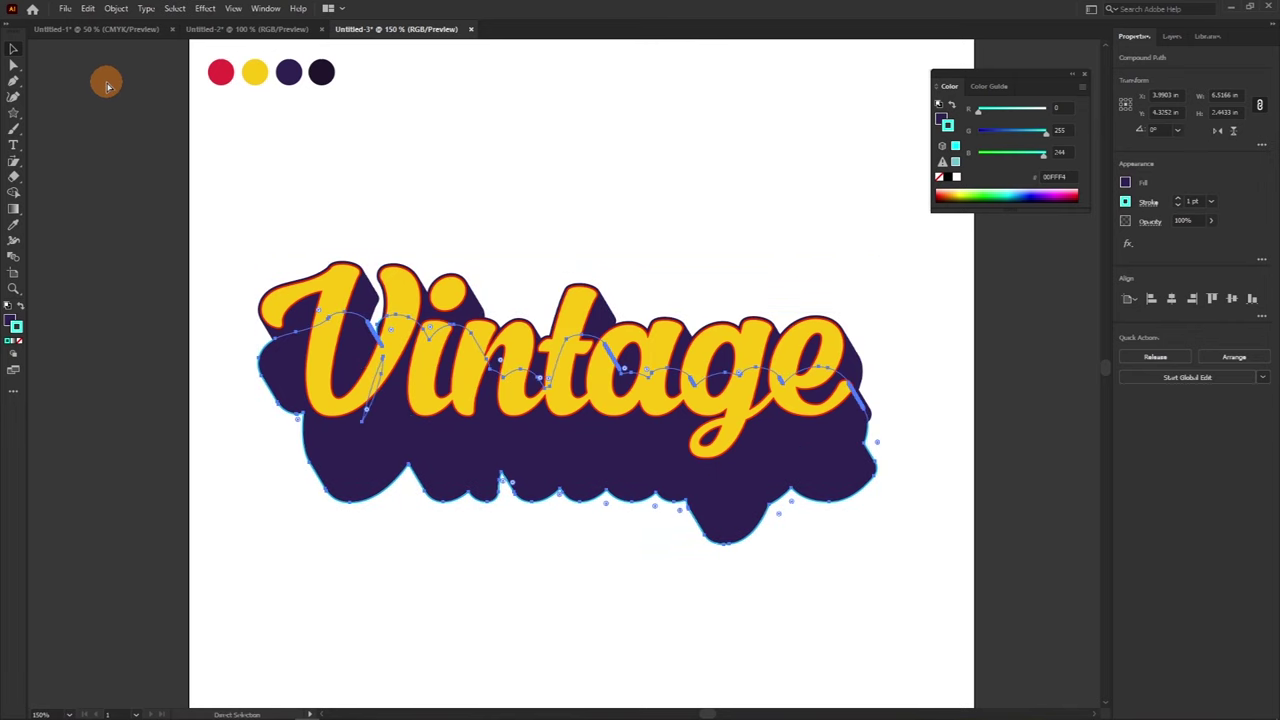
# Undo the nudges of the offset purple shape and clear the selection
pyautogui.hotkey('ctrl', 'z')
pyautogui.hotkey('ctrl', 'z')
pyautogui.hotkey('ctrl', 'z')
pyautogui.hotkey('ctrl', 'z')
pyautogui.hotkey('ctrl', 'z')
pyautogui.hotkey('ctrl', 'shift', 'z')
pyautogui.hotkey('ctrl', 'shift', 'z')
pyautogui.hotkey('ctrl', 'shift', 'z')
pyautogui.hotkey('ctrl', 'shift', 'z')
pyautogui.hotkey('ctrl', 'z')
pyautogui.hotkey('ctrl', 'z')
pyautogui.hotkey('ctrl', 'z')
pyautogui.click(306, 575)
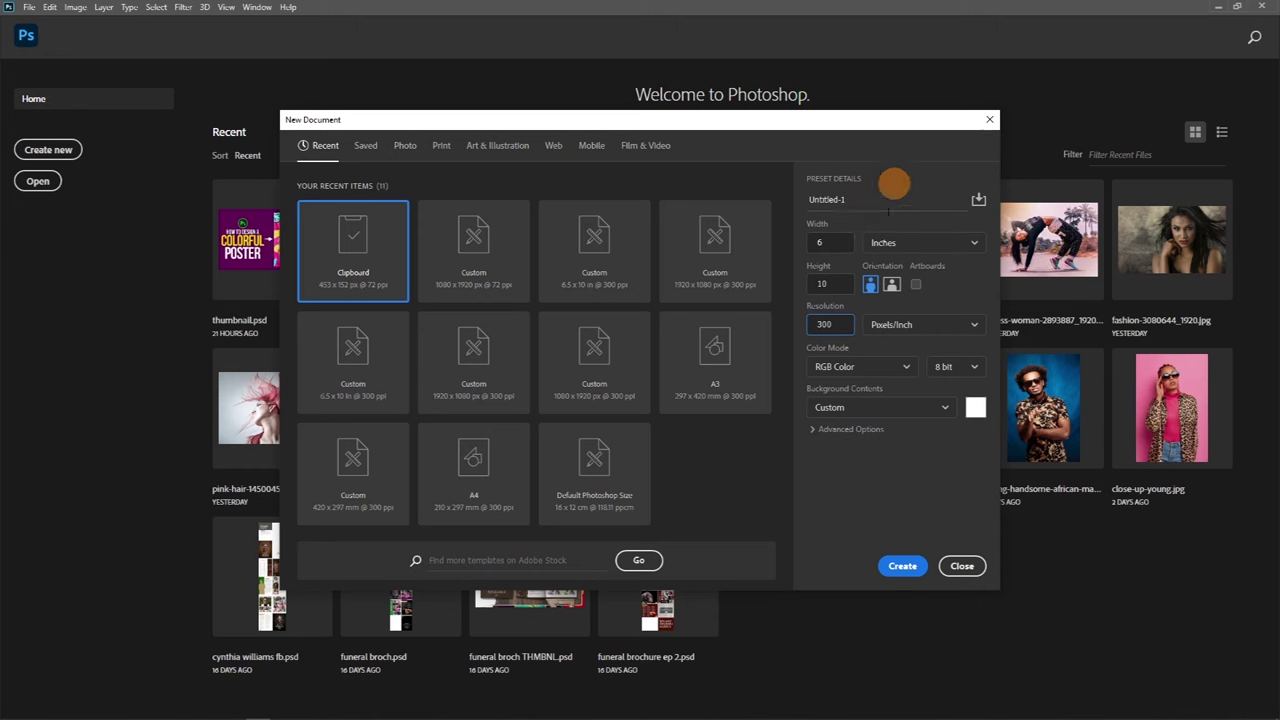
# Name the new 6 × 10 inch, 300 pixels/inch RGB document "detti ravel" and create it
pyautogui.click(849, 199)
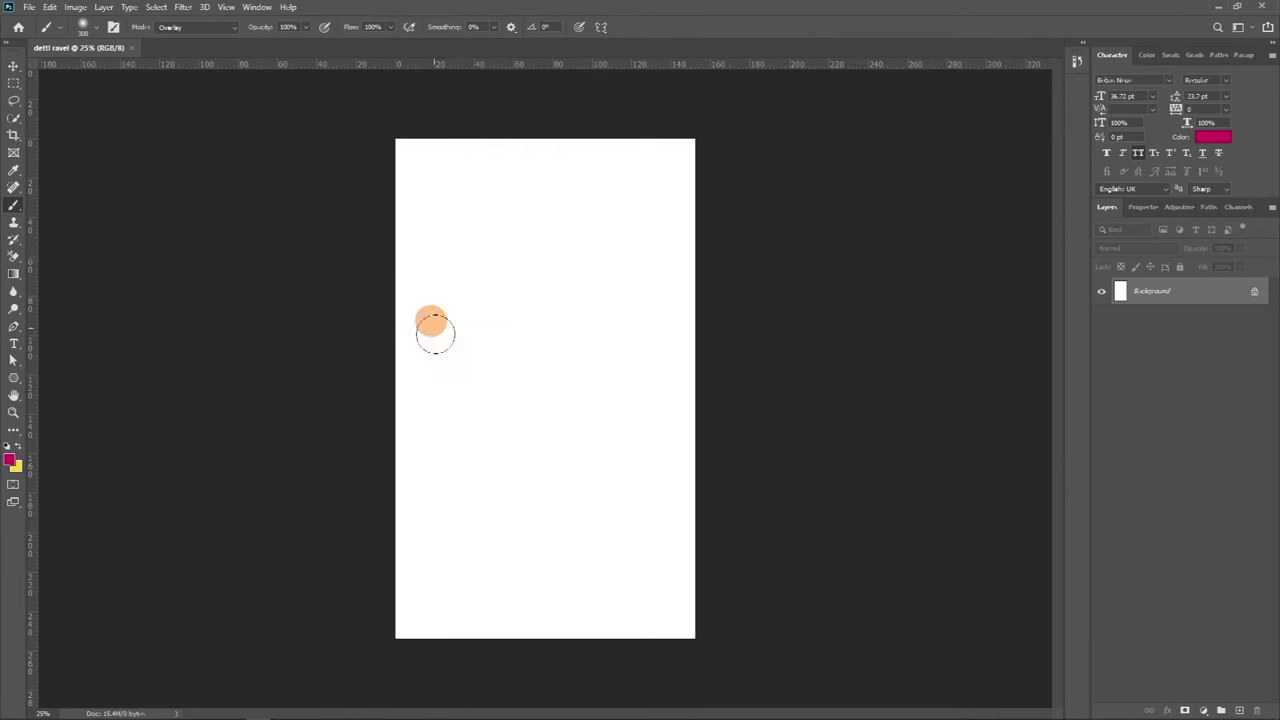
# Copy the four colour palette circles from Illustrator, paste them into the Photoshop document as a smart object, and place them in the page's upper-left corner
pyautogui.moveTo(471, 711)
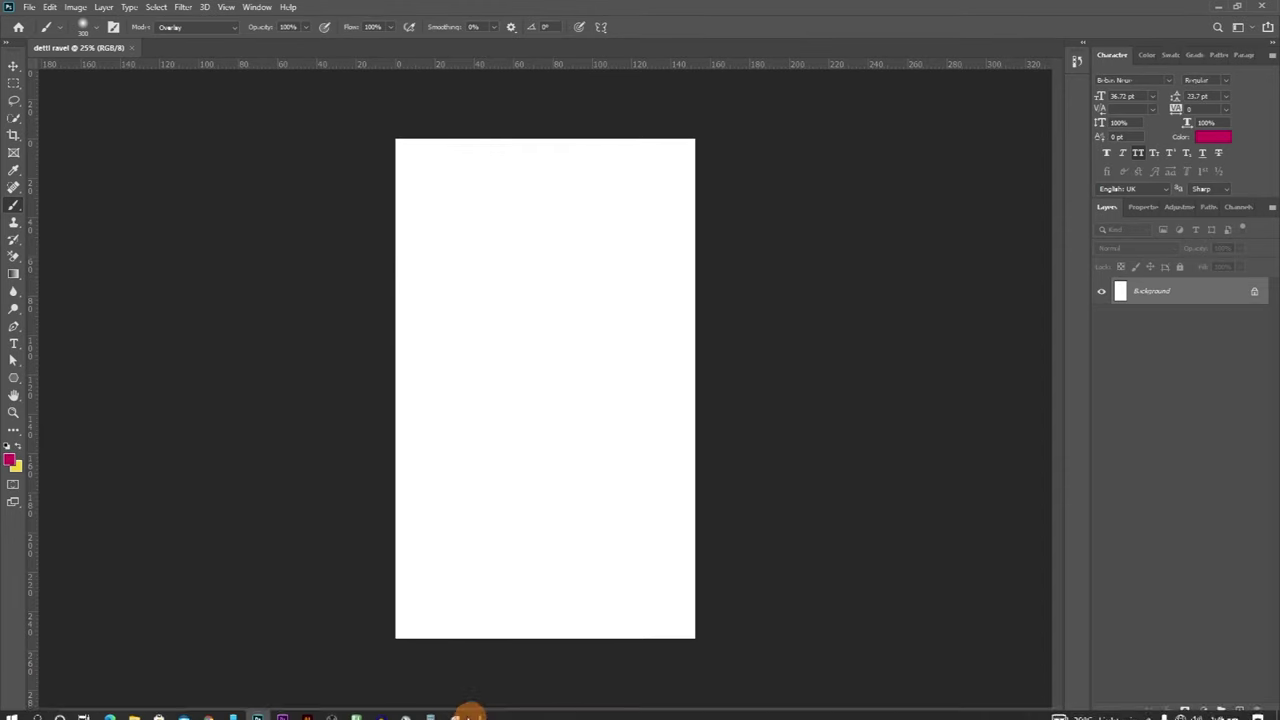
pyautogui.click(308, 710)
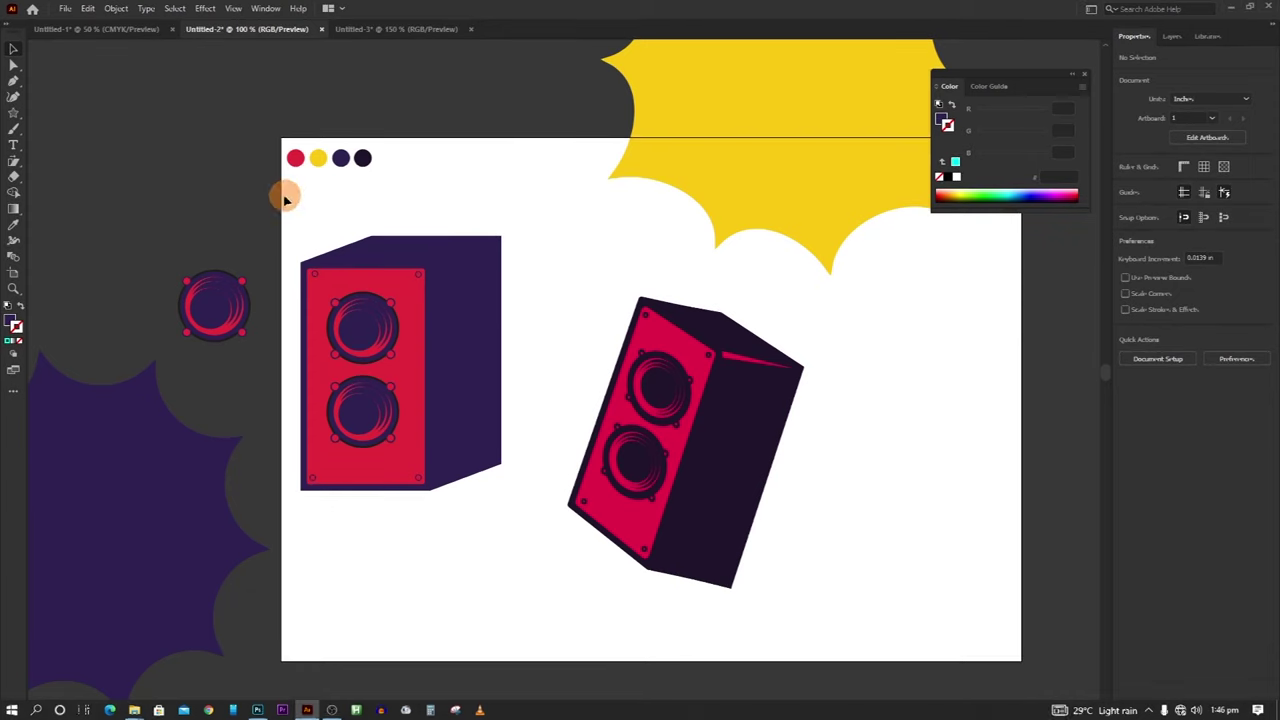
pyautogui.moveTo(400, 185); pyautogui.dragTo(300, 710)
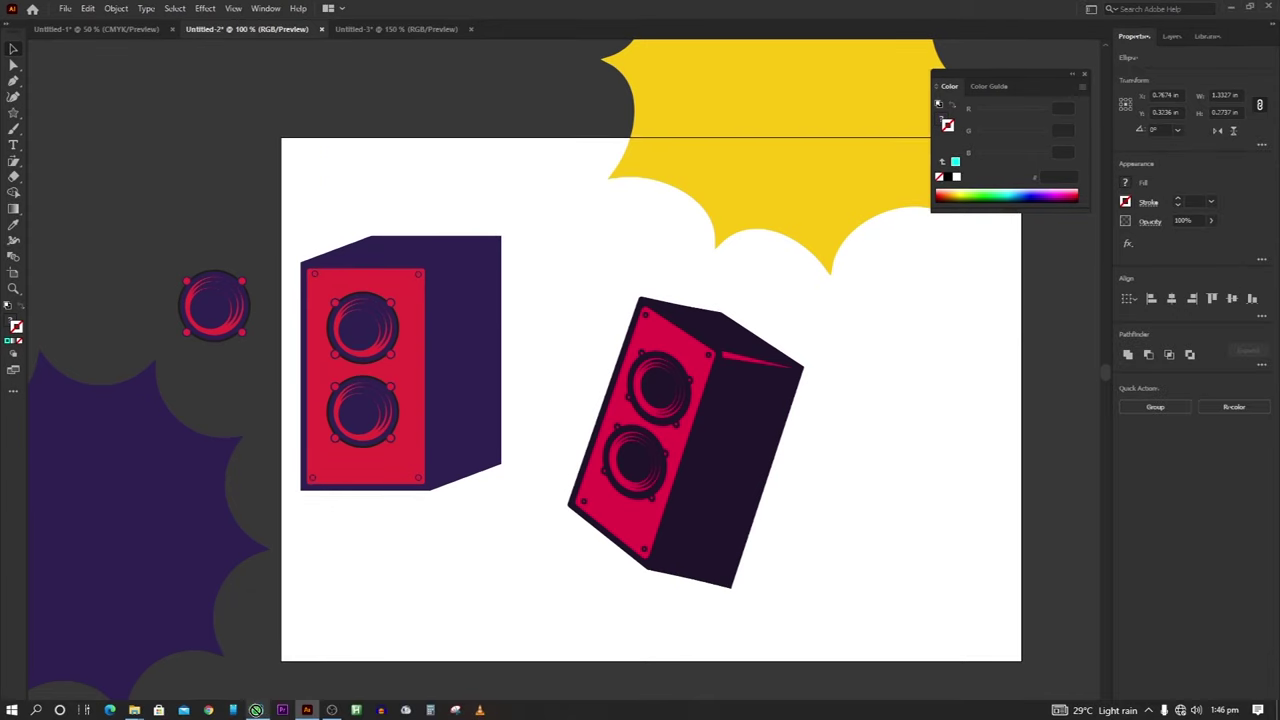
pyautogui.click(256, 710)
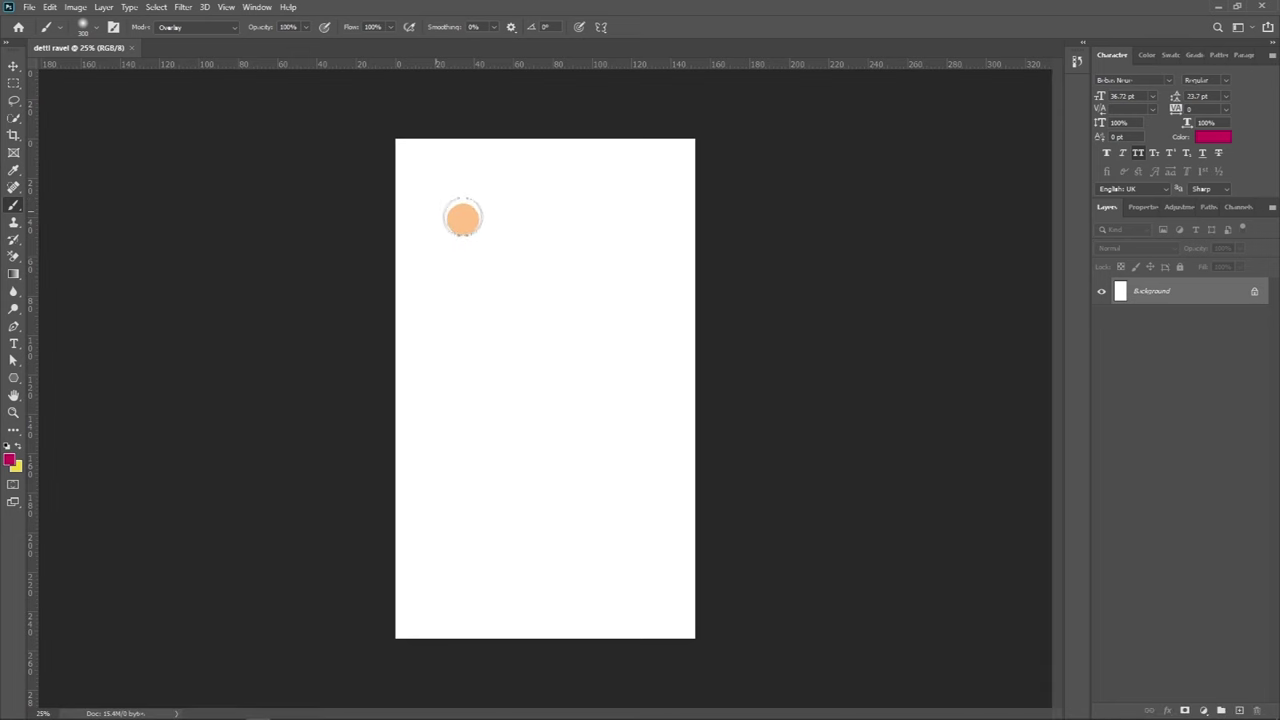
pyautogui.moveTo(463, 218)
pyautogui.mouseDown()
pyautogui.moveTo(471, 157)
pyautogui.moveTo(471, 194)
pyautogui.mouseUp()
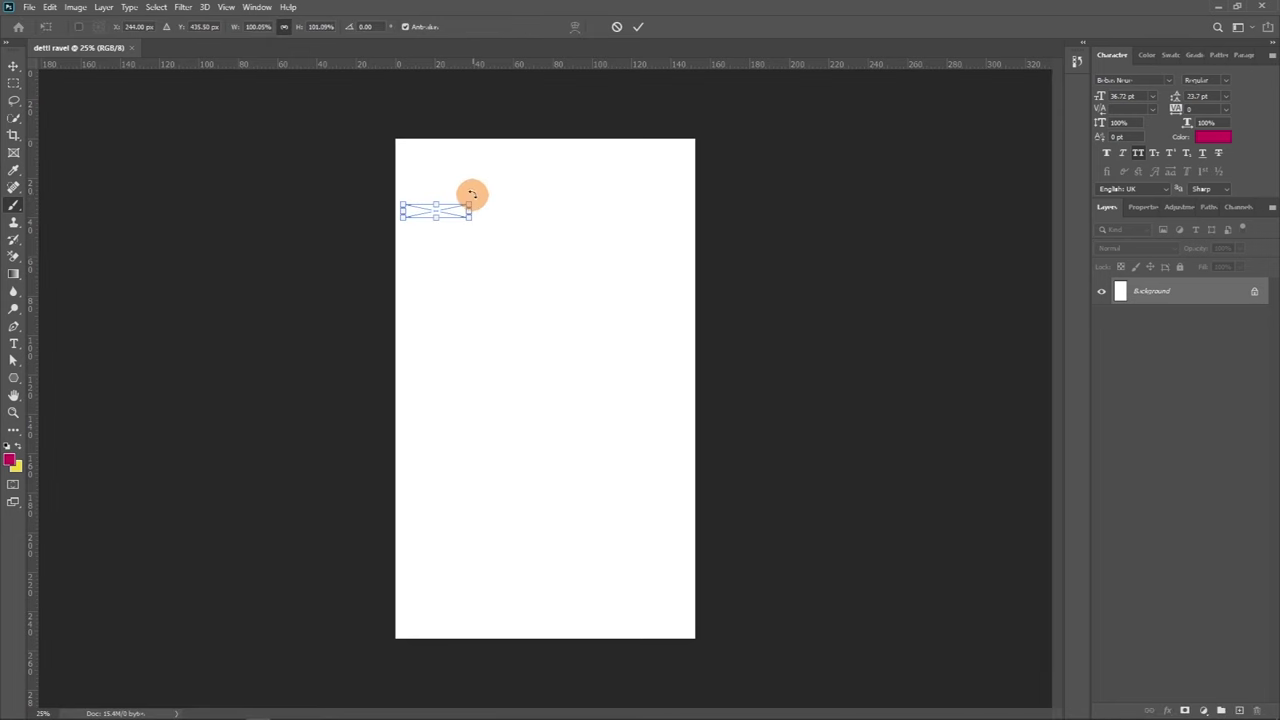
pyautogui.click(638, 27)
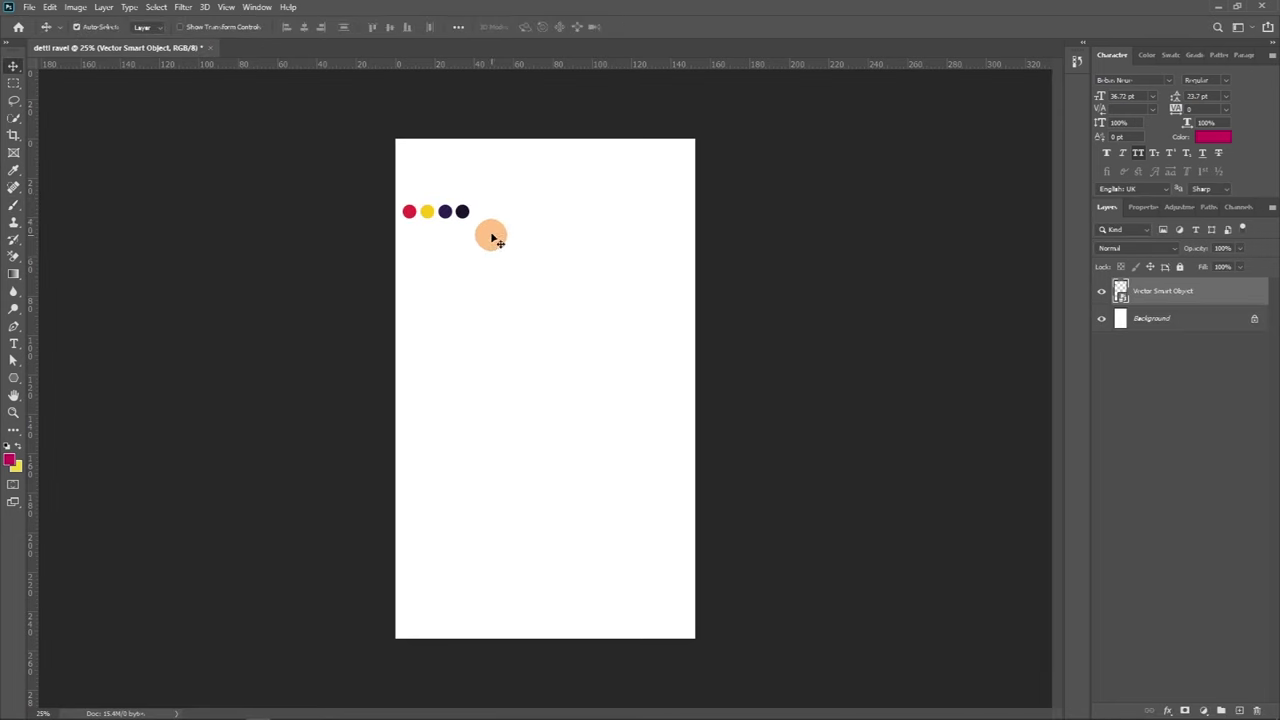
pyautogui.moveTo(460, 211); pyautogui.dragTo(463, 167)
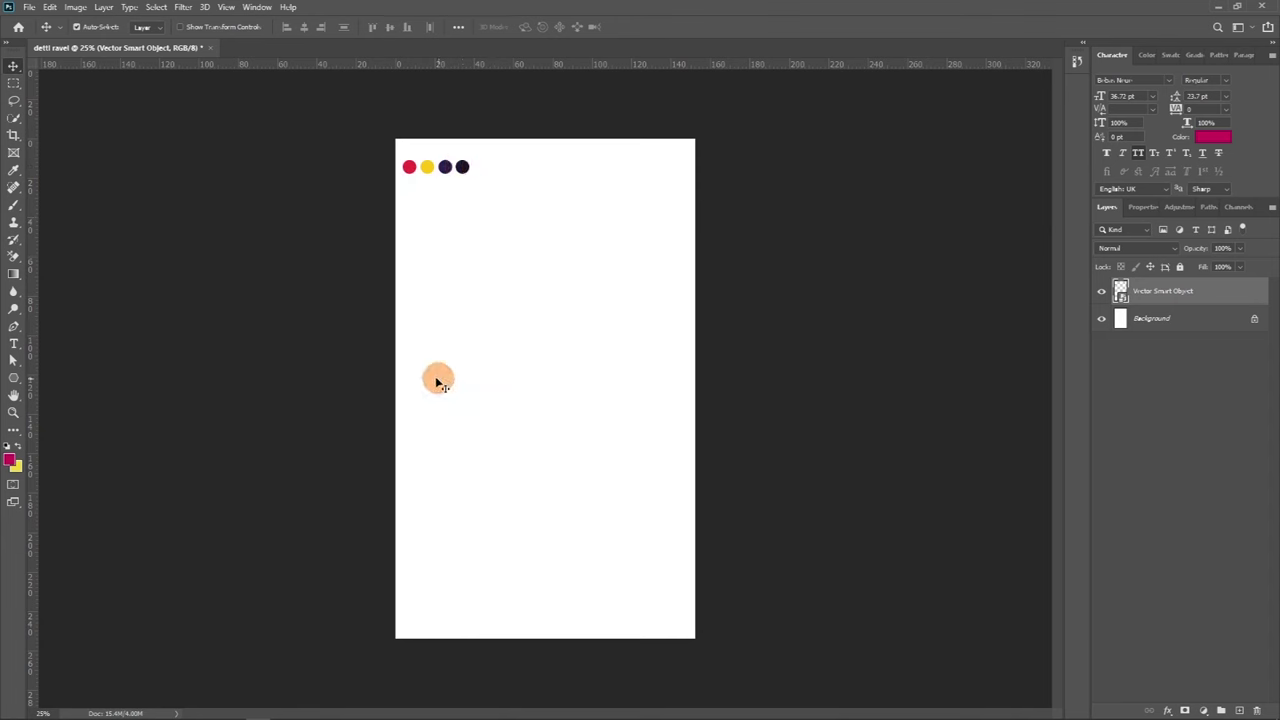
# Draw a rectangle of about 1888 × 3132 px covering the whole canvas and place its layer beneath the palette circles
pyautogui.press('u')
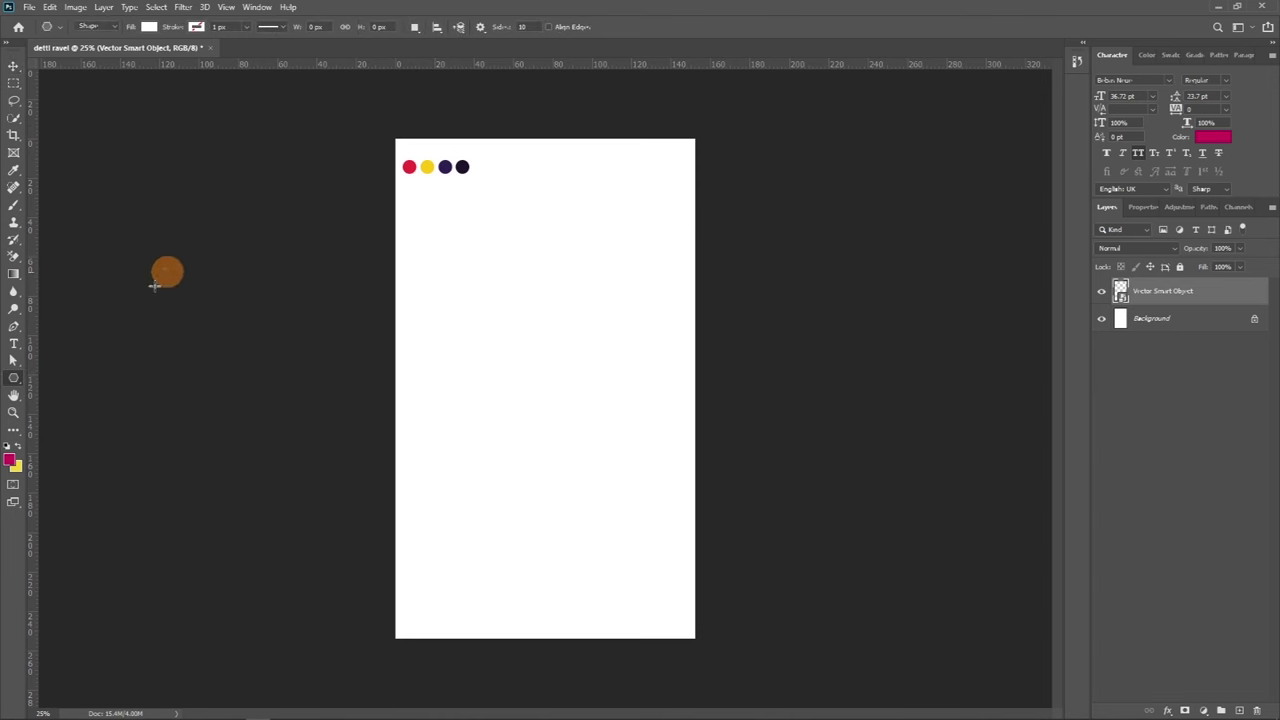
pyautogui.rightClick(15, 379)
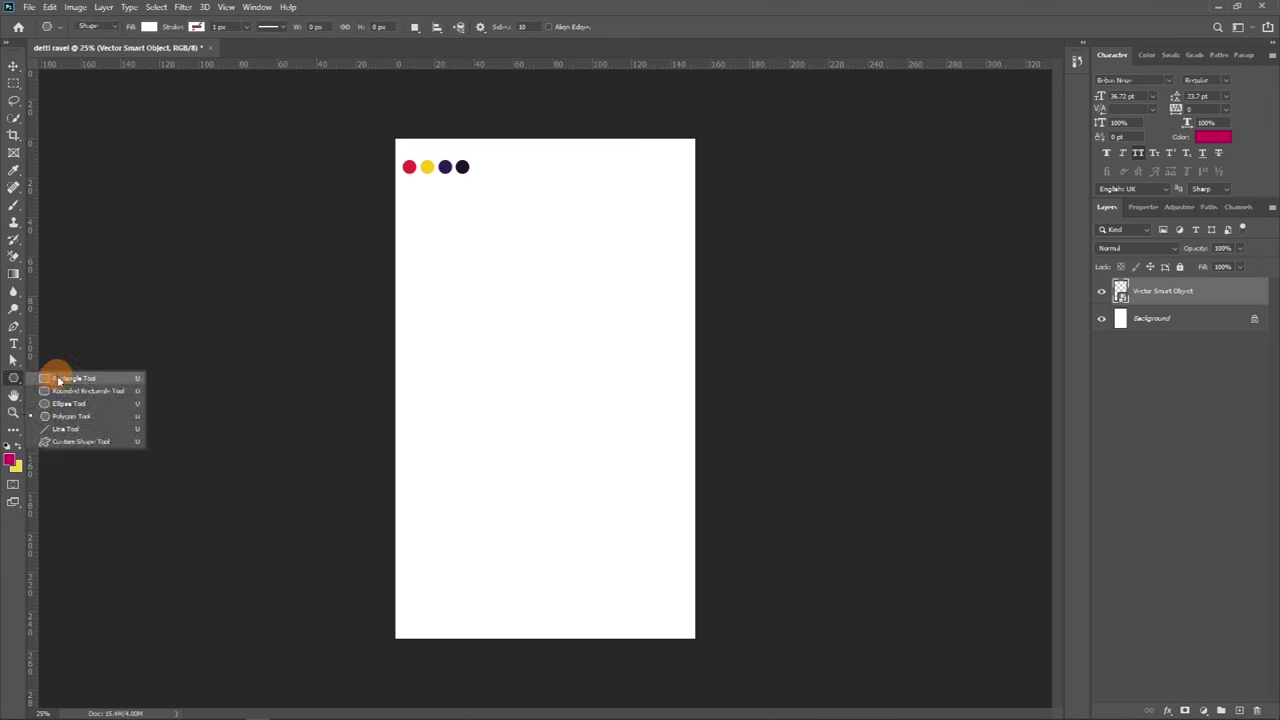
pyautogui.click(15, 379)
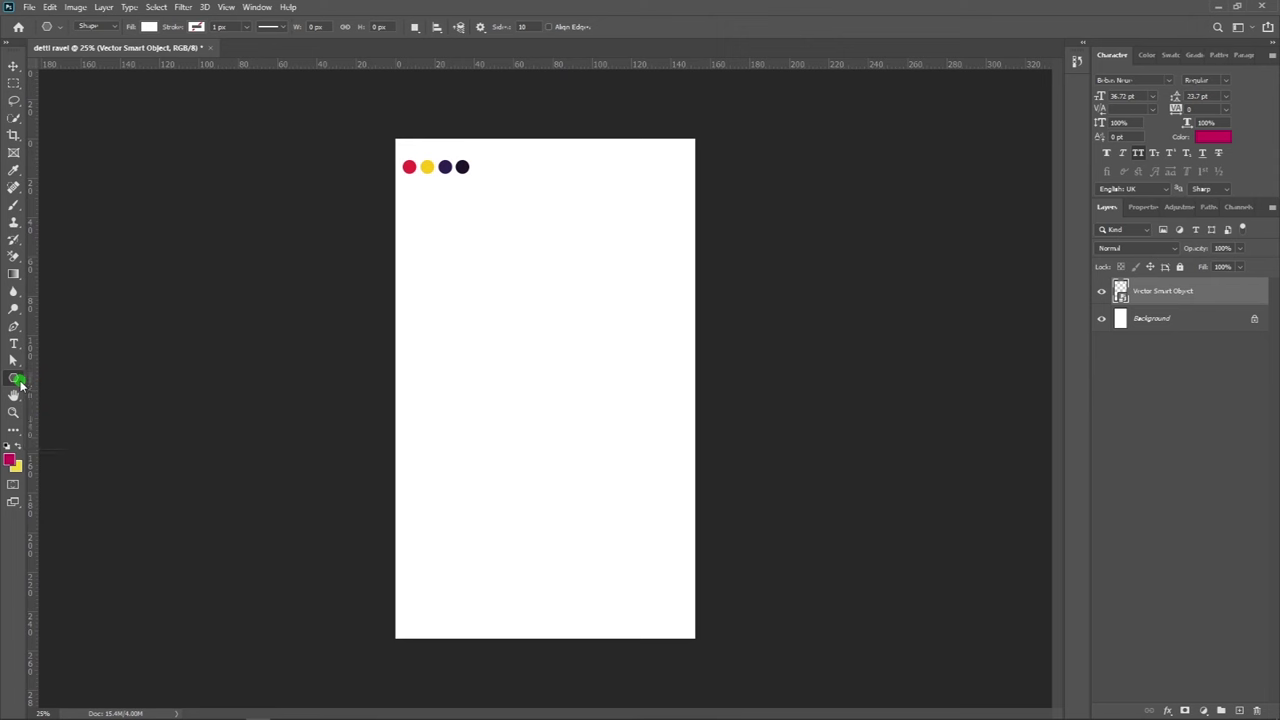
pyautogui.rightClick(15, 379)
pyautogui.click(71, 380)
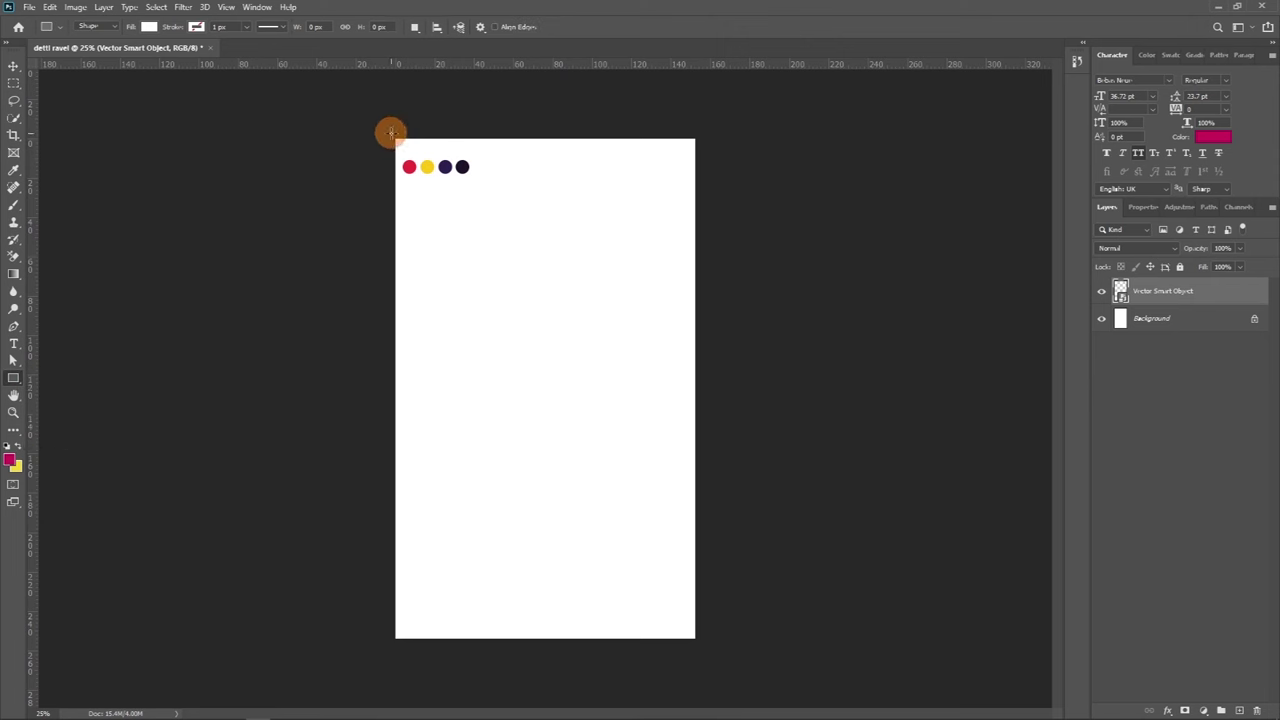
pyautogui.moveTo(391, 132); pyautogui.dragTo(706, 655)
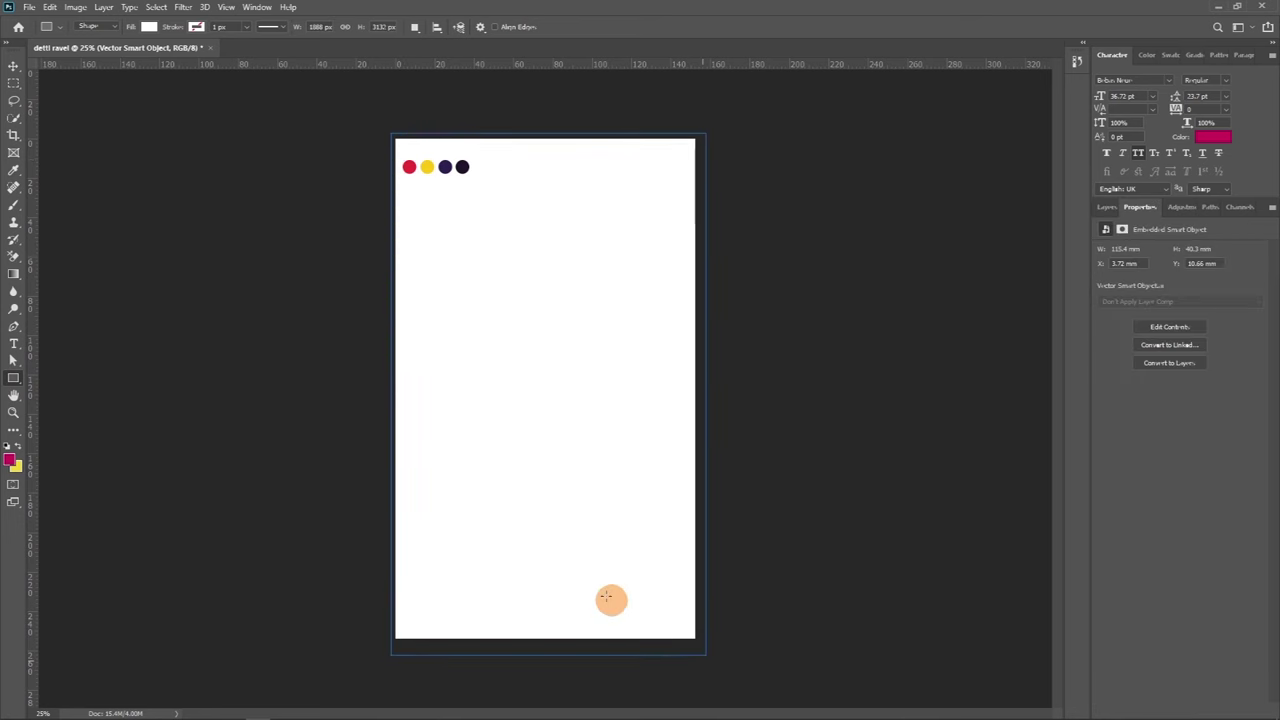
pyautogui.click(1111, 207)
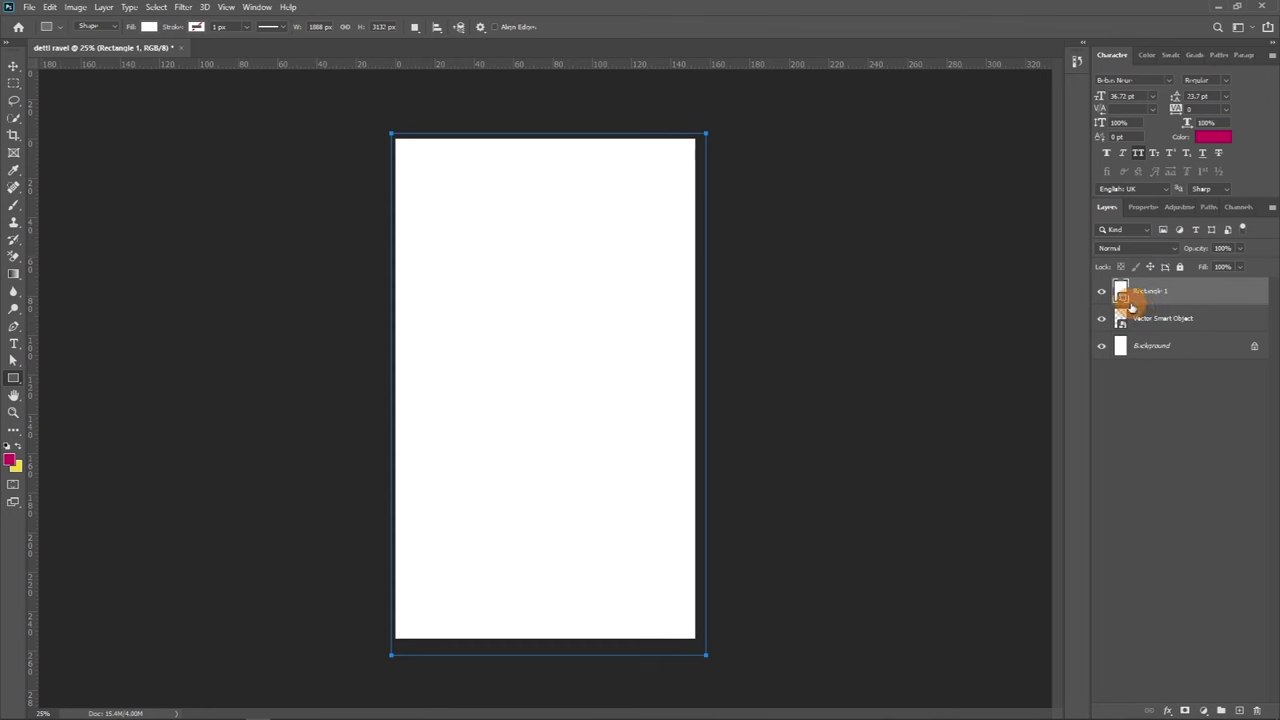
pyautogui.moveTo(1107, 298); pyautogui.dragTo(1127, 328)
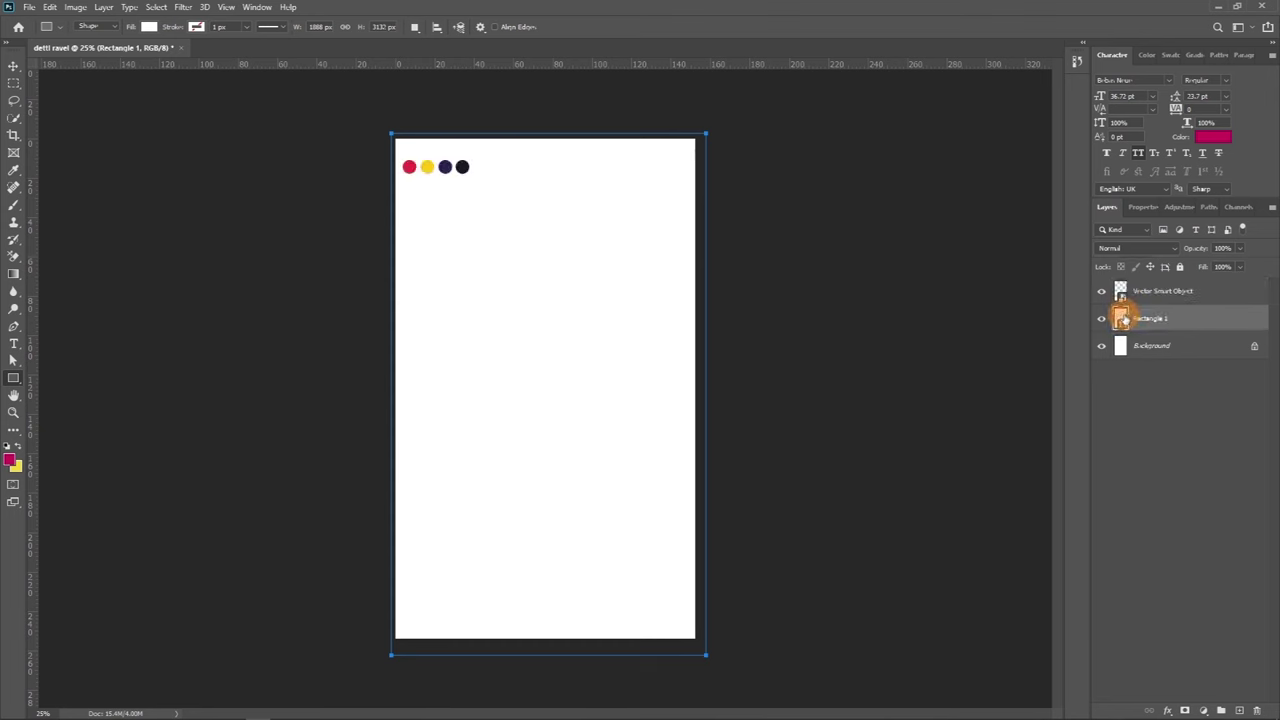
# Fill the full-page rectangle with the yellow sampled from the palette circles (fac813)
pyautogui.doubleClick(1121, 320)
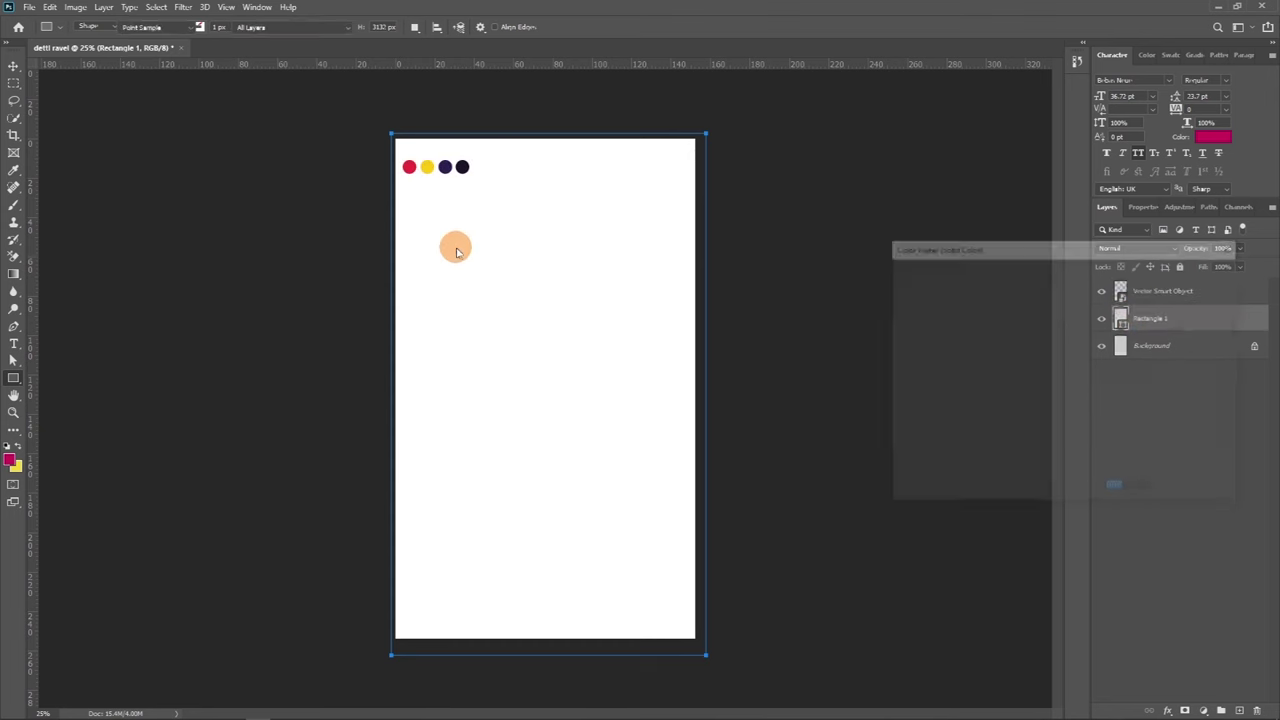
pyautogui.click(430, 166)
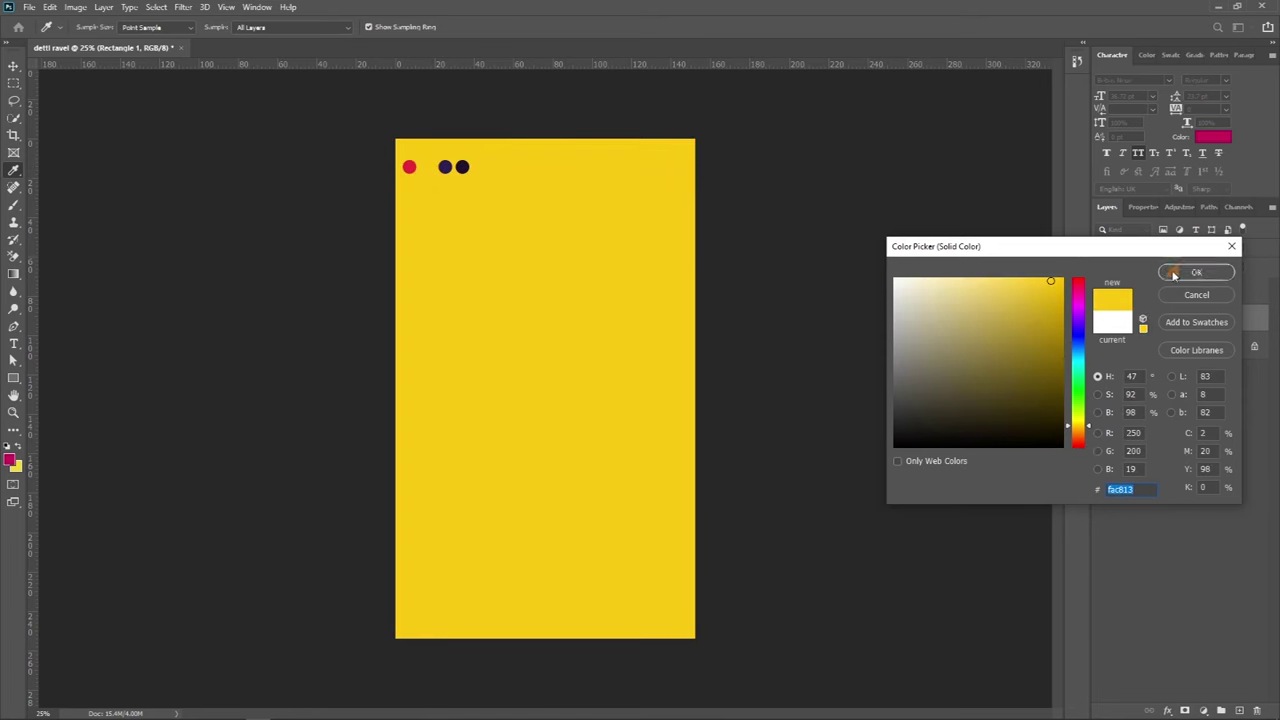
pyautogui.press('Return')
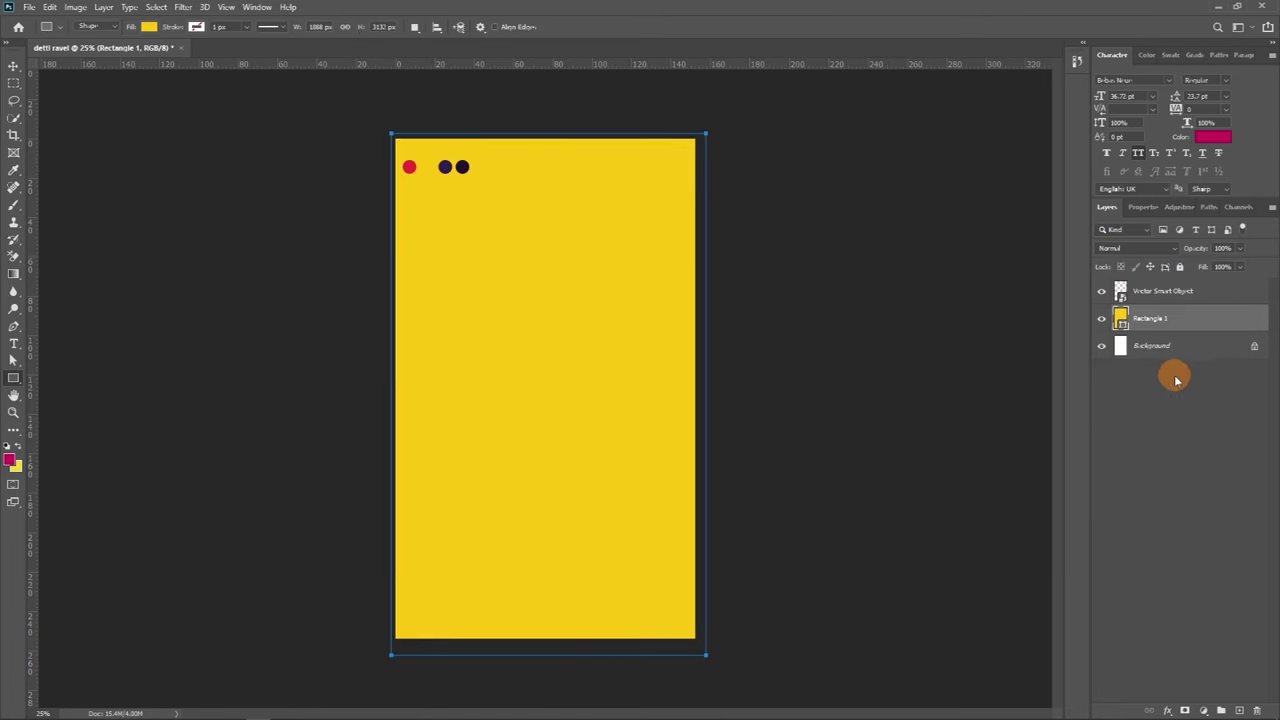
# Duplicate the yellow rectangle and lower the copy's top edge, reducing its height to about 54.5% over the page's lower half
pyautogui.hotkey('ctrl', 'j')
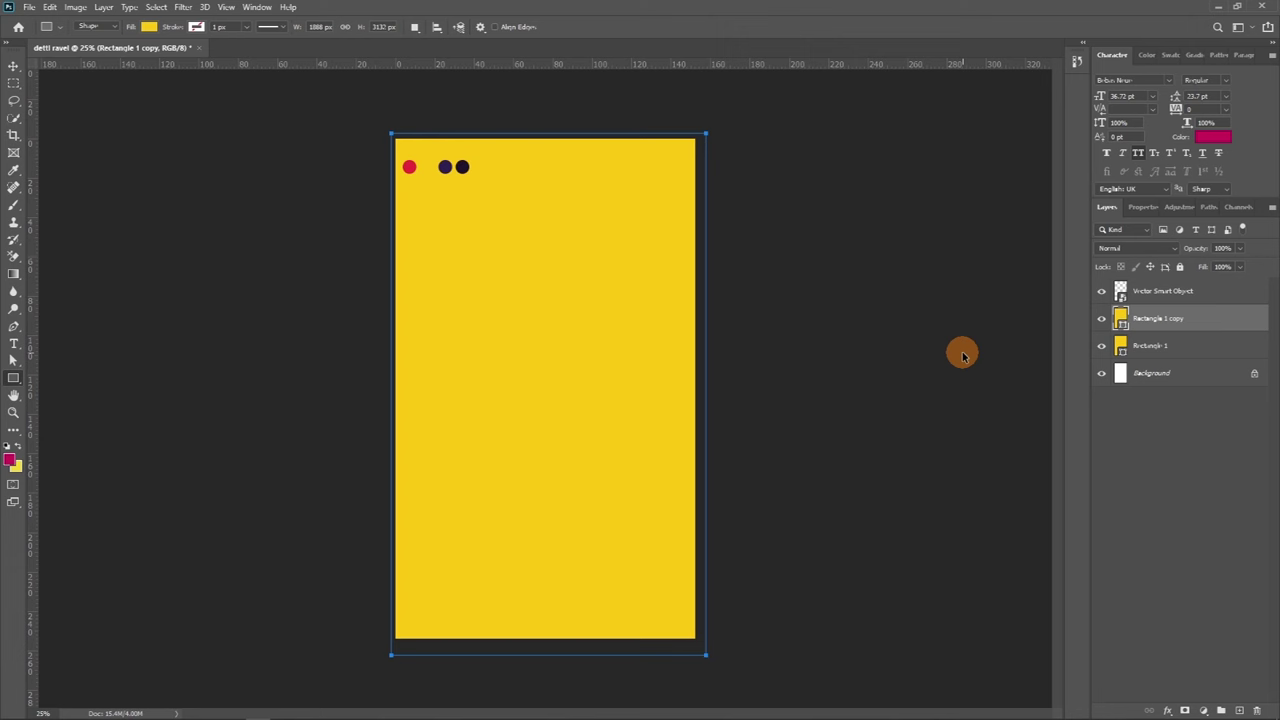
pyautogui.hotkey('ctrl', 't')
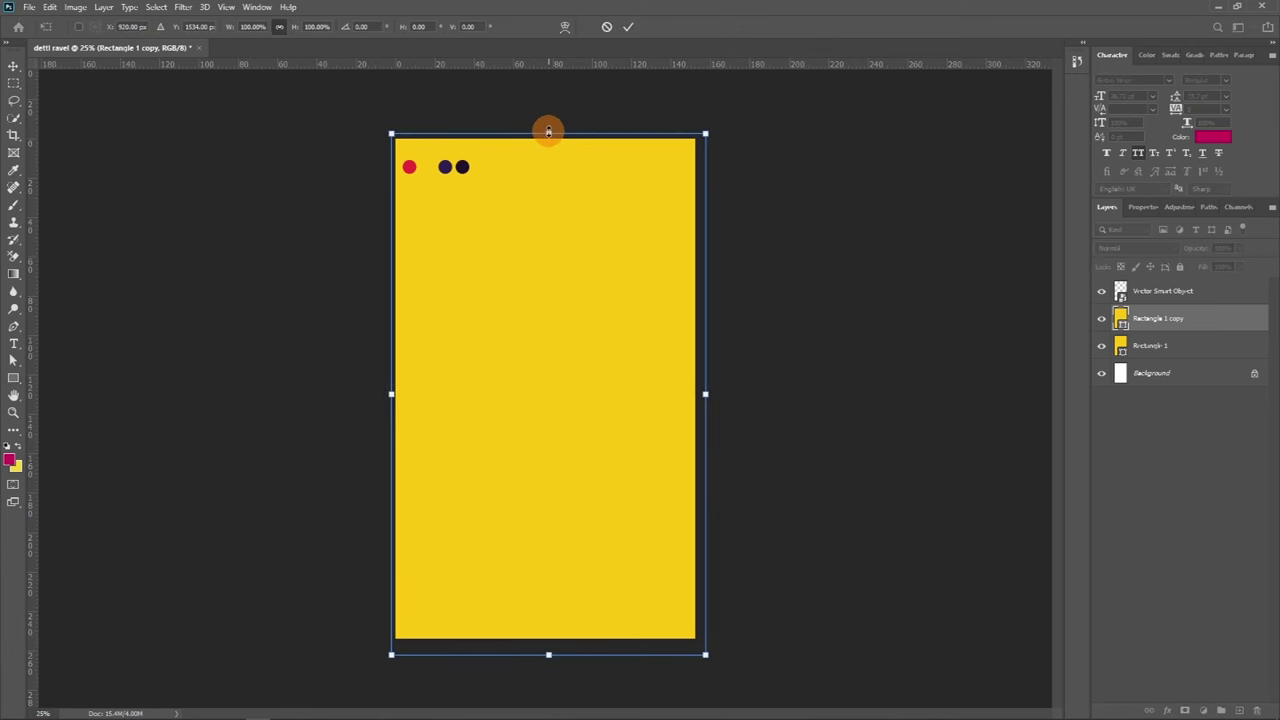
pyautogui.moveTo(548, 131); pyautogui.dragTo(547, 371)
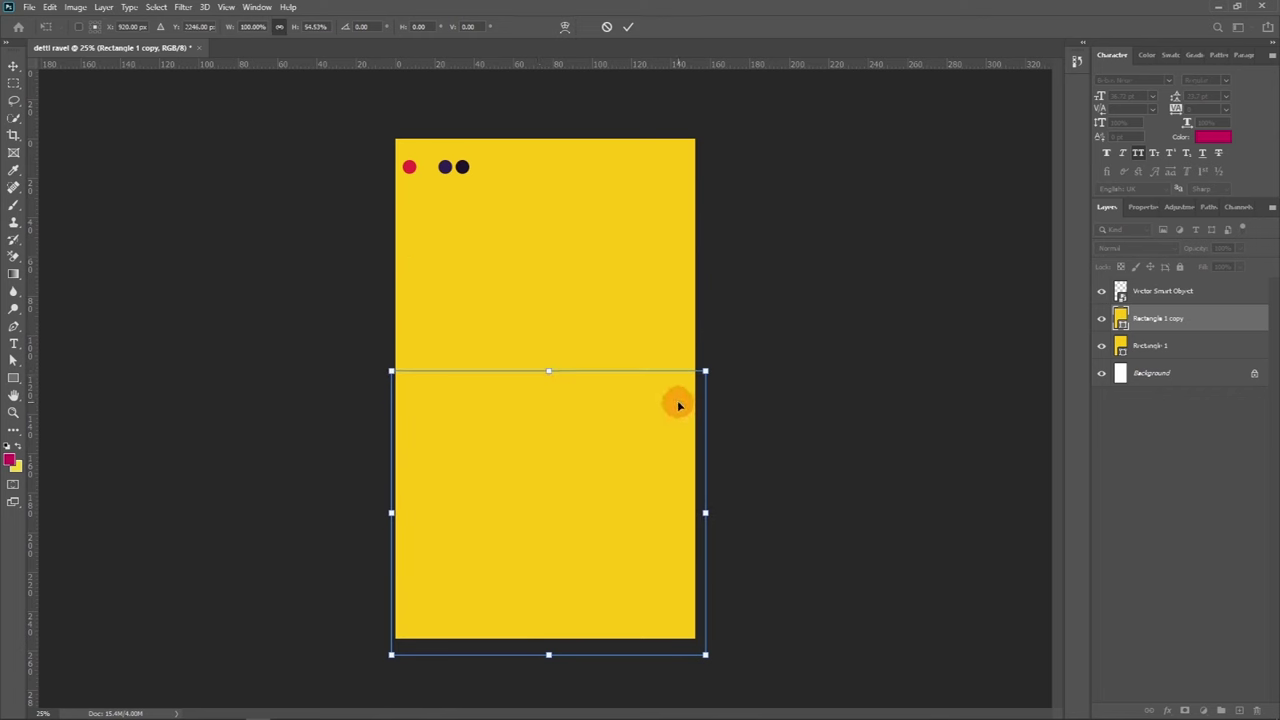
pyautogui.press('Return')
# Lower the upper-right corner point of the rectangle copy to make a diagonal top edge, converting the live shape to a regular path
pyautogui.press('u')
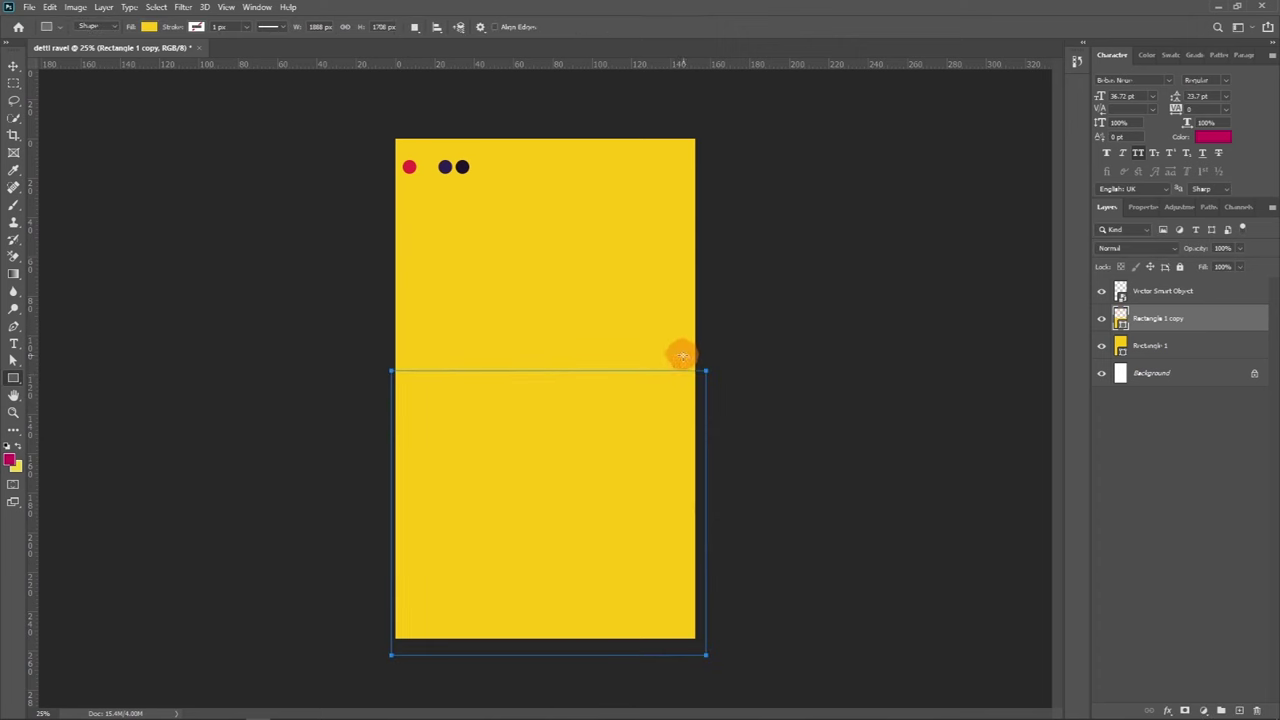
pyautogui.press('a')
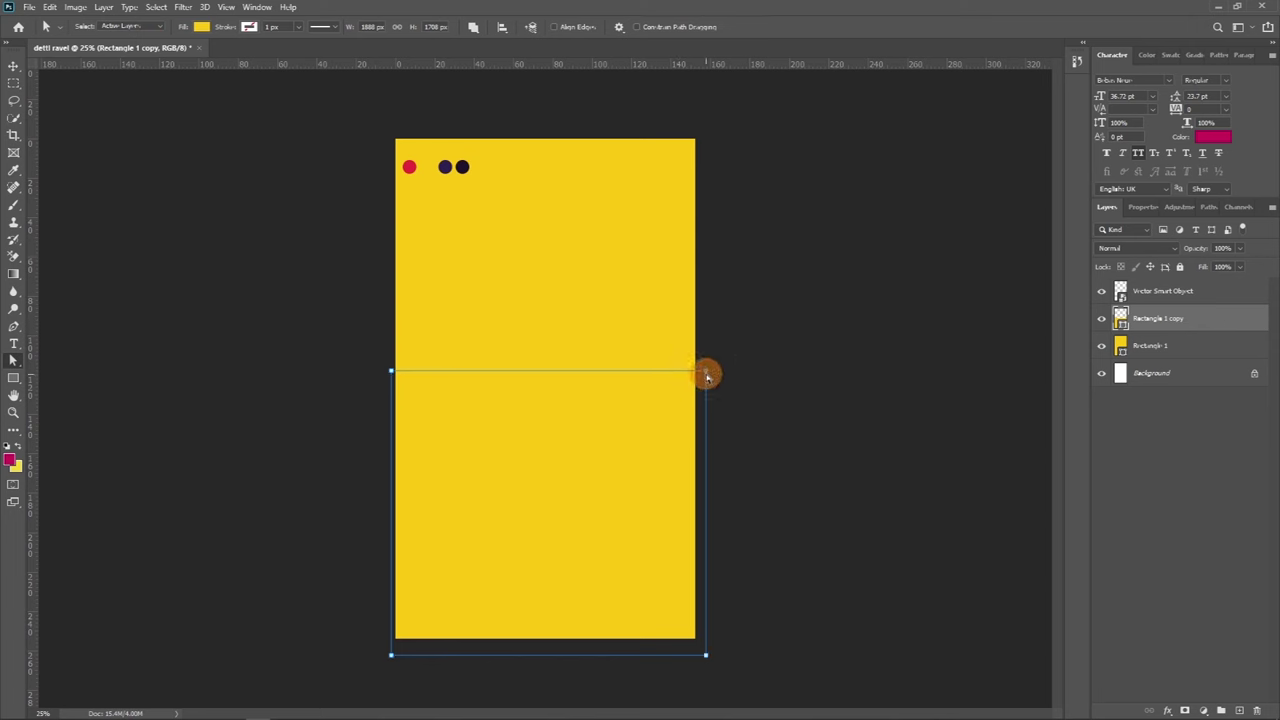
pyautogui.moveTo(706, 373); pyautogui.dragTo(709, 434)
pyautogui.moveTo(706, 490); pyautogui.dragTo(704, 512)
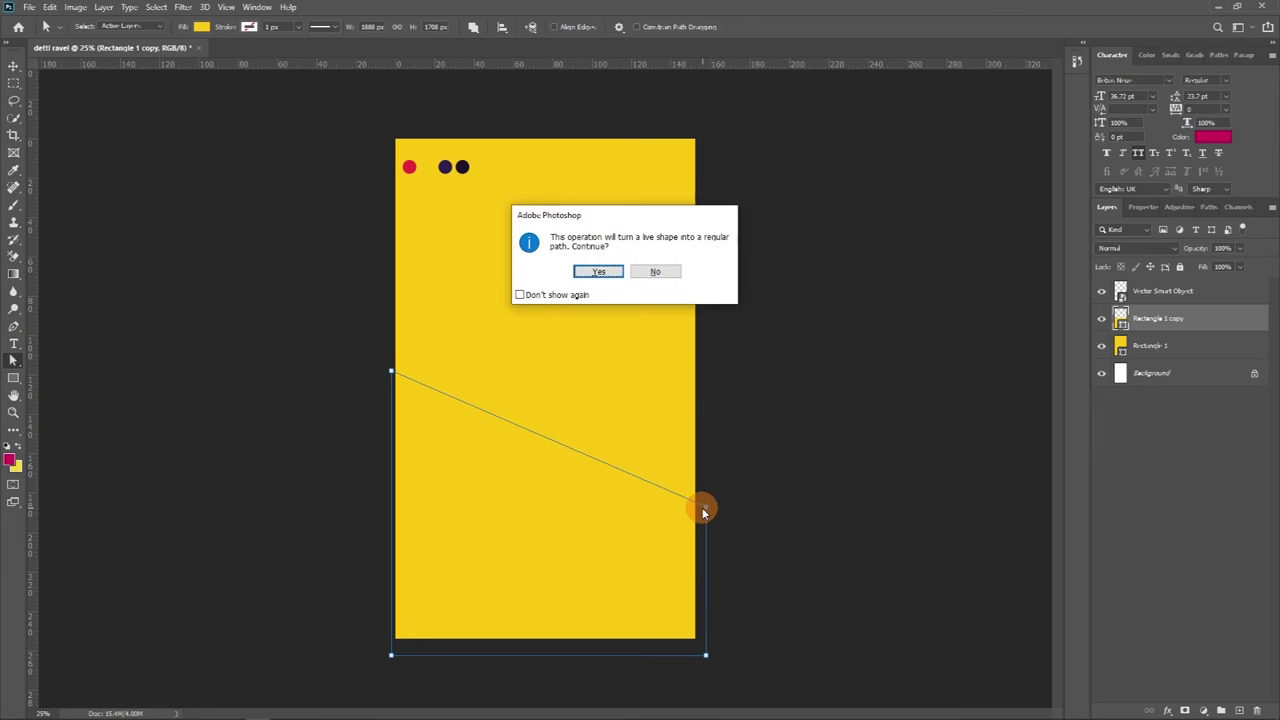
pyautogui.click(598, 271)
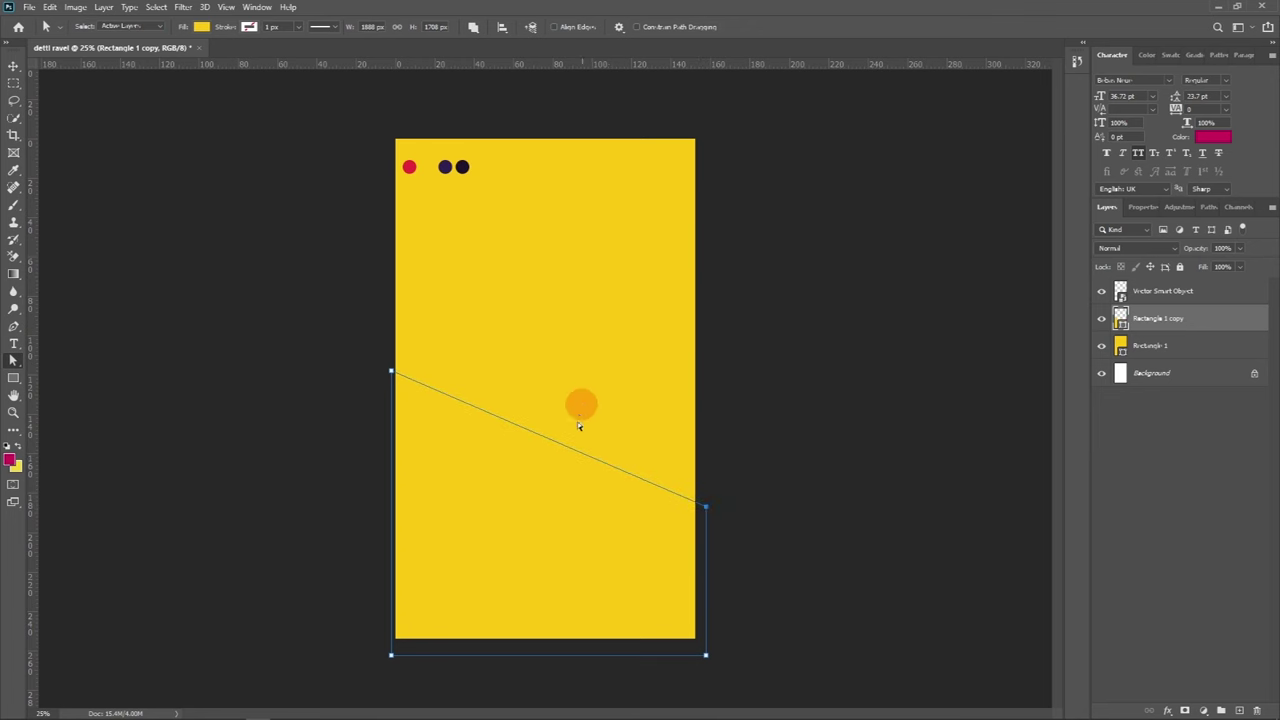
# Recolour the slanted rectangle copy with the red sampled from the palette circles (e42a3c)
pyautogui.doubleClick(1122, 326)
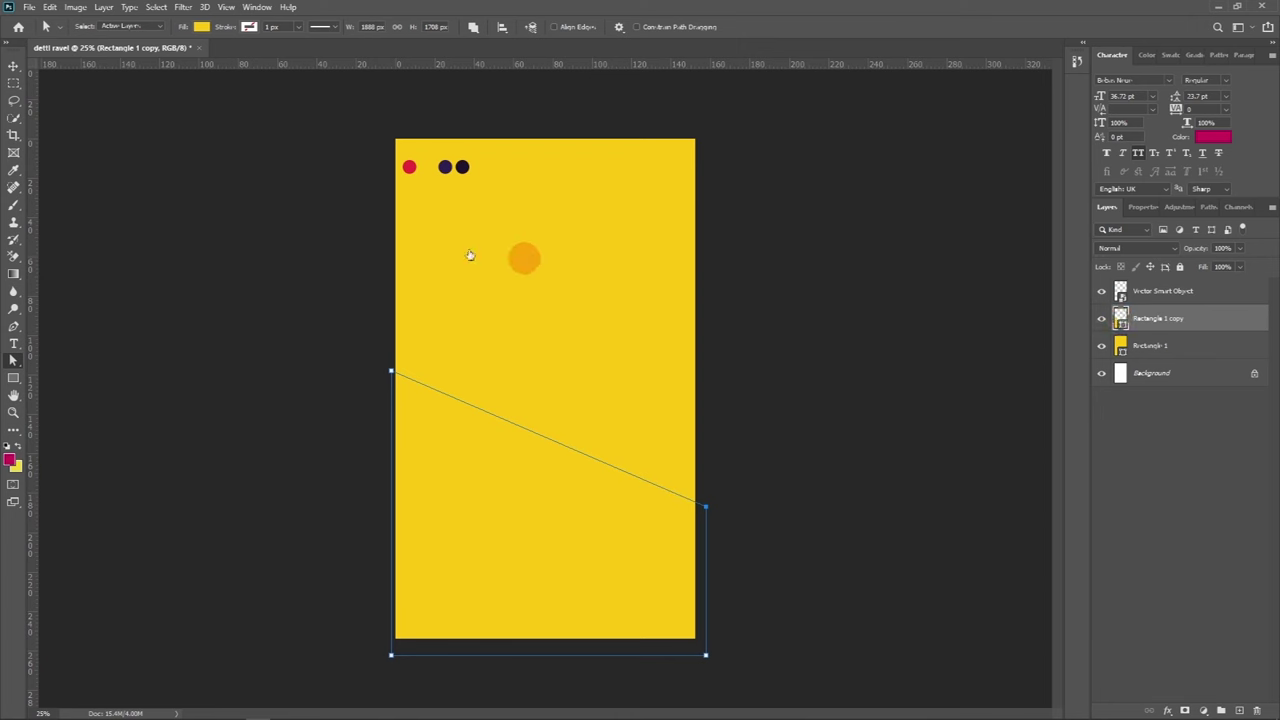
pyautogui.click(409, 166)
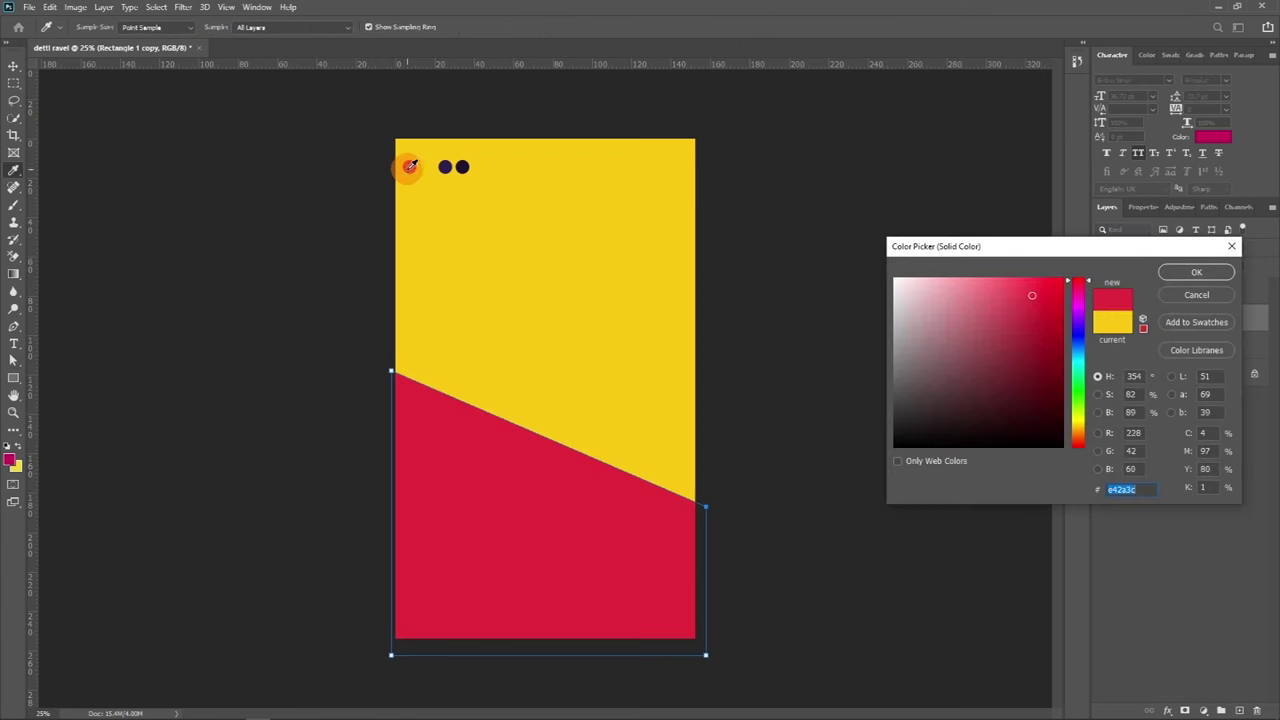
pyautogui.click(1163, 273)
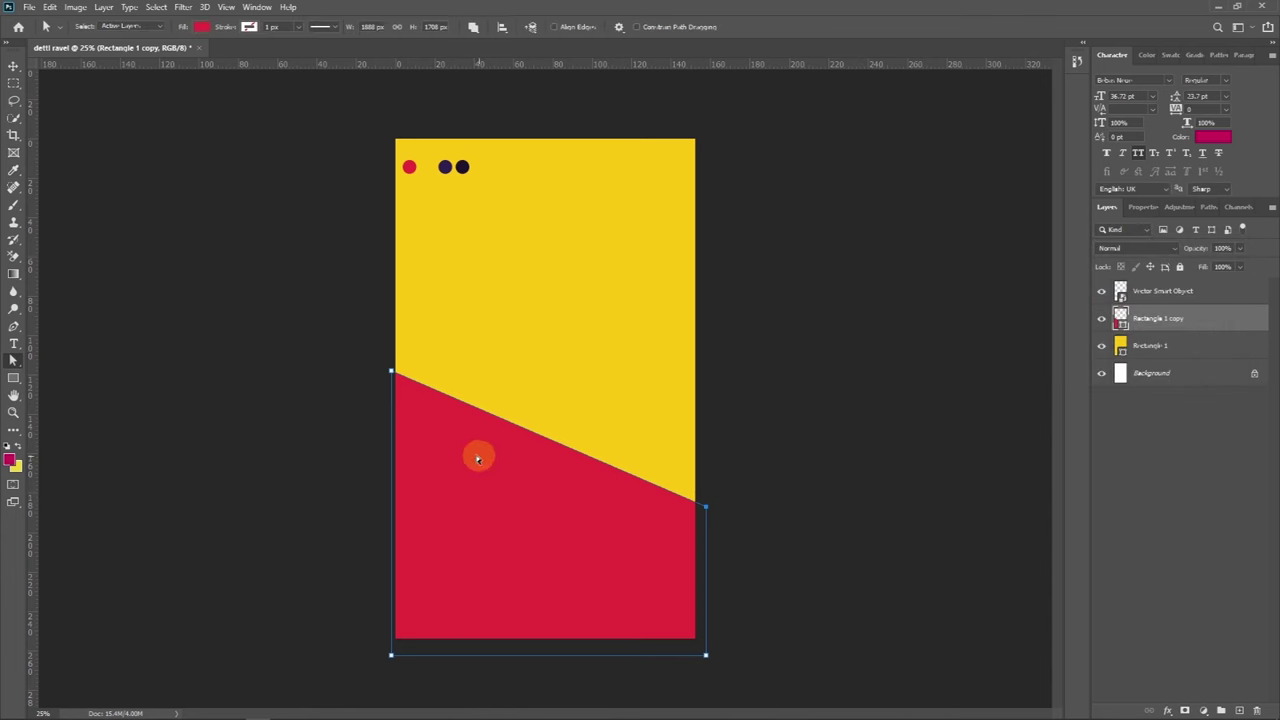
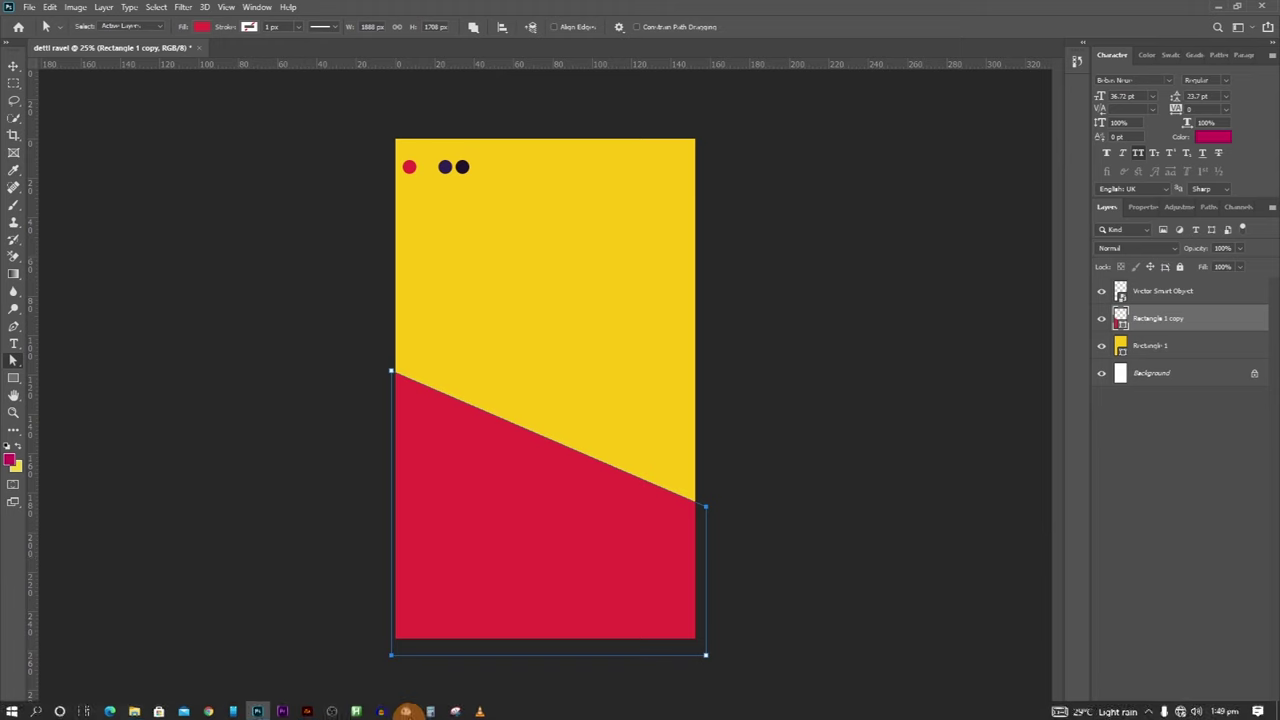
# Switch to File Explorer, find the torn strip-of-paper PNG in the stock pics folder, and place it into the Photoshop document
pyautogui.moveTo(132, 708)
pyautogui.click(170, 682)
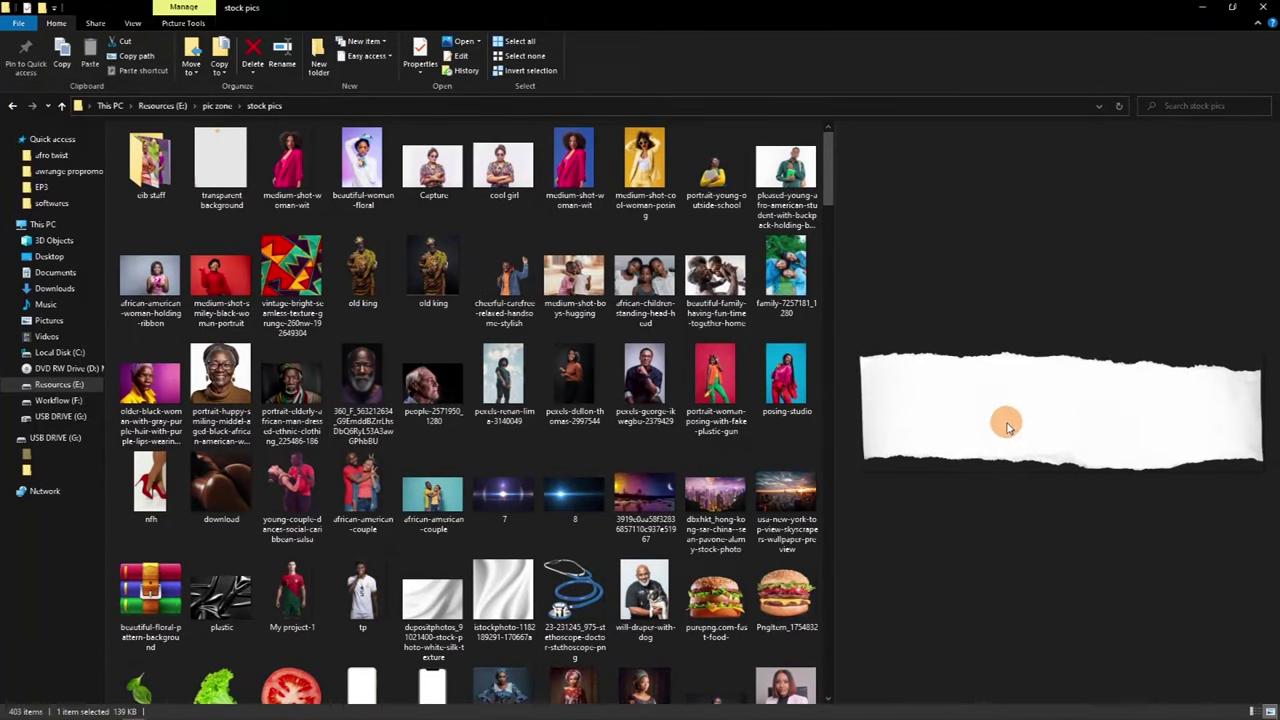
pyautogui.scroll(-10, 603, 335)
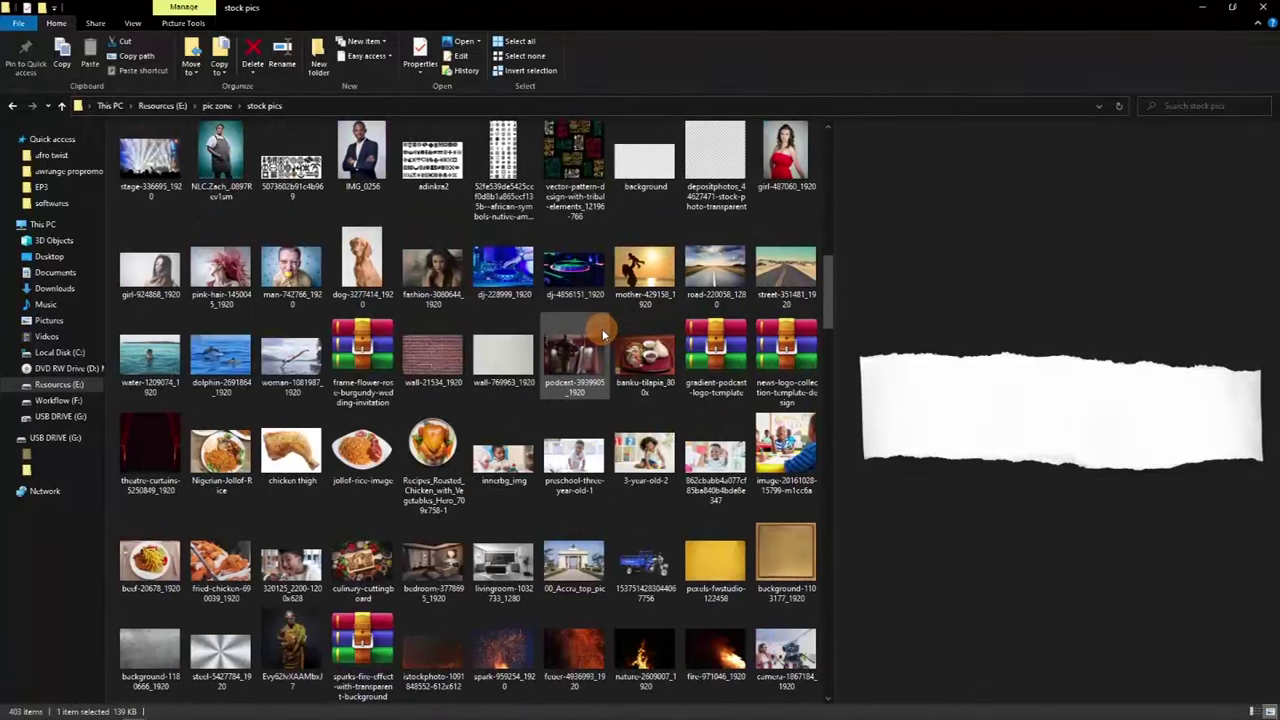
pyautogui.scroll(2, 603, 335)
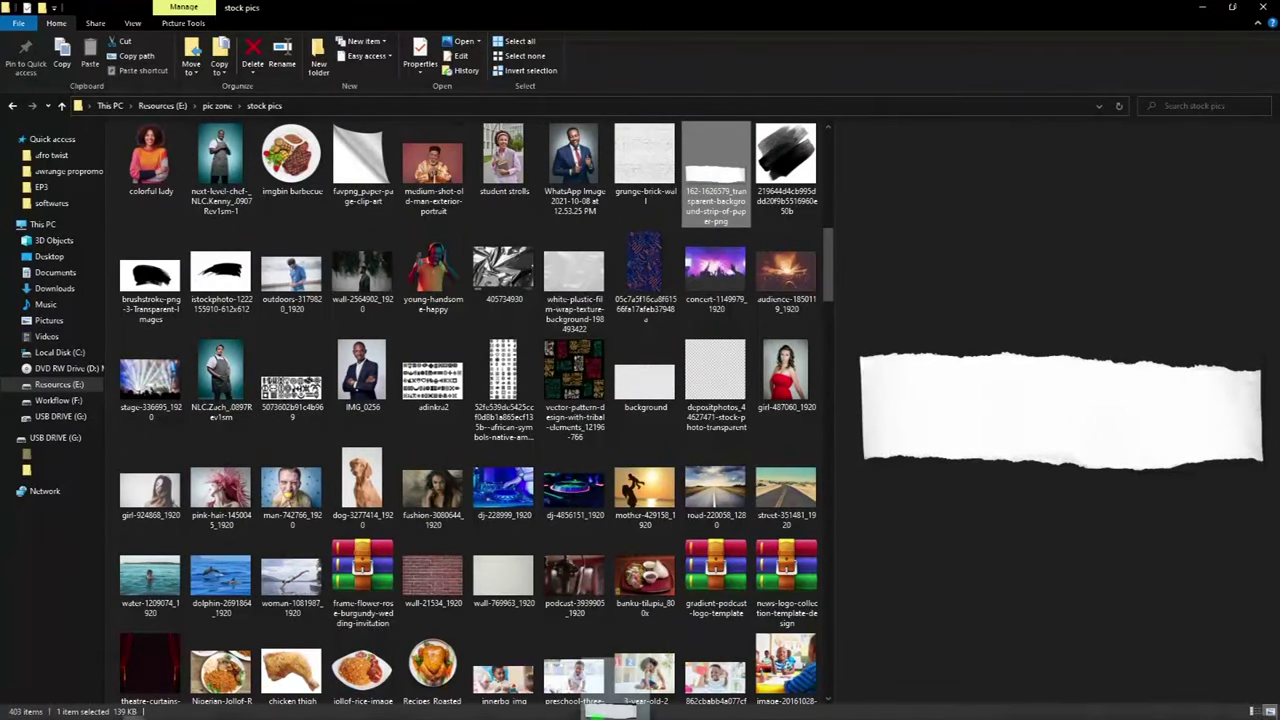
pyautogui.moveTo(600, 712); pyautogui.dragTo(541, 456)
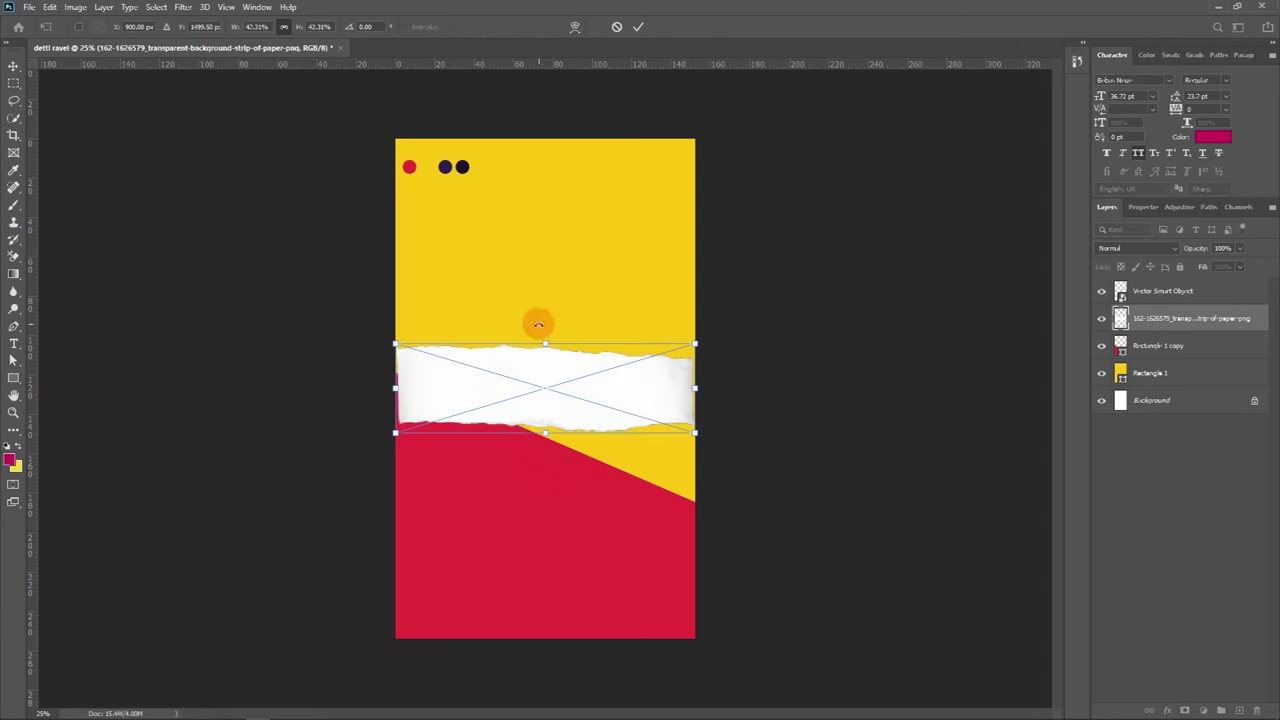
# Rotate the torn paper strip to about 170°, scale it to about 54.7%, and position it slanting across the page's upper edge
pyautogui.moveTo(528, 328); pyautogui.dragTo(491, 89)
pyautogui.click(523, 163)
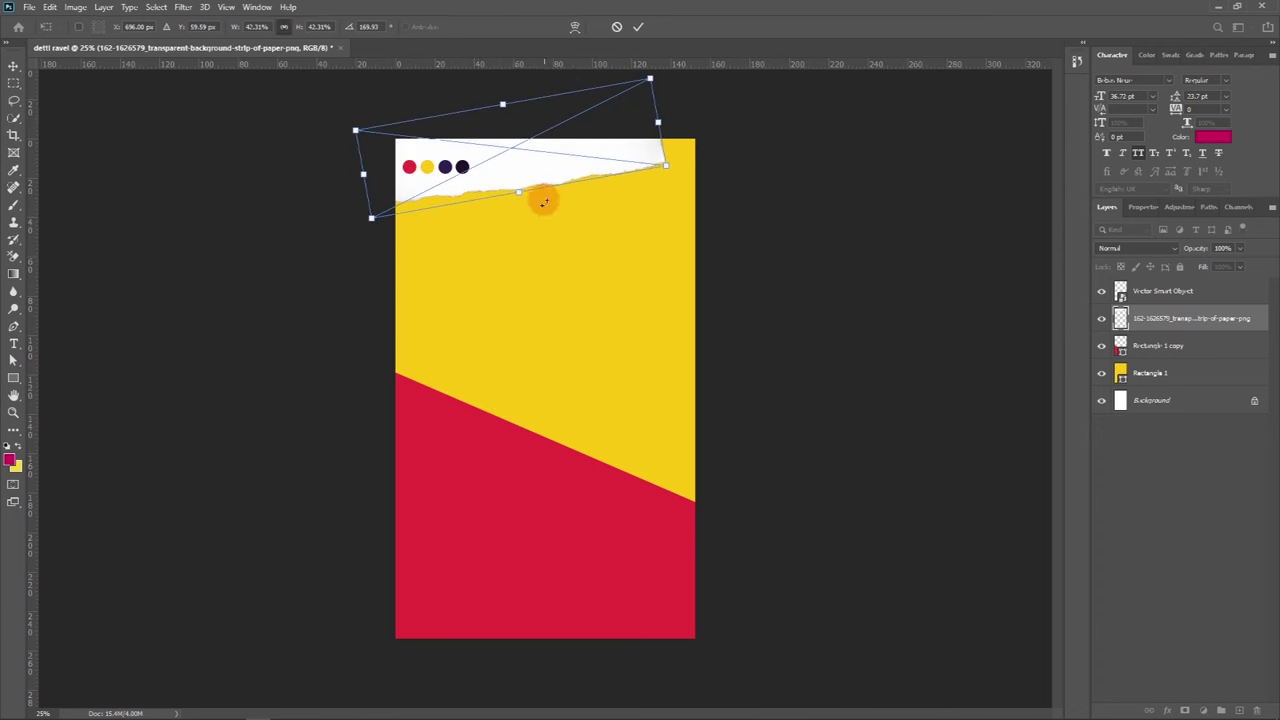
pyautogui.moveTo(660, 121); pyautogui.dragTo(745, 81)
pyautogui.moveTo(617, 171); pyautogui.dragTo(607, 147)
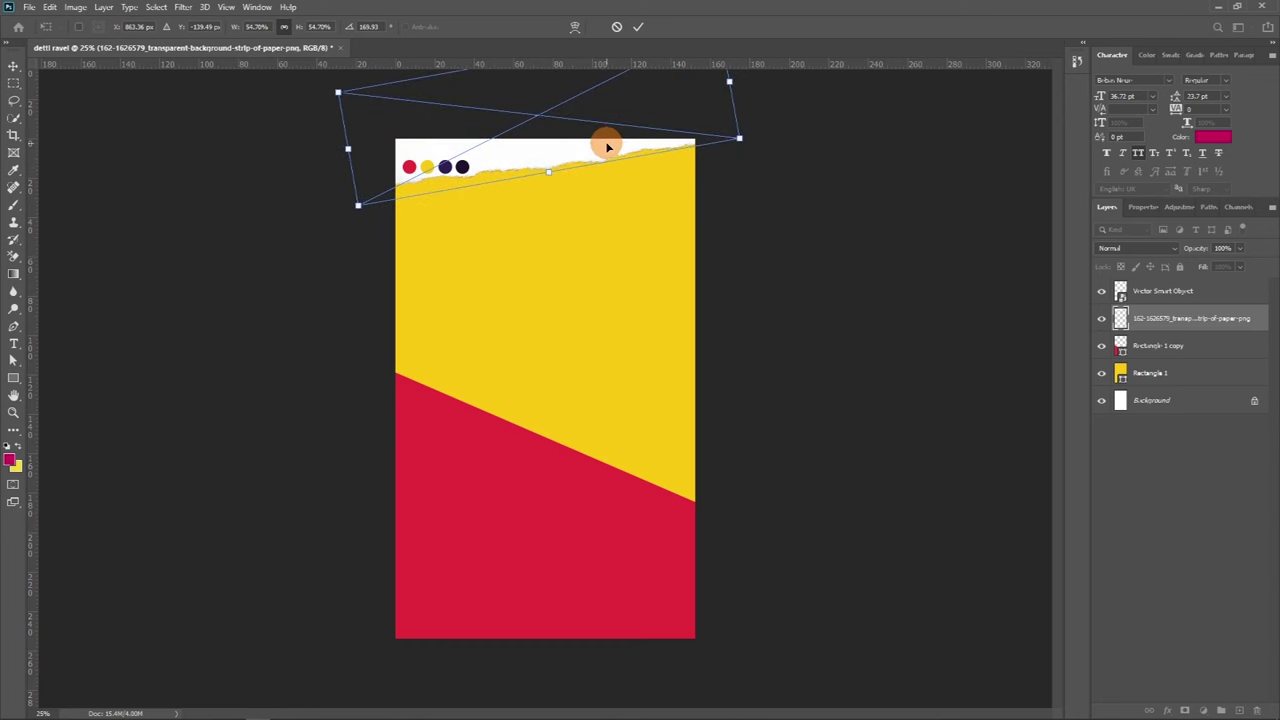
pyautogui.press('Return')
# Apply a solid white (ffffff) Color Overlay to the torn paper strip layer
pyautogui.hotkey('ctrl', '+')
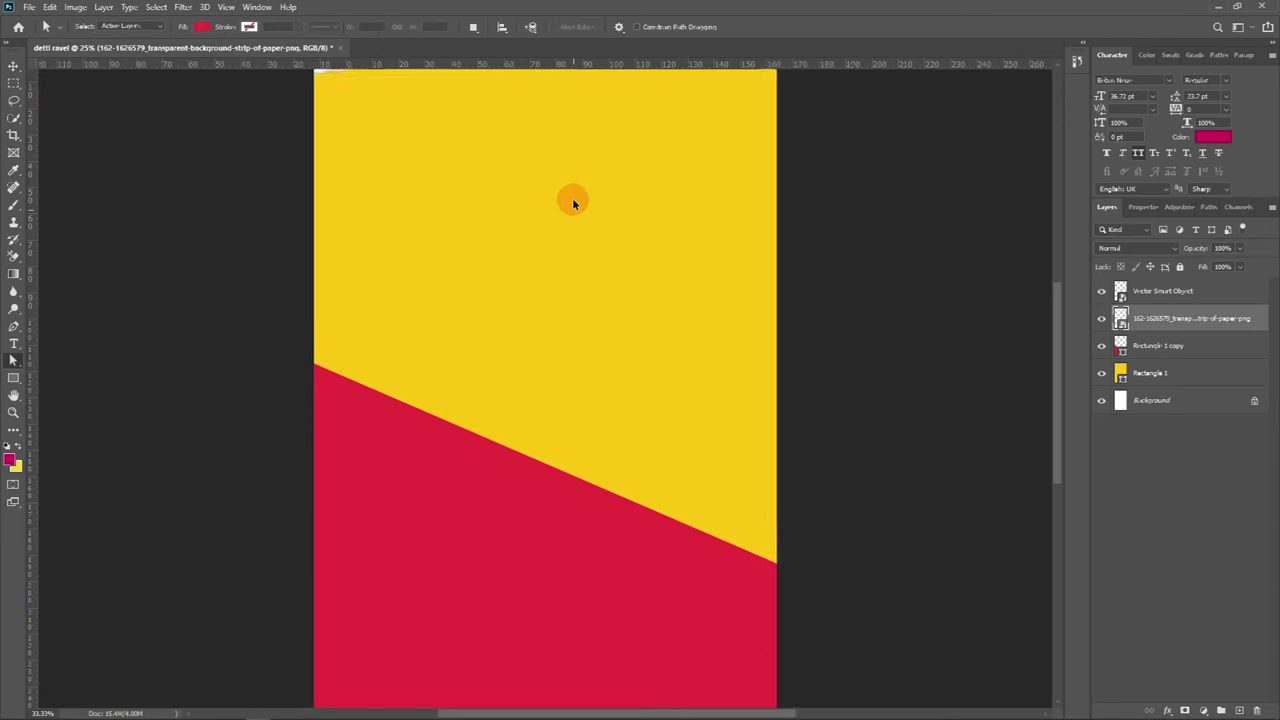
pyautogui.hotkey('ctrl', '+')
pyautogui.scroll(5, 551, 214)
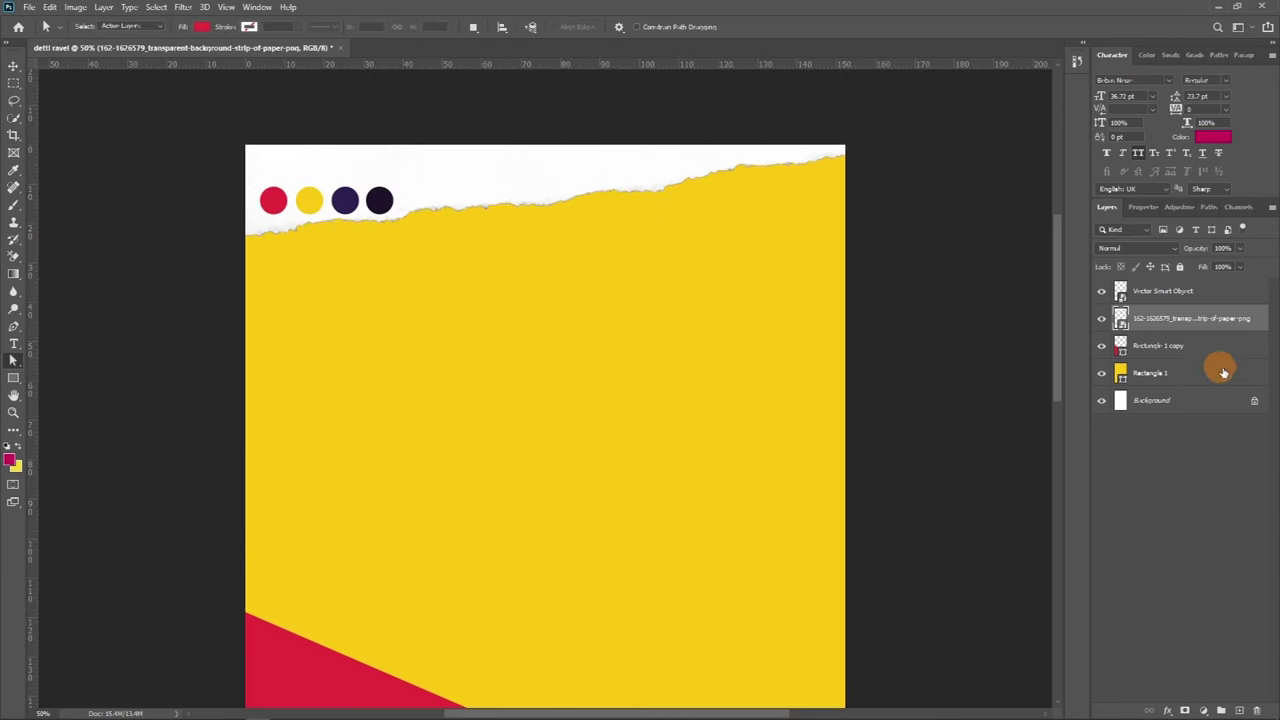
pyautogui.doubleClick(1261, 317)
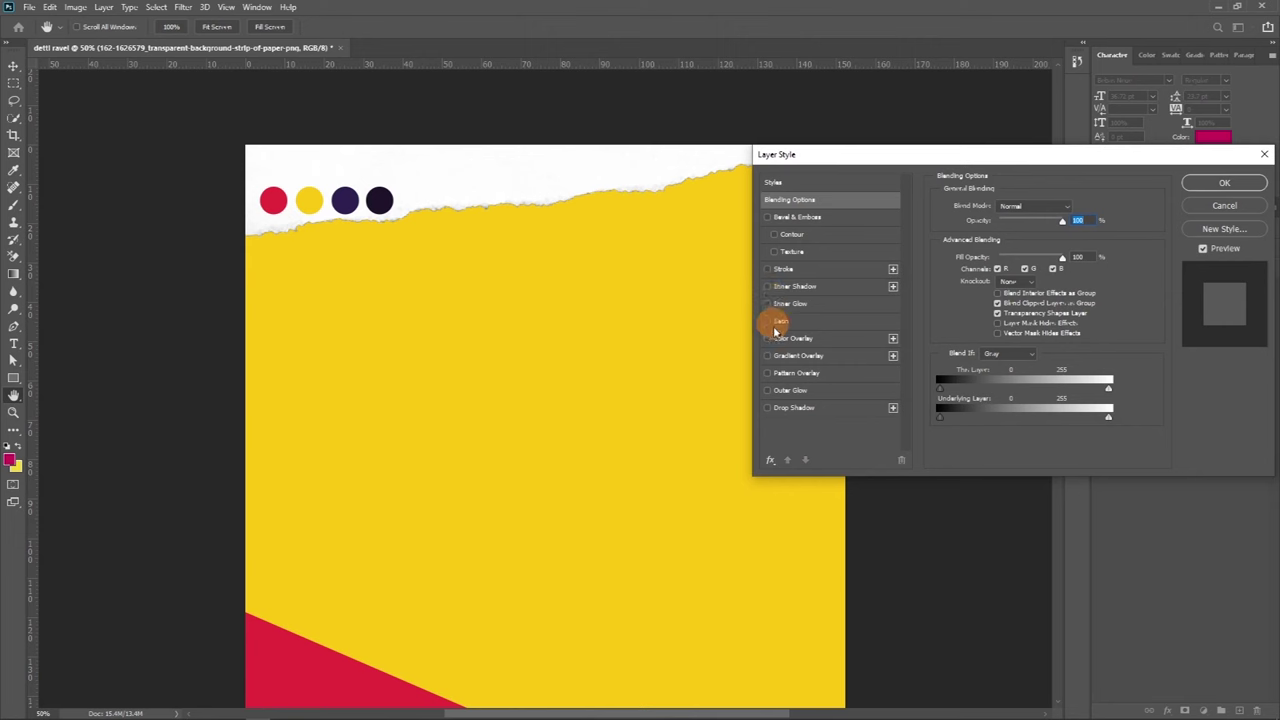
pyautogui.click(768, 339)
pyautogui.click(790, 338)
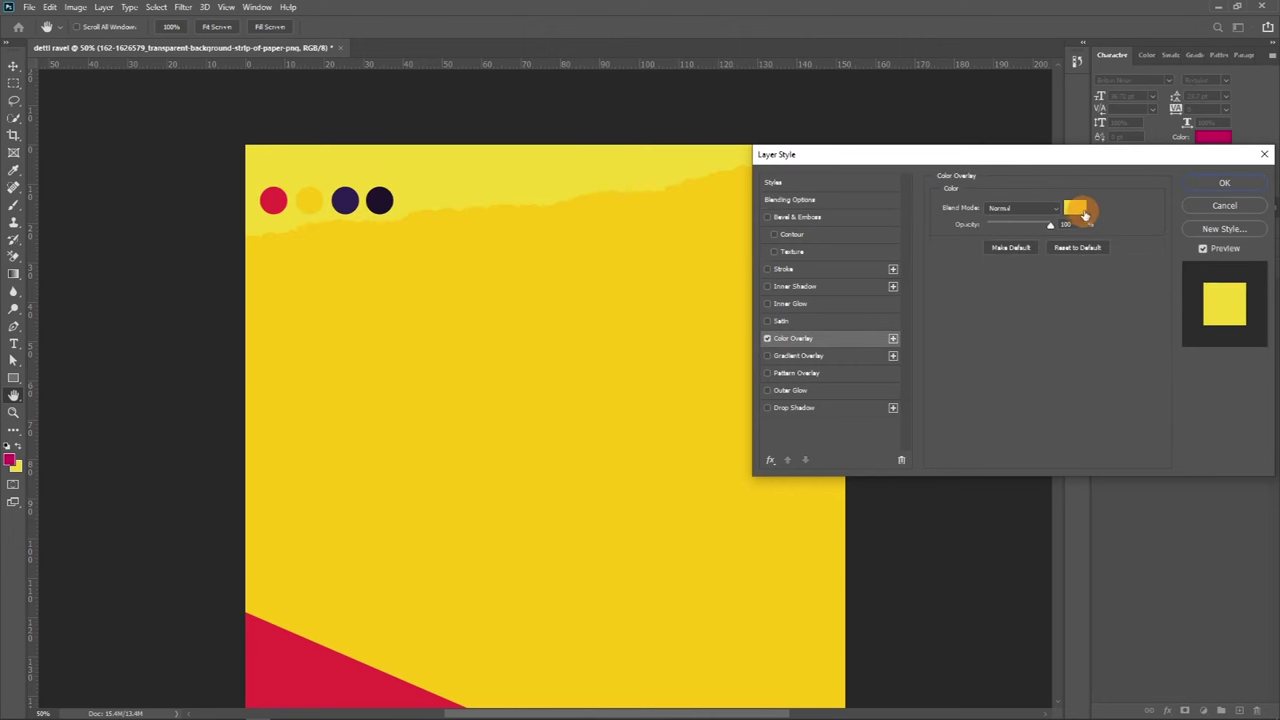
pyautogui.click(1075, 208)
pyautogui.click(677, 146)
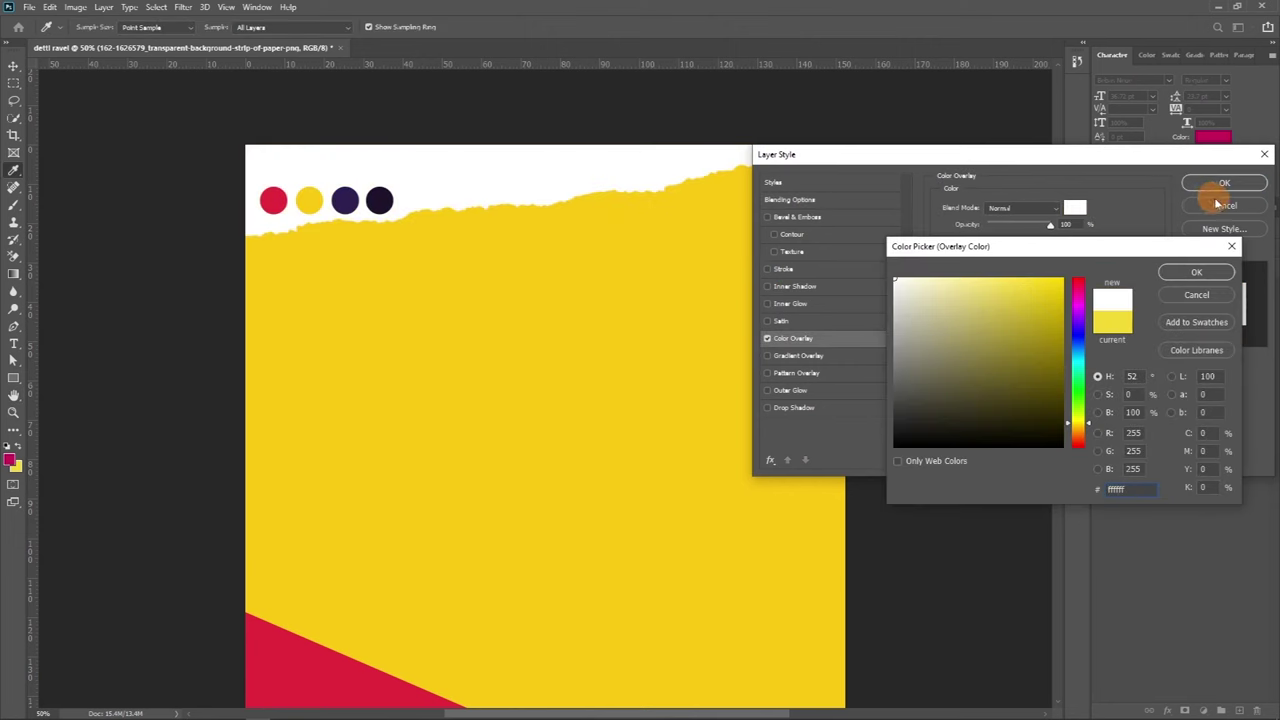
pyautogui.click(1215, 186)
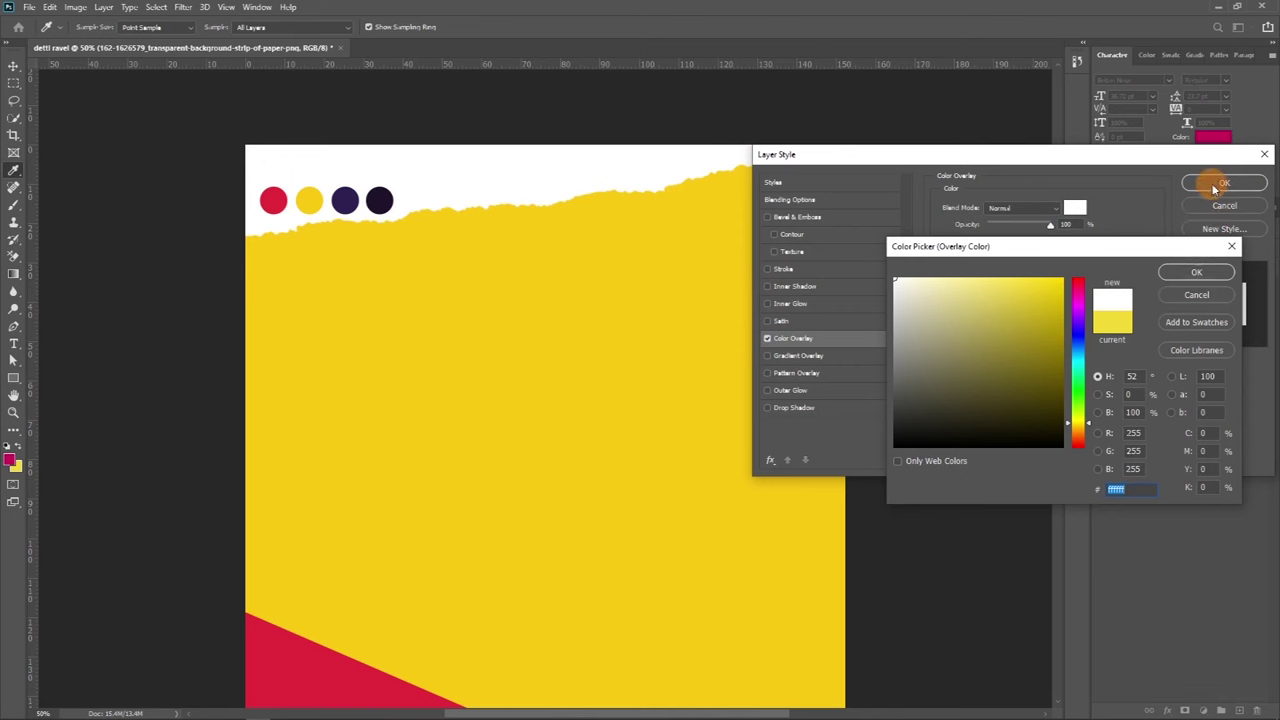
pyautogui.click(1196, 272)
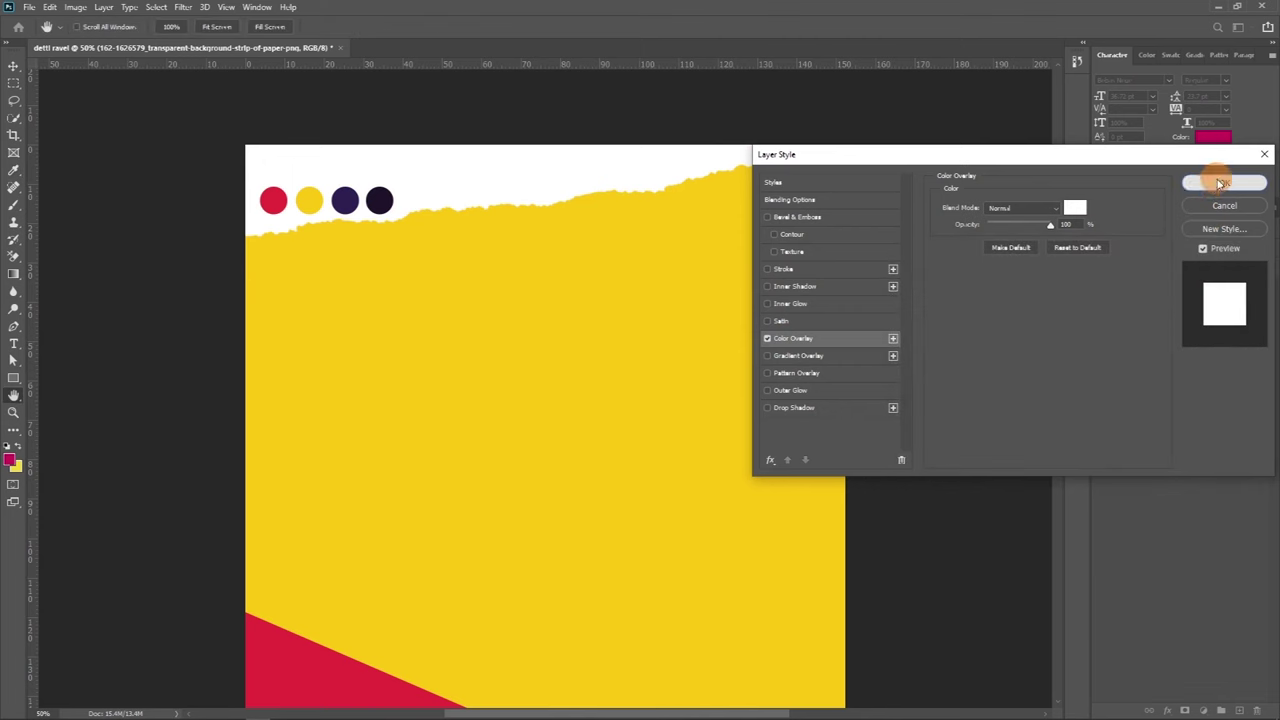
pyautogui.click(1205, 183)
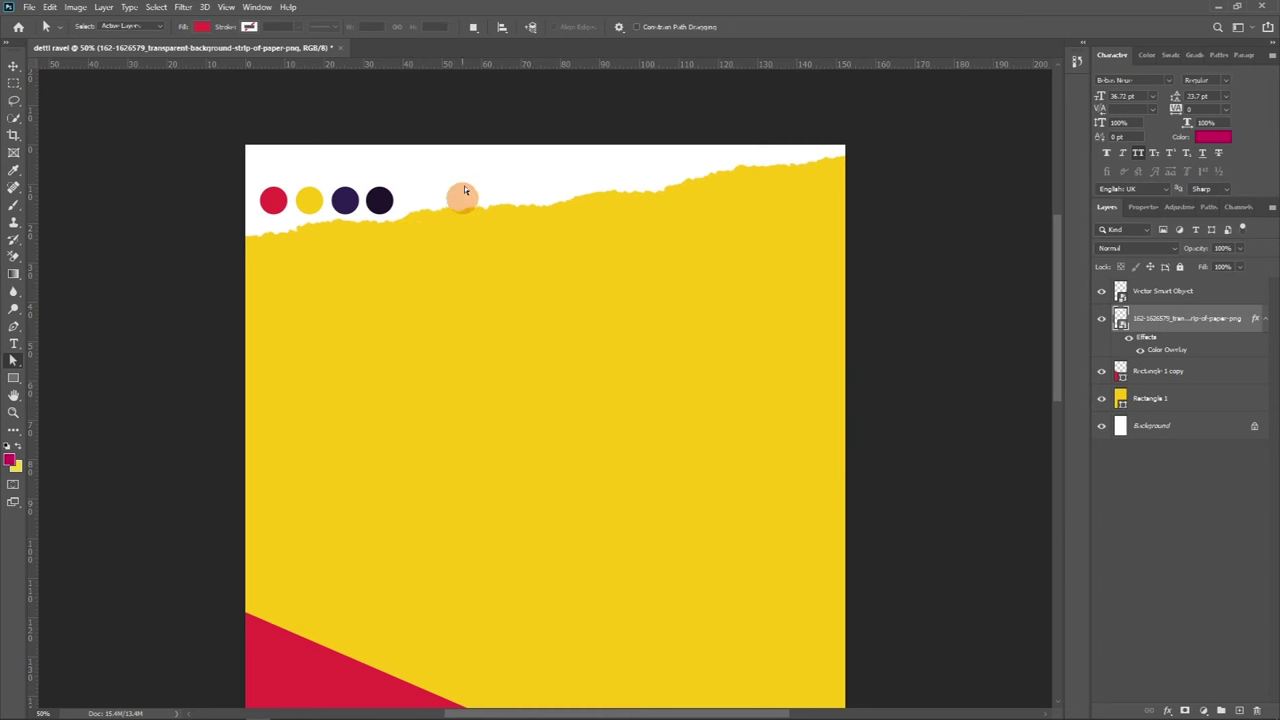
# Nudge the torn strip about 4.7 mm up and 3.9 mm left, and place a copy of it along the page's lower edge
pyautogui.press('v')
pyautogui.moveTo(500, 186); pyautogui.dragTo(487, 164)
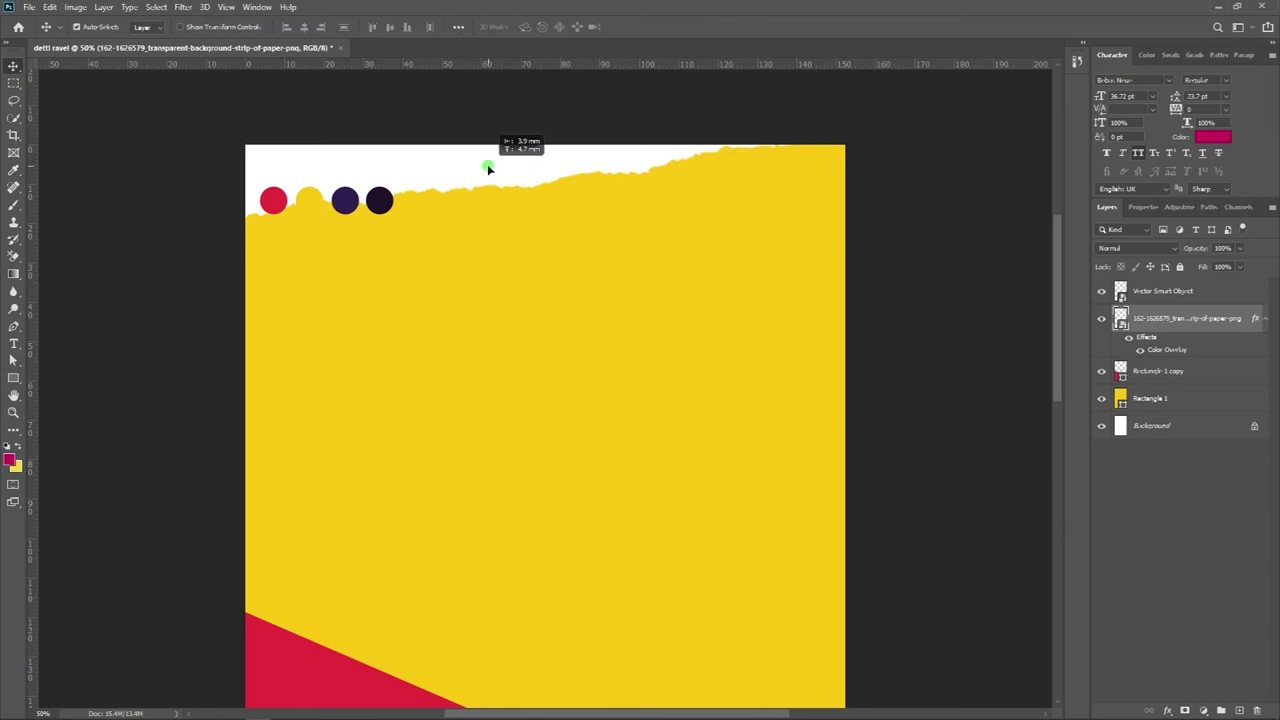
pyautogui.press('ctrl')
pyautogui.scroll(-3, 502, 290)
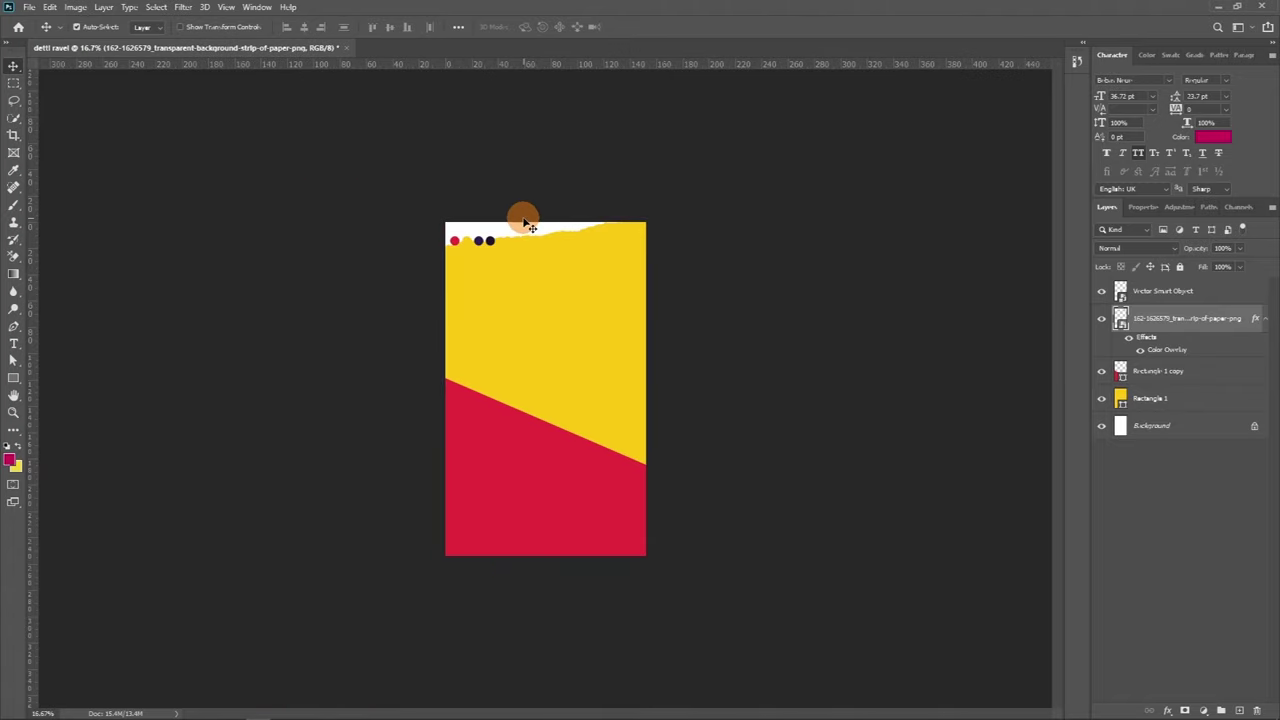
pyautogui.moveTo(520, 233); pyautogui.dragTo(554, 611)
pyautogui.moveTo(628, 549); pyautogui.dragTo(610, 545)
# Hide the Vector Smart Object layer with the palette circles and switch to the bearded man photo document
pyautogui.click(1160, 291)
pyautogui.click(1101, 291)
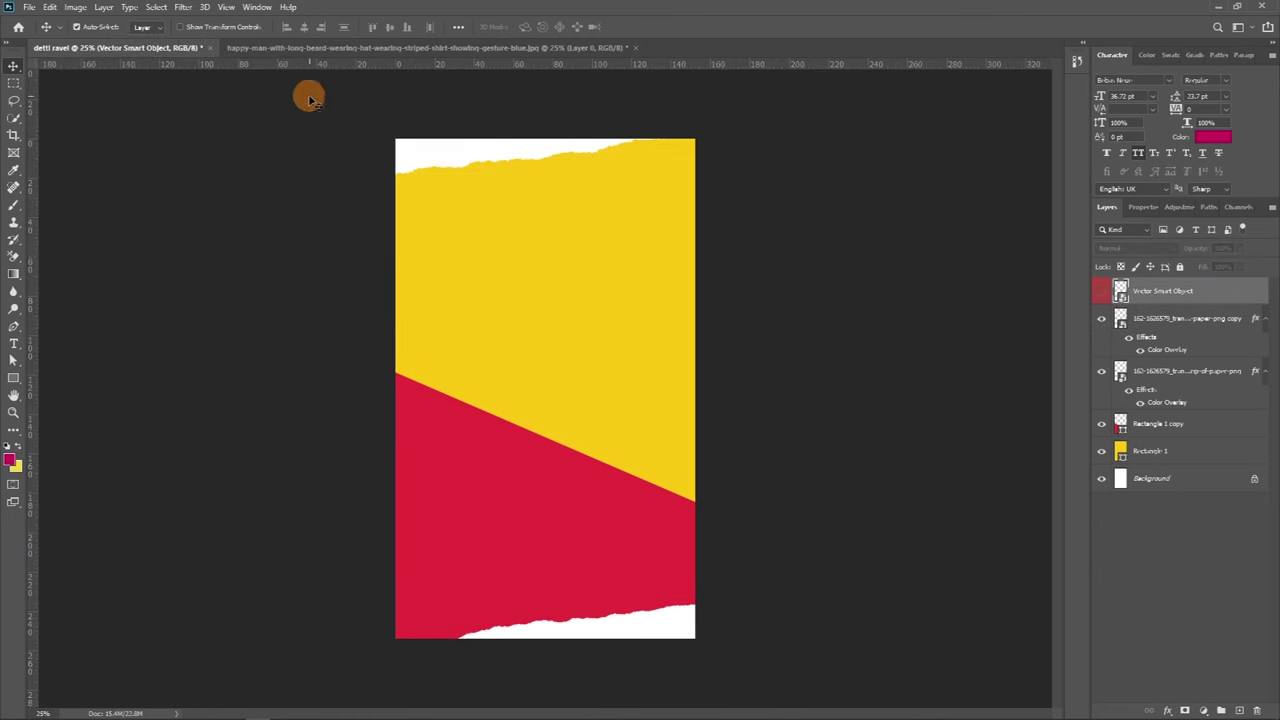
pyautogui.click(330, 47)
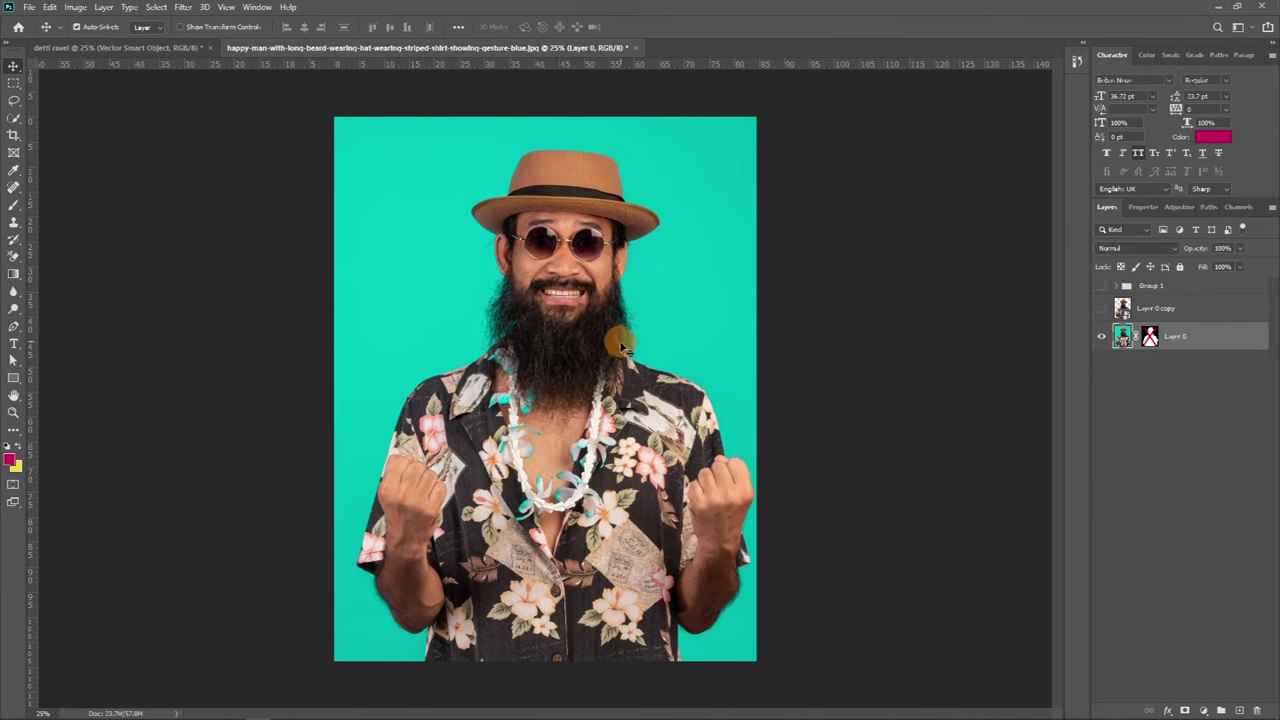
# Inspect the beard, hide the masked Layer 0, and show the Layer 0 copy cutout
pyautogui.press('z')
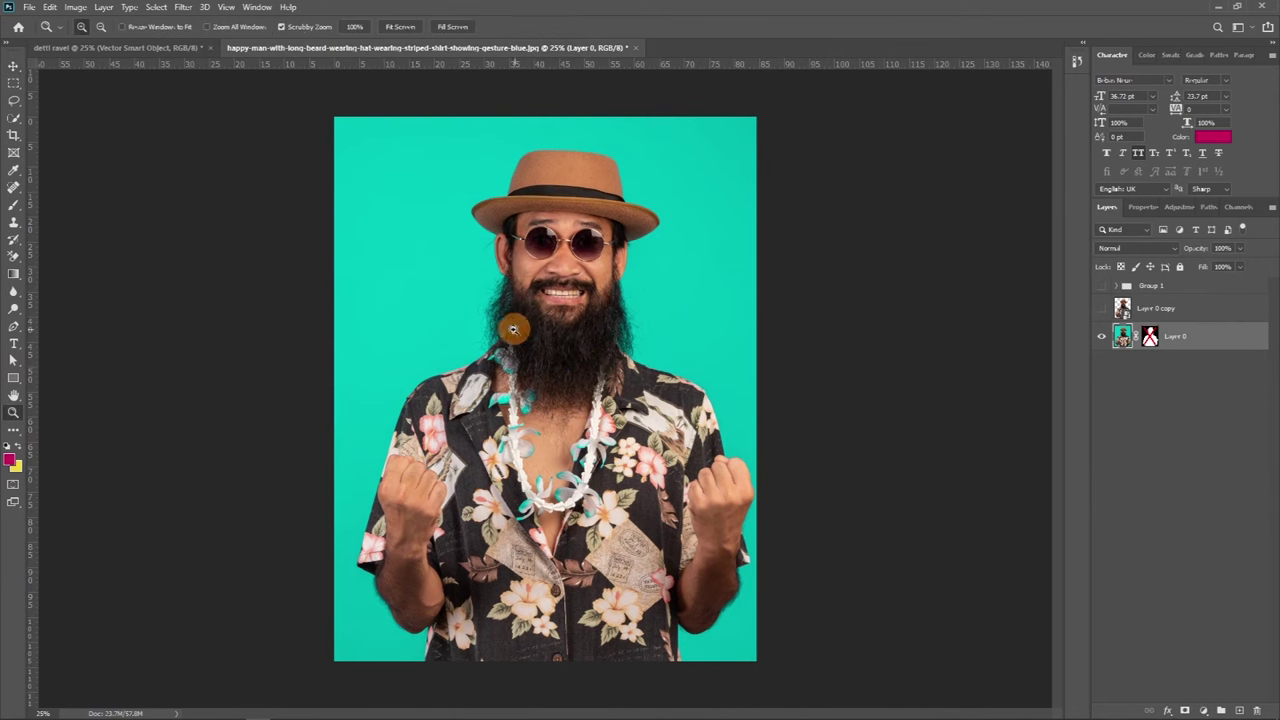
pyautogui.moveTo(514, 326); pyautogui.dragTo(588, 366)
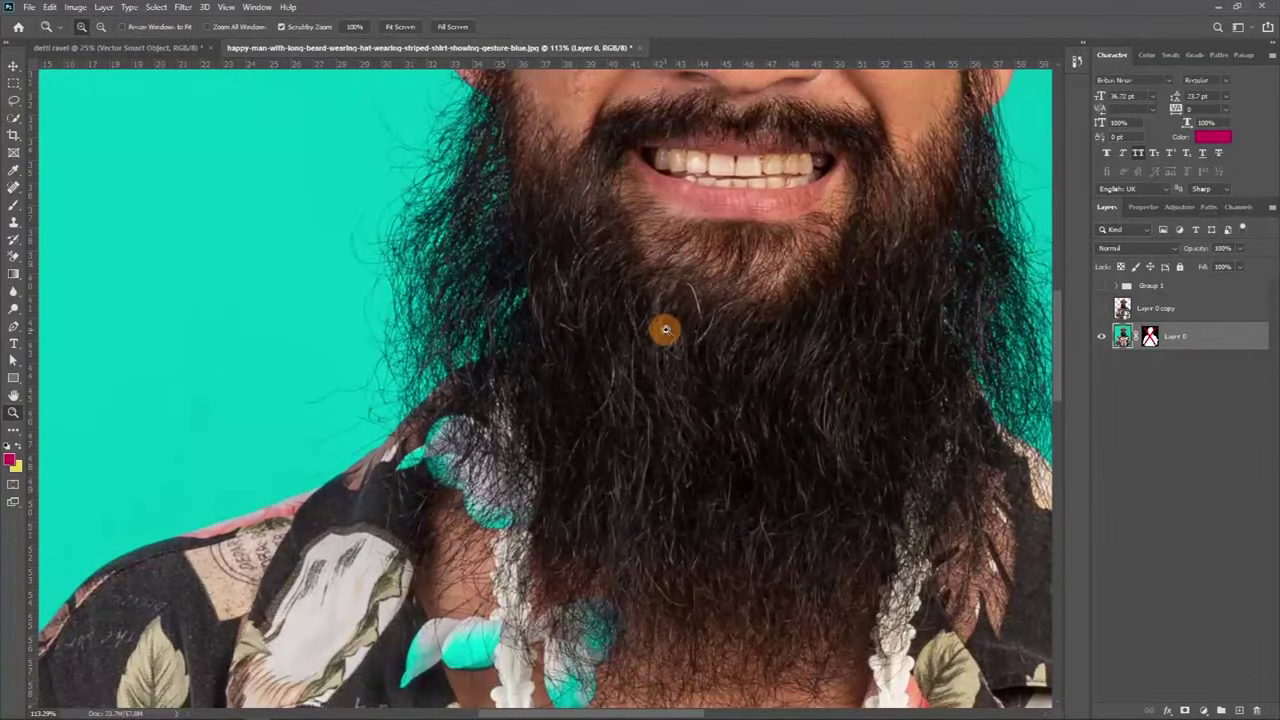
pyautogui.moveTo(665, 329); pyautogui.dragTo(600, 357)
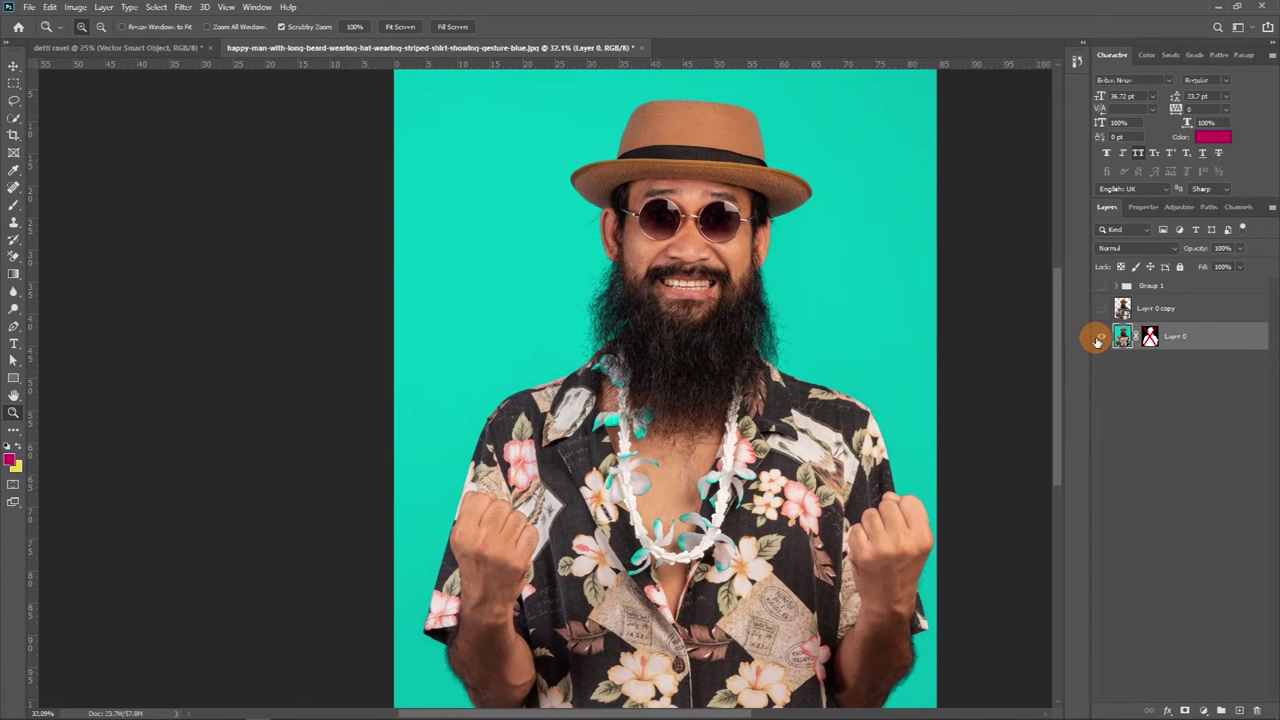
pyautogui.click(1101, 340)
pyautogui.click(1101, 312)
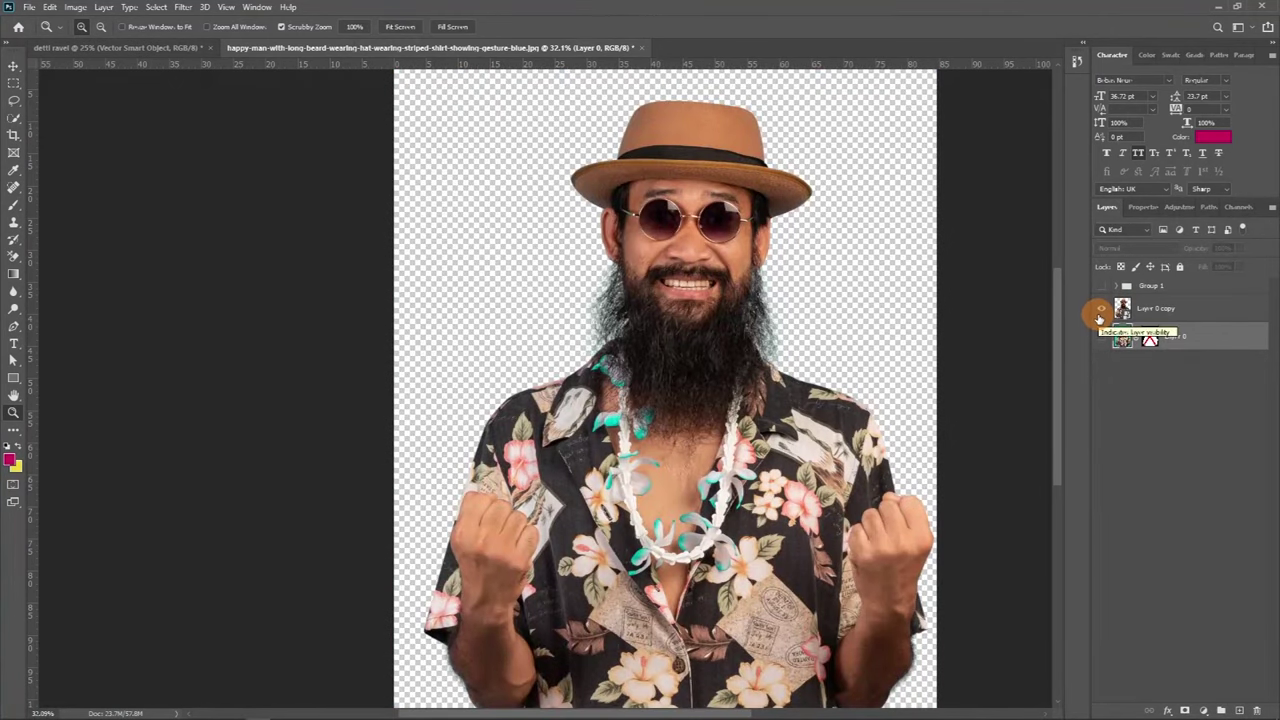
# Preview the Group 1 effect on the man's cutout and hide the group again
pyautogui.moveTo(703, 318); pyautogui.dragTo(722, 336)
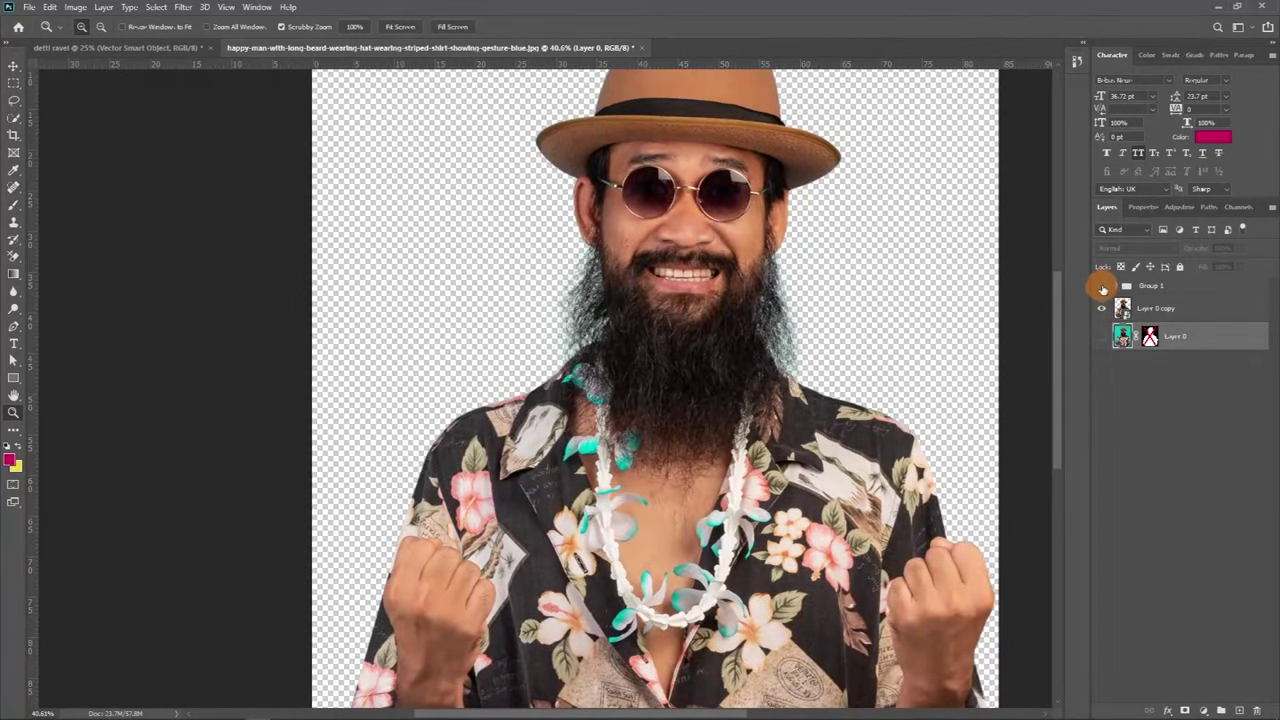
pyautogui.click(1103, 288)
pyautogui.scroll(-2, 660, 323)
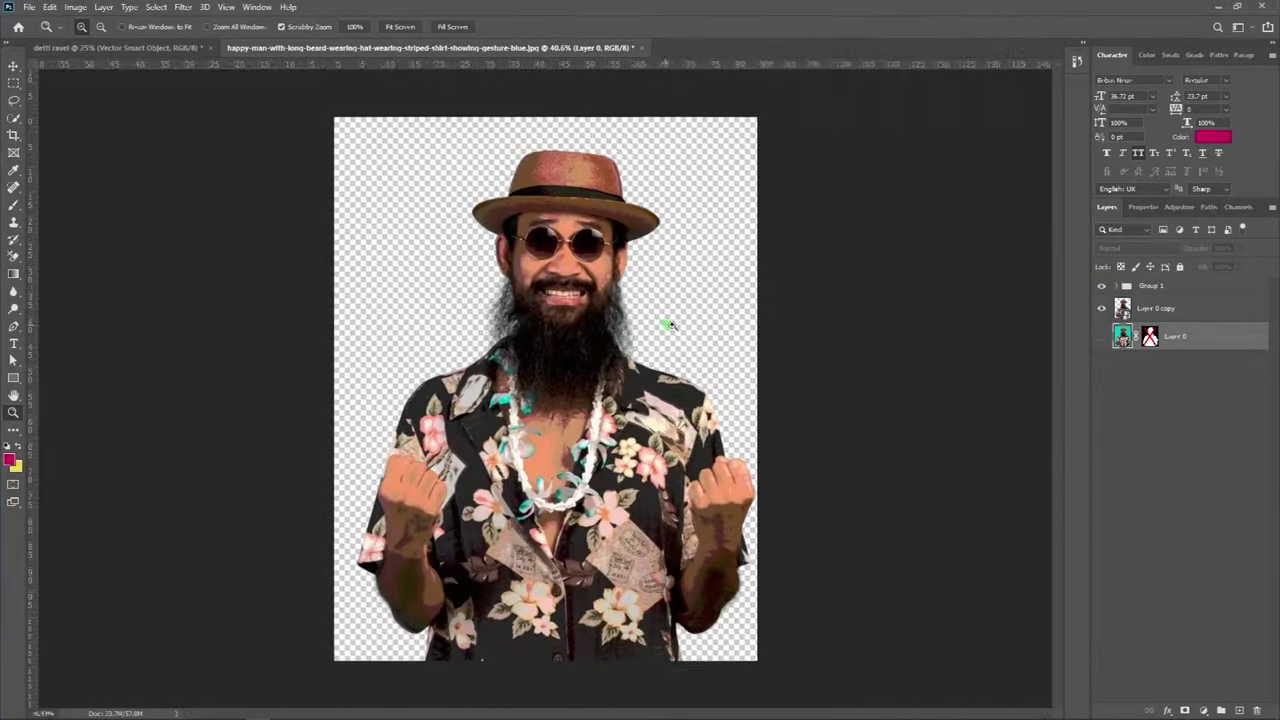
pyautogui.scroll(2, 670, 324)
pyautogui.scroll(-1, 680, 326)
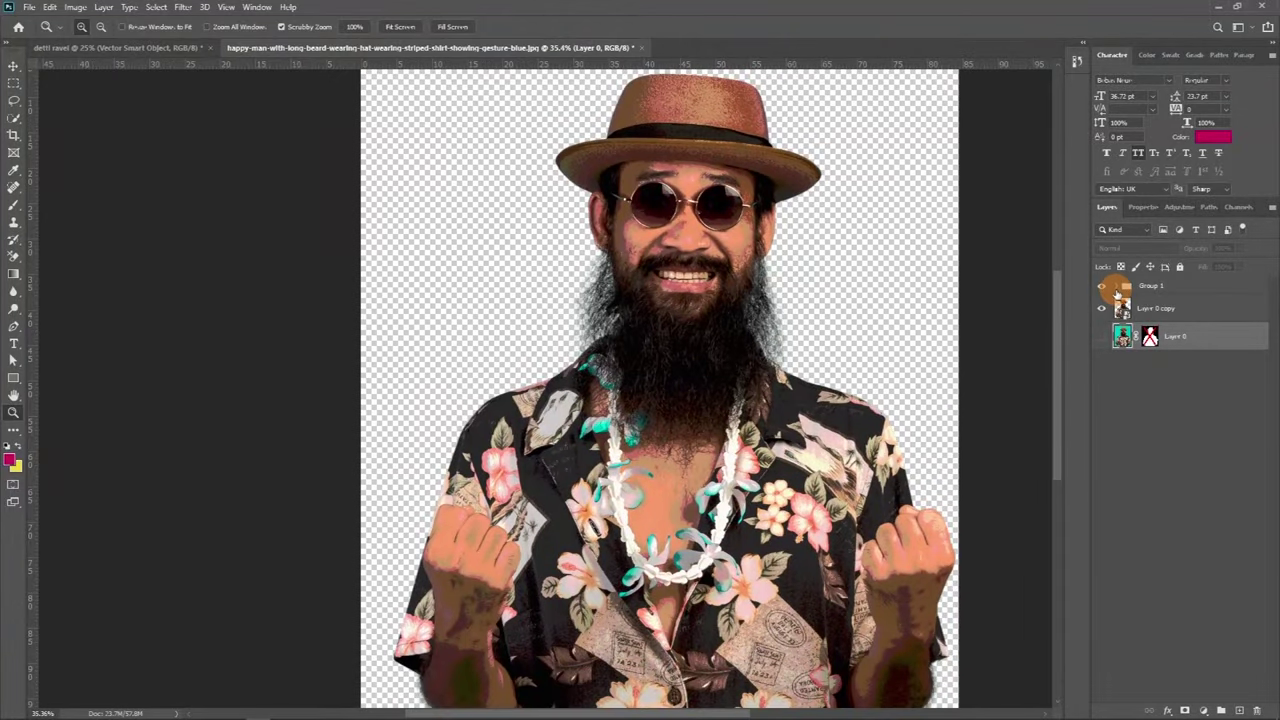
pyautogui.click(1104, 288)
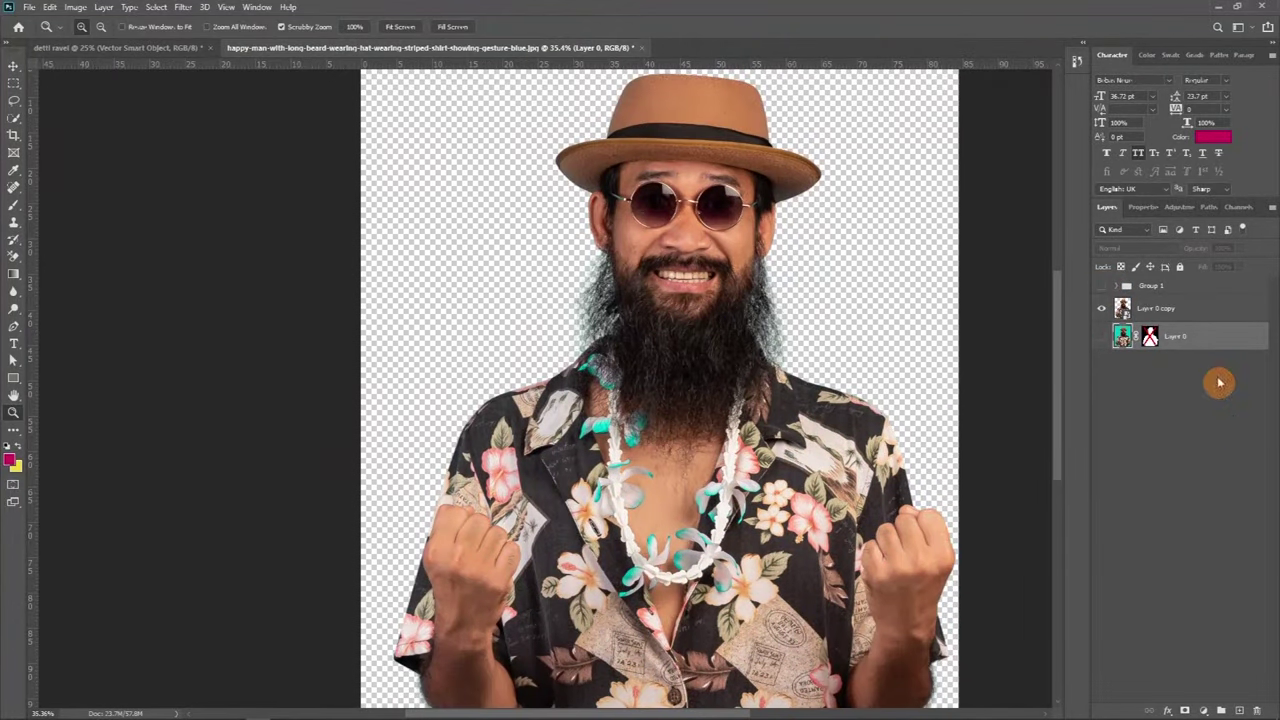
# Add a Posterize adjustment layer directly above Layer 0 copy, keeping its default level
pyautogui.click(1189, 312)
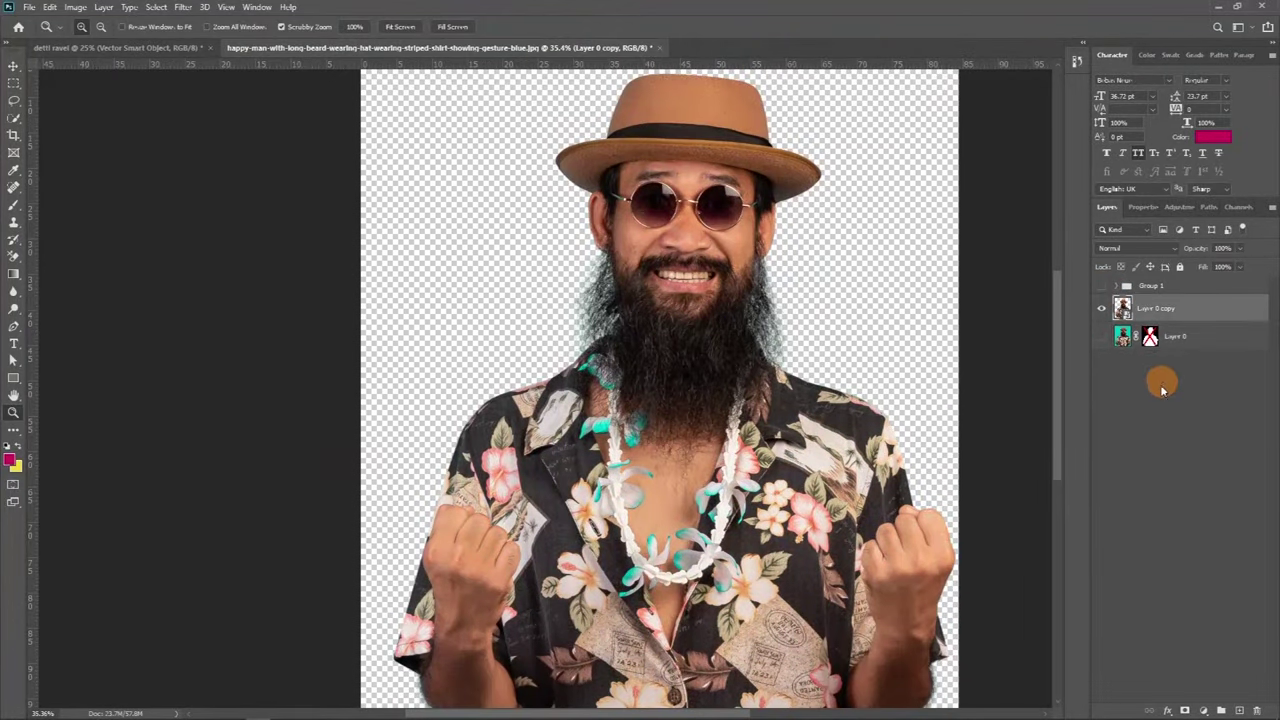
pyautogui.click(1203, 710)
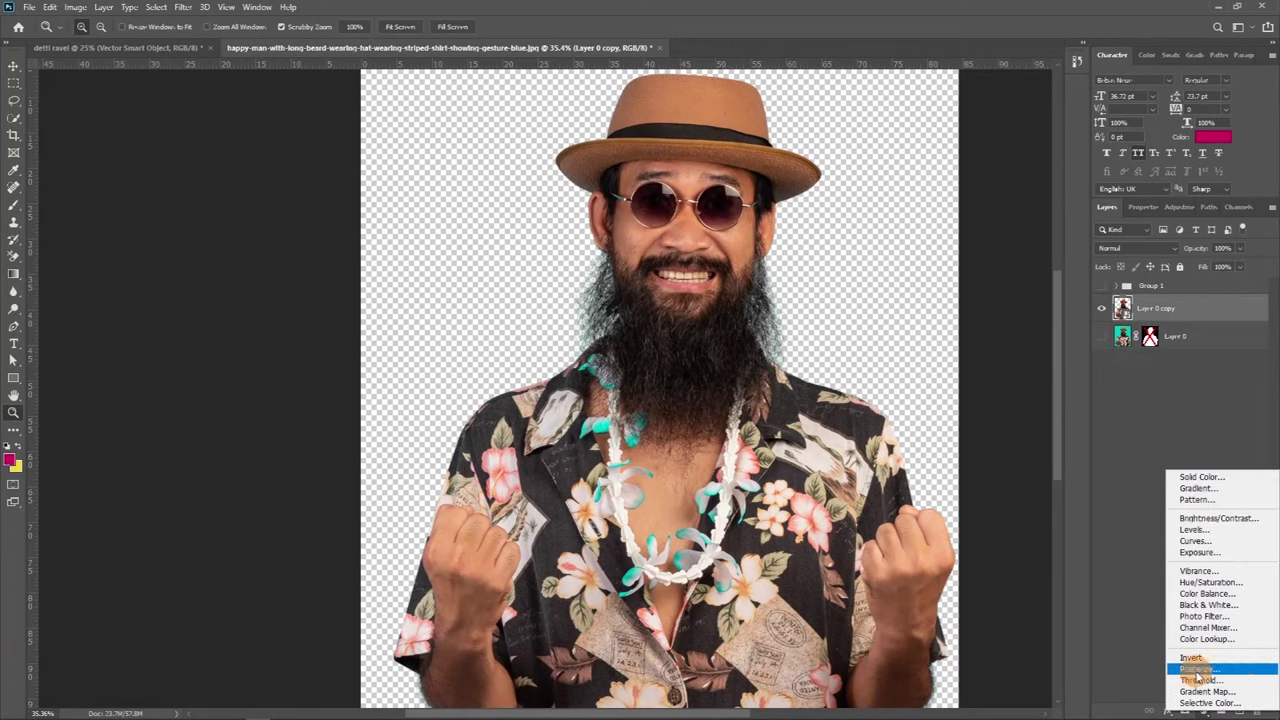
pyautogui.click(1197, 670)
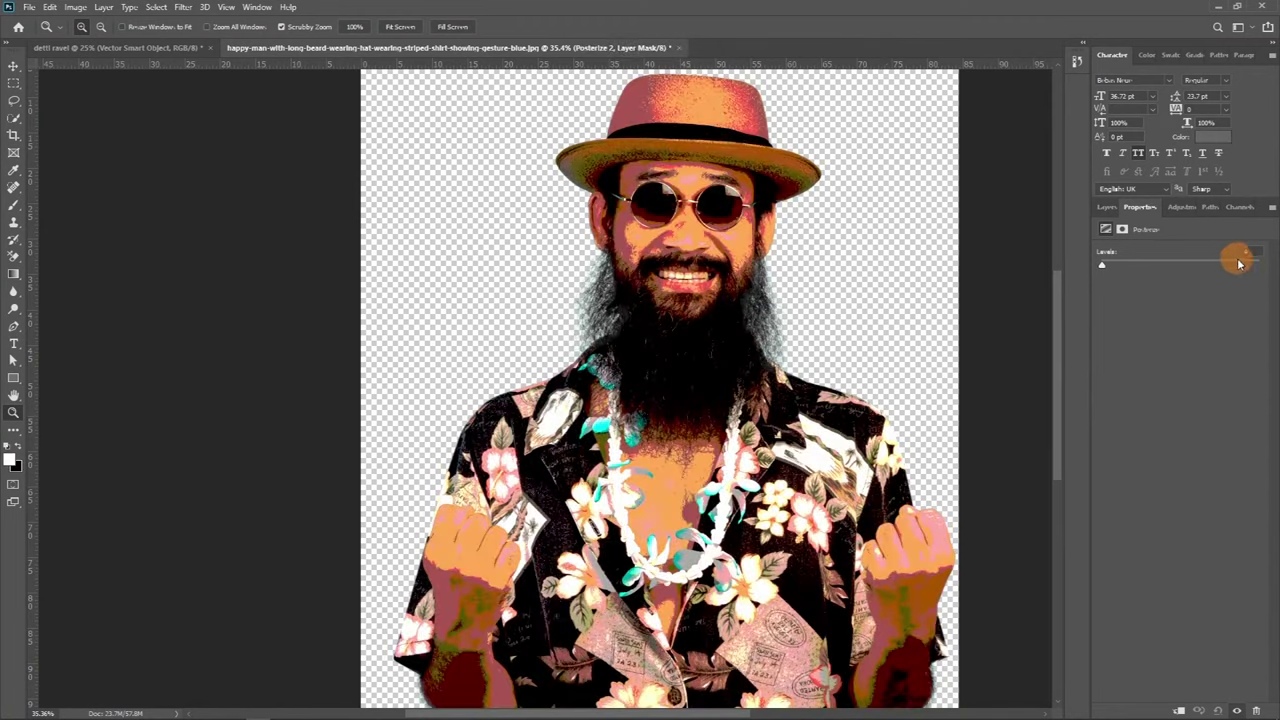
pyautogui.click(1107, 207)
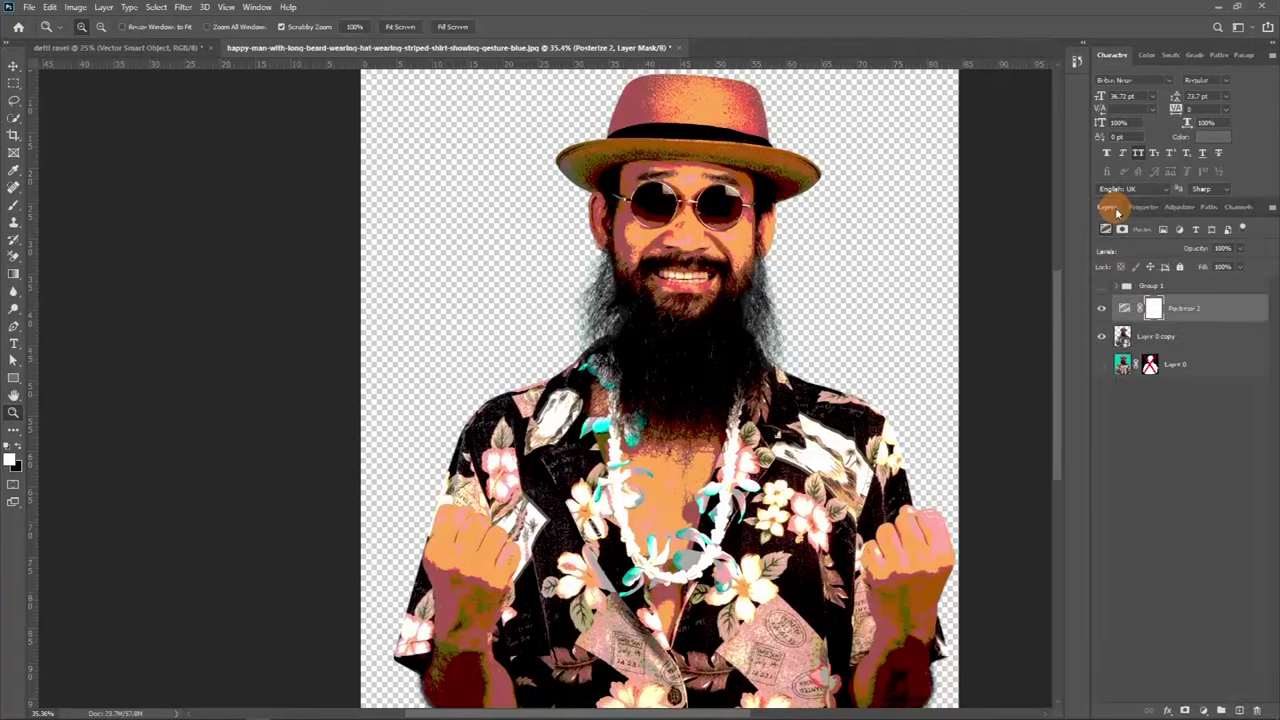
# Add a Threshold adjustment layer above the Posterize layer at level 128
pyautogui.click(1203, 711)
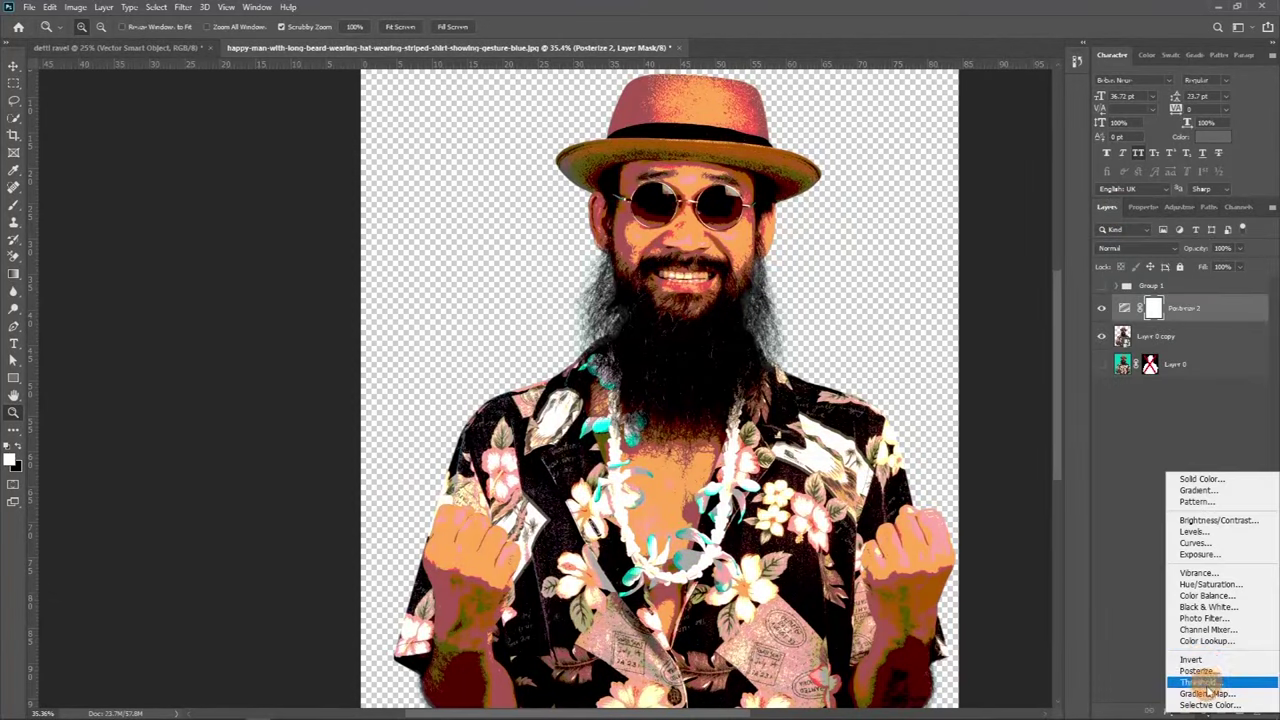
pyautogui.click(1203, 684)
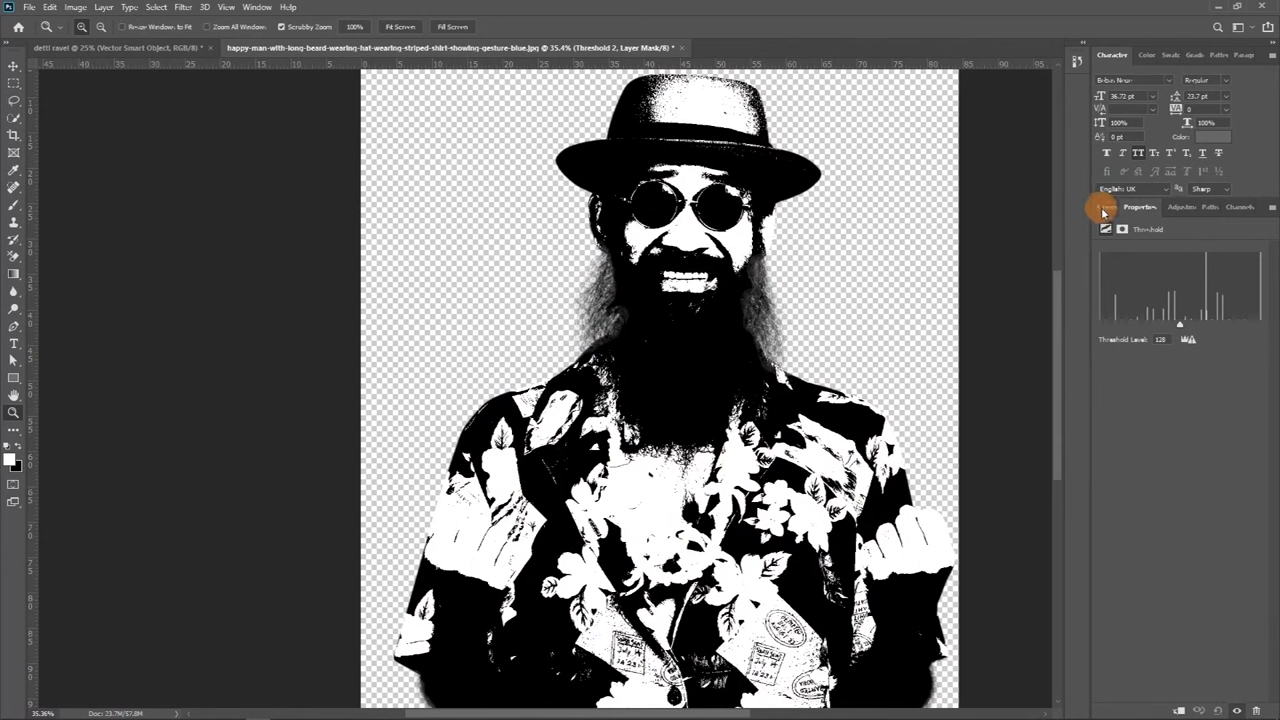
pyautogui.click(1103, 209)
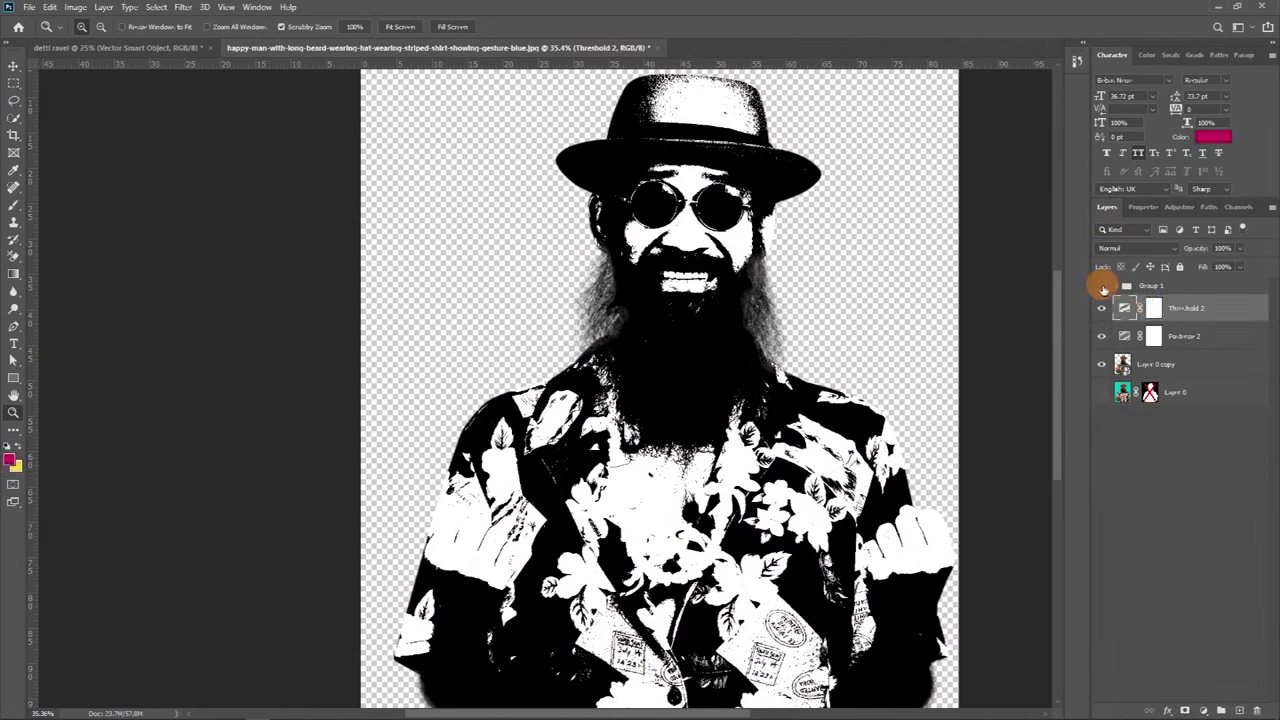
# Try a lower level on the Threshold adjustment and undo the change
pyautogui.click(1118, 310)
pyautogui.doubleClick(1122, 310)
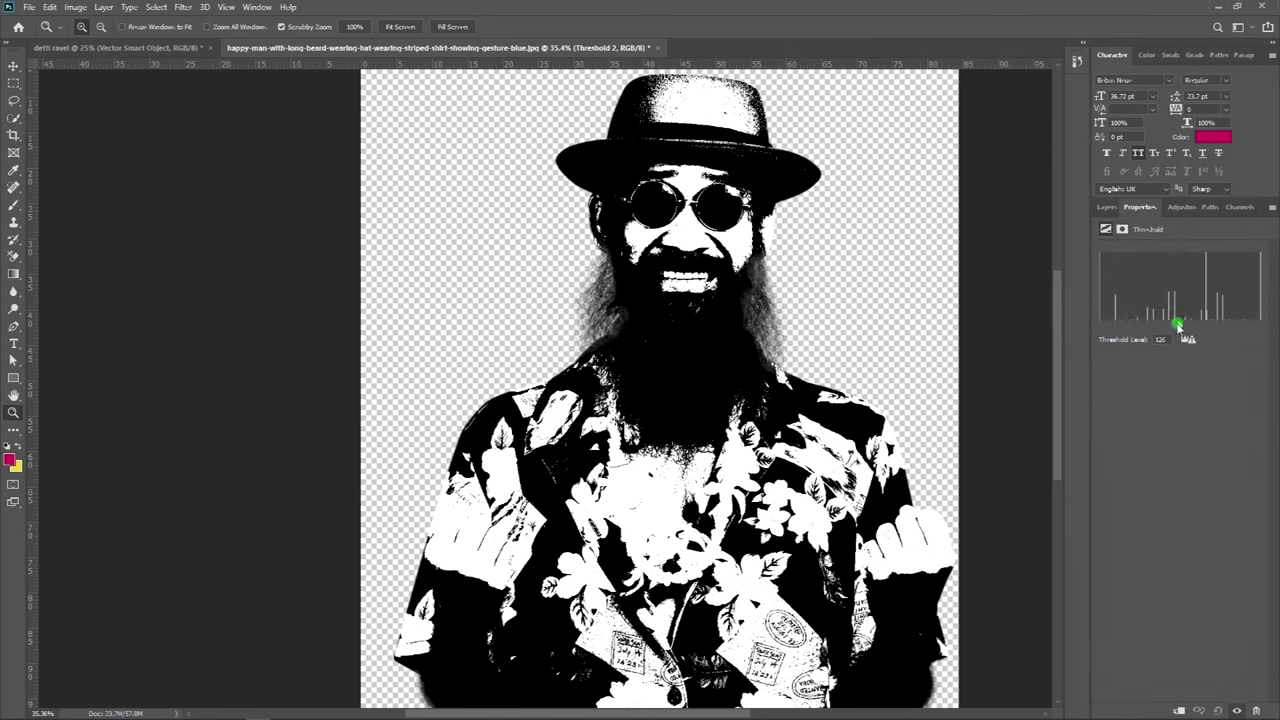
pyautogui.moveTo(1179, 326); pyautogui.dragTo(1080, 343)
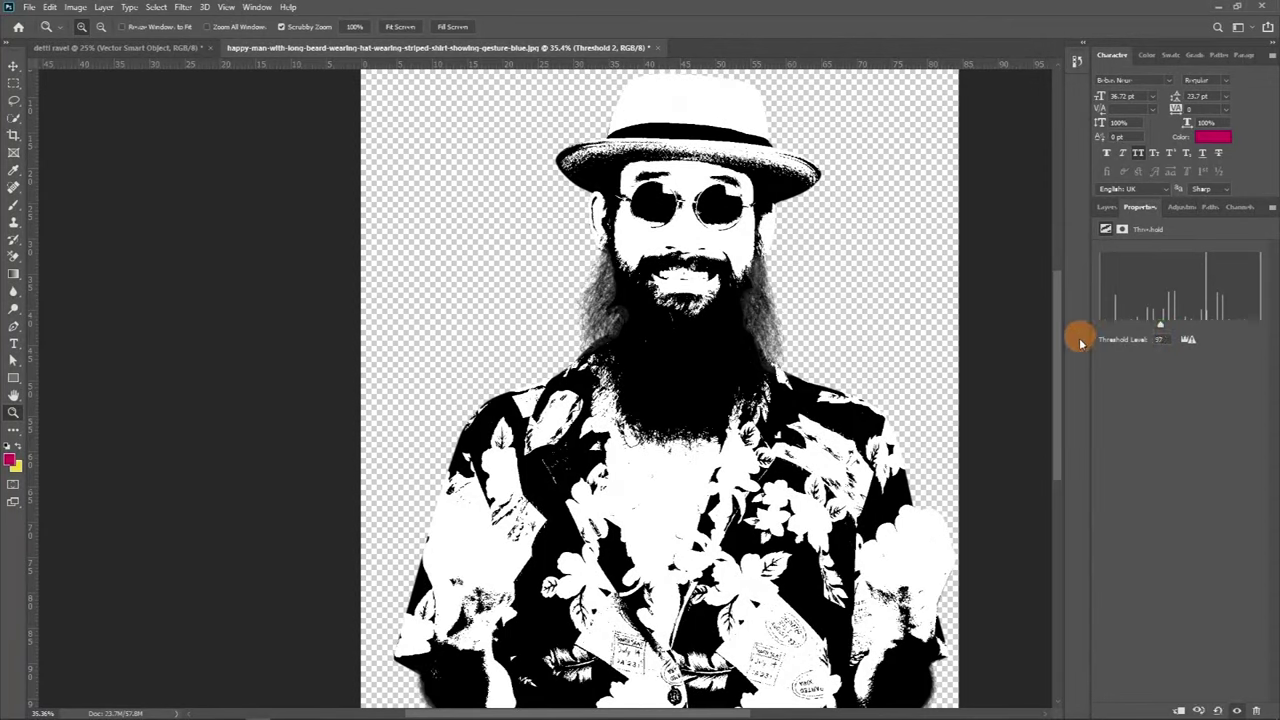
pyautogui.hotkey('ctrl', 'z')
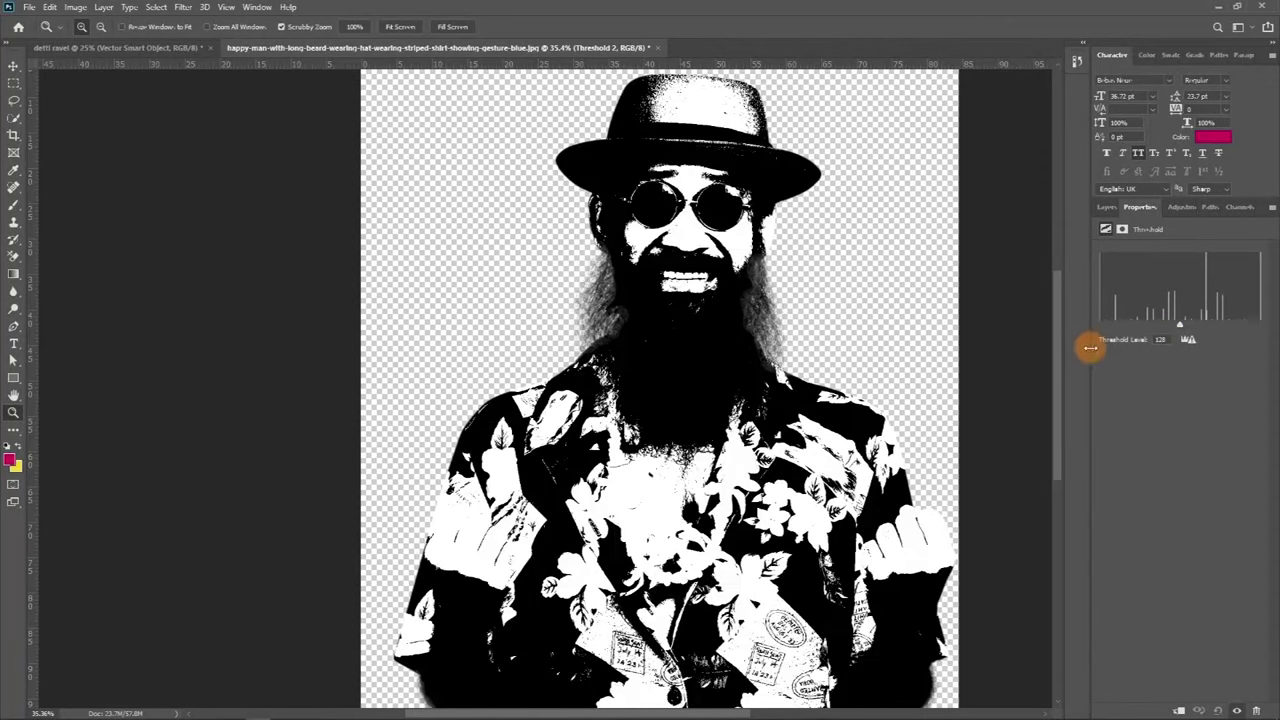
# Set the Threshold adjustment layer's blend mode to Multiply
pyautogui.click(1107, 208)
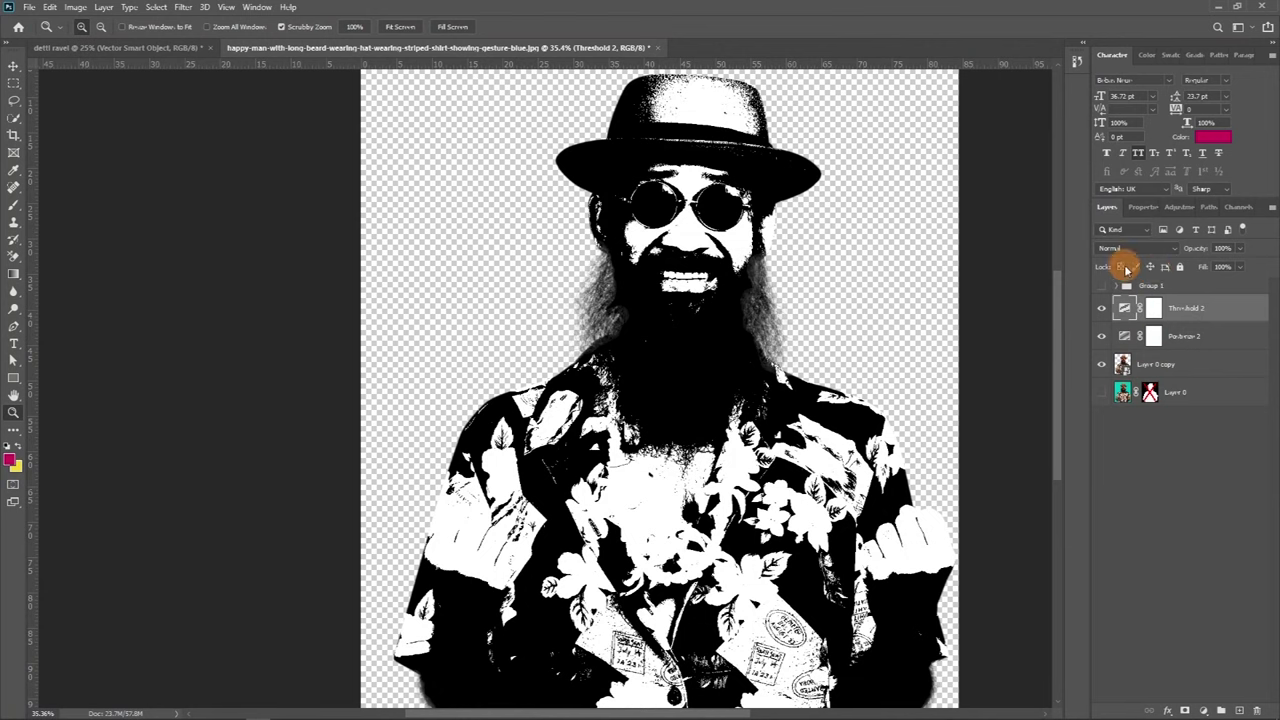
pyautogui.click(1125, 250)
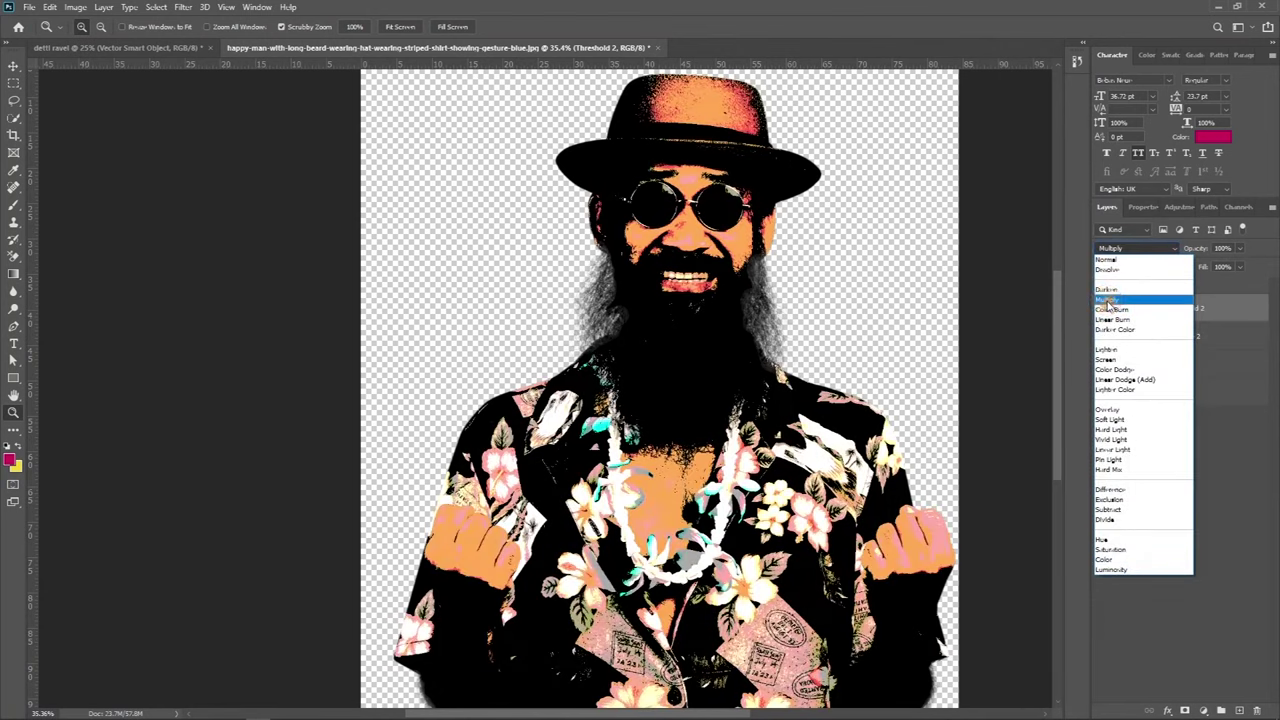
pyautogui.click(1115, 298)
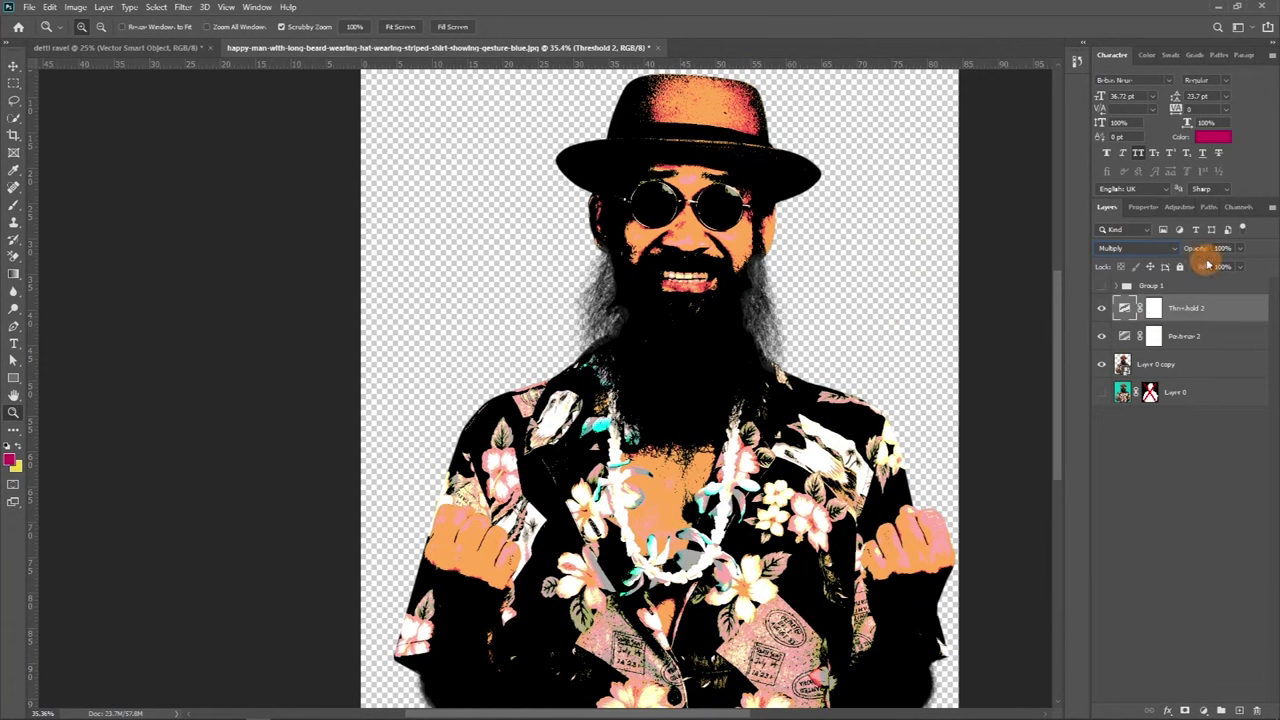
# Lower the Threshold adjustment layer's opacity to 13% and set its blend mode to Overlay
pyautogui.moveTo(1190, 254); pyautogui.dragTo(1151, 268)
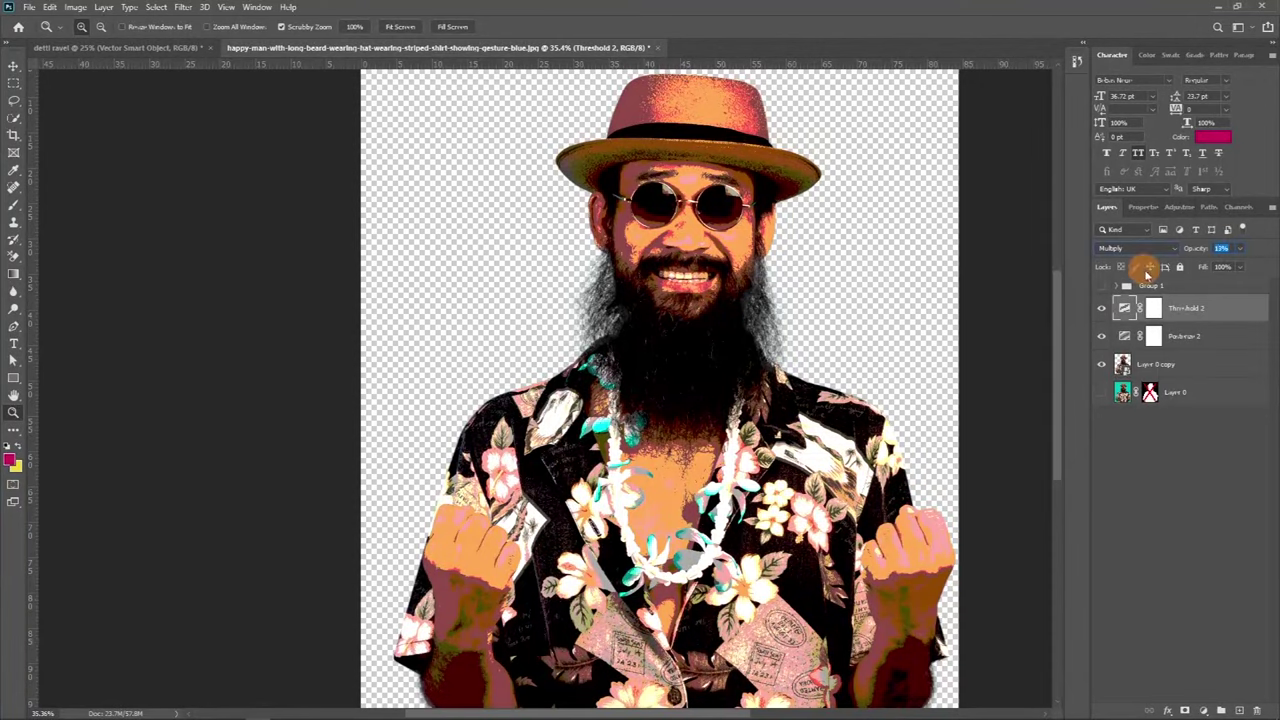
pyautogui.click(1128, 250)
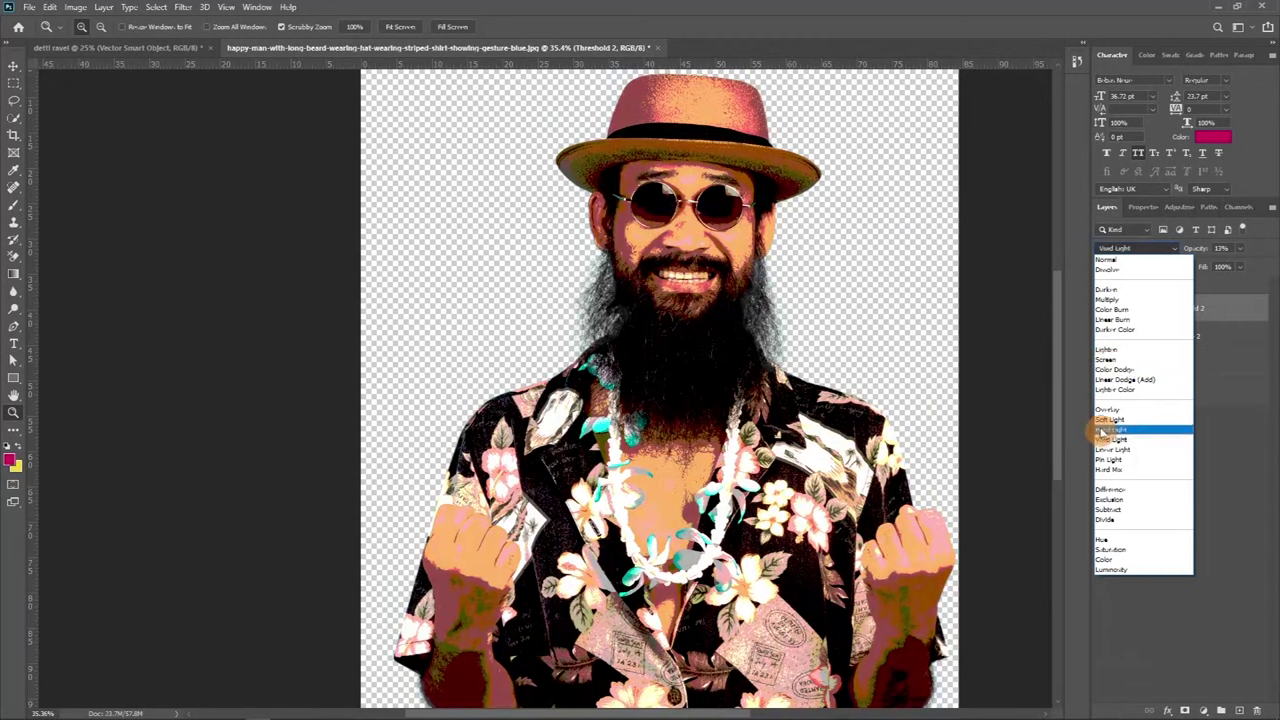
pyautogui.click(1105, 409)
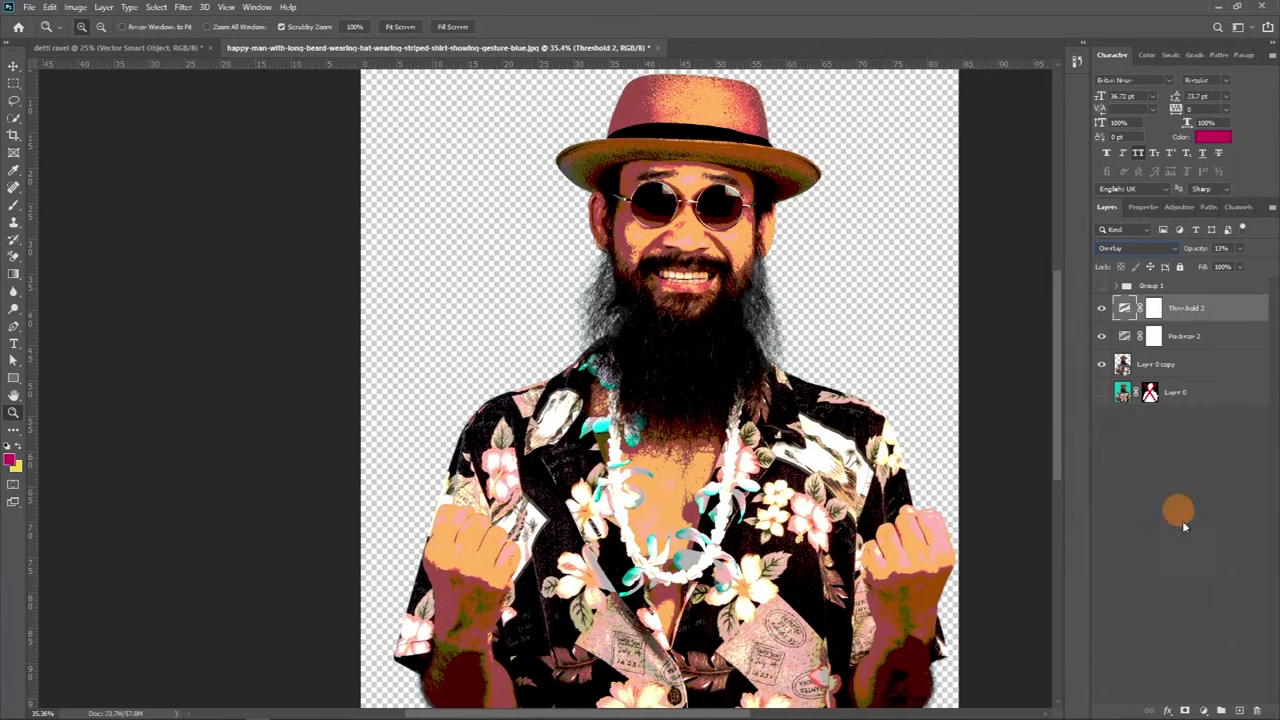
# Try brightening the midtones with a Levels adjustment layer, and delete that layer
pyautogui.click(1203, 711)
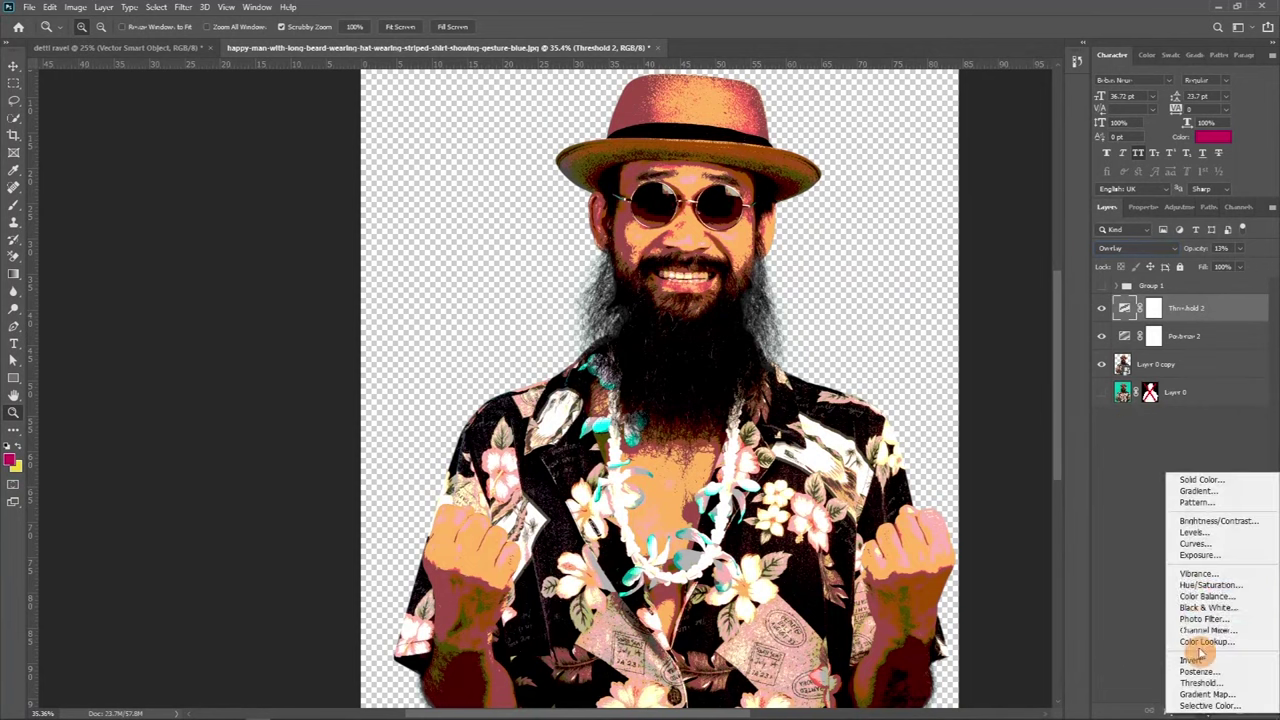
pyautogui.click(1197, 533)
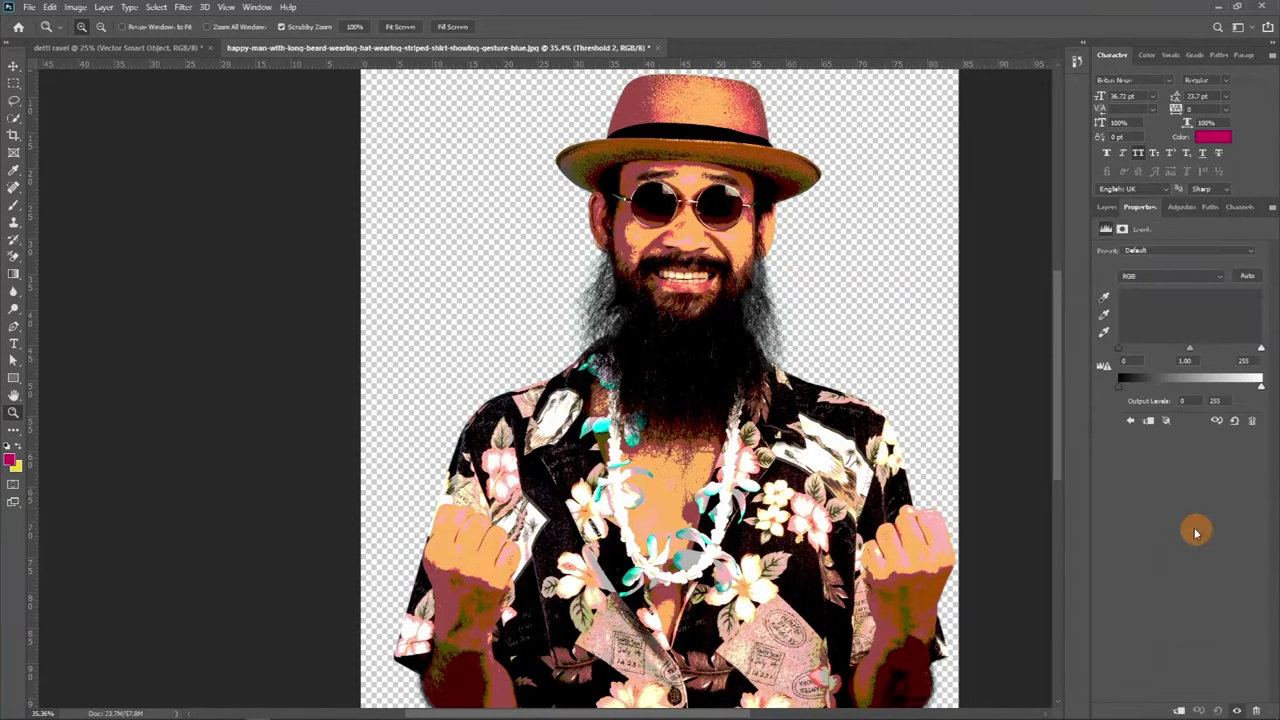
pyautogui.moveTo(1197, 350); pyautogui.dragTo(1163, 350)
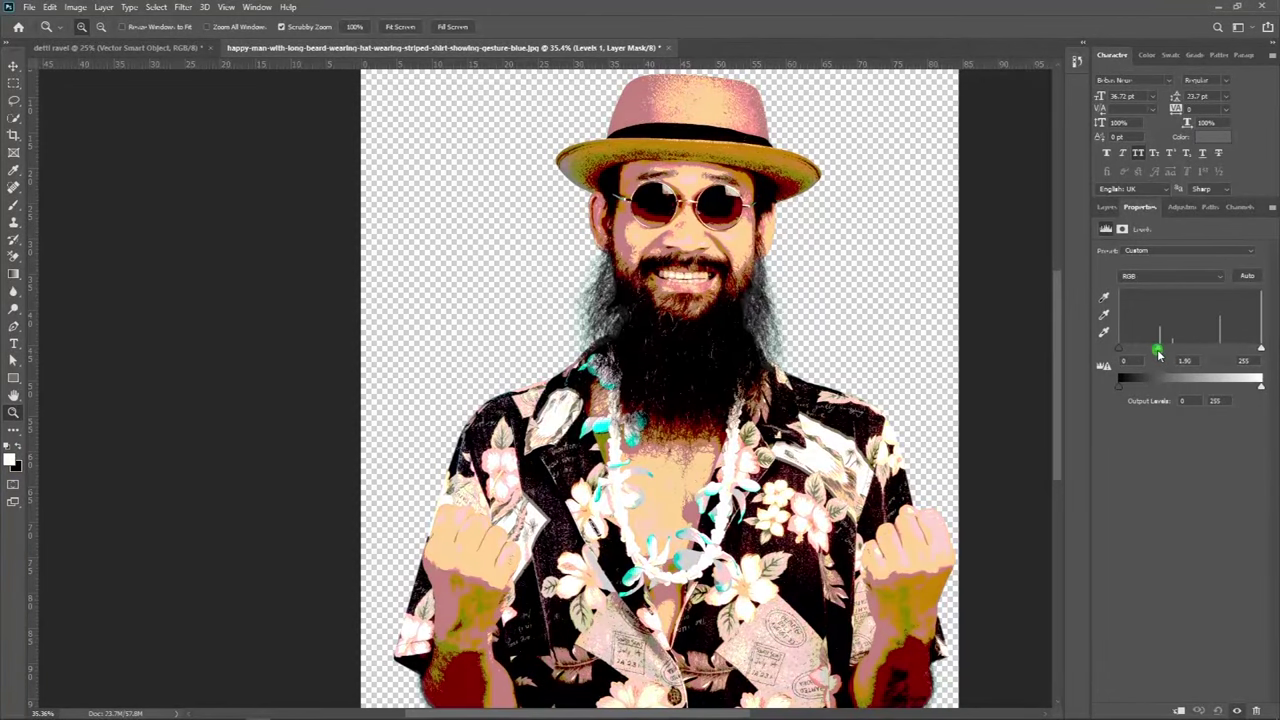
pyautogui.click(1257, 710)
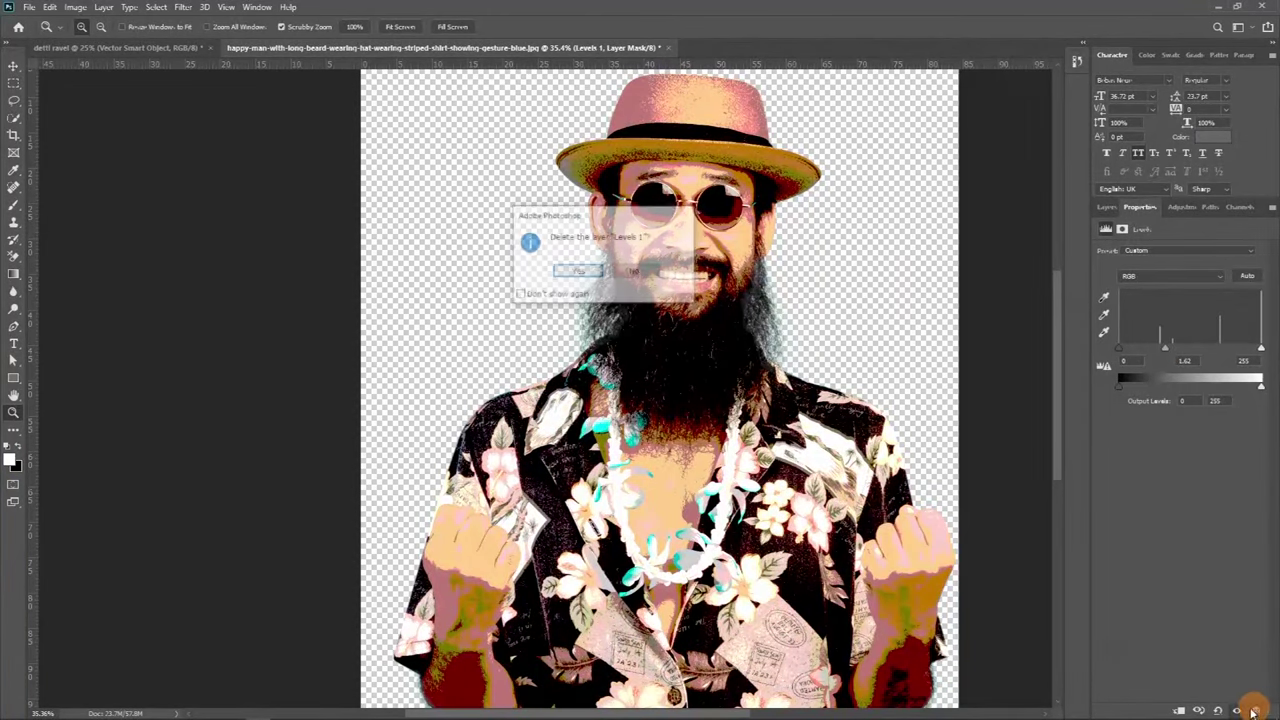
pyautogui.click(577, 273)
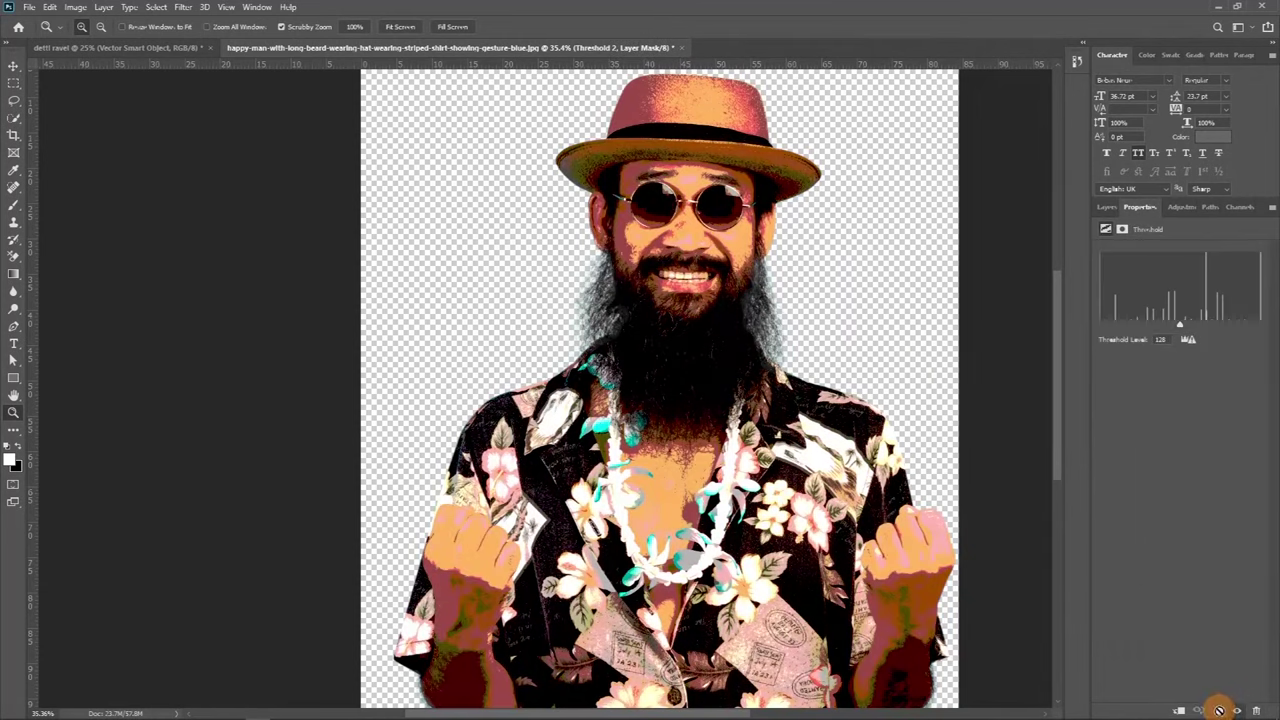
pyautogui.click(1106, 207)
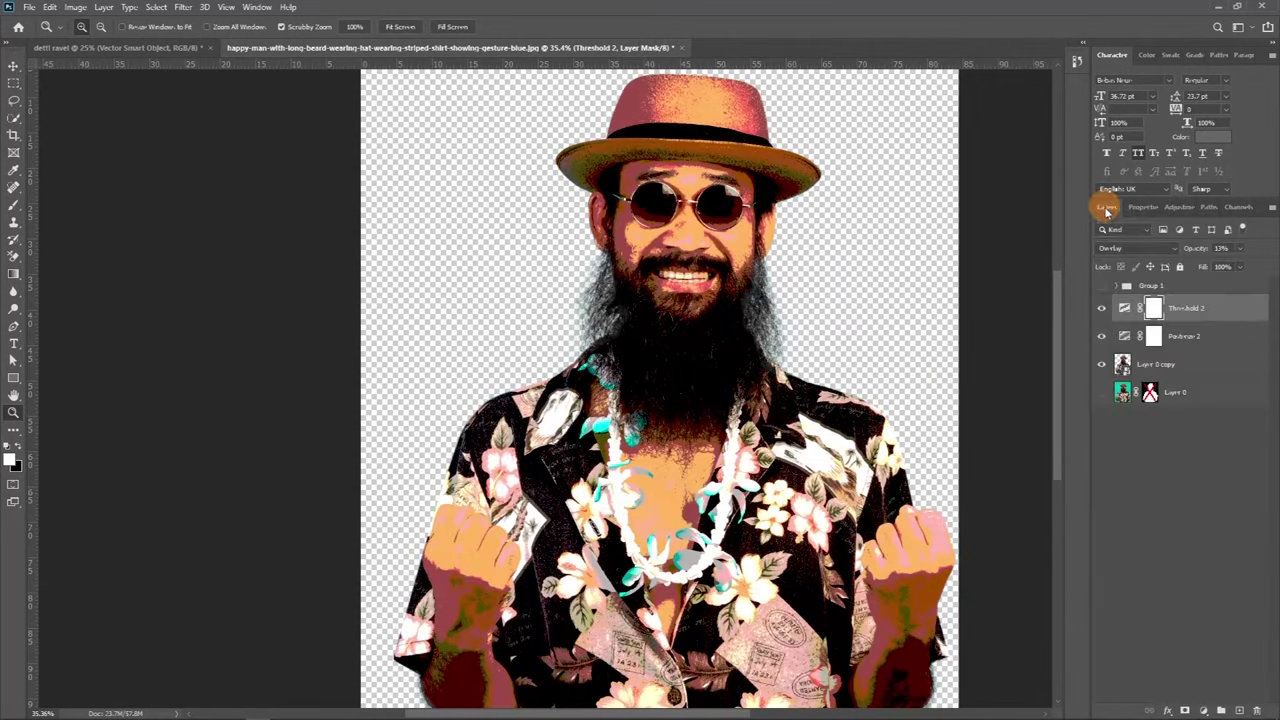
# Add a Curves adjustment layer above Threshold, lowering the highlights slightly to about 224/212 and raising the shadows to about 26/39
pyautogui.click(1204, 710)
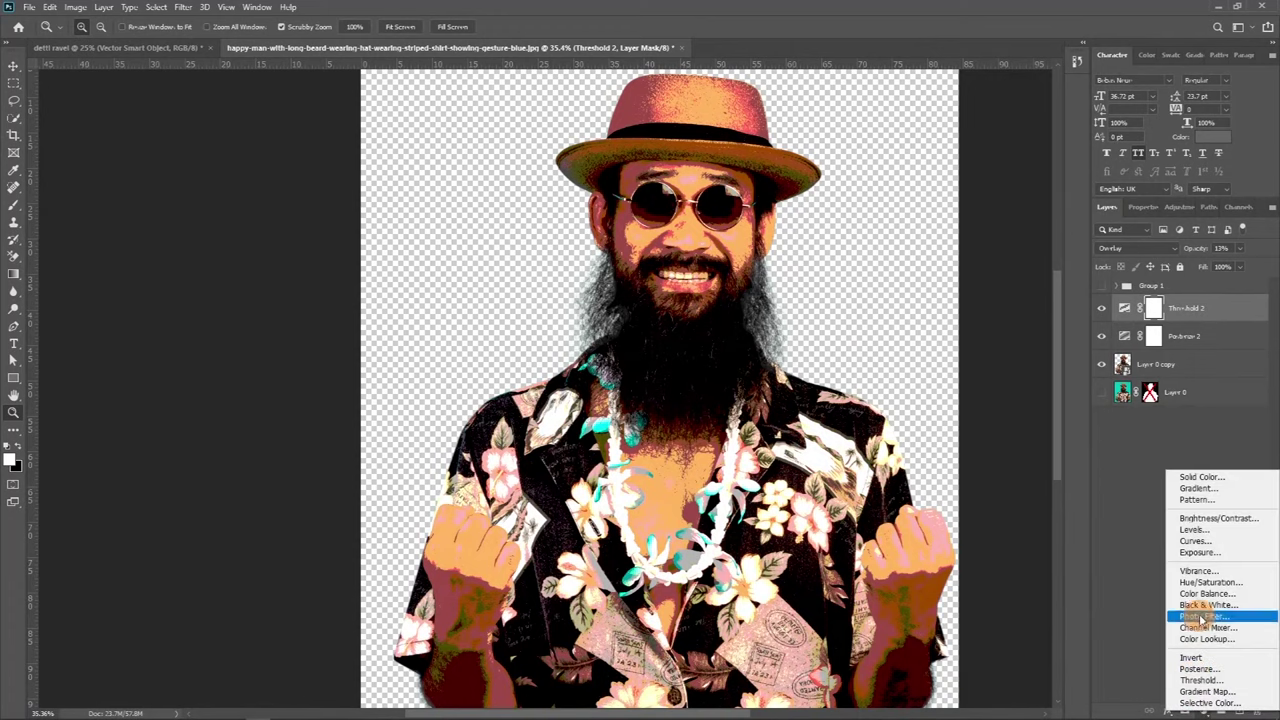
pyautogui.click(1196, 540)
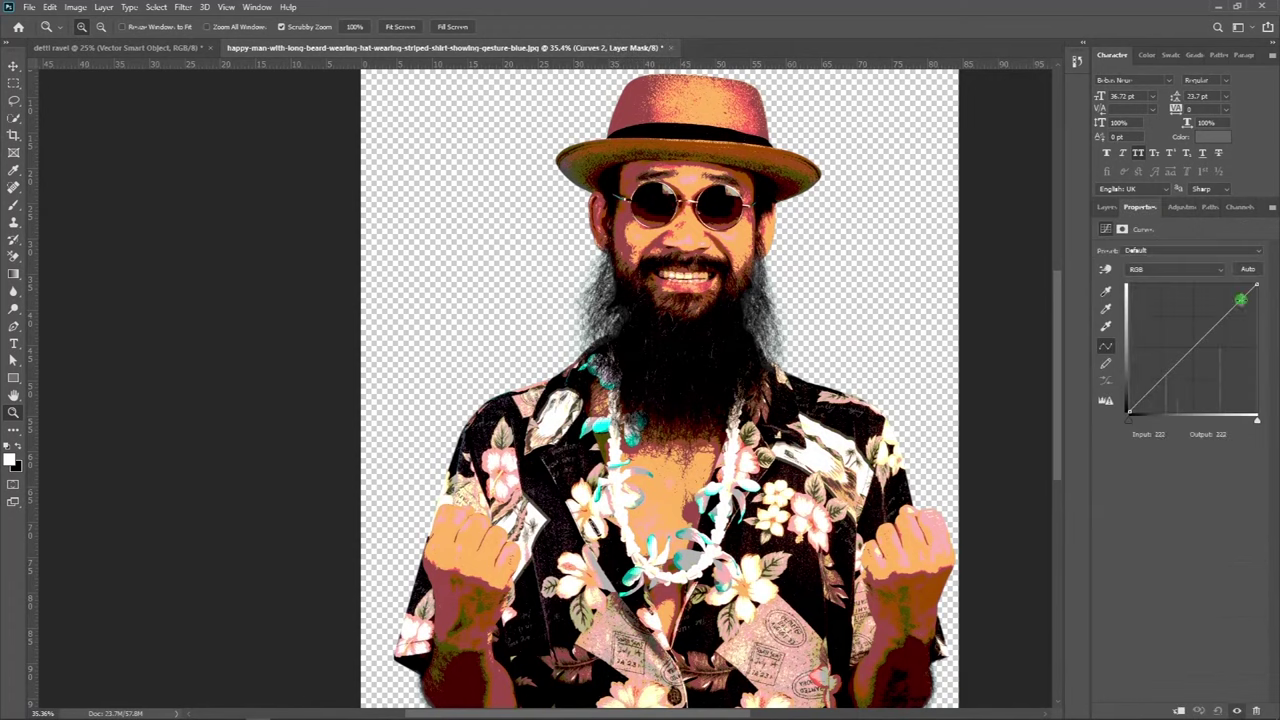
pyautogui.moveTo(1240, 299); pyautogui.dragTo(1243, 304)
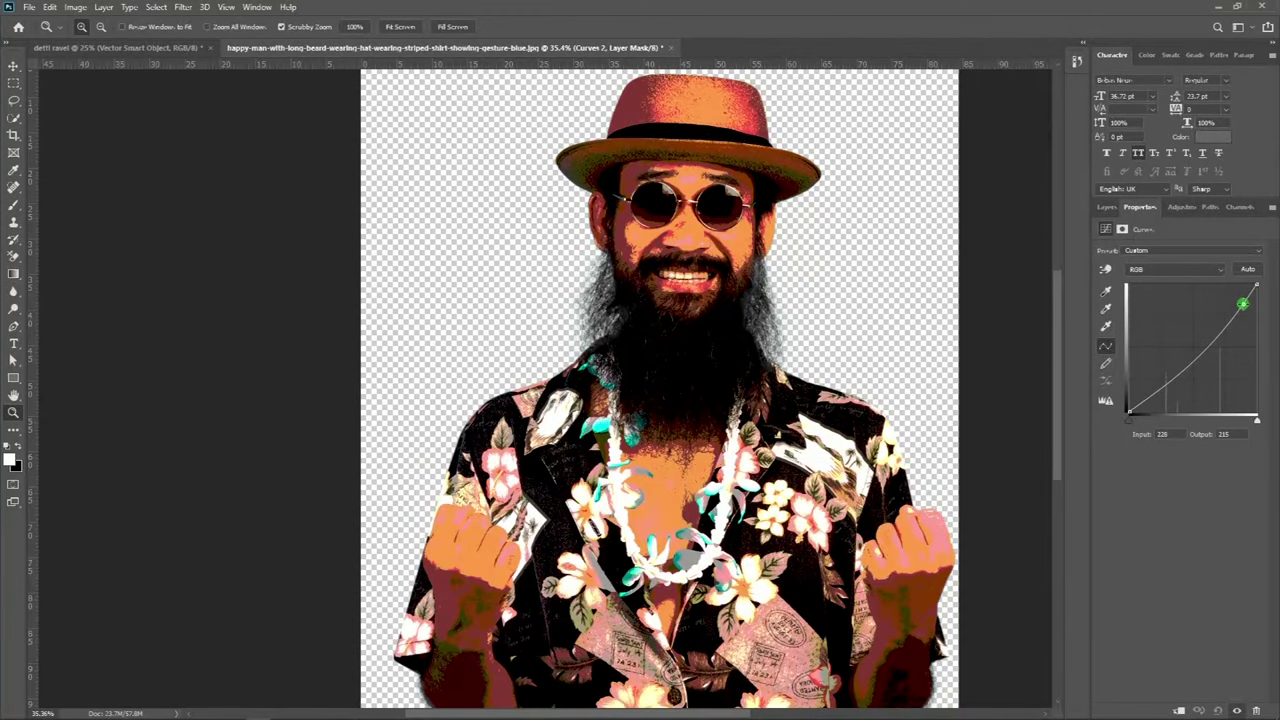
pyautogui.click(1156, 409)
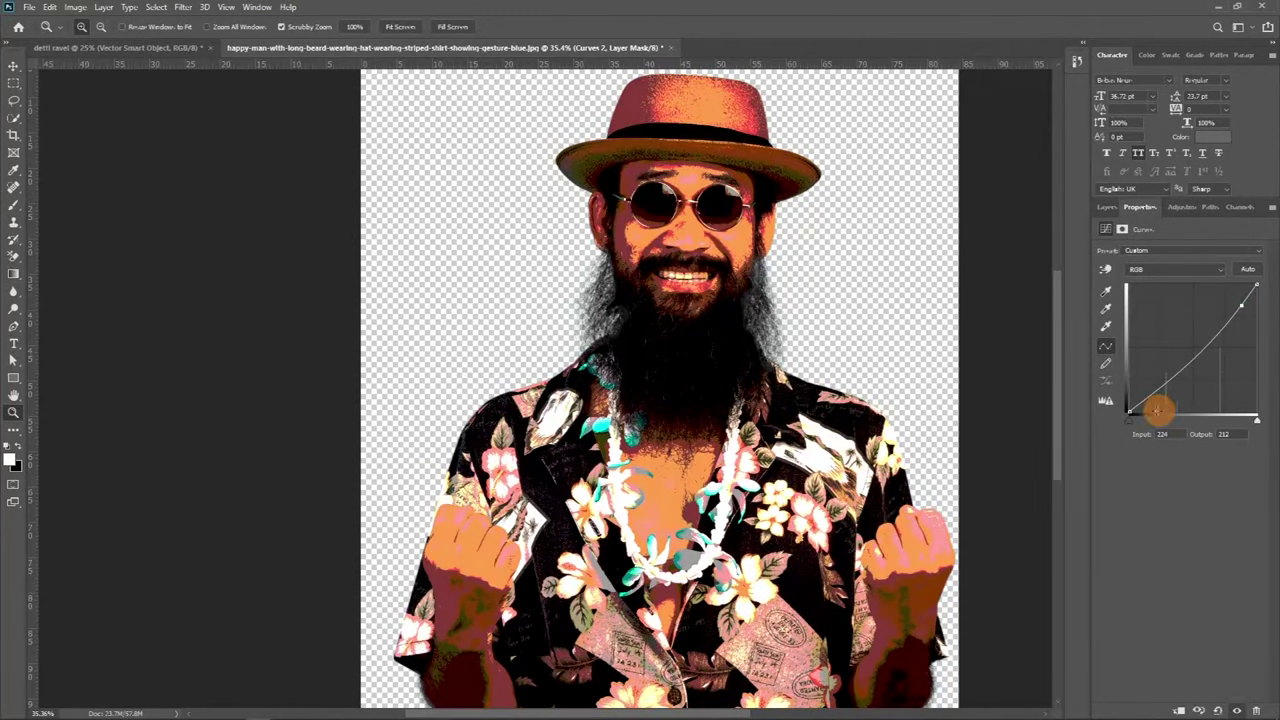
pyautogui.moveTo(1148, 400); pyautogui.dragTo(1142, 394)
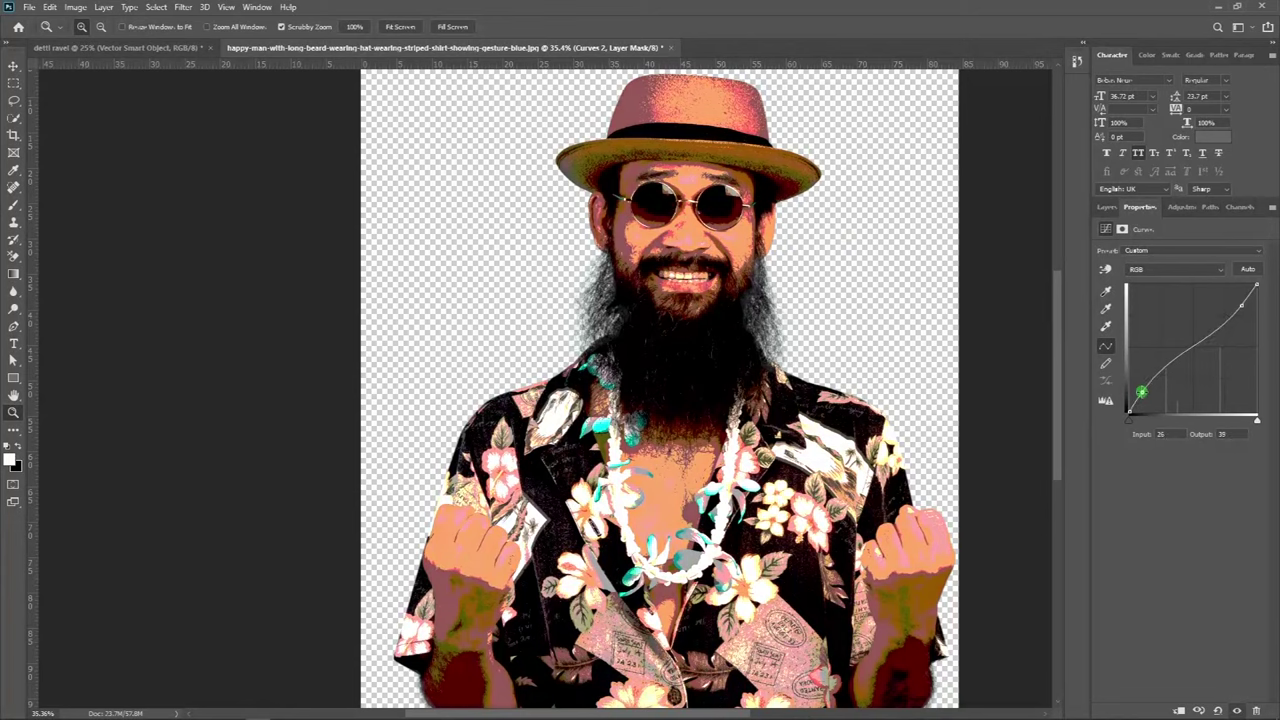
# Group the Curves, Threshold and Posterize adjustment layers together
pyautogui.click(1108, 212)
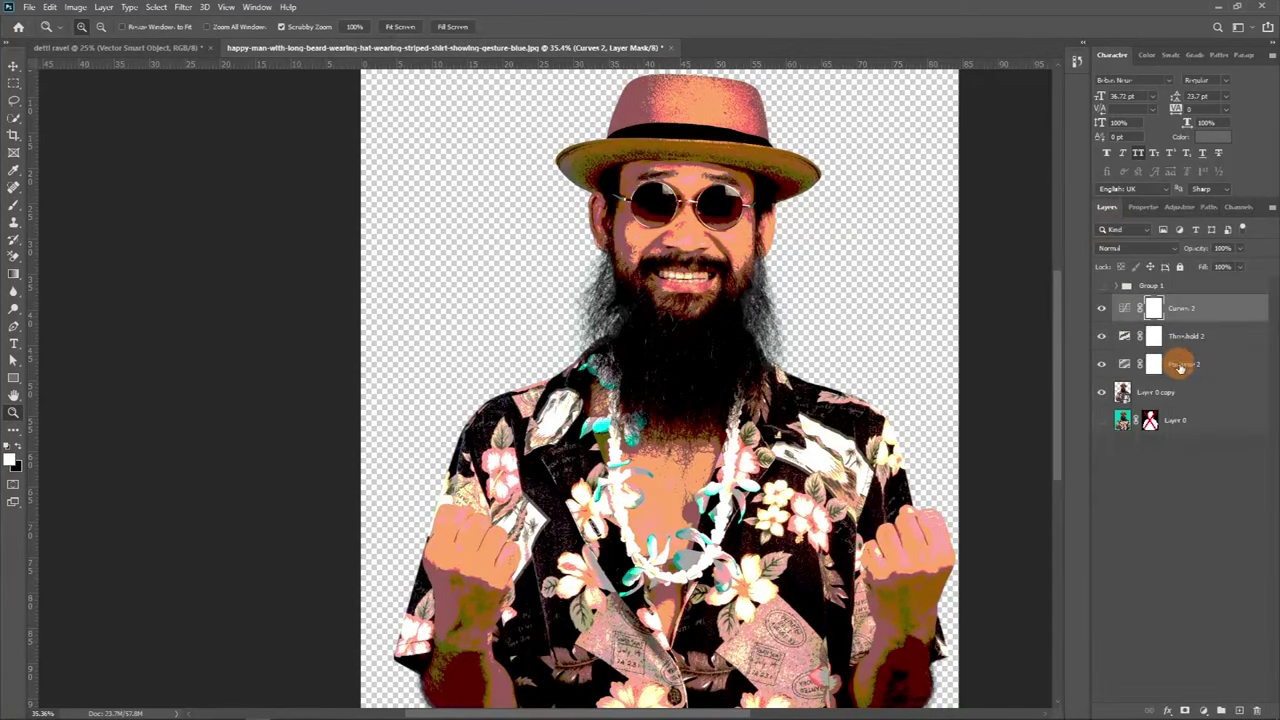
pyautogui.keyDown('shift'); pyautogui.click(1188, 362); pyautogui.keyUp('shift')
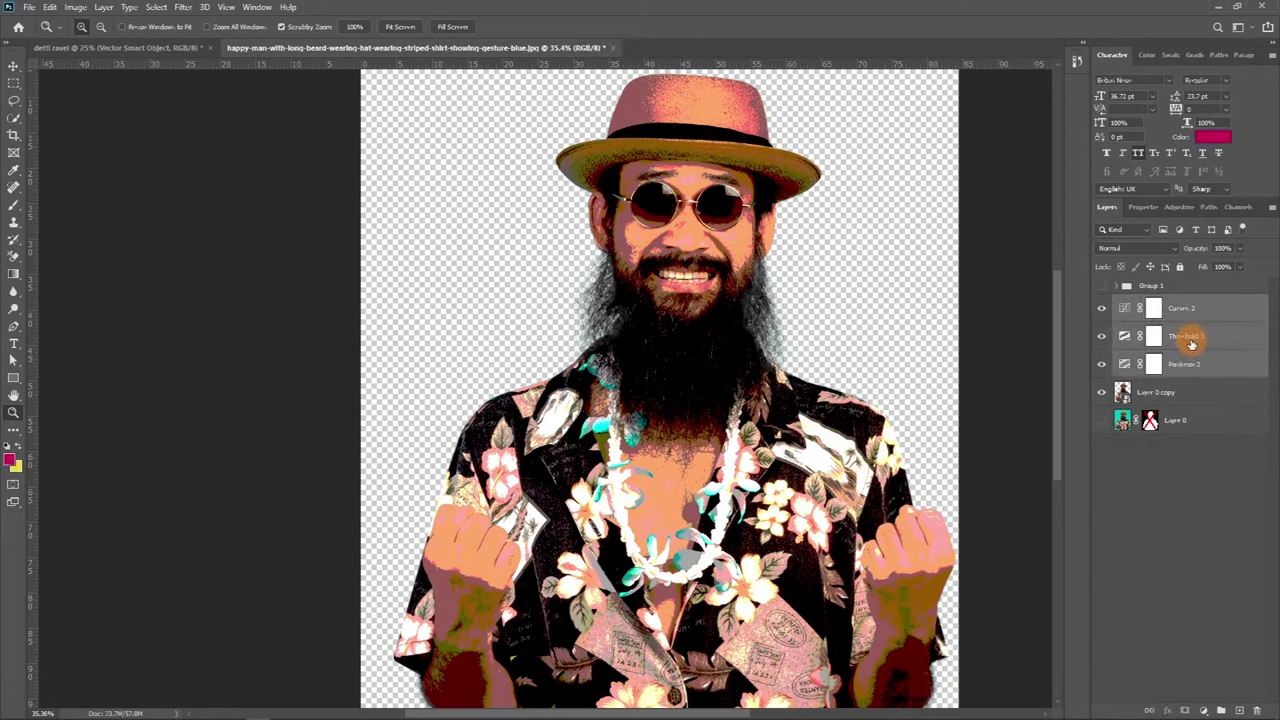
pyautogui.hotkey('ctrl', 'g')
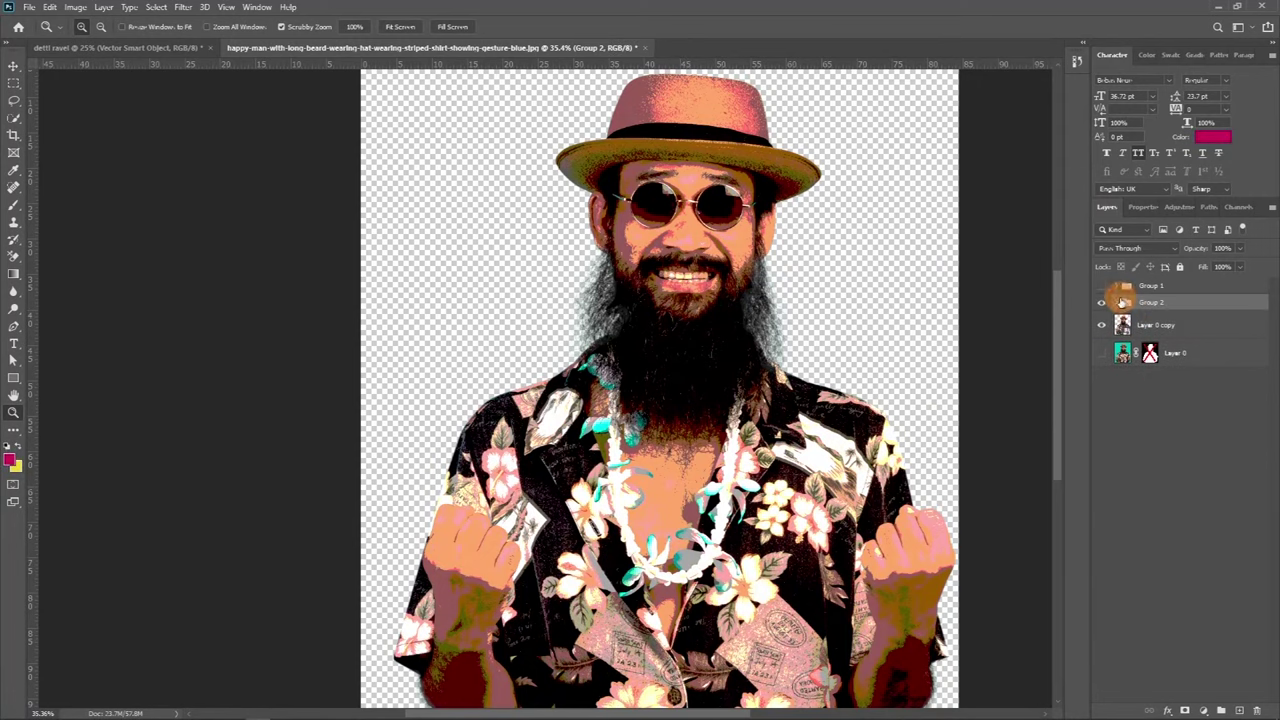
# Compare the man with and without the Group 2 adjustments, leaving Group 2 hidden and Group 1 shown instead
pyautogui.click(1102, 304)
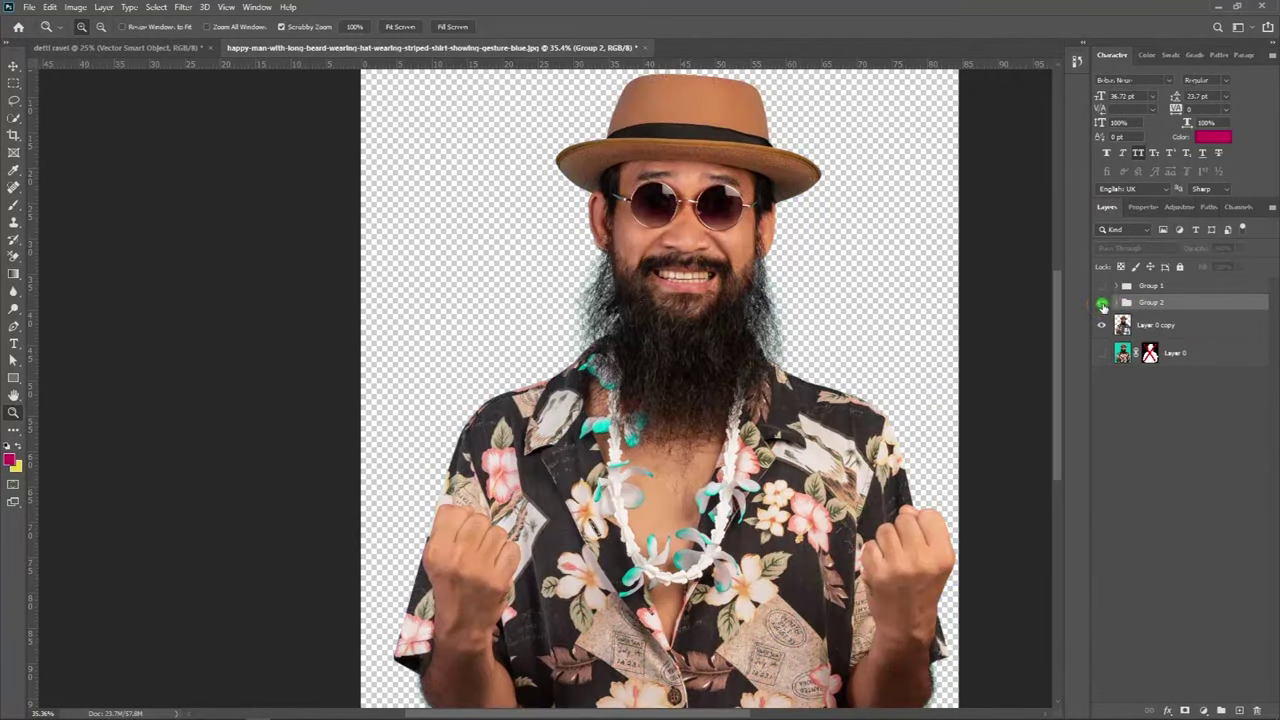
pyautogui.click(1102, 304)
pyautogui.click(1102, 304)
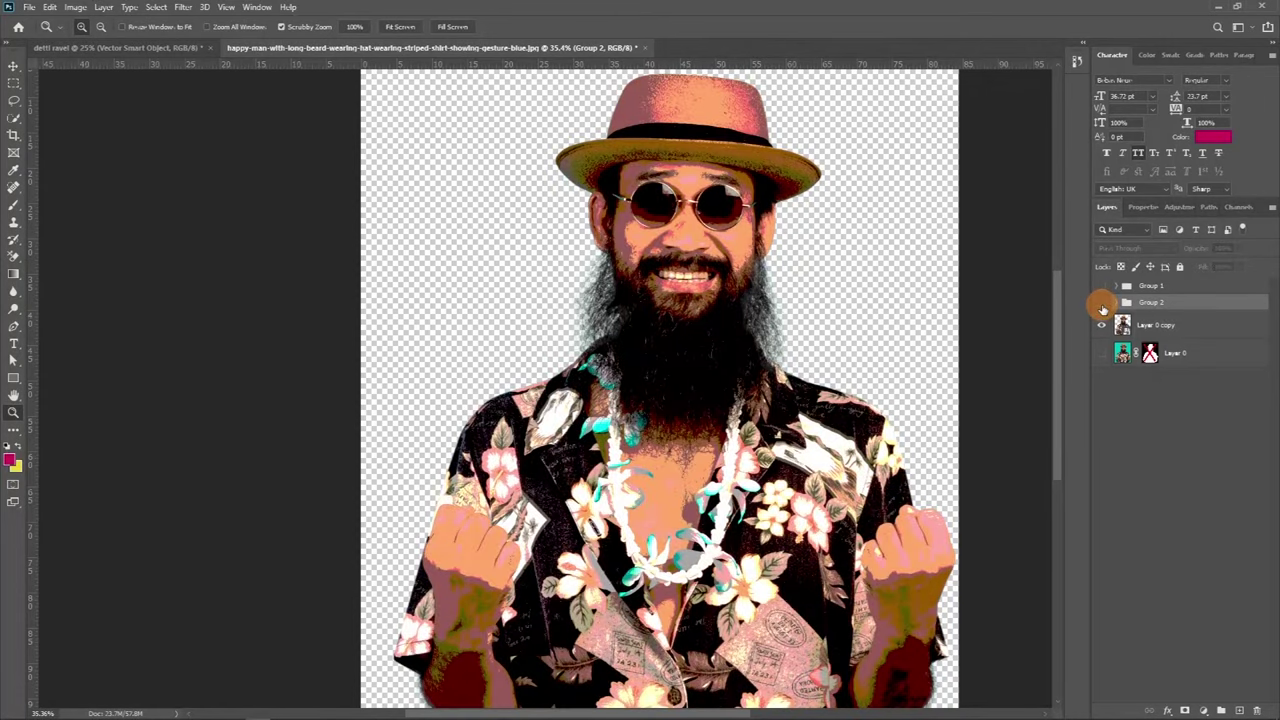
pyautogui.click(1102, 304)
pyautogui.click(1102, 304)
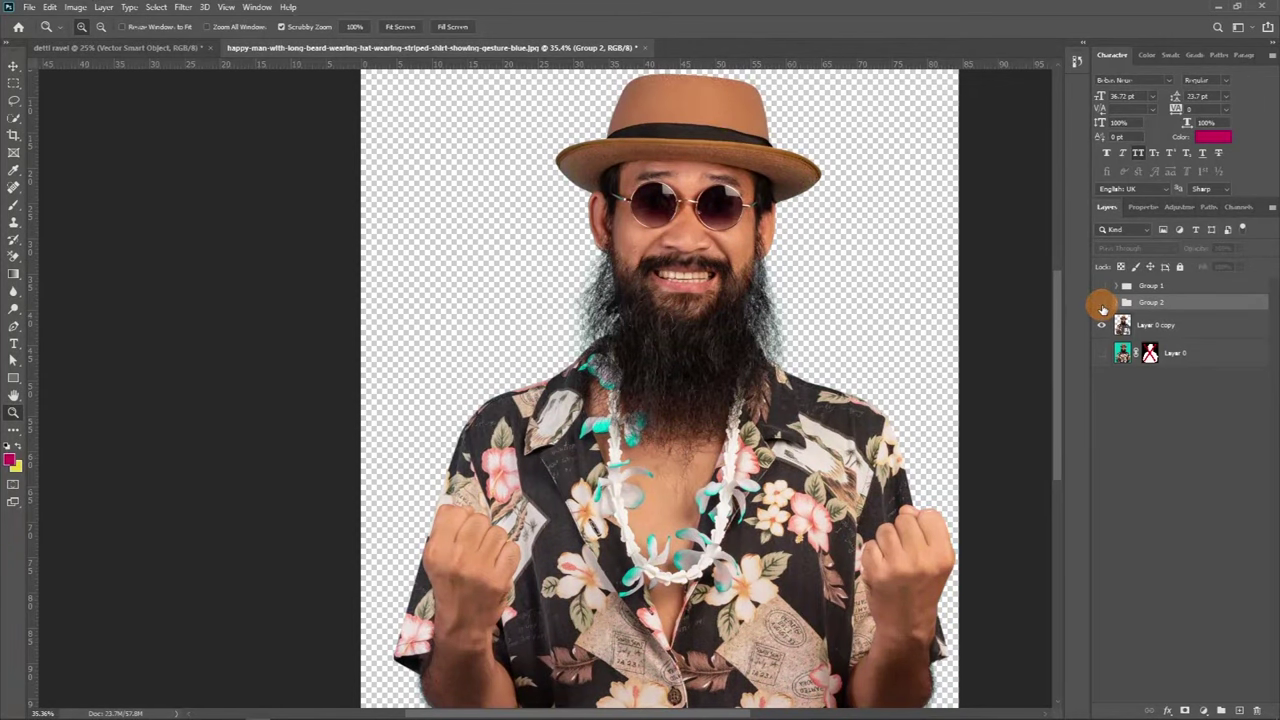
pyautogui.click(1102, 304)
pyautogui.click(1102, 300)
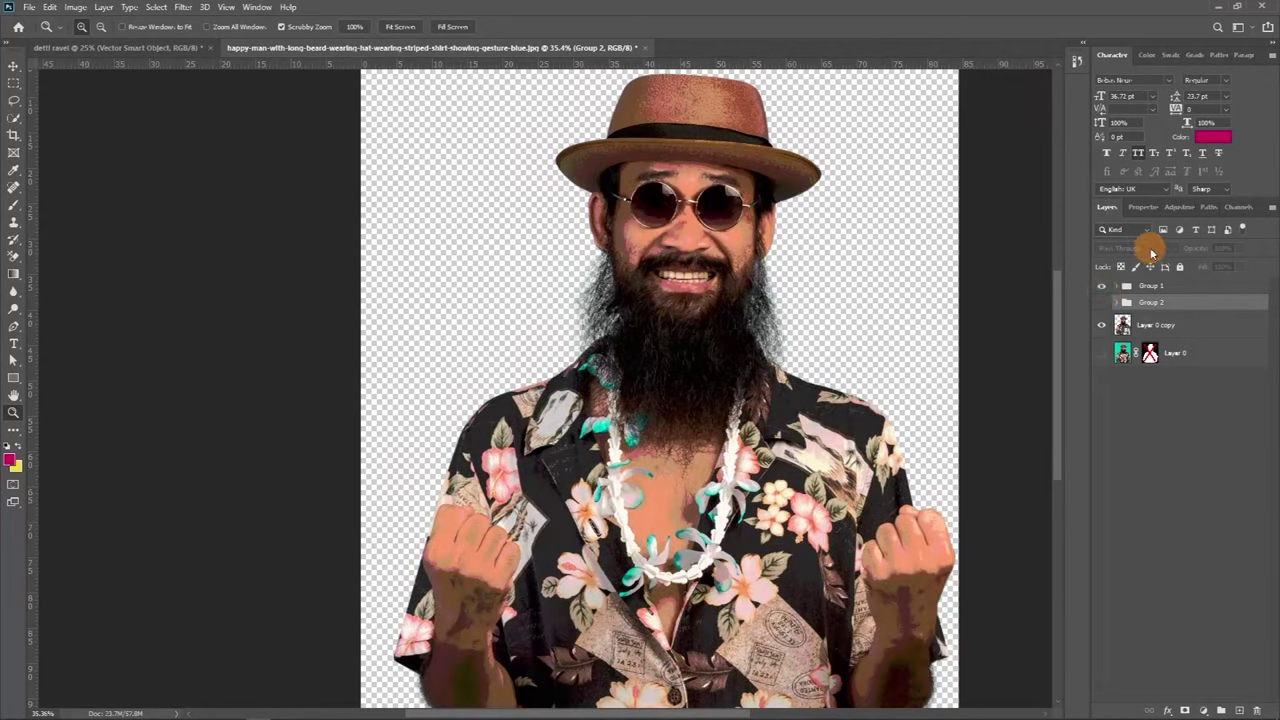
# Group Group 1 with Layer 0 copy and convert the new group to a Smart Object
pyautogui.click(1180, 291)
pyautogui.click(1167, 329)
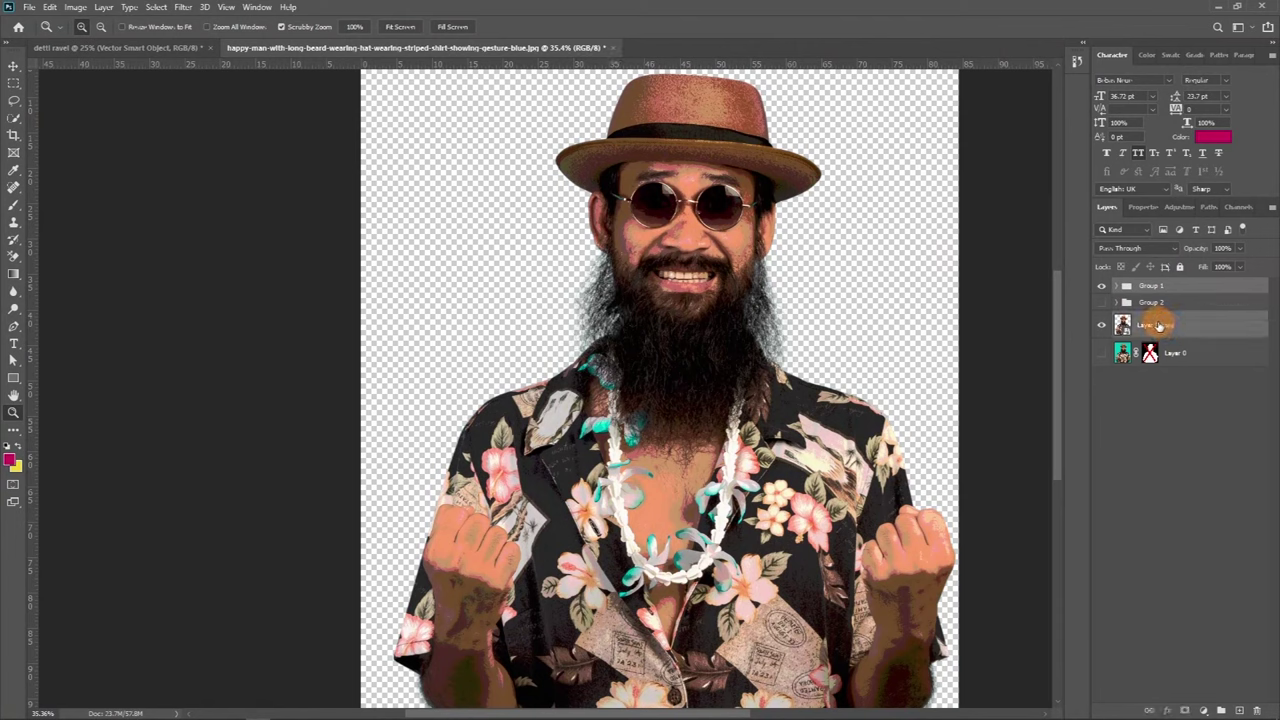
pyautogui.hotkey('ctrl', 'g')
pyautogui.rightClick(1143, 291)
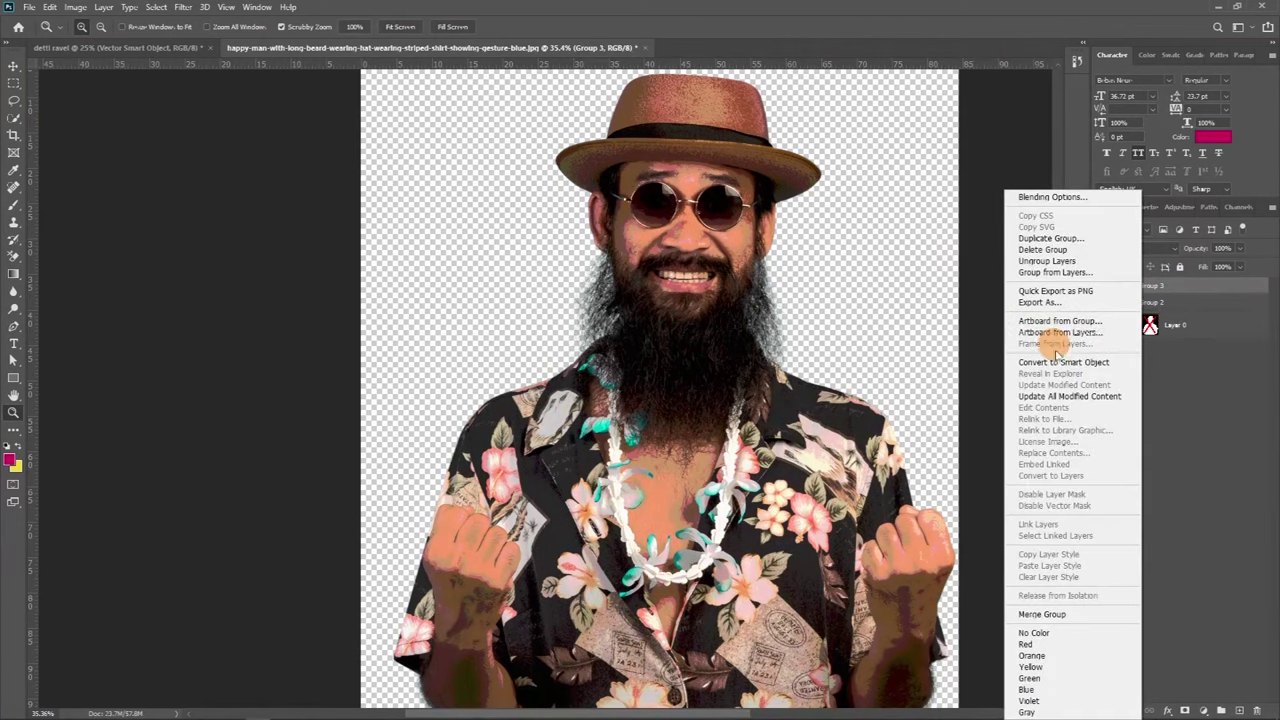
pyautogui.click(1060, 362)
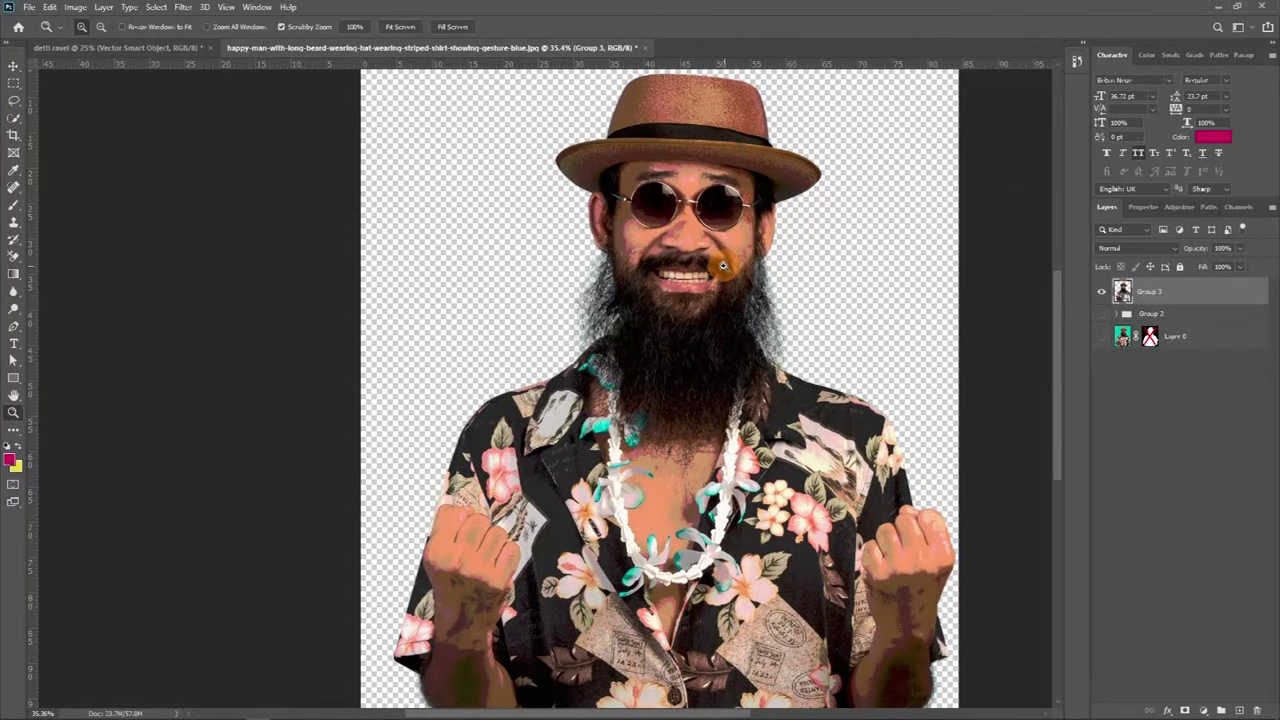
# Copy the man's Smart Object into the detti ravel flyer and scale it down behind the lower torn paper strip
pyautogui.moveTo(739, 265); pyautogui.dragTo(530, 260)
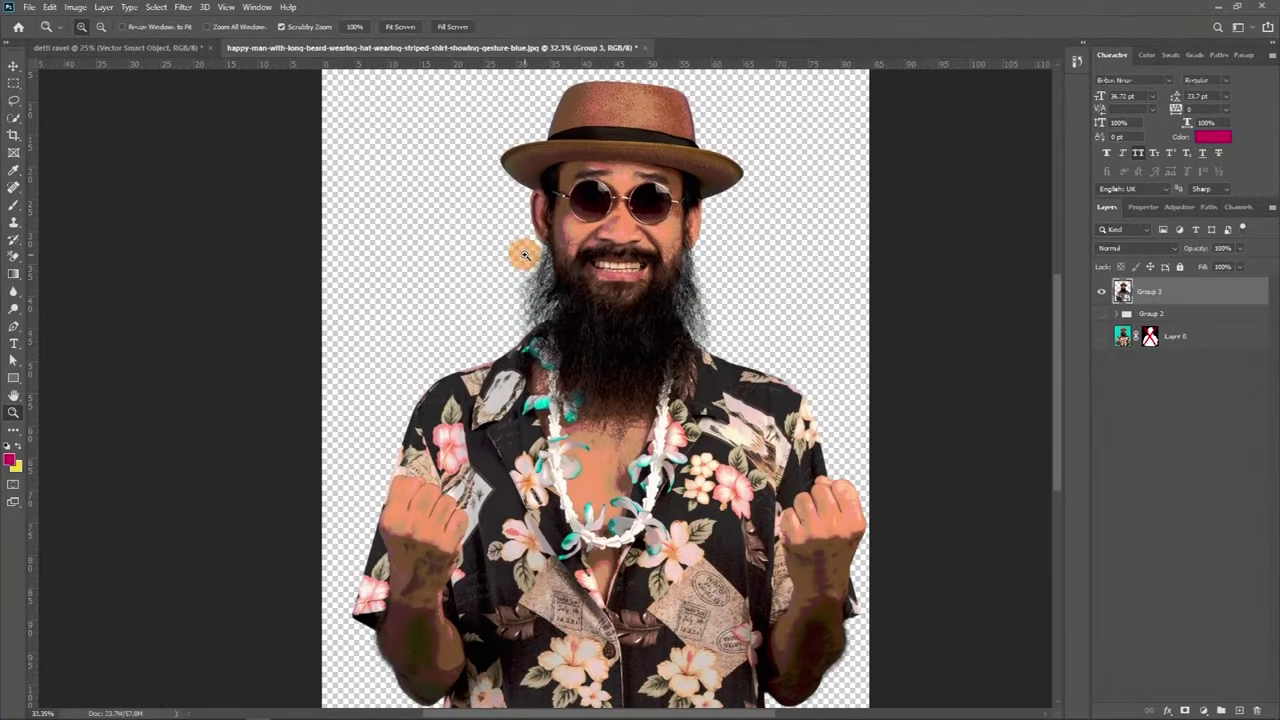
pyautogui.press('v')
pyautogui.moveTo(709, 249); pyautogui.dragTo(383, 378)
pyautogui.moveTo(521, 497); pyautogui.dragTo(503, 432)
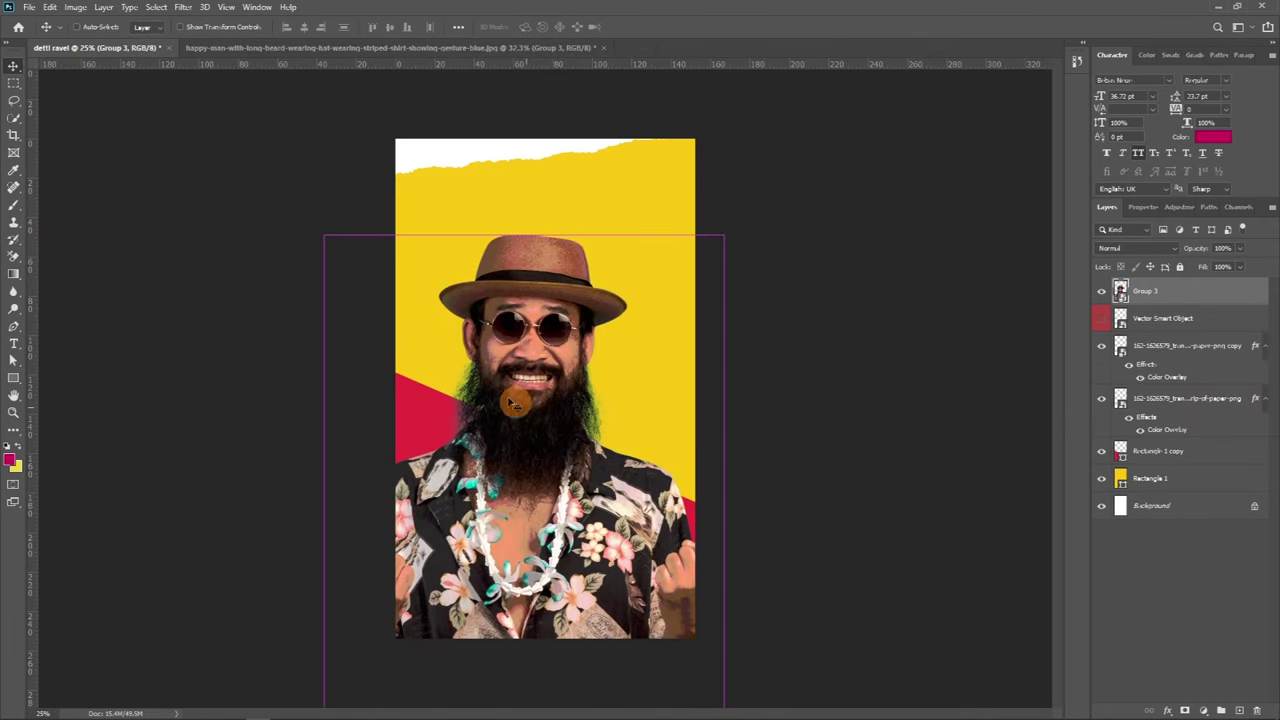
pyautogui.hotkey('ctrl', 't')
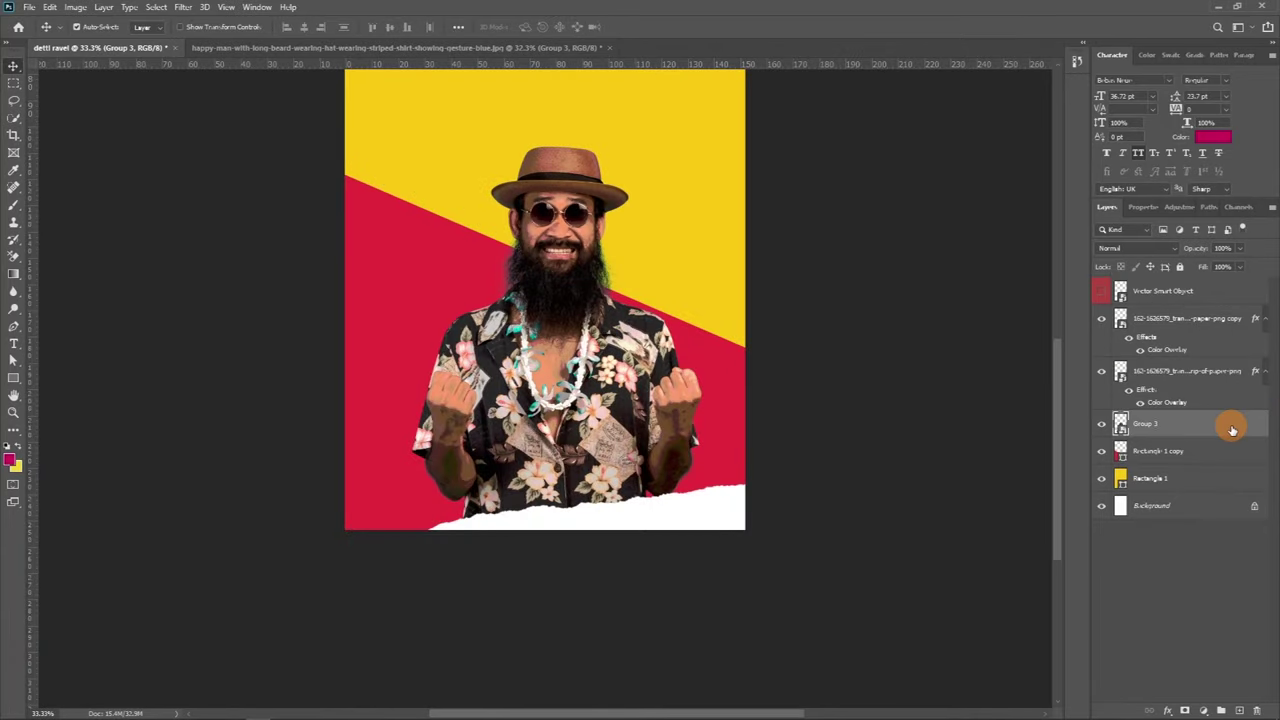
# Try a 6 px outside Stroke layer style on the man's layer and undo it
pyautogui.doubleClick(1232, 428)
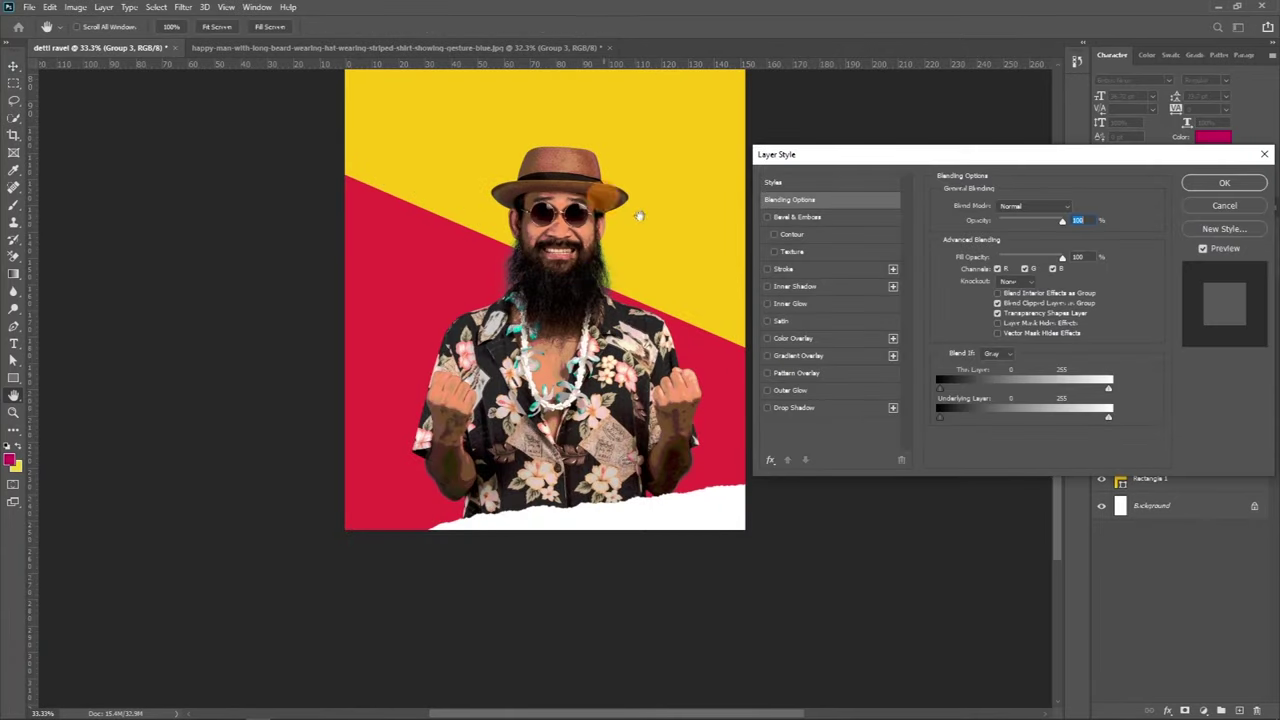
pyautogui.click(769, 269)
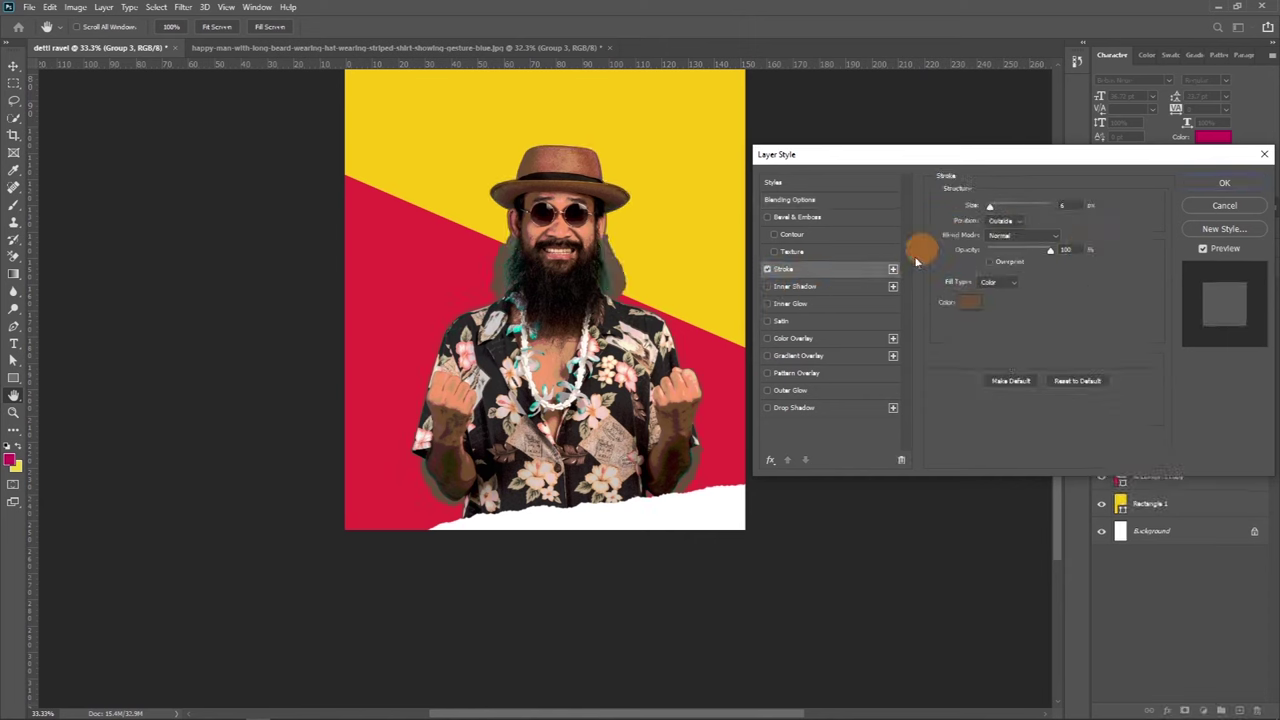
pyautogui.click(1224, 183)
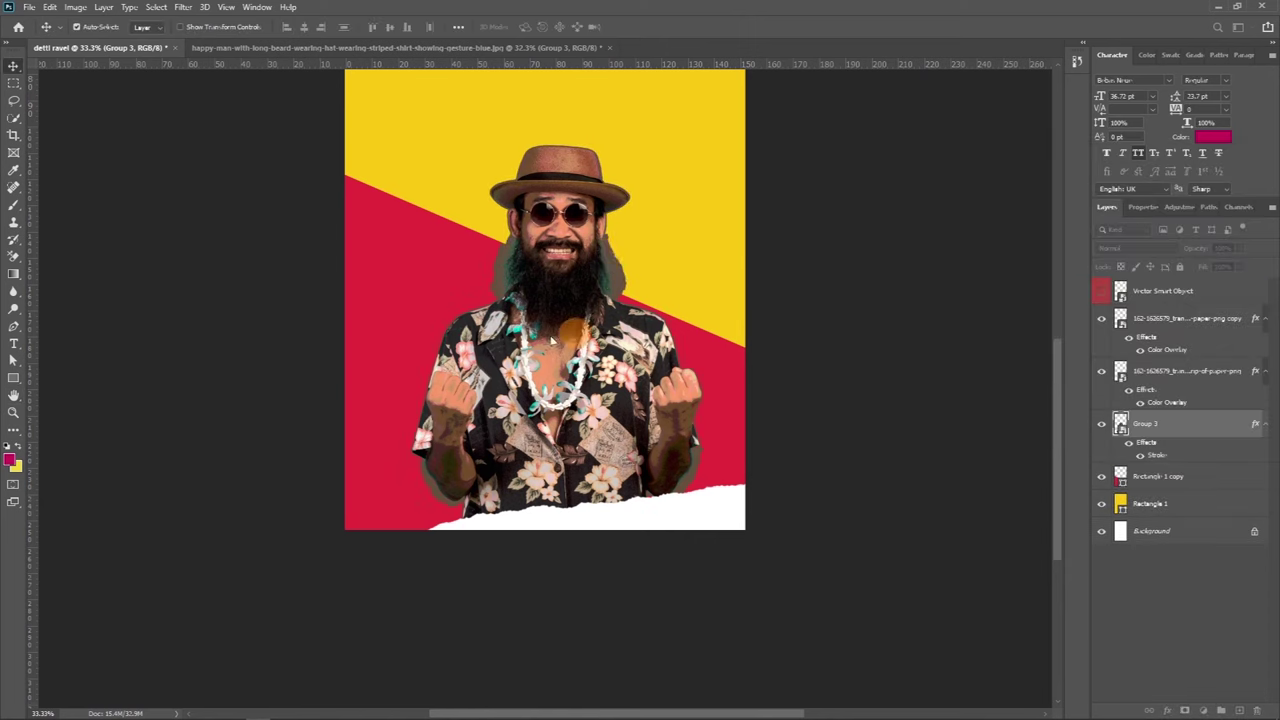
pyautogui.hotkey('ctrl', 'z')
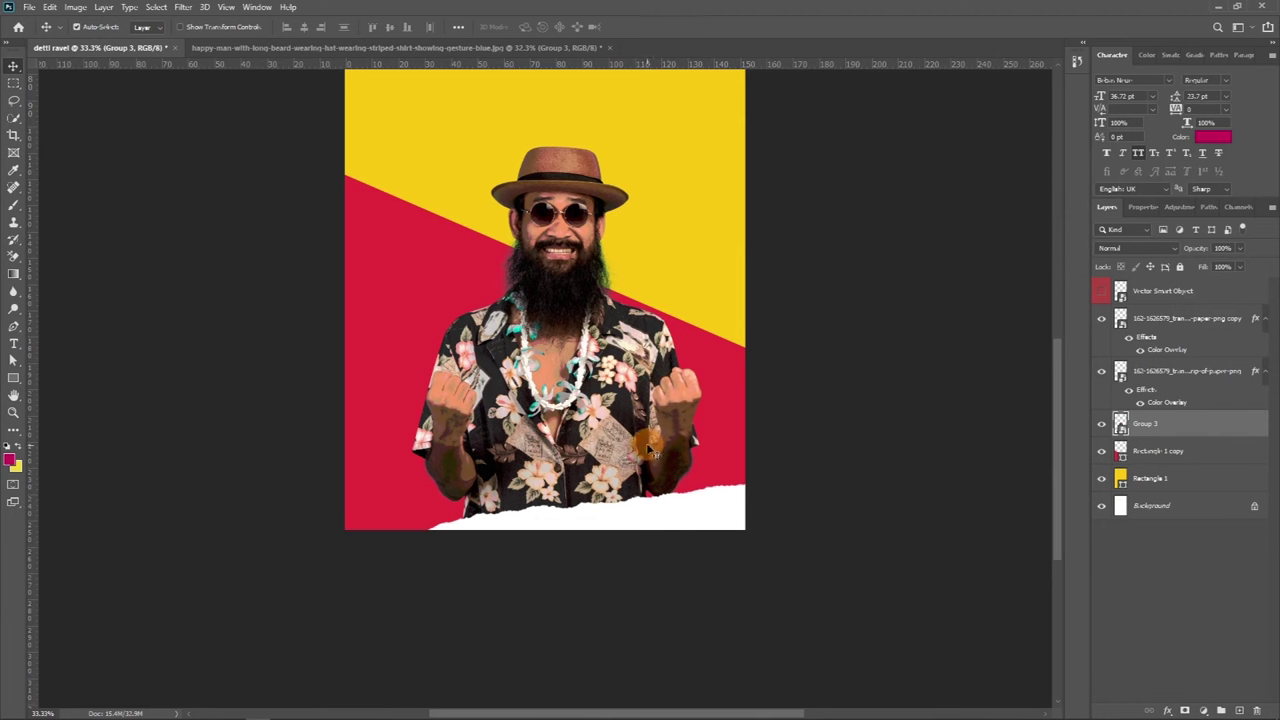
# Start a Pen tool path loosely around the man, from the hat's crown along the right brim, beard and shoulder to the fist
pyautogui.hotkey('ctrl', '+')
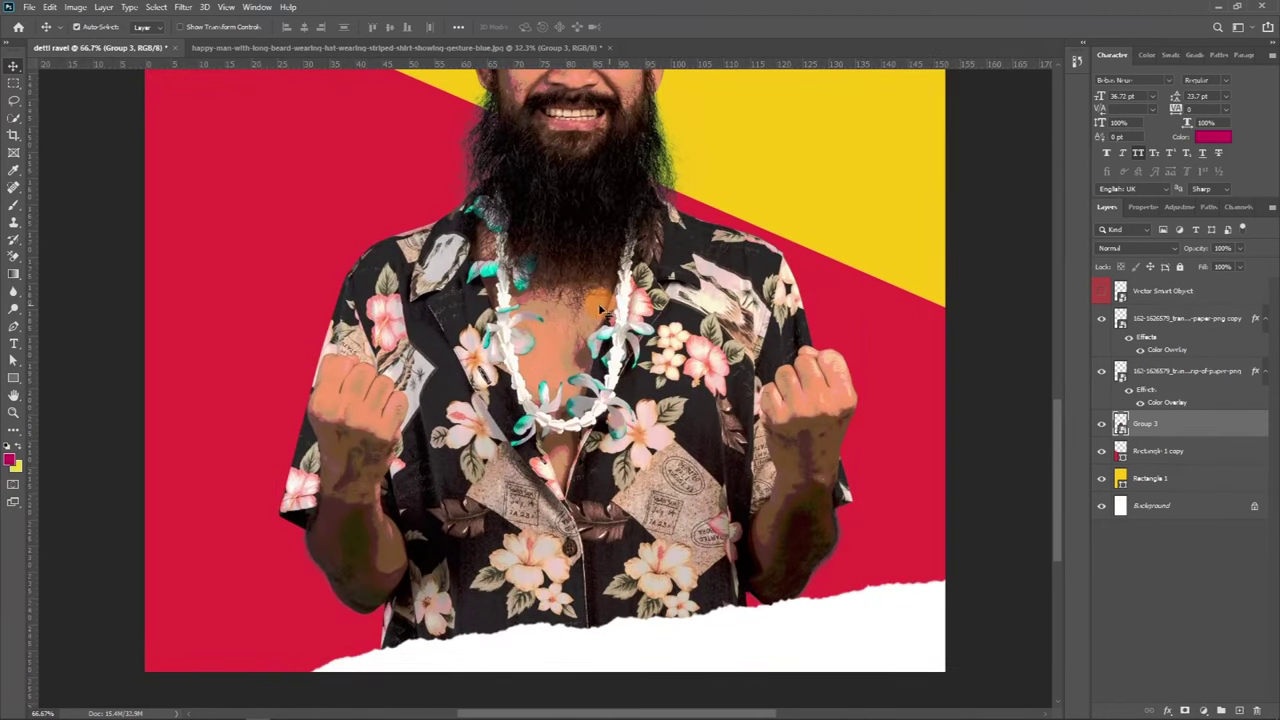
pyautogui.scroll(5, 600, 312)
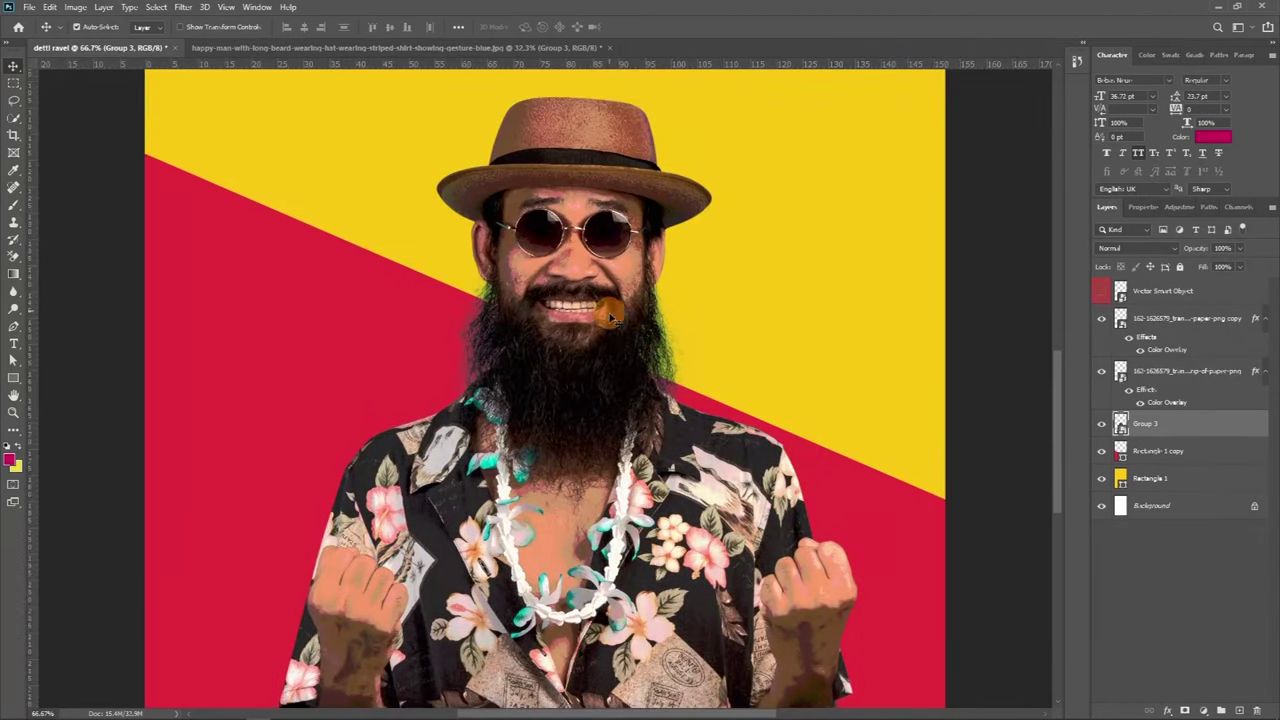
pyautogui.press('p')
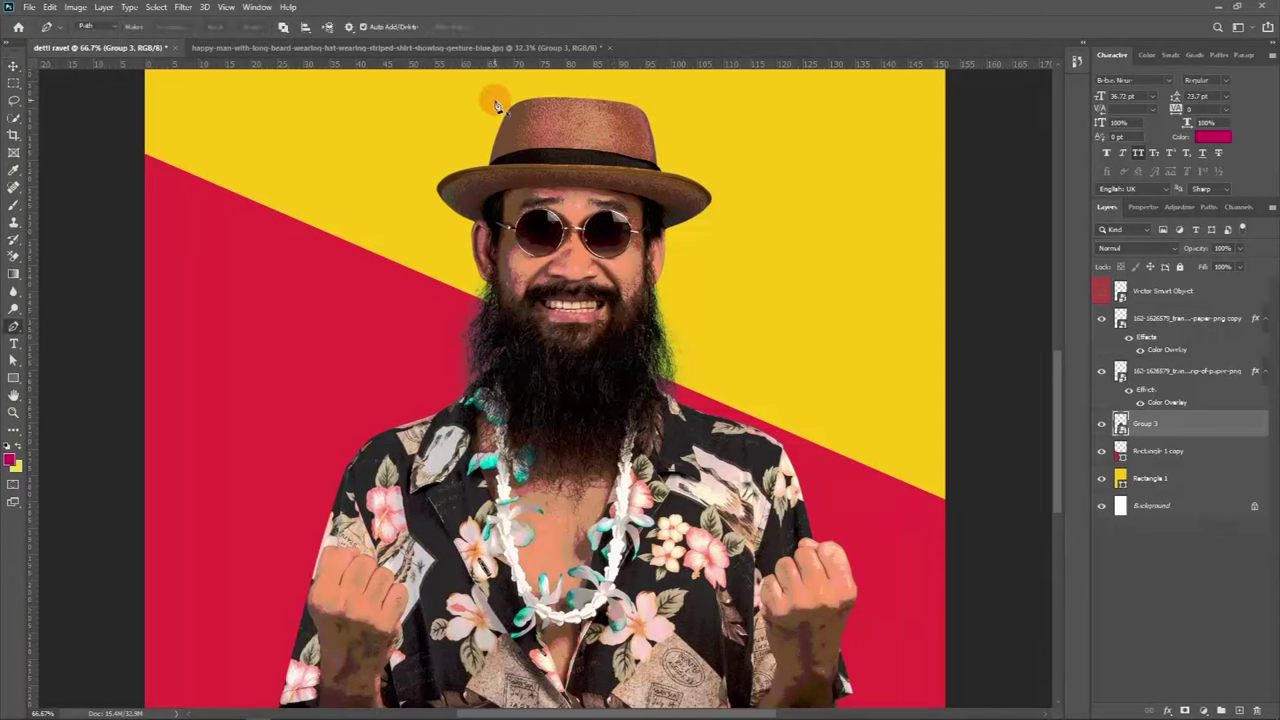
pyautogui.click(511, 95)
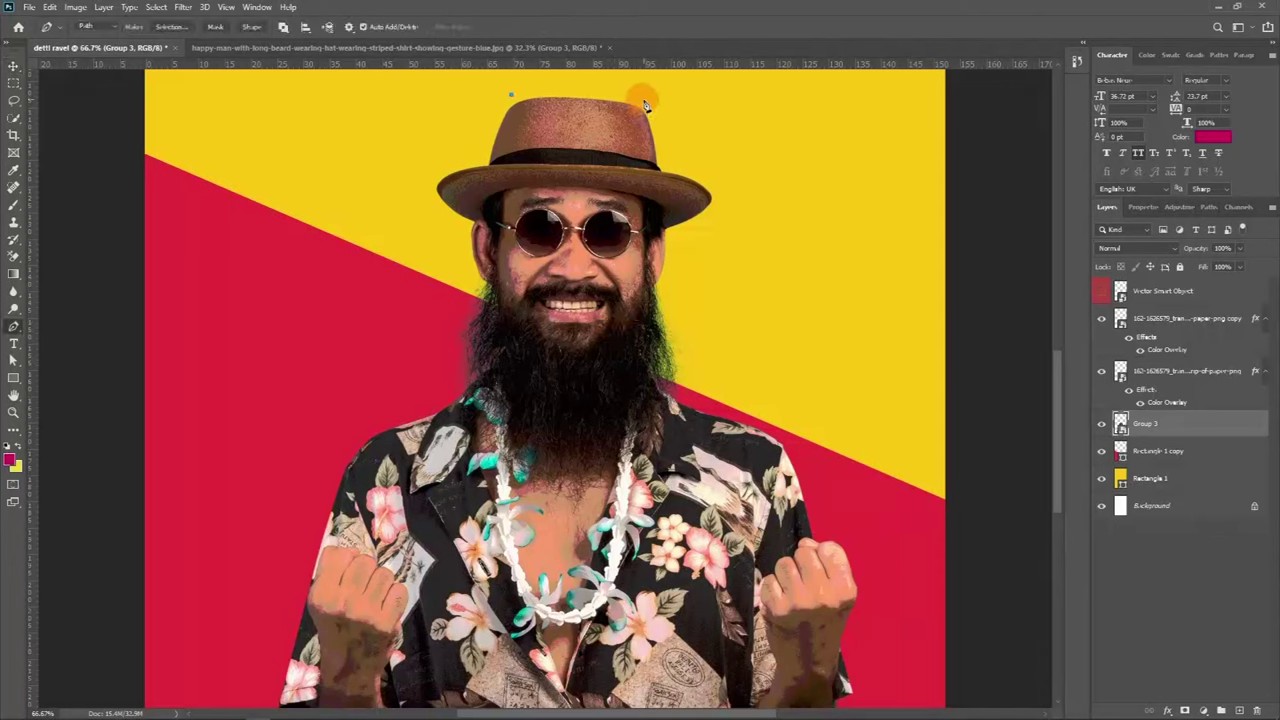
pyautogui.moveTo(648, 104); pyautogui.dragTo(652, 104)
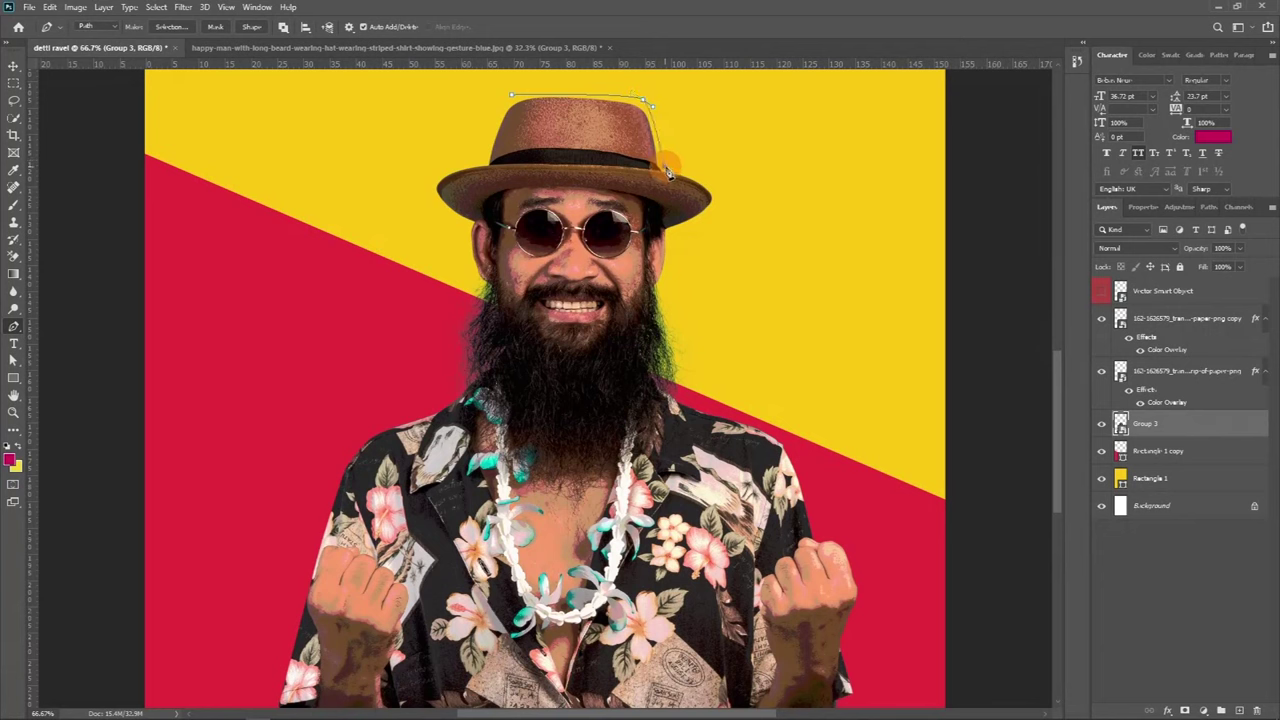
pyautogui.click(720, 190)
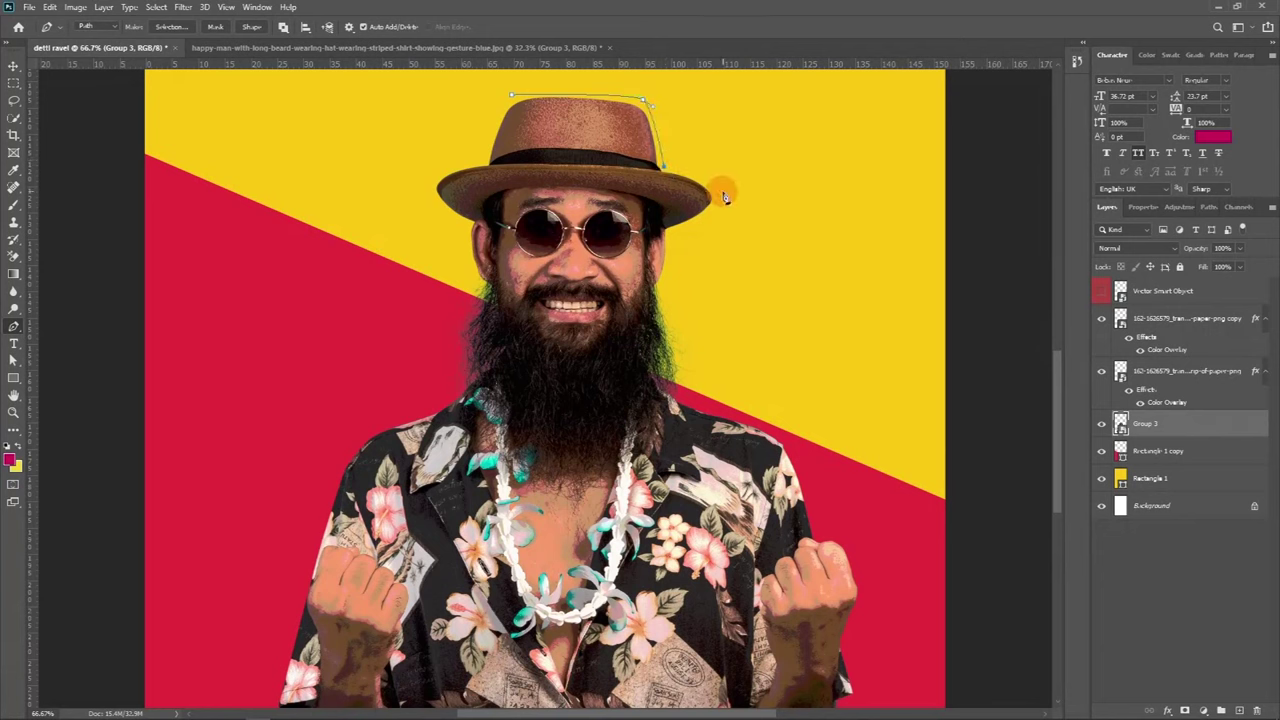
pyautogui.click(658, 296)
pyautogui.click(682, 366)
pyautogui.click(681, 398)
pyautogui.click(786, 442)
pyautogui.scroll(-3, 801, 486)
pyautogui.click(820, 399)
pyautogui.click(850, 412)
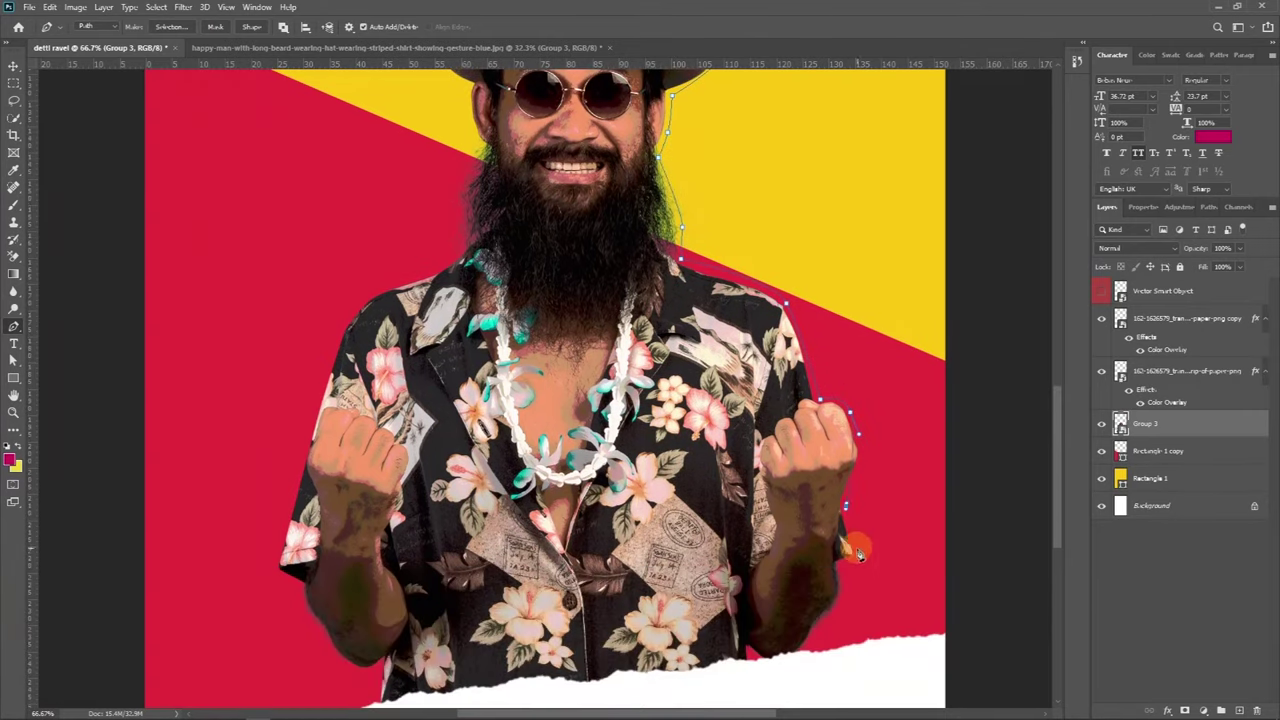
# Continue the path around the man's right-hand forearm, sleeve and elbow, then across below the flyer's lower edge to the other side
pyautogui.click(862, 465)
pyautogui.click(856, 550)
pyautogui.click(841, 567)
pyautogui.click(843, 606)
pyautogui.click(800, 659)
pyautogui.click(755, 665)
pyautogui.scroll(-3, 760, 660)
pyautogui.click(771, 599)
pyautogui.click(363, 604)
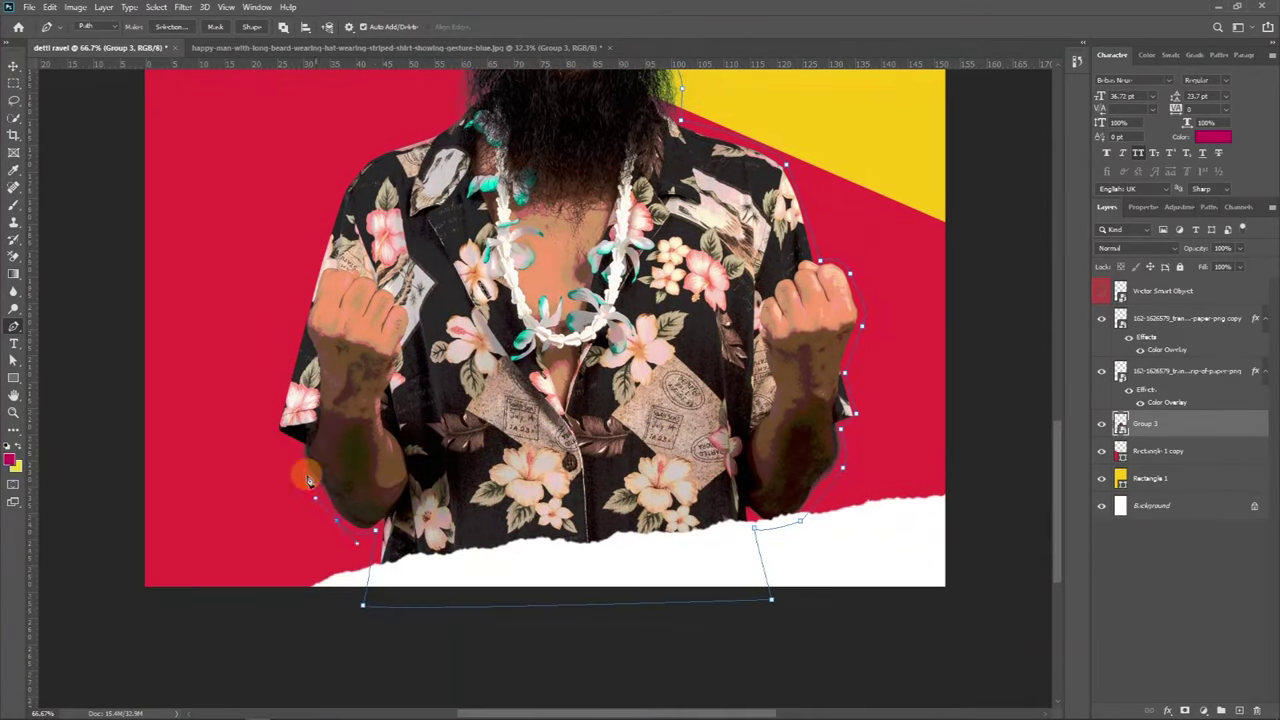
# Finish the outline path up the man's left side, around the shoulder, beard and hat brim back to the hat's crown
pyautogui.click(447, 238)
pyautogui.click(456, 221)
pyautogui.click(457, 152)
pyautogui.scroll(2, 455, 152)
pyautogui.click(477, 232)
pyautogui.click(465, 191)
pyautogui.click(467, 170)
pyautogui.click(435, 148)
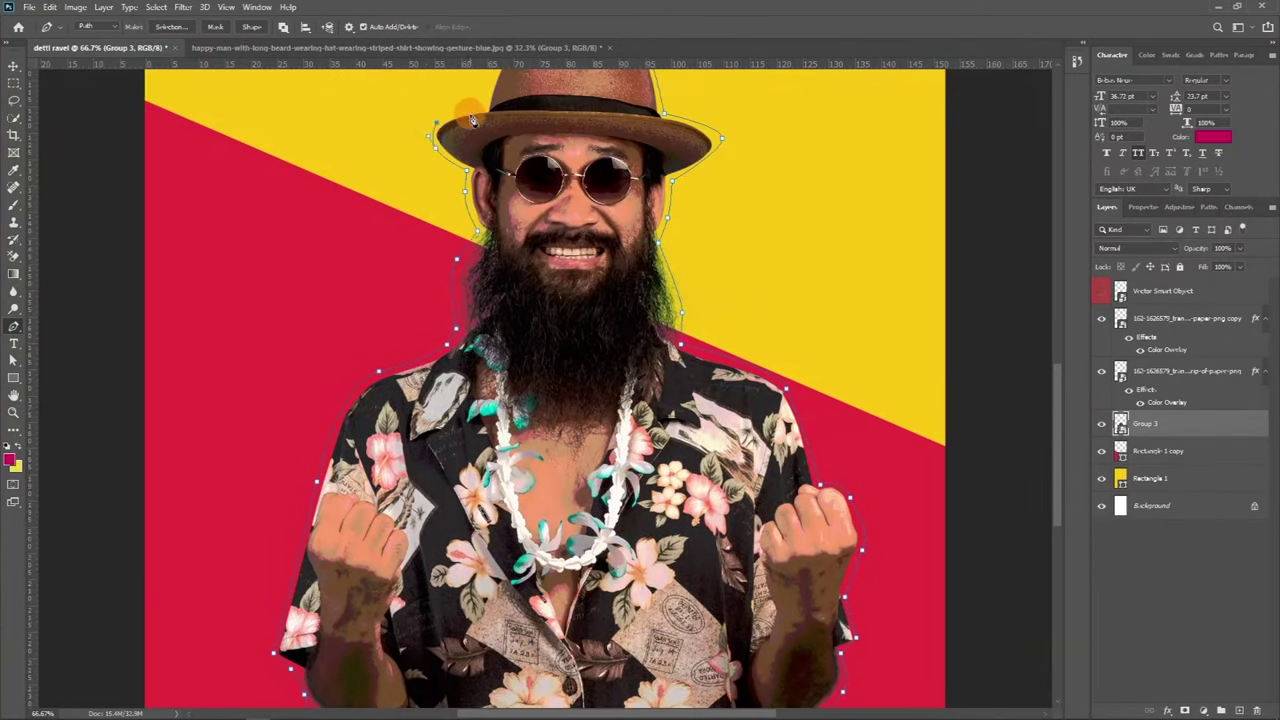
pyautogui.scroll(3, 493, 114)
pyautogui.click(508, 195)
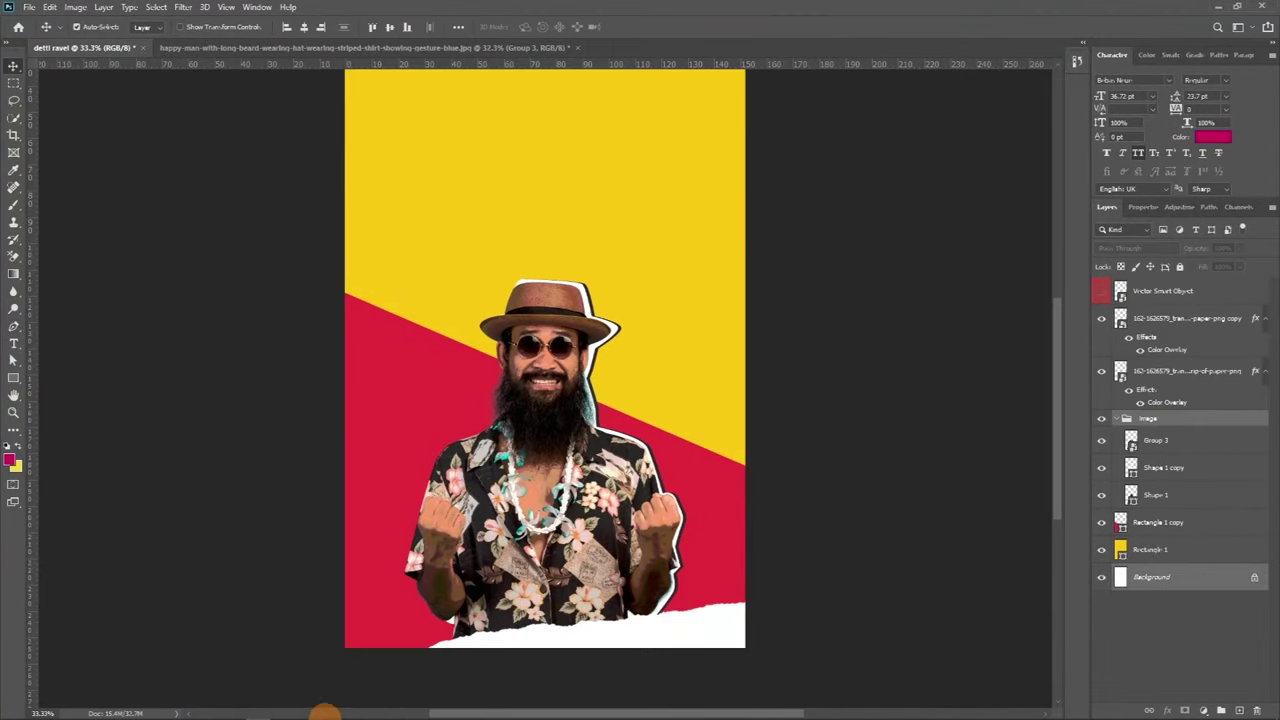
# Copy the tilted speaker artwork from Illustrator into the Photoshop flyer as a Smart Object and scale it to about 59% beside the man's head
pyautogui.moveTo(331, 710)
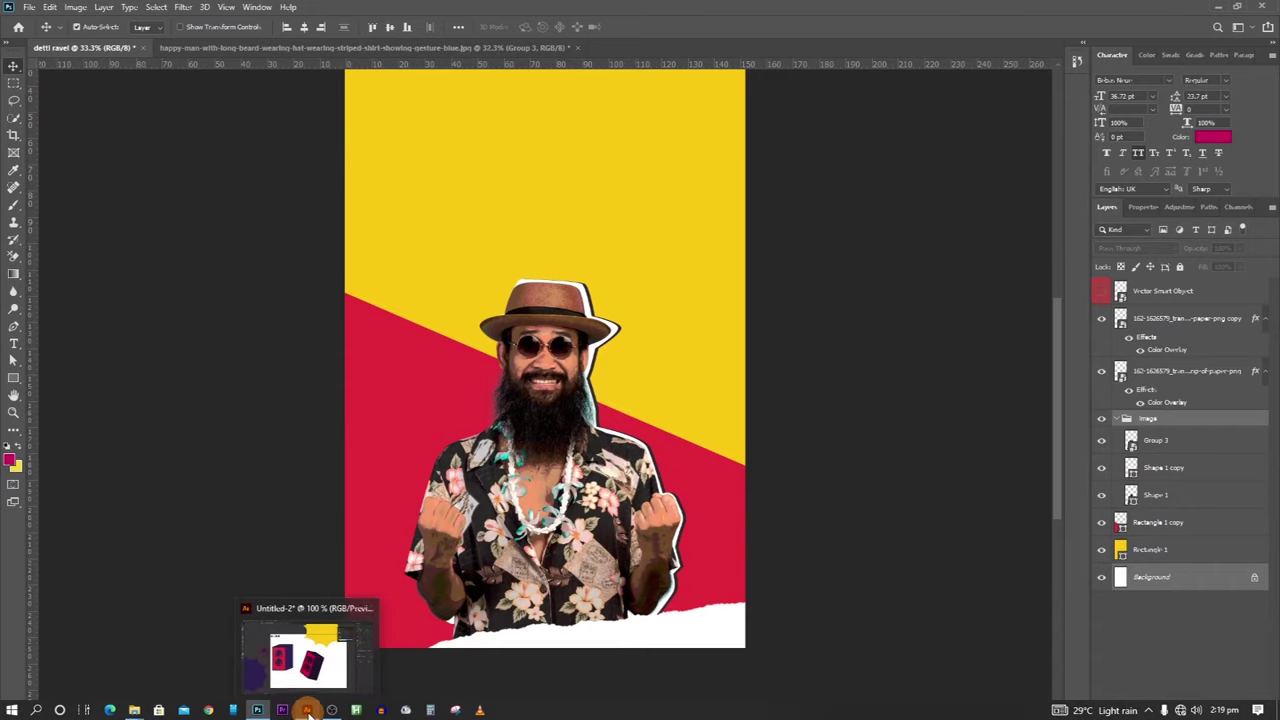
pyautogui.click(310, 655)
pyautogui.click(672, 380)
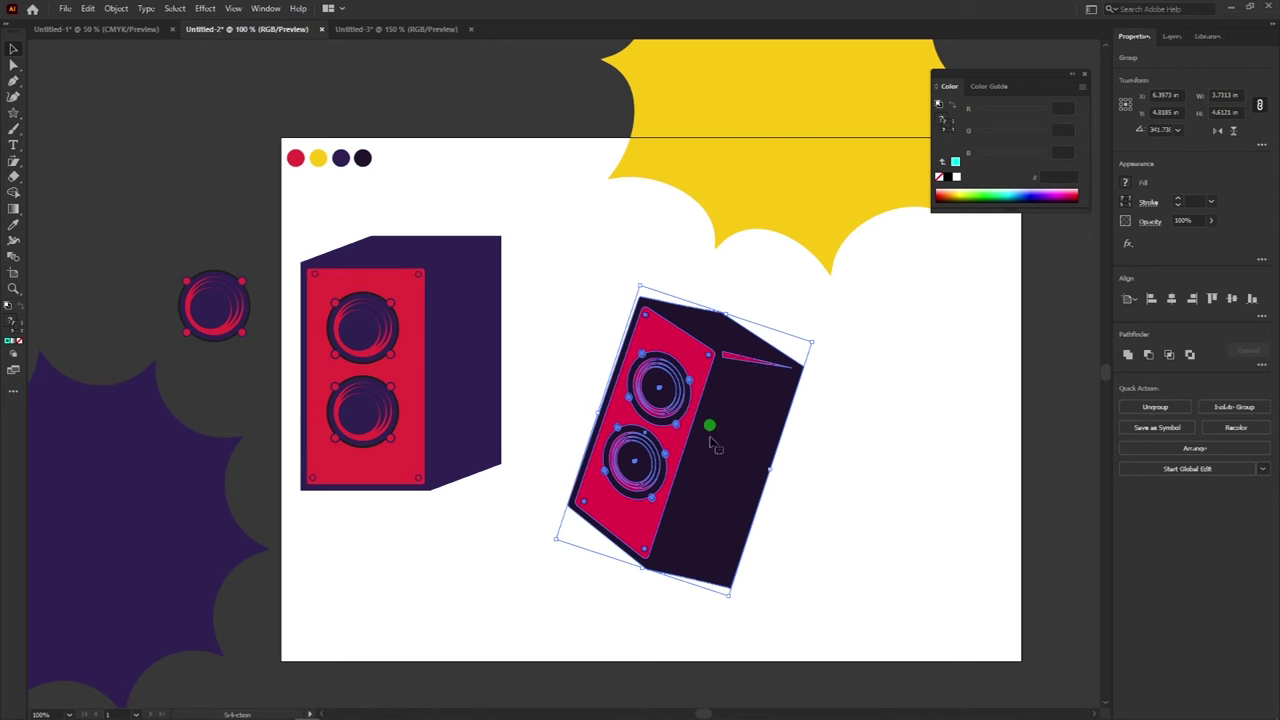
pyautogui.moveTo(708, 429); pyautogui.dragTo(600, 587)
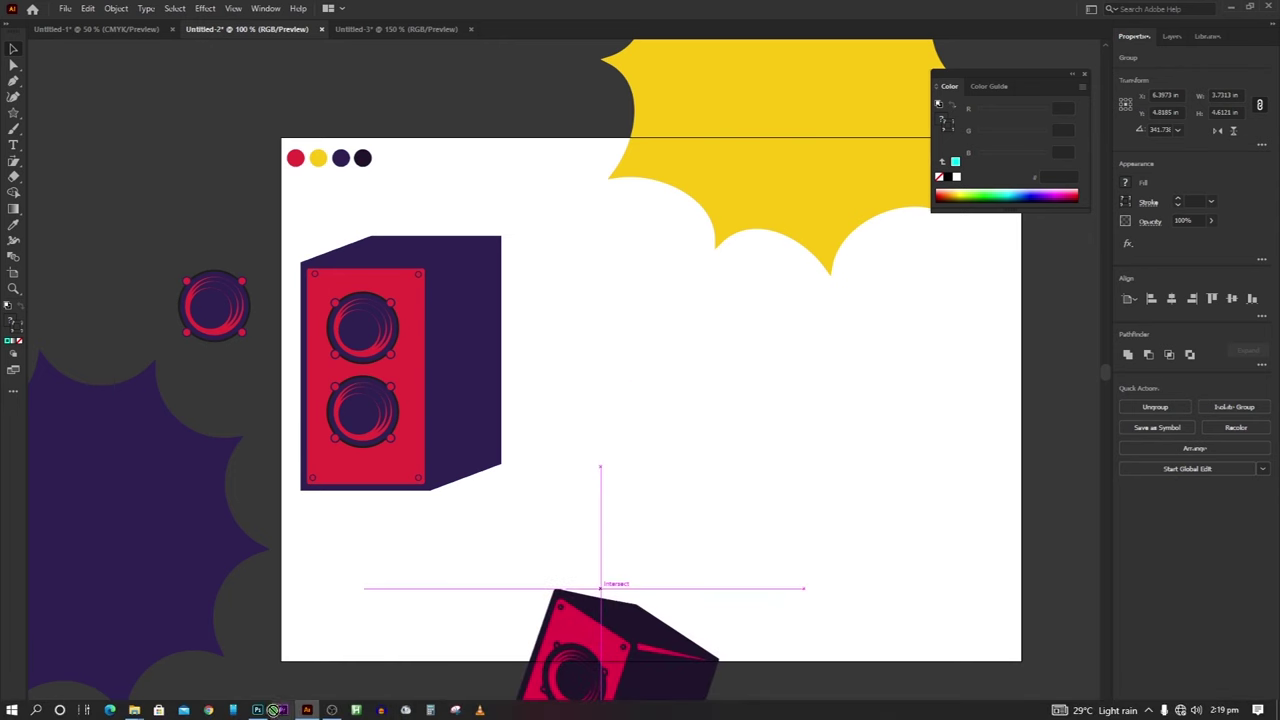
pyautogui.moveTo(264, 710); pyautogui.dragTo(630, 445)
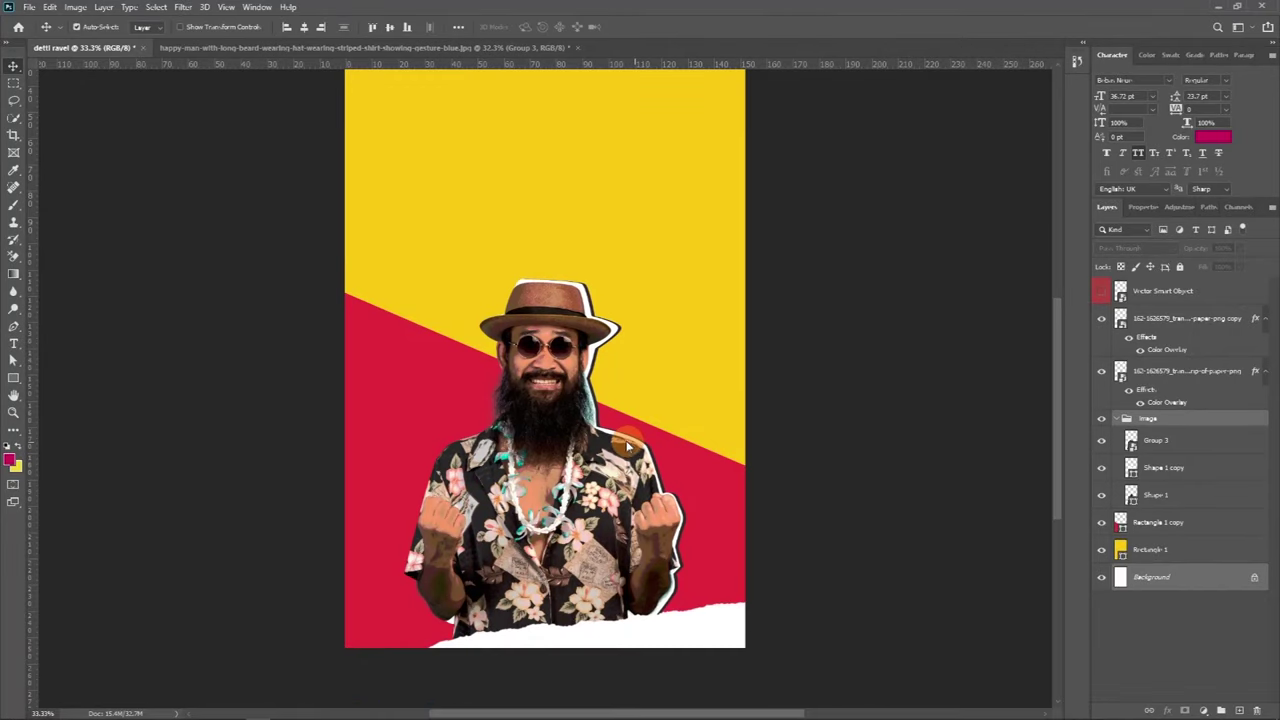
pyautogui.hotkey('ctrl', 'v')
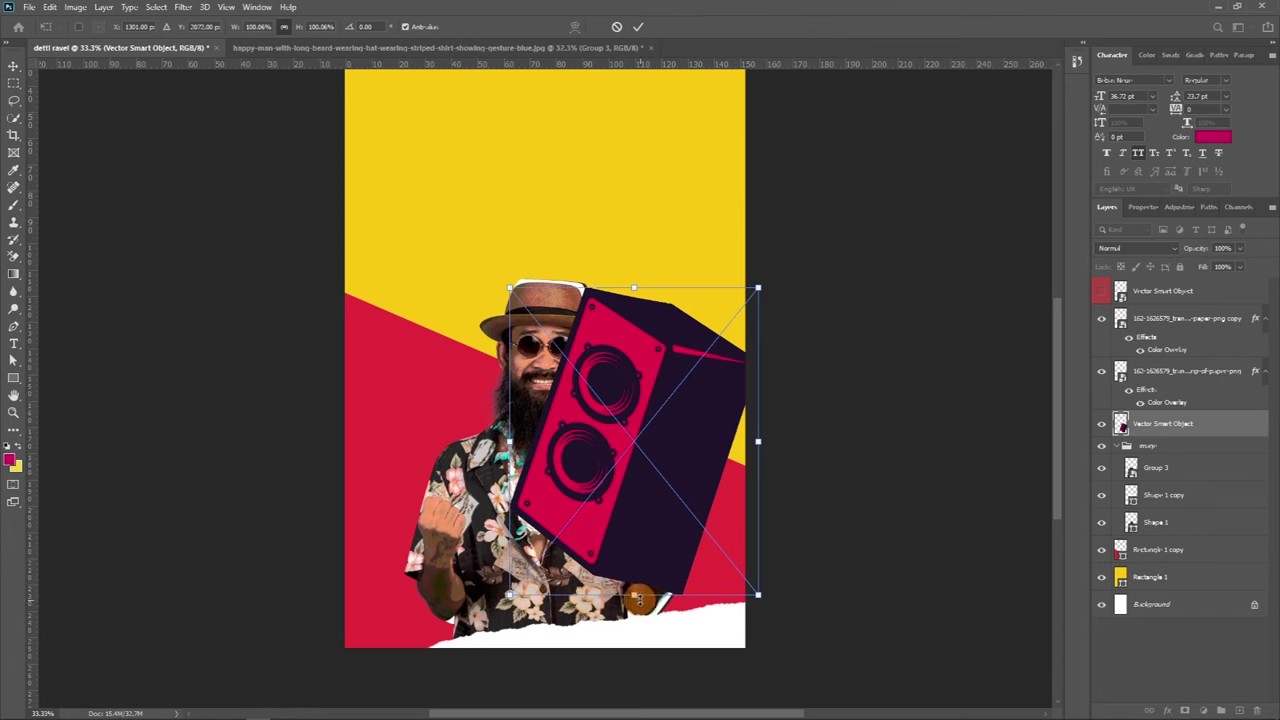
pyautogui.moveTo(633, 595); pyautogui.dragTo(634, 467)
pyautogui.moveTo(640, 405); pyautogui.dragTo(656, 404)
pyautogui.press('Return')
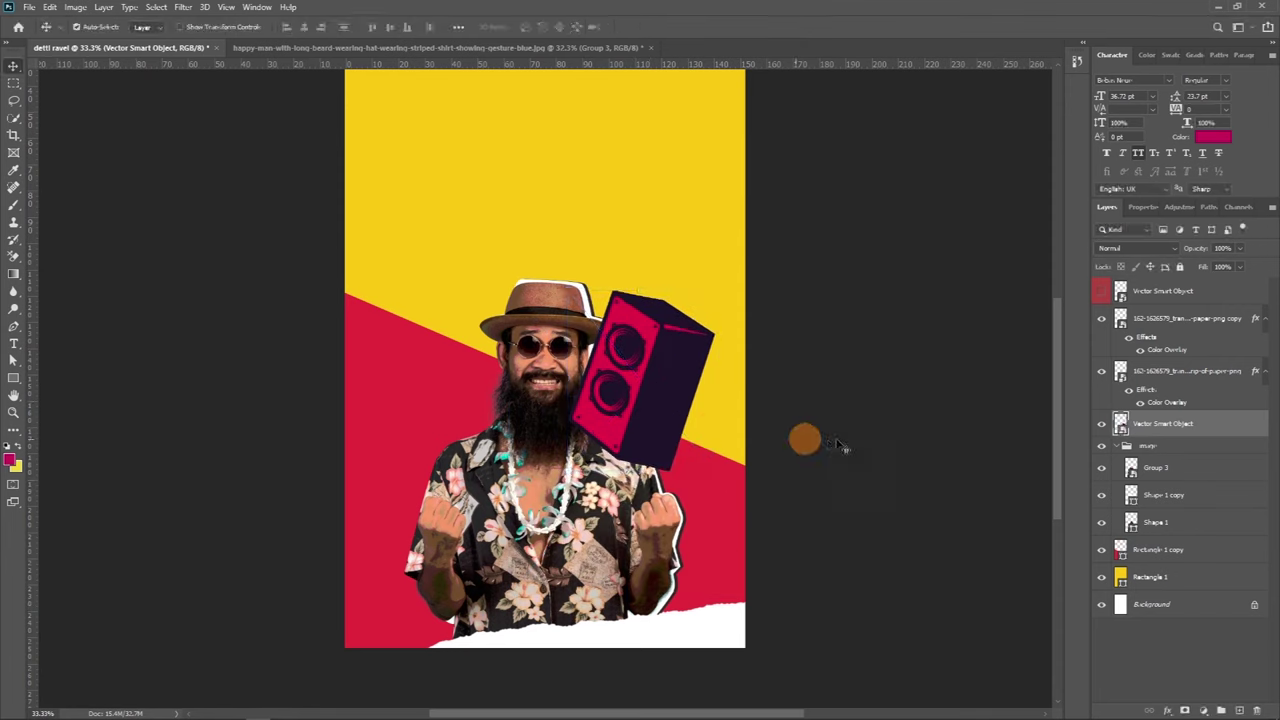
# Move the speaker layer beneath the Image group, and rotate it 6.60° while scaling it to about 63%
pyautogui.click(1117, 446)
pyautogui.moveTo(1151, 430); pyautogui.dragTo(1146, 462)
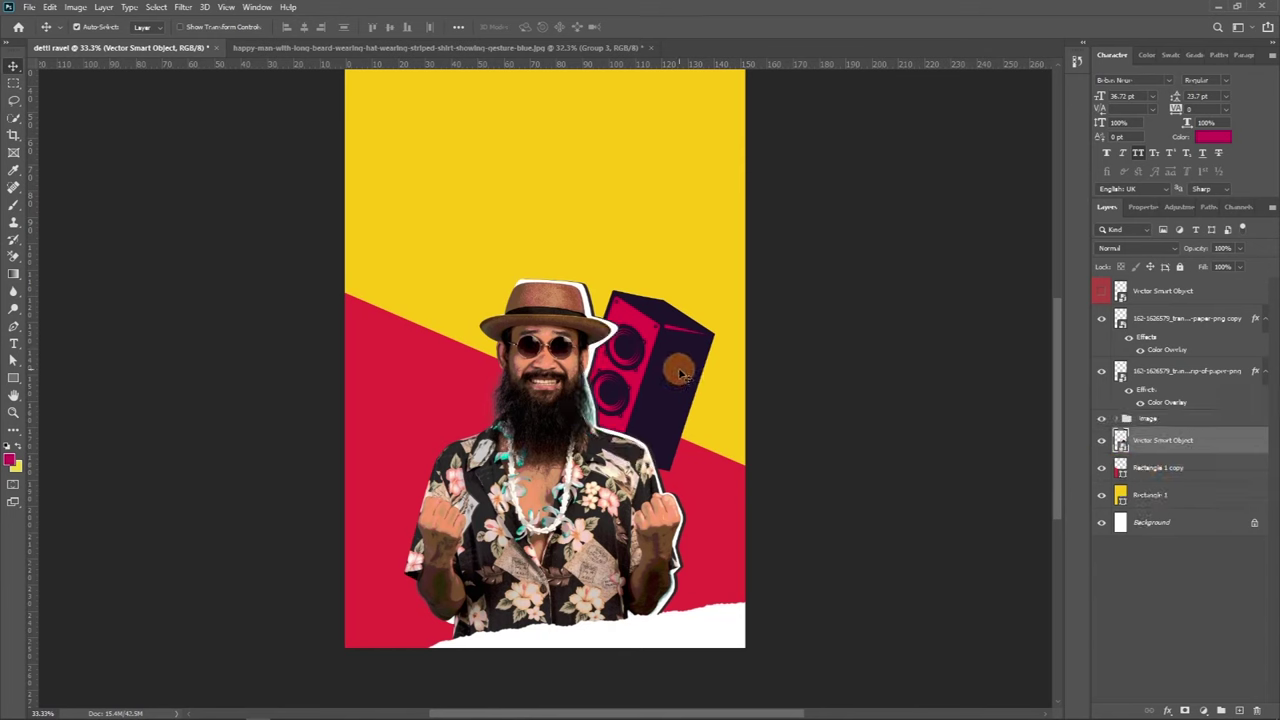
pyautogui.hotkey('ctrl', 't')
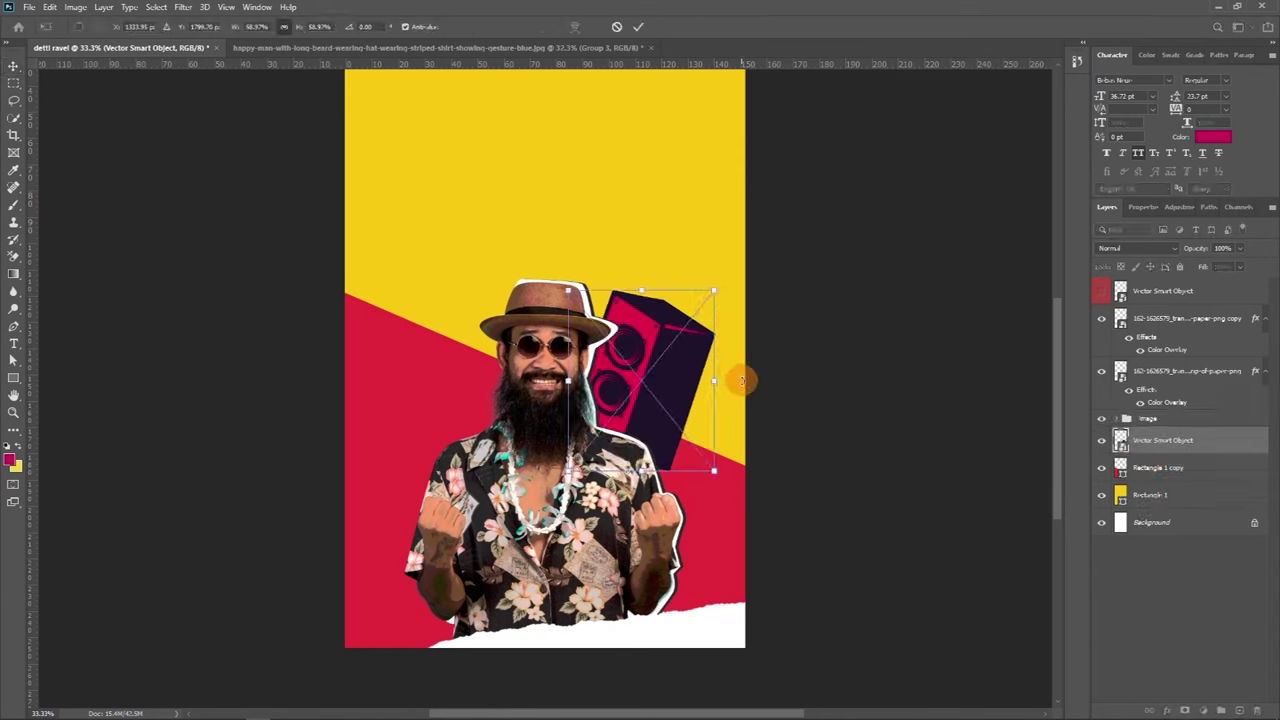
pyautogui.moveTo(741, 380); pyautogui.dragTo(746, 392)
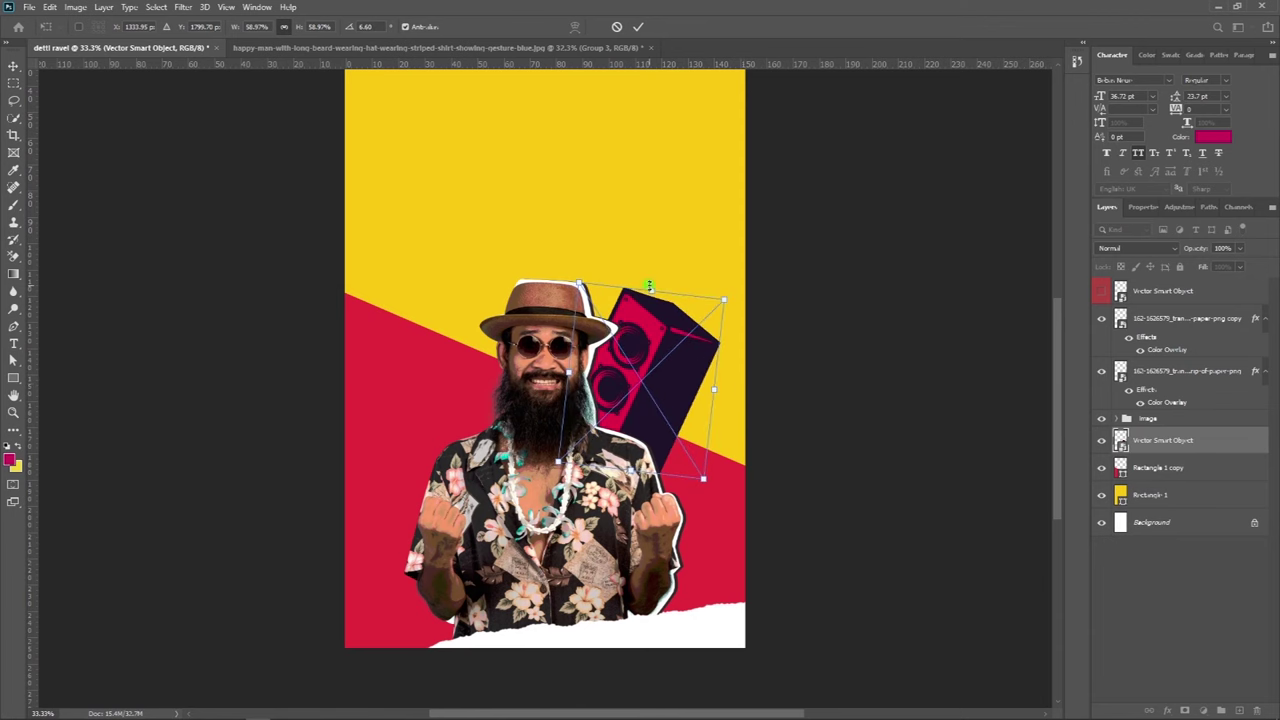
pyautogui.moveTo(649, 287); pyautogui.dragTo(663, 273)
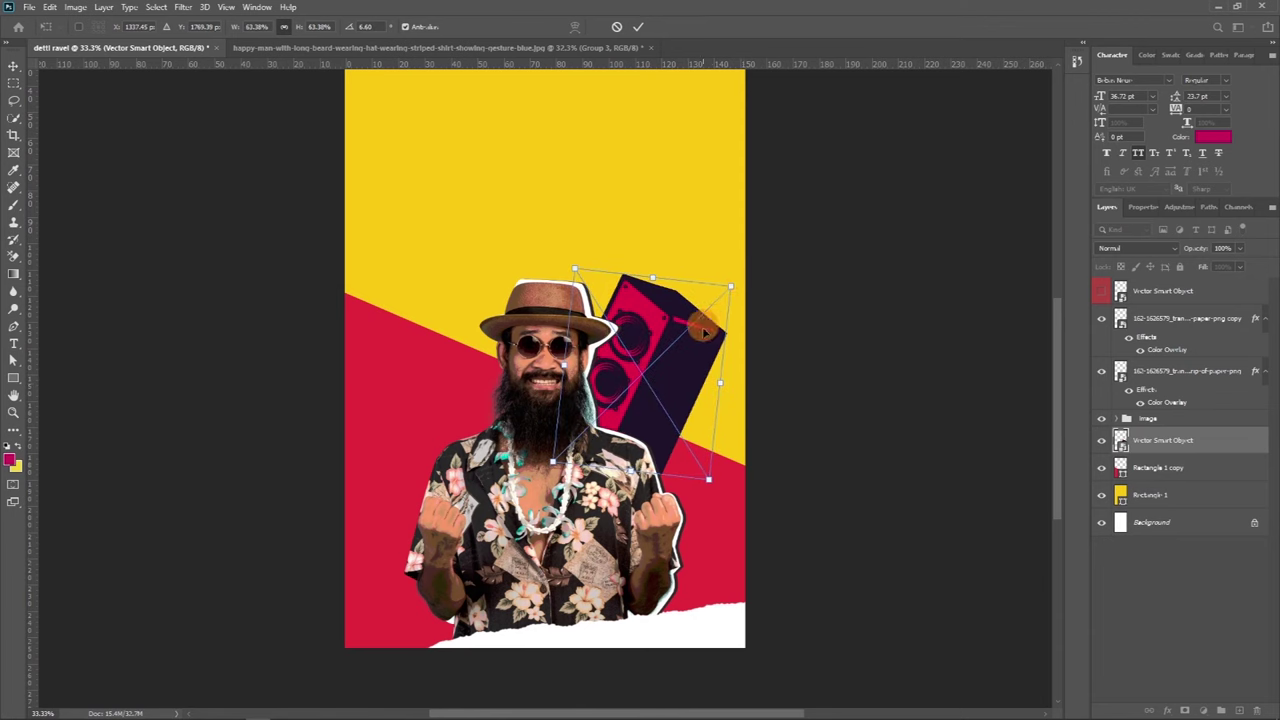
pyautogui.press('Return')
# Duplicate the speaker layer and flip the copy horizontally to stand on the man's other side
pyautogui.hotkey('ctrl', 'j')
pyautogui.click(49, 7)
pyautogui.moveTo(70, 311)
pyautogui.click(260, 520)
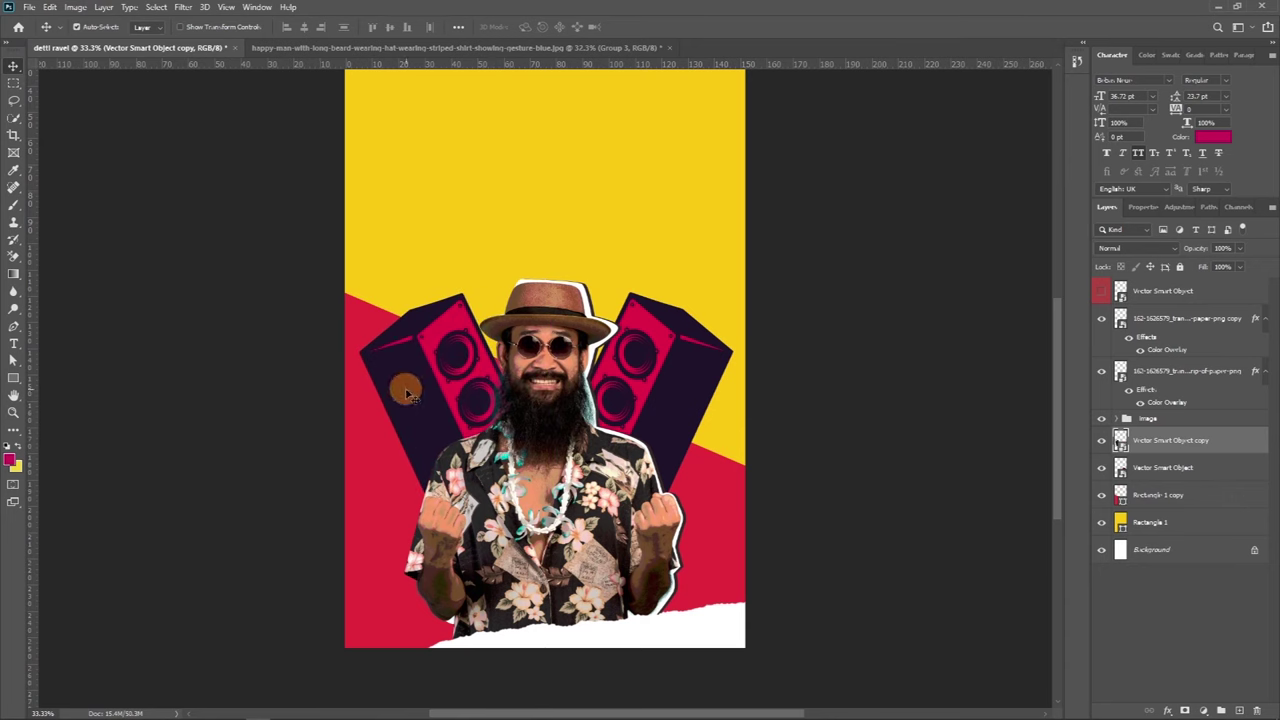
# Add a 6 px outside Stroke to the mirrored speaker copy in white (ffffff), sampled from the torn paper
pyautogui.click(1121, 506)
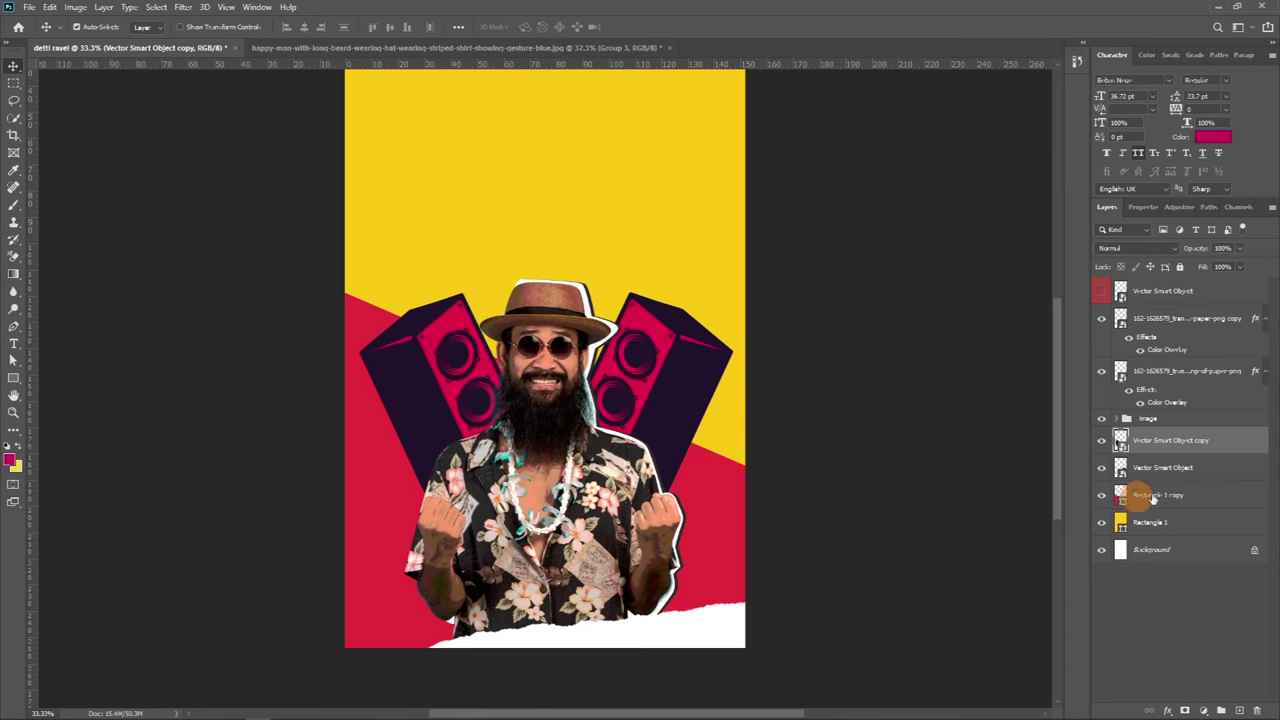
pyautogui.click(1222, 448)
pyautogui.doubleClick(1104, 441)
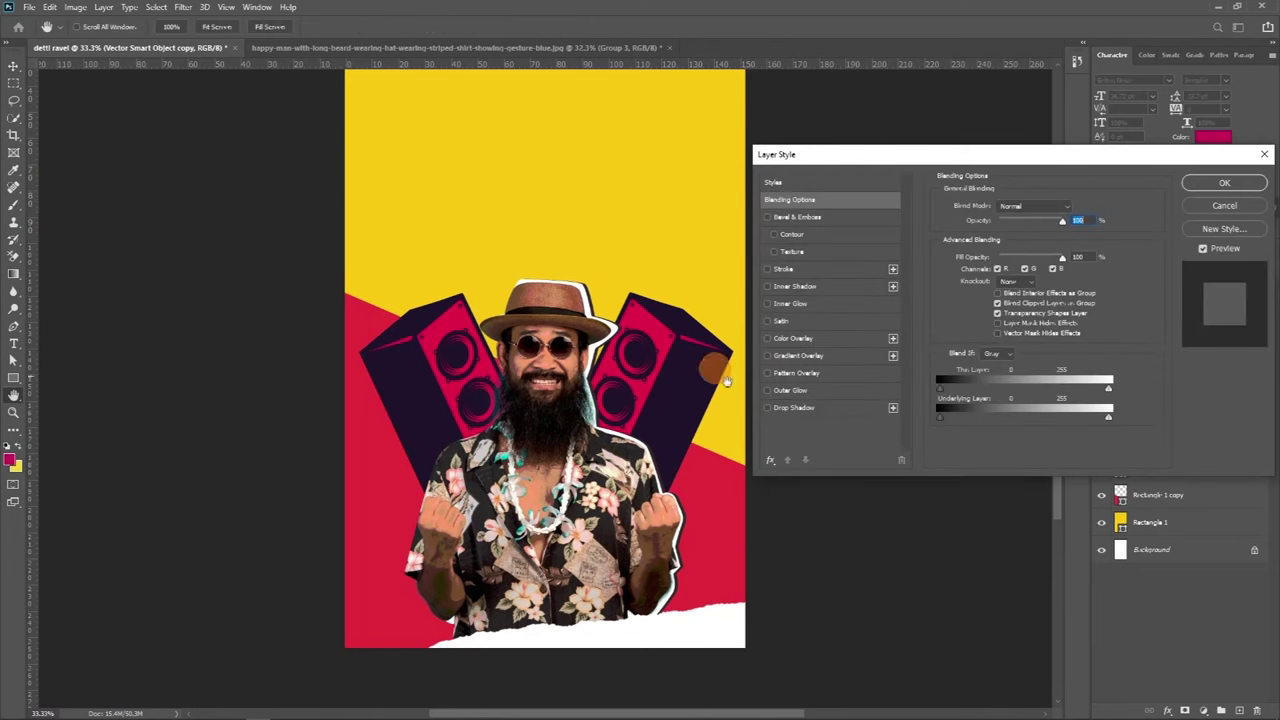
pyautogui.click(769, 269)
pyautogui.click(790, 270)
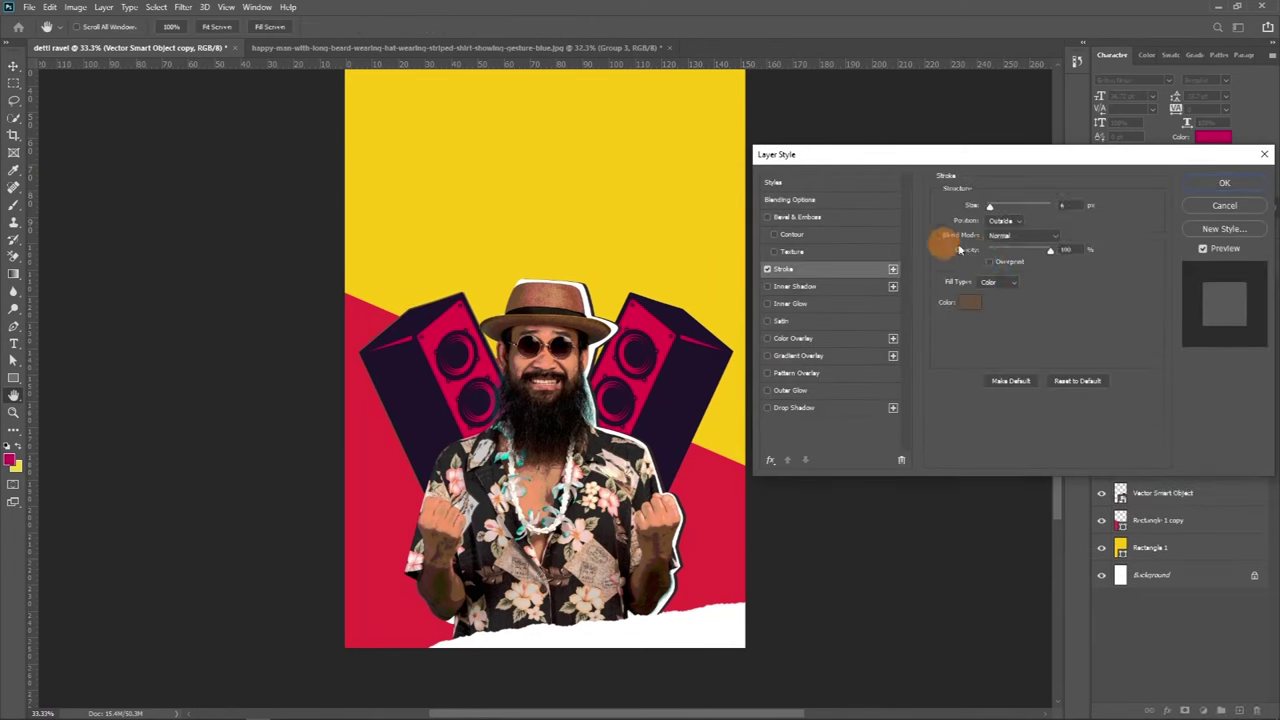
pyautogui.click(978, 307)
pyautogui.click(742, 630)
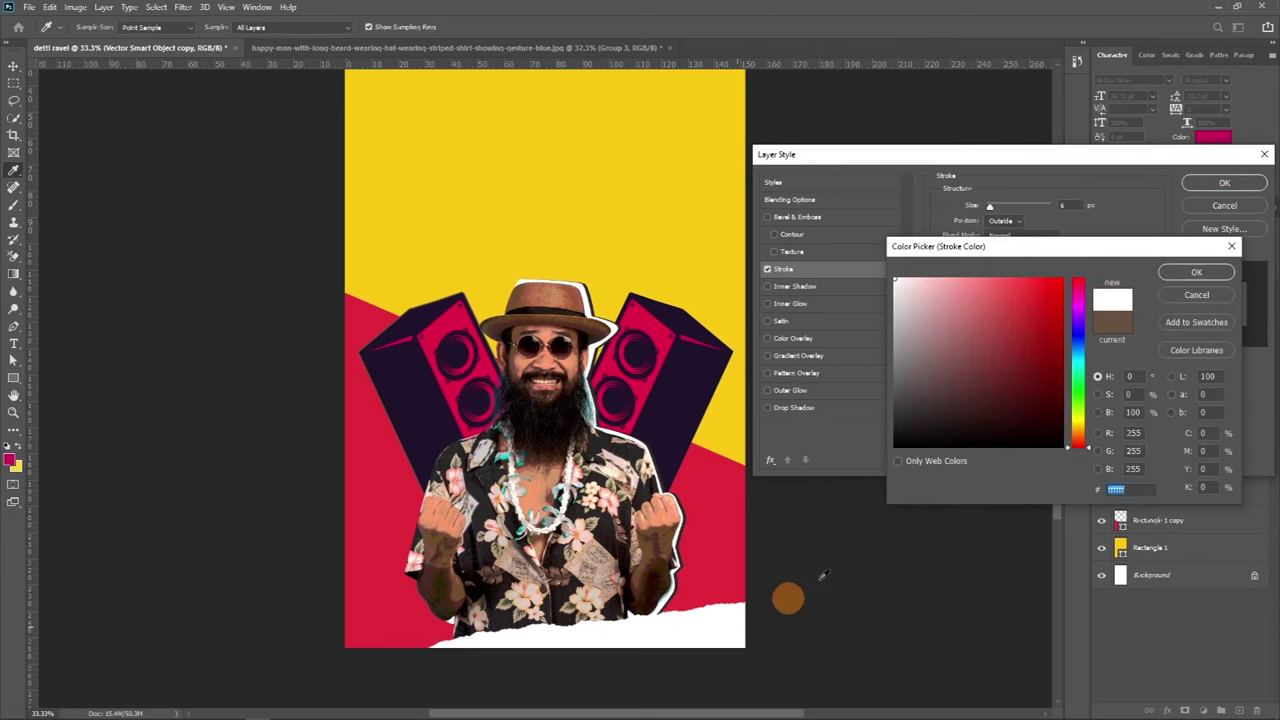
pyautogui.click(1194, 272)
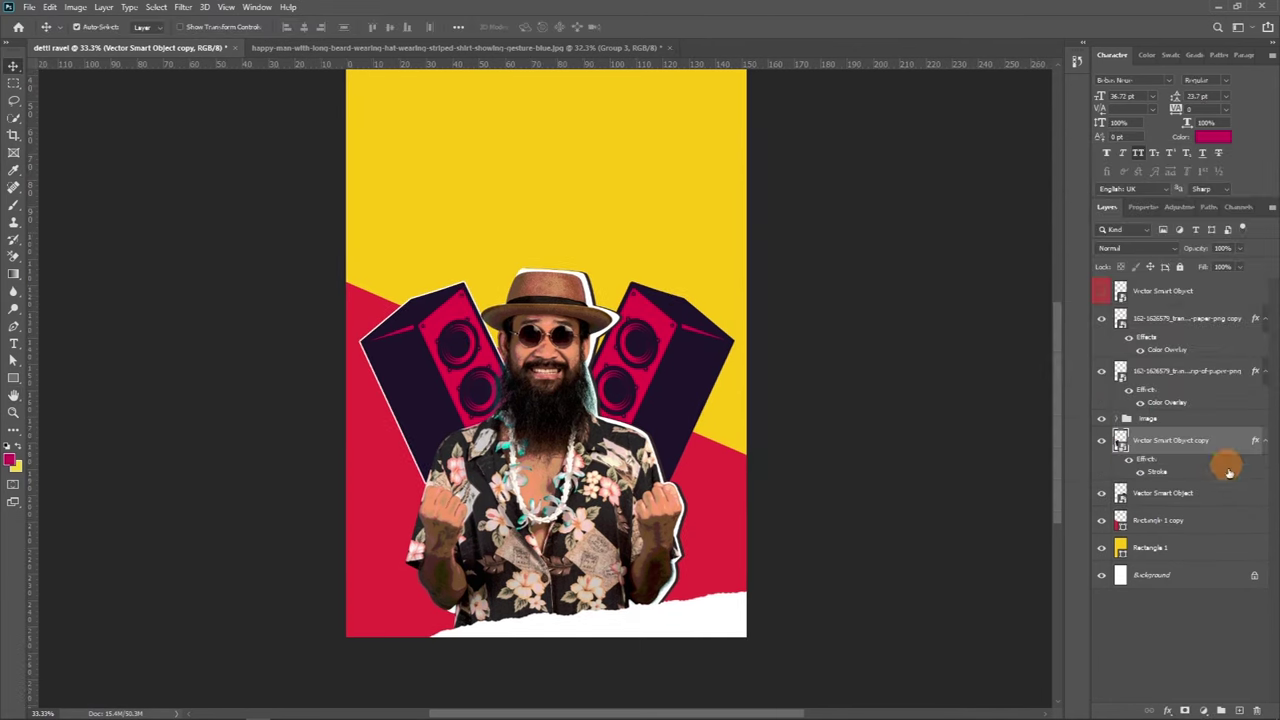
# Separate the mirrored speaker's Stroke effect into its own layer
pyautogui.rightClick(1230, 473)
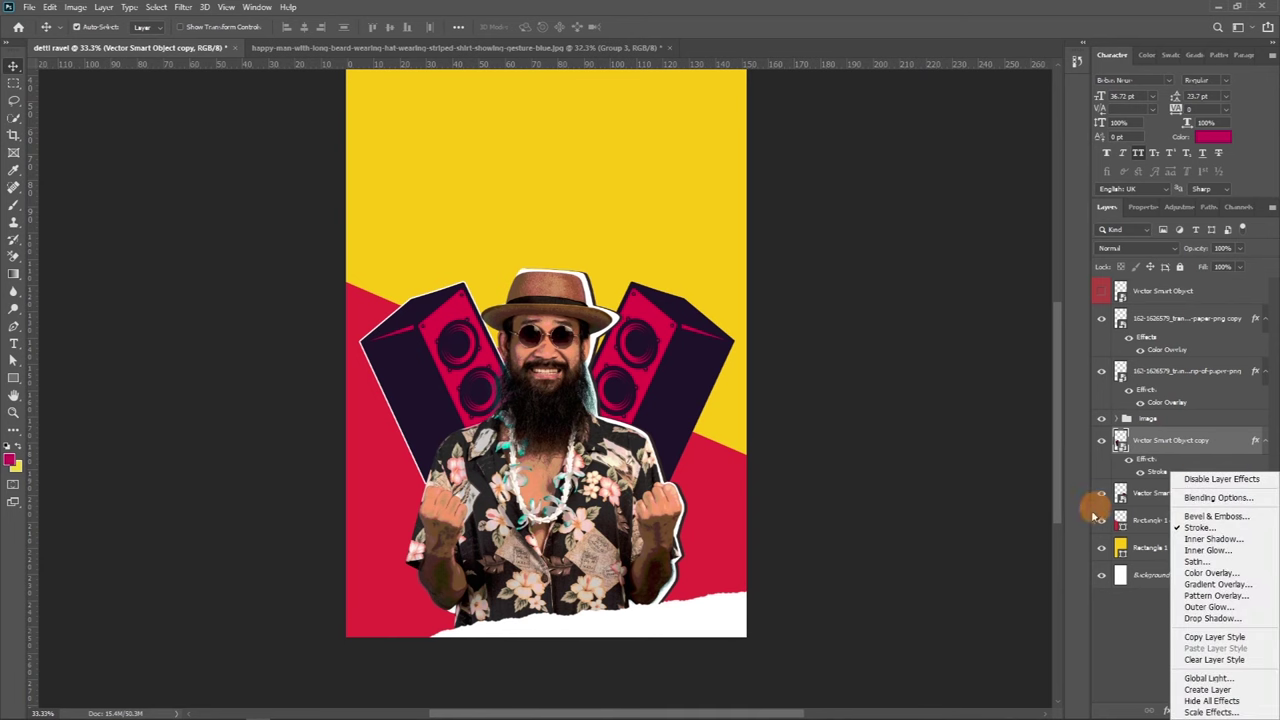
pyautogui.click(1015, 483)
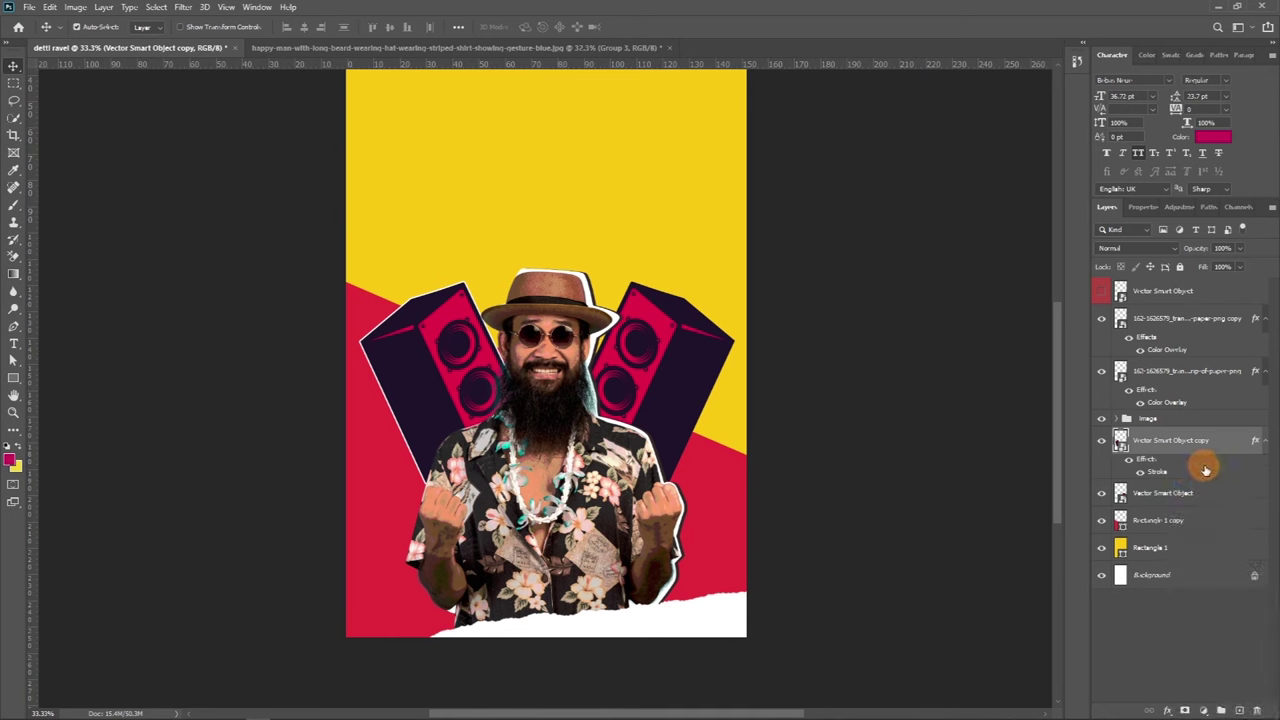
pyautogui.rightClick(1202, 472)
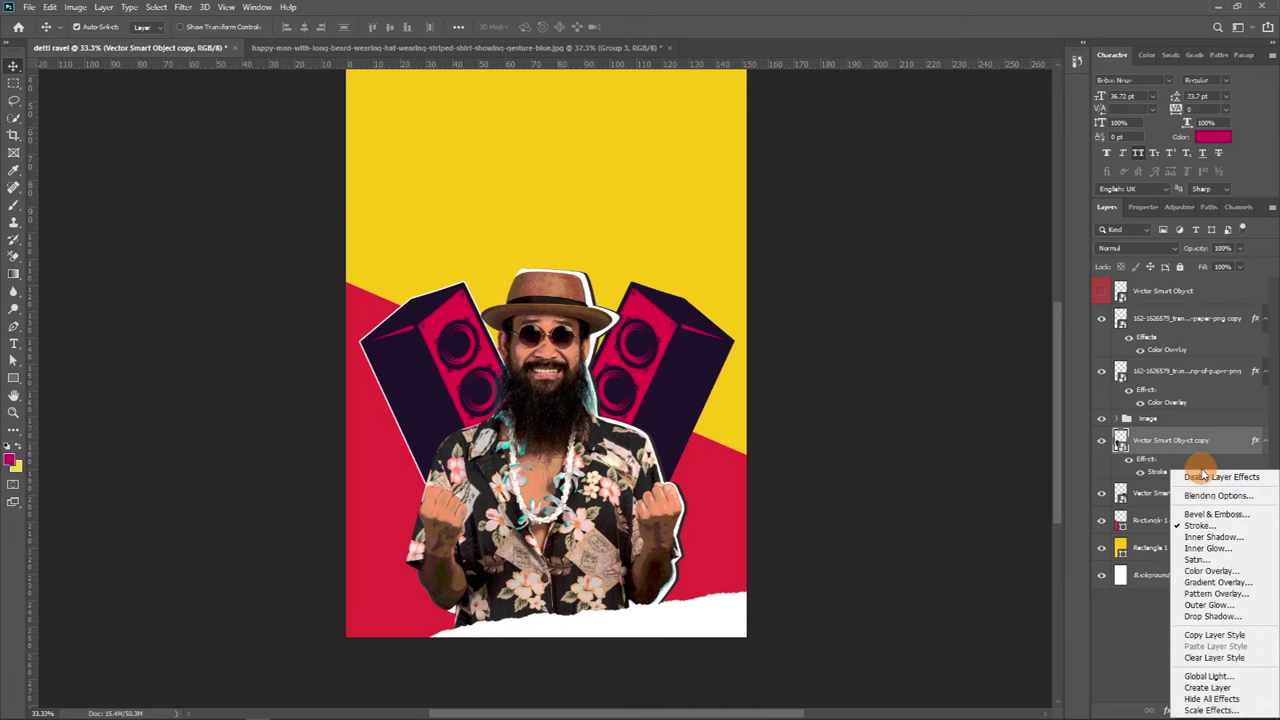
pyautogui.click(1210, 690)
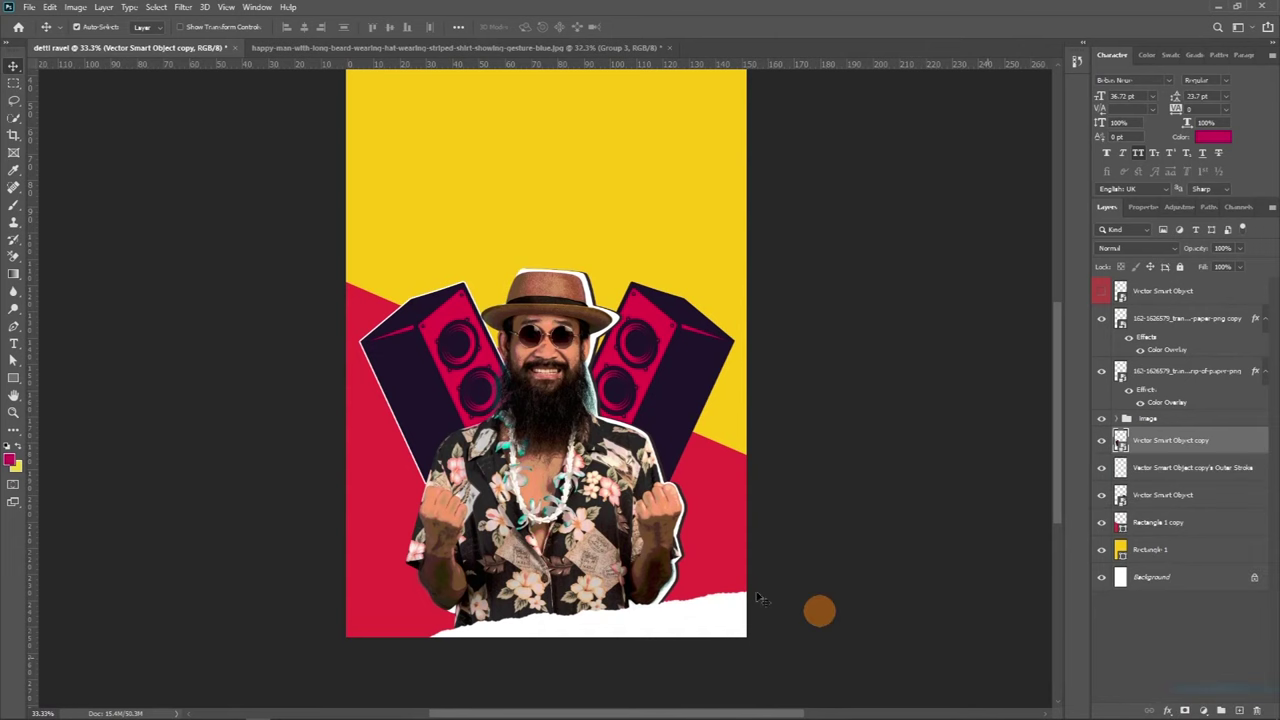
# Check the separated outer stroke layer by toggling its visibility, and offset it slightly outward from the mirrored speaker's outer edge
pyautogui.click(1172, 476)
pyautogui.click(1102, 470)
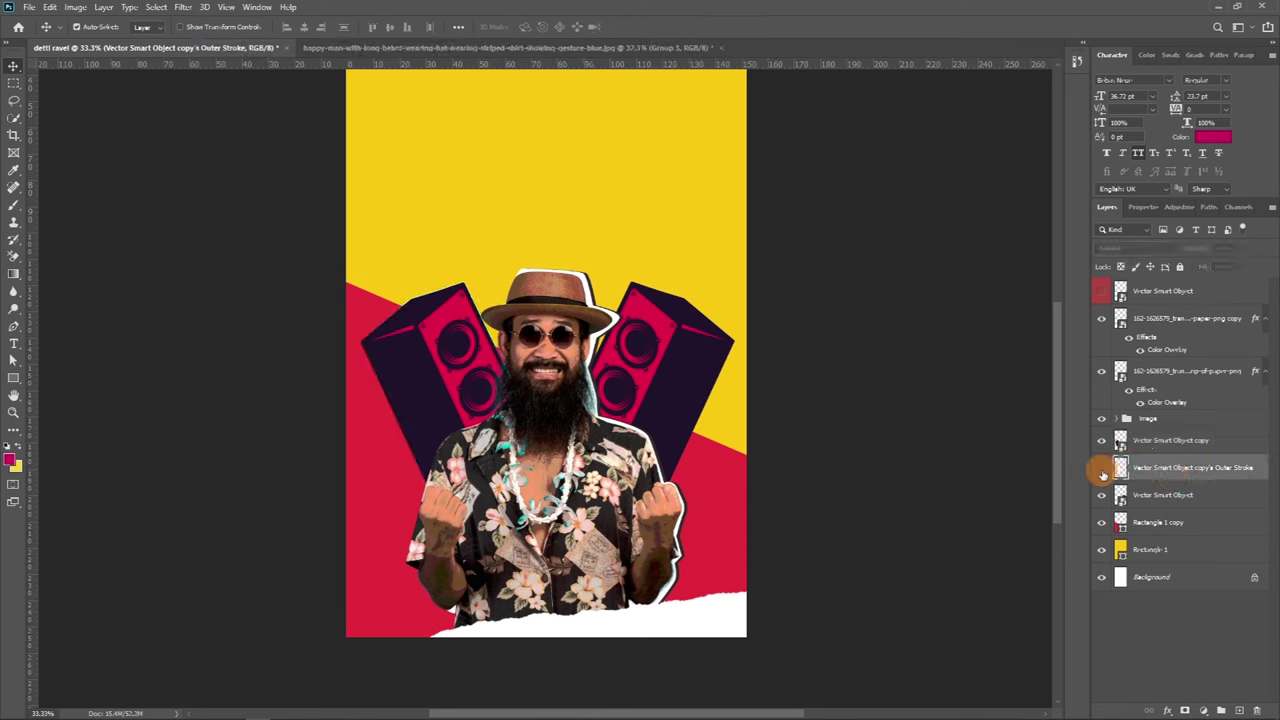
pyautogui.click(1102, 470)
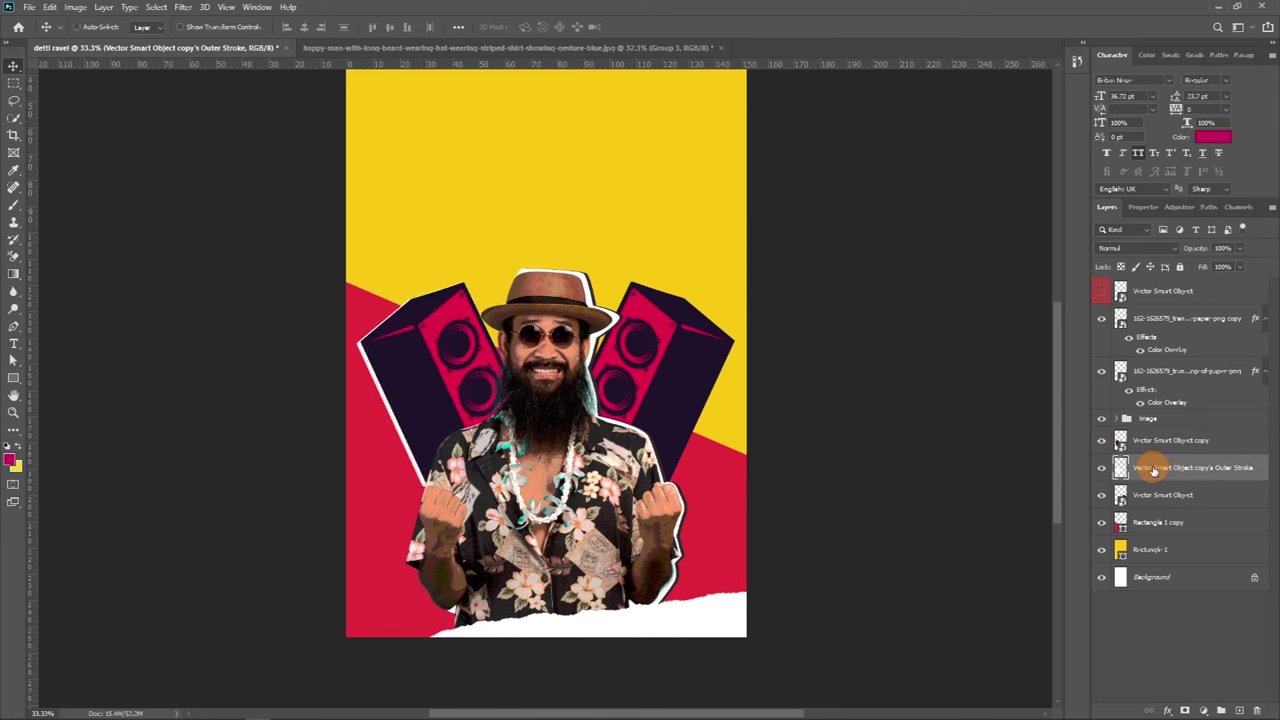
pyautogui.hotkey('ctrl', 't')
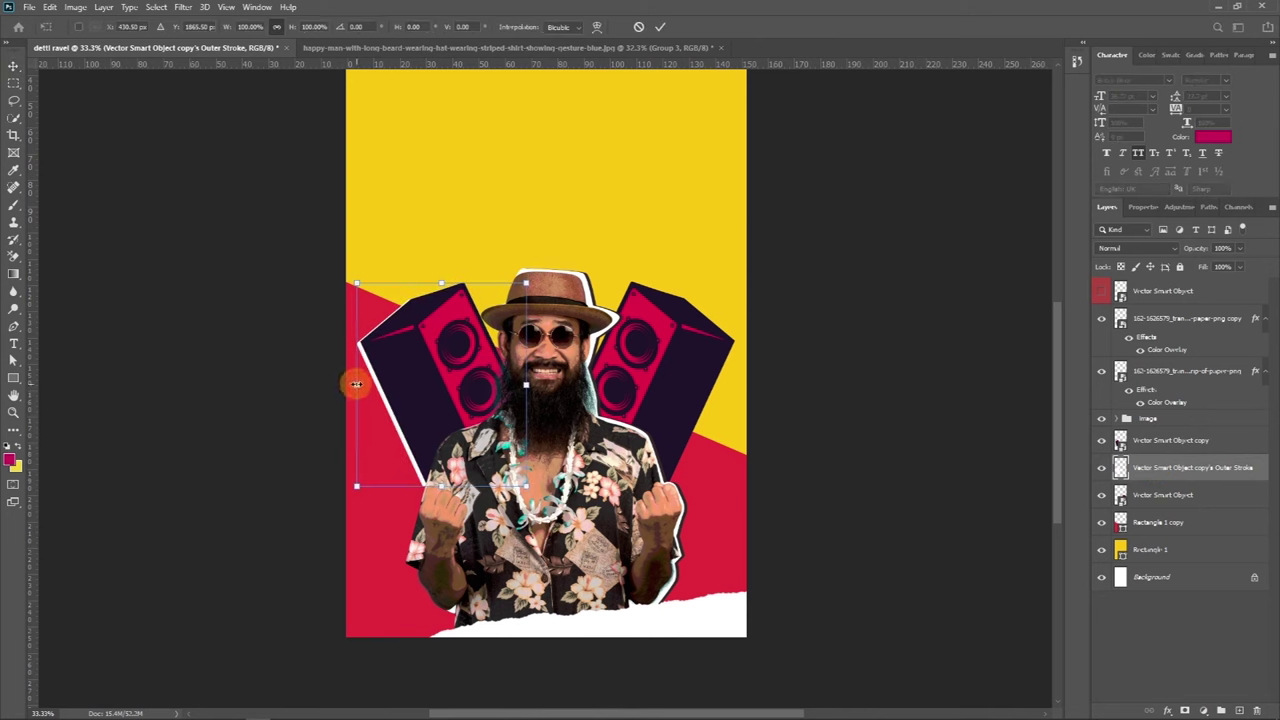
pyautogui.press('Return')
pyautogui.press('Up')
pyautogui.moveTo(552, 352); pyautogui.dragTo(681, 364)
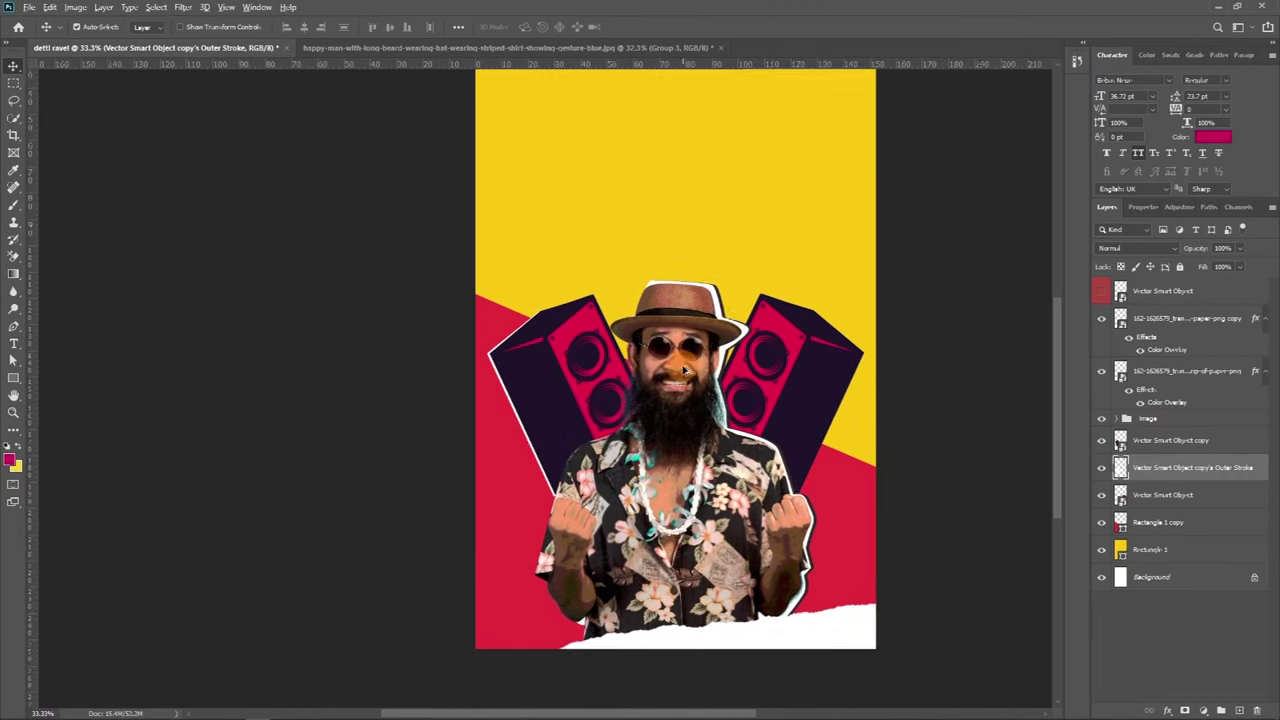
# Duplicate the outer stroke layer, flip the copy horizontally and move it over to the right-hand speaker
pyautogui.hotkey('ctrl', 'j')
pyautogui.click(49, 7)
pyautogui.moveTo(82, 311)
pyautogui.click(243, 518)
pyautogui.moveTo(606, 374); pyautogui.dragTo(810, 372)
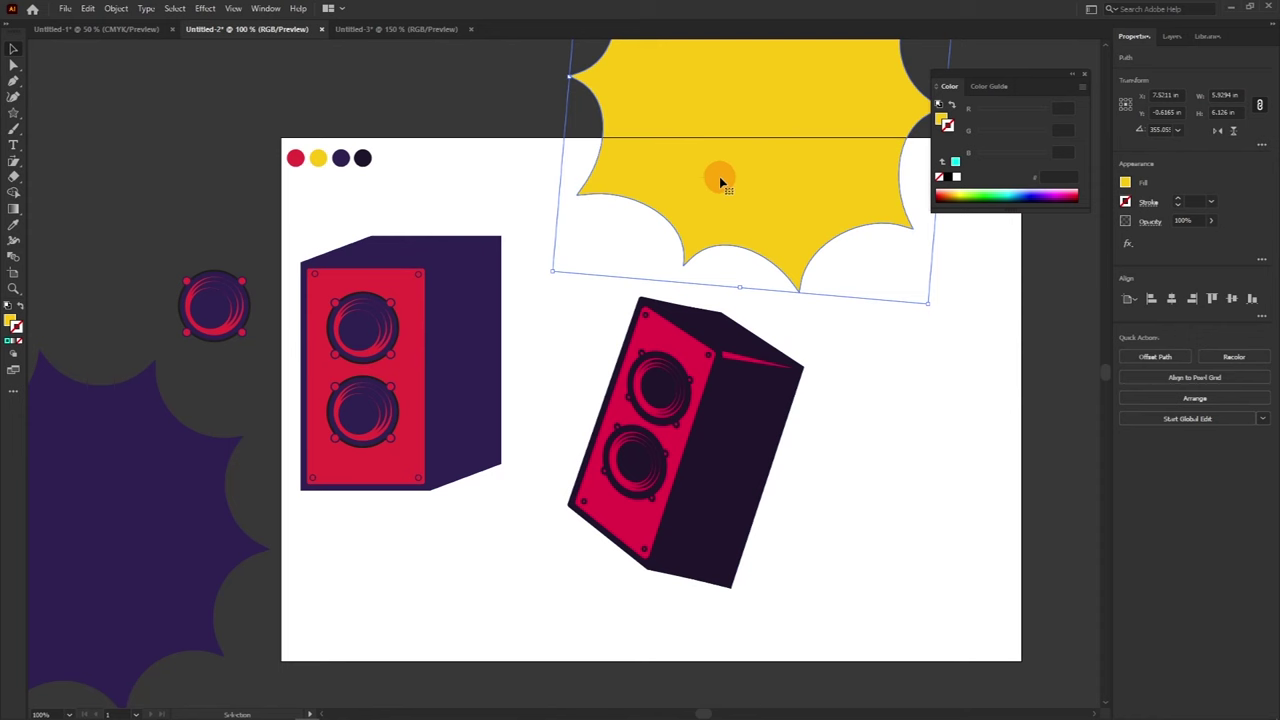
# Recolour the yellow burst shape with the red sampled from the flat speaker's front
pyautogui.press('i')
pyautogui.click(415, 292)
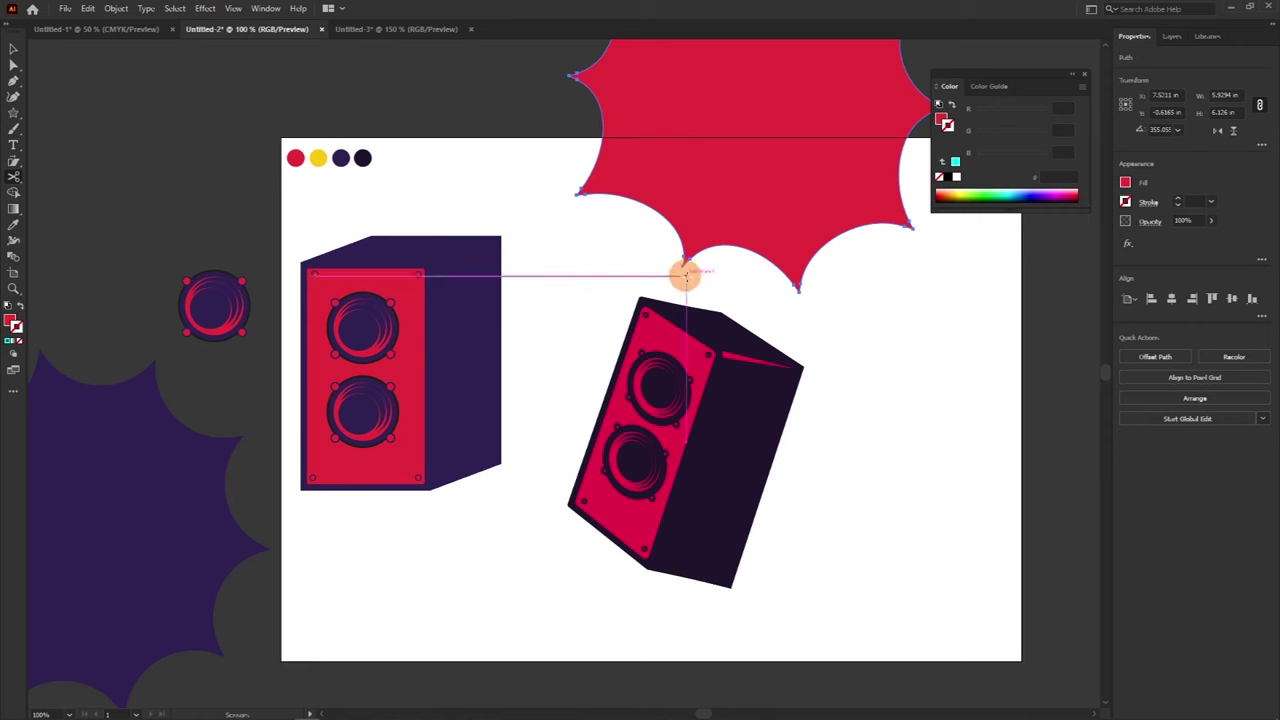
pyautogui.click(742, 207)
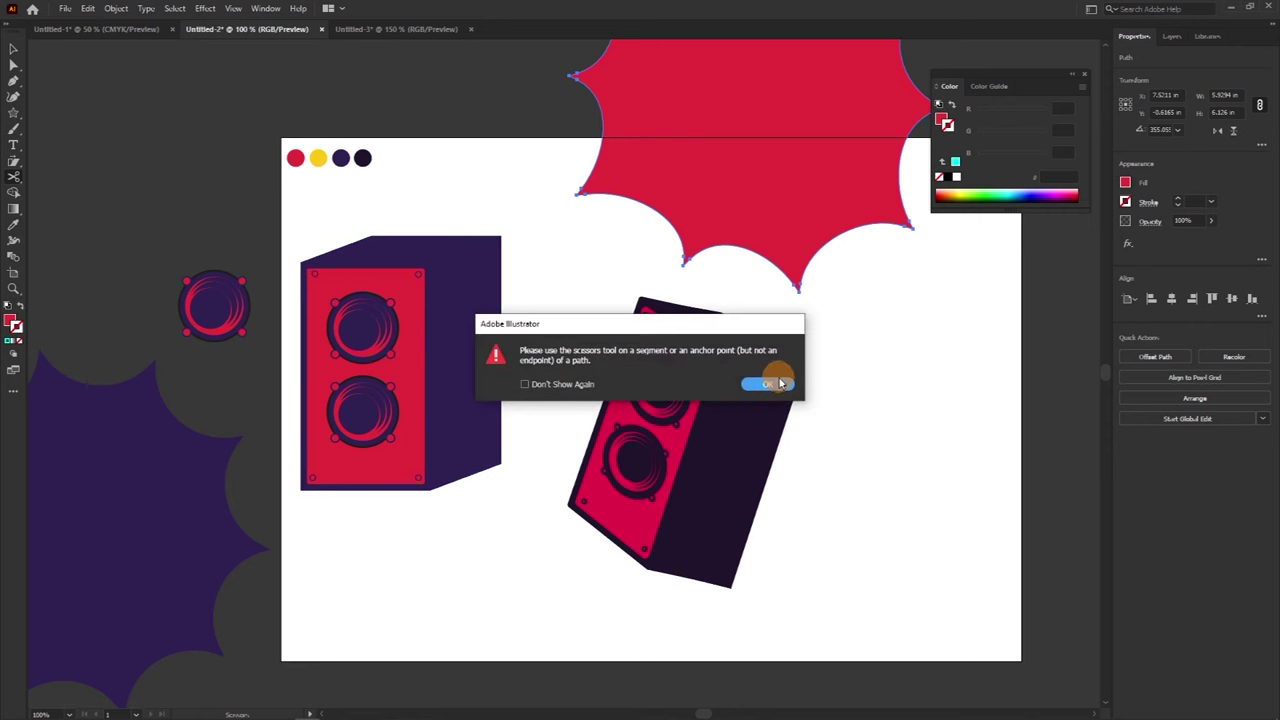
pyautogui.click(779, 384)
# Copy the red burst from Illustrator into the Photoshop flyer as a smart object
pyautogui.press('v')
pyautogui.moveTo(771, 203); pyautogui.dragTo(274, 702)
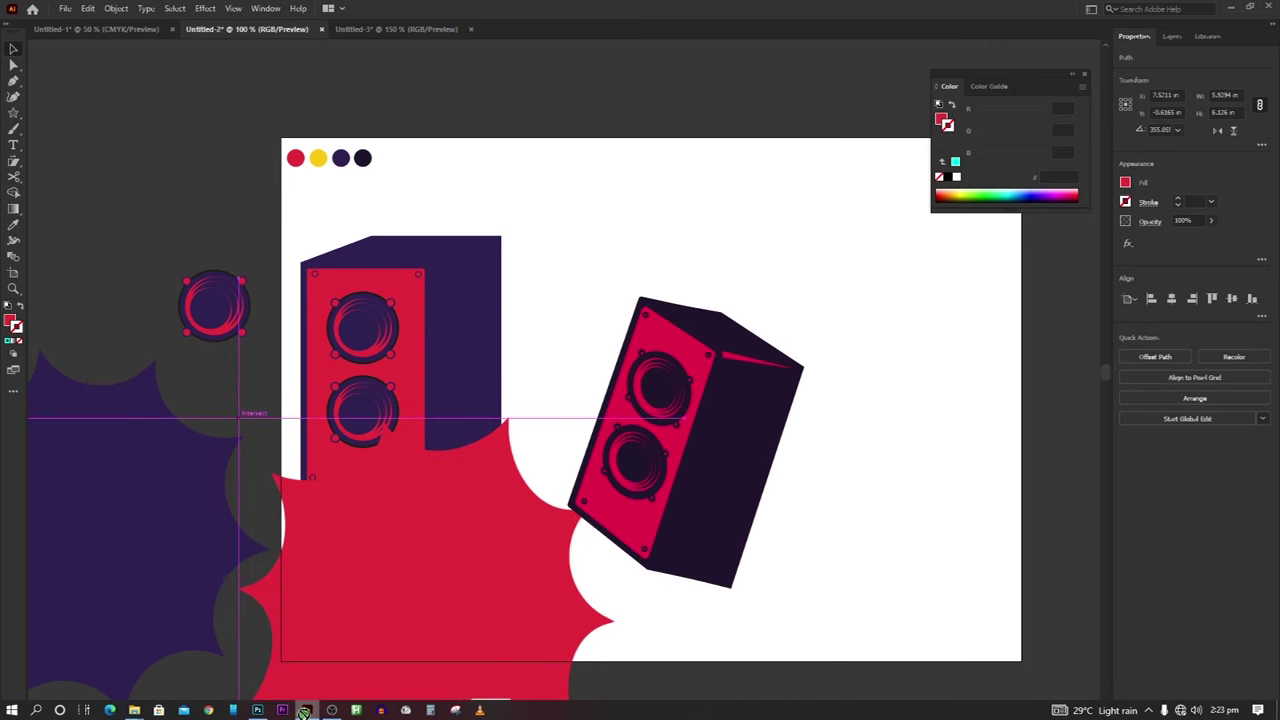
pyautogui.click(260, 710)
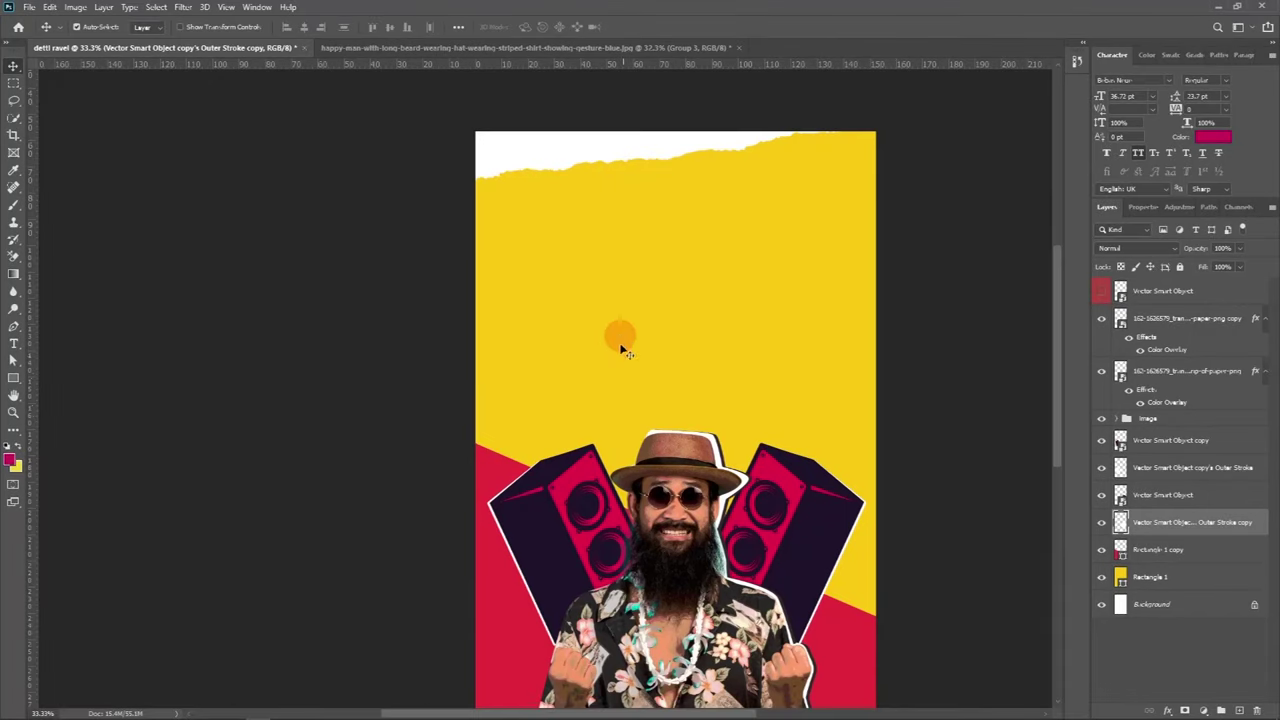
pyautogui.hotkey('ctrl', 'v')
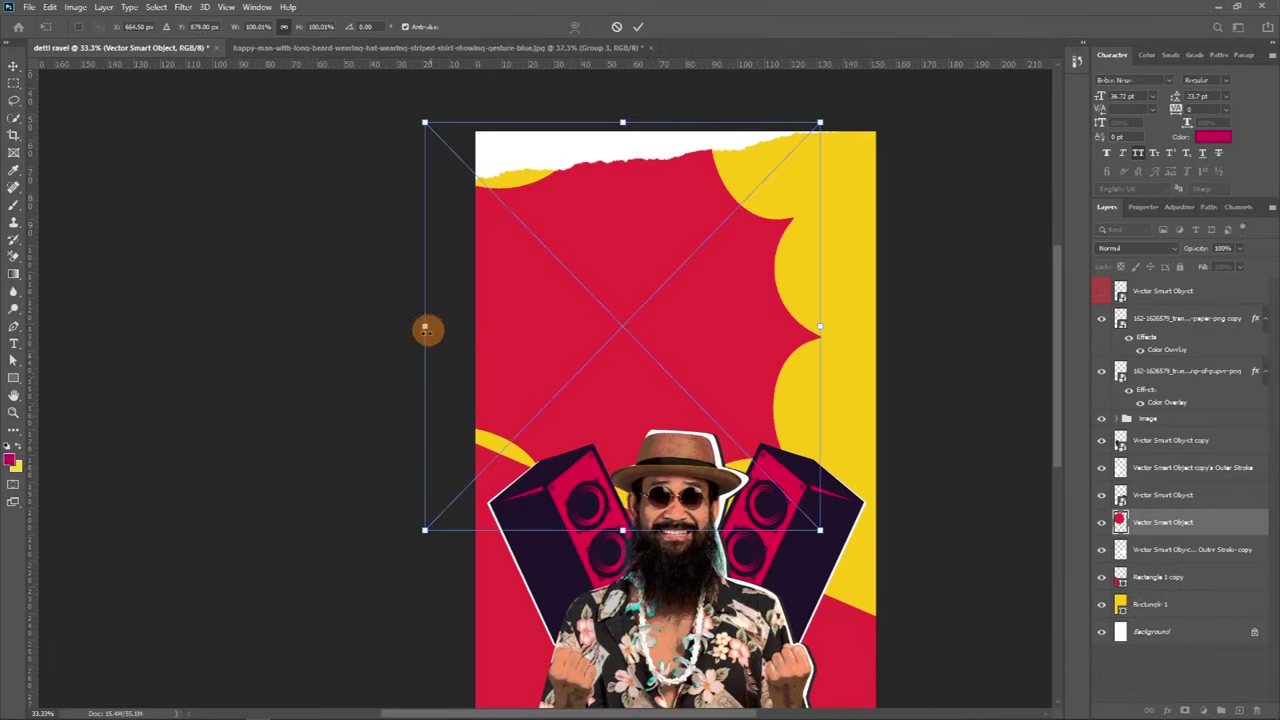
# Scale the red burst down, rotate it and centre it on the yellow area above the man's hat
pyautogui.moveTo(426, 326); pyautogui.dragTo(584, 308)
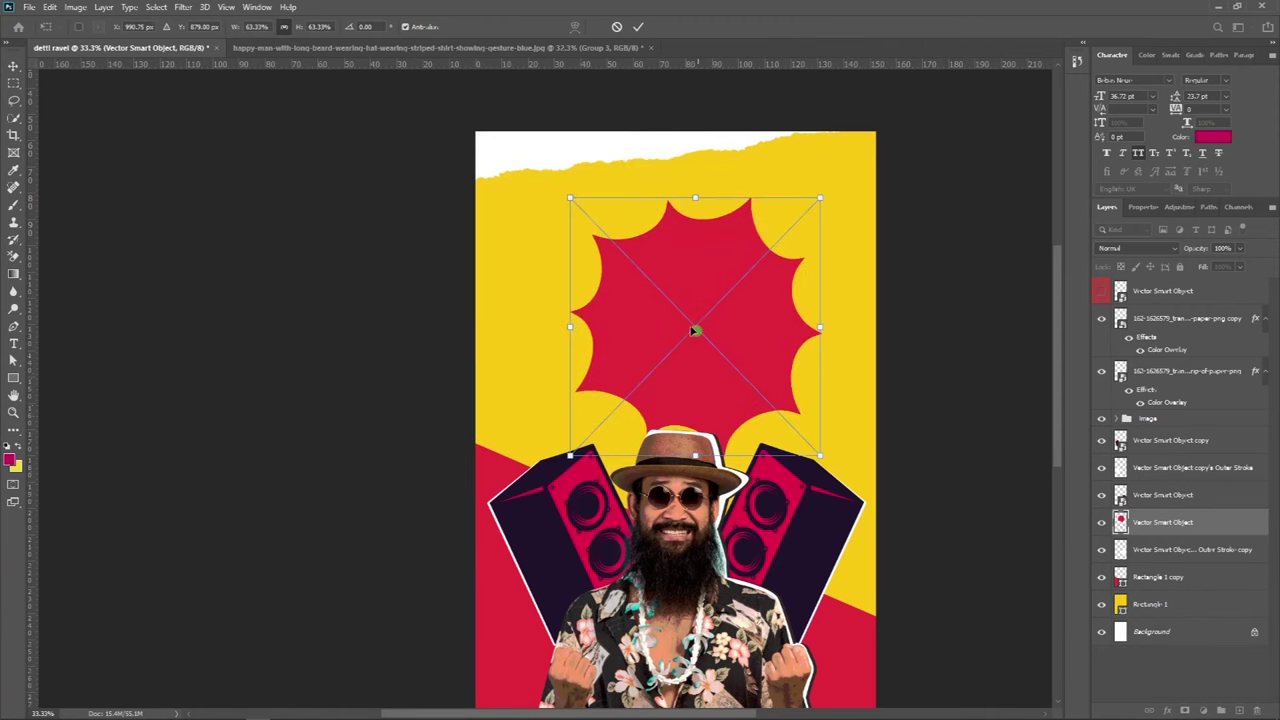
pyautogui.moveTo(694, 331); pyautogui.dragTo(667, 303)
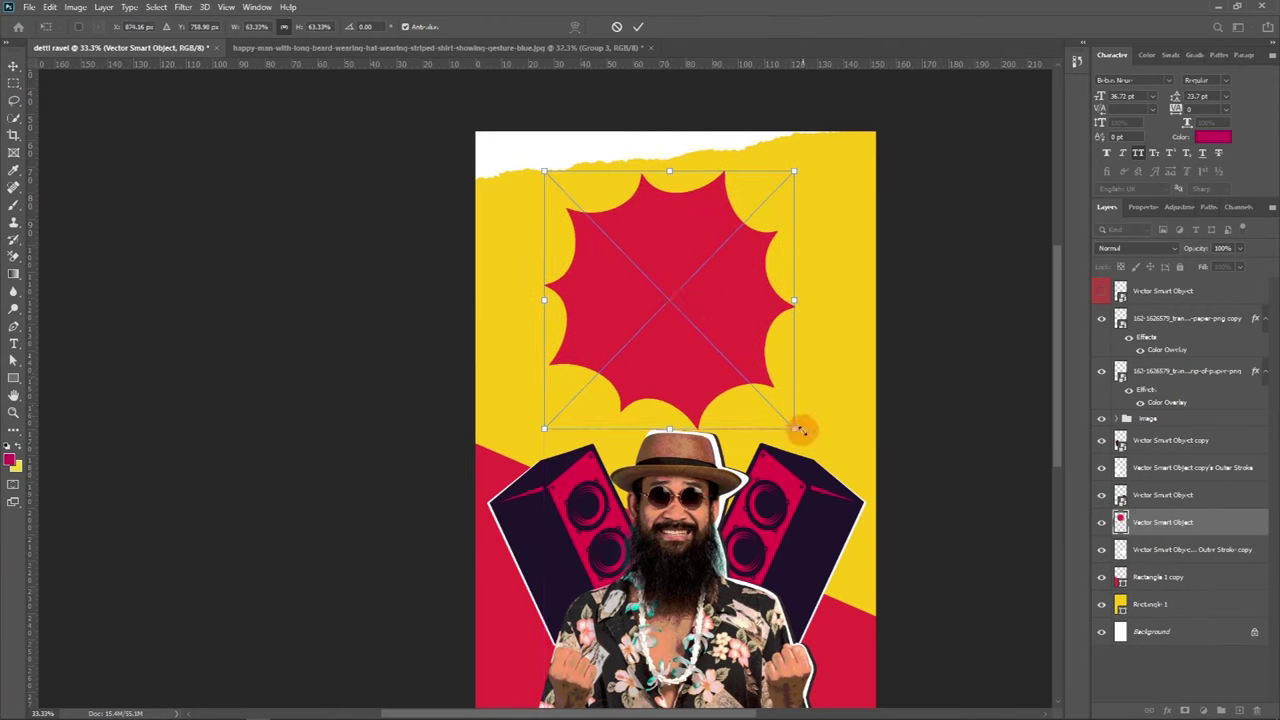
pyautogui.moveTo(801, 430); pyautogui.dragTo(766, 357)
pyautogui.moveTo(640, 312); pyautogui.dragTo(676, 308)
pyautogui.press('Escape')
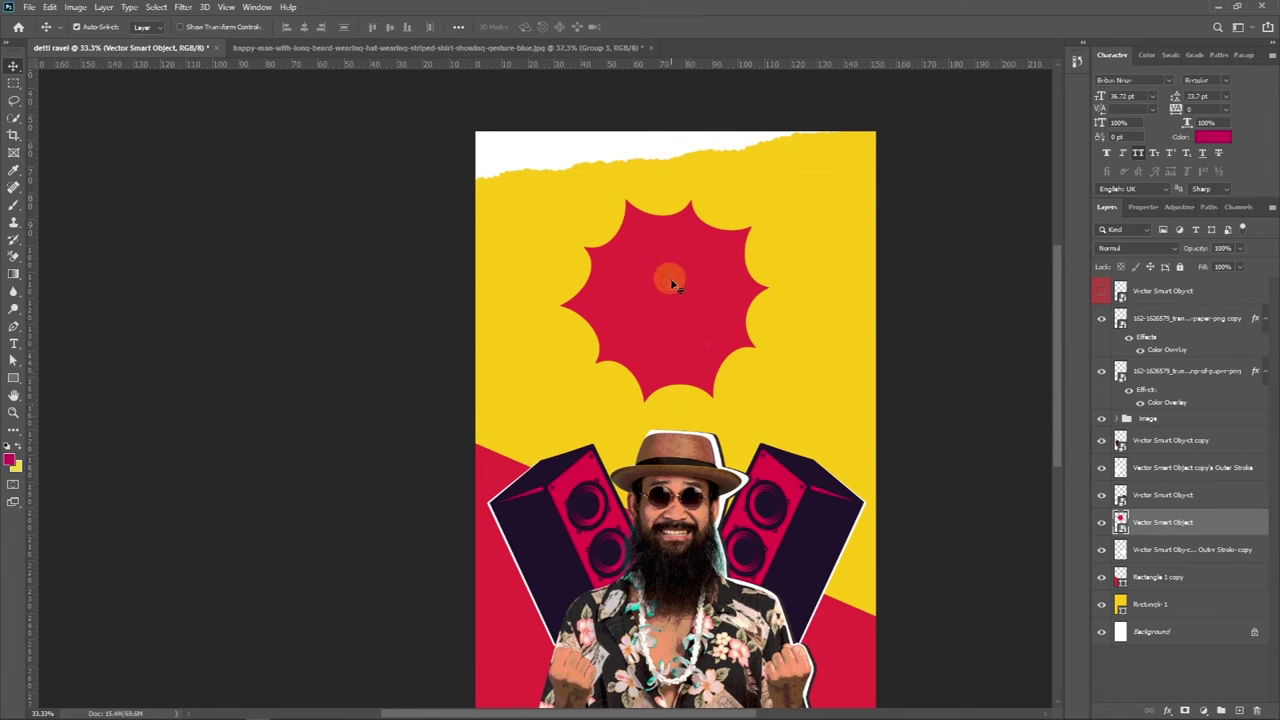
# Add a hard-edged black Drop Shadow to the red burst with a size of 0 px and a distance of 28 px
pyautogui.doubleClick(1237, 527)
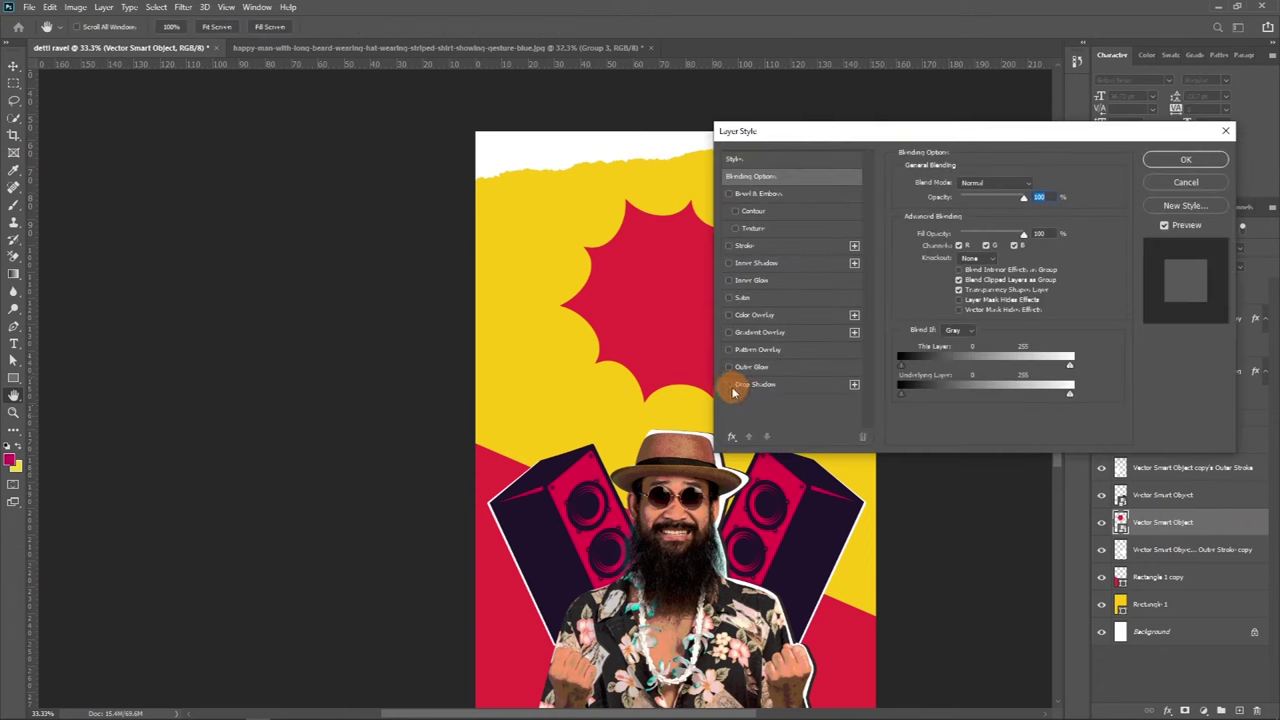
pyautogui.click(729, 385)
pyautogui.click(756, 384)
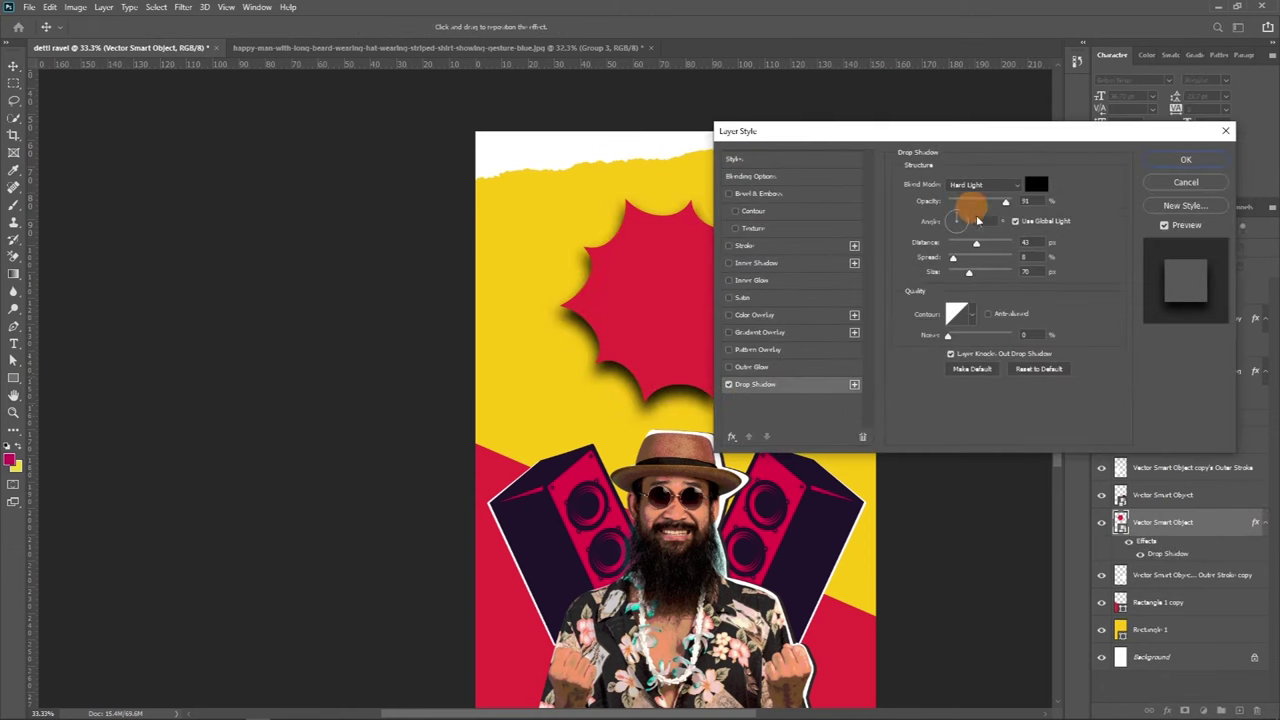
pyautogui.moveTo(968, 272); pyautogui.dragTo(907, 268)
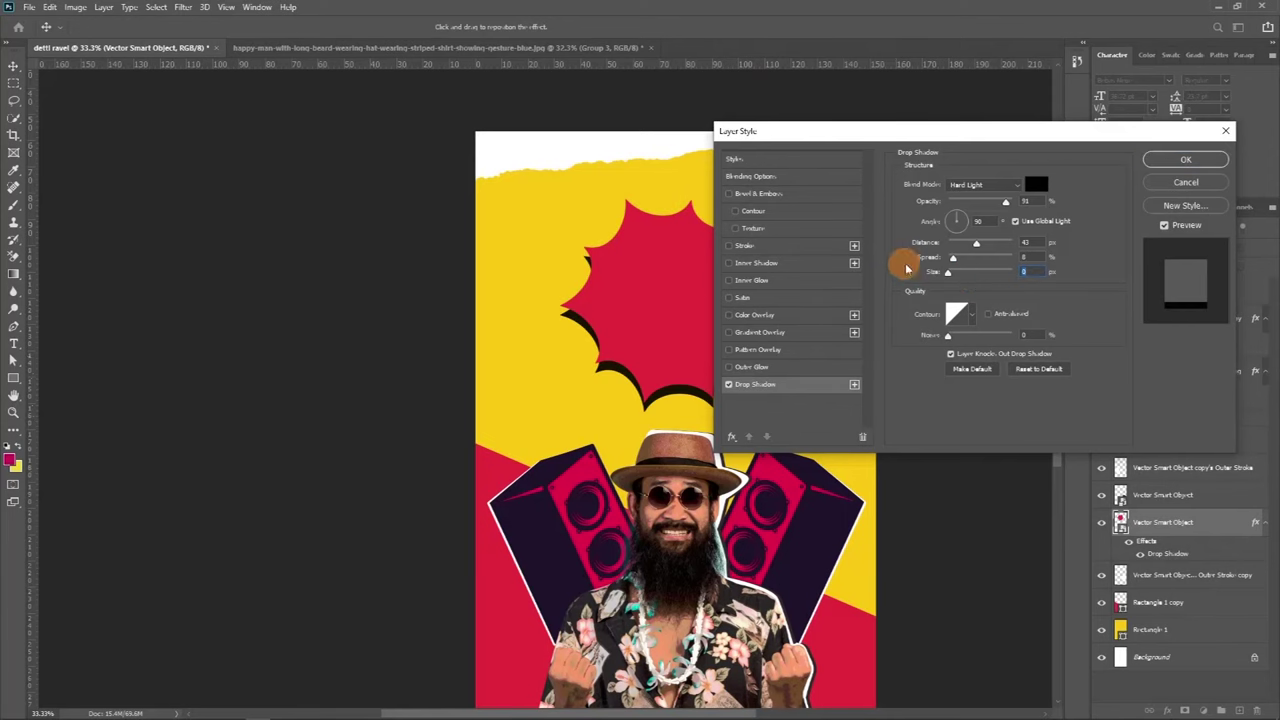
pyautogui.click(600, 377)
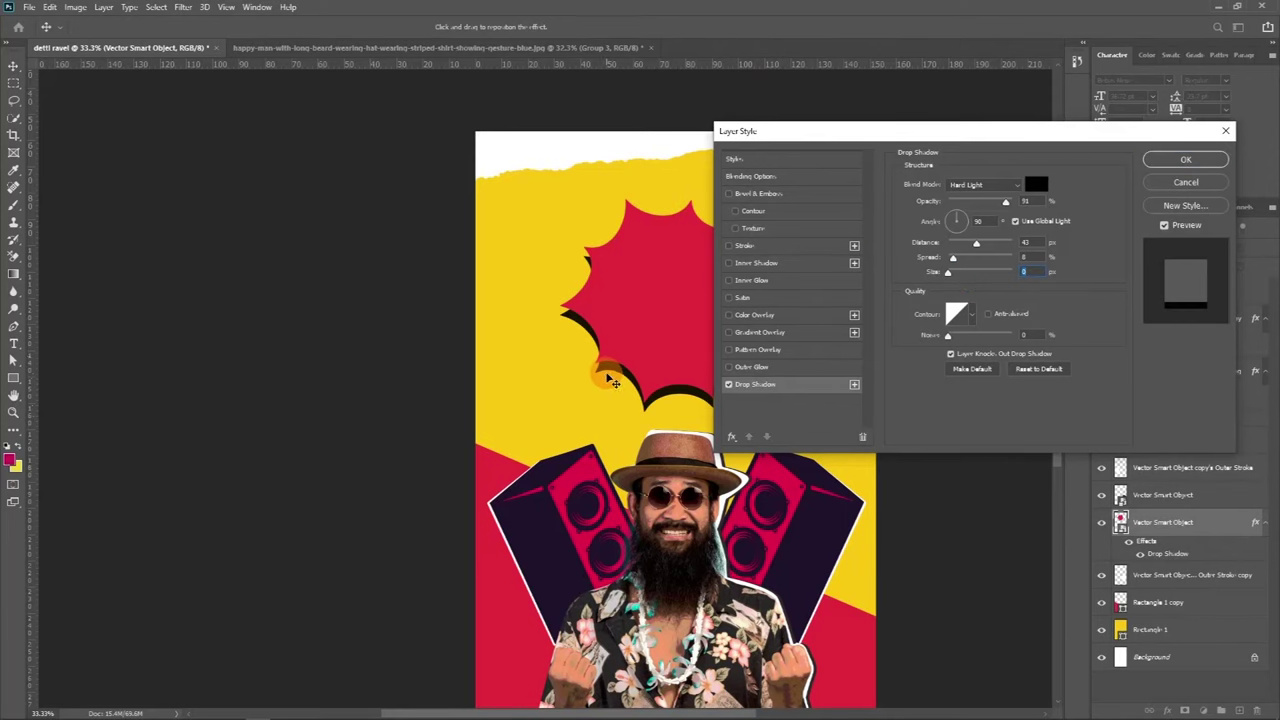
pyautogui.hotkey('ctrl', '+')
pyautogui.hotkey('ctrl', '+')
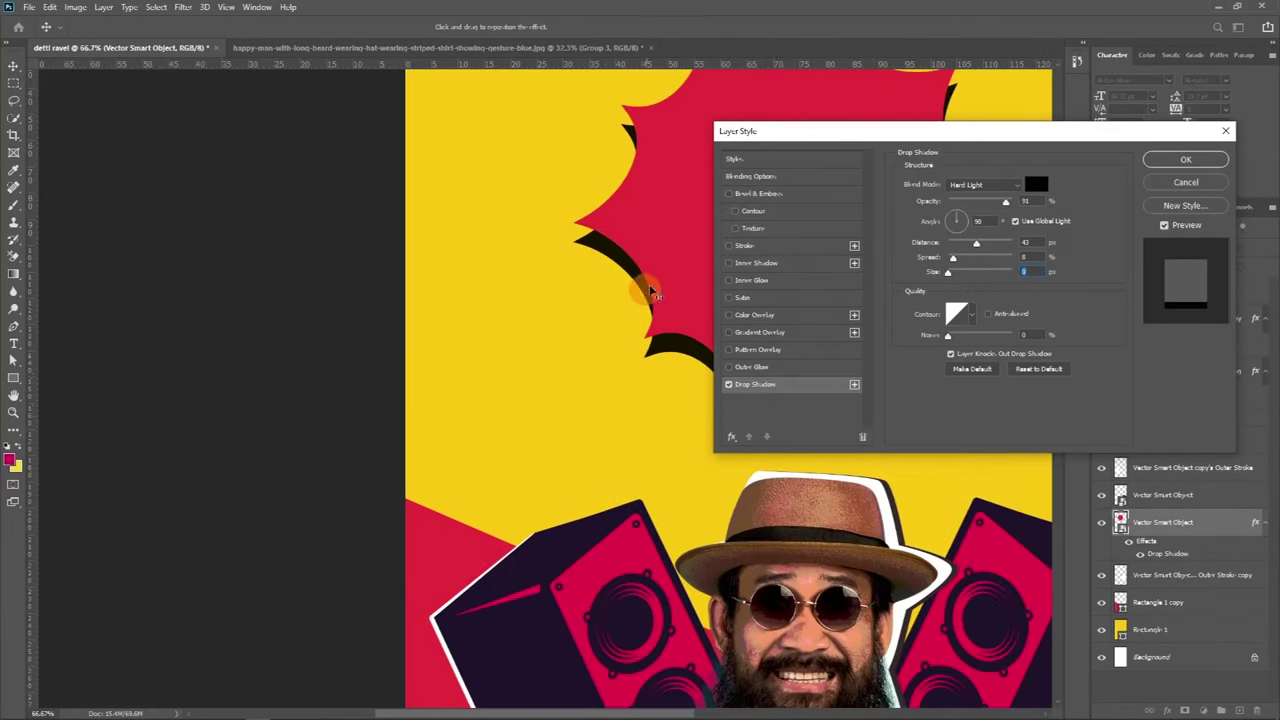
pyautogui.moveTo(594, 301); pyautogui.dragTo(463, 338)
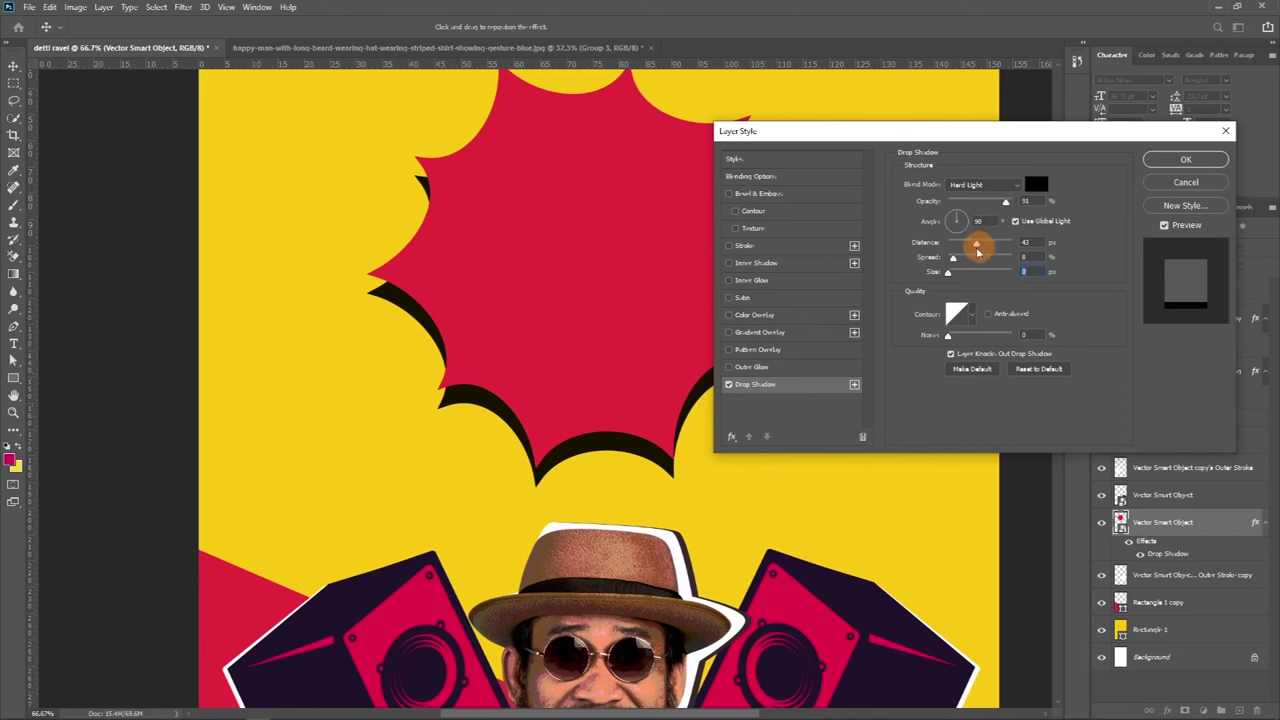
pyautogui.moveTo(978, 252); pyautogui.dragTo(966, 245)
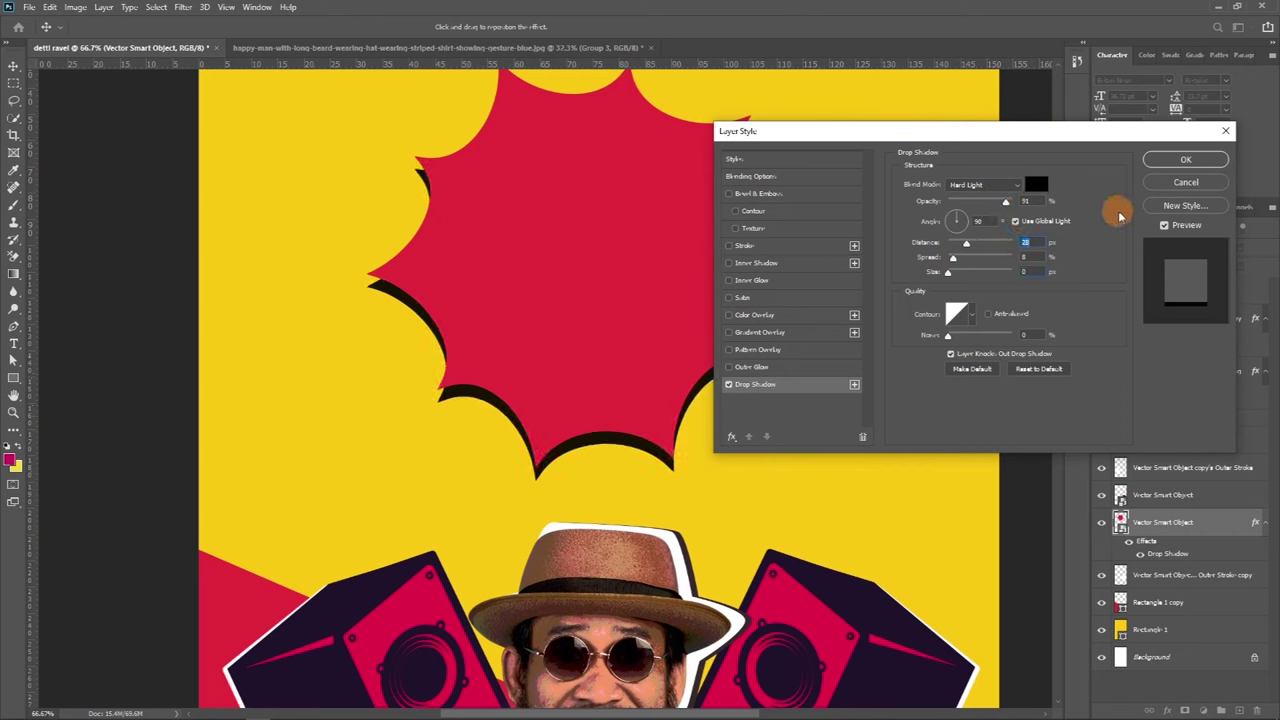
pyautogui.click(1186, 159)
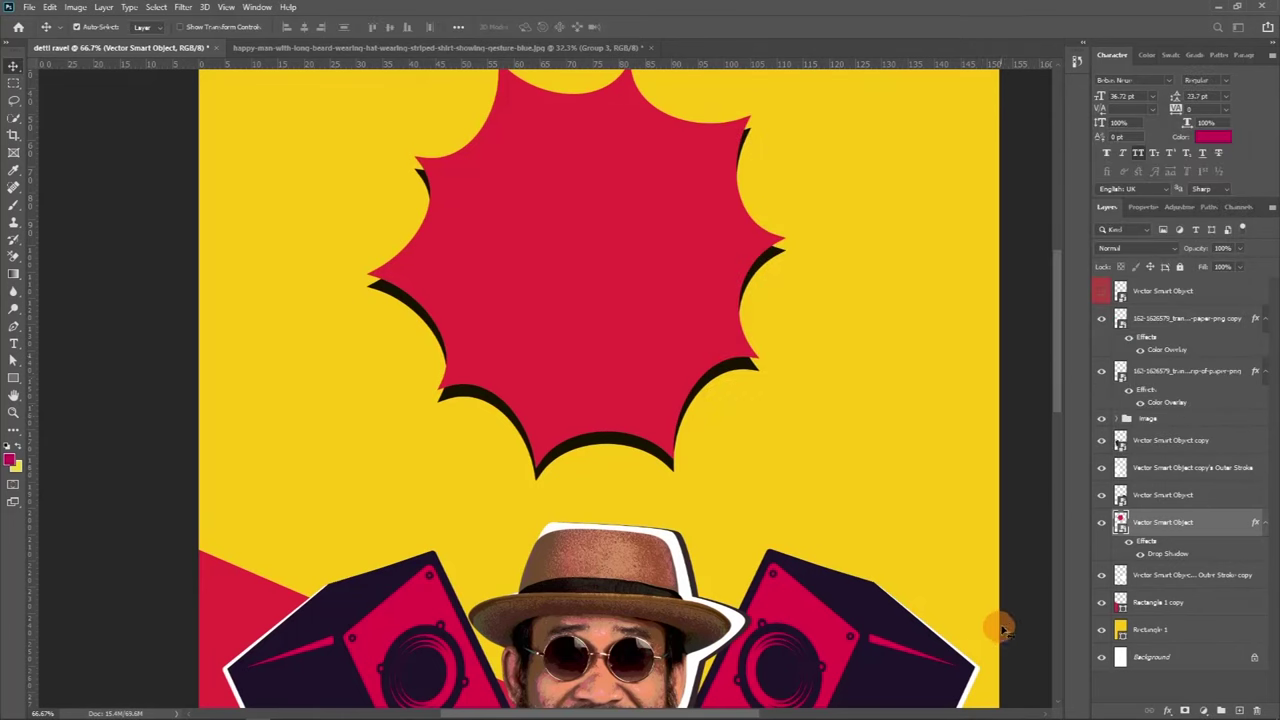
# Duplicate the red burst and scale the copy down evenly inside the original
pyautogui.hotkey('ctrl', 'j')
pyautogui.hotkey('ctrl', 't')
pyautogui.moveTo(843, 165); pyautogui.dragTo(692, 94)
pyautogui.press('Return')
# Give the smaller burst copy a Color Overlay in the yellow sampled from the flyer background
pyautogui.doubleClick(1232, 543)
pyautogui.click(751, 247)
pyautogui.click(728, 246)
pyautogui.click(760, 314)
pyautogui.click(1034, 183)
pyautogui.click(866, 100)
pyautogui.click(1195, 272)
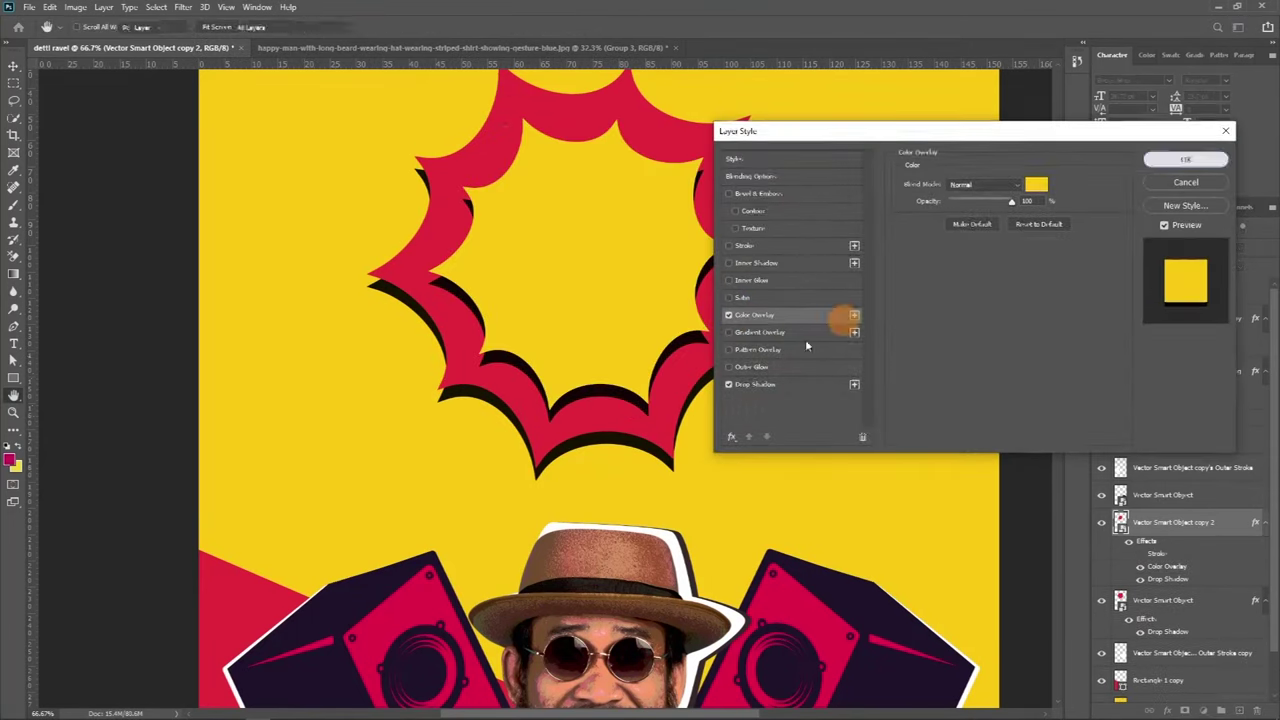
pyautogui.click(1186, 160)
# Add the title words DETTLI and ROASTER as two dark purple text layers stacked inside the yellow burst
pyautogui.scroll(3, 371, 527)
pyautogui.hotkey('ctrl', '+')
pyautogui.press('t')
pyautogui.click(454, 255)
pyautogui.write('detli')
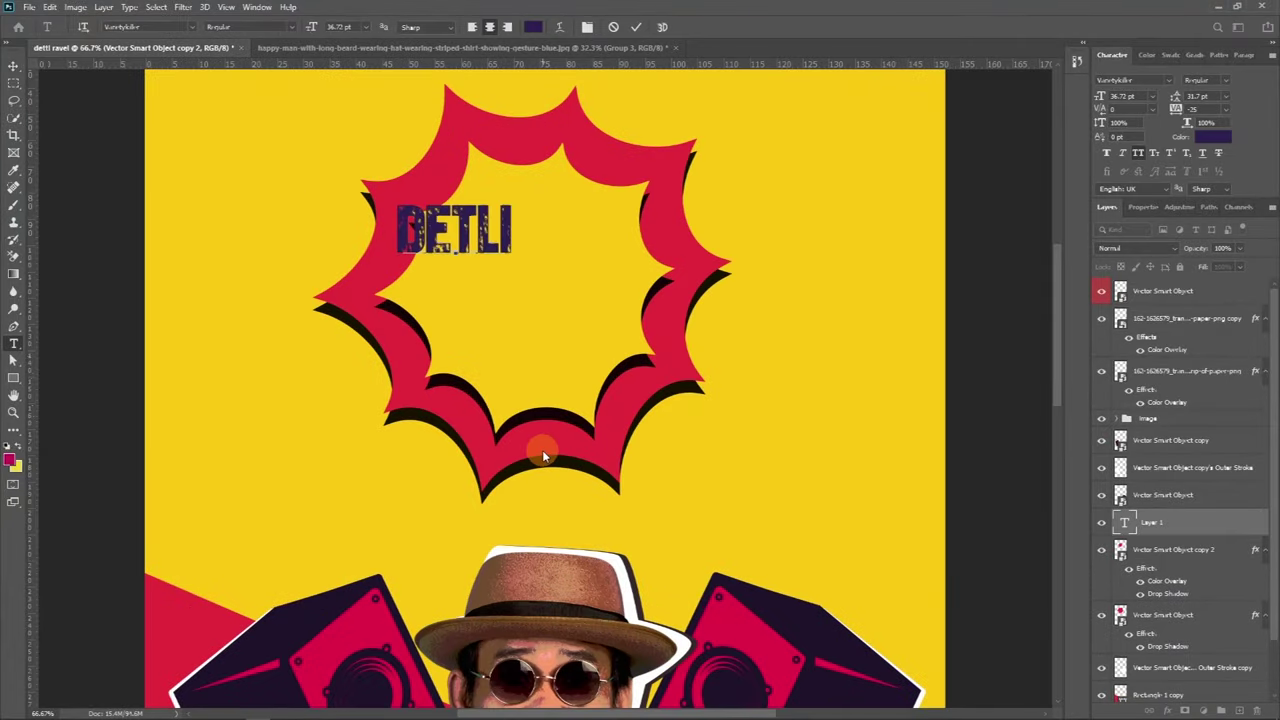
pyautogui.press('Left')
pyautogui.press('Left')
pyautogui.write('t')
pyautogui.click(649, 128)
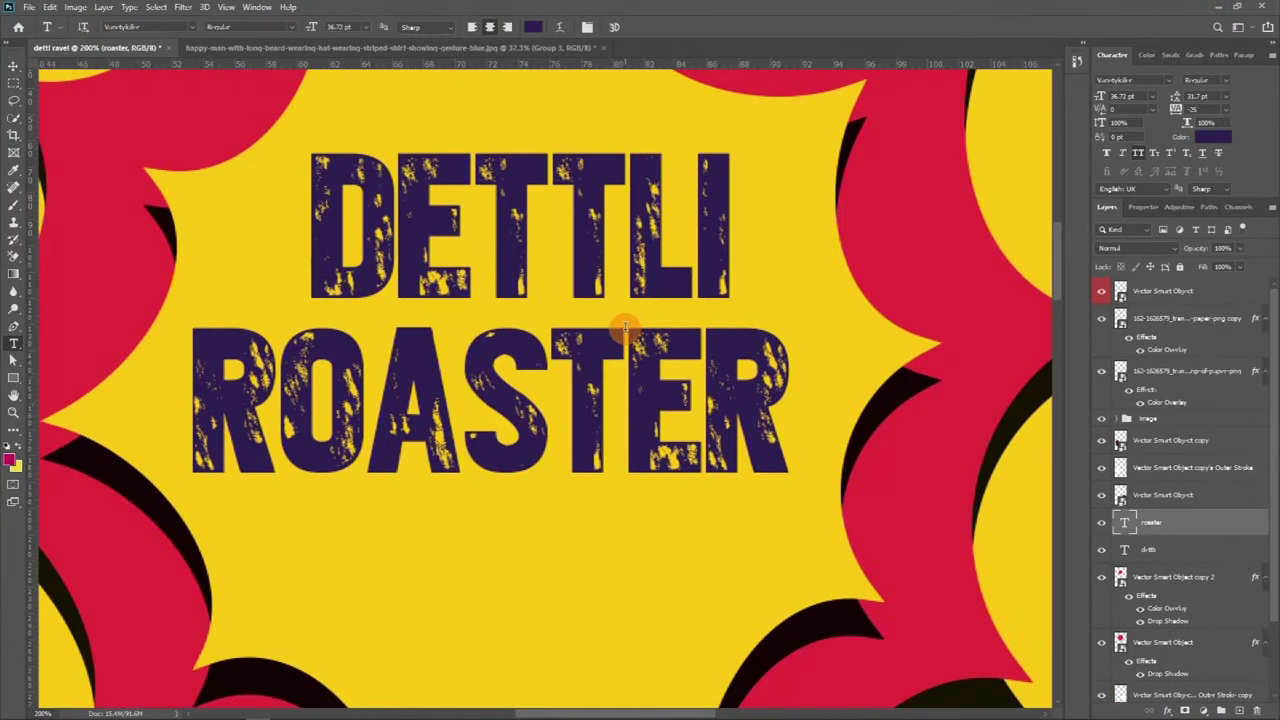
# Convert the DETTLI text layer to a vector shape
pyautogui.press('v')
pyautogui.click(665, 272)
pyautogui.rightClick(1206, 556)
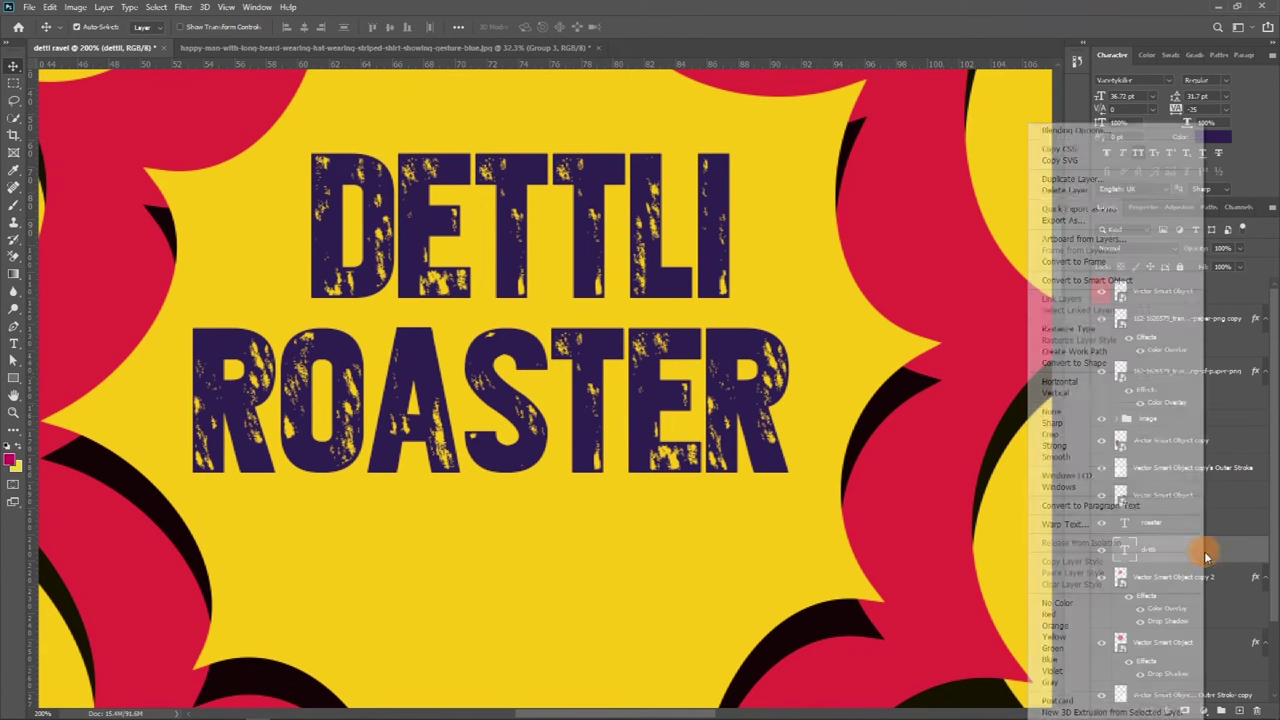
pyautogui.click(1088, 364)
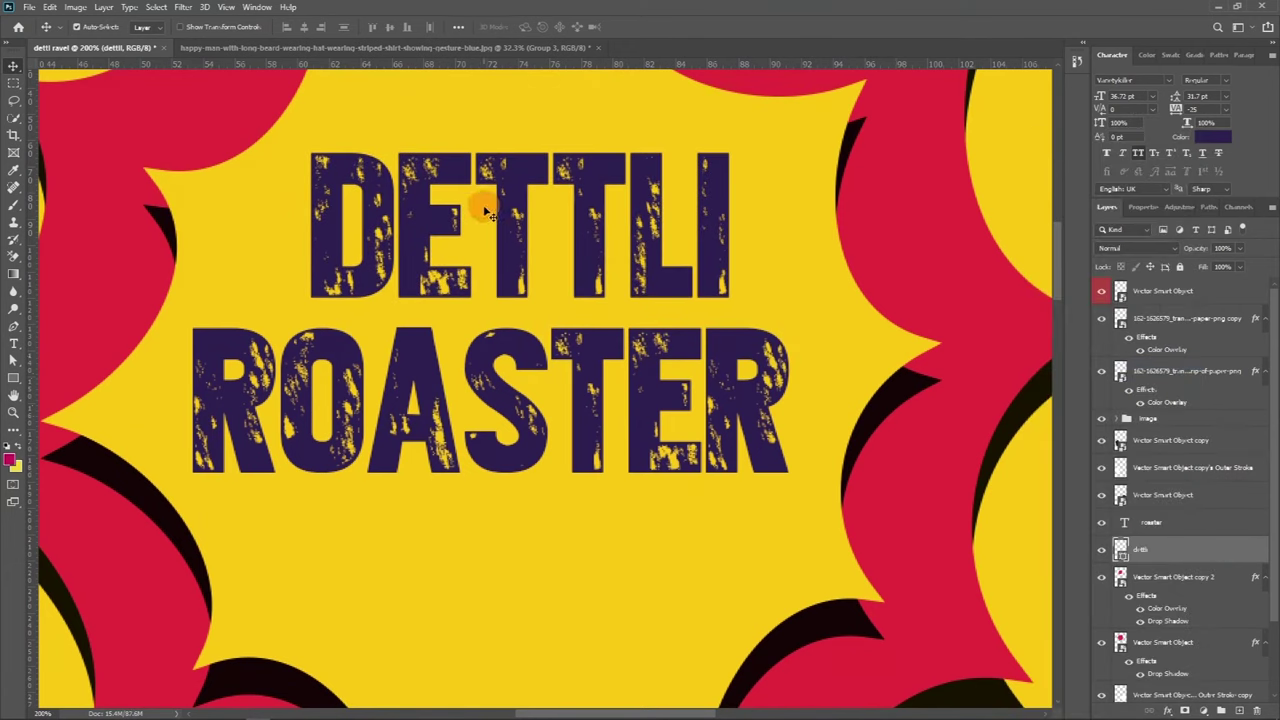
pyautogui.press('e')
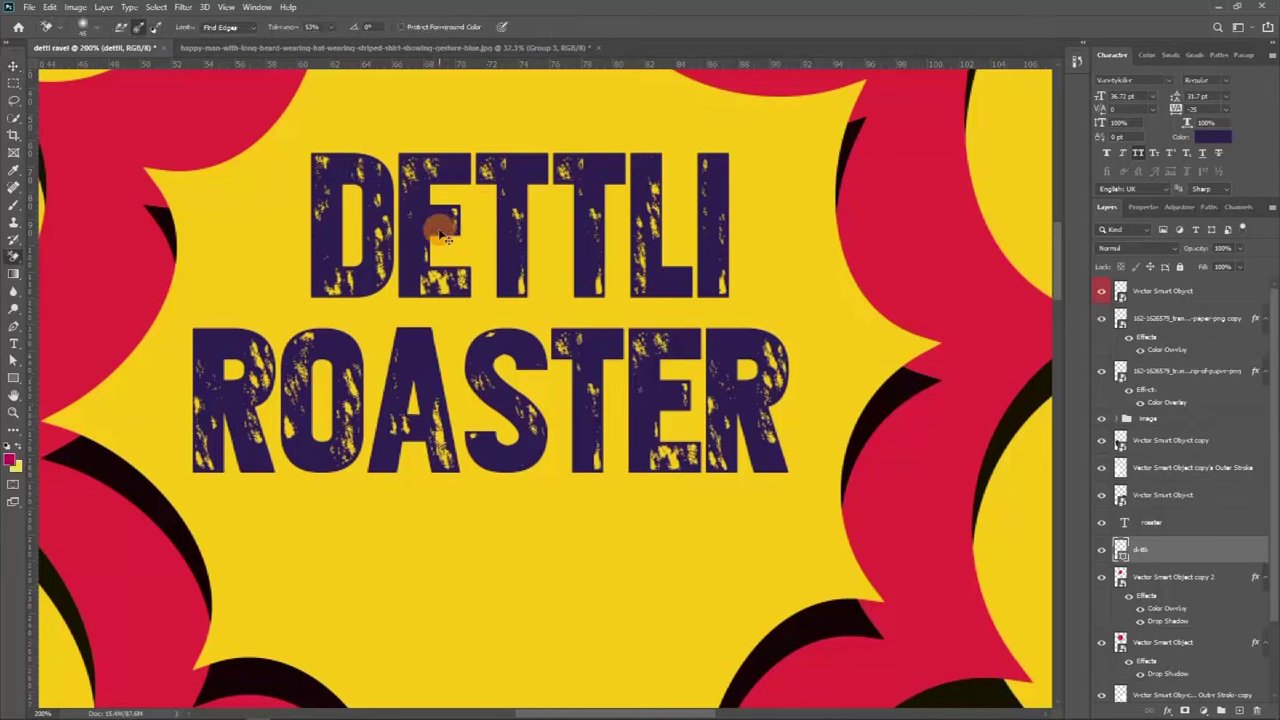
pyautogui.press('v')
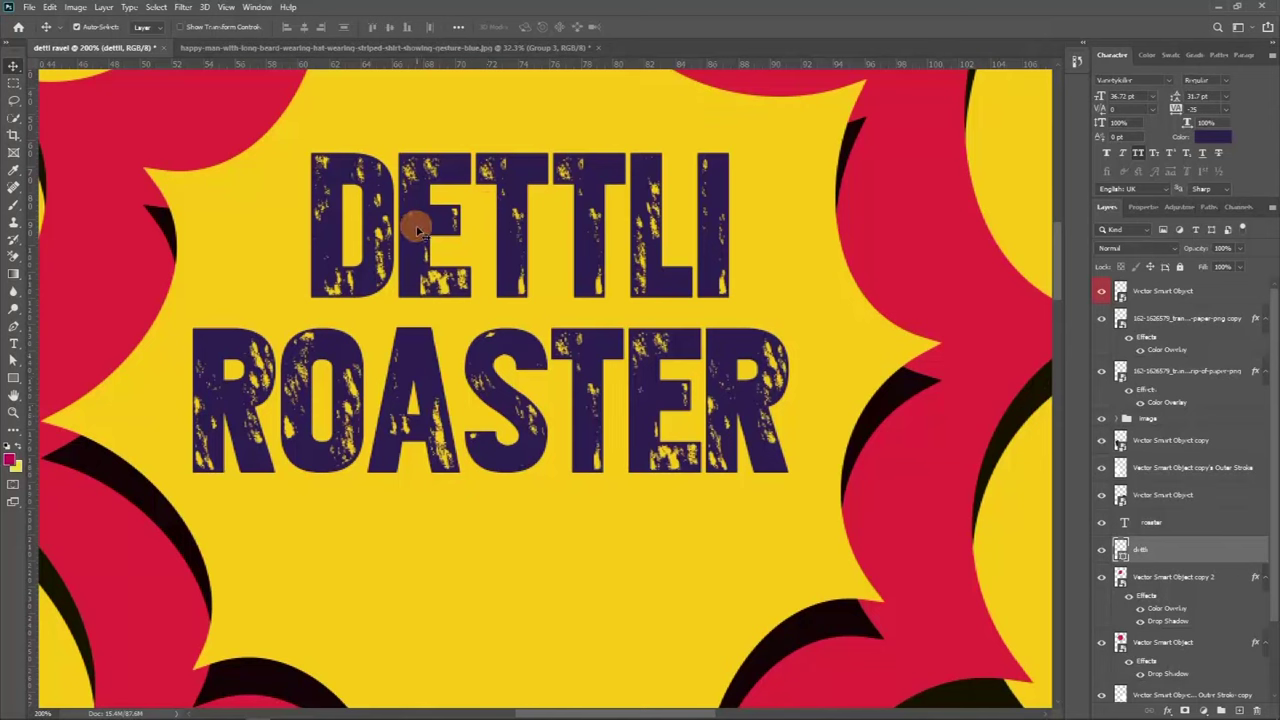
# Shorten the letter E in DETTLI by moving its upper anchor points down
pyautogui.press('a')
pyautogui.click(435, 225)
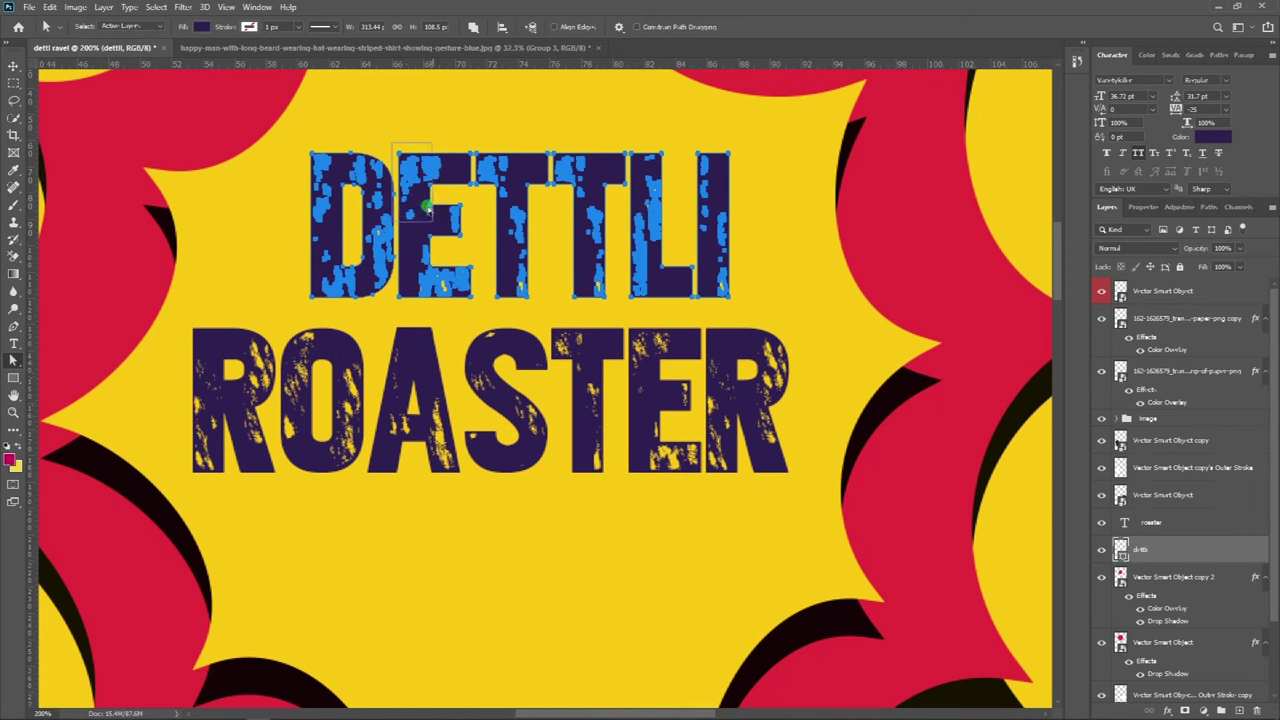
pyautogui.click(405, 138)
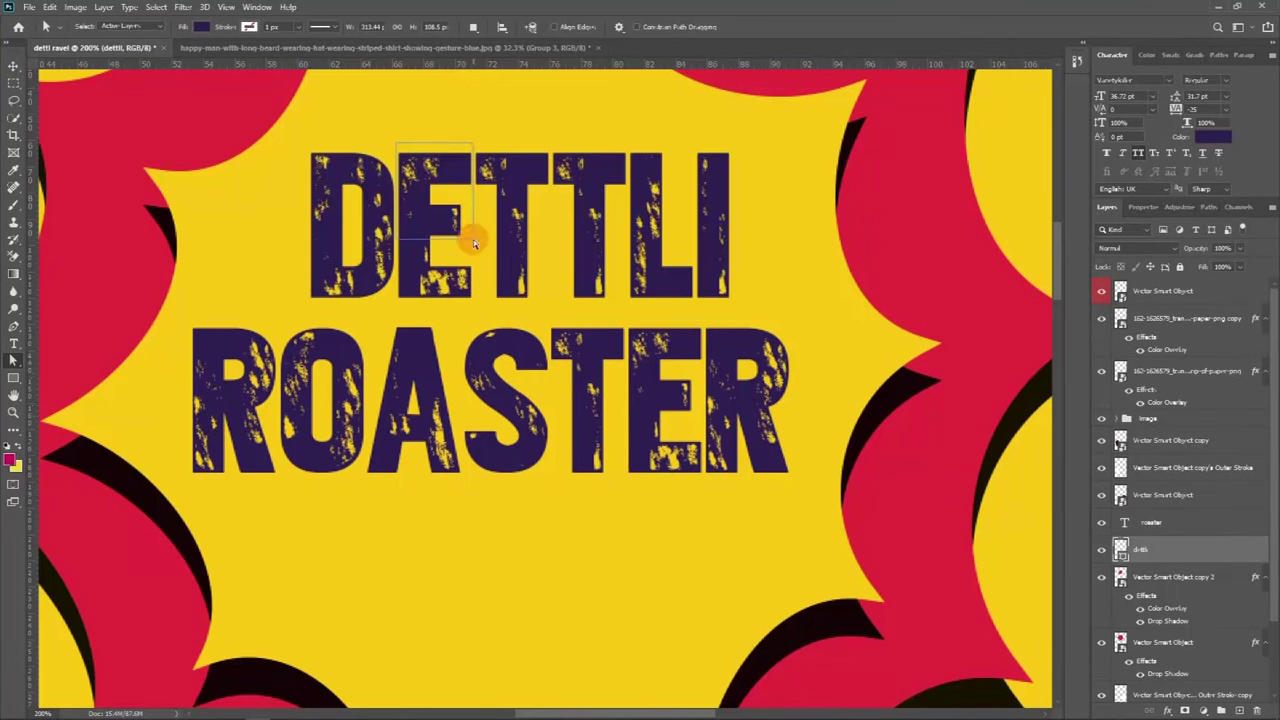
pyautogui.moveTo(473, 239)
pyautogui.mouseDown()
pyautogui.moveTo(436, 254)
pyautogui.moveTo(414, 196)
pyautogui.moveTo(473, 208)
pyautogui.moveTo(399, 300)
pyautogui.moveTo(410, 195)
pyautogui.moveTo(448, 265)
pyautogui.moveTo(474, 262)
pyautogui.mouseUp()
pyautogui.press('Down')
pyautogui.hotkey('shift', 'Down')
pyautogui.hotkey('shift', 'Down')
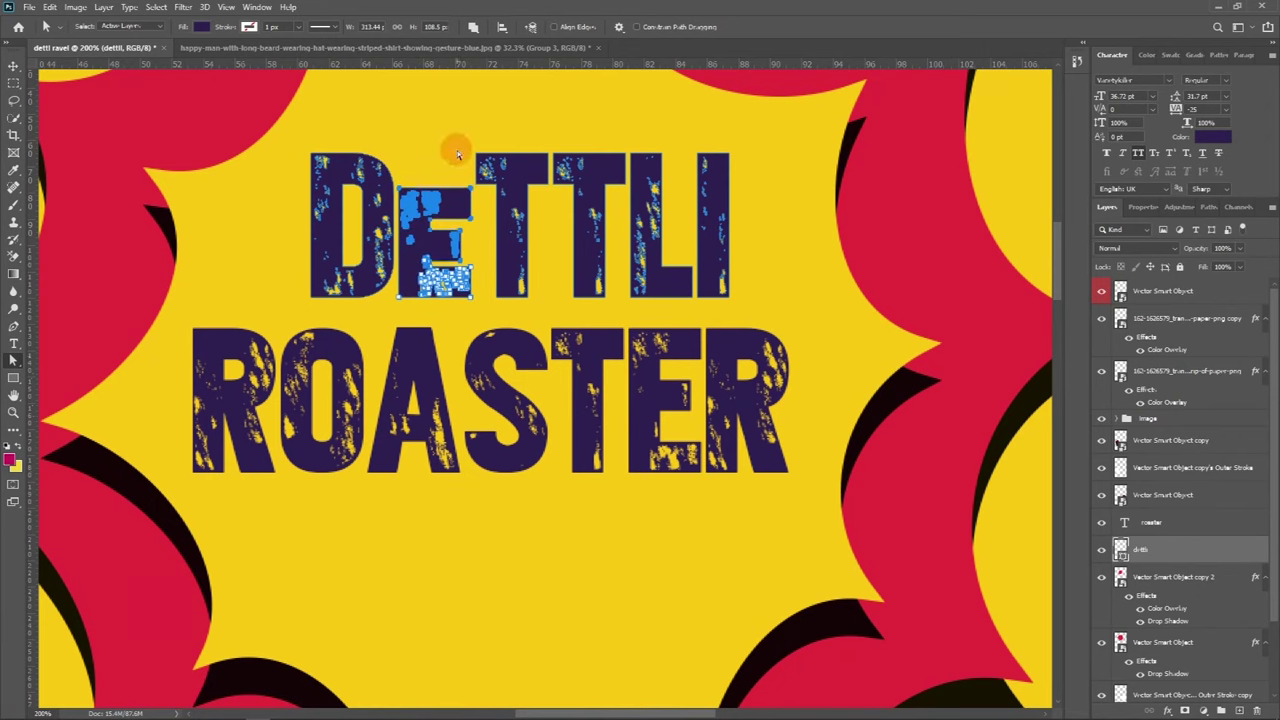
# Try to stretch the first T's left arm over the shortened E
pyautogui.moveTo(507, 186); pyautogui.dragTo(507, 186)
pyautogui.hotkey('ctrl', '+')
pyautogui.hotkey('ctrl', '+')
pyautogui.moveTo(426, 205); pyautogui.dragTo(476, 288)
pyautogui.hotkey('shift', 'Left')
pyautogui.hotkey('shift', 'Left')
pyautogui.hotkey('shift', 'Left')
pyautogui.hotkey('shift', 'Left')
pyautogui.hotkey('shift', 'Left')
pyautogui.hotkey('shift', 'Left')
pyautogui.hotkey('shift', 'Left')
pyautogui.hotkey('shift', 'Left')
pyautogui.hotkey('ctrl', 'z')
# Extend the left arm of DETTLI's first T over the E until it lines up with the E's left edge
pyautogui.moveTo(417, 203); pyautogui.dragTo(466, 278)
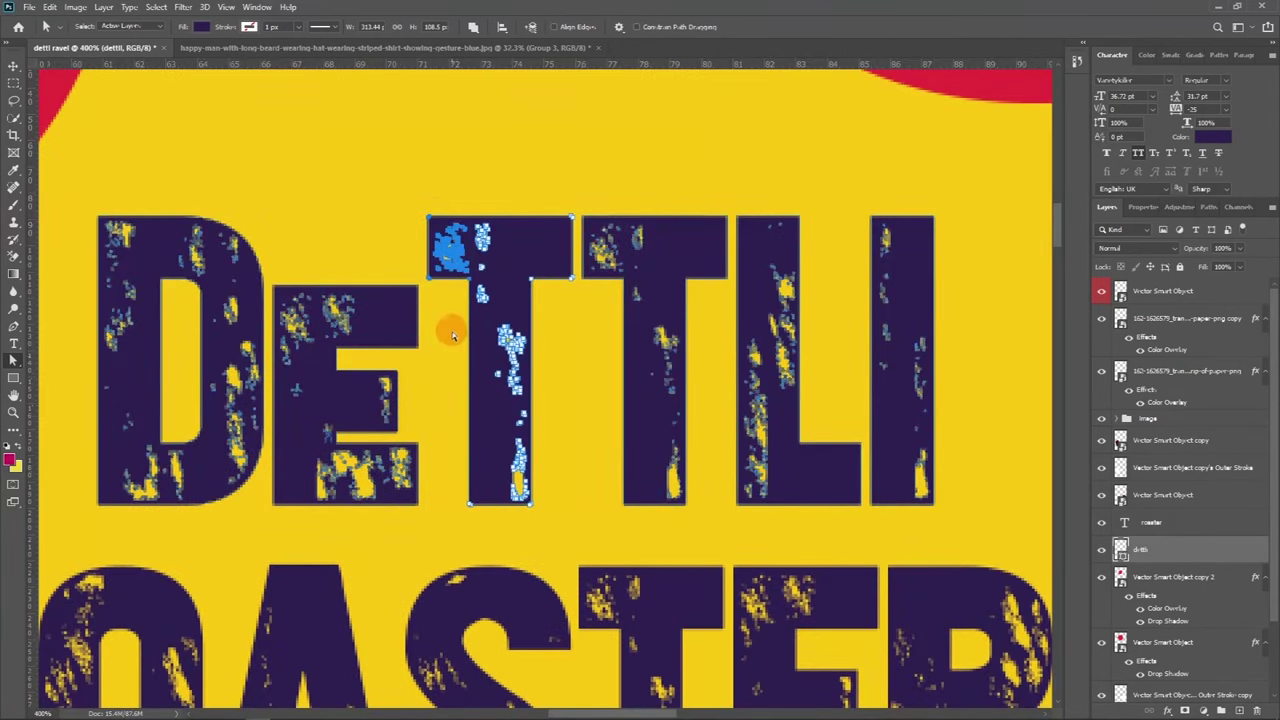
pyautogui.hotkey('shift', 'Down')
pyautogui.hotkey('ctrl', 'z')
pyautogui.hotkey('ctrl', '+')
pyautogui.hotkey('ctrl', '+')
pyautogui.hotkey('ctrl', '+')
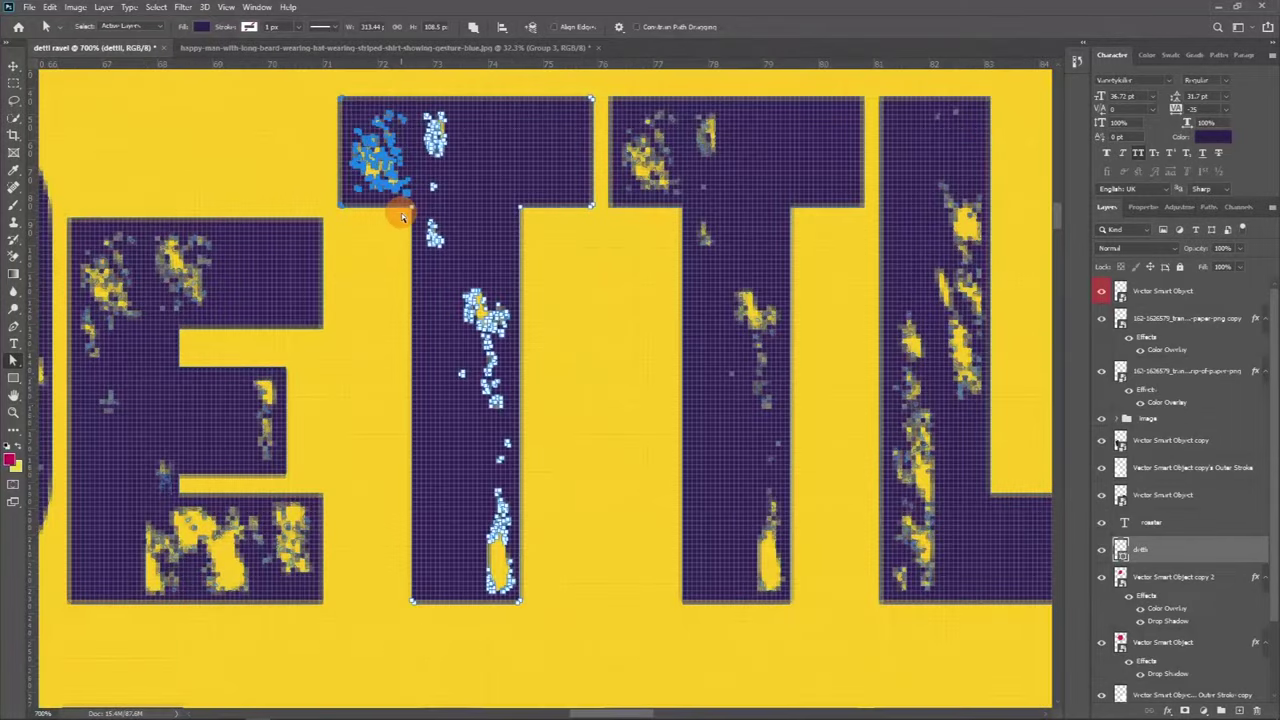
pyautogui.hotkey('shift', 'Left')
pyautogui.hotkey('shift', 'Left')
pyautogui.hotkey('shift', 'Left')
pyautogui.hotkey('shift', 'Left')
pyautogui.hotkey('ctrl', '-')
pyautogui.hotkey('ctrl', '-')
pyautogui.hotkey('ctrl', '-')
pyautogui.hotkey('ctrl', '-')
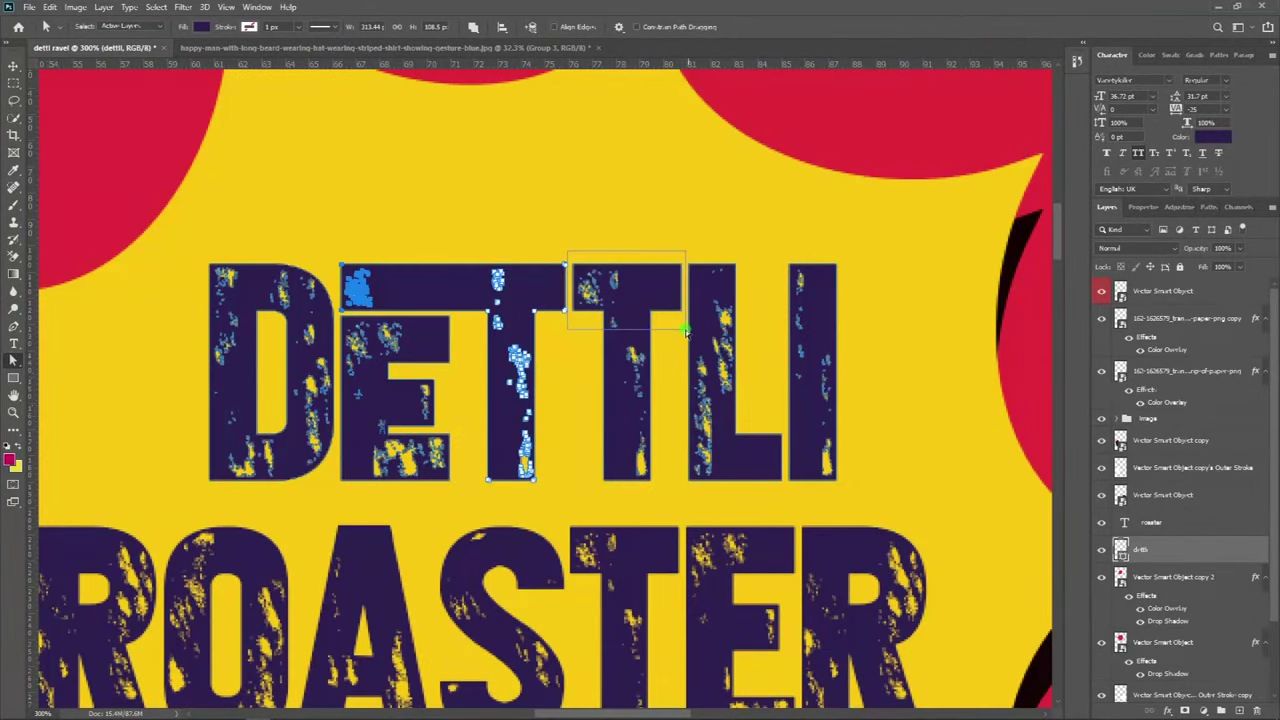
# Shorten the second T in DETTLI by moving its upper anchor points down below the first T's crossbar height
pyautogui.moveTo(686, 329); pyautogui.dragTo(686, 330)
pyautogui.hotkey('shift', 'Down')
pyautogui.hotkey('shift', 'Down')
pyautogui.hotkey('shift', 'Down')
pyautogui.hotkey('shift', 'Down')
pyautogui.hotkey('shift', 'Down')
pyautogui.hotkey('shift', 'Down')
pyautogui.hotkey('shift', 'Down')
pyautogui.hotkey('shift', 'Down')
# Extend the right arm of the first T over the shortened second T to that letter's right edge
pyautogui.moveTo(547, 250); pyautogui.dragTo(572, 316)
pyautogui.hotkey('shift', 'Right')
pyautogui.hotkey('shift', 'Right')
pyautogui.hotkey('shift', 'Right')
pyautogui.hotkey('shift', 'Right')
pyautogui.hotkey('shift', 'Right')
pyautogui.hotkey('shift', 'Right')
pyautogui.hotkey('shift', 'Right')
pyautogui.hotkey('shift', 'Right')
pyautogui.hotkey('shift', 'Right')
pyautogui.hotkey('shift', 'Right')
pyautogui.hotkey('shift', 'Right')
pyautogui.hotkey('shift', 'Right')
pyautogui.hotkey('shift', 'Right')
pyautogui.hotkey('shift', 'Right')
pyautogui.hotkey('shift', 'Right')
pyautogui.hotkey('shift', 'Right')
pyautogui.hotkey('shift', 'Right')
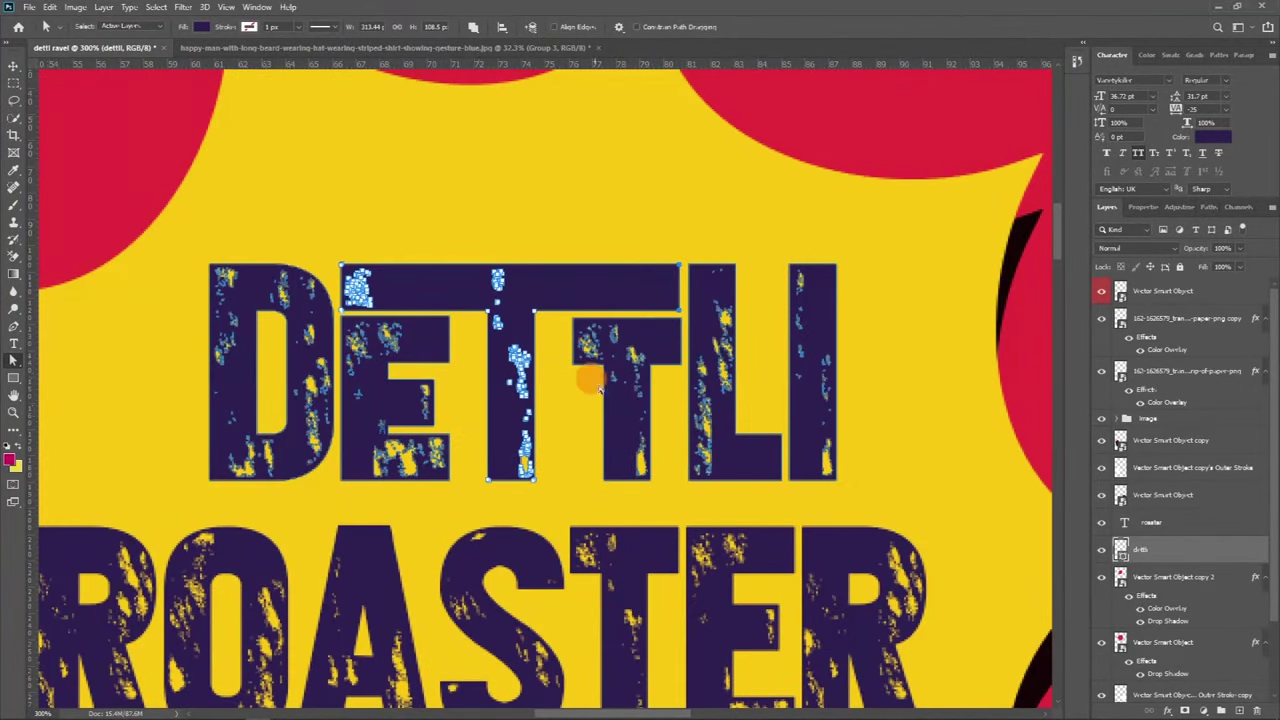
# Move the second T left and the E right so both sit close to the first T's stem
pyautogui.press('v')
pyautogui.press('a')
pyautogui.click(656, 346)
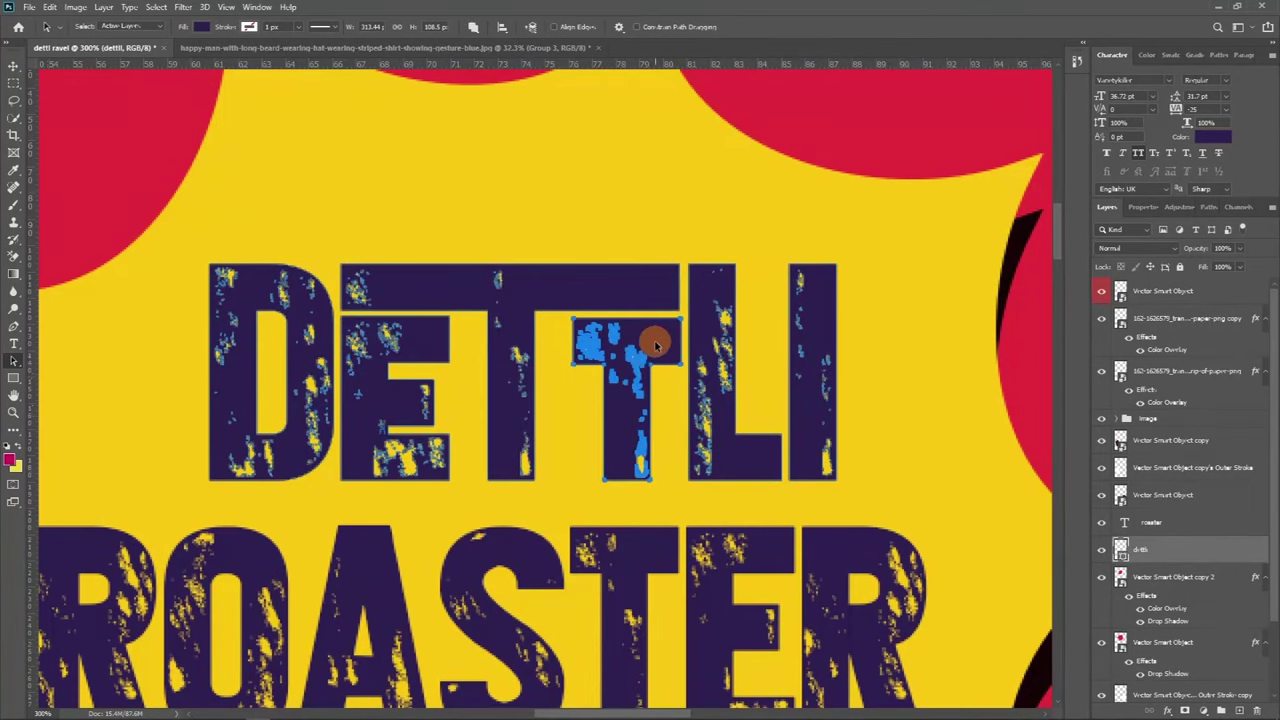
pyautogui.hotkey('shift', 'Left')
pyautogui.hotkey('shift', 'Left')
pyautogui.hotkey('shift', 'Left')
pyautogui.hotkey('shift', 'Left')
pyautogui.click(430, 349)
pyautogui.hotkey('shift', 'Right')
pyautogui.hotkey('shift', 'Right')
pyautogui.hotkey('shift', 'Right')
pyautogui.hotkey('shift', 'Right')
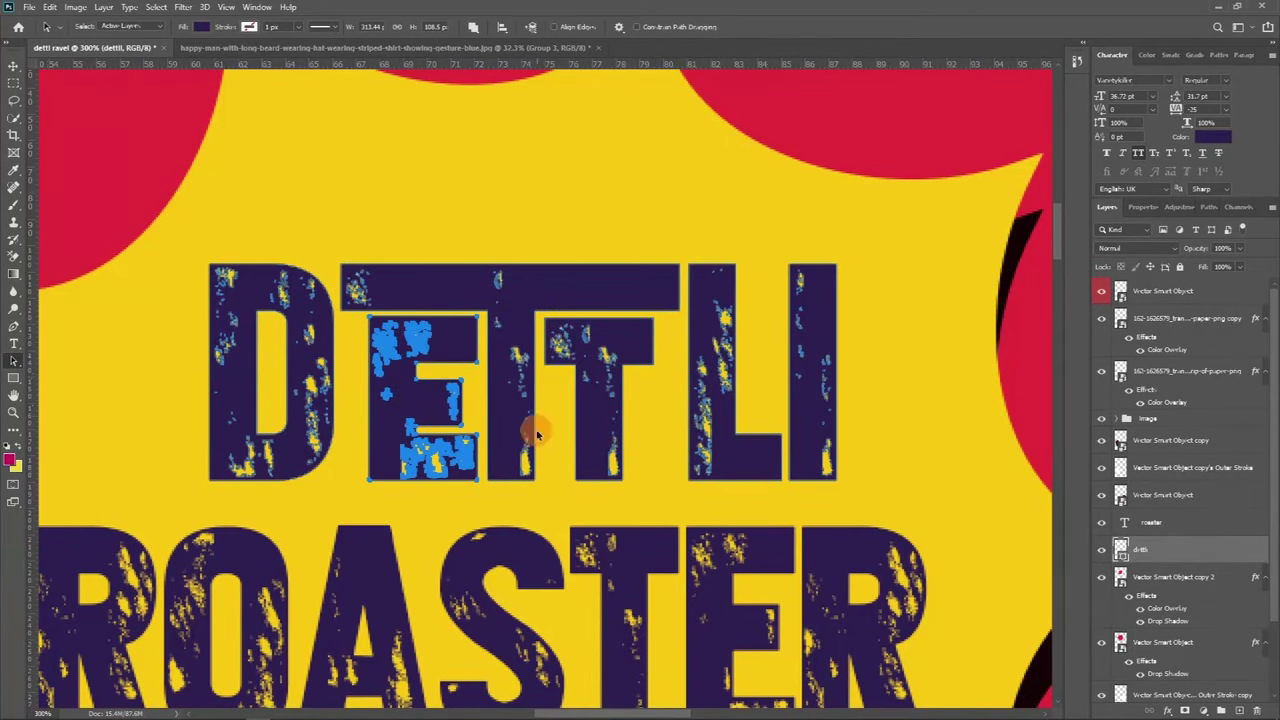
# Try to shift the whole first T to the right
pyautogui.scroll(-1, 651, 483)
pyautogui.click(342, 292)
pyautogui.hotkey('shift', 'Right')
pyautogui.hotkey('shift', 'Right')
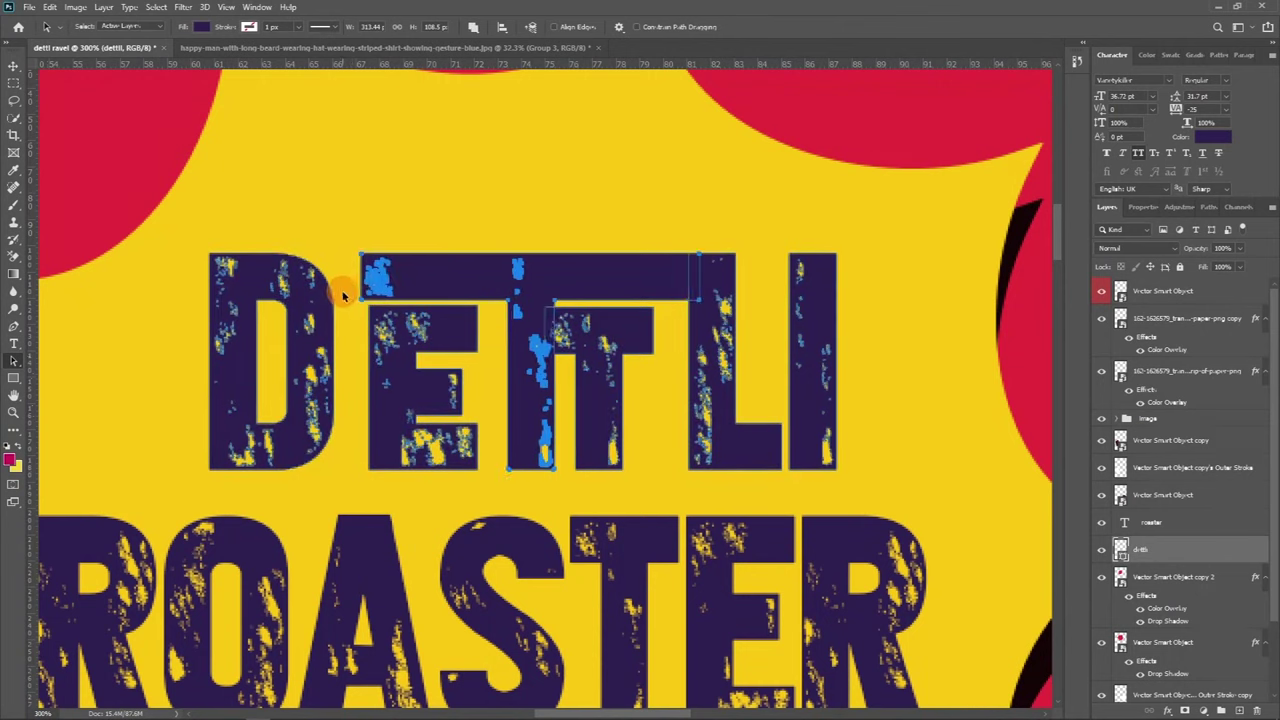
pyautogui.hotkey('ctrl', 'z')
pyautogui.hotkey('ctrl', 'z')
# Shorten the first T's left arm to line up with the E, and move the D right beside them
pyautogui.hotkey('shift', 'a')
pyautogui.moveTo(336, 243); pyautogui.dragTo(390, 300)
pyautogui.hotkey('shift', 'Right')
pyautogui.hotkey('shift', 'Right')
pyautogui.hotkey('shift', 'Right')
pyautogui.hotkey('shift', 'Right')
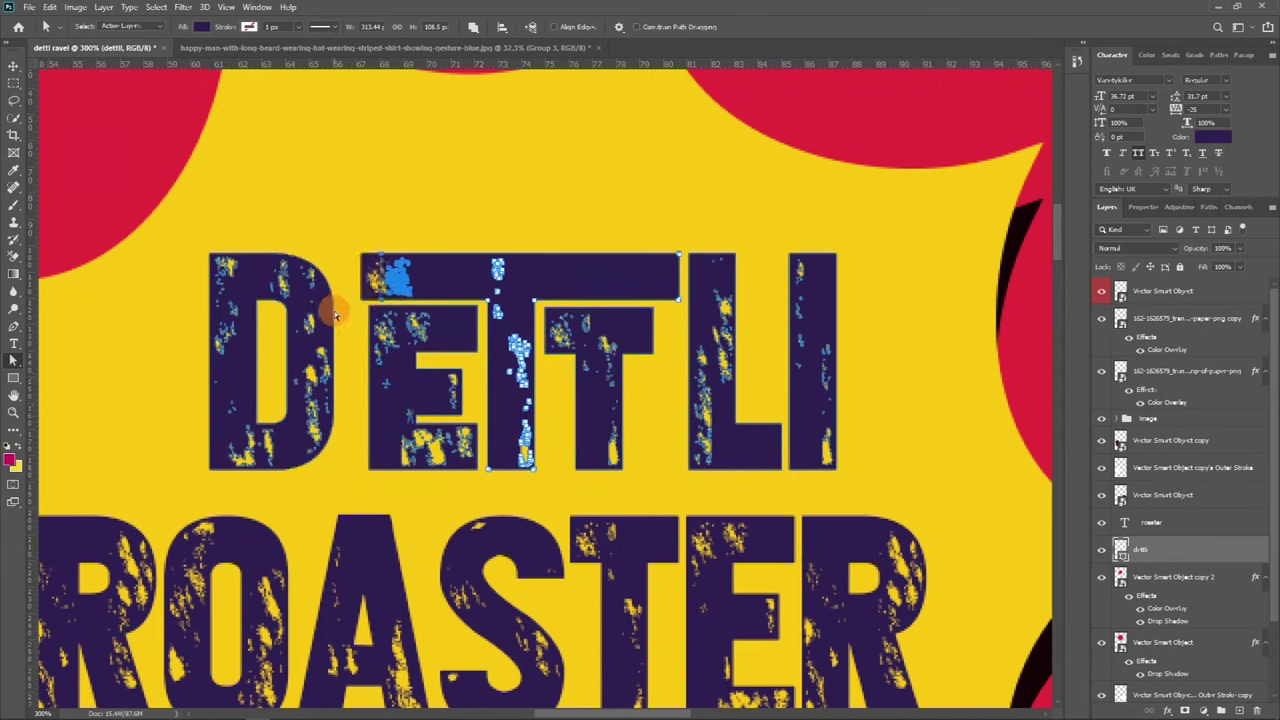
pyautogui.click(314, 297)
pyautogui.hotkey('shift', 'Right')
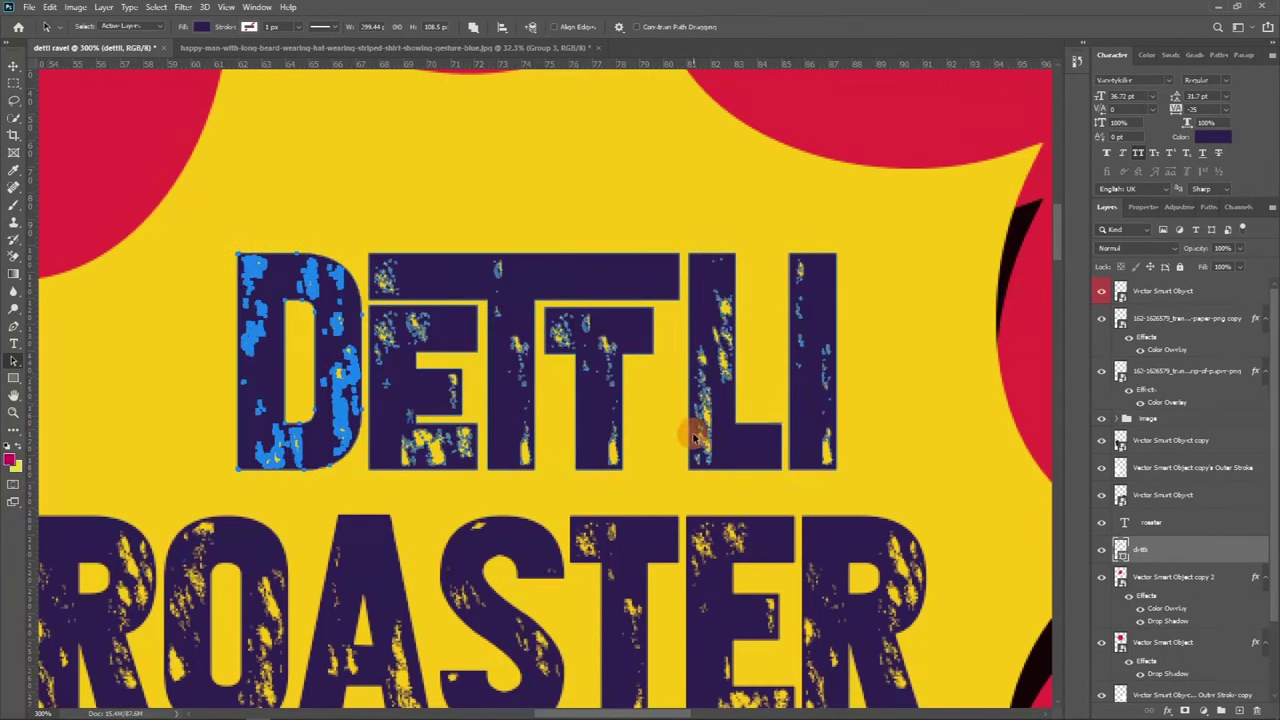
# Shorten the I of DETTLI from below and move it left so it sits above the L's foot
pyautogui.moveTo(783, 406); pyautogui.dragTo(849, 483)
pyautogui.hotkey('shift', 'Up')
pyautogui.hotkey('shift', 'Up')
pyautogui.hotkey('shift', 'Up')
pyautogui.hotkey('shift', 'Down')
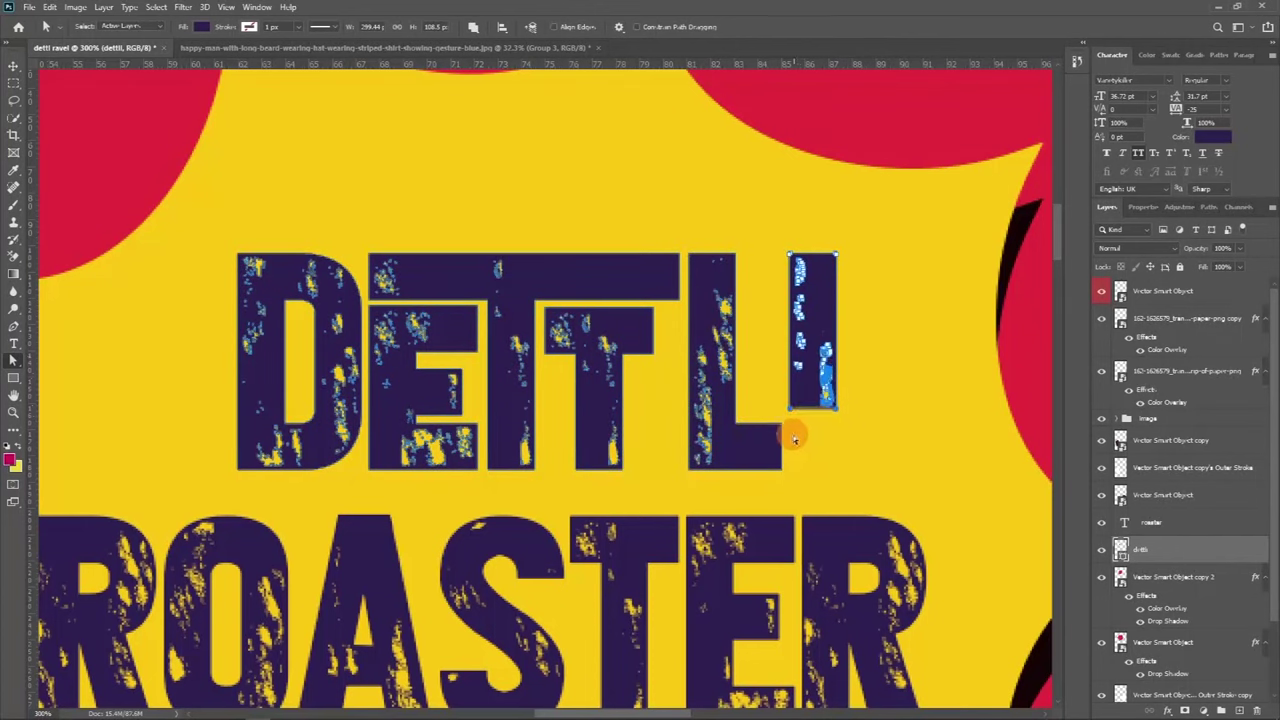
pyautogui.hotkey('shift', 'Left')
pyautogui.hotkey('shift', 'Left')
pyautogui.hotkey('shift', 'Left')
pyautogui.hotkey('shift', 'Left')
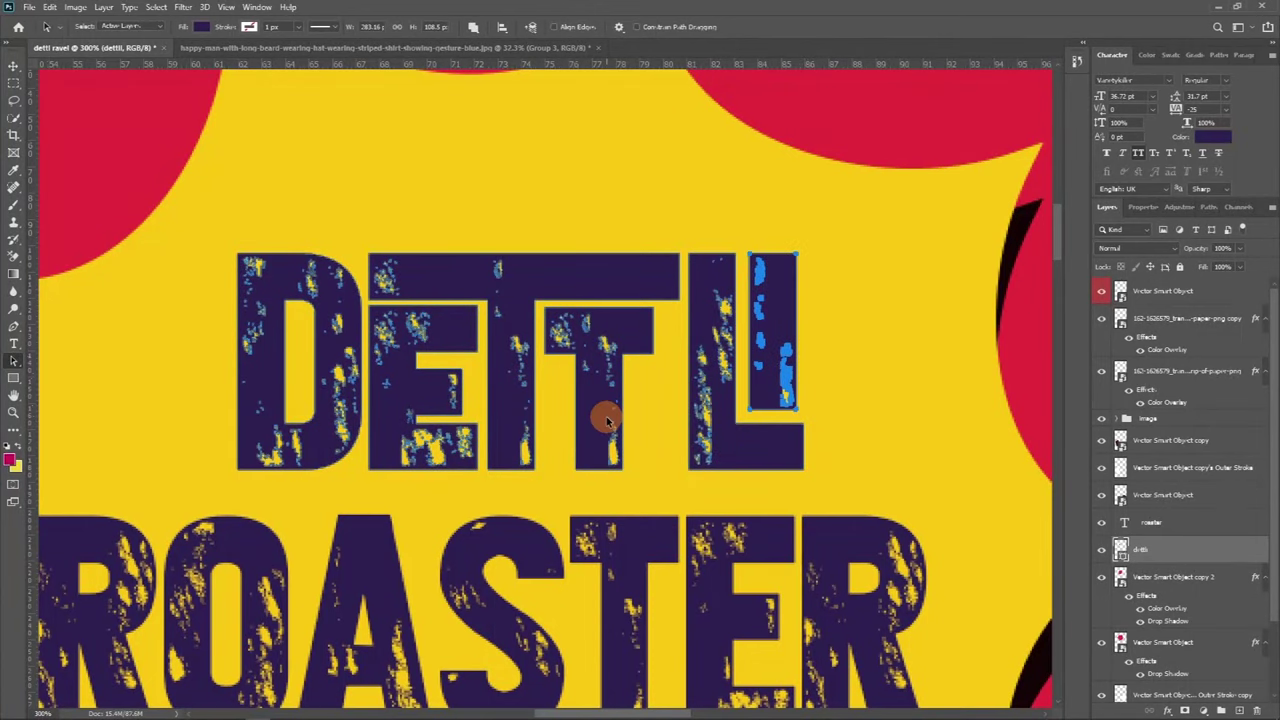
# Draw a small dark purple square dot in the gap between the second T and the L
pyautogui.click(14, 378)
pyautogui.moveTo(637, 415); pyautogui.dragTo(682, 468)
pyautogui.press('v')
pyautogui.hotkey('ctrl', '1')
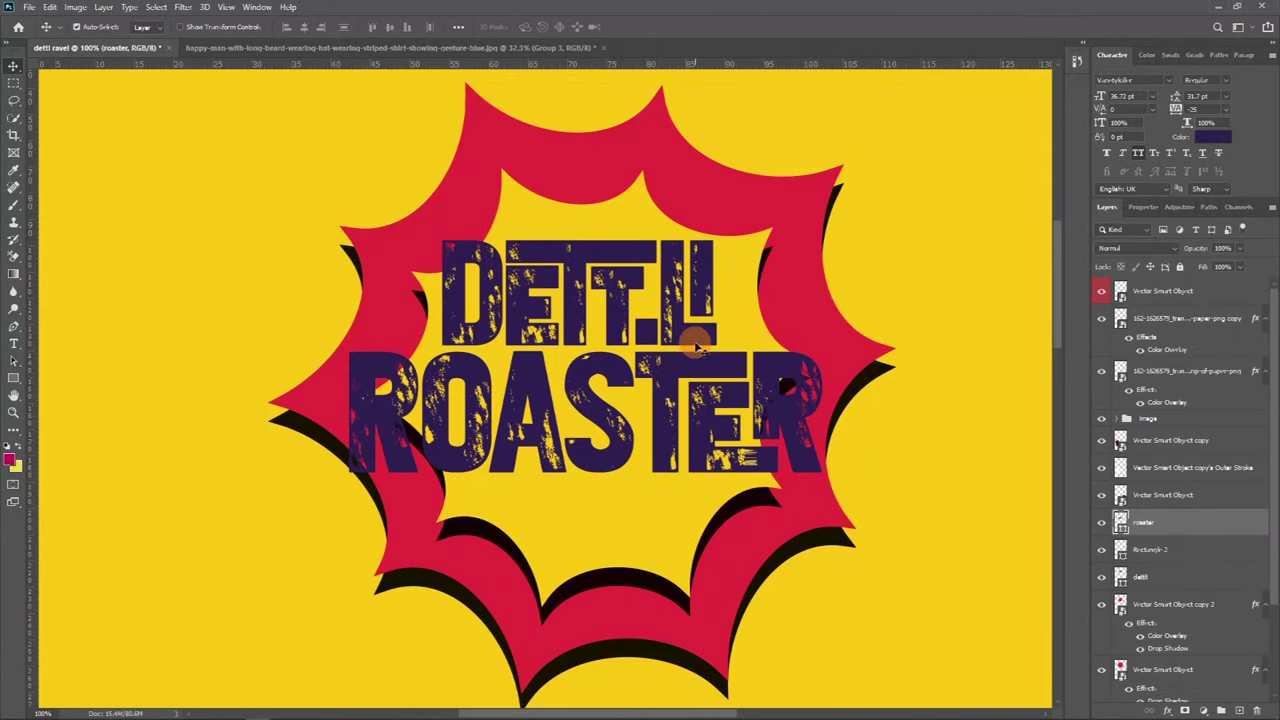
# Recolour the DETTLI lettering red with hex e42a3c
pyautogui.doubleClick(1124, 582)
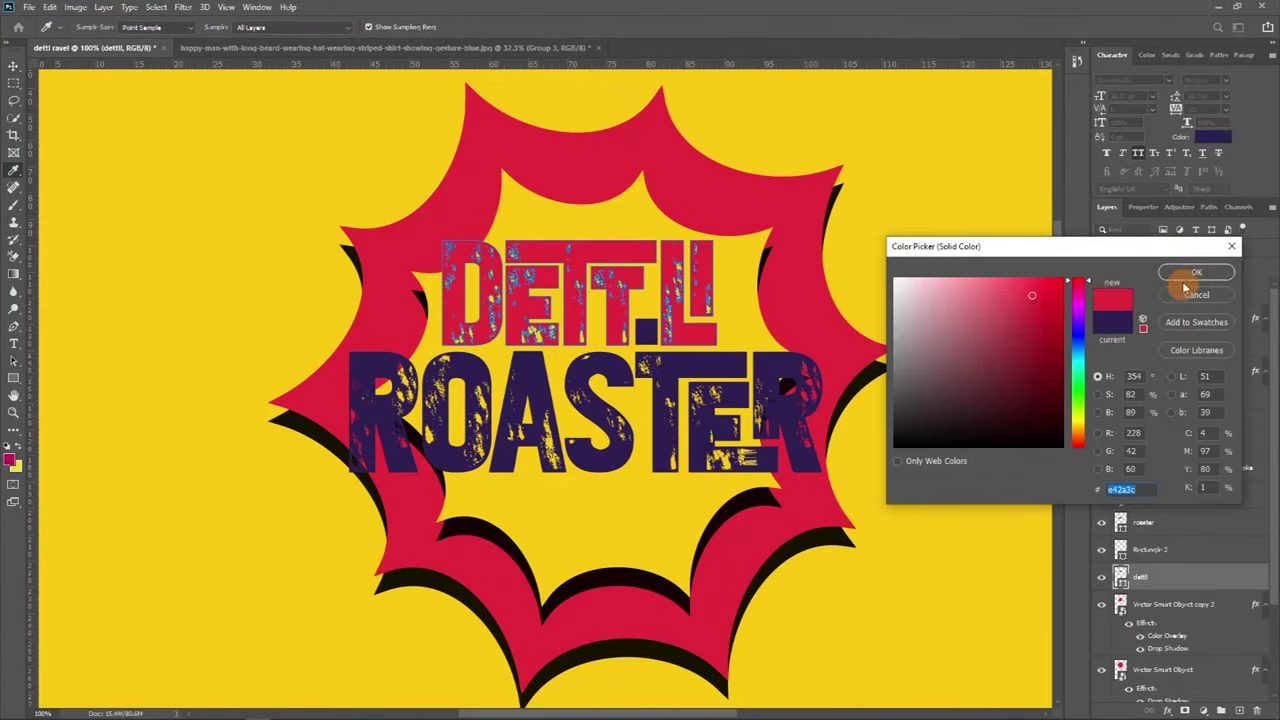
pyautogui.click(1185, 278)
pyautogui.click(598, 413)
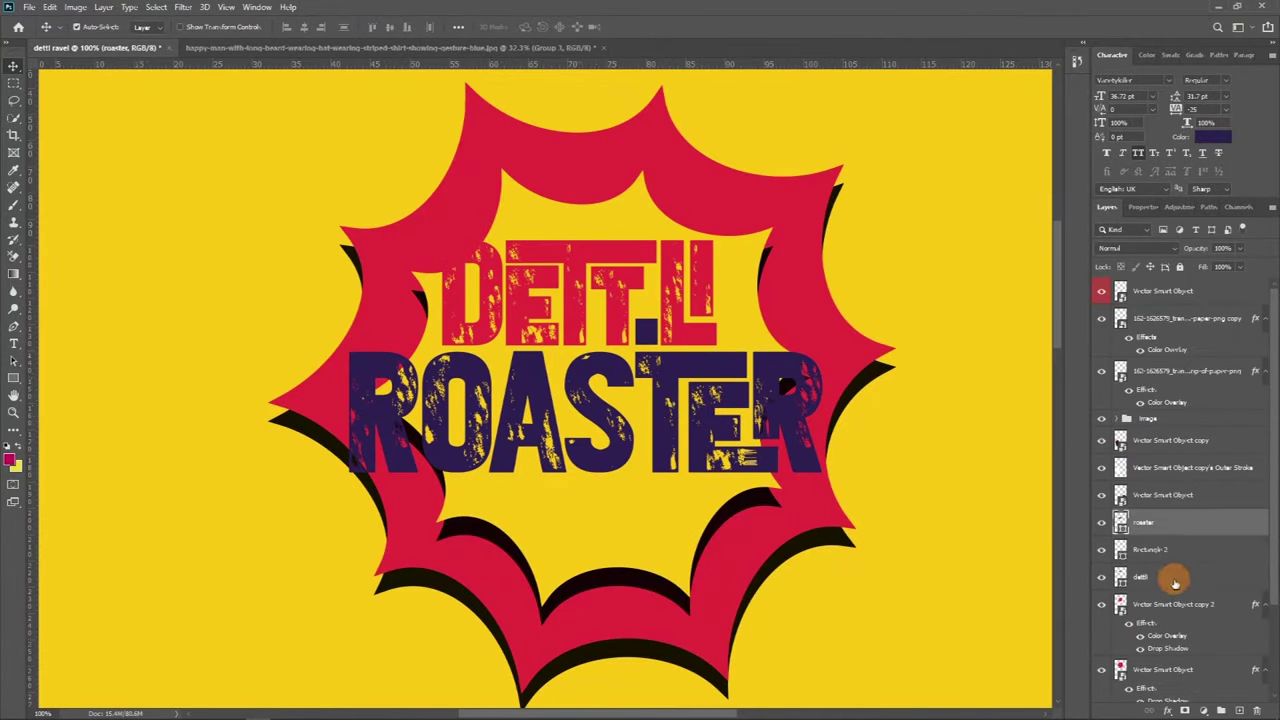
# Group the DETTLI, square dot and ROASTER layers and apply a white stroke to the group
pyautogui.click(1175, 580)
pyautogui.keyDown('shift'); pyautogui.click(1182, 527); pyautogui.keyUp('shift')
pyautogui.hotkey('ctrl', 'g')
pyautogui.doubleClick(1183, 522)
pyautogui.click(729, 247)
pyautogui.click(1186, 160)
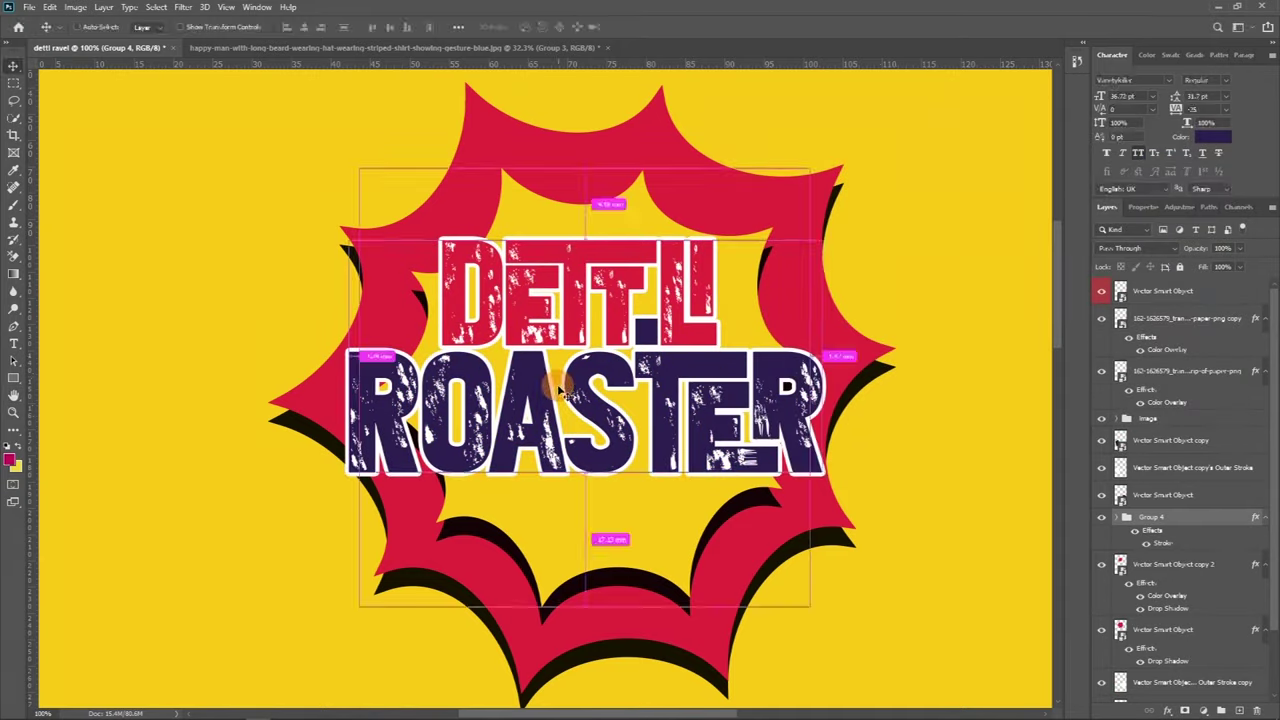
# Enlarge the title group to about 149%, reduce its height, and position it across the burst
pyautogui.hotkey('ctrl', 't')
pyautogui.moveTo(822, 472); pyautogui.dragTo(938, 529)
pyautogui.moveTo(630, 432); pyautogui.dragTo(625, 477)
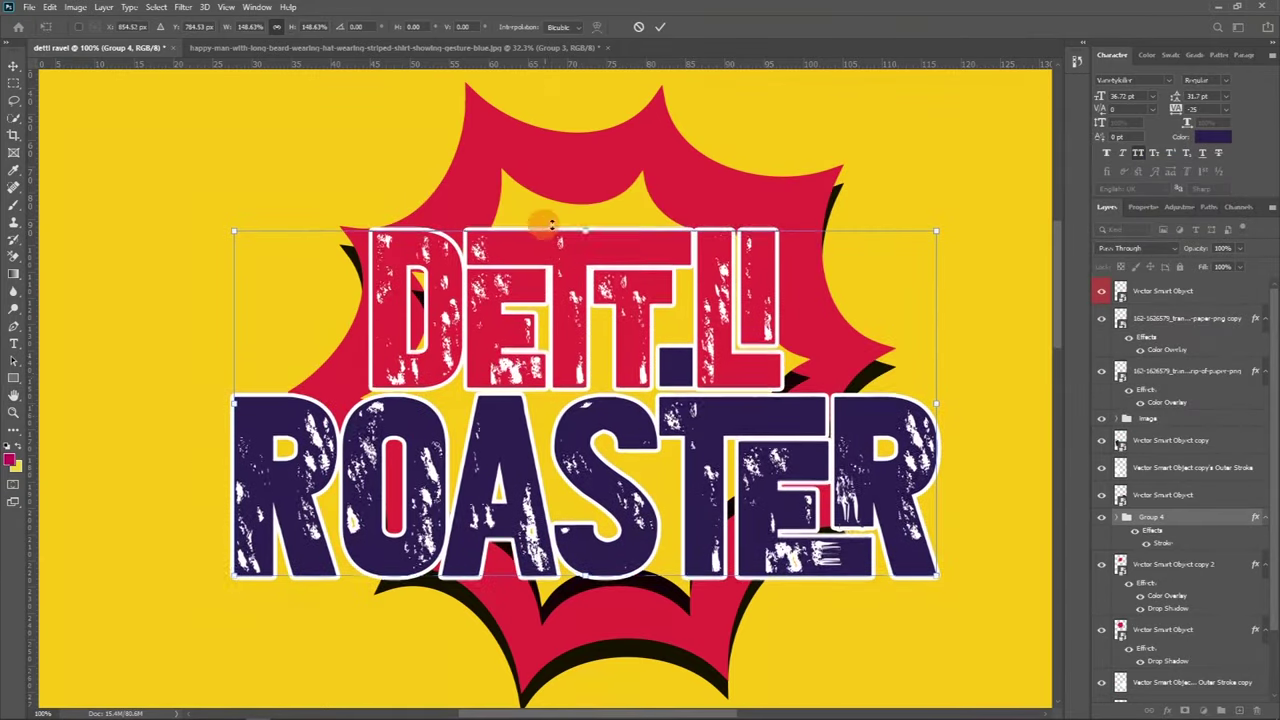
pyautogui.moveTo(551, 226); pyautogui.dragTo(553, 280)
pyautogui.moveTo(584, 366); pyautogui.dragTo(584, 318)
pyautogui.press('Return')
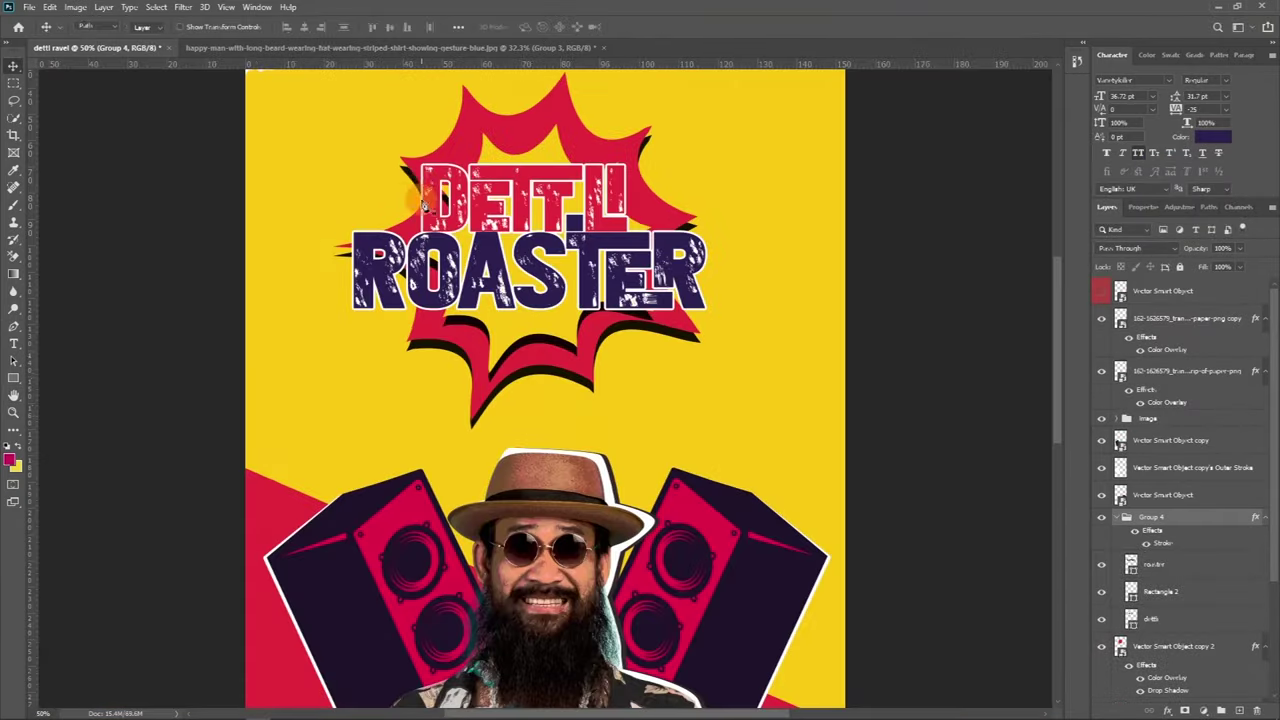
# Draw a white filled shape following the title's stepped outline with the Pen tool and place it beneath the title group
pyautogui.press('p')
pyautogui.click(412, 185)
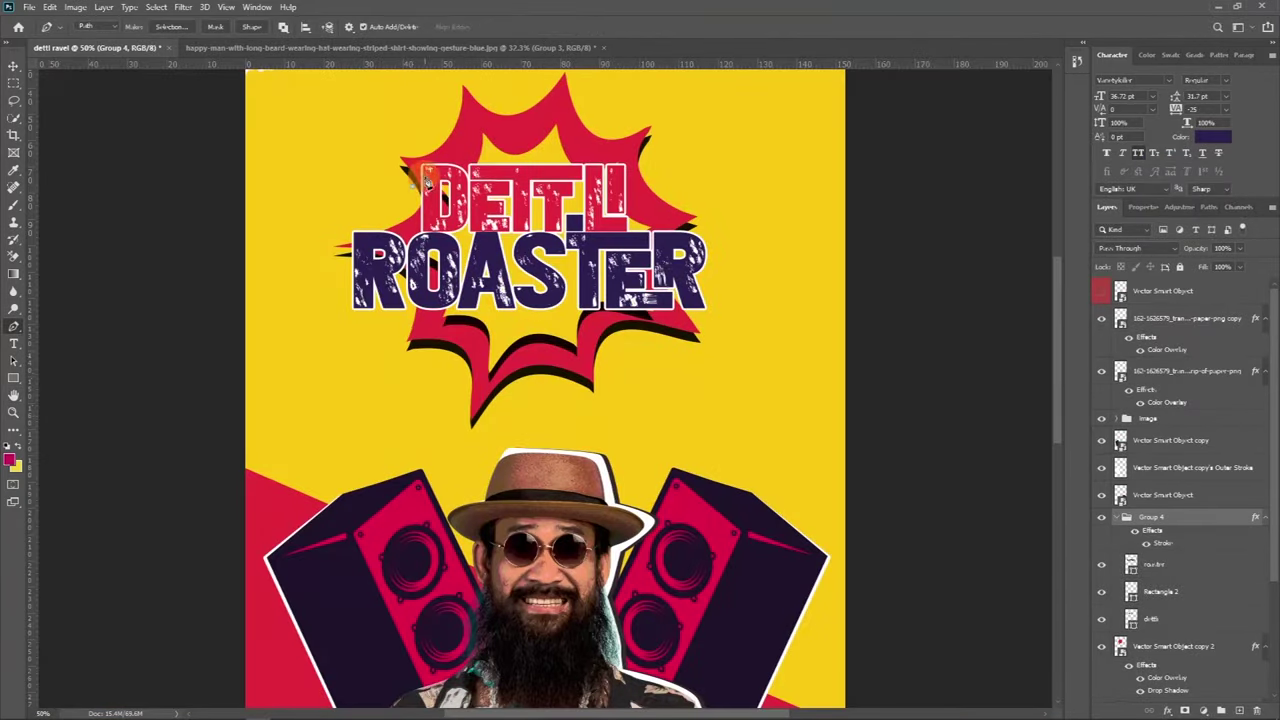
pyautogui.click(425, 177)
pyautogui.click(615, 172)
pyautogui.click(618, 235)
pyautogui.click(687, 239)
pyautogui.click(691, 305)
pyautogui.click(361, 301)
pyautogui.click(365, 235)
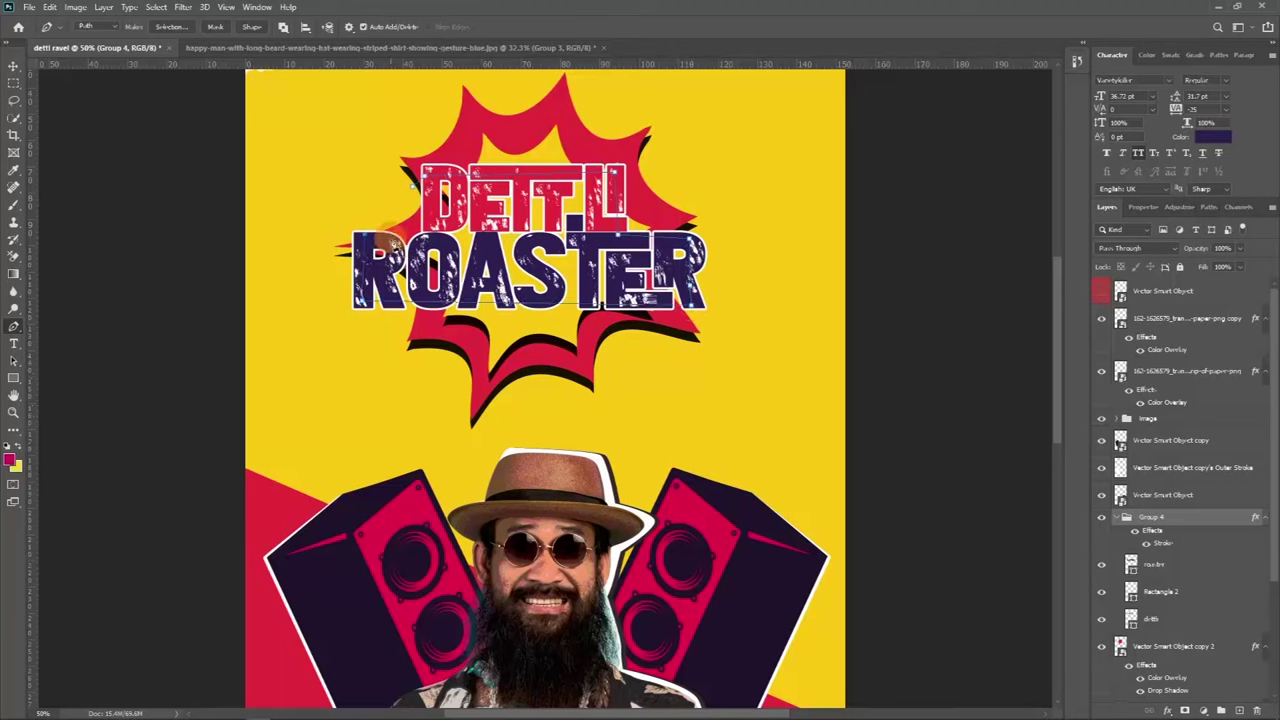
pyautogui.click(410, 185)
pyautogui.click(240, 25)
pyautogui.moveTo(1121, 525); pyautogui.dragTo(1125, 575)
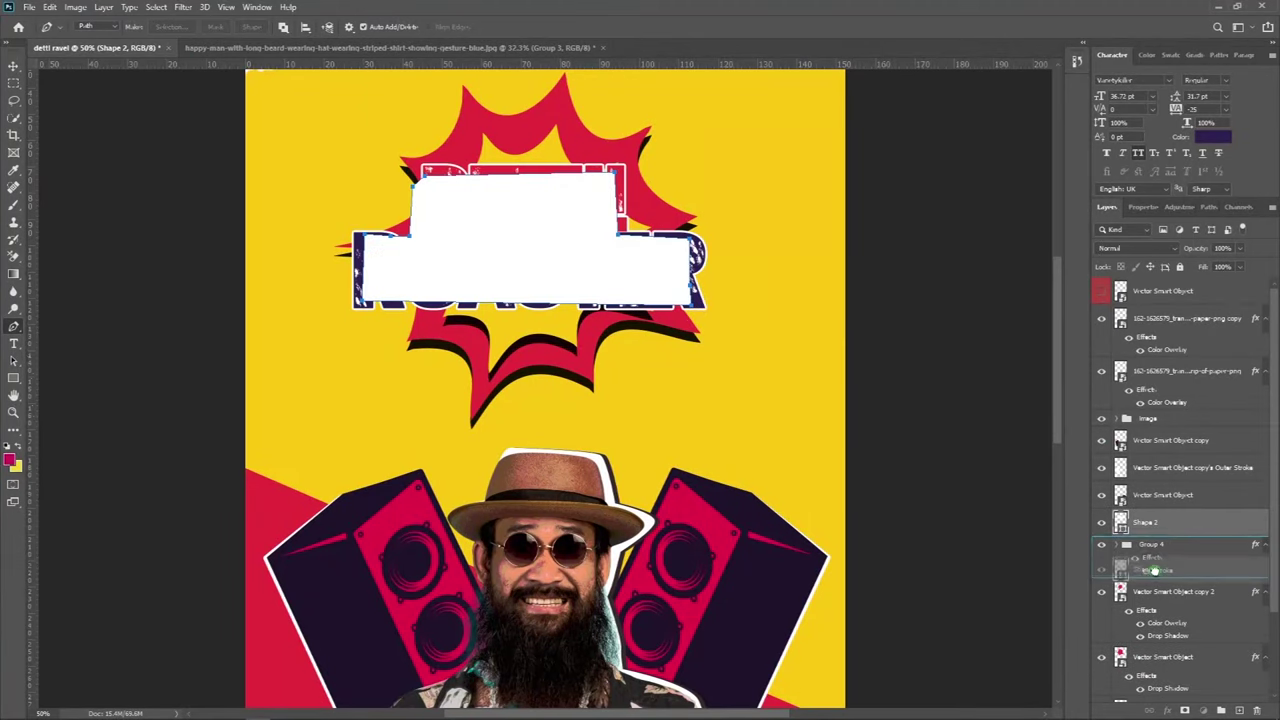
# Remove the white backing shape's stroke and give it a black Hard Light drop shadow falling toward the lower left
pyautogui.doubleClick(1228, 558)
pyautogui.click(746, 247)
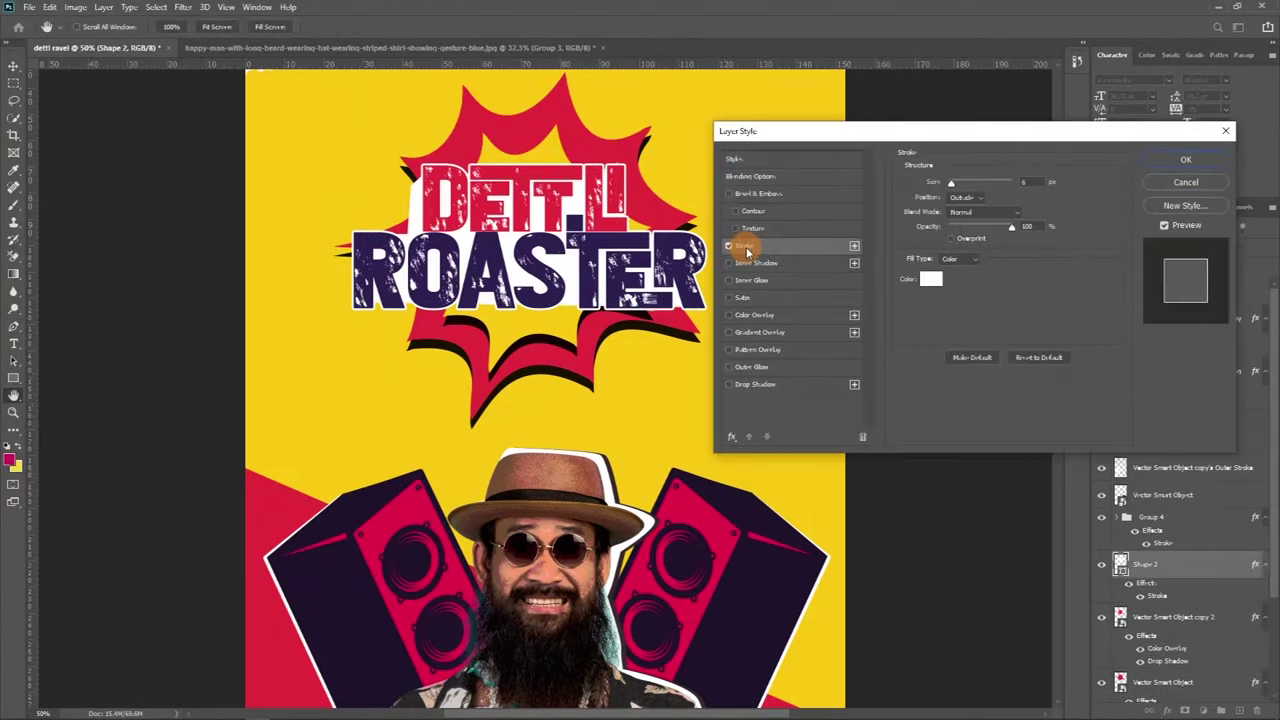
pyautogui.click(731, 247)
pyautogui.click(740, 384)
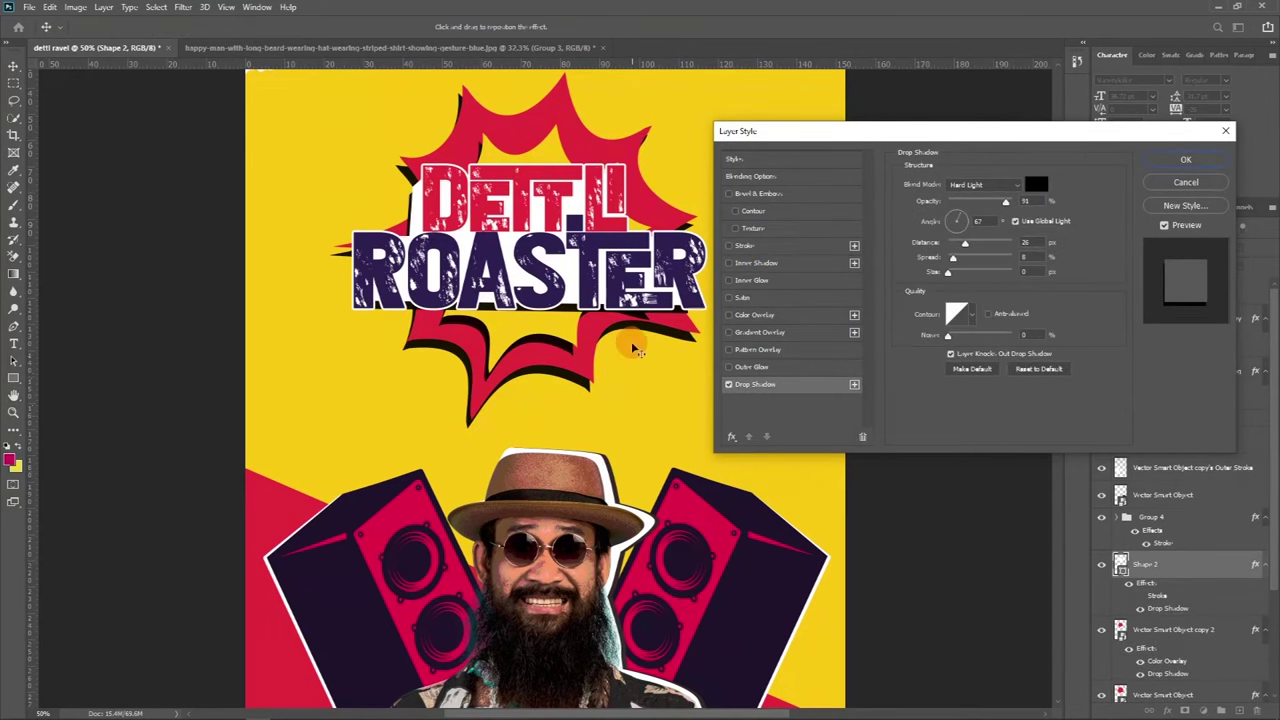
pyautogui.moveTo(964, 243); pyautogui.dragTo(961, 243)
pyautogui.moveTo(477, 343); pyautogui.dragTo(467, 339)
pyautogui.click(1185, 159)
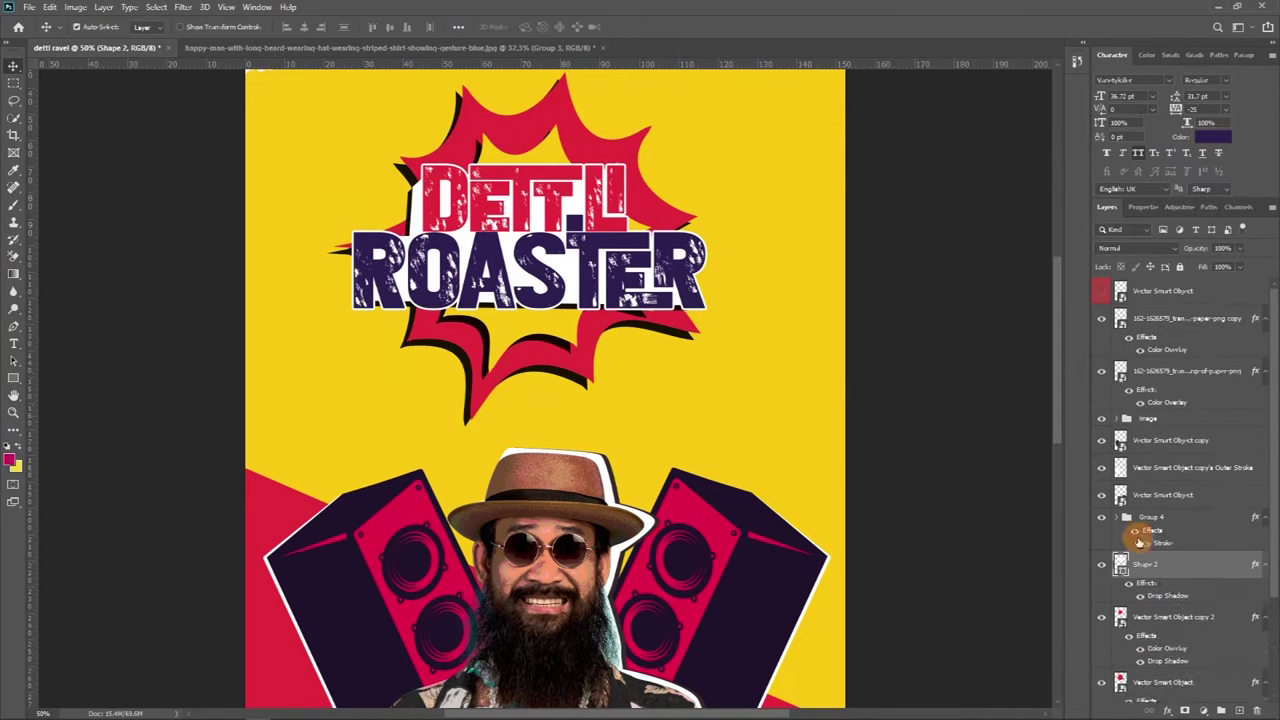
# Tilt the title group and its backing shape counterclockwise, enlarge them slightly, and shift them up and left
pyautogui.click(1117, 517)
pyautogui.click(1117, 517)
pyautogui.keyDown('shift'); pyautogui.click(1130, 560); pyautogui.keyUp('shift')
pyautogui.hotkey('ctrl', 't')
pyautogui.moveTo(720, 318); pyautogui.dragTo(750, 302)
pyautogui.moveTo(606, 272); pyautogui.dragTo(590, 258)
pyautogui.press('Return')
# Adjust the fill colour of the DETTLI lettering
pyautogui.click(560, 210)
pyautogui.doubleClick(1131, 617)
pyautogui.click(1197, 272)
# Enlarge the inner yellow burst slightly so the red border around it becomes thinner
pyautogui.click(582, 384)
pyautogui.hotkey('ctrl', 't')
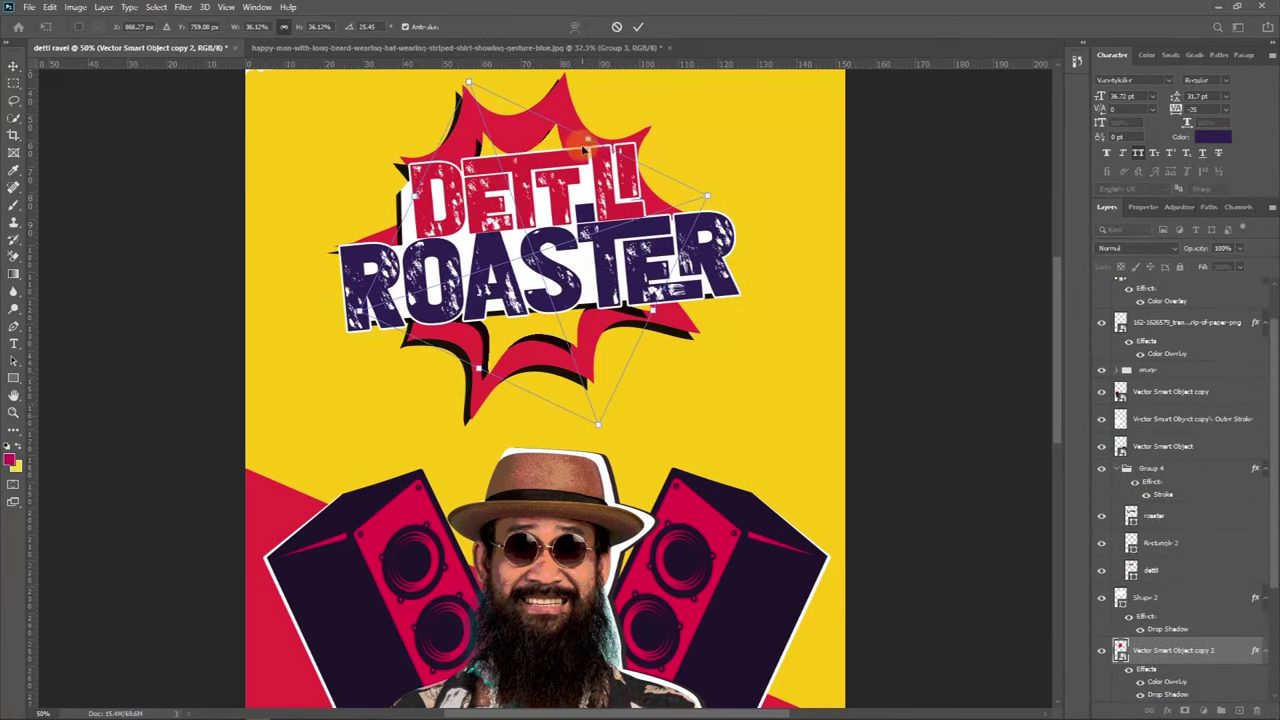
pyautogui.moveTo(595, 131)
pyautogui.mouseDown()
pyautogui.moveTo(621, 130)
pyautogui.moveTo(609, 133)
pyautogui.mouseUp()
pyautogui.press('Return')
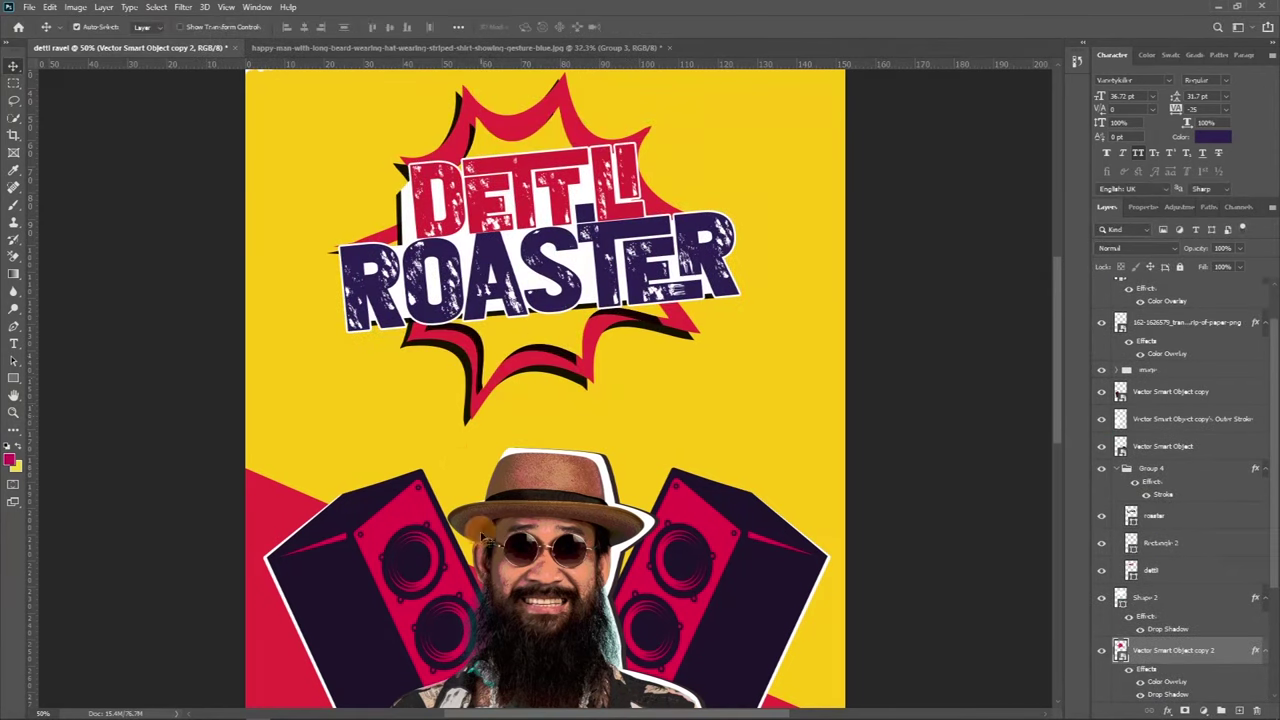
# Draw a white rectangle below ROASTER, stack it above the title group, and tilt it parallel to the title
pyautogui.press('u')
pyautogui.moveTo(479, 329)
pyautogui.mouseDown()
pyautogui.moveTo(764, 383)
pyautogui.moveTo(708, 326)
pyautogui.mouseUp()
pyautogui.click(1107, 207)
pyautogui.moveTo(1178, 656); pyautogui.dragTo(1160, 460)
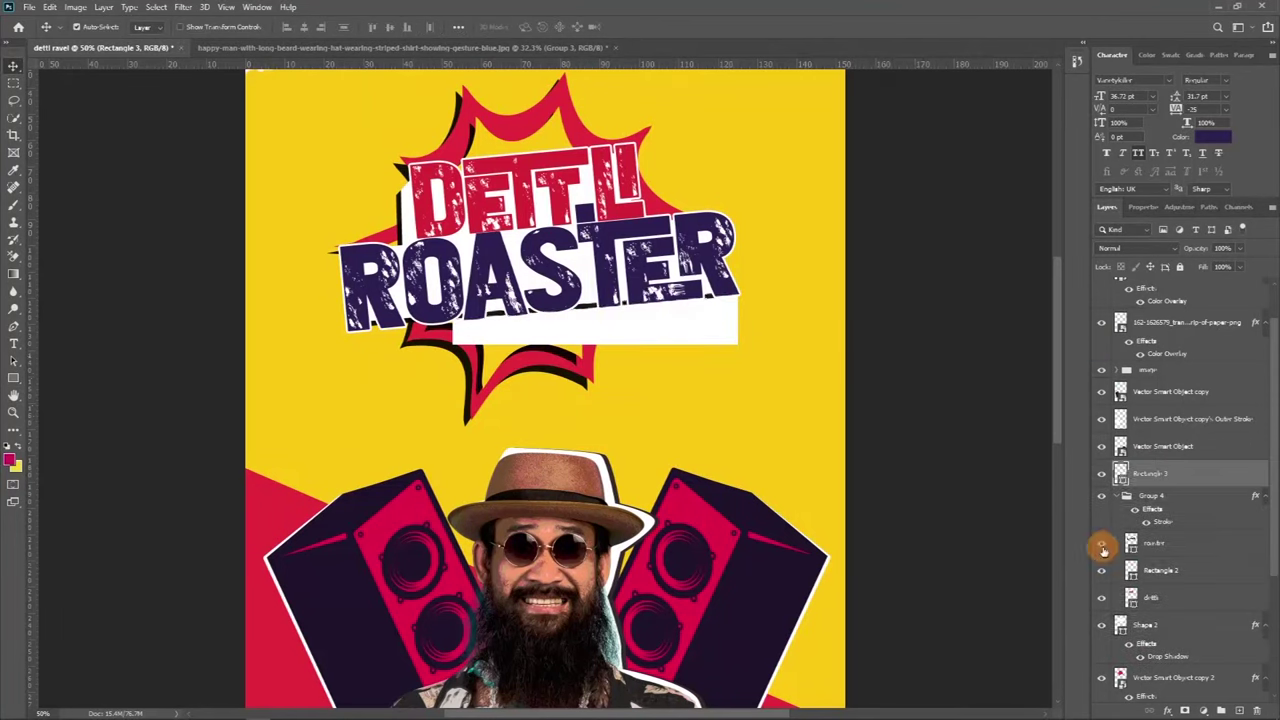
pyautogui.hotkey('ctrl', 't')
pyautogui.moveTo(547, 282); pyautogui.dragTo(540, 295)
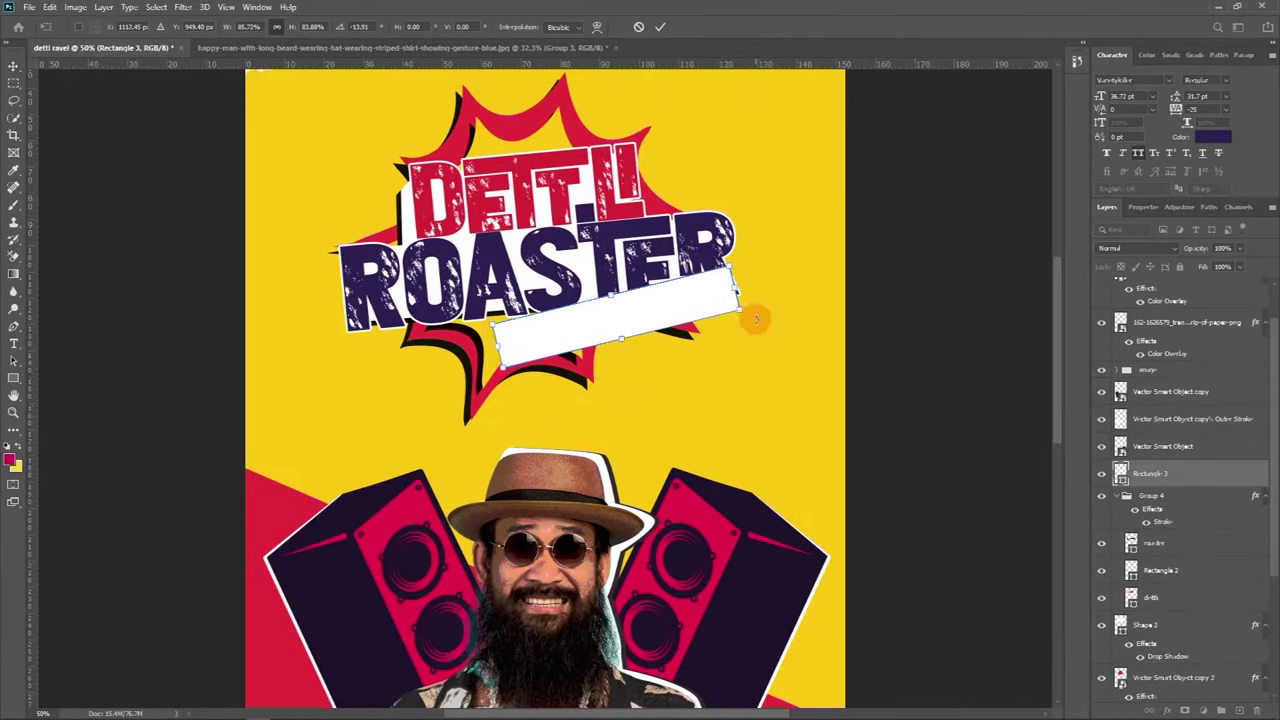
pyautogui.press('Return')
# Duplicate the white strip, colour the lower one dark purple 2f2052, and offset it down and left as a shadow
pyautogui.hotkey('ctrl', 'j')
pyautogui.doubleClick(1121, 500)
pyautogui.click(700, 250)
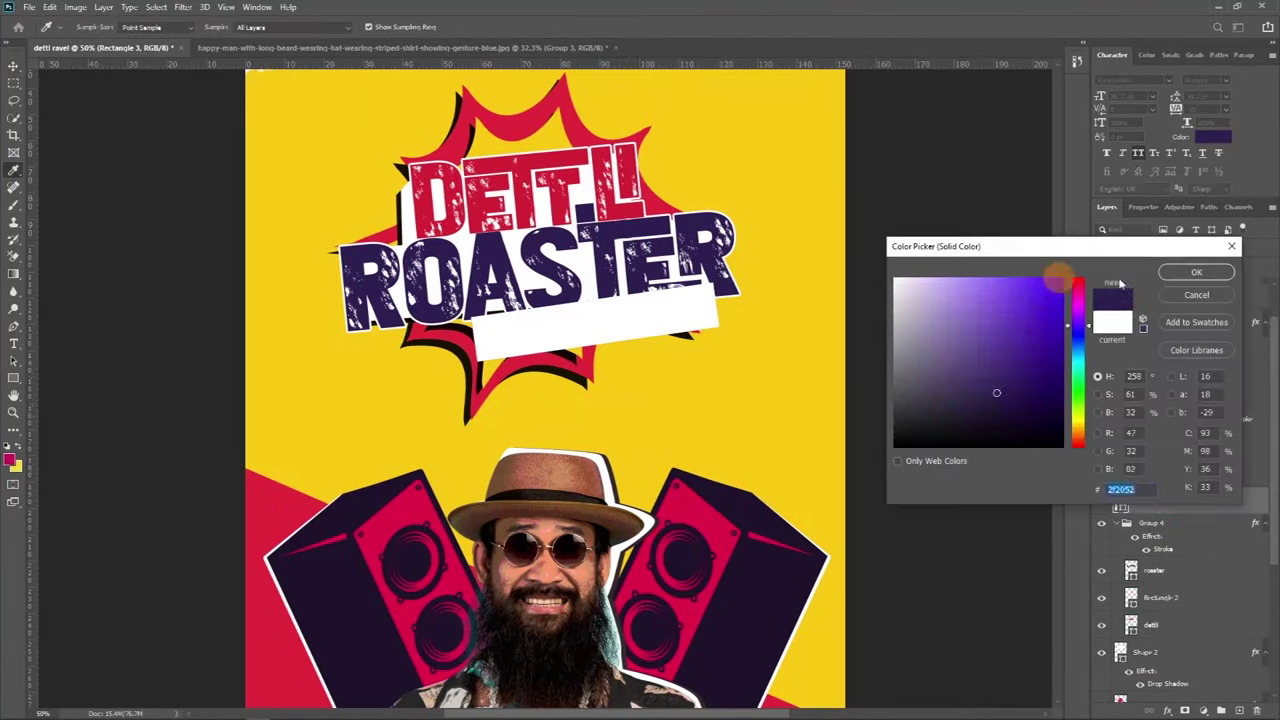
pyautogui.click(1194, 271)
pyautogui.hotkey('shift', 'Left')
pyautogui.hotkey('shift', 'Down')
# Add the text "just as you wnt" below the strip and set its font to Cold Warm
pyautogui.press('t')
pyautogui.click(525, 400)
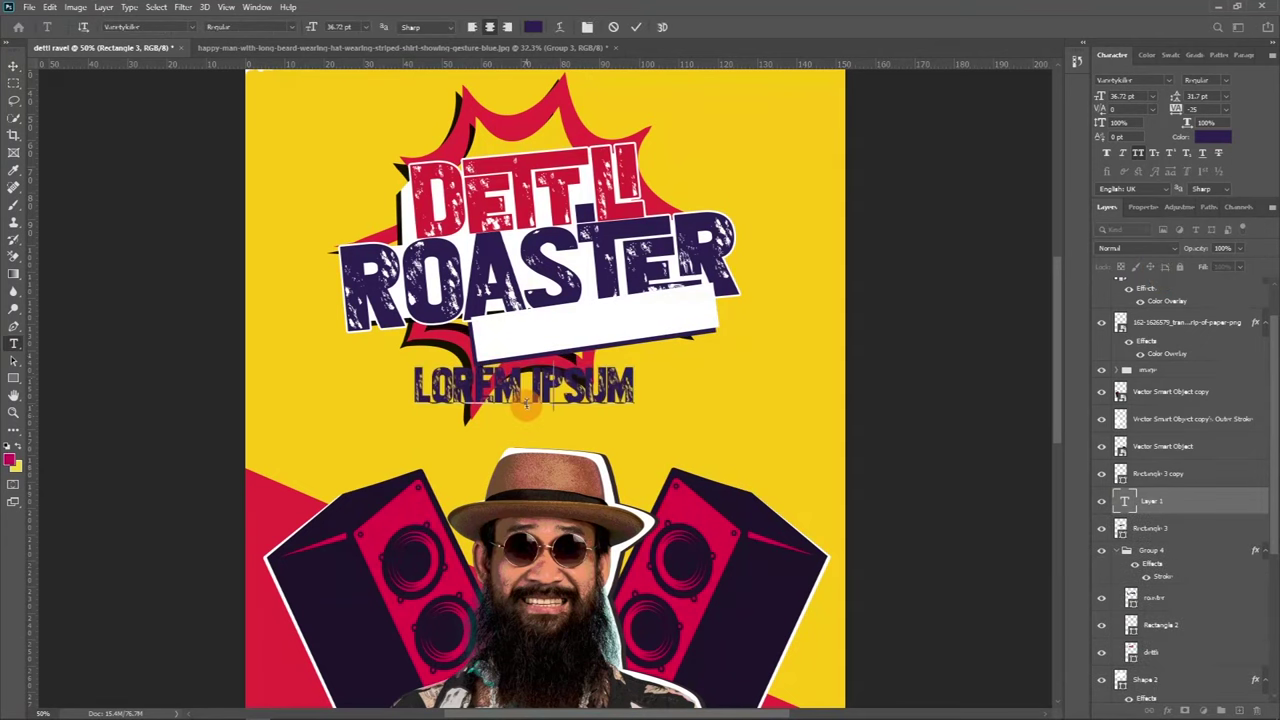
pyautogui.write('just as you wnt')
pyautogui.hotkey('ctrl', 'Return')
pyautogui.click(1168, 80)
pyautogui.click(1100, 391)
# Scale and tilt the JUST AS YOU WNT text to fit the white strip, and bring it in front of the strip
pyautogui.hotkey('ctrl', 't')
pyautogui.moveTo(714, 410); pyautogui.dragTo(546, 320)
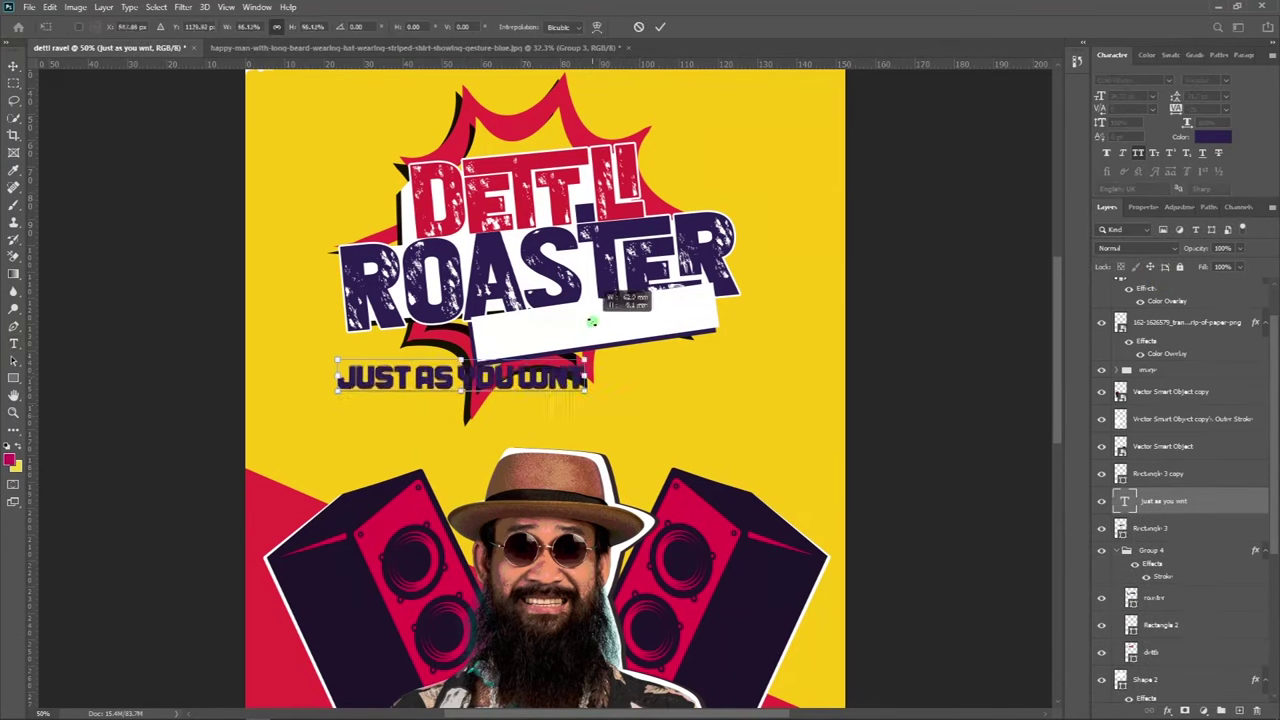
pyautogui.moveTo(525, 380); pyautogui.dragTo(668, 323)
pyautogui.press('Return')
pyautogui.hotkey('ctrl', ']')
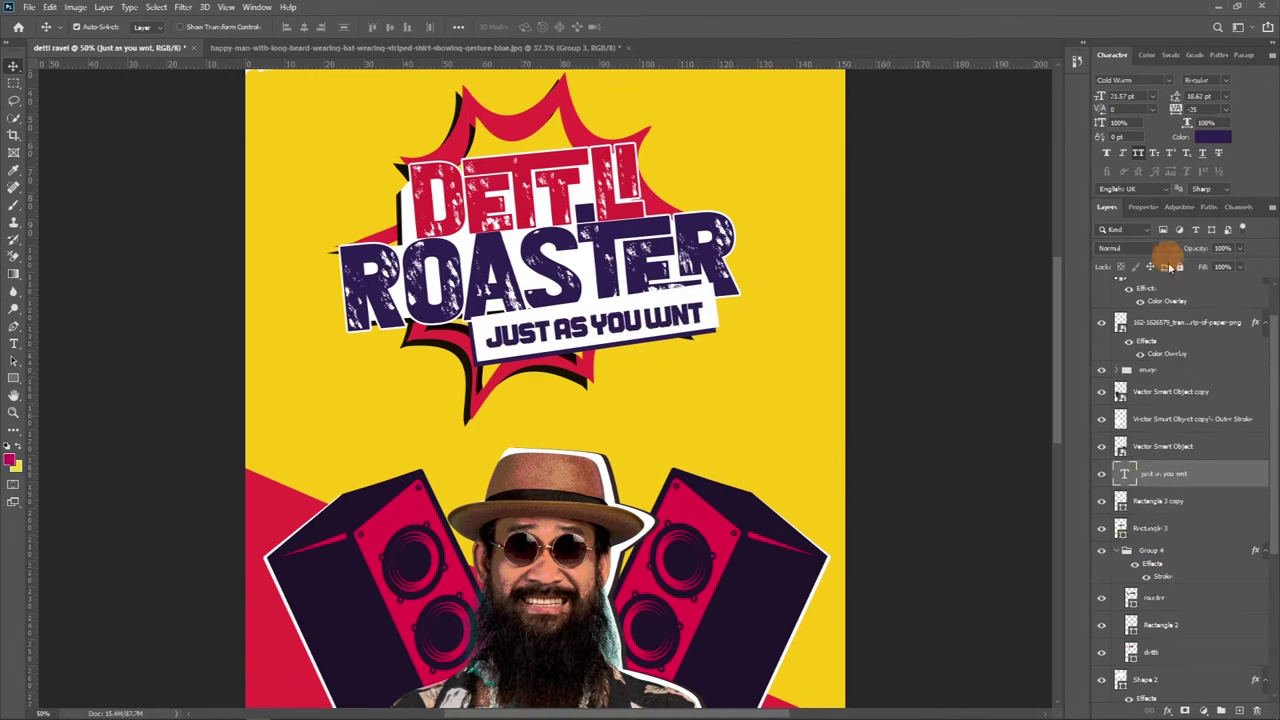
# Recolour the JUST AS YOU WNT text with the red sampled from the title
pyautogui.click(1212, 136)
pyautogui.click(622, 190)
pyautogui.click(1194, 271)
# Add red "8PM" text below the white strip, on the burst's right side
pyautogui.press('t')
pyautogui.click(686, 402)
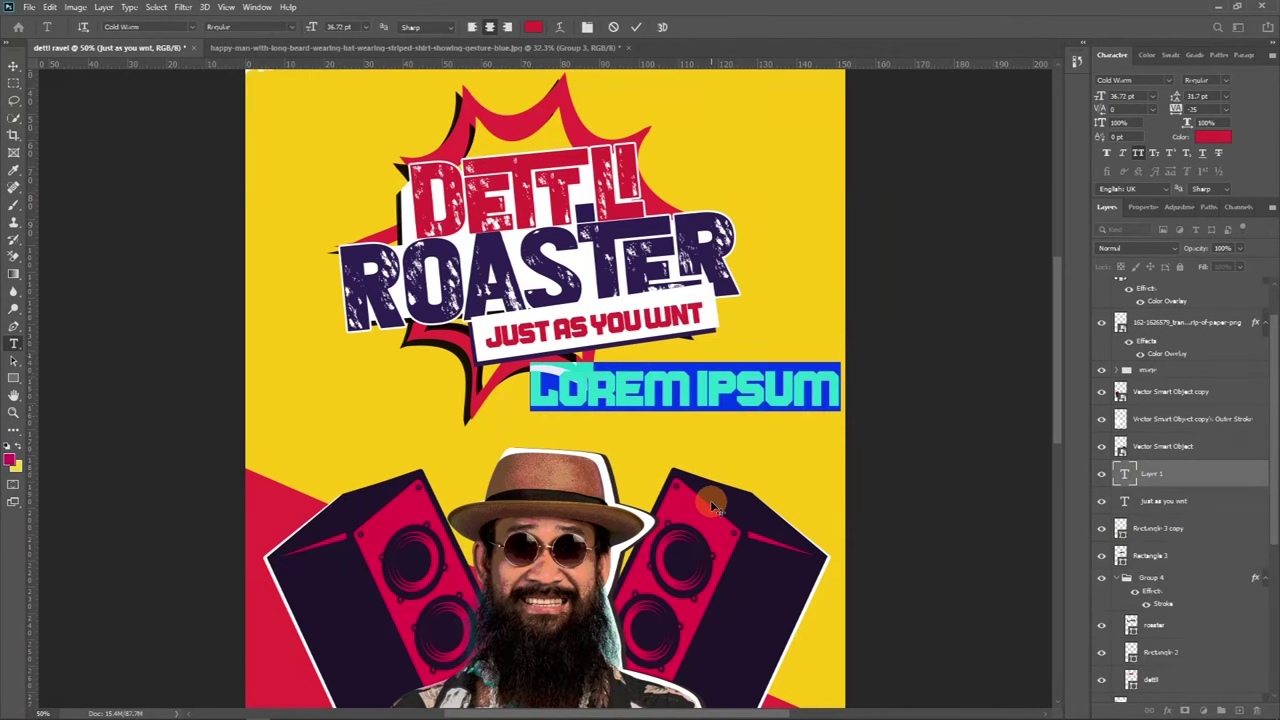
pyautogui.write('8PM')
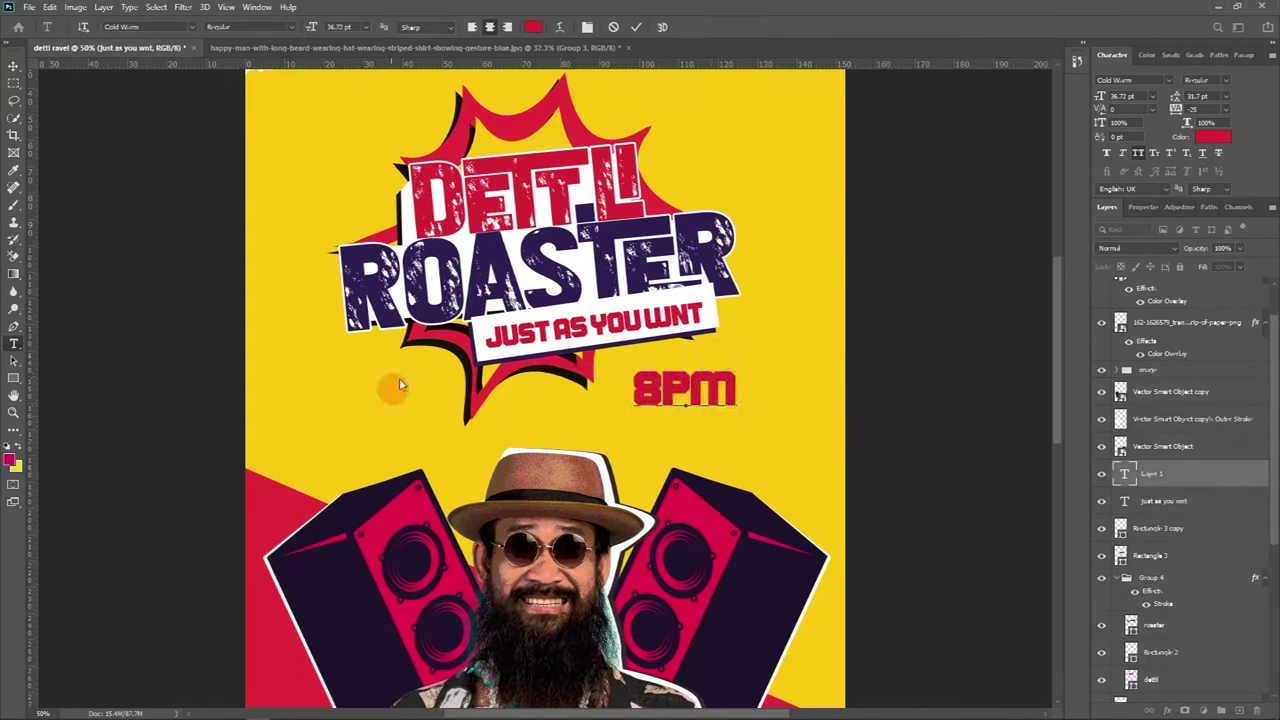
pyautogui.click(636, 27)
# Add the two-line text "till you drop out" and colour it with the dark purple sampled from ROASTER
pyautogui.click(629, 432)
pyautogui.write('till you')
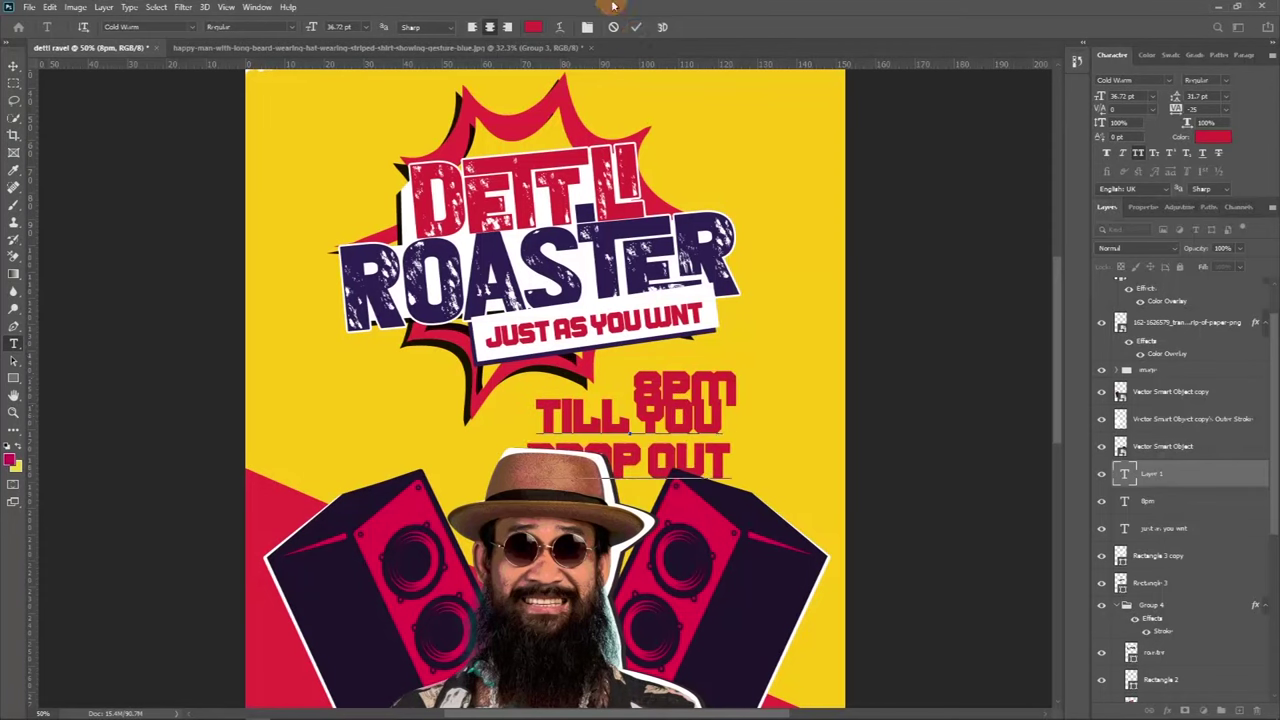
pyautogui.click(1206, 141)
pyautogui.click(650, 260)
pyautogui.click(1194, 271)
# Shrink the TILL YOU DROP OUT text to 18.18 pt and place it beneath 8PM
pyautogui.hotkey('ctrl', 't')
pyautogui.moveTo(527, 481); pyautogui.dragTo(621, 438)
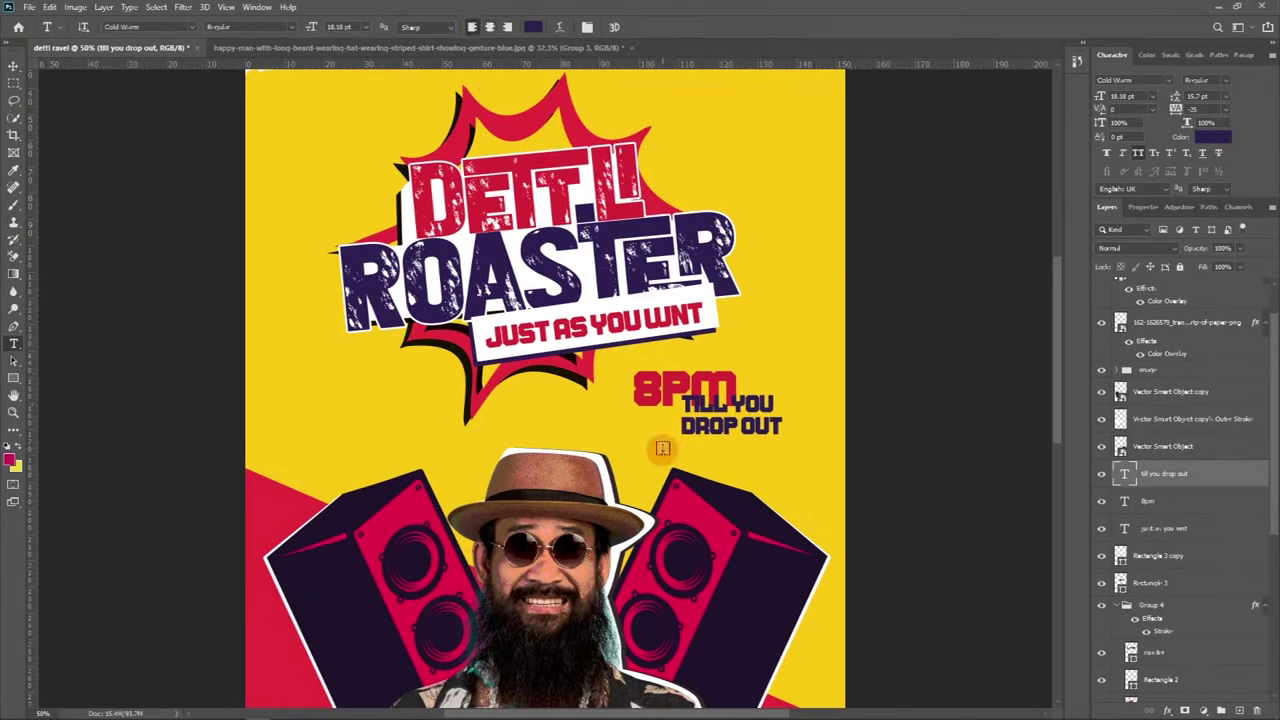
pyautogui.moveTo(700, 437); pyautogui.dragTo(694, 440)
# Enlarge the TILL YOU line to match the width of DROP OUT and increase its leading
pyautogui.hotkey('ctrl', '+')
pyautogui.hotkey('ctrl', '+')
pyautogui.moveTo(762, 486); pyautogui.dragTo(640, 329)
pyautogui.press('t')
pyautogui.moveTo(607, 292); pyautogui.dragTo(825, 281)
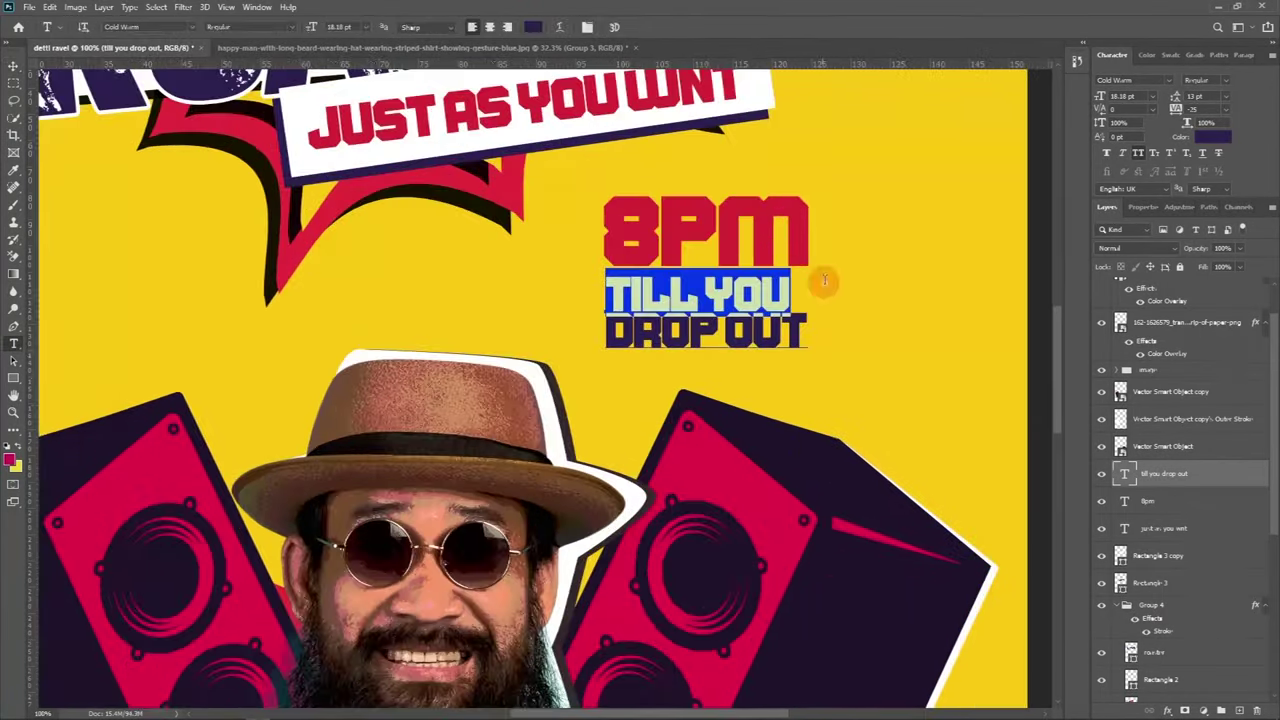
pyautogui.press('Up')
pyautogui.click(1207, 96)
pyautogui.press('Up')
pyautogui.press('Up')
pyautogui.press('Up')
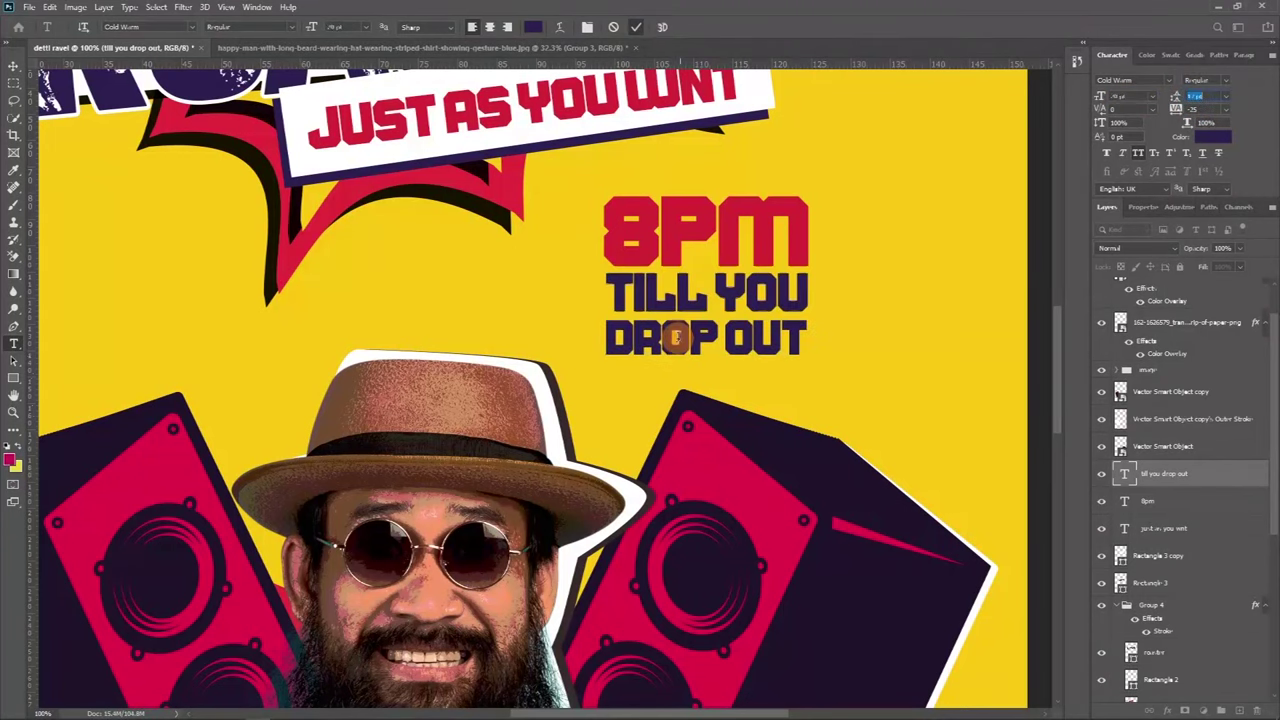
# Set the leading of both TILL YOU DROP OUT lines to 16 pt
pyautogui.click(743, 298)
pyautogui.hotkey('ctrl', 'a')
pyautogui.click(1226, 96)
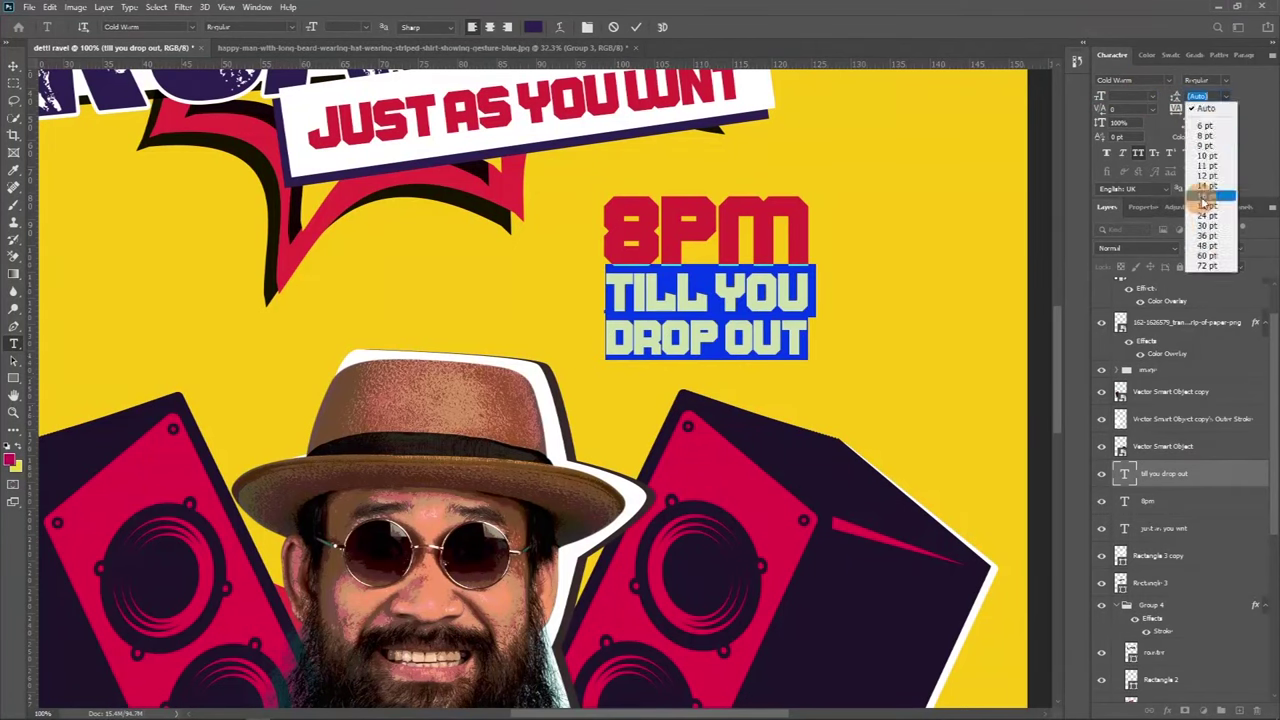
pyautogui.click(1204, 194)
pyautogui.press('Up')
pyautogui.click(636, 27)
pyautogui.press('v')
pyautogui.hotkey('ctrl', '-')
pyautogui.hotkey('ctrl', '-')
pyautogui.hotkey('ctrl', '-')
pyautogui.hotkey('ctrl', '-')
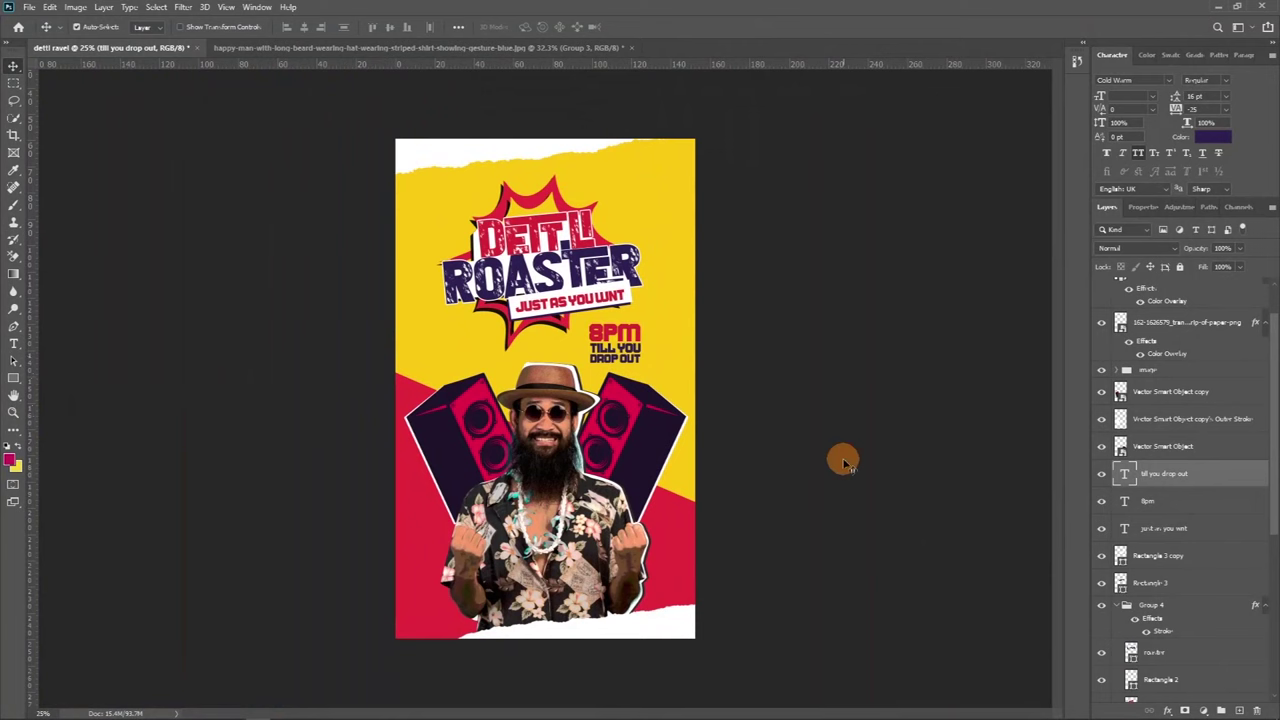
# Duplicate the 8PM text and place the copy on the left side, above the left speaker
pyautogui.click(1179, 508)
pyautogui.hotkey('ctrl', 'j')
pyautogui.moveTo(614, 333); pyautogui.dragTo(468, 349)
pyautogui.hotkey('ctrl', '+')
pyautogui.hotkey('ctrl', '+')
pyautogui.press('t')
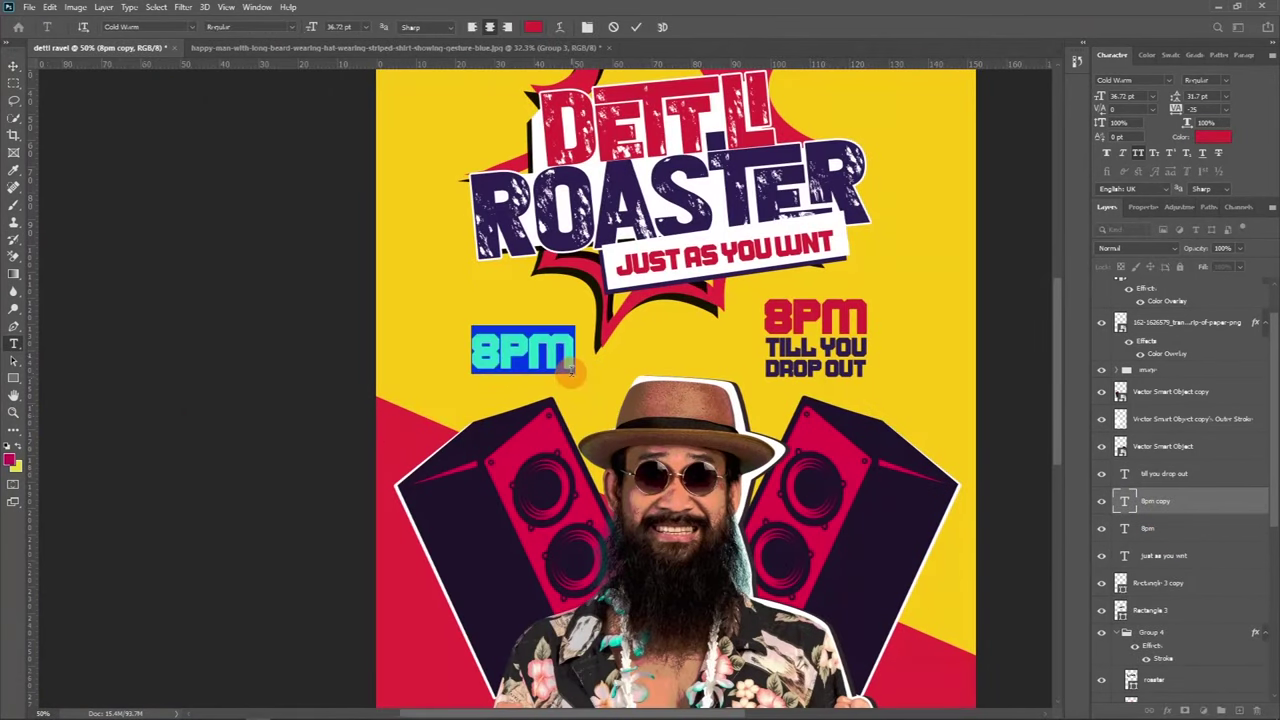
# Change the copied text to "2nd feb" on two lines, colouring 2ND with the dark purple sampled from ROASTER
pyautogui.click(1200, 138)
pyautogui.click(489, 513)
pyautogui.moveTo(548, 350)
pyautogui.mouseDown()
pyautogui.moveTo(566, 350)
pyautogui.moveTo(523, 337)
pyautogui.moveTo(550, 328)
pyautogui.mouseUp()
pyautogui.press('Return')
pyautogui.hotkey('ctrl', 'z')
pyautogui.click(1215, 138)
pyautogui.click(815, 155)
pyautogui.press('Return')
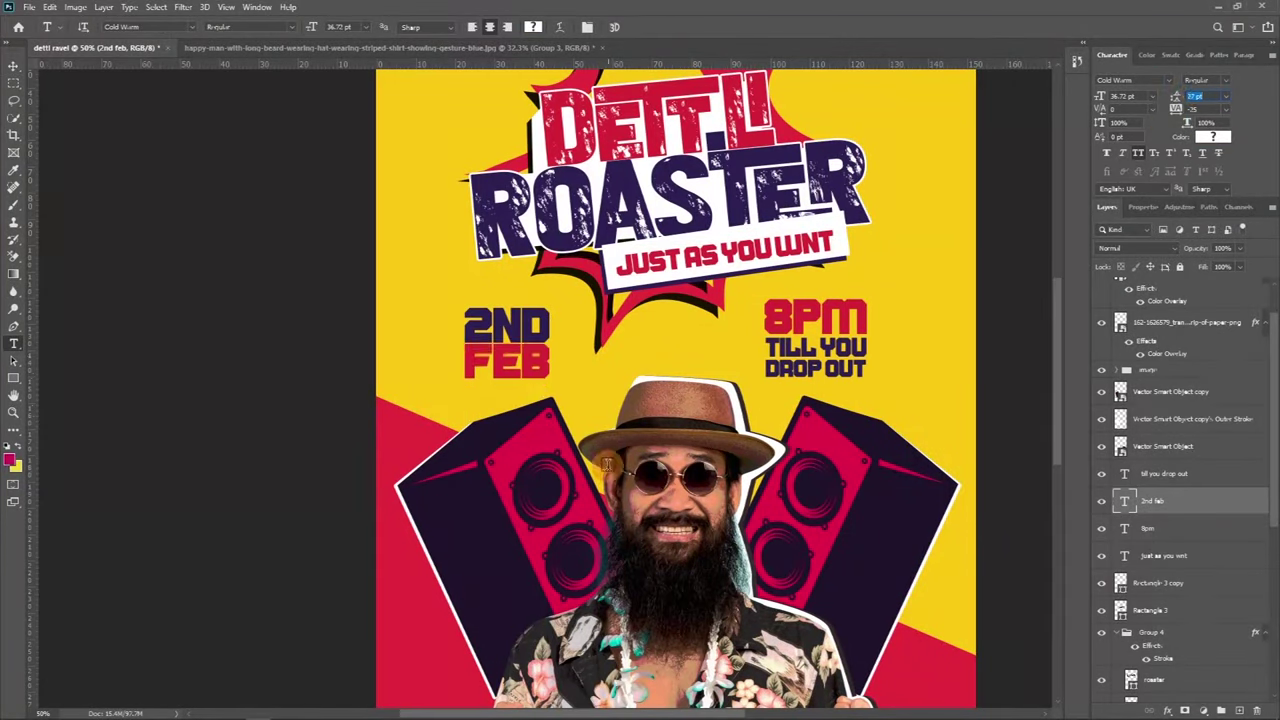
# Scale down the 2ND FEB text and position it above the left speaker
pyautogui.press('v')
pyautogui.moveTo(536, 368); pyautogui.dragTo(531, 364)
pyautogui.hotkey('ctrl', 't')
pyautogui.moveTo(545, 297); pyautogui.dragTo(518, 370)
# Scale down the 8PM and TILL YOU DROP OUT texts together
pyautogui.click(815, 350)
pyautogui.keyDown('shift'); pyautogui.click(815, 318); pyautogui.keyUp('shift')
pyautogui.hotkey('ctrl', 't')
pyautogui.moveTo(764, 298); pyautogui.dragTo(838, 311)
pyautogui.press('Return')
pyautogui.hotkey('ctrl', '-')
pyautogui.hotkey('ctrl', '-')
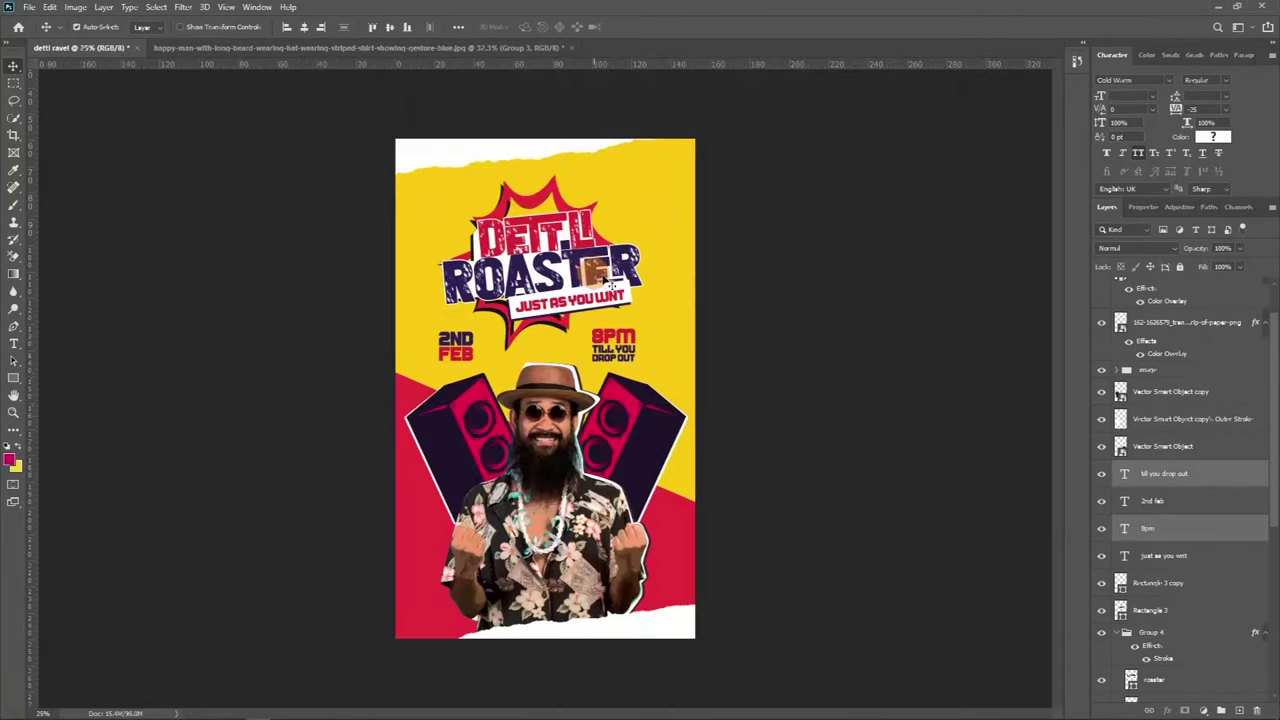
# Switch to Illustrator and look over the burst and speaker source artwork
pyautogui.click(612, 284)
pyautogui.hotkey('alt', 'Tab')
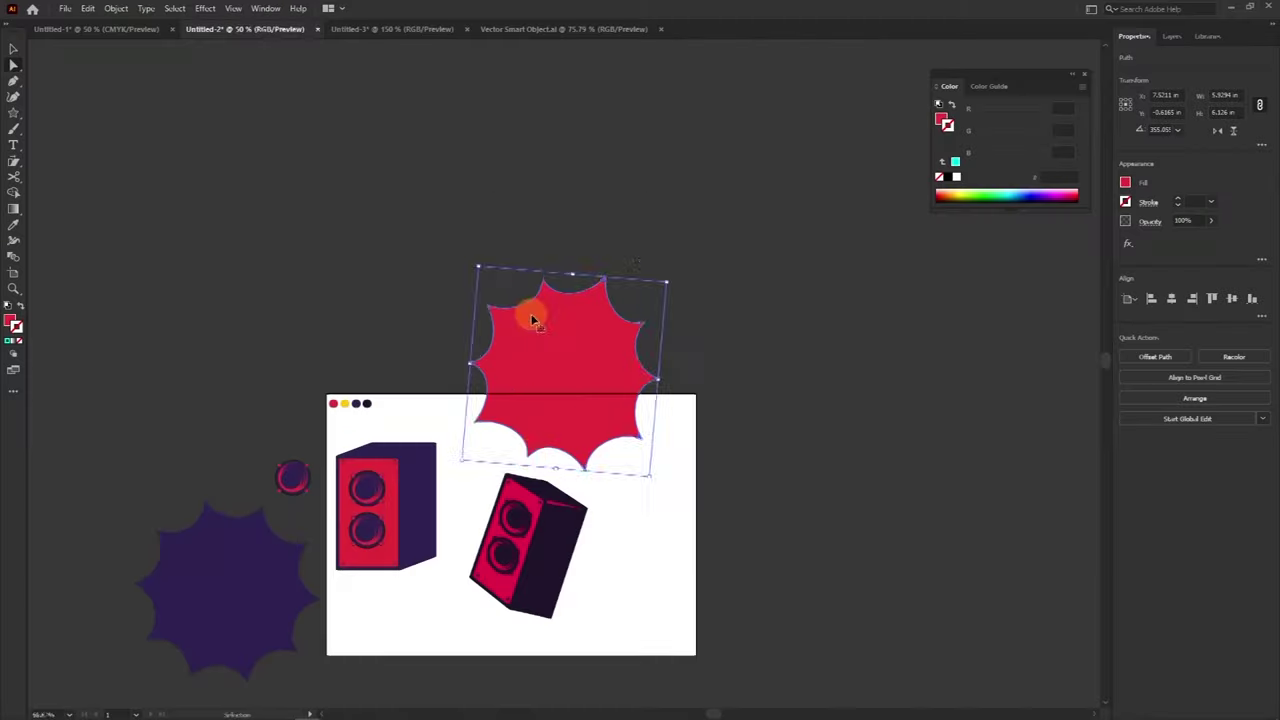
pyautogui.scroll(-5, 523, 300)
pyautogui.moveTo(765, 238); pyautogui.dragTo(617, 246)
pyautogui.press('Up')
pyautogui.press('Up')
pyautogui.press('Up')
pyautogui.press('Up')
pyautogui.press('Up')
pyautogui.press('Up')
pyautogui.press('Up')
pyautogui.press('Up')
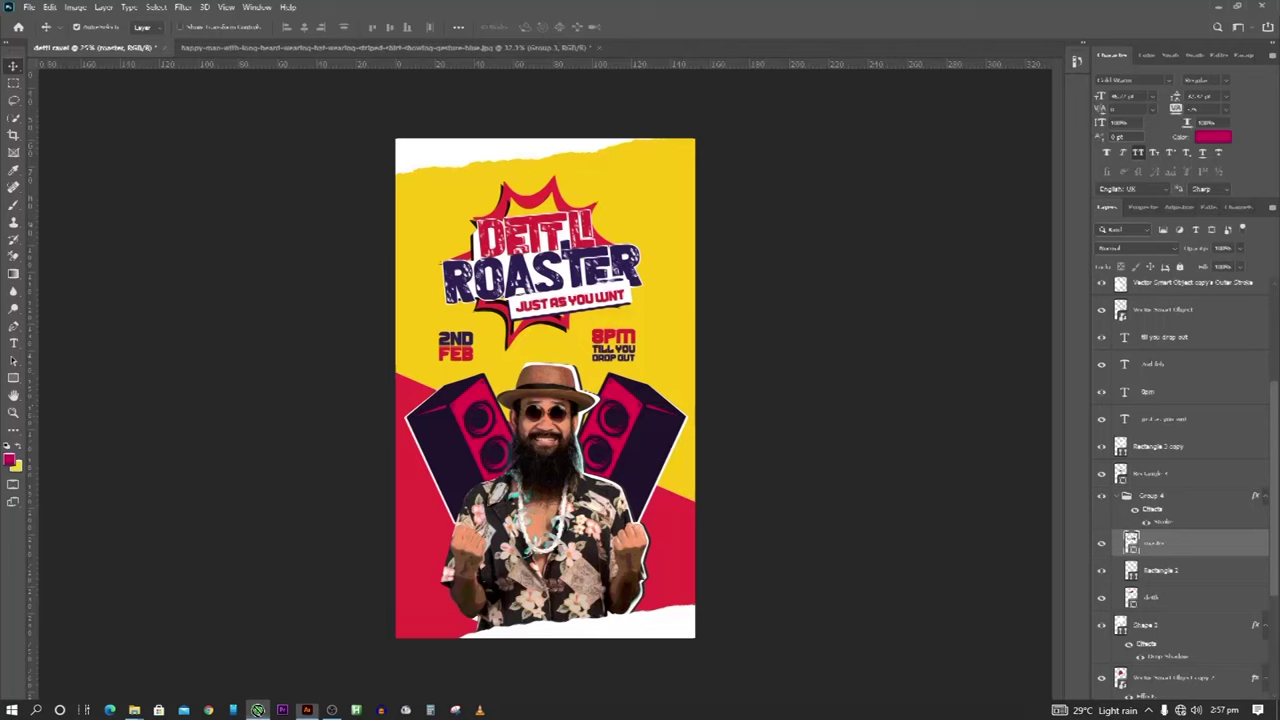
# Paste the sunburst rays into the flyer, move their layer below the title burst, and enlarge them across the upper yellow area
pyautogui.hotkey('ctrl', 'v')
pyautogui.moveTo(1169, 543); pyautogui.dragTo(1169, 490)
pyautogui.click(1117, 523)
pyautogui.moveTo(1169, 497); pyautogui.dragTo(1169, 620)
pyautogui.moveTo(550, 372); pyautogui.dragTo(543, 106)
pyautogui.hotkey('ctrl', 't')
pyautogui.moveTo(388, 273); pyautogui.dragTo(286, 391)
pyautogui.moveTo(586, 254); pyautogui.dragTo(598, 254)
pyautogui.press('Return')
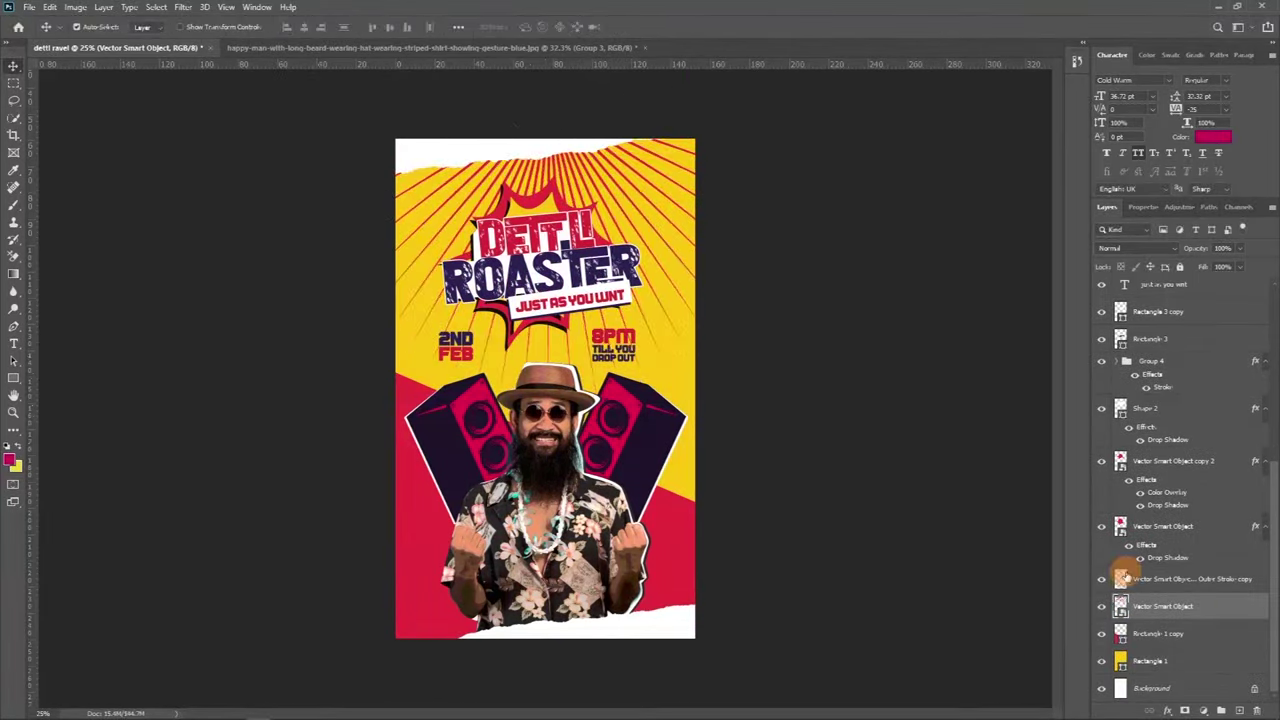
# Apply a Color Overlay in golden orange ffb606 to the sunburst rays
pyautogui.doubleClick(1215, 606)
pyautogui.click(730, 318)
pyautogui.click(1036, 184)
pyautogui.click(993, 291)
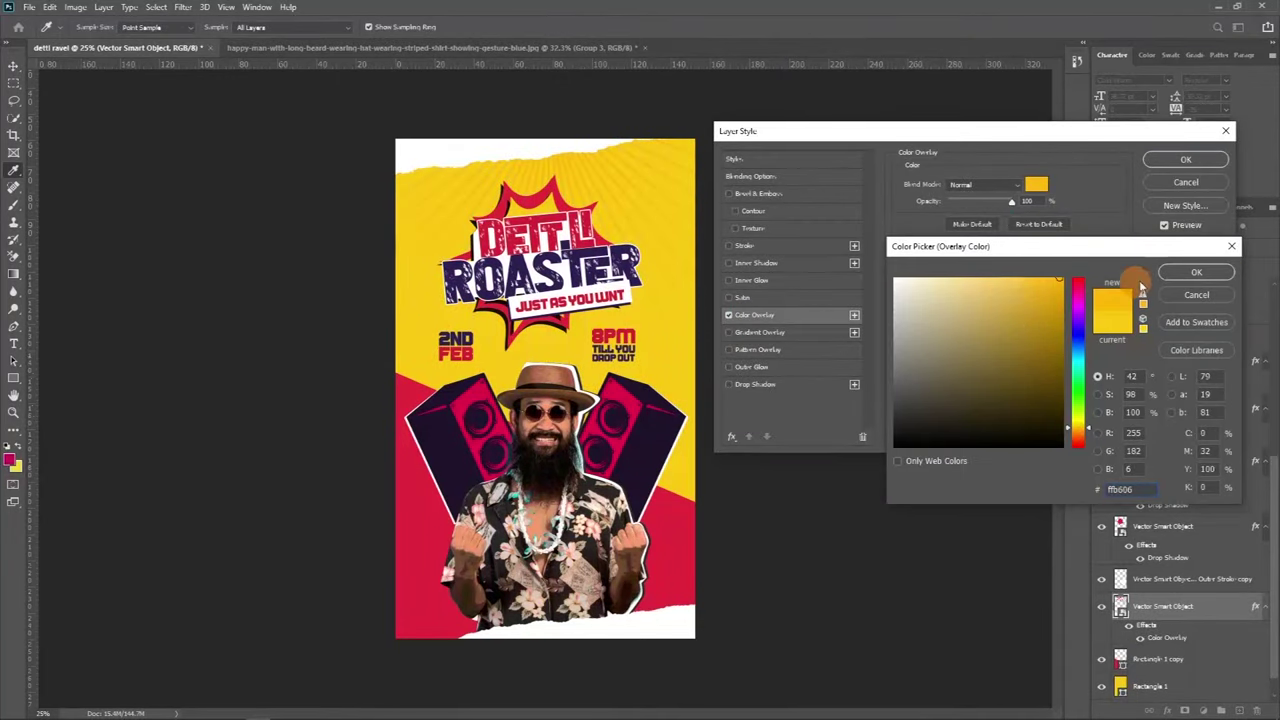
pyautogui.press('Return')
pyautogui.press('Return')
# Enlarge the sunburst rays further and move their layer beneath the red rectangle
pyautogui.hotkey('ctrl', 't')
pyautogui.moveTo(797, 406); pyautogui.dragTo(894, 523)
pyautogui.press('Return')
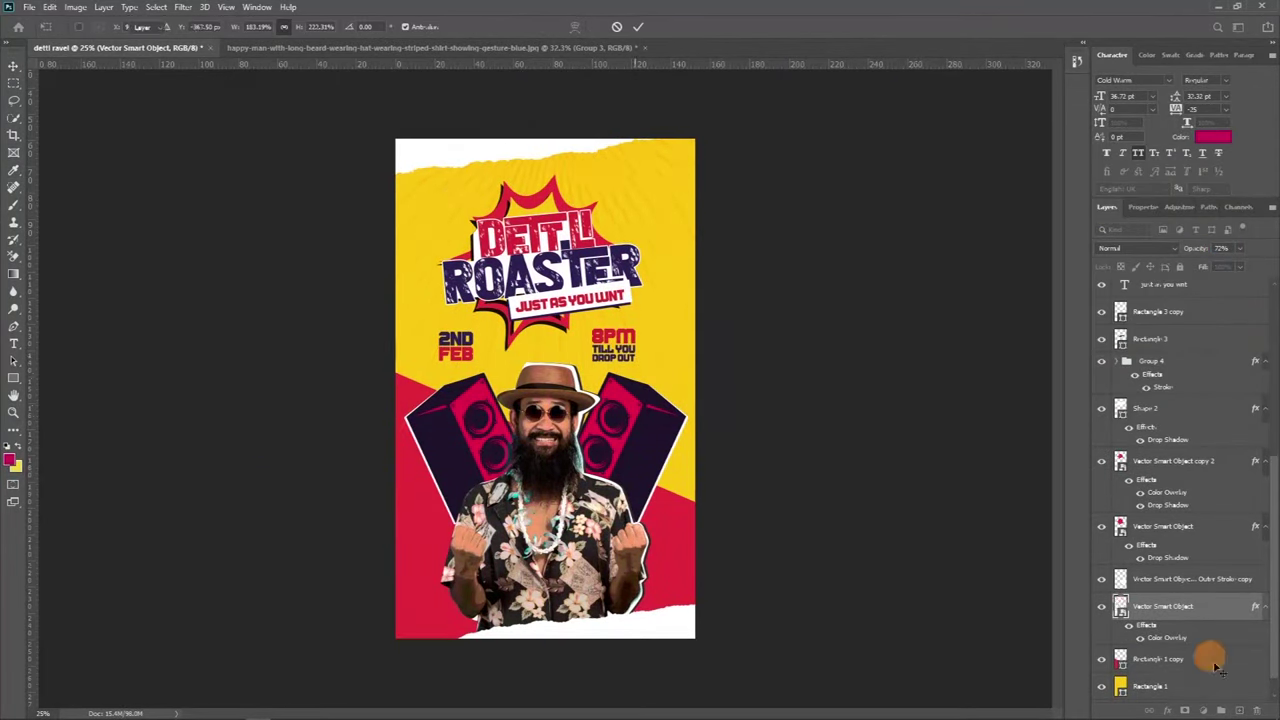
pyautogui.moveTo(1218, 668); pyautogui.dragTo(1218, 672)
# Duplicate the ROASTER, DETTLI and Rectangle 2 title layers outside their group and merge the copies into one layer
pyautogui.click(592, 275)
pyautogui.keyDown('shift'); pyautogui.click(1174, 467); pyautogui.keyUp('shift')
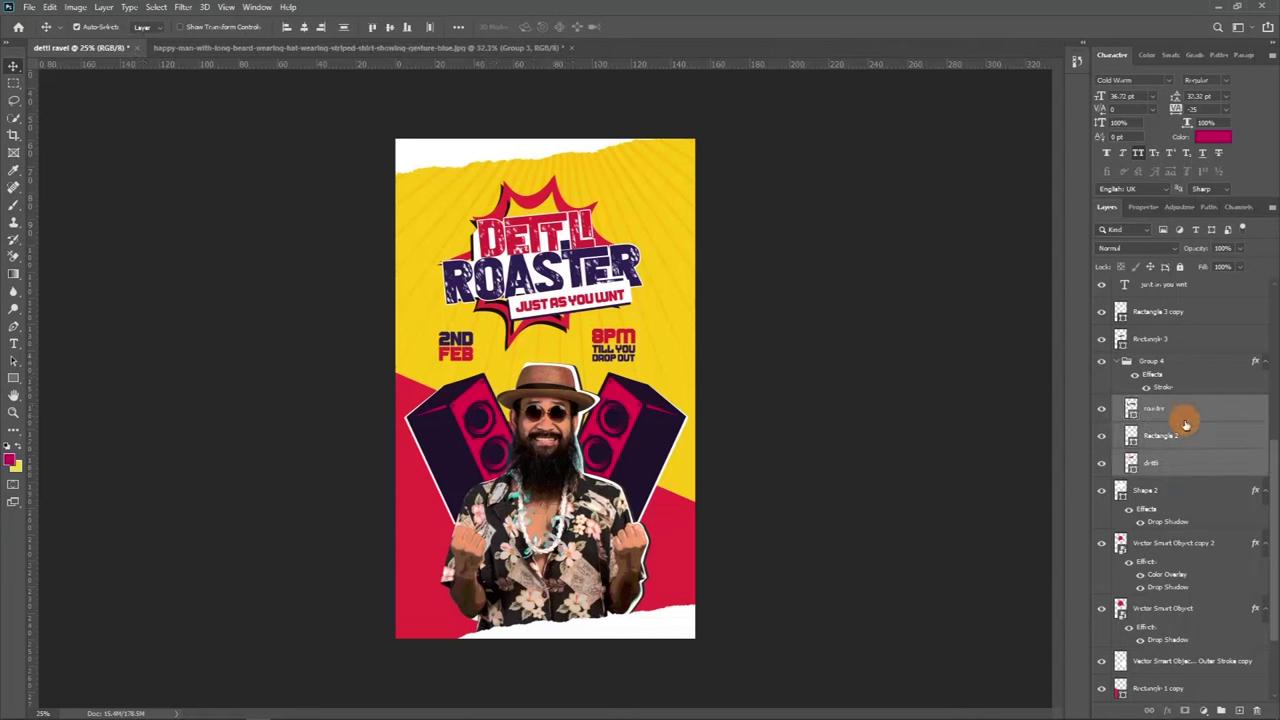
pyautogui.keyDown('alt'); pyautogui.moveTo(1183, 423); pyautogui.dragTo(1175, 354); pyautogui.keyUp('alt')
pyautogui.click(1116, 443)
pyautogui.hotkey('ctrl', 'e')
# Move the merged title copy down onto the red lower area and resize it
pyautogui.moveTo(570, 250); pyautogui.dragTo(553, 515)
pyautogui.hotkey('ctrl', 't')
pyautogui.moveTo(524, 478); pyautogui.dragTo(526, 446)
pyautogui.press('Return')
# Place a second merged title copy on the other side of the man and move both copies behind him, above the red rectangle
pyautogui.moveTo(595, 528); pyautogui.dragTo(722, 570)
pyautogui.hotkey('ctrl', 'j')
pyautogui.hotkey('ctrl', '+')
pyautogui.keyDown('ctrl'); pyautogui.click(1187, 394); pyautogui.keyUp('ctrl')
pyautogui.moveTo(1187, 394); pyautogui.dragTo(1177, 509)
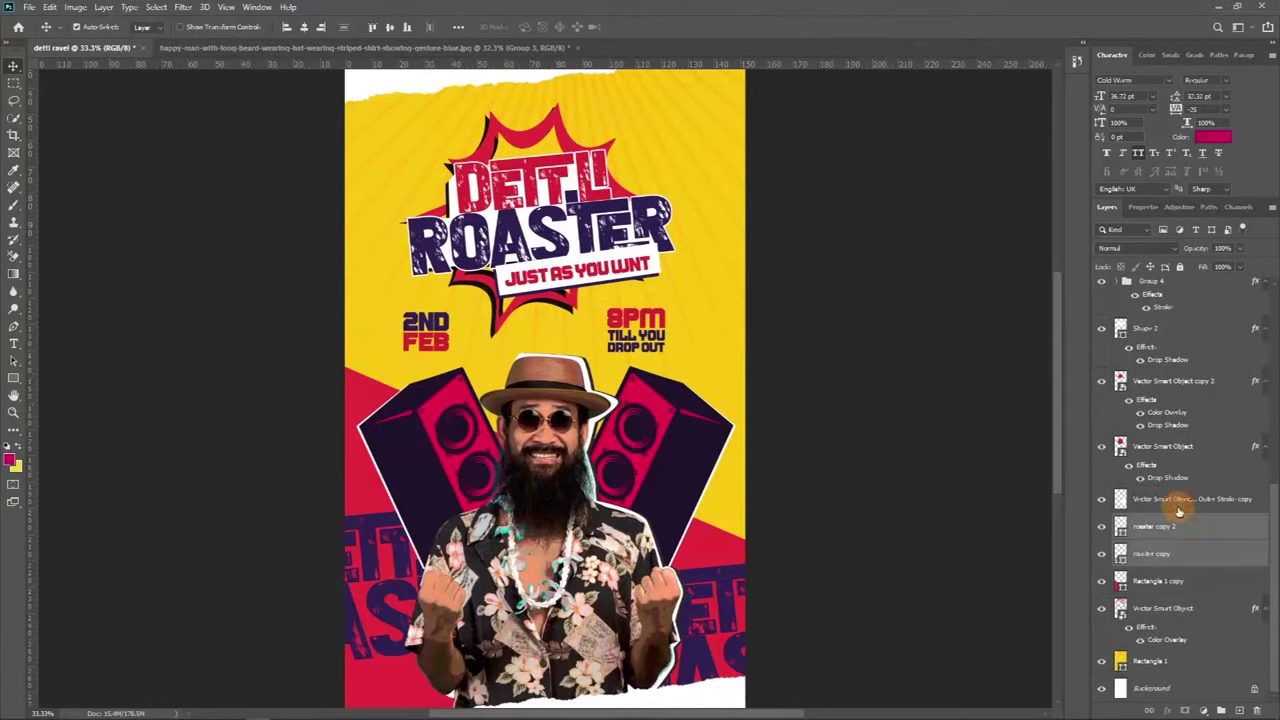
# Group the burst, the title copies and the background shapes, and name the group background
pyautogui.scroll(2, 1177, 509)
pyautogui.click(1160, 489)
pyautogui.scroll(-2, 1117, 451)
pyautogui.keyDown('shift'); pyautogui.click(1166, 665); pyautogui.keyUp('shift')
pyautogui.hotkey('ctrl', 'g')
pyautogui.doubleClick(1151, 666)
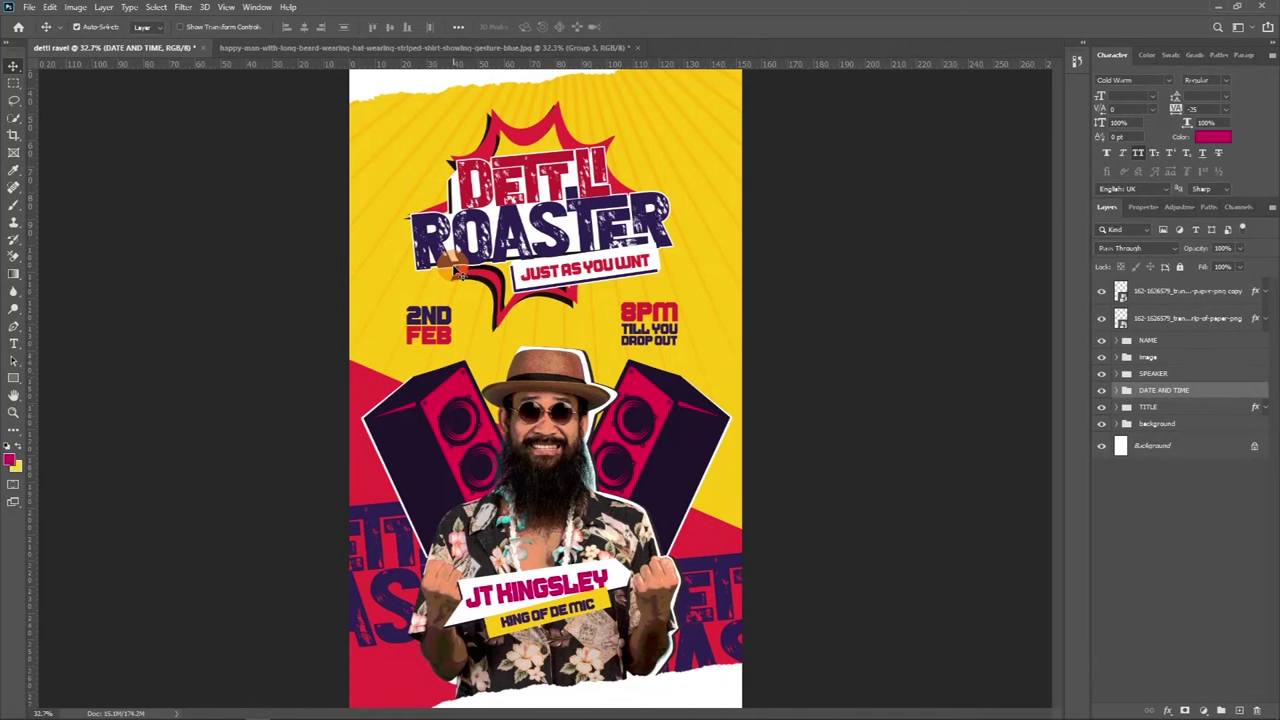
# Hide everything except the Background layer and reveal the layer groups one by one up to the torn paper
pyautogui.keyDown('alt'); pyautogui.click(1101, 445); pyautogui.keyUp('alt')
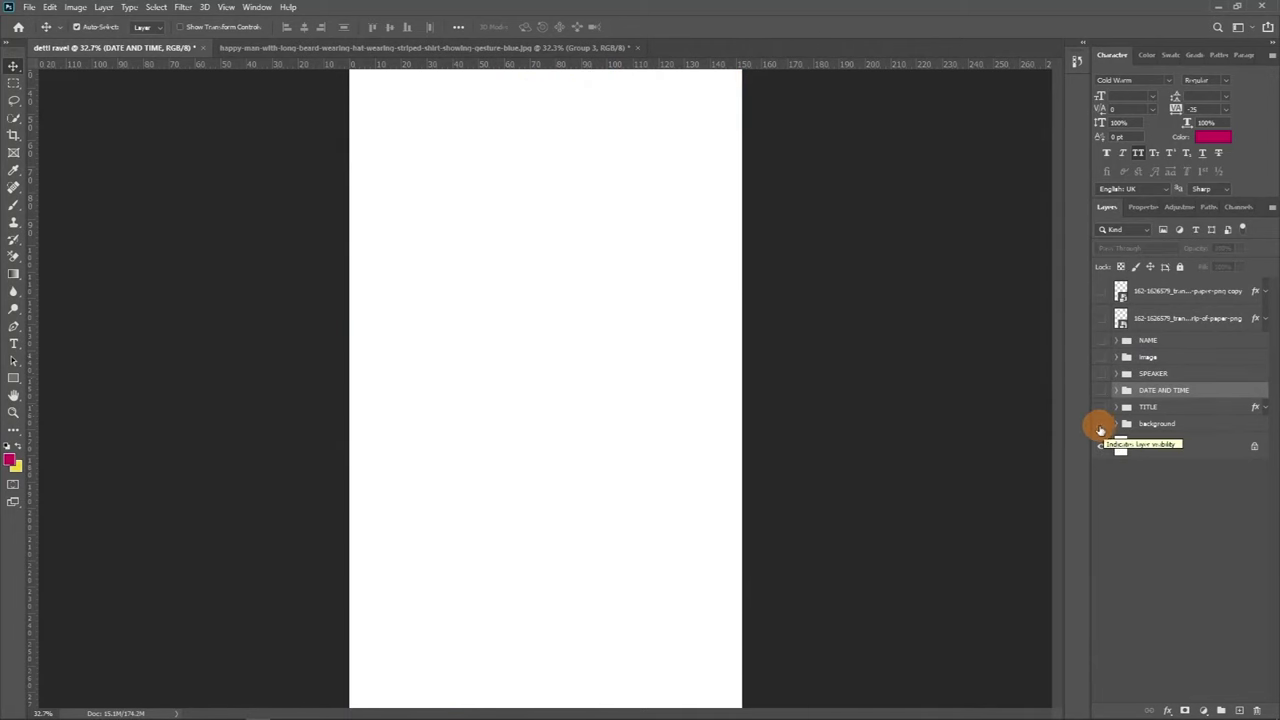
pyautogui.click(1101, 425)
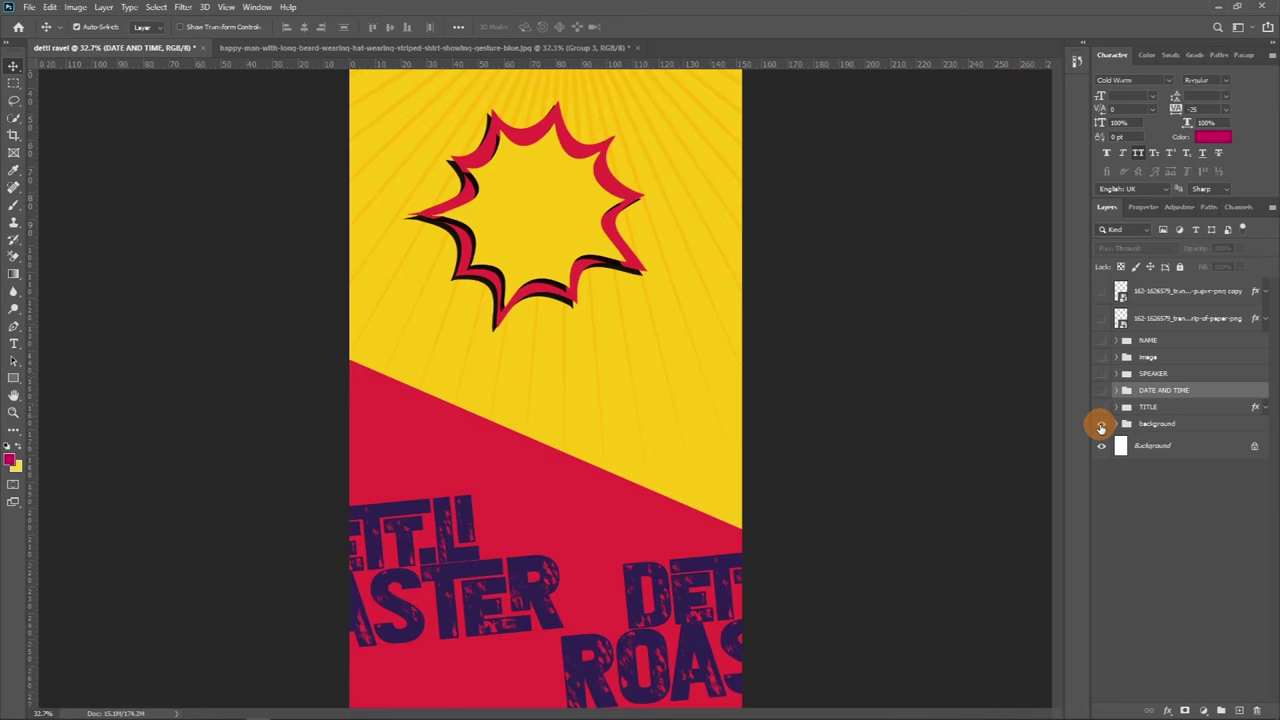
pyautogui.moveTo(1106, 413); pyautogui.dragTo(1101, 302)
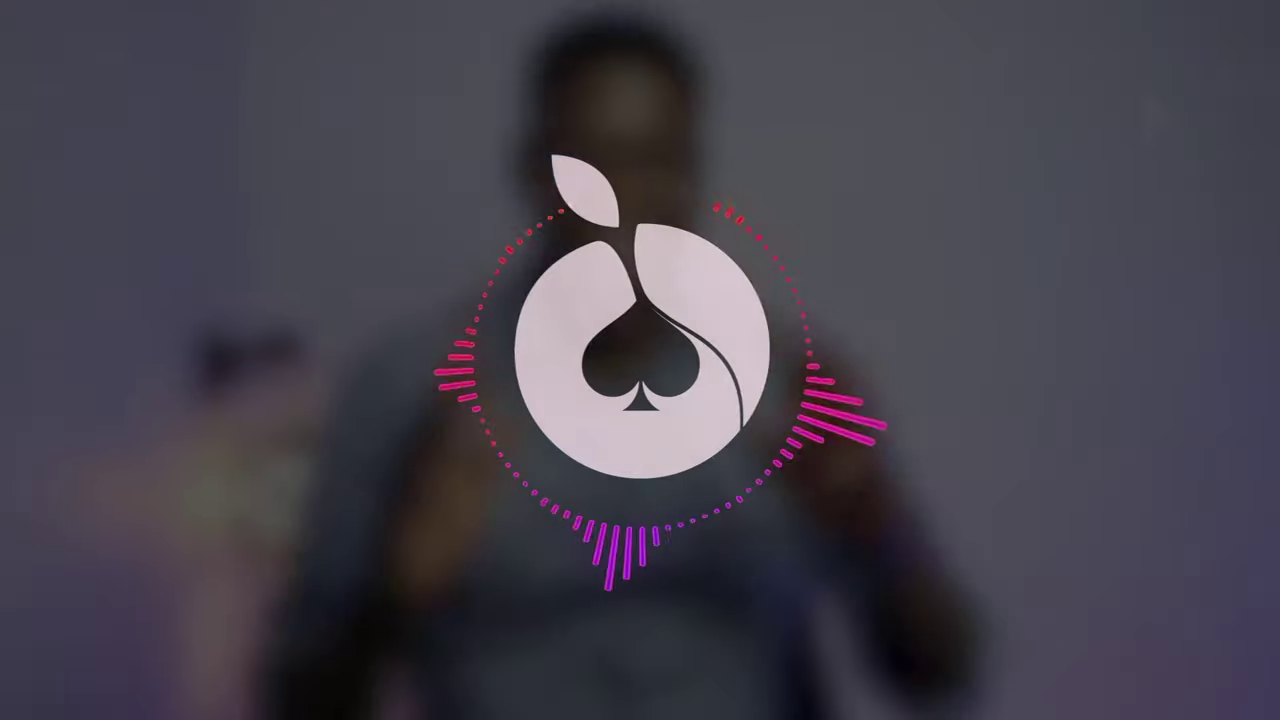